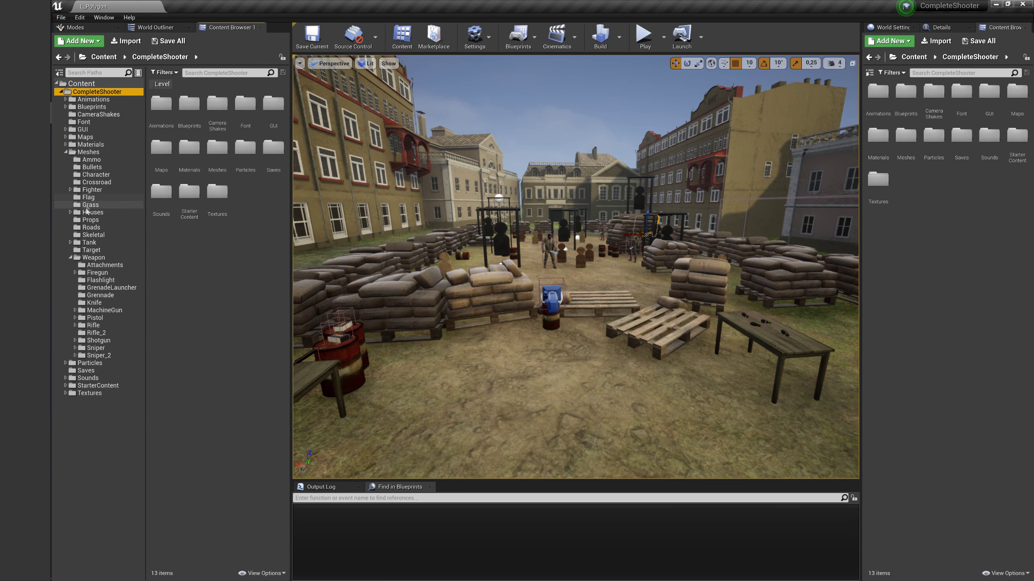
# Create a folder named NewWeapon inside Meshes/Weapon and open it.
pyautogui.click(88, 152)
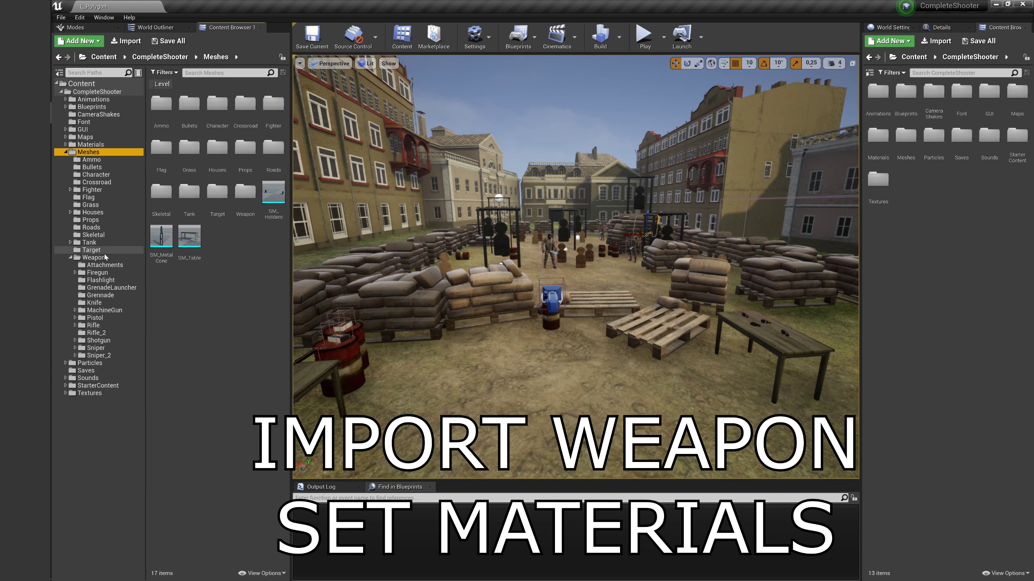
pyautogui.click(94, 258)
pyautogui.rightClick(254, 228)
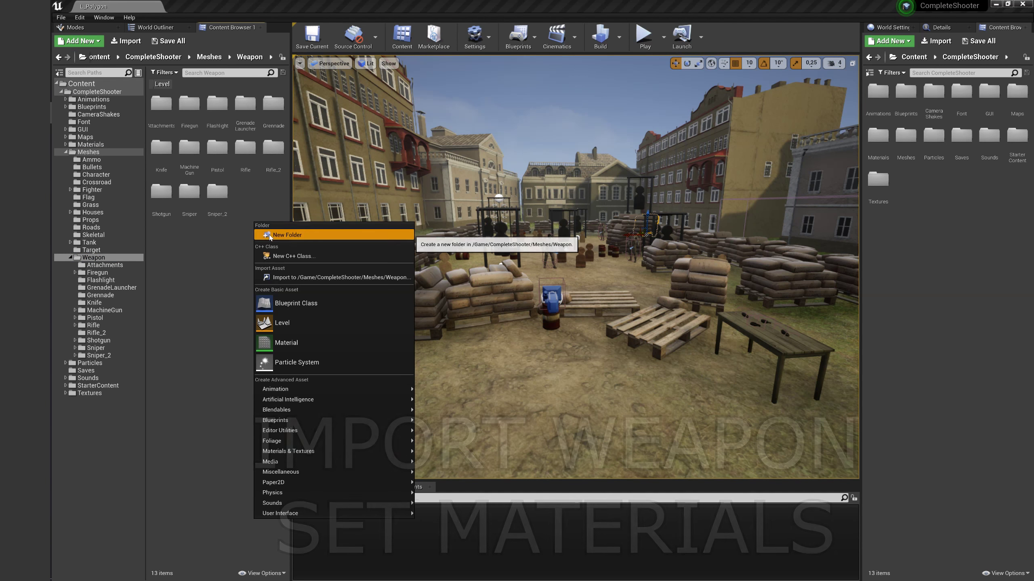
pyautogui.click(270, 233)
pyautogui.write('NewWea')
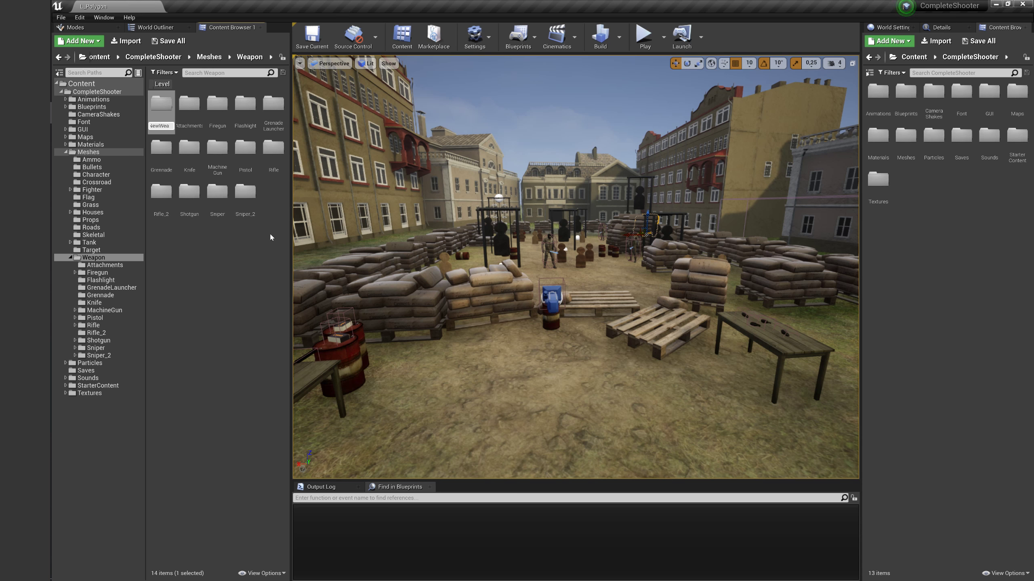
pyautogui.write('pon')
pyautogui.press('Return')
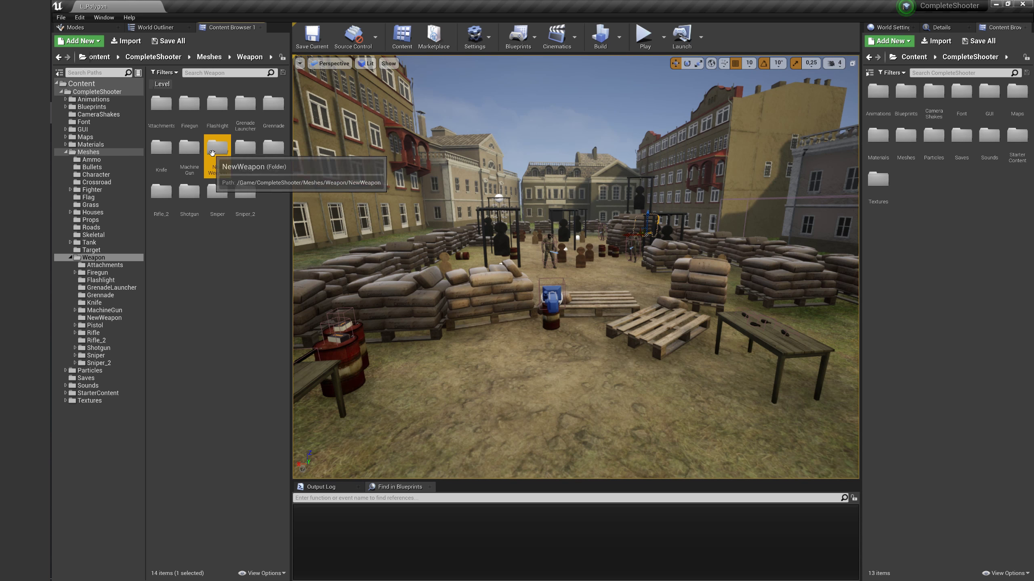
pyautogui.doubleClick(212, 153)
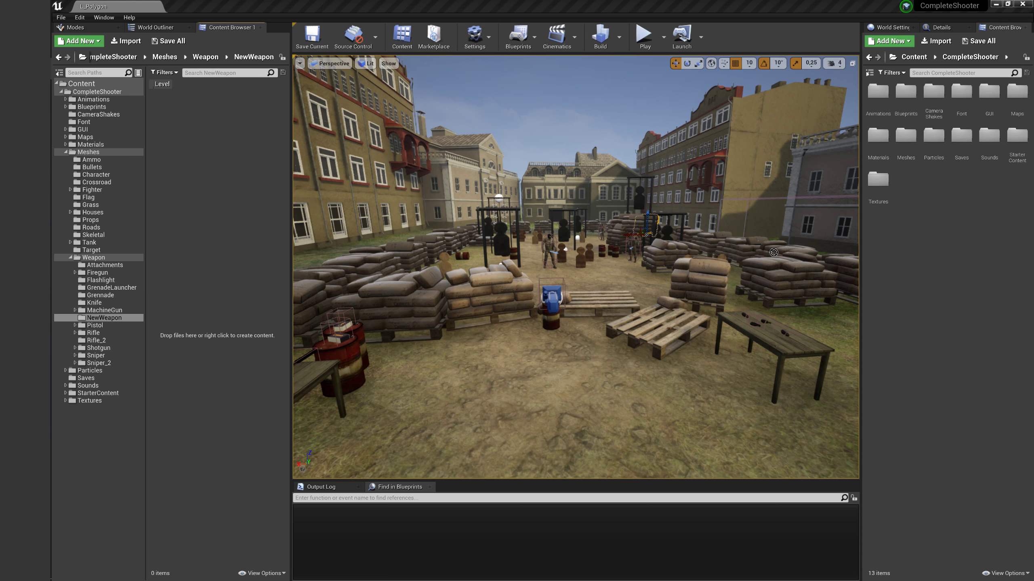
# Import the rifle FBX into NewWeapon as a skeletal mesh.
pyautogui.moveTo(306, 191); pyautogui.dragTo(244, 159)
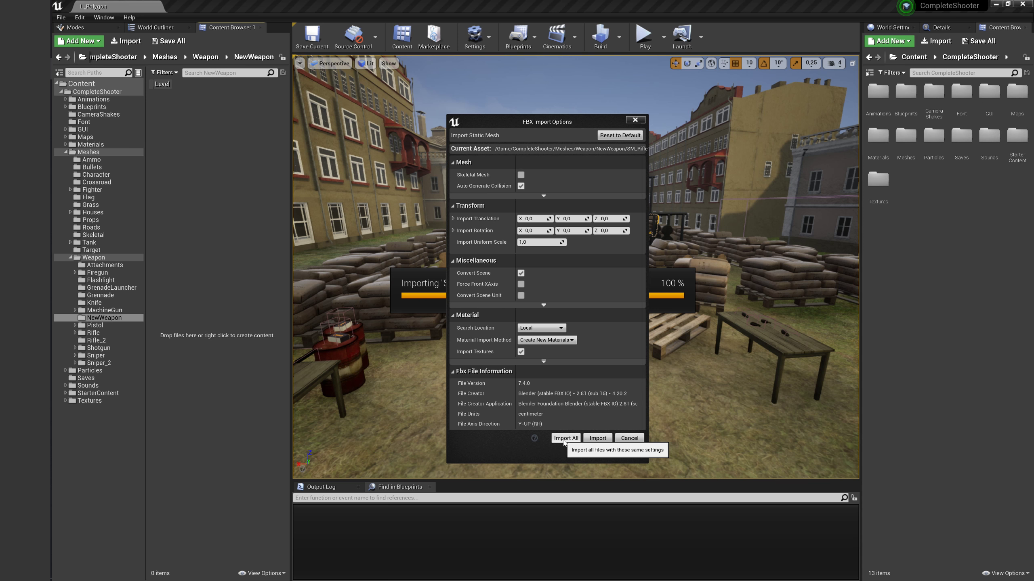
pyautogui.click(521, 175)
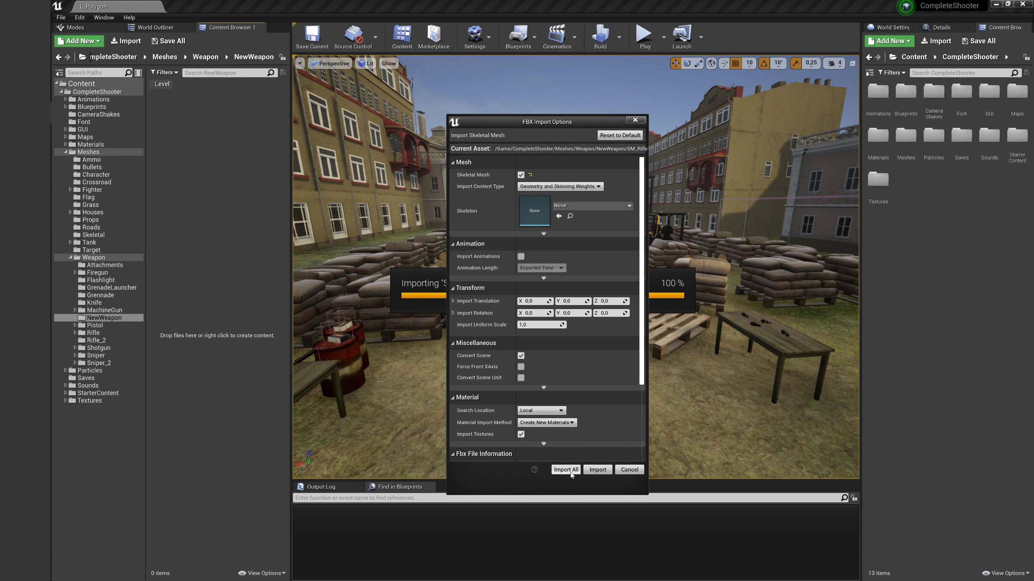
pyautogui.click(565, 470)
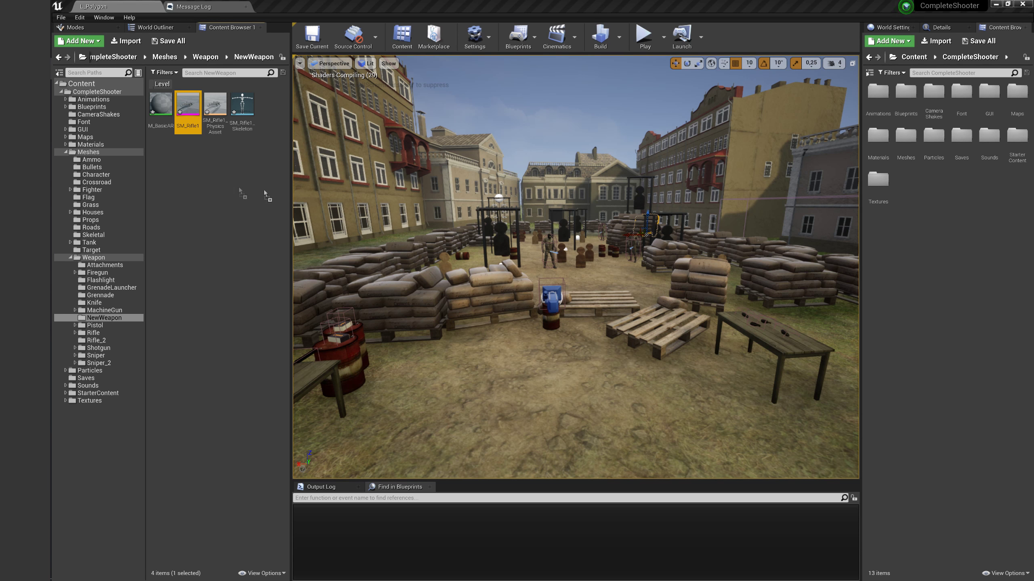
# Import the rifle clip FBX into NewWeapon as well.
pyautogui.moveTo(203, 187); pyautogui.dragTo(203, 187)
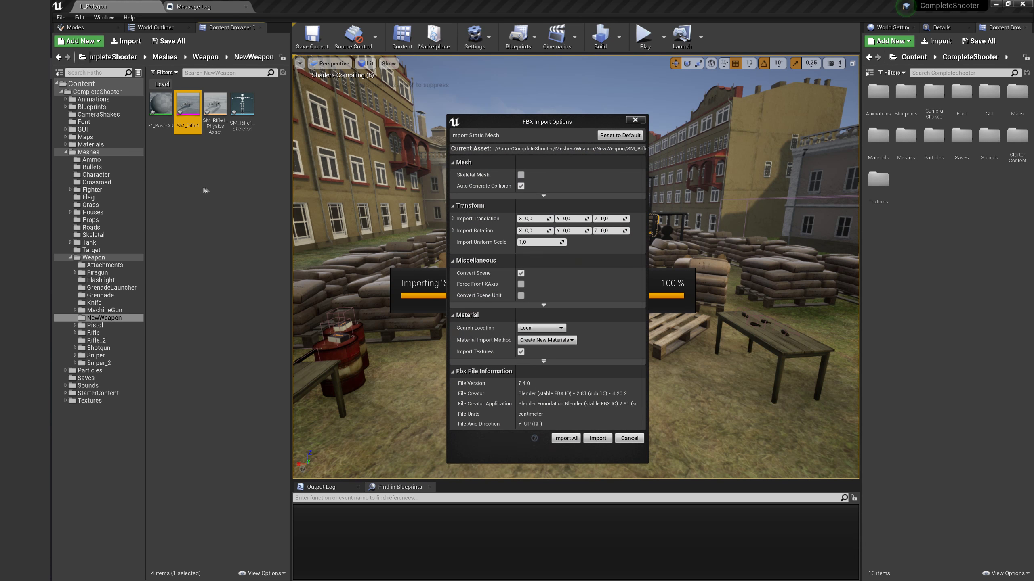
pyautogui.click(554, 432)
pyautogui.click(869, 73)
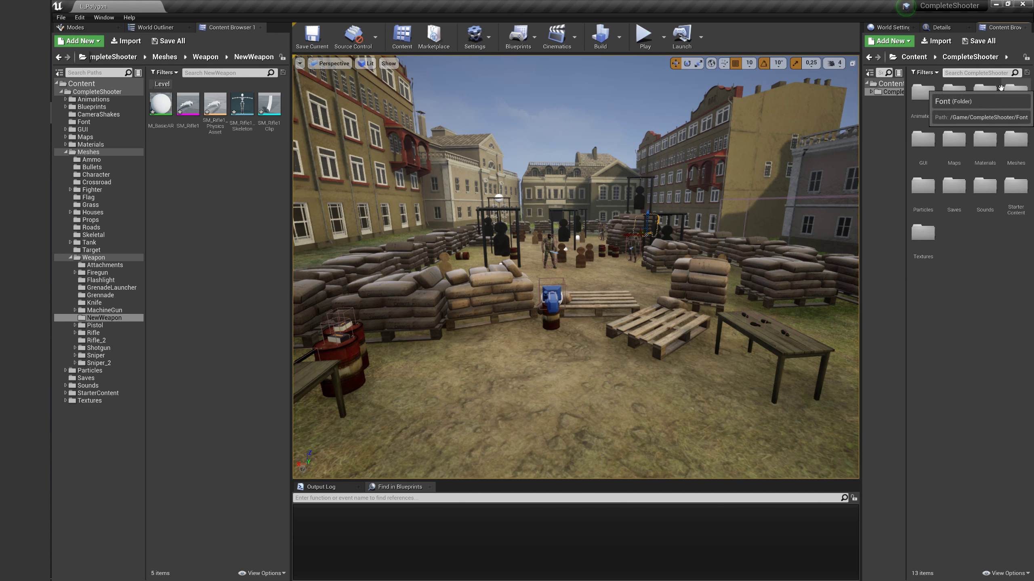
# Create a material instance of M_PlaneBase named MI_NewWeapon.
pyautogui.write('M_Pl')
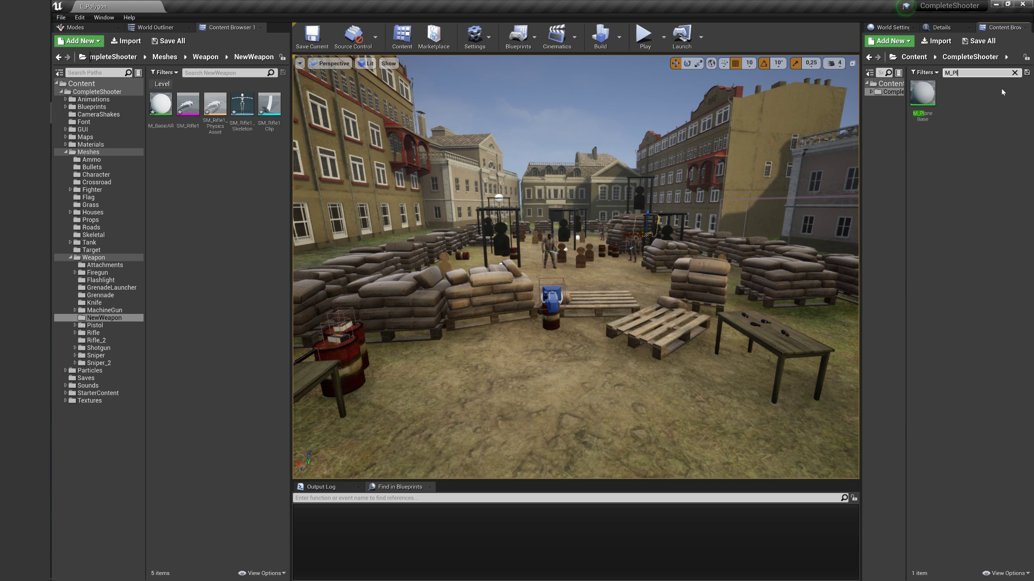
pyautogui.doubleClick(922, 93)
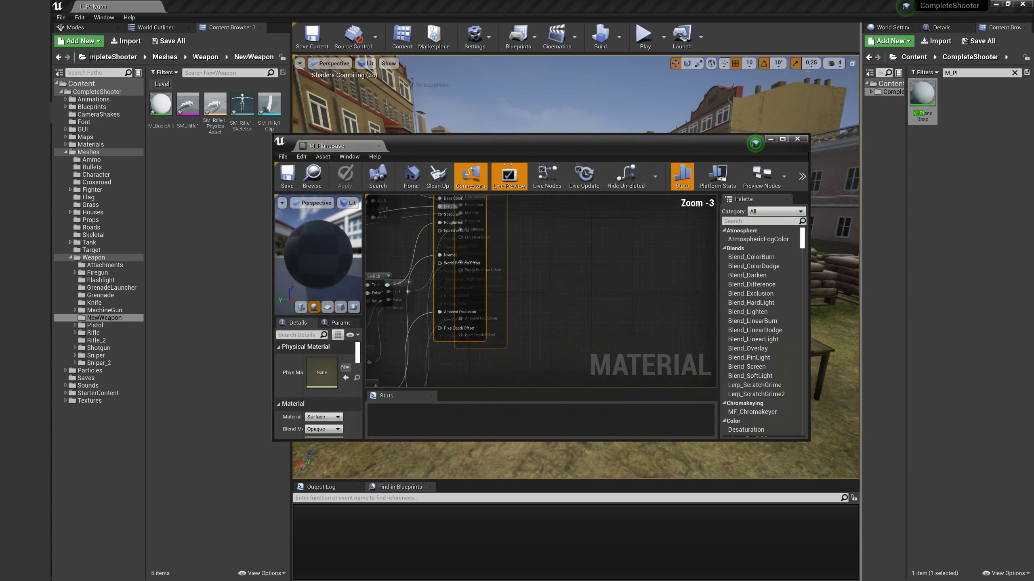
pyautogui.click(379, 146)
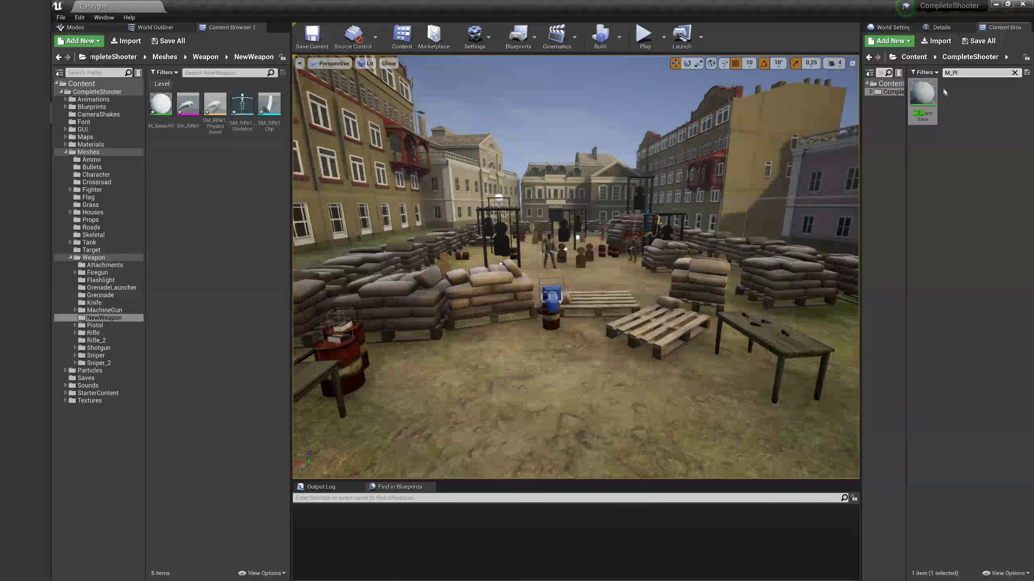
pyautogui.rightClick(965, 491)
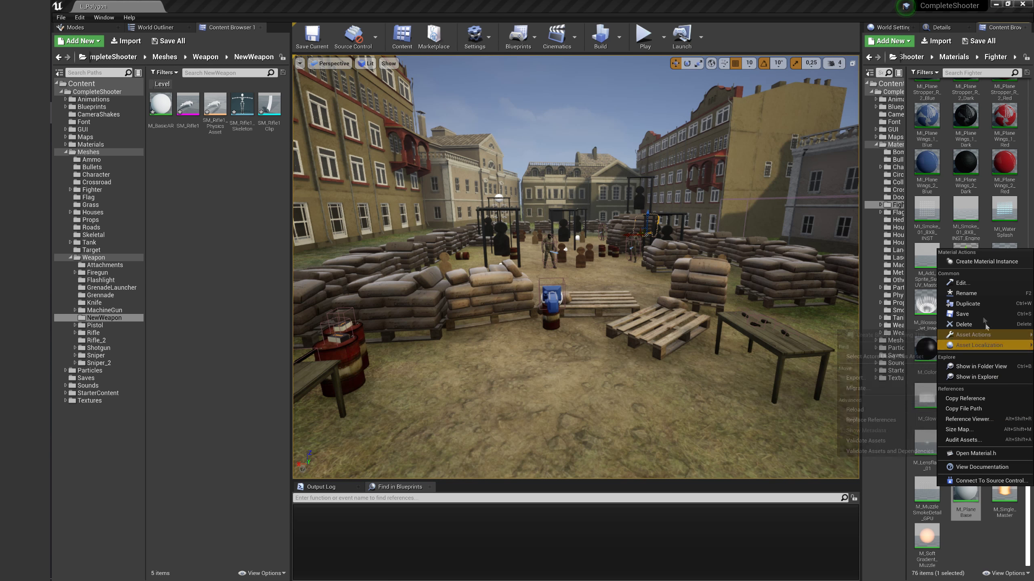
pyautogui.click(971, 262)
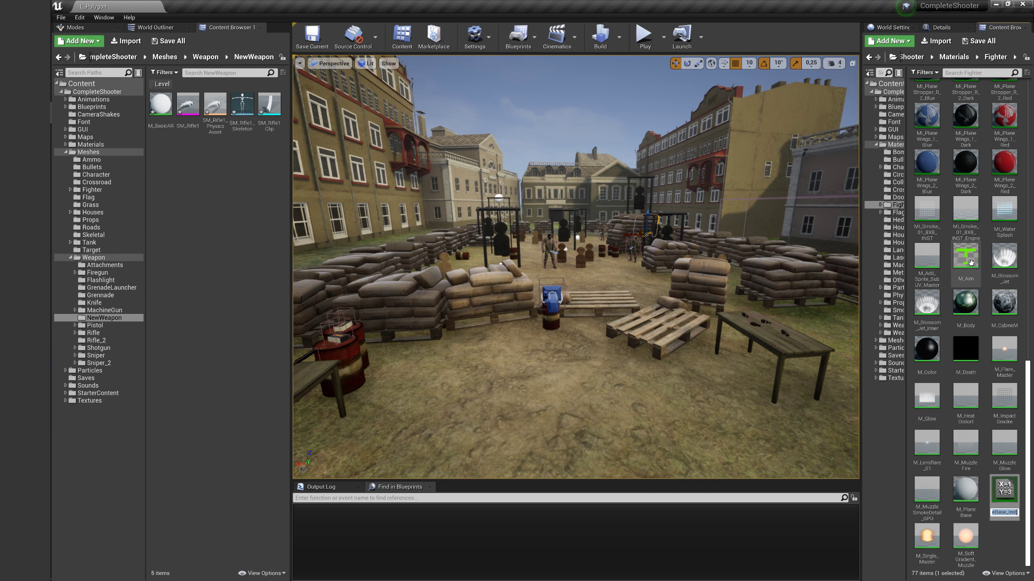
pyautogui.write('MI_NewWeap')
pyautogui.press('Return')
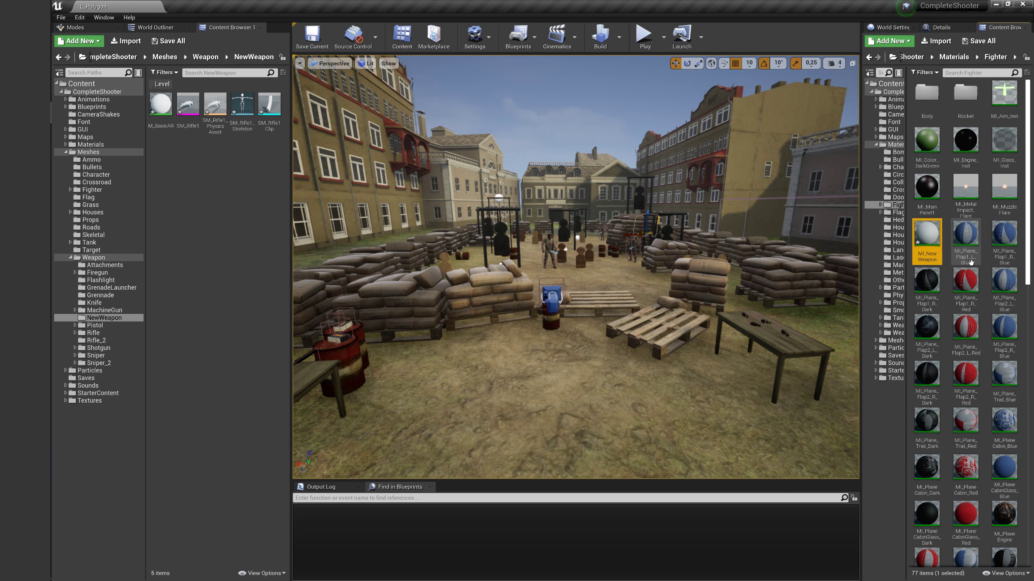
# Move MI_NewWeapon into the NewWeapon folder and add a new subfolder there.
pyautogui.moveTo(926, 238)
pyautogui.mouseDown()
pyautogui.moveTo(305, 231)
pyautogui.moveTo(201, 182)
pyautogui.mouseUp()
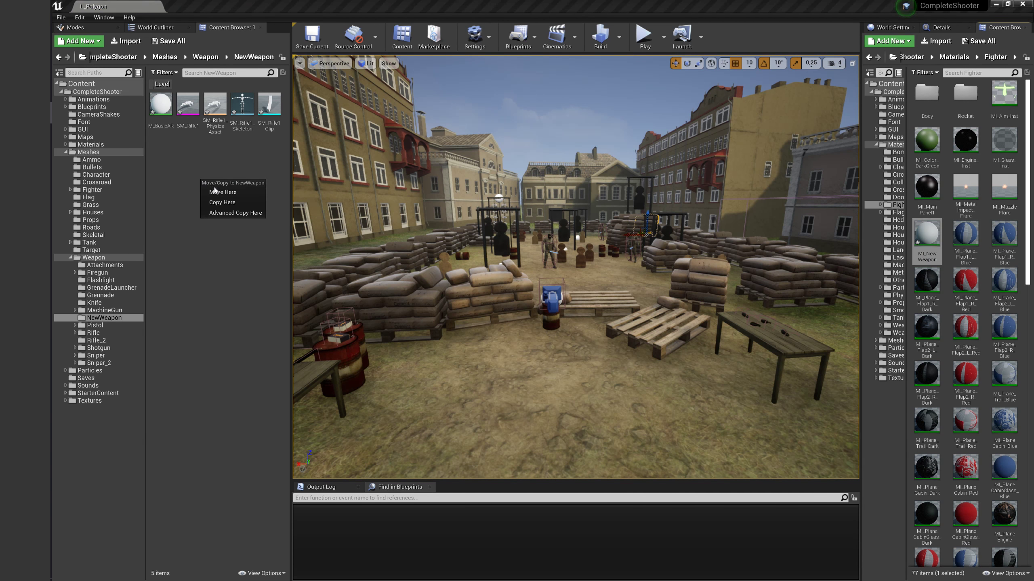
pyautogui.click(222, 192)
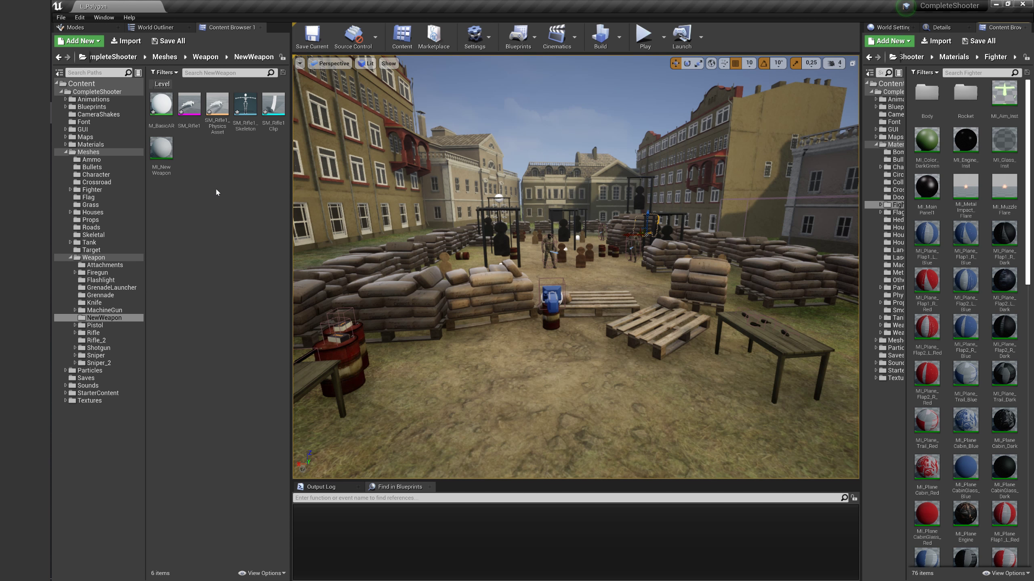
pyautogui.rightClick(205, 149)
pyautogui.click(284, 177)
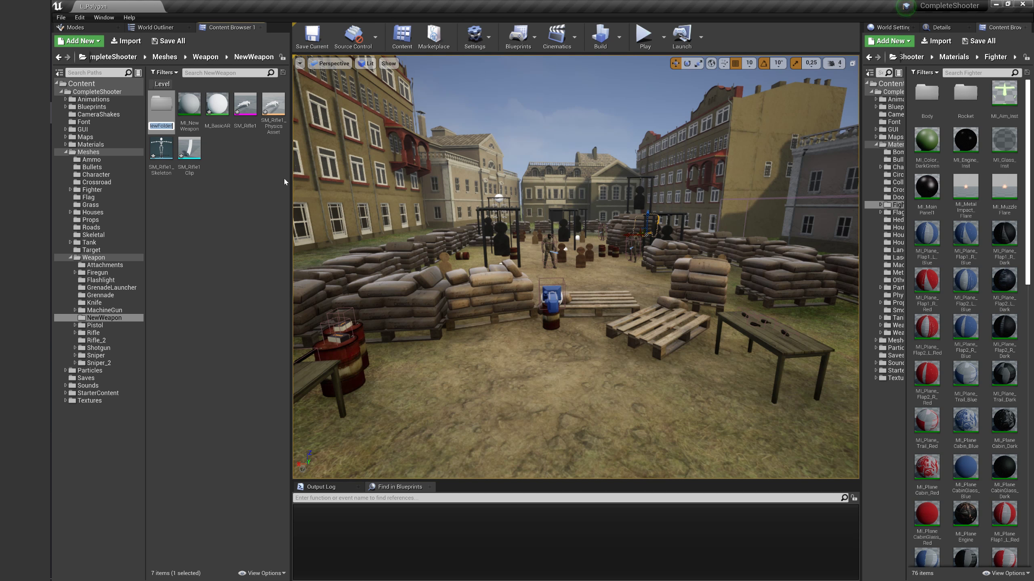
# Name the subfolder Textures and import the five T_Basic_AR textures into it.
pyautogui.write('Textures')
pyautogui.press('Return')
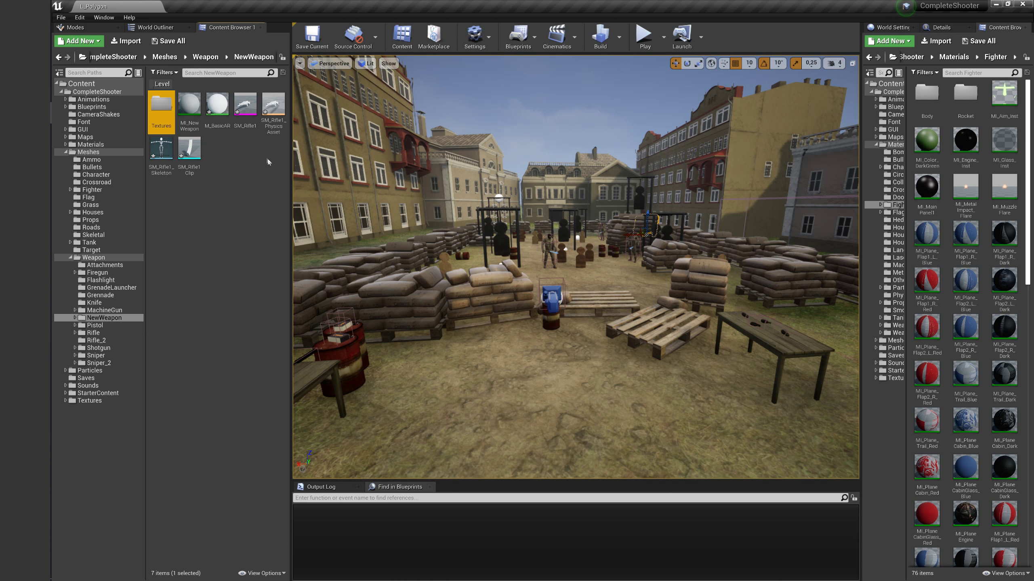
pyautogui.doubleClick(161, 109)
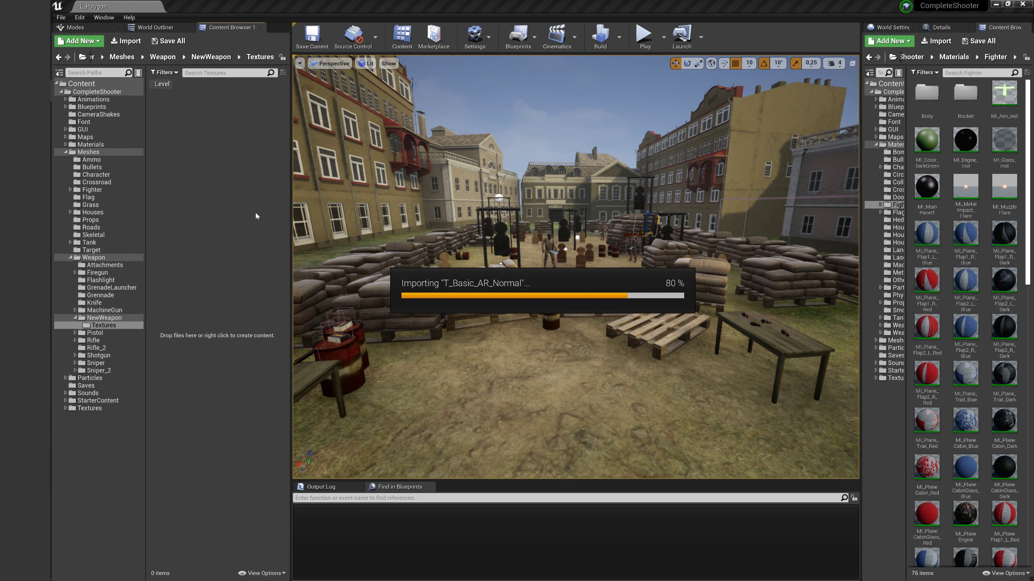
pyautogui.click(231, 195)
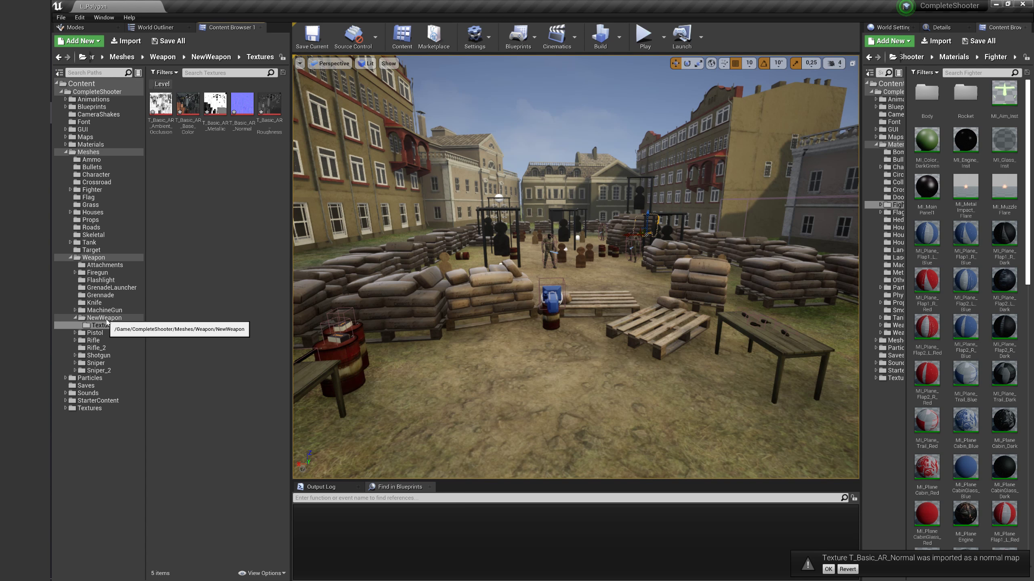
pyautogui.click(107, 320)
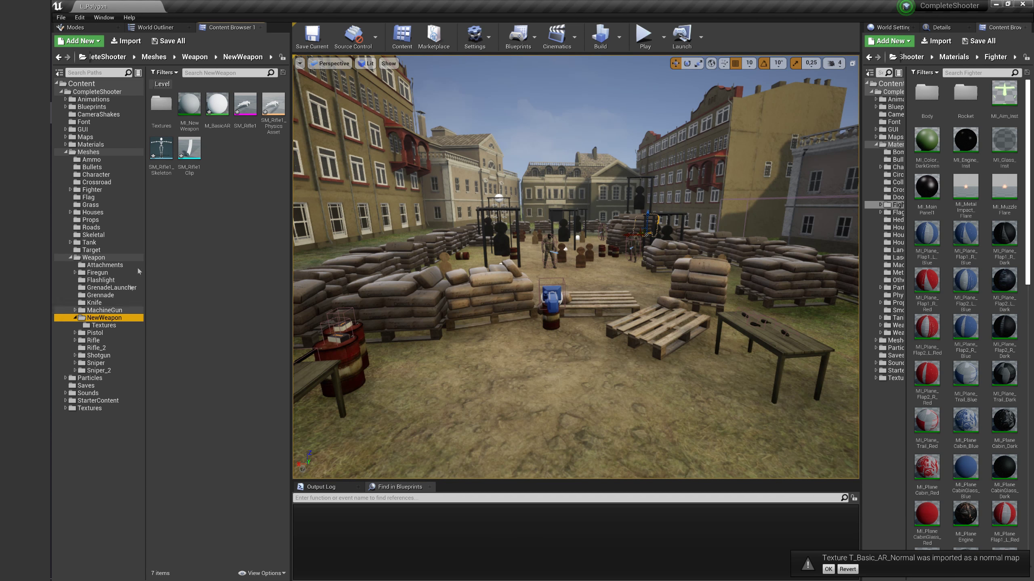
# In MI_NewWeapon, enable the Color and Al parameters with Al set to 1.0.
pyautogui.doubleClick(189, 105)
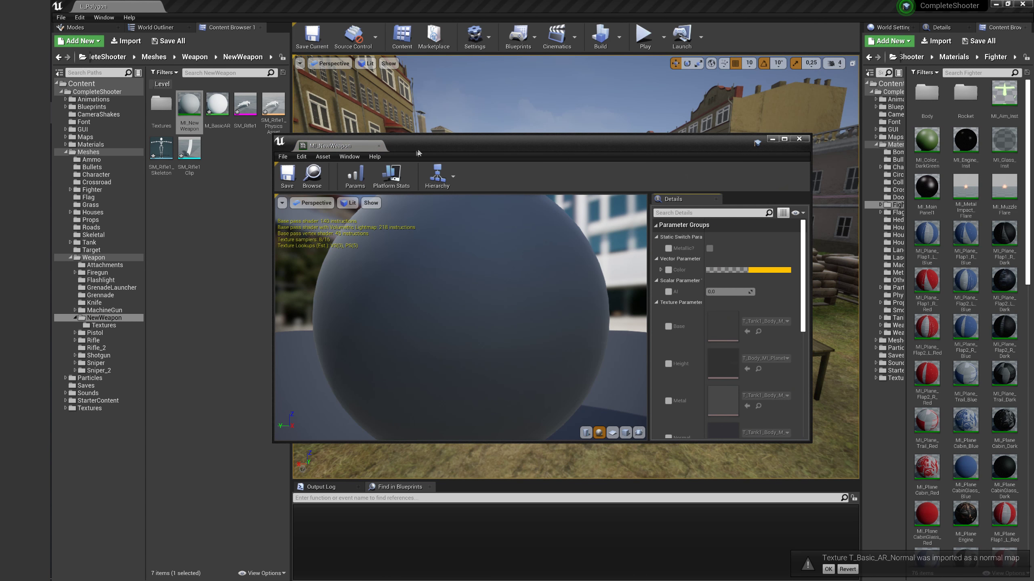
pyautogui.moveTo(418, 152); pyautogui.dragTo(496, 119)
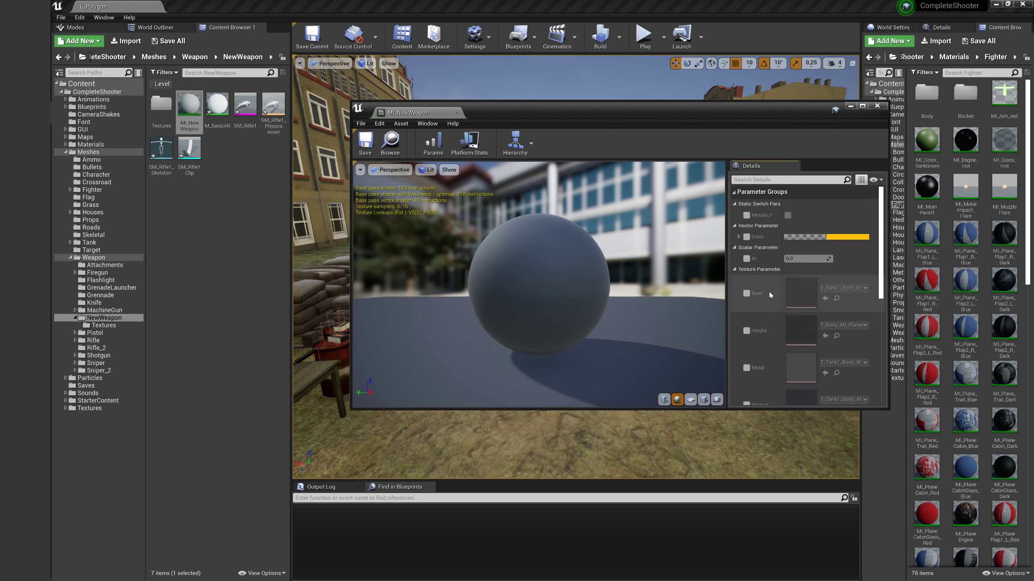
pyautogui.click(746, 236)
pyautogui.click(746, 258)
pyautogui.press('Return')
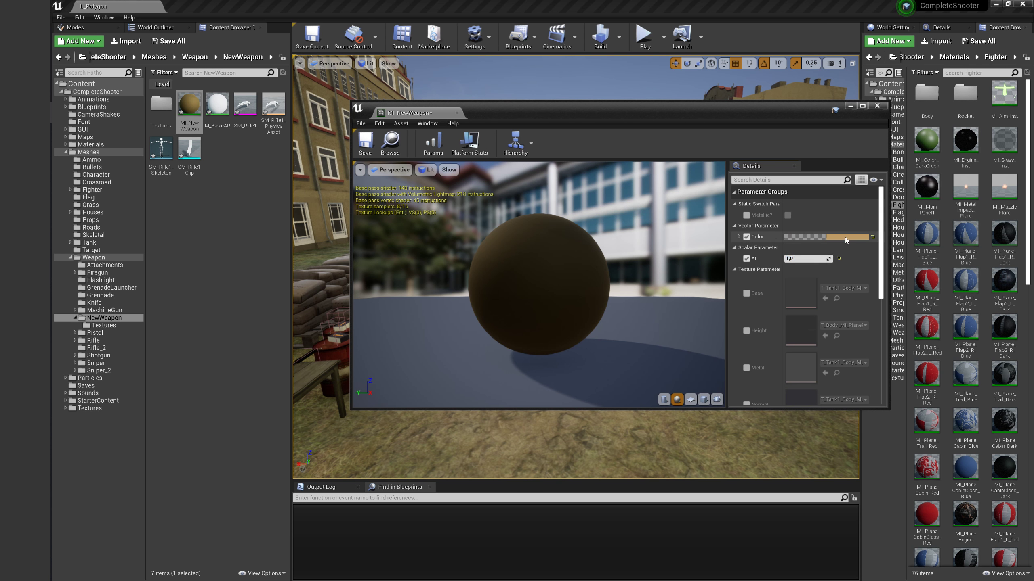
# Tint MI_NewWeapon's Color parameter a dark greyish green.
pyautogui.click(845, 237)
pyautogui.click(694, 329)
pyautogui.moveTo(694, 330)
pyautogui.mouseDown()
pyautogui.moveTo(675, 332)
pyautogui.moveTo(704, 330)
pyautogui.mouseUp()
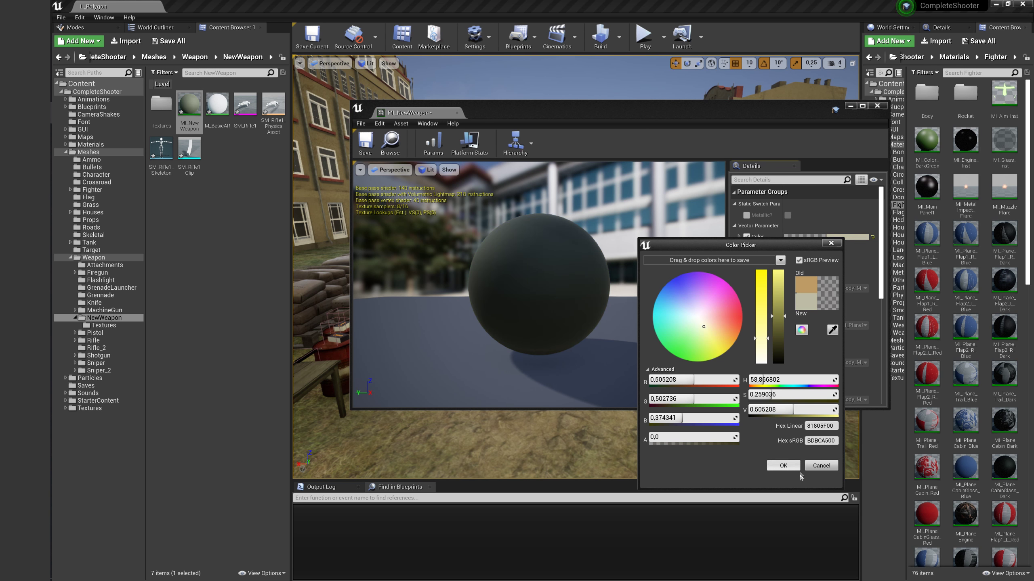
pyautogui.click(782, 466)
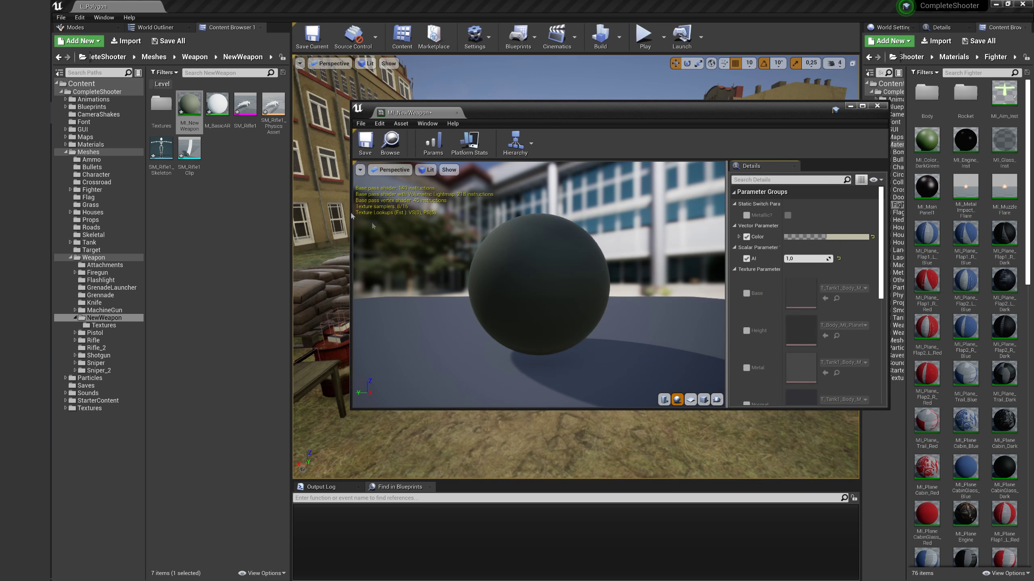
pyautogui.click(810, 242)
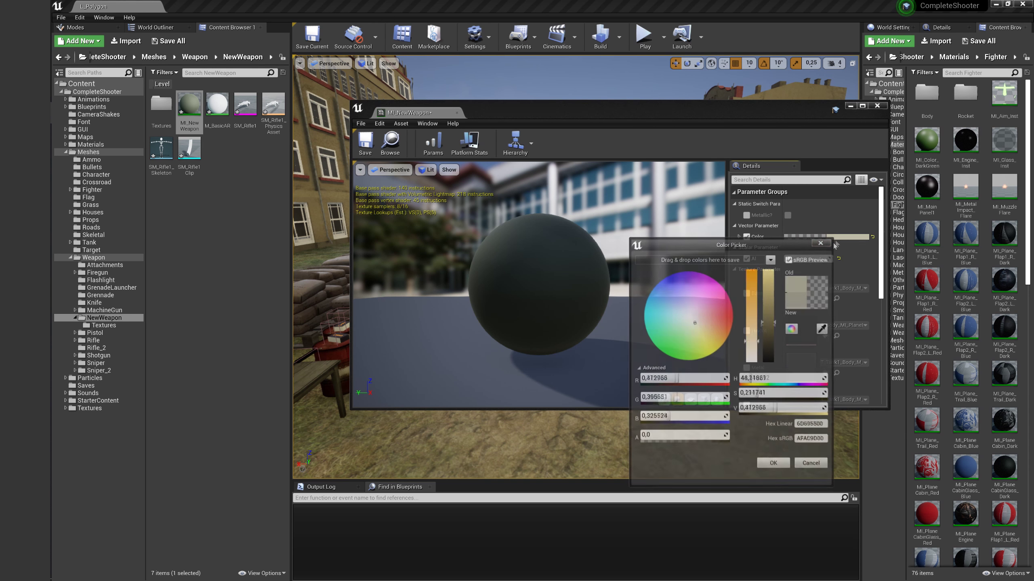
pyautogui.moveTo(775, 310); pyautogui.dragTo(774, 327)
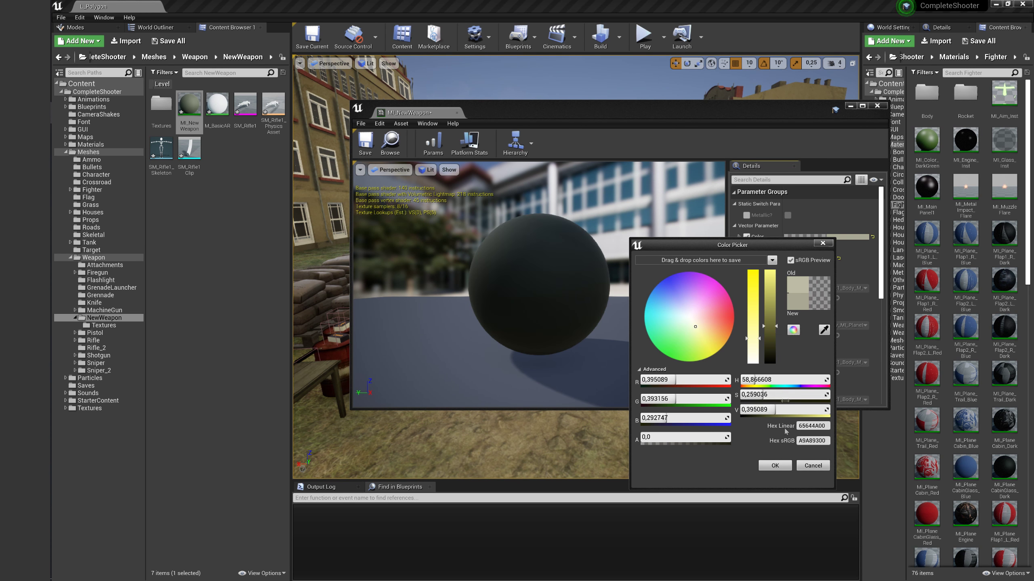
pyautogui.click(788, 466)
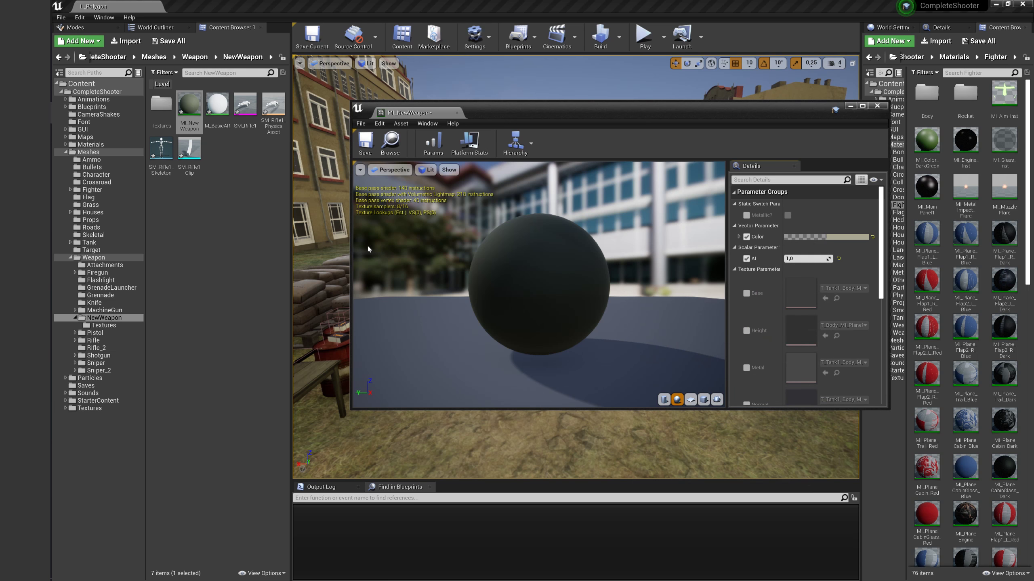
# Assign the T_Basic_AR base colour and metallic textures to the Base and Metal slots.
pyautogui.doubleClick(161, 104)
pyautogui.click(190, 119)
pyautogui.click(825, 299)
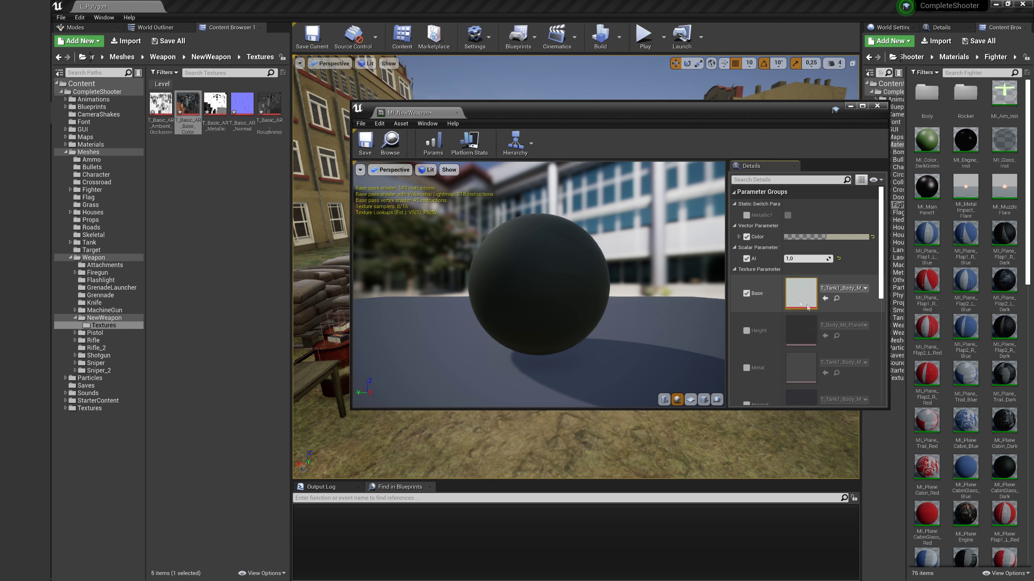
pyautogui.click(215, 106)
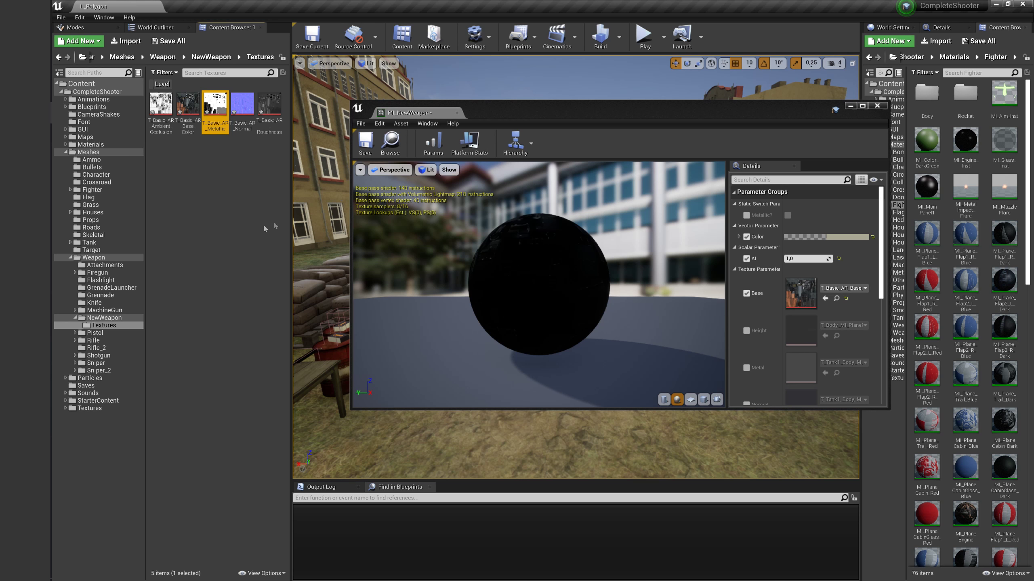
pyautogui.scroll(-3, 810, 301)
pyautogui.click(825, 312)
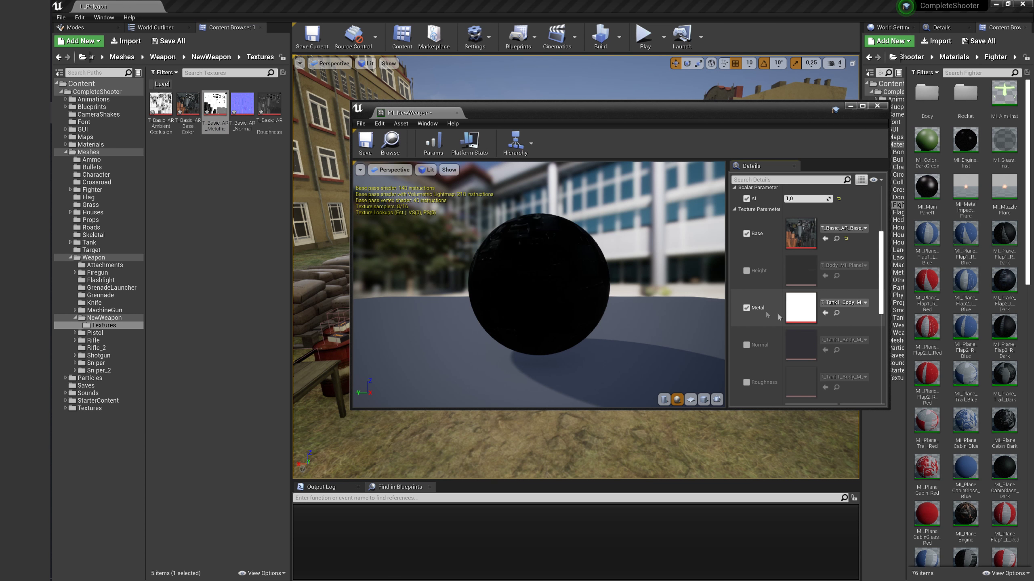
pyautogui.click(825, 313)
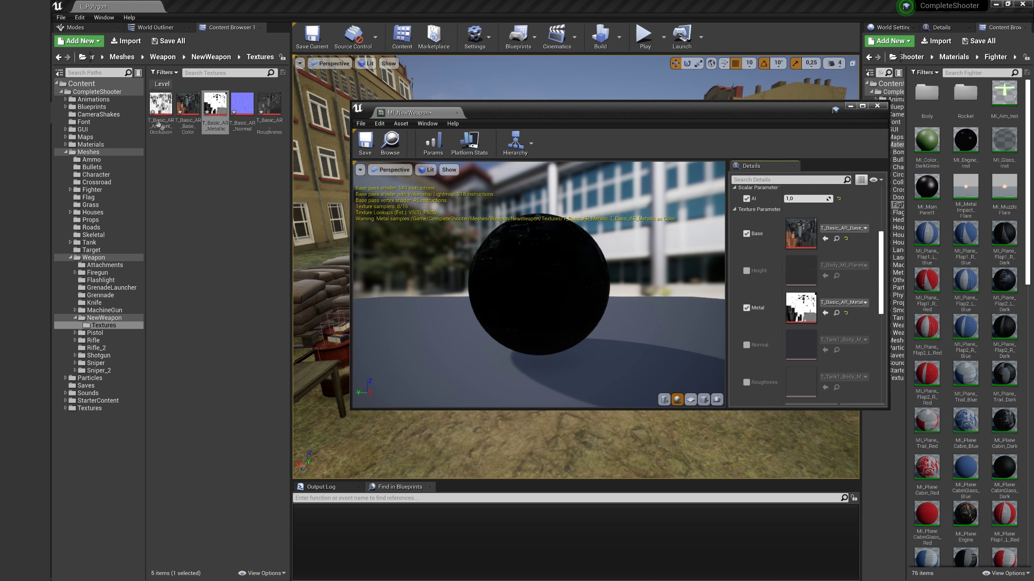
# Put the roughness, normal and ambient-occlusion textures into the Roughness, Normal and Height slots.
pyautogui.moveTo(161, 122); pyautogui.dragTo(289, 121)
pyautogui.scroll(-2, 773, 317)
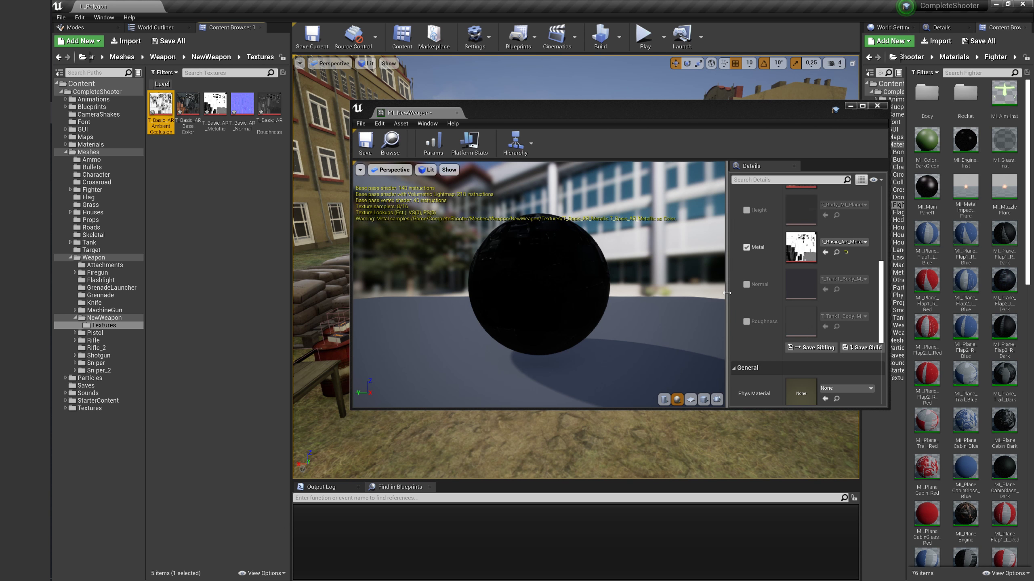
pyautogui.moveTo(269, 105); pyautogui.dragTo(773, 328)
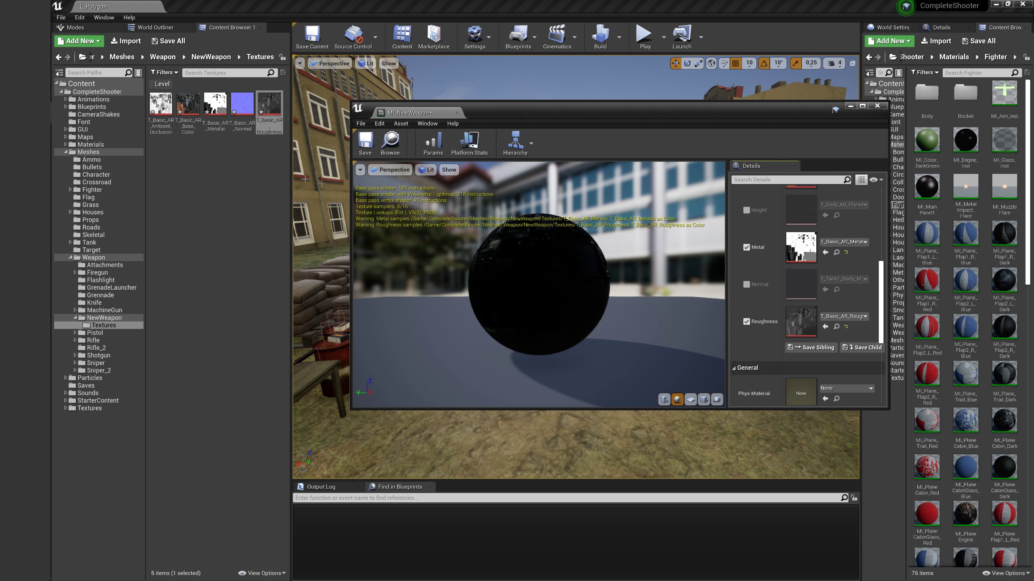
pyautogui.moveTo(242, 105)
pyautogui.mouseDown()
pyautogui.moveTo(747, 289)
pyautogui.moveTo(800, 278)
pyautogui.mouseUp()
pyautogui.scroll(3, 799, 278)
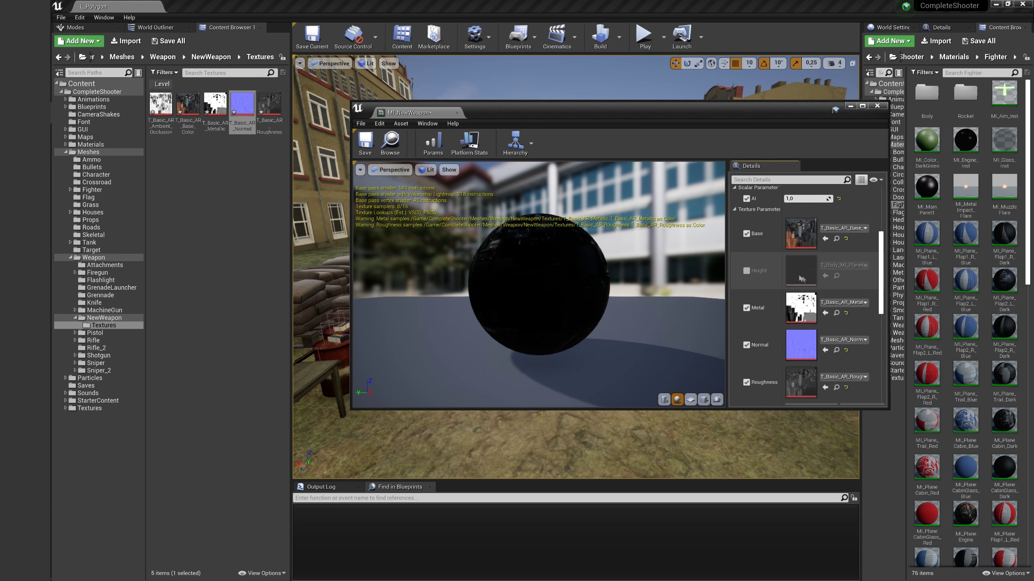
pyautogui.click(746, 272)
pyautogui.click(160, 105)
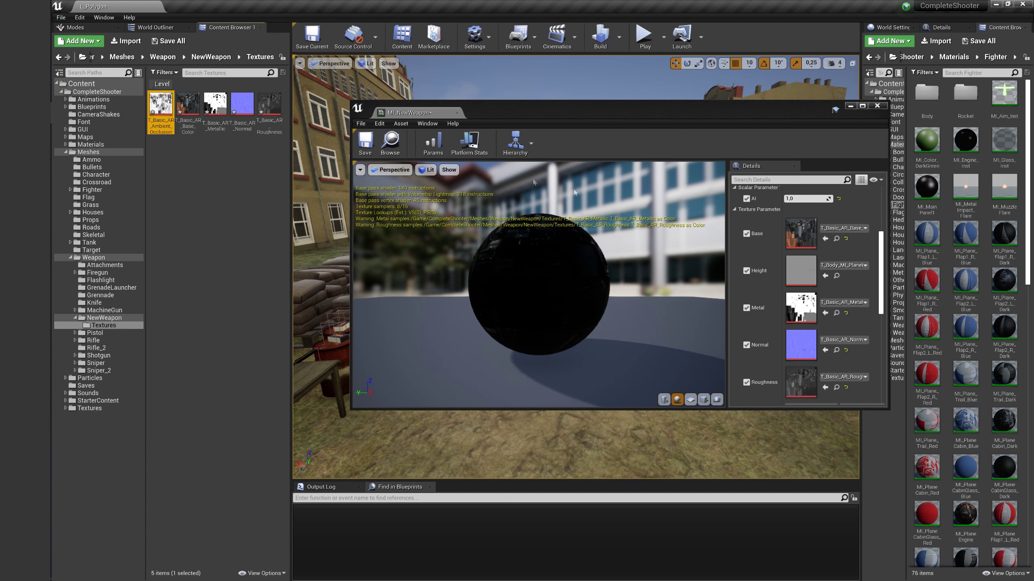
pyautogui.click(825, 276)
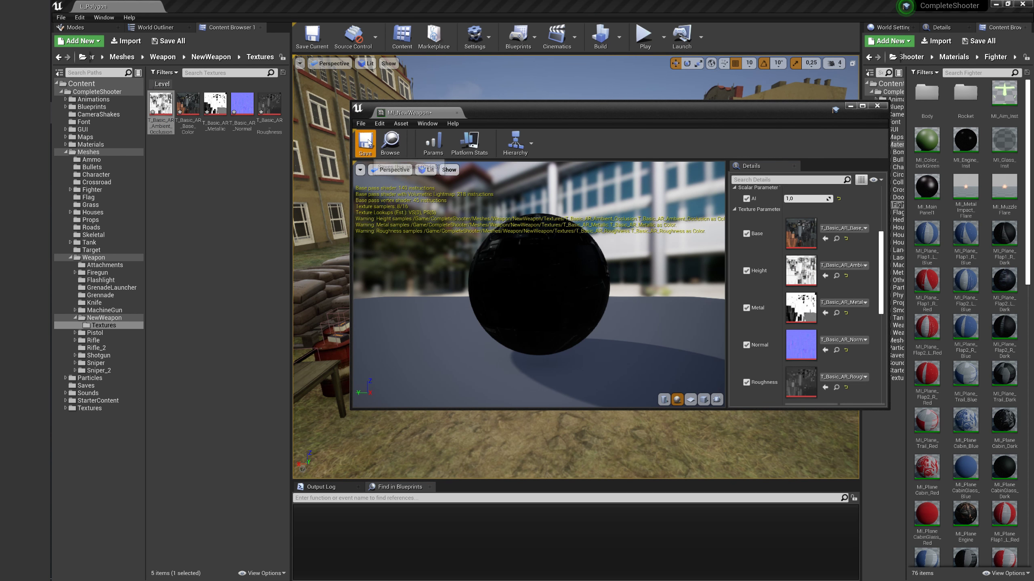
# Save MI_NewWeapon and close its editor.
pyautogui.click(365, 143)
pyautogui.click(104, 318)
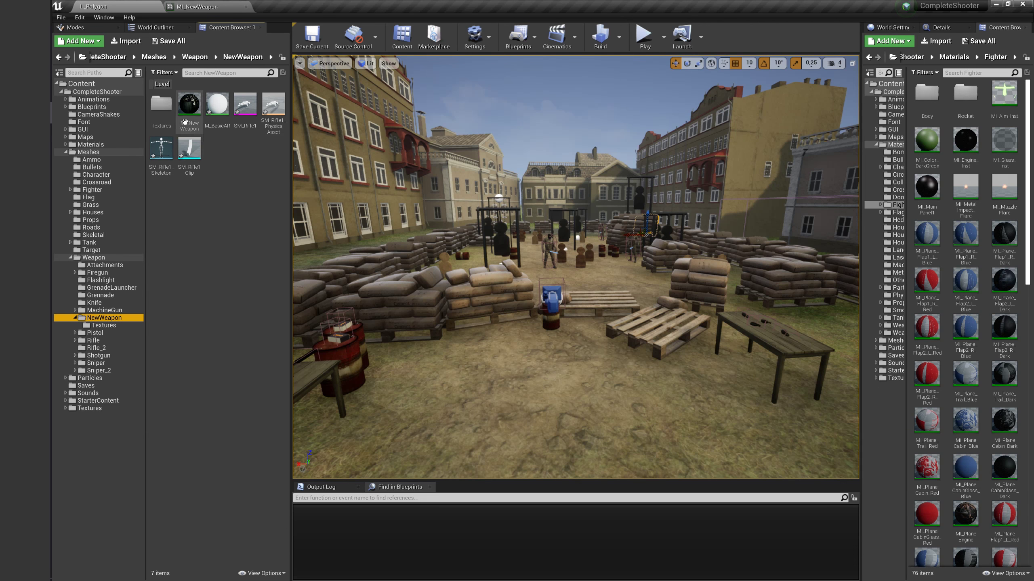
pyautogui.doubleClick(245, 107)
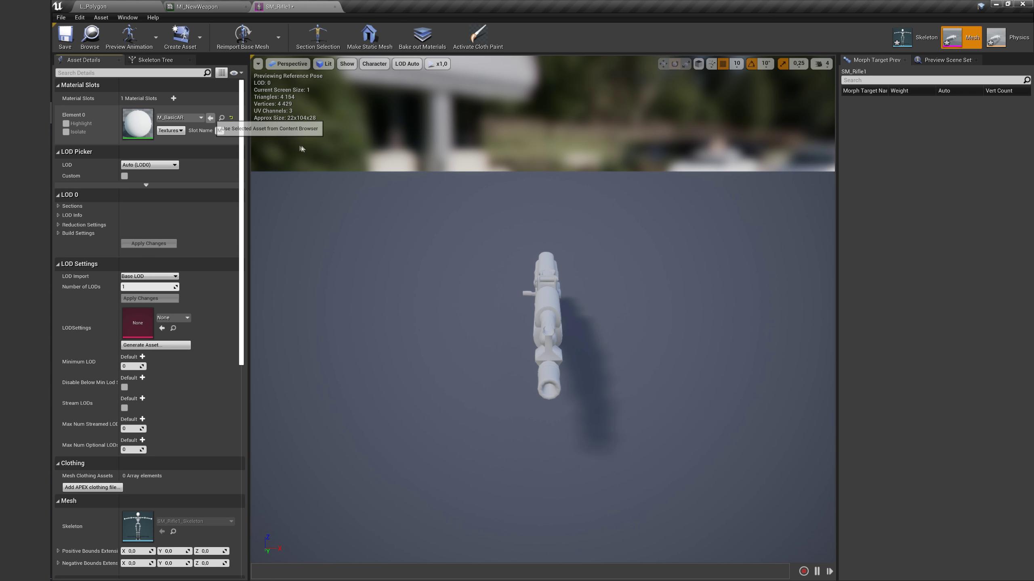
# Set Element 0 of SM_Rifle1 and SM_Rifle1Clip to MI_NewWeapon, then delete M_BasicAR.
pyautogui.click(210, 117)
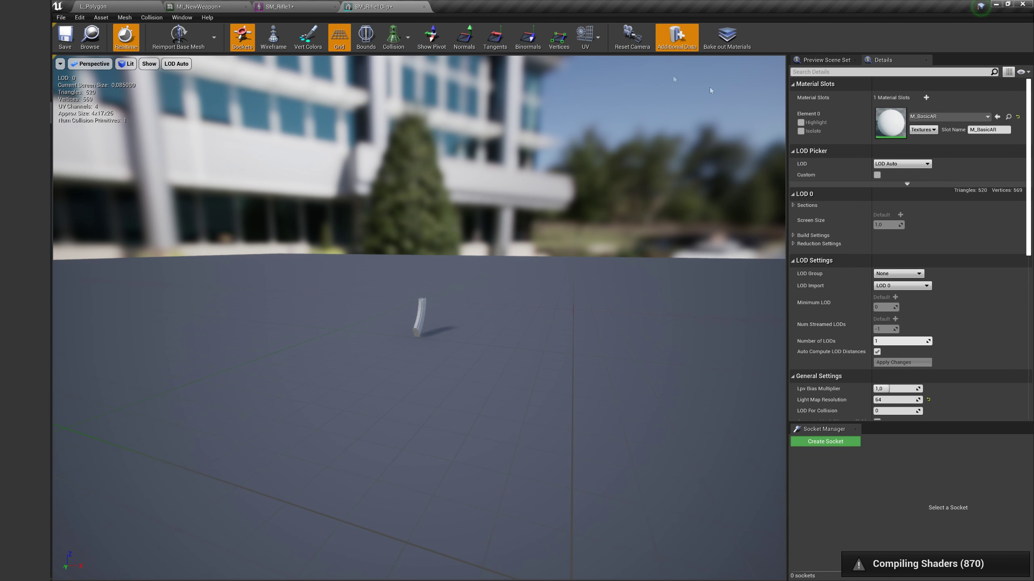
pyautogui.click(996, 117)
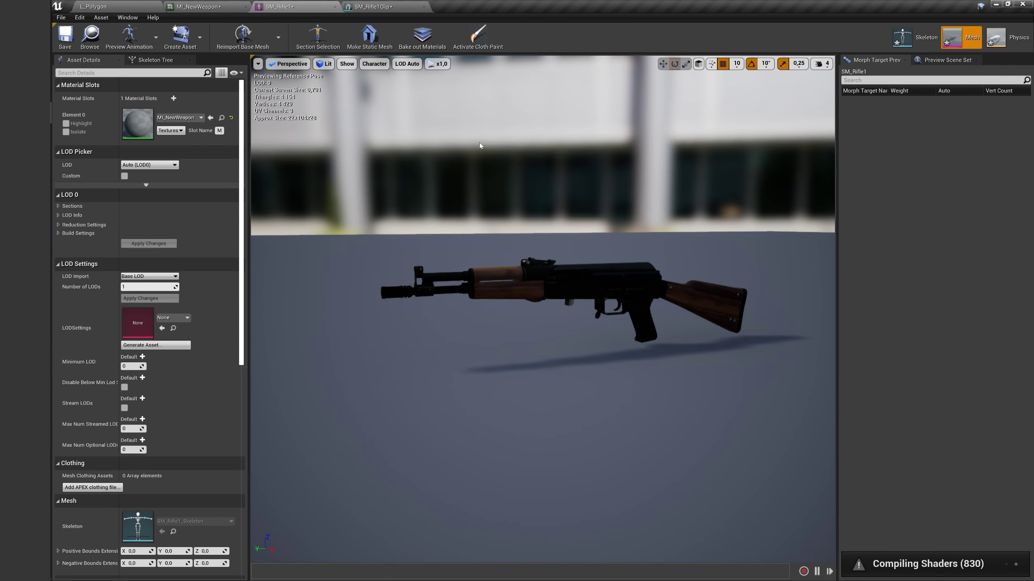
pyautogui.moveTo(479, 145); pyautogui.dragTo(529, 163)
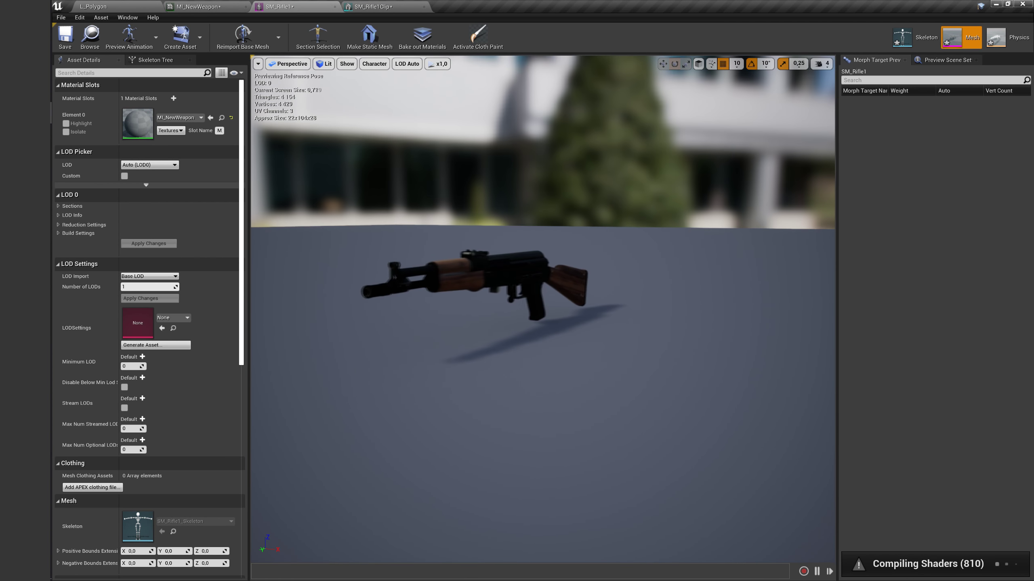
pyautogui.click(391, 6)
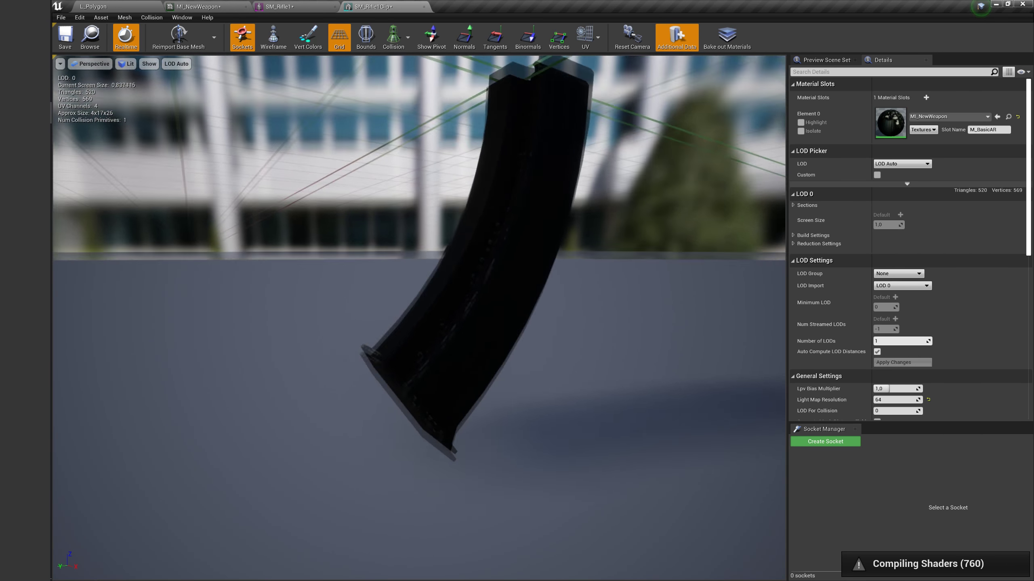
pyautogui.moveTo(431, 301); pyautogui.dragTo(431, 244)
pyautogui.click(103, 12)
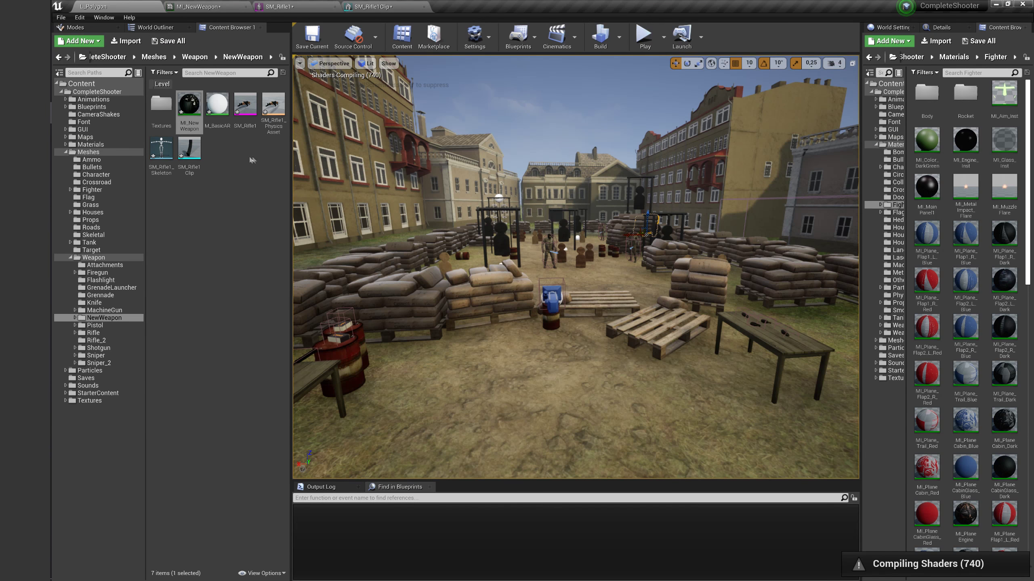
pyautogui.press('Delete')
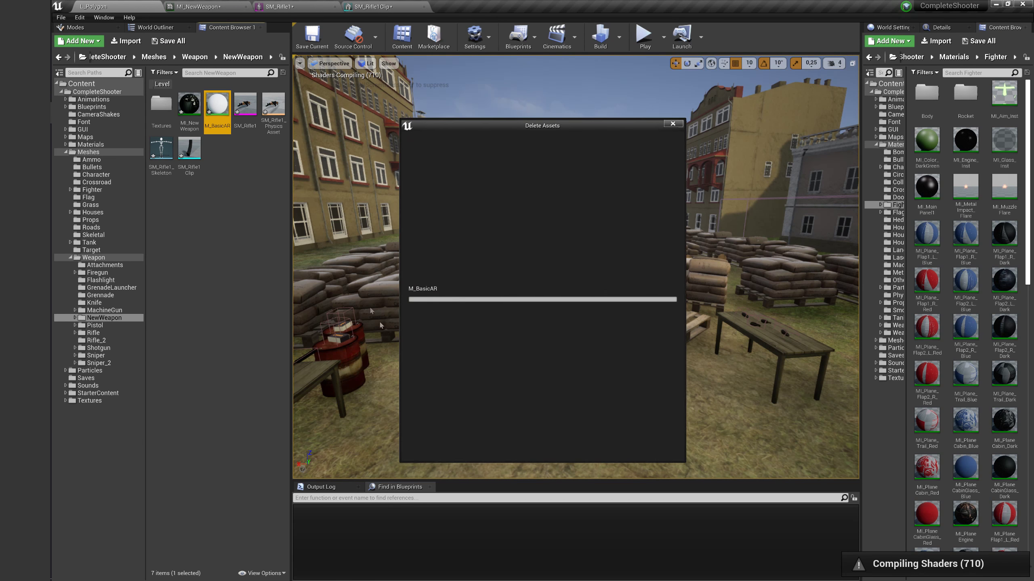
# Confirm deleting M_BasicAR and paste a socket named Muzzle onto the skeleton's SM_AK bone.
pyautogui.click(475, 448)
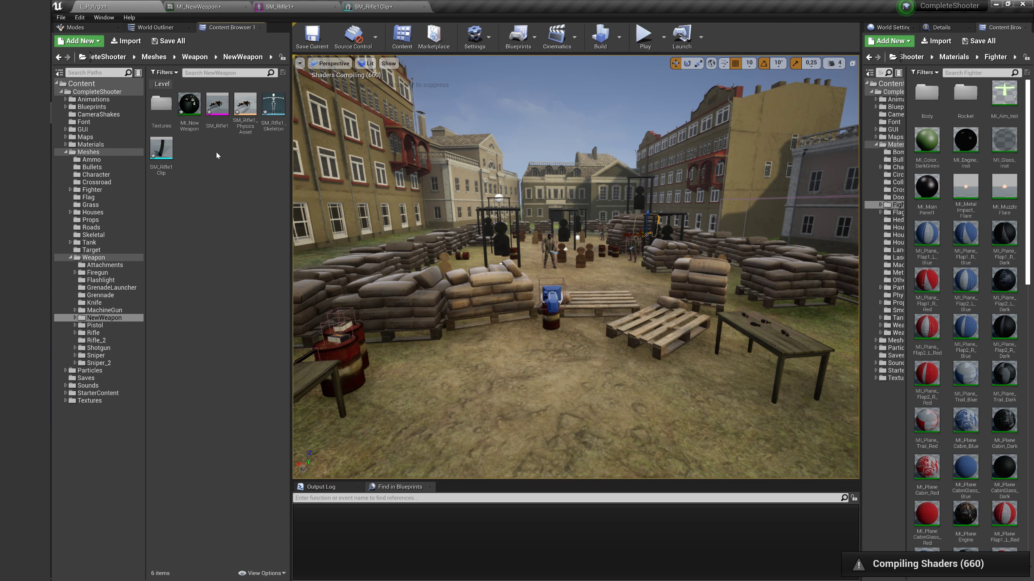
pyautogui.doubleClick(273, 104)
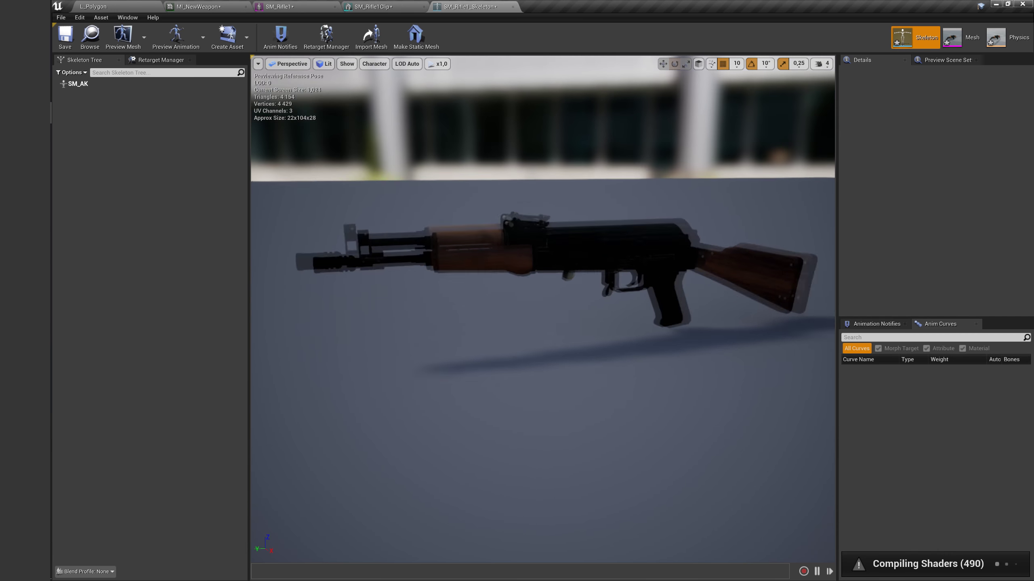
pyautogui.rightClick(77, 85)
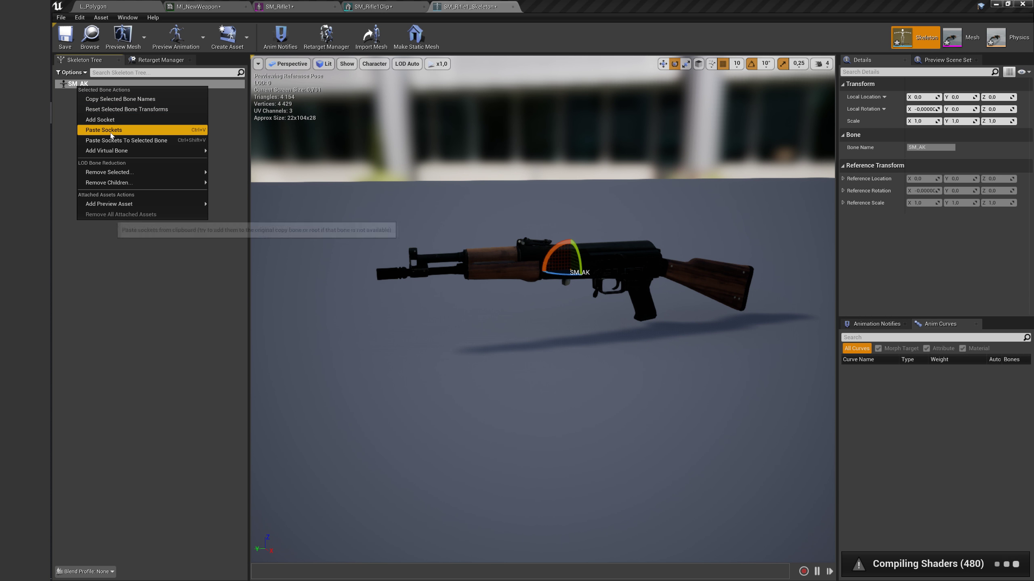
pyautogui.click(100, 120)
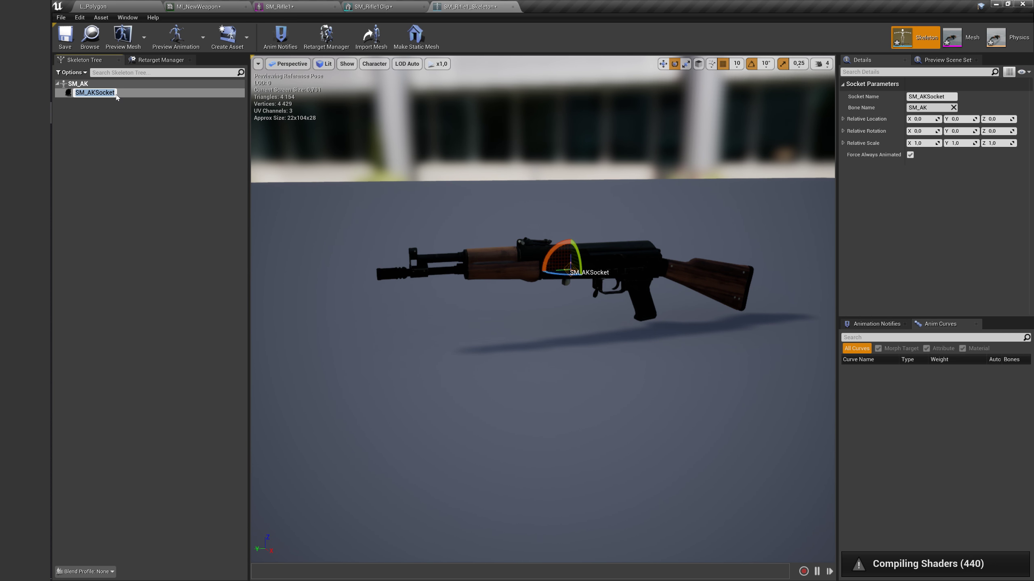
pyautogui.write('Muzzle')
pyautogui.press('Return')
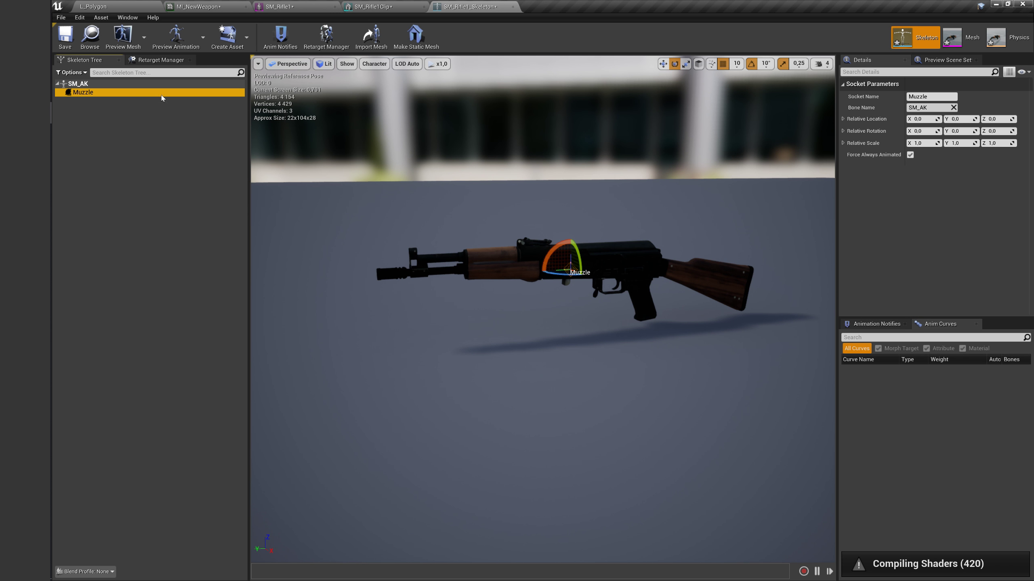
# Move the Muzzle socket along Y to the tip of the barrel.
pyautogui.moveTo(575, 259); pyautogui.dragTo(549, 248, button='right')
pyautogui.press('w')
pyautogui.moveTo(587, 282)
pyautogui.mouseDown()
pyautogui.moveTo(386, 298)
pyautogui.moveTo(404, 265)
pyautogui.moveTo(387, 283)
pyautogui.mouseUp()
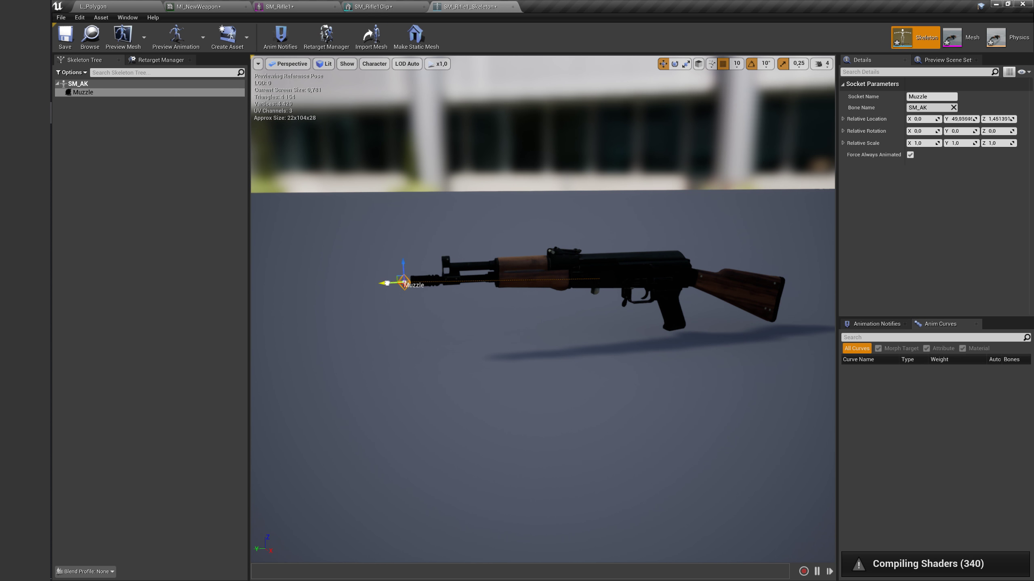
pyautogui.click(82, 84)
# Add a Shells socket to SM_AK and position it on top of the receiver.
pyautogui.rightClick(82, 84)
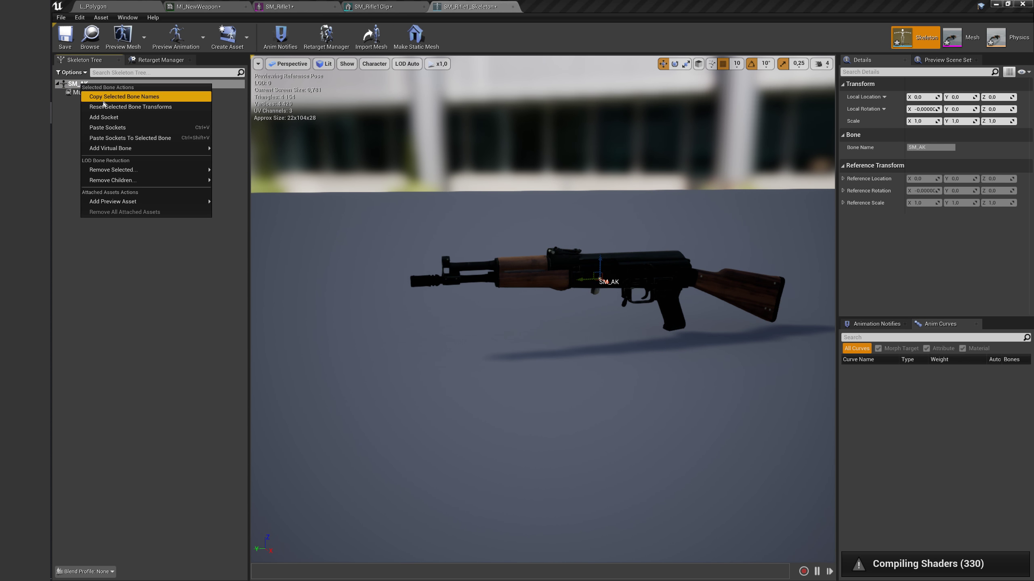
pyautogui.click(110, 95)
pyautogui.doubleClick(96, 103)
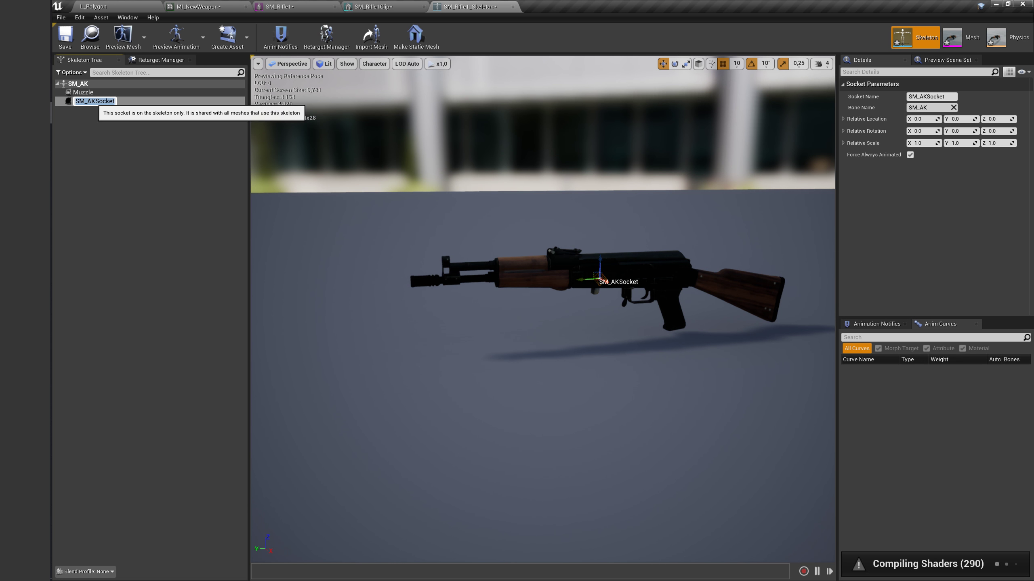
pyautogui.write('Shells')
pyautogui.press('Return')
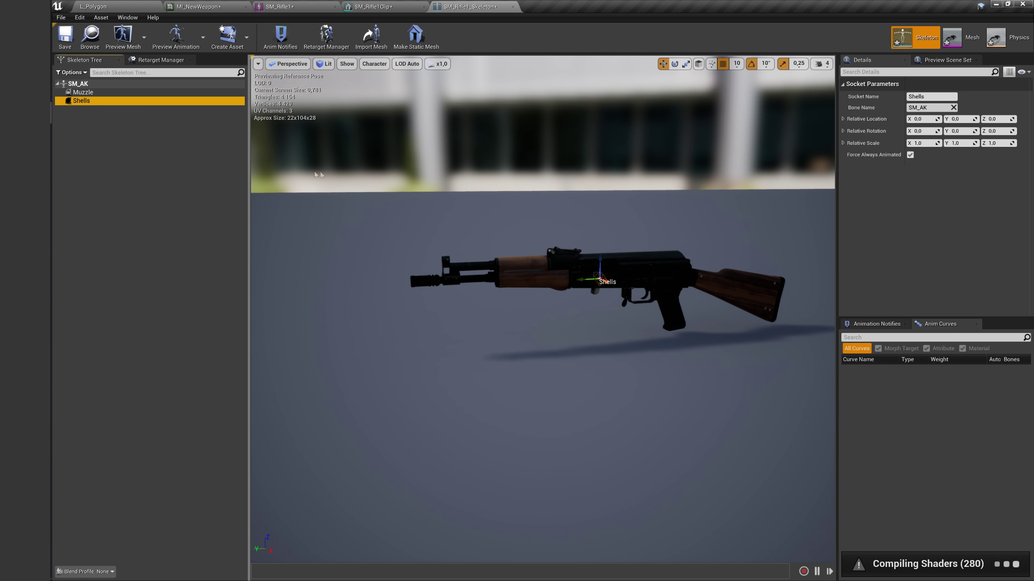
pyautogui.moveTo(570, 326)
pyautogui.mouseDown()
pyautogui.moveTo(570, 265)
pyautogui.moveTo(318, 178)
pyautogui.mouseUp()
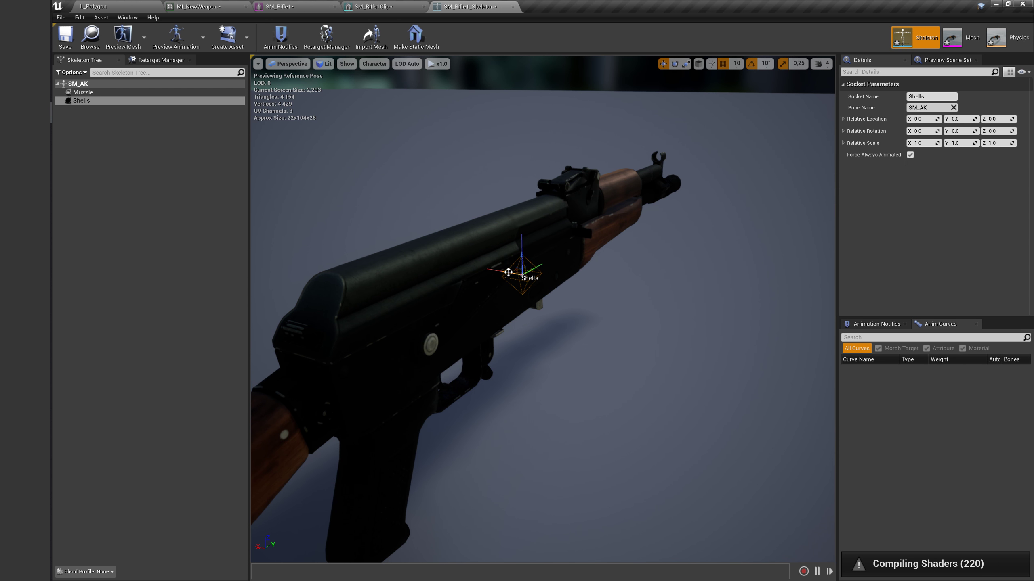
pyautogui.moveTo(508, 272)
pyautogui.mouseDown()
pyautogui.moveTo(539, 286)
pyautogui.moveTo(283, 547)
pyautogui.mouseUp()
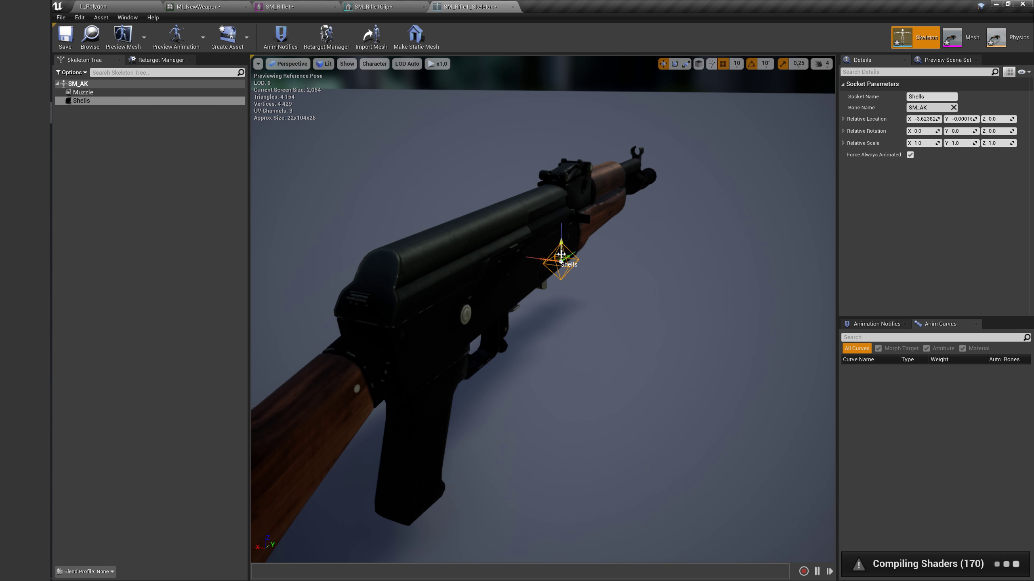
pyautogui.moveTo(560, 255); pyautogui.dragTo(562, 205)
pyautogui.moveTo(546, 216); pyautogui.dragTo(554, 215)
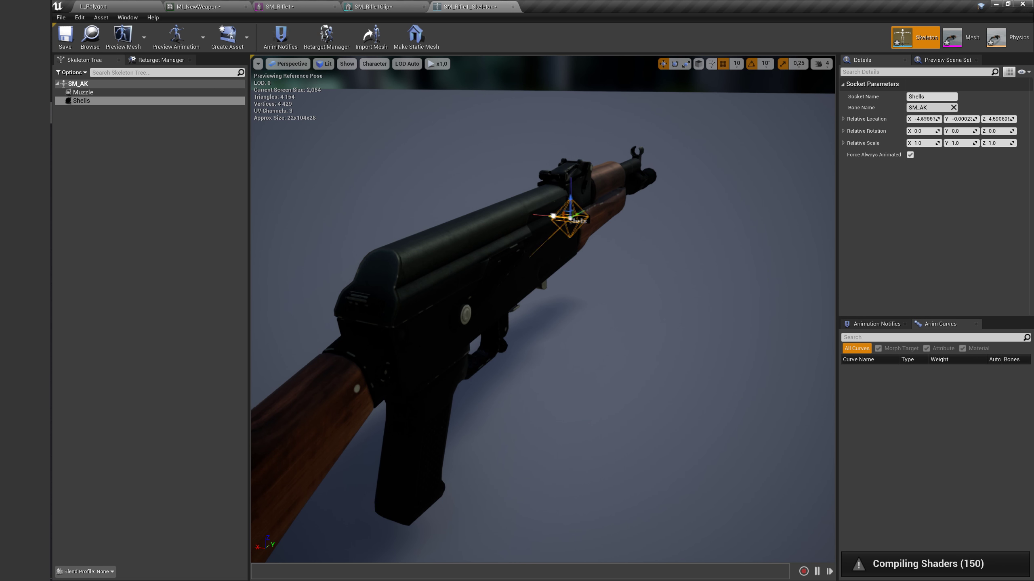
pyautogui.moveTo(554, 216); pyautogui.dragTo(554, 227, button='right')
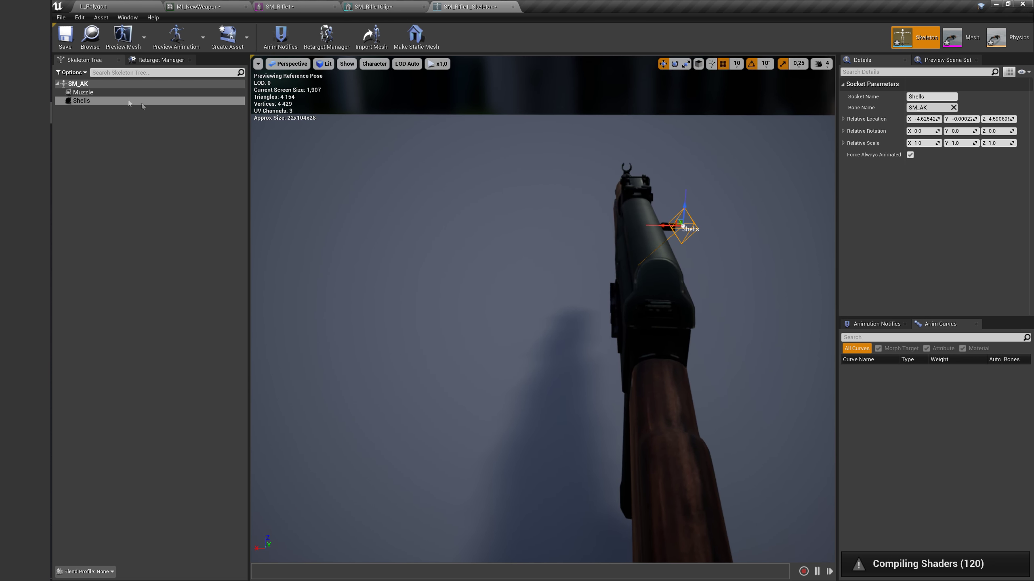
# Add another socket to SM_AK and name it Clip.
pyautogui.click(73, 84)
pyautogui.rightClick(73, 84)
pyautogui.click(98, 104)
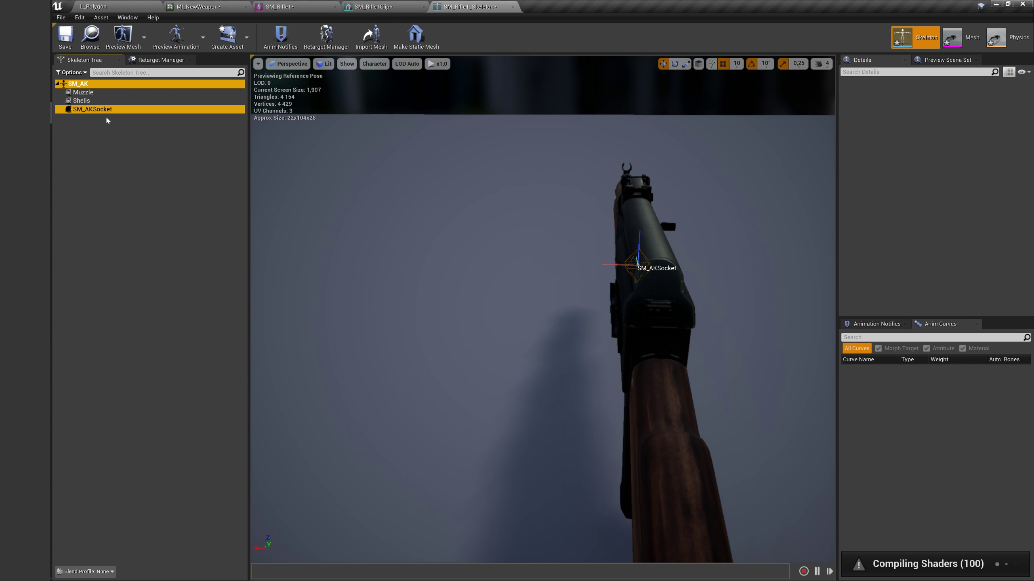
pyautogui.click(102, 127)
pyautogui.doubleClick(94, 112)
pyautogui.write('Cl')
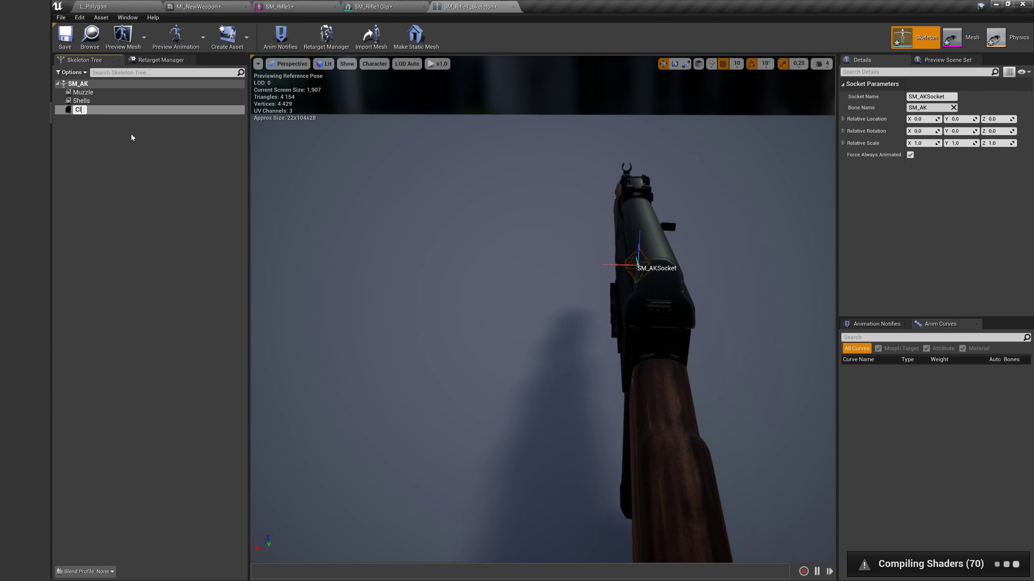
pyautogui.write('ip')
pyautogui.press('Return')
pyautogui.moveTo(488, 285); pyautogui.dragTo(610, 285)
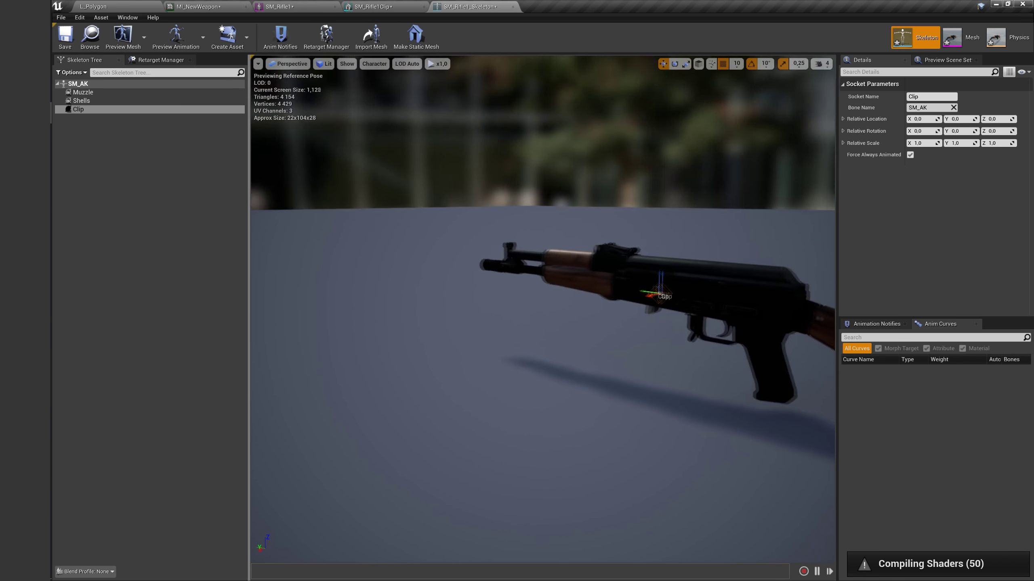
pyautogui.moveTo(410, 186); pyautogui.dragTo(423, 191)
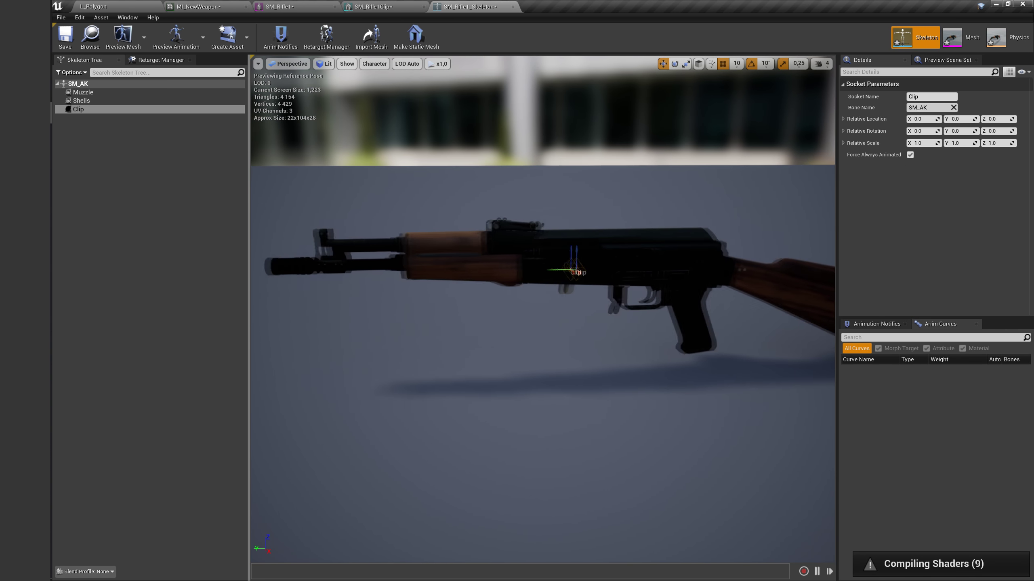
# Attach SM_Rifle1Clip as a preview asset on the Clip socket.
pyautogui.rightClick(127, 110)
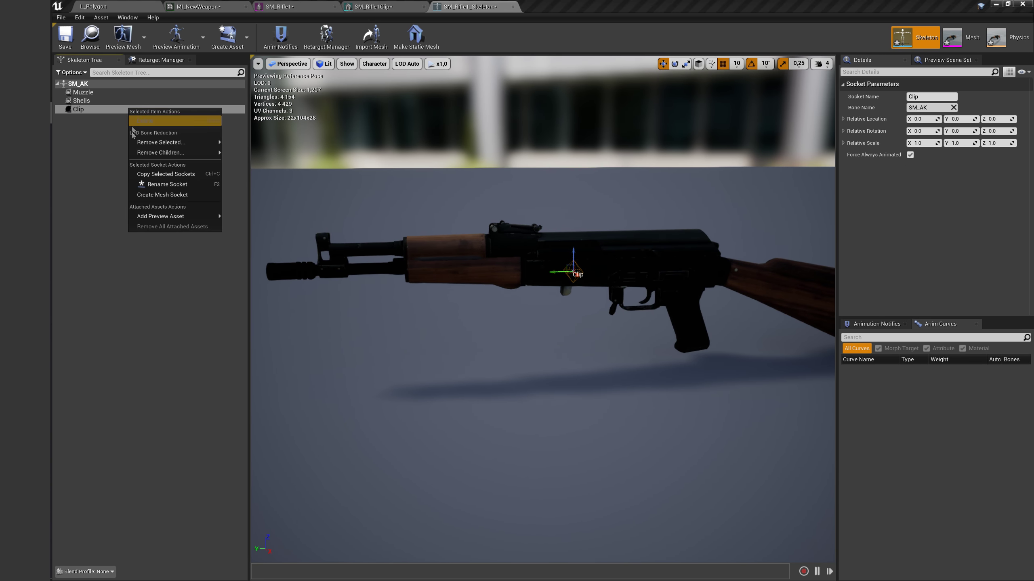
pyautogui.click(119, 4)
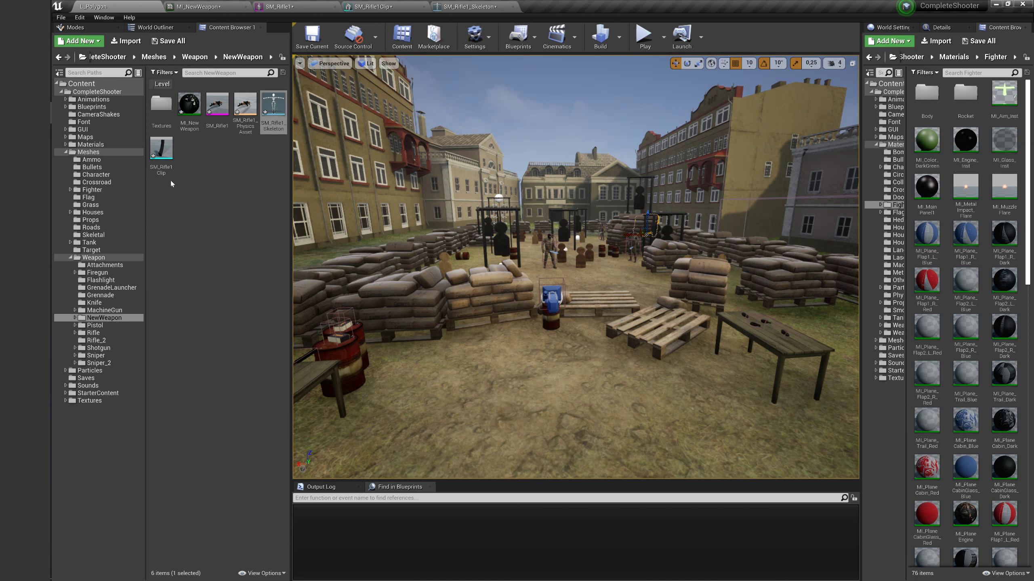
pyautogui.click(162, 156)
pyautogui.click(219, 183)
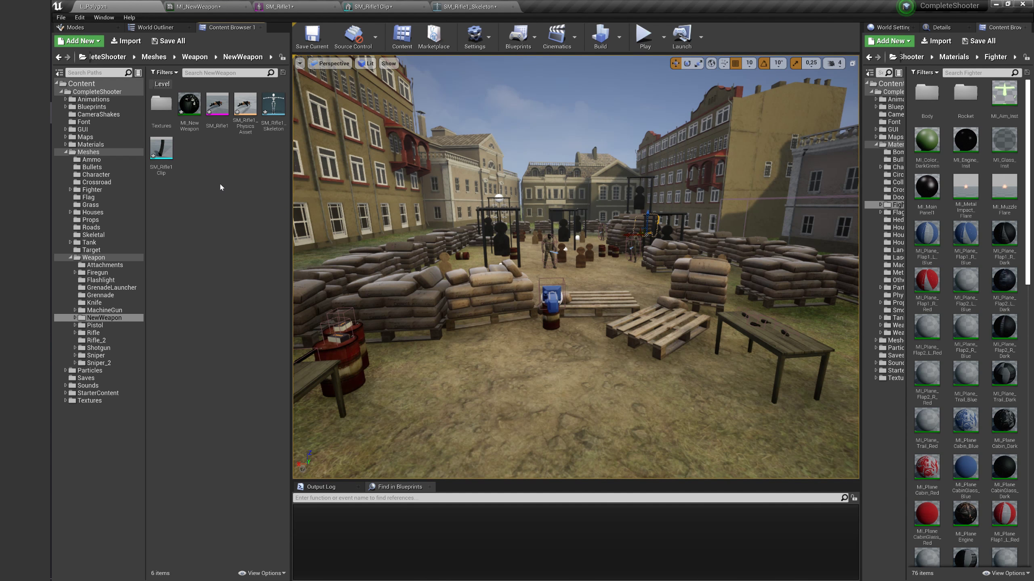
pyautogui.click(468, 6)
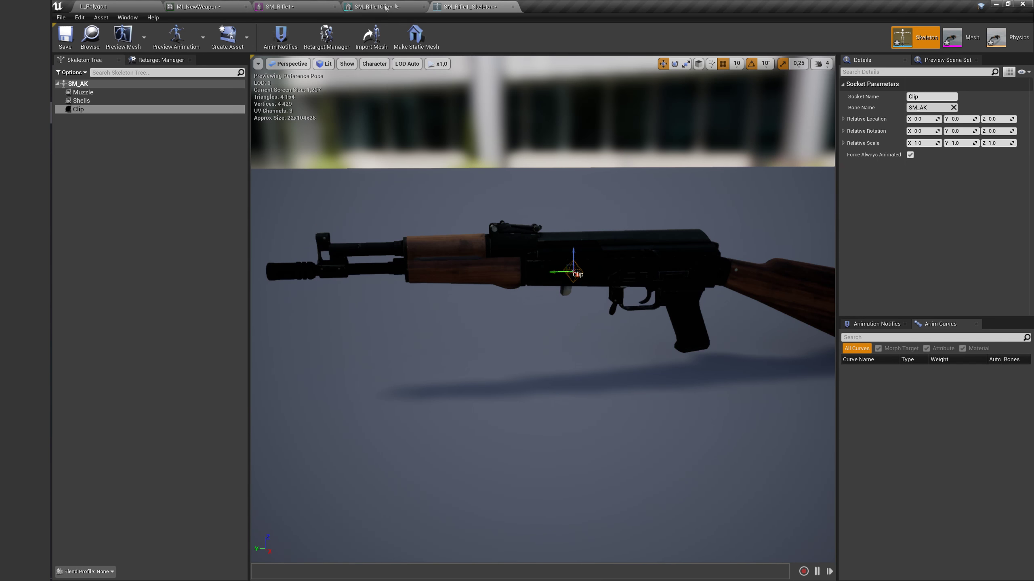
pyautogui.rightClick(82, 110)
pyautogui.moveTo(122, 216)
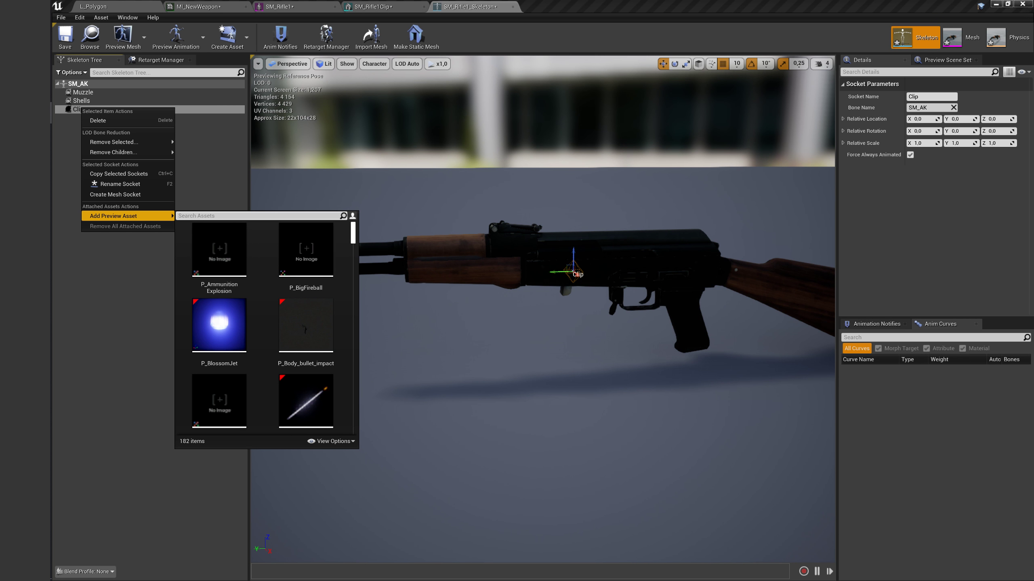
pyautogui.click(208, 249)
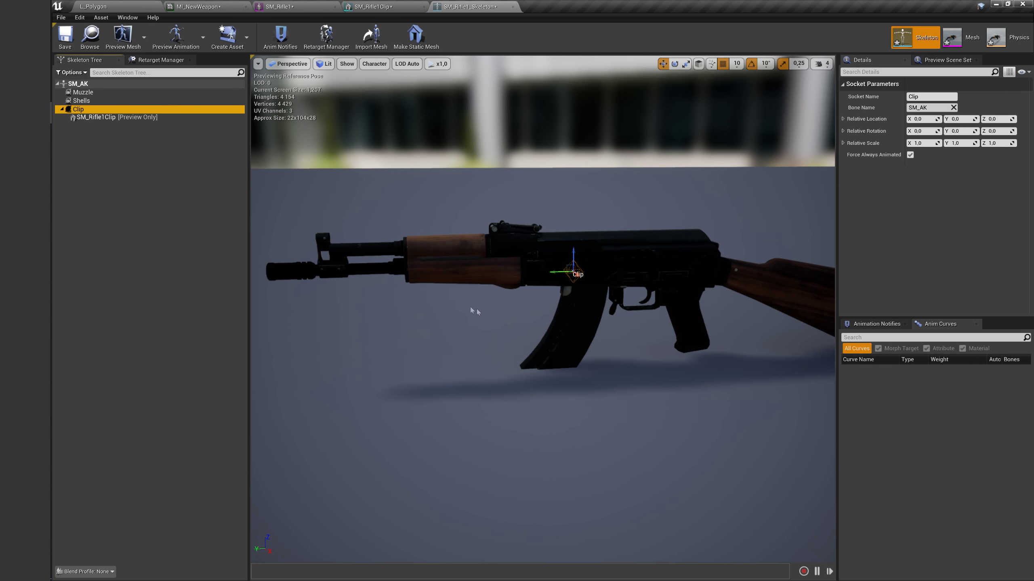
# Move the Clip socket so the magazine seats in the magazine well.
pyautogui.moveTo(476, 311); pyautogui.dragTo(476, 244)
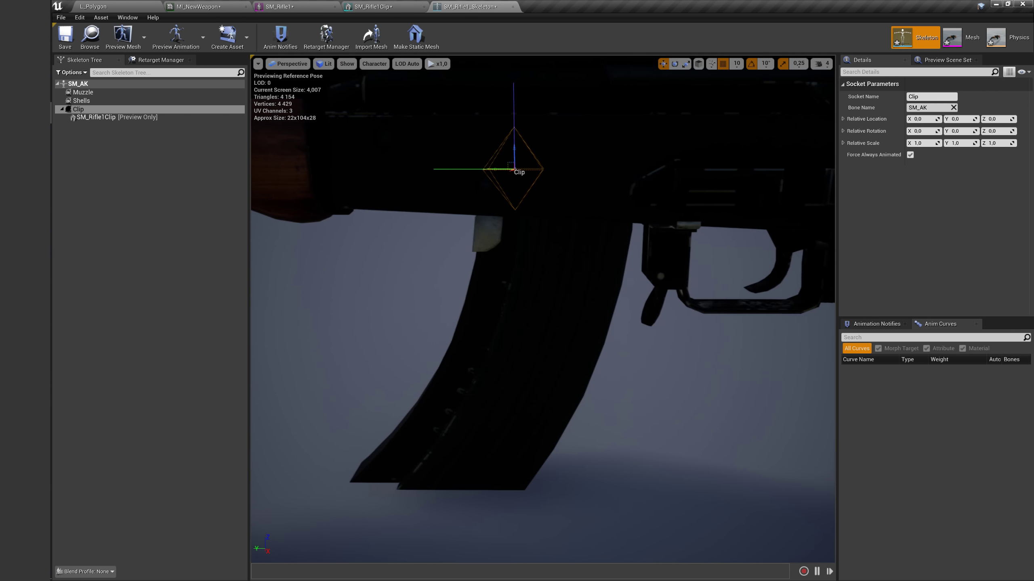
pyautogui.moveTo(495, 204)
pyautogui.mouseDown()
pyautogui.moveTo(495, 174)
pyautogui.moveTo(493, 192)
pyautogui.mouseUp()
pyautogui.scroll(-3, 494, 192)
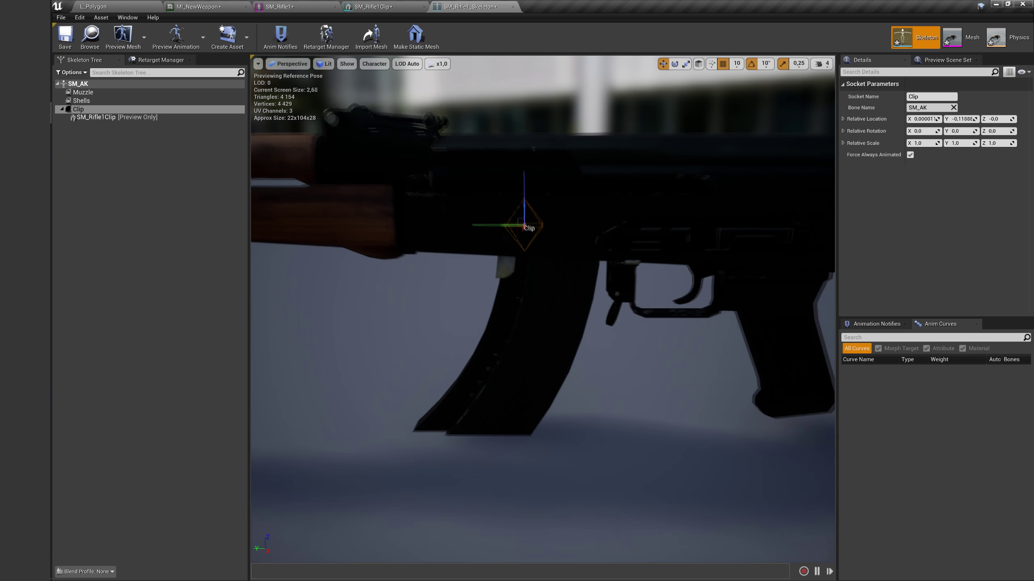
pyautogui.press('f')
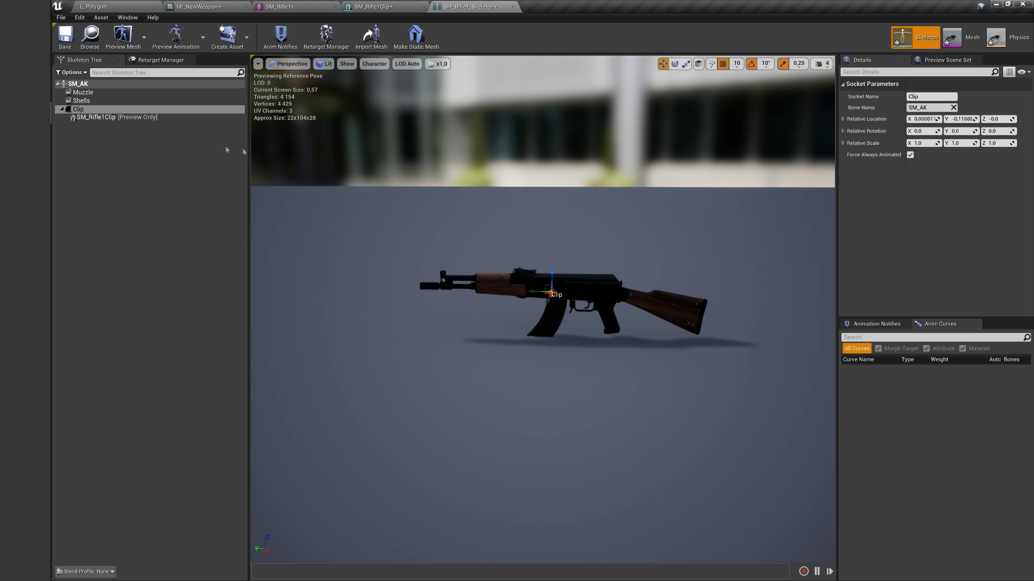
# Delete the SM_Rifle1Clip preview attachment from the Clip socket.
pyautogui.click(122, 134)
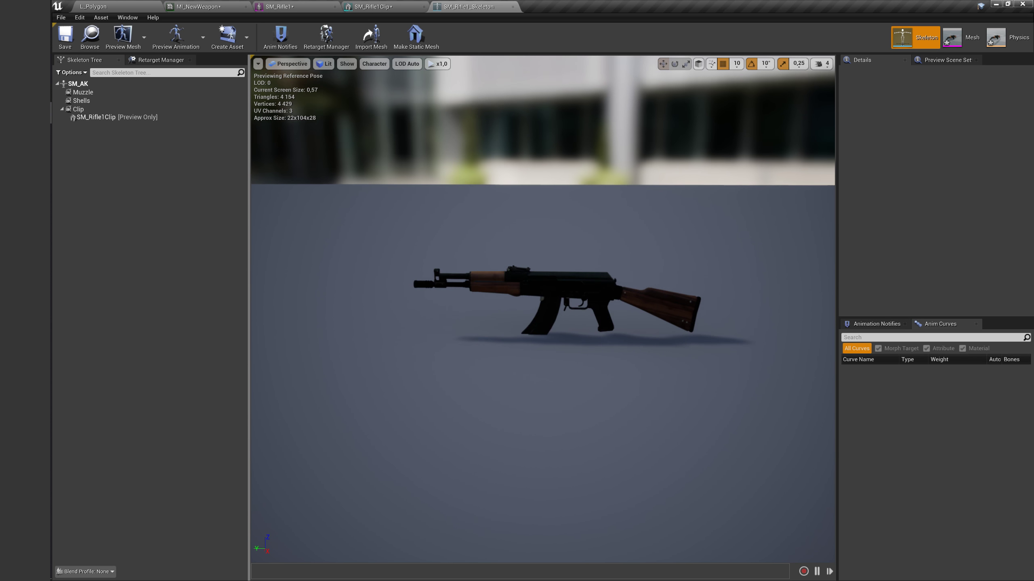
pyautogui.moveTo(541, 310); pyautogui.dragTo(509, 285)
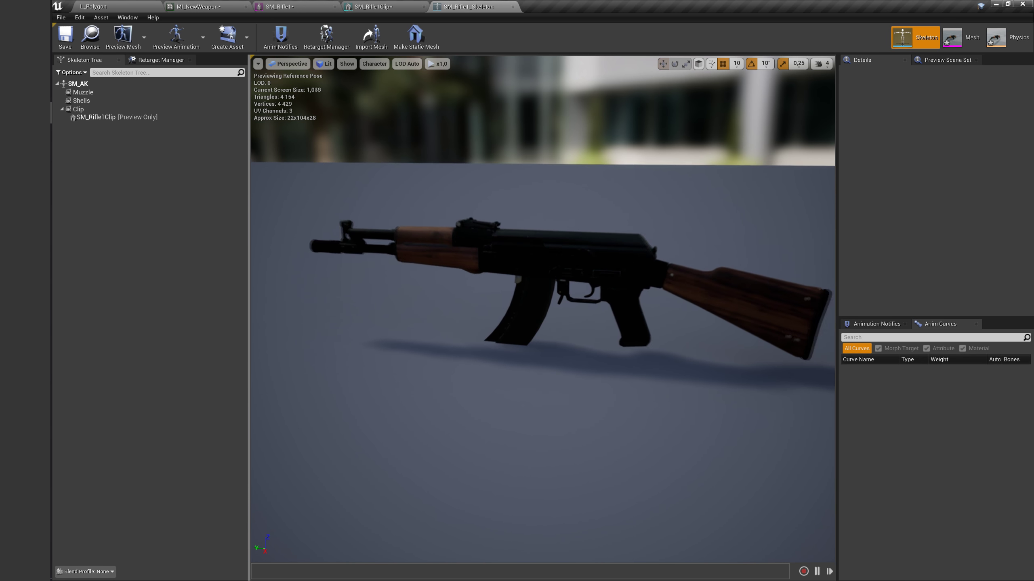
pyautogui.click(104, 119)
pyautogui.press('Delete')
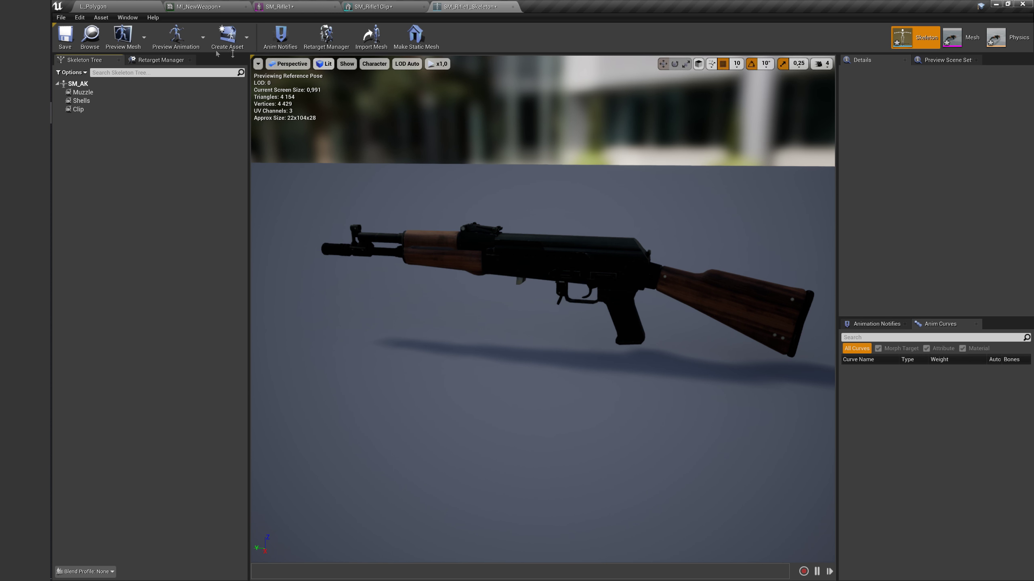
# Simulate the rifle's existing physics asset, then go back to the level editor.
pyautogui.click(996, 37)
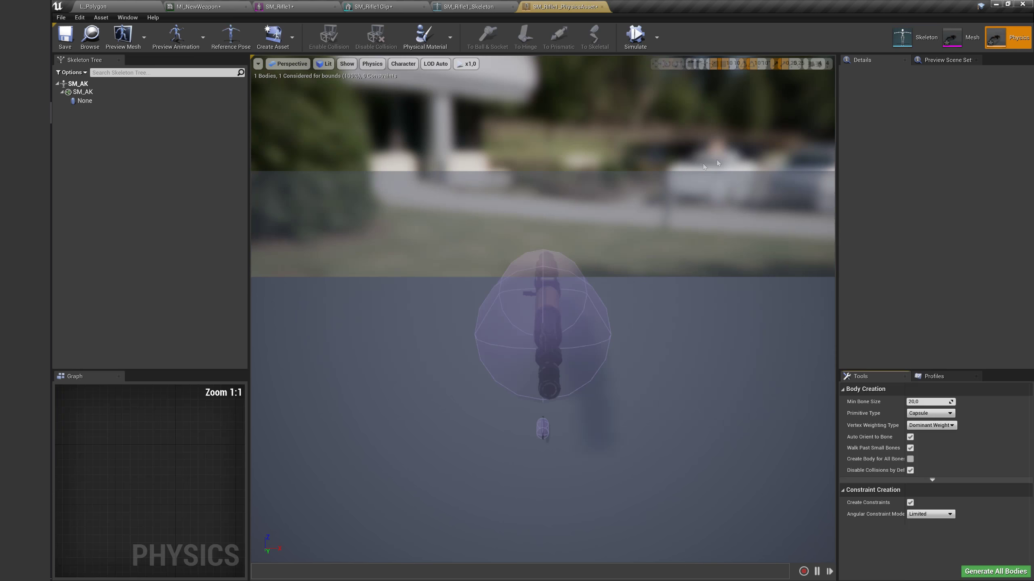
pyautogui.click(632, 39)
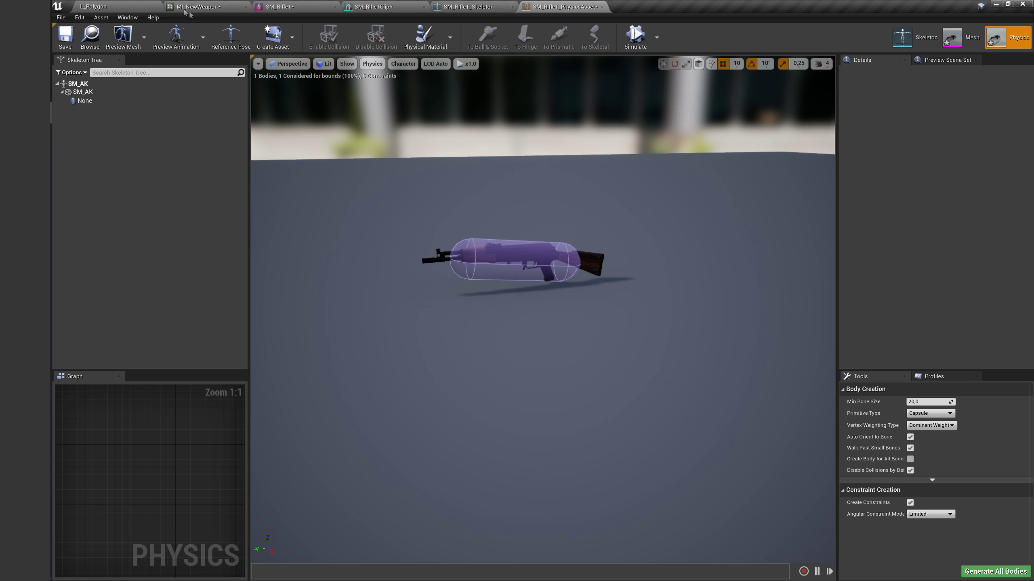
pyautogui.click(132, 11)
# Create a new physics asset for SM_Rifle1 with Box as the primitive type.
pyautogui.rightClick(221, 123)
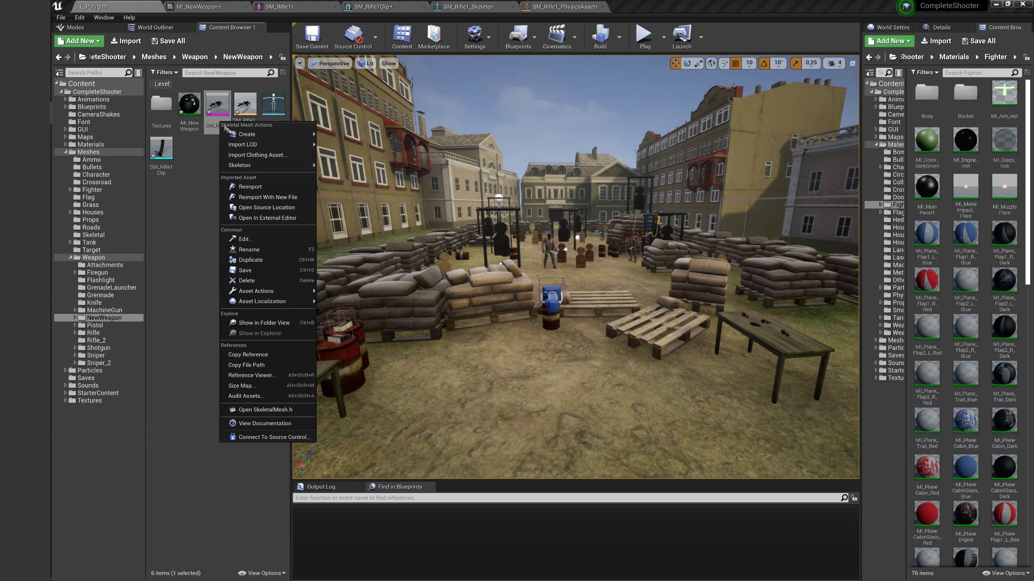
pyautogui.moveTo(260, 135)
pyautogui.moveTo(346, 141)
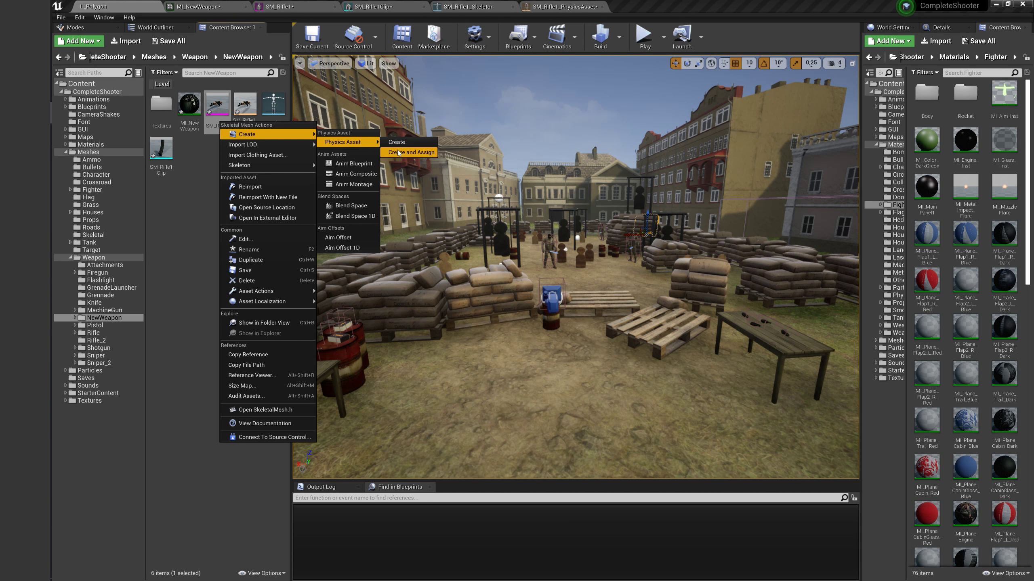
pyautogui.click(391, 142)
pyautogui.click(537, 233)
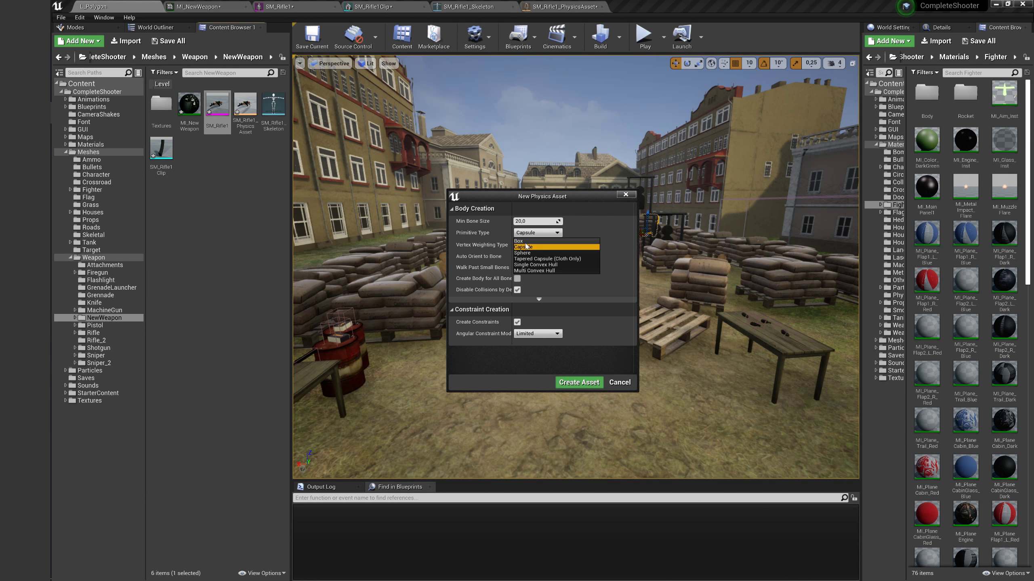
pyautogui.click(523, 241)
pyautogui.click(579, 382)
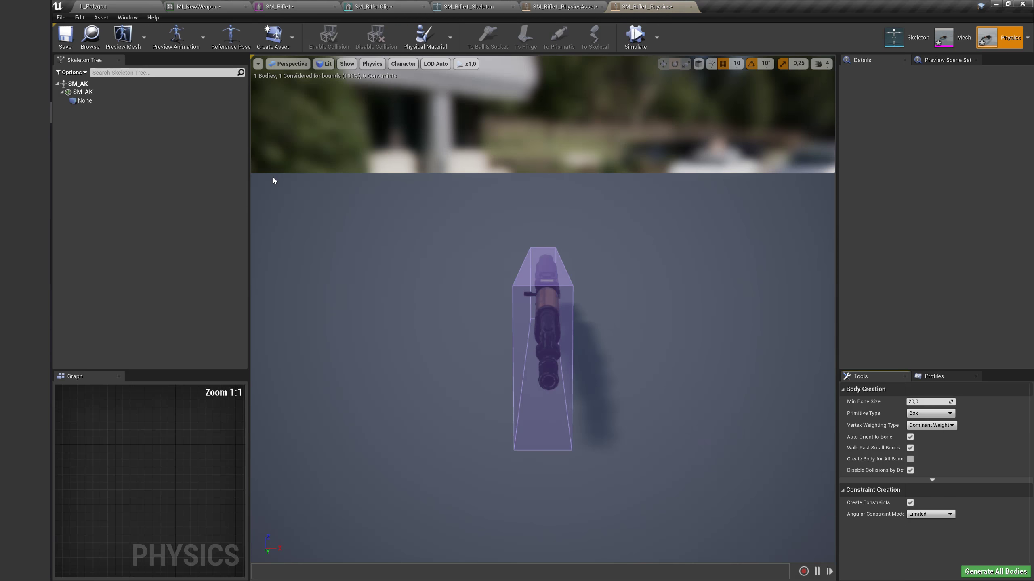
# With 5° rotation snapping, rotate the box body level with the rifle.
pyautogui.moveTo(263, 122); pyautogui.dragTo(428, 215)
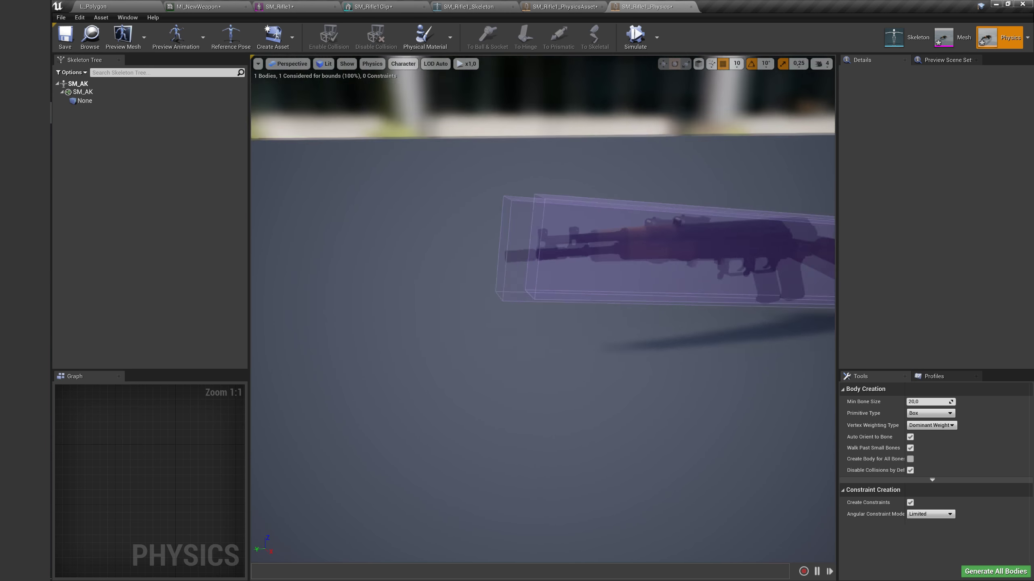
pyautogui.click(480, 249)
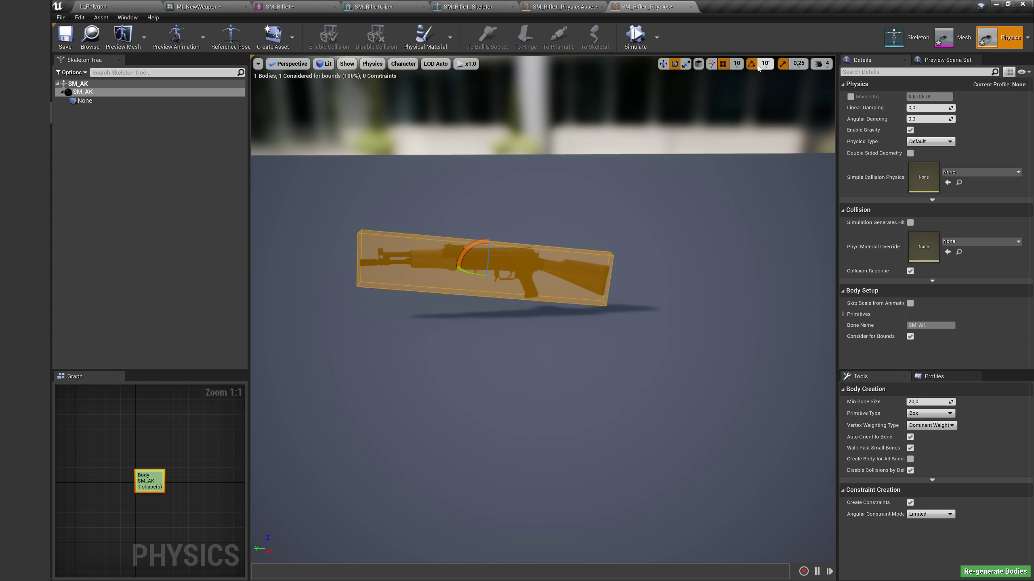
pyautogui.click(766, 63)
pyautogui.click(776, 85)
pyautogui.moveTo(468, 258); pyautogui.dragTo(462, 251)
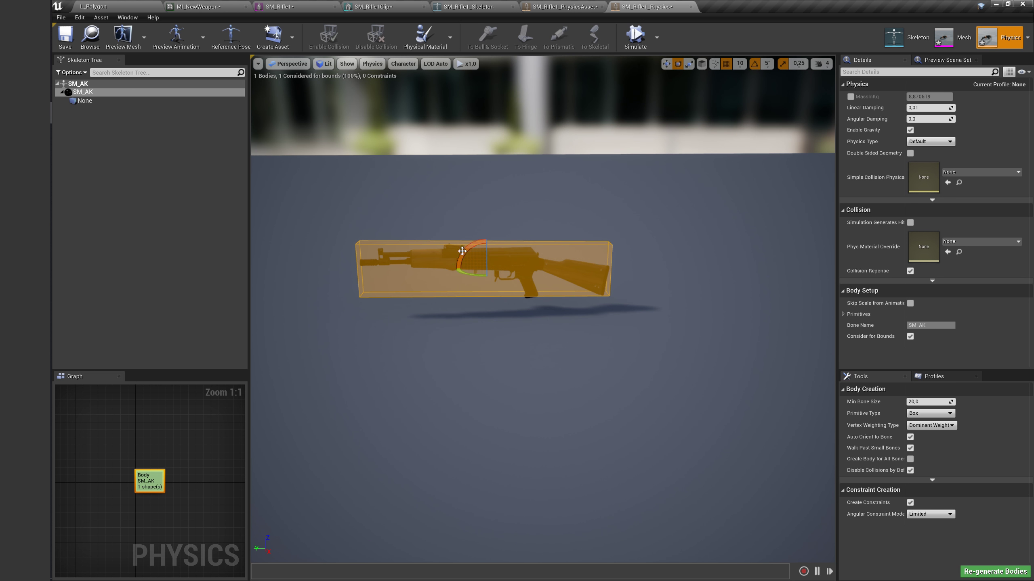
pyautogui.moveTo(529, 386); pyautogui.dragTo(651, 387)
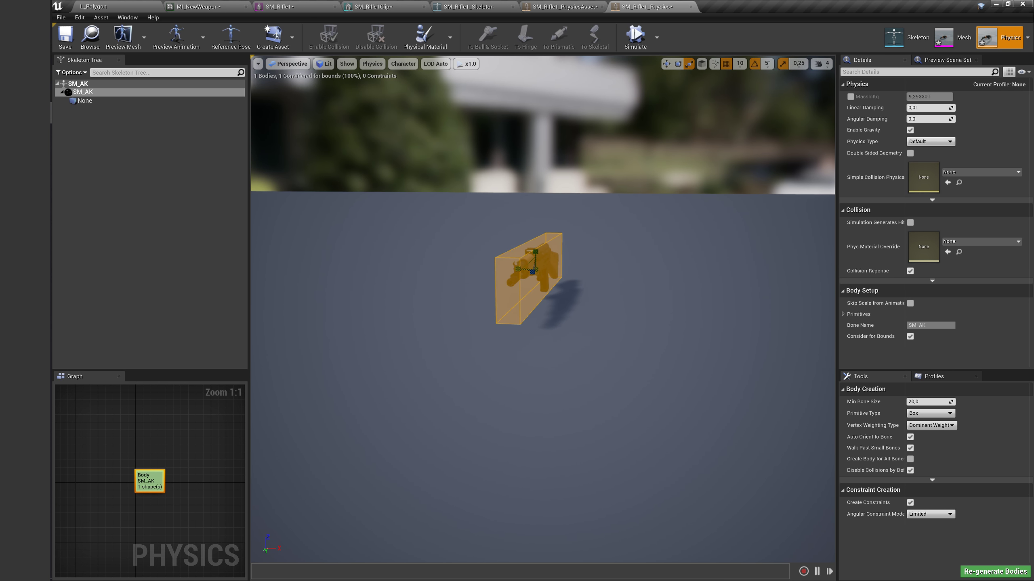
pyautogui.moveTo(528, 272); pyautogui.dragTo(634, 272)
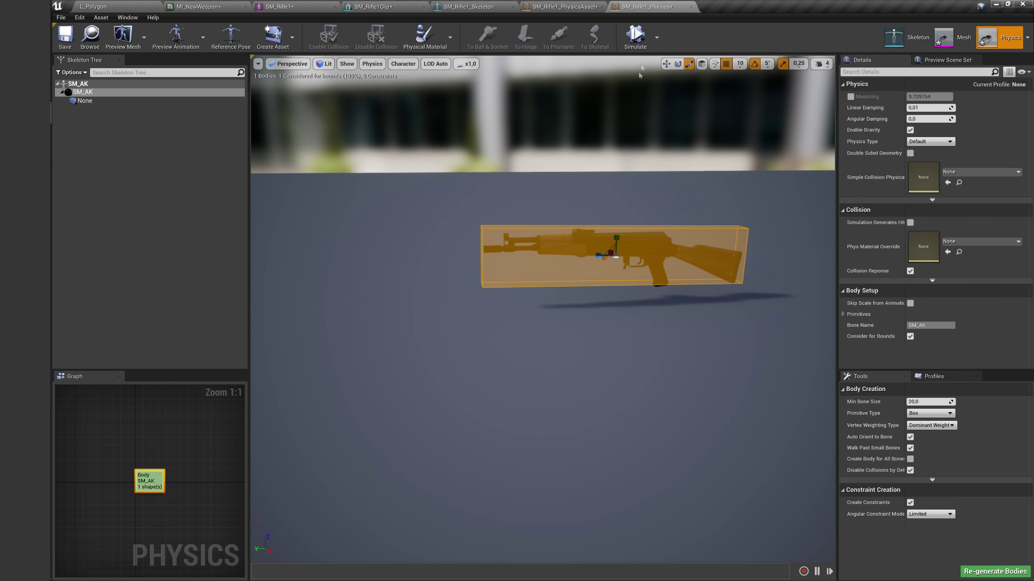
# Run and stop the physics simulation to test the box body, then return to the level editor.
pyautogui.click(637, 37)
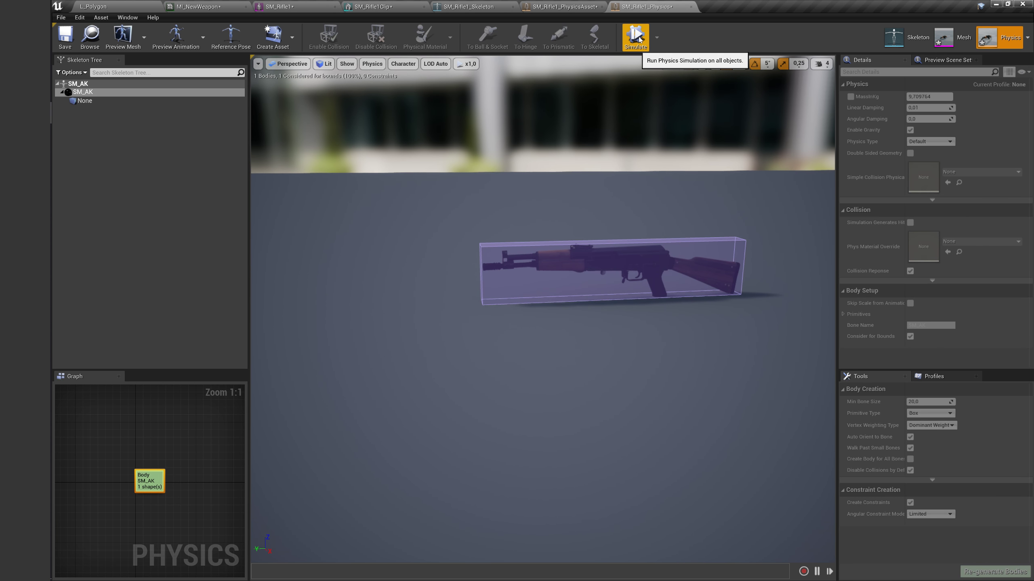
pyautogui.click(637, 38)
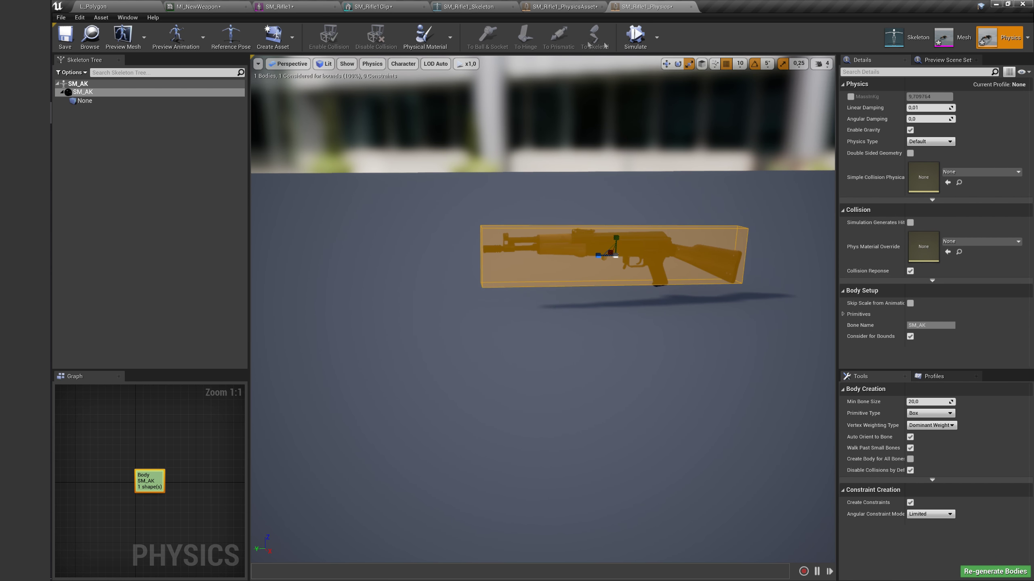
pyautogui.click(105, 6)
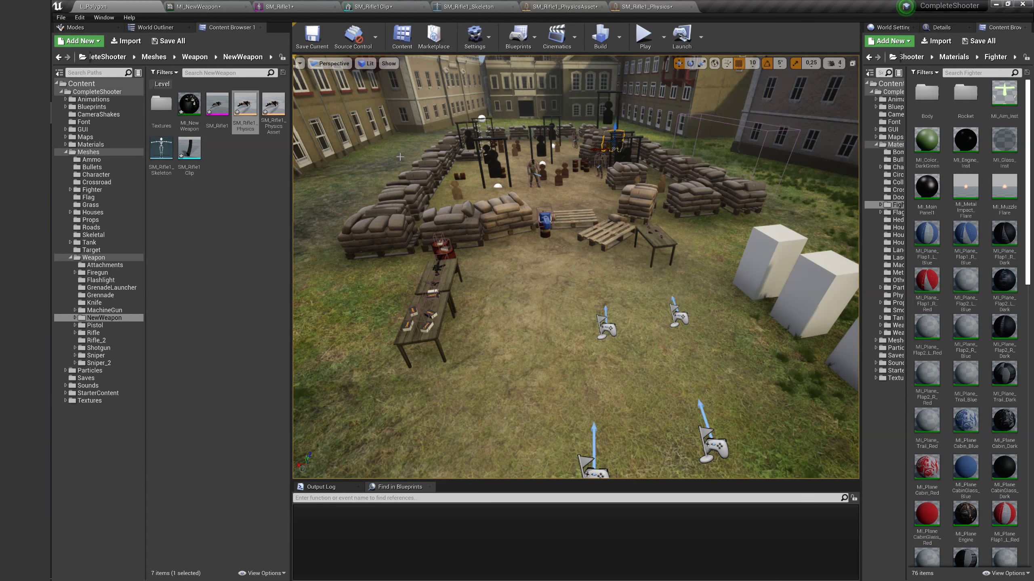
# Delete the old SM_Rifle1_PhysicsAsset, then open DT_Weapon from the top-level Content folder.
pyautogui.click(264, 122)
pyautogui.press('Delete')
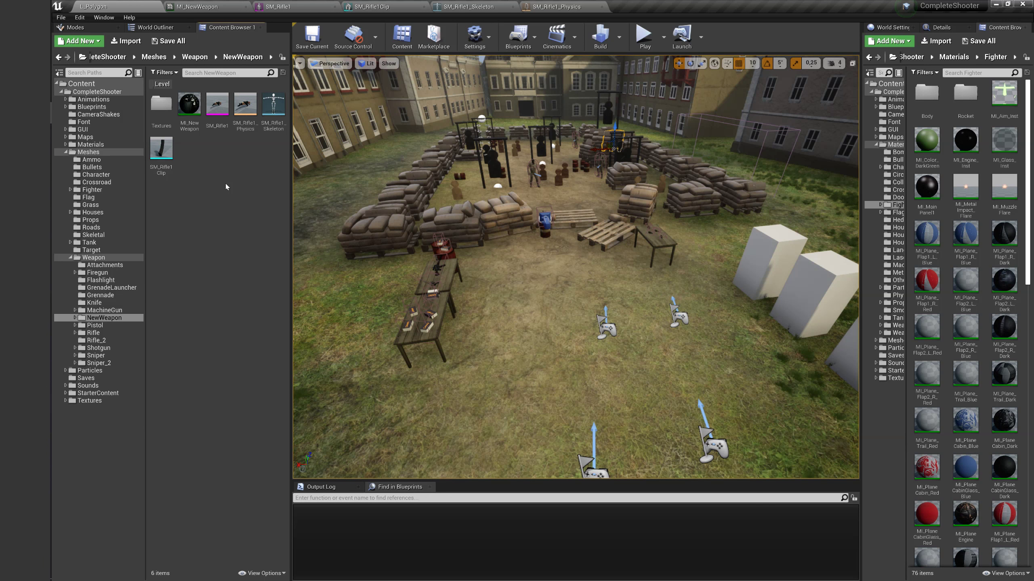
pyautogui.click(897, 83)
pyautogui.write('wea')
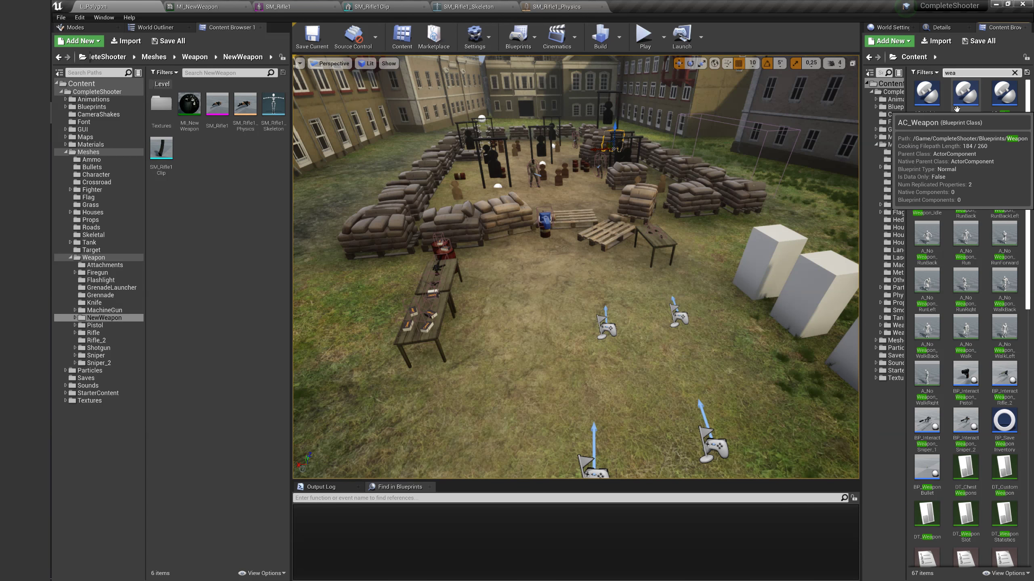
pyautogui.doubleClick(927, 515)
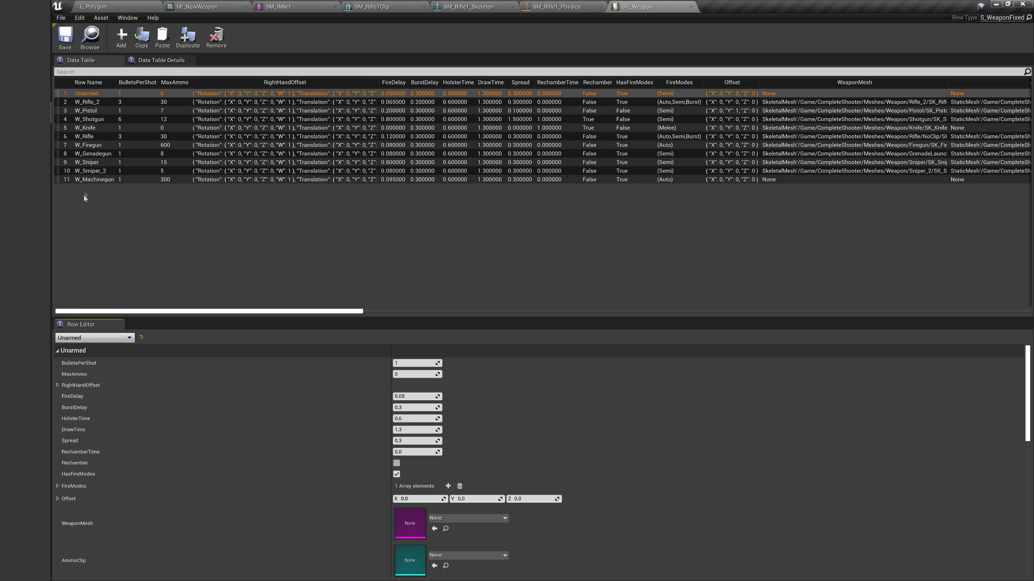
# Duplicate the W_Rifle row and name the copy W_Rifle_3.
pyautogui.click(96, 138)
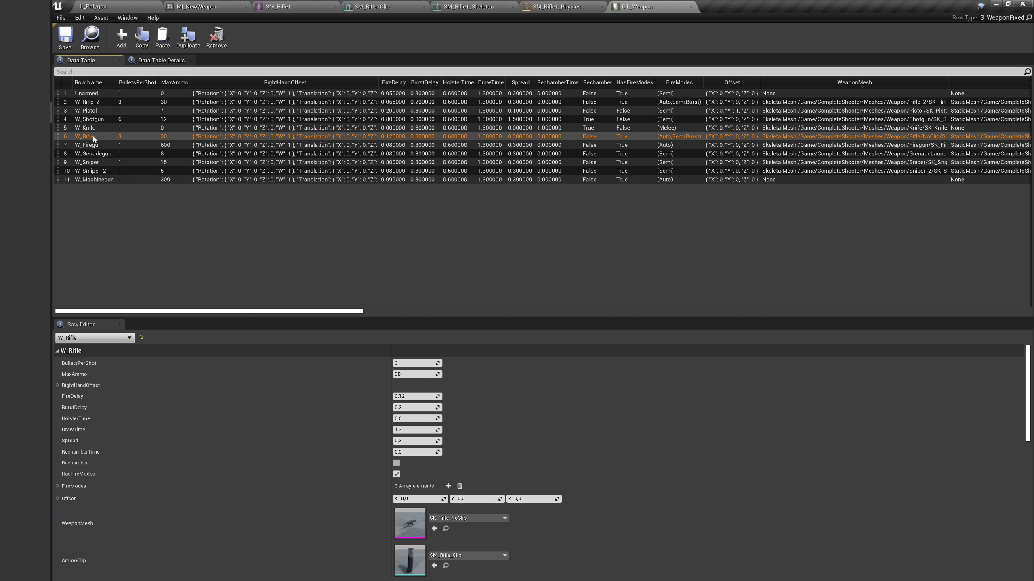
pyautogui.rightClick(94, 139)
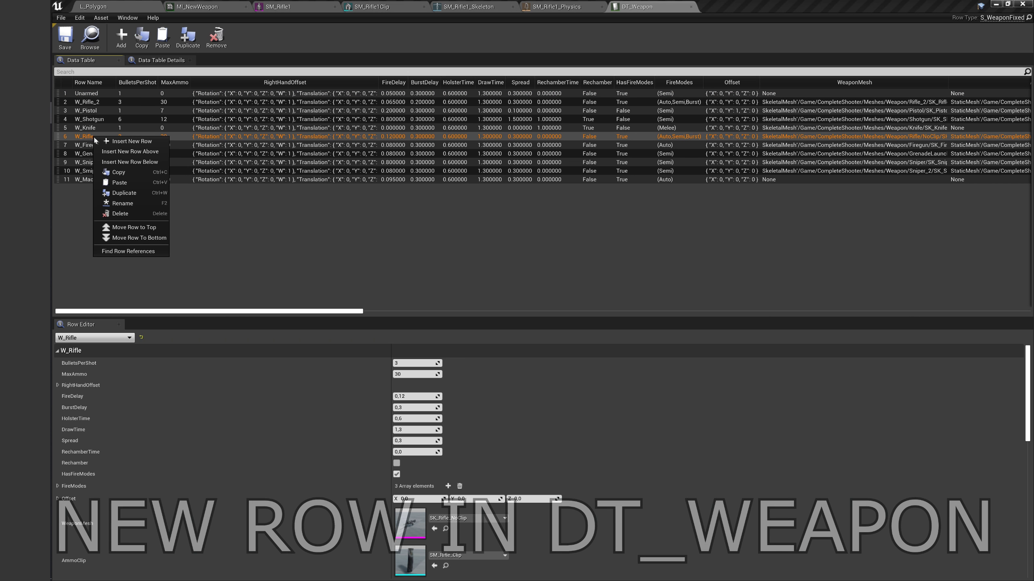
pyautogui.click(180, 37)
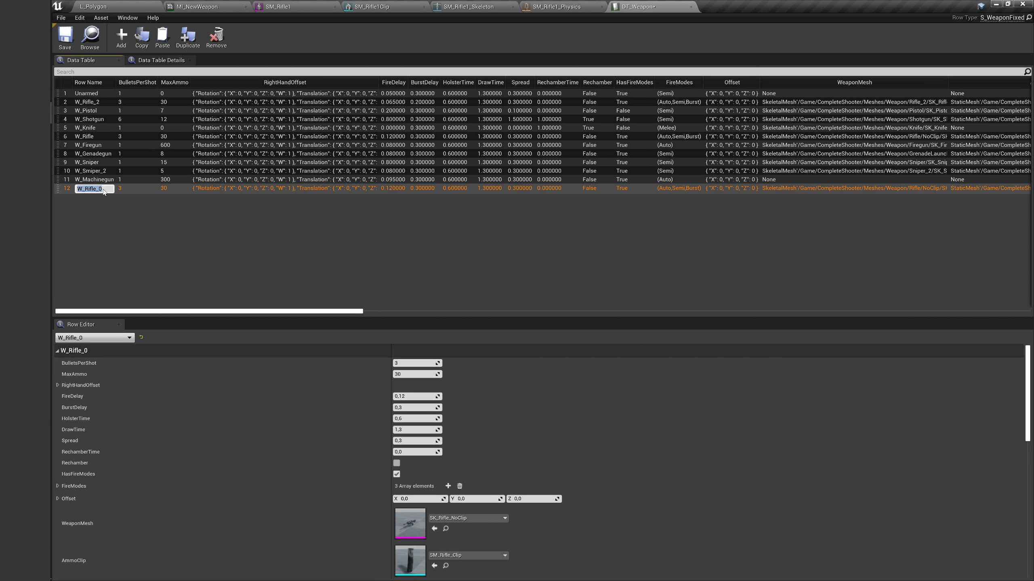
pyautogui.click(104, 190)
pyautogui.write('3')
pyautogui.press('Return')
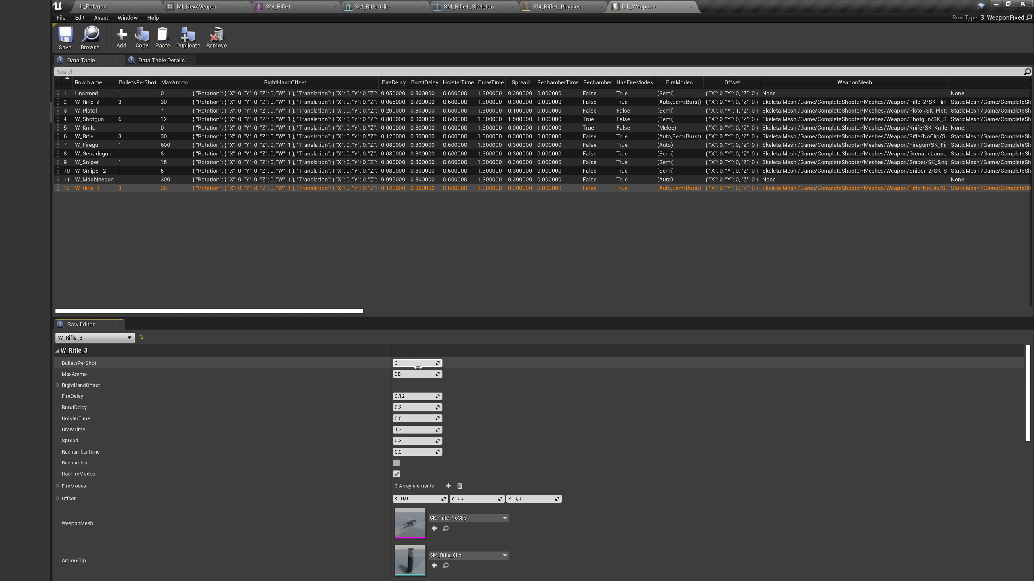
# Set BulletsPerShot 5, MaxAmmo 45, FireDelay 0.2, BurstDelay 0.5 and Spread 0.6.
pyautogui.write('5')
pyautogui.press('Return')
pyautogui.write('45')
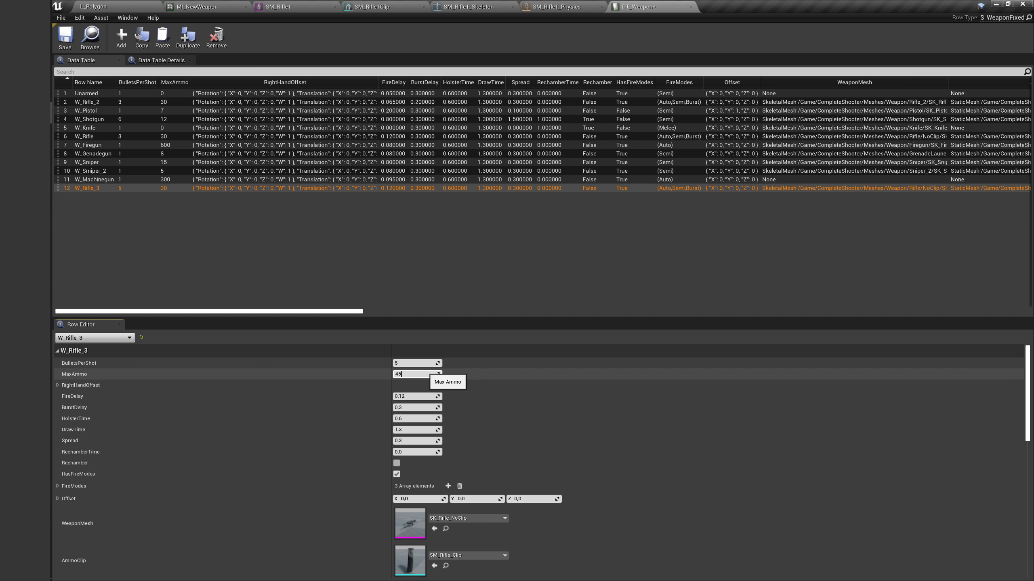
pyautogui.write('0,5')
pyautogui.press('Return')
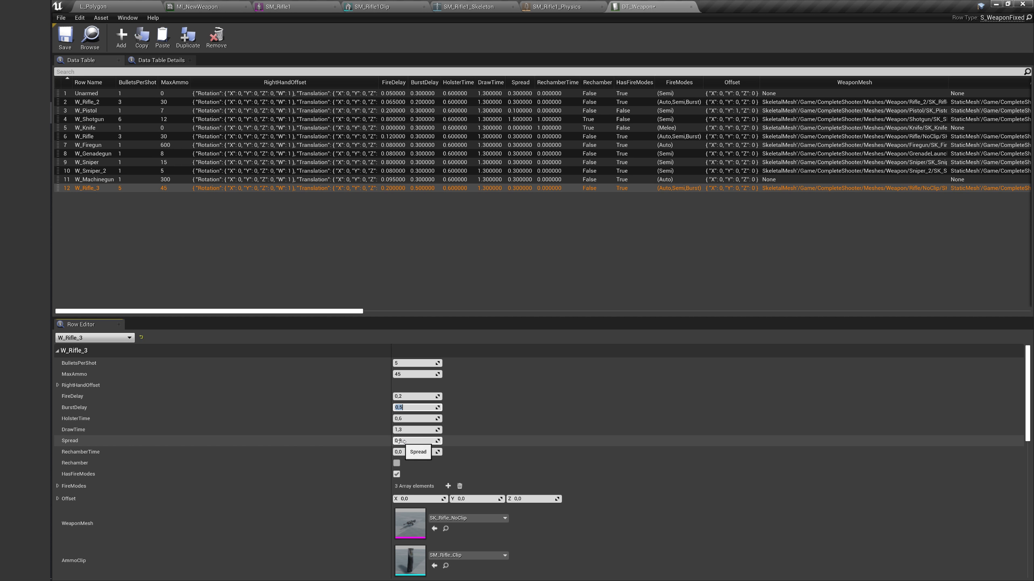
pyautogui.click(402, 441)
pyautogui.write('0.6')
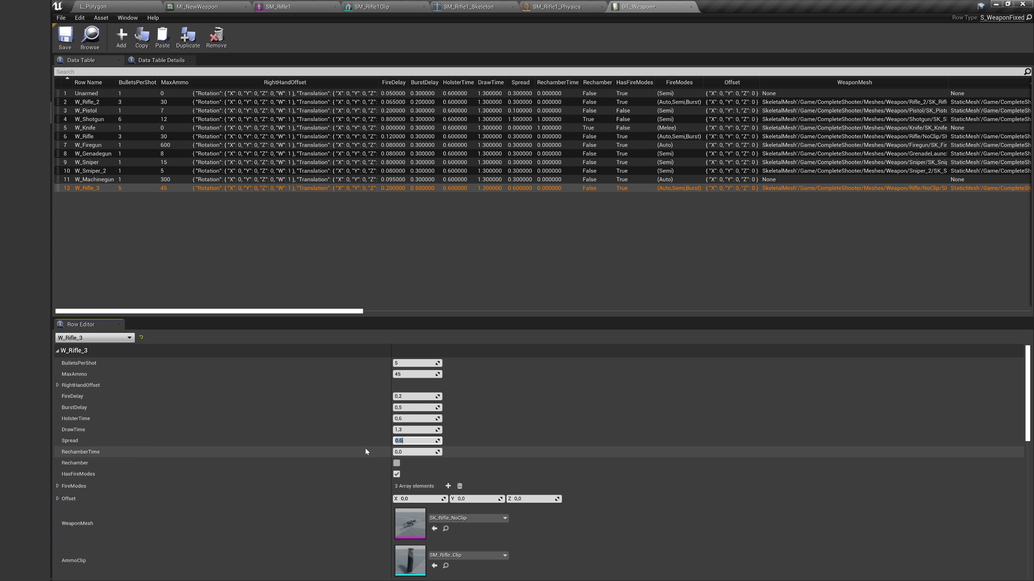
pyautogui.scroll(-3, 365, 449)
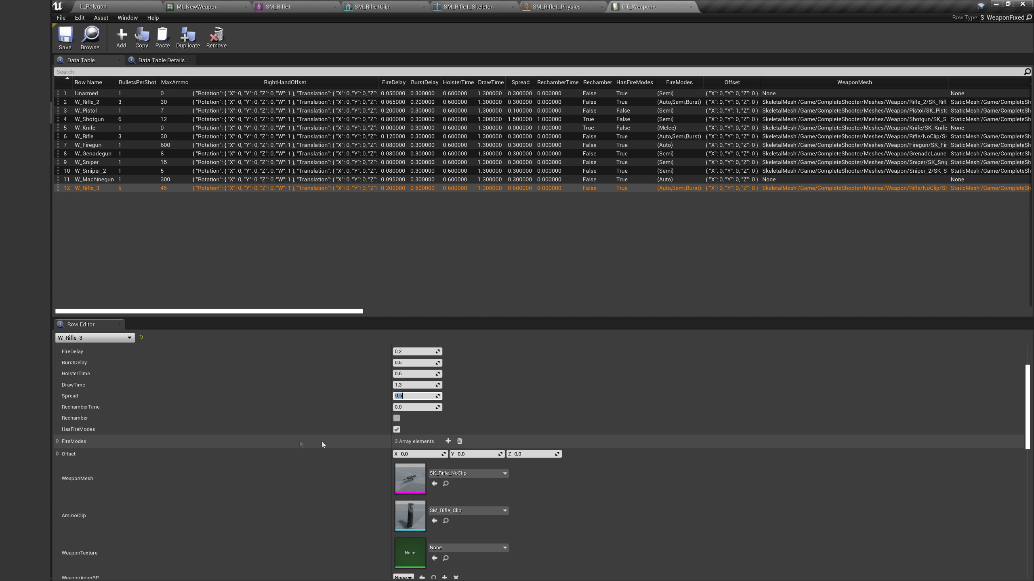
# Expand FireModes and delete the Semi entry, leaving Auto and Burst.
pyautogui.click(57, 441)
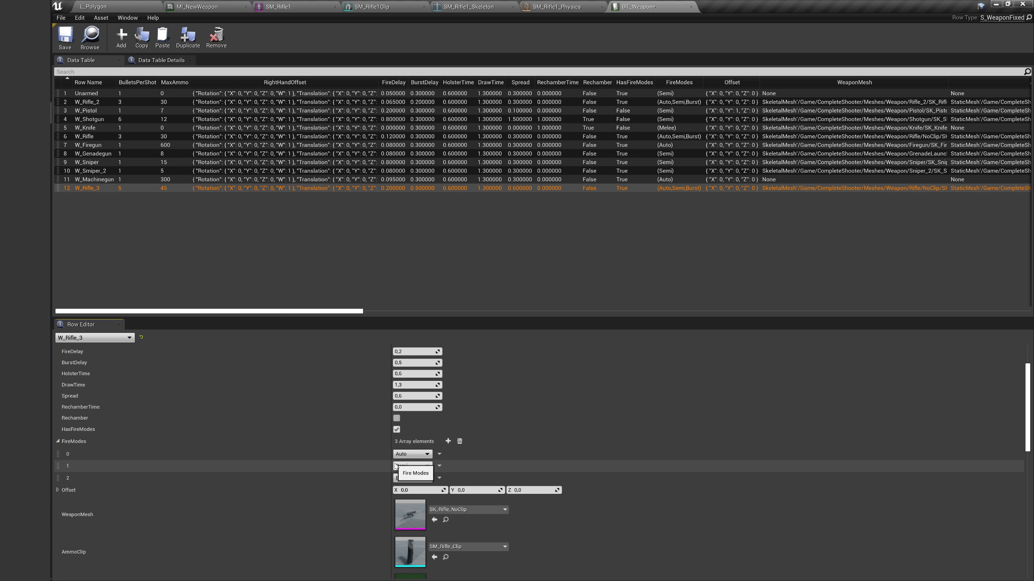
pyautogui.scroll(-2, 396, 466)
pyautogui.click(438, 422)
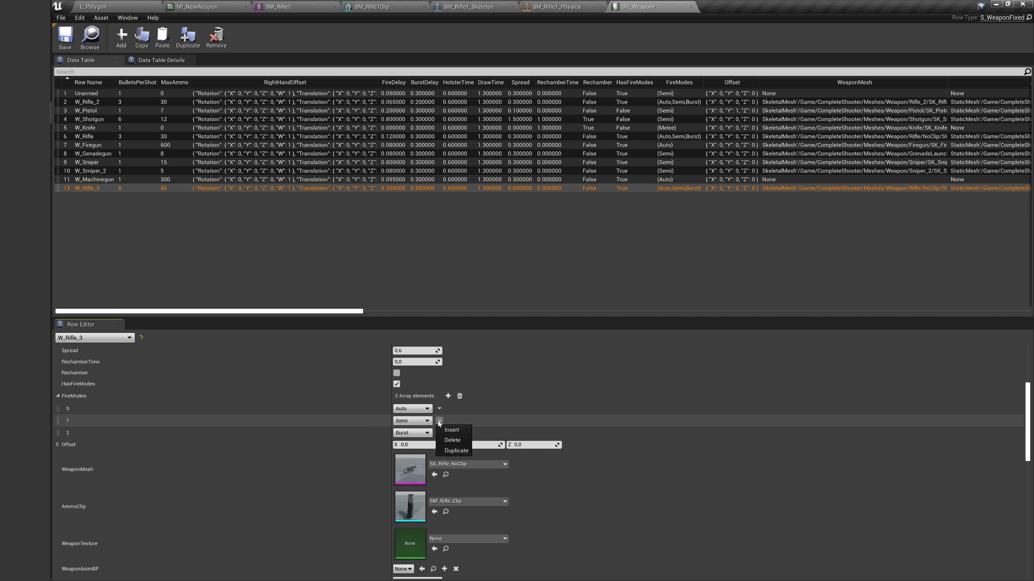
pyautogui.click(452, 440)
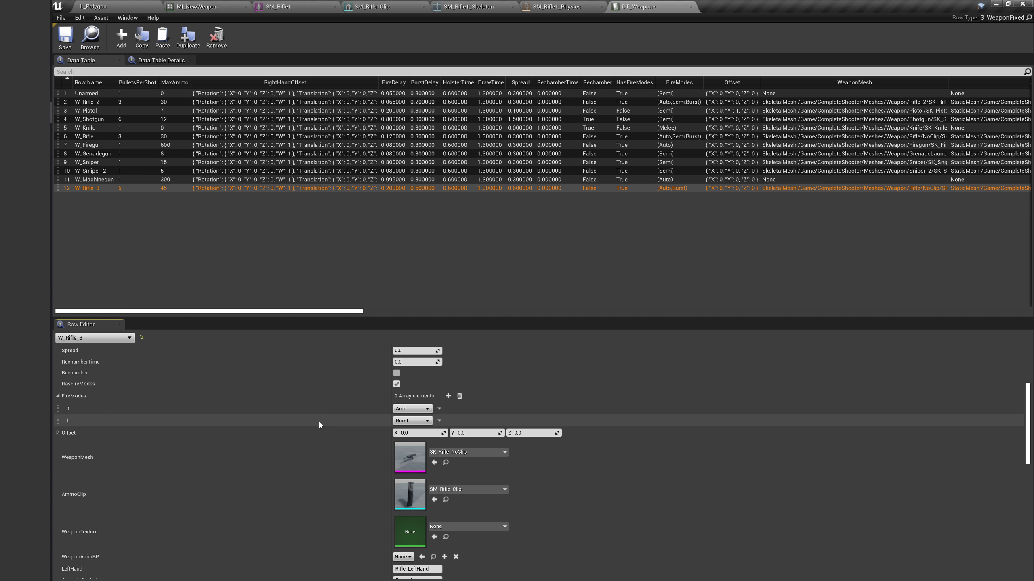
pyautogui.scroll(-2, 319, 422)
pyautogui.click(462, 407)
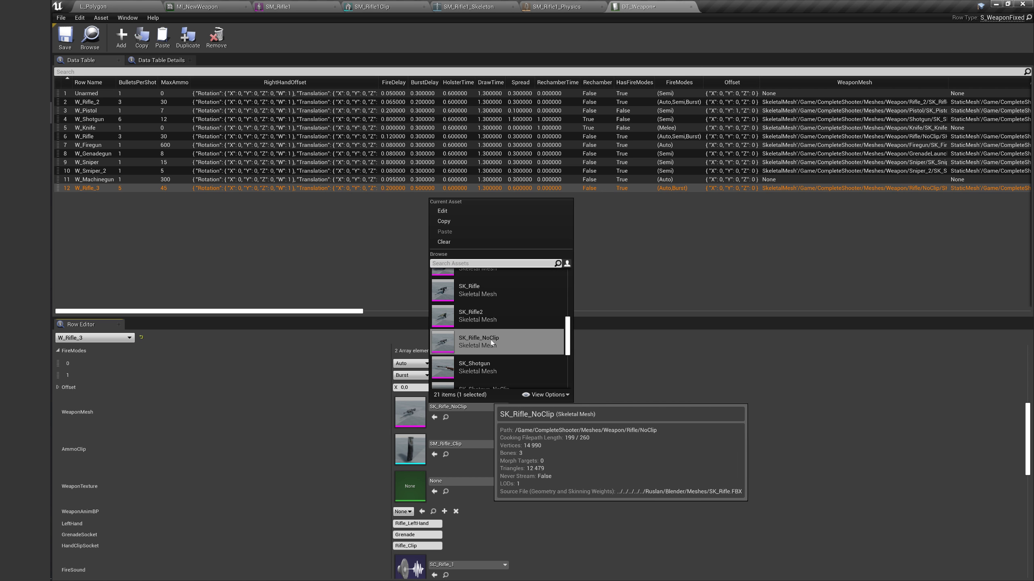
# Set W_Rifle_3's WeaponMesh to SM_Rifle1, selected in the Content Browser.
pyautogui.click(95, 7)
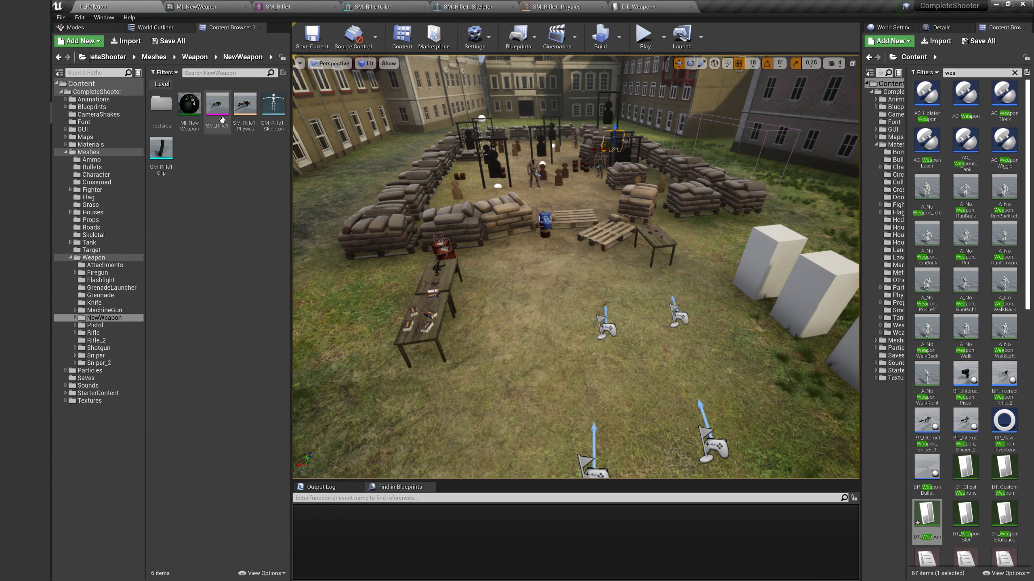
pyautogui.click(222, 119)
pyautogui.click(625, 11)
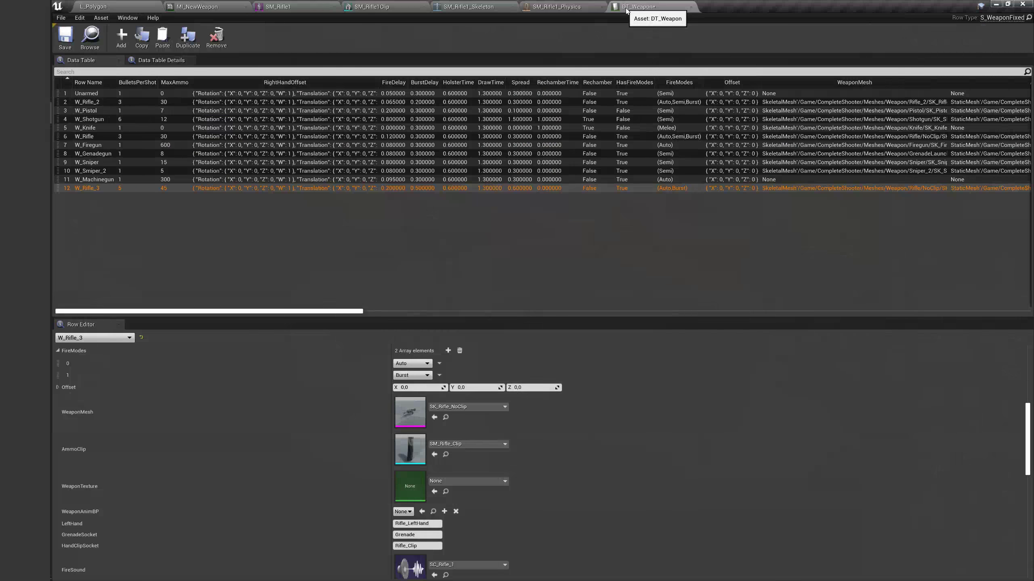
pyautogui.click(434, 417)
# Choose SM_Rifle1Clip as W_Rifle_3's AmmoClip.
pyautogui.click(451, 444)
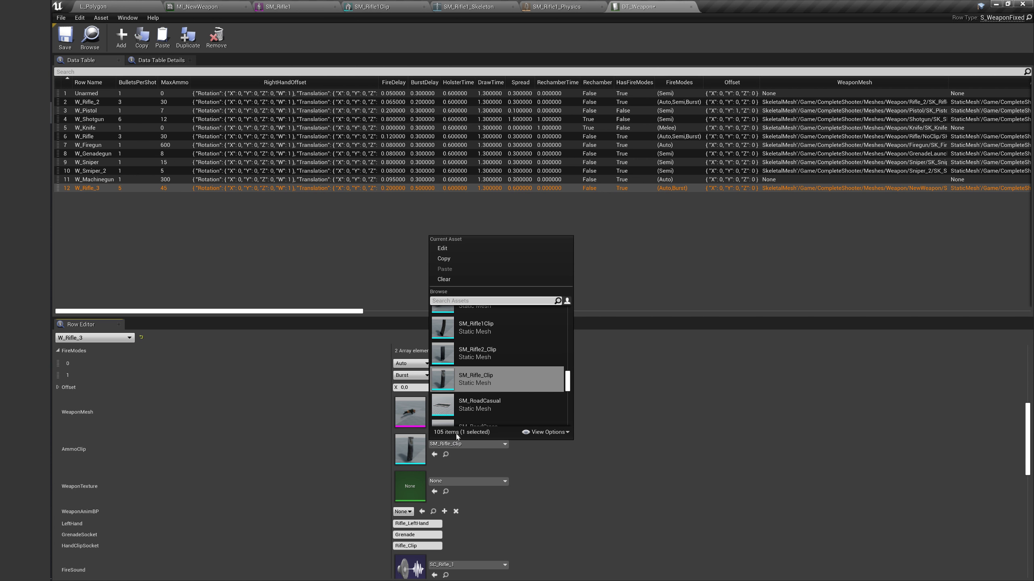
pyautogui.scroll(1, 488, 403)
pyautogui.click(476, 343)
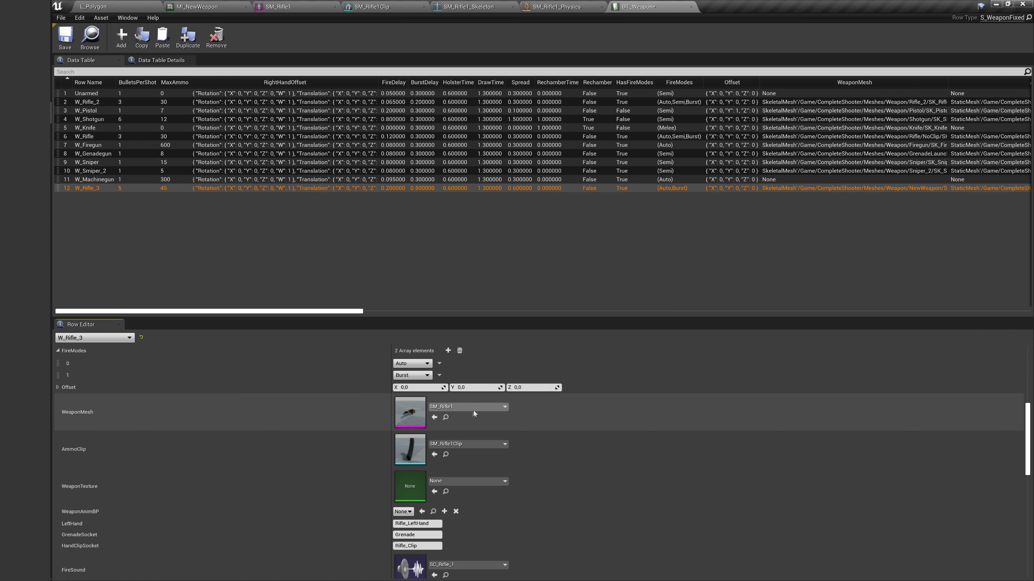
pyautogui.scroll(-2, 451, 440)
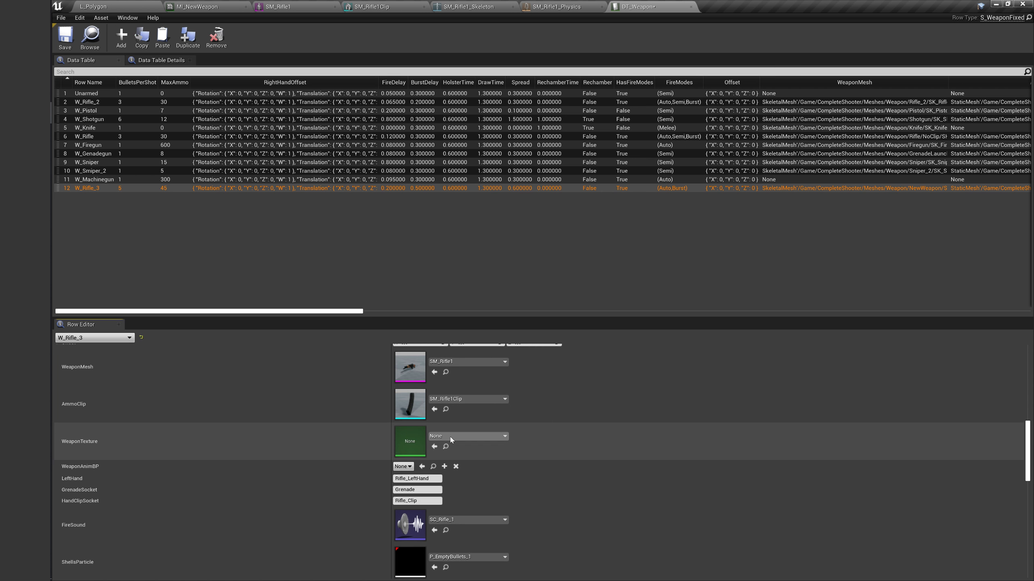
pyautogui.scroll(-3, 499, 470)
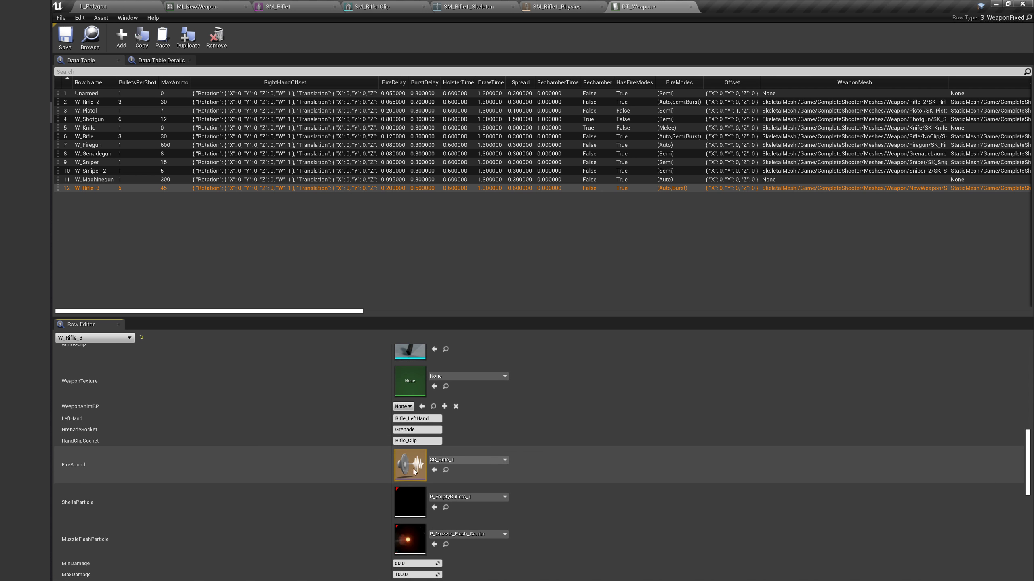
pyautogui.scroll(-2, 498, 470)
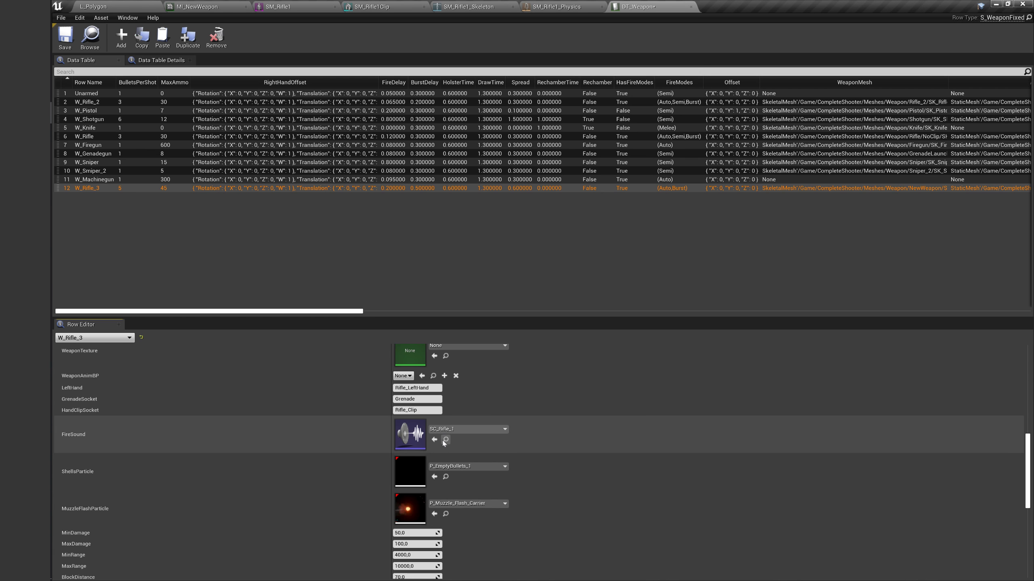
pyautogui.click(446, 439)
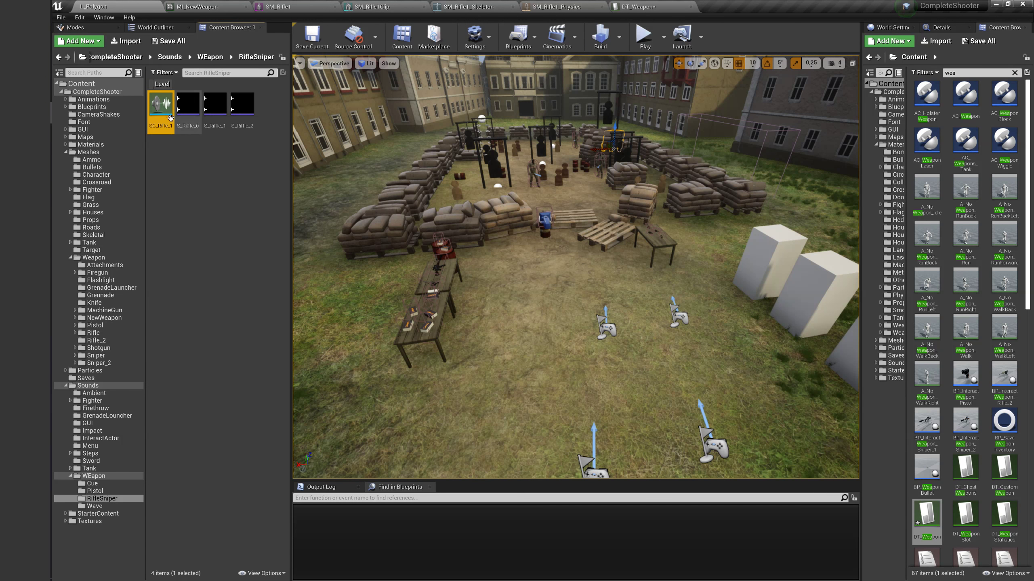
pyautogui.moveTo(160, 107)
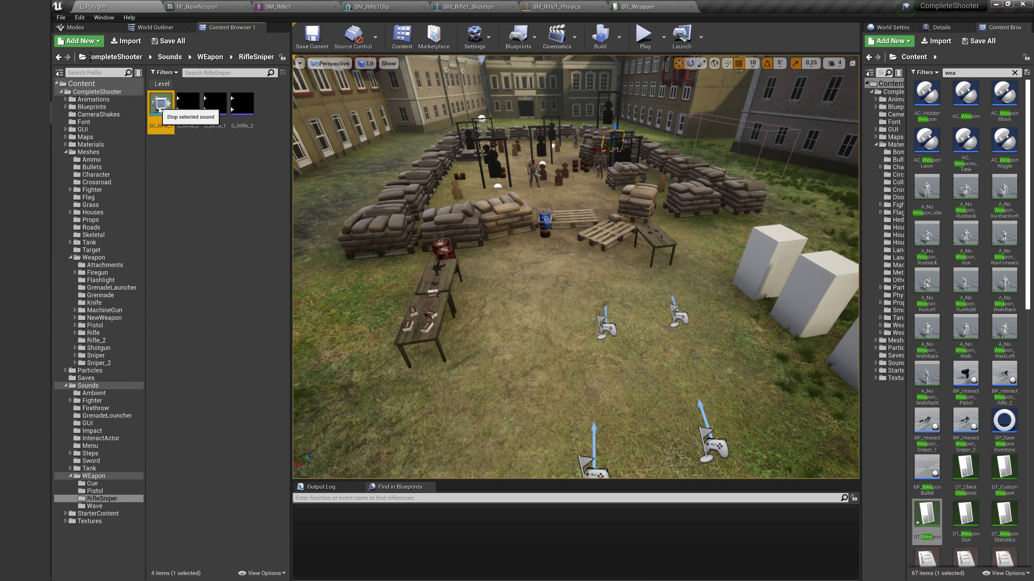
pyautogui.click(242, 104)
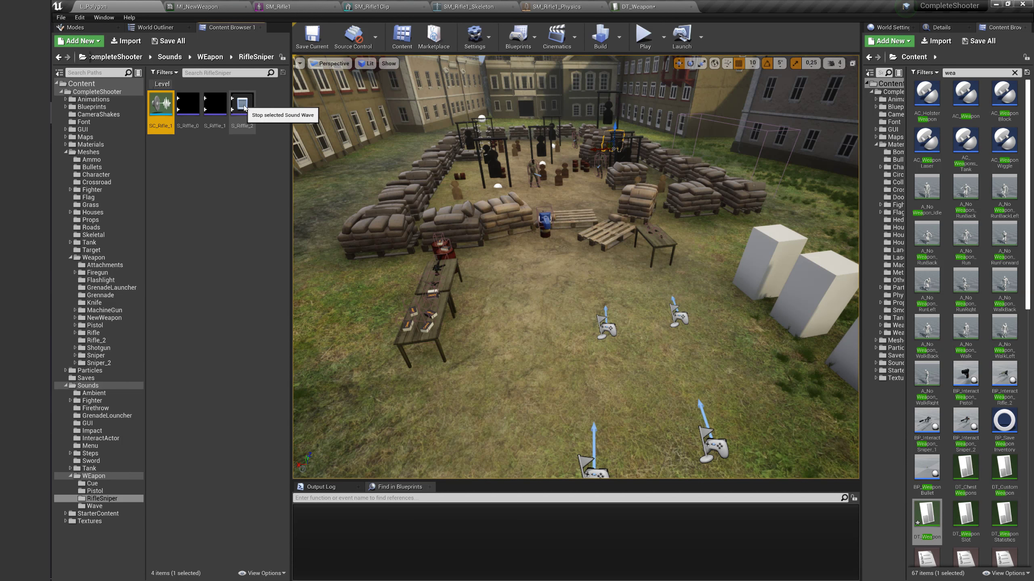
pyautogui.click(638, 6)
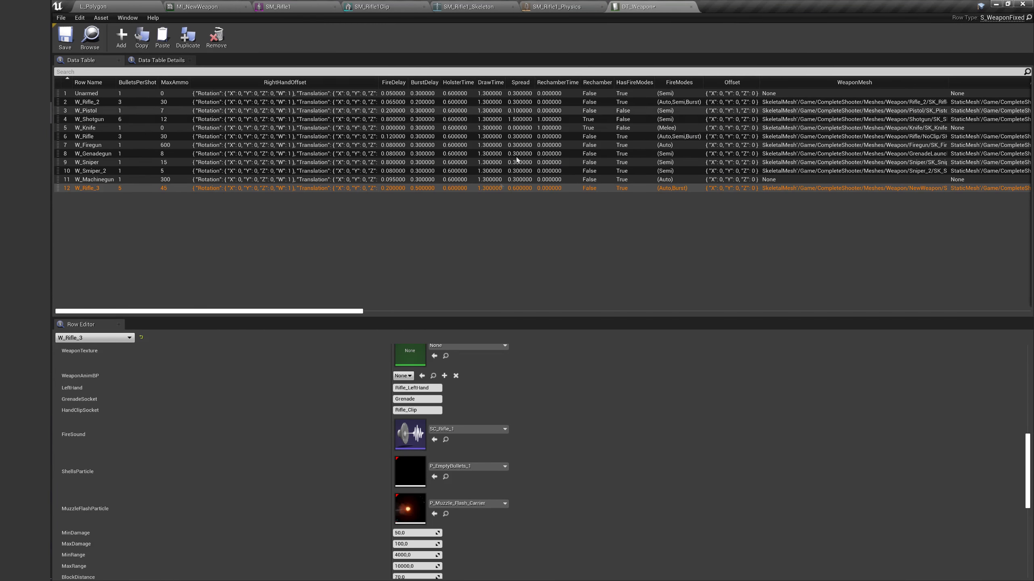
pyautogui.scroll(-3, 480, 464)
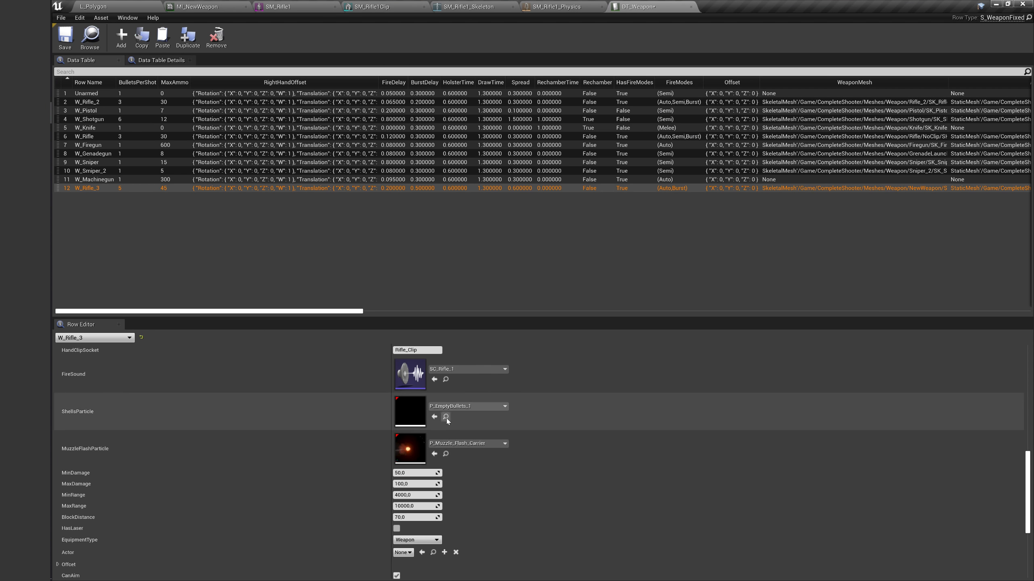
# Inspect the P_EmptyBullets_1 particle system, then return to DT_Weapon.
pyautogui.click(446, 418)
pyautogui.doubleClick(200, 168)
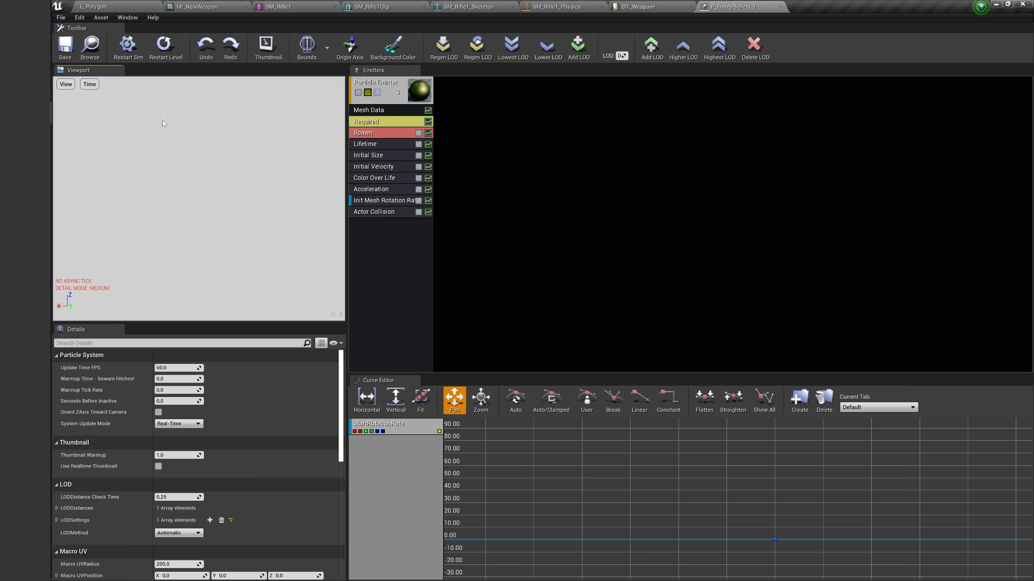
pyautogui.click(93, 6)
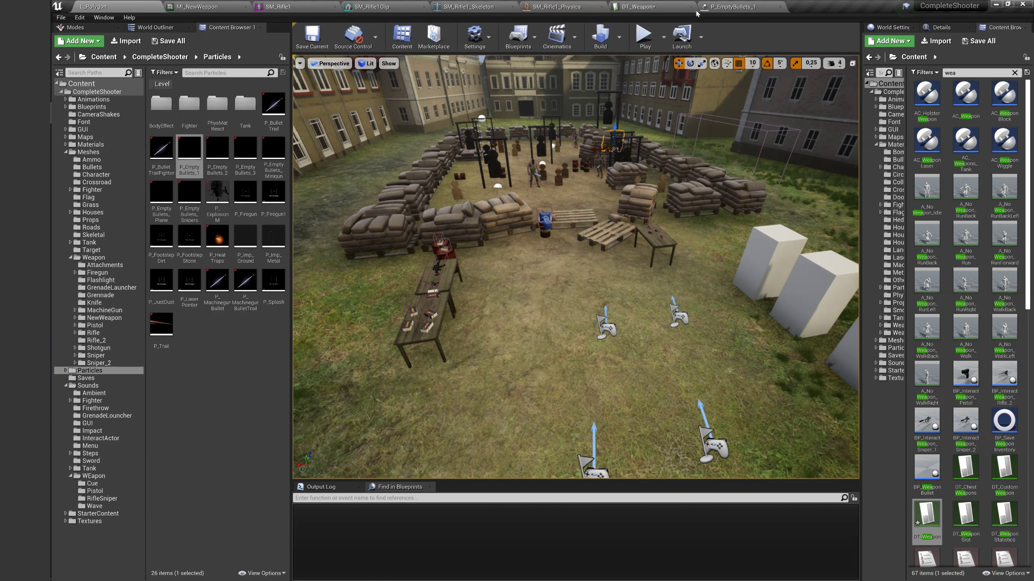
pyautogui.click(673, 7)
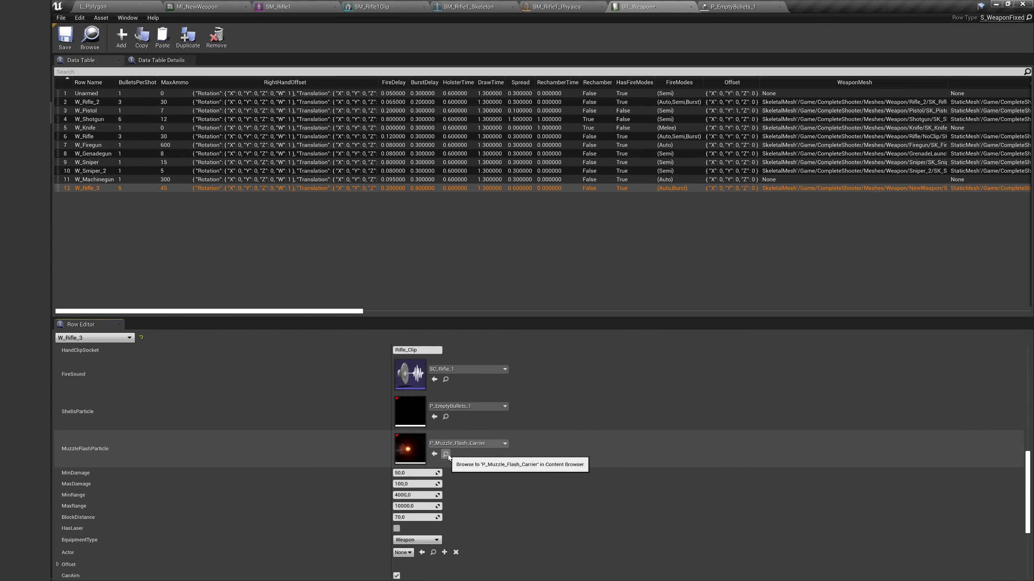
# Inspect the P_Muzzle_Flash_Carrier and P_Muzzle_Flash_NoFlame particle systems, then return to DT_Weapon.
pyautogui.click(446, 454)
pyautogui.doubleClick(246, 192)
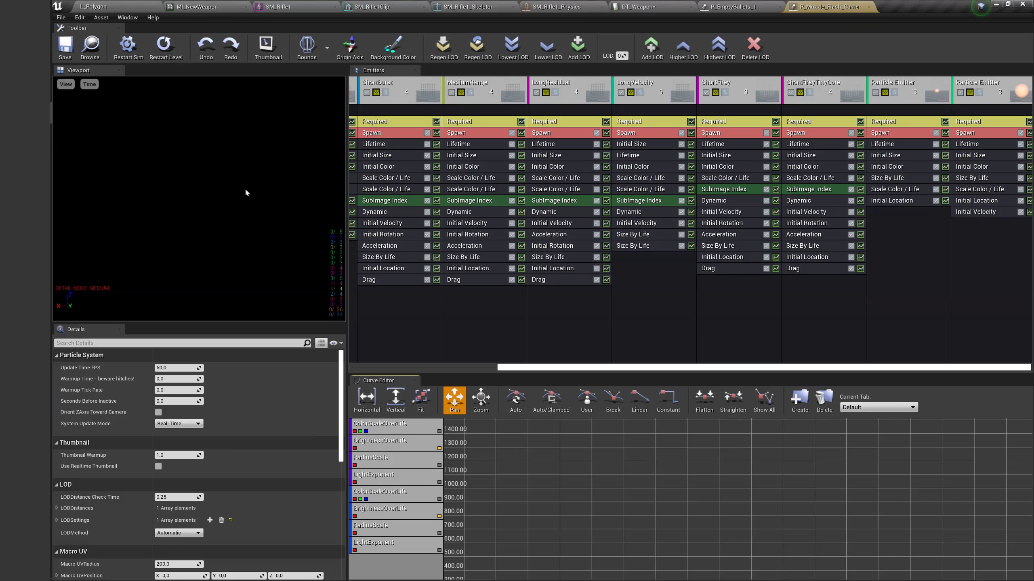
pyautogui.click(126, 7)
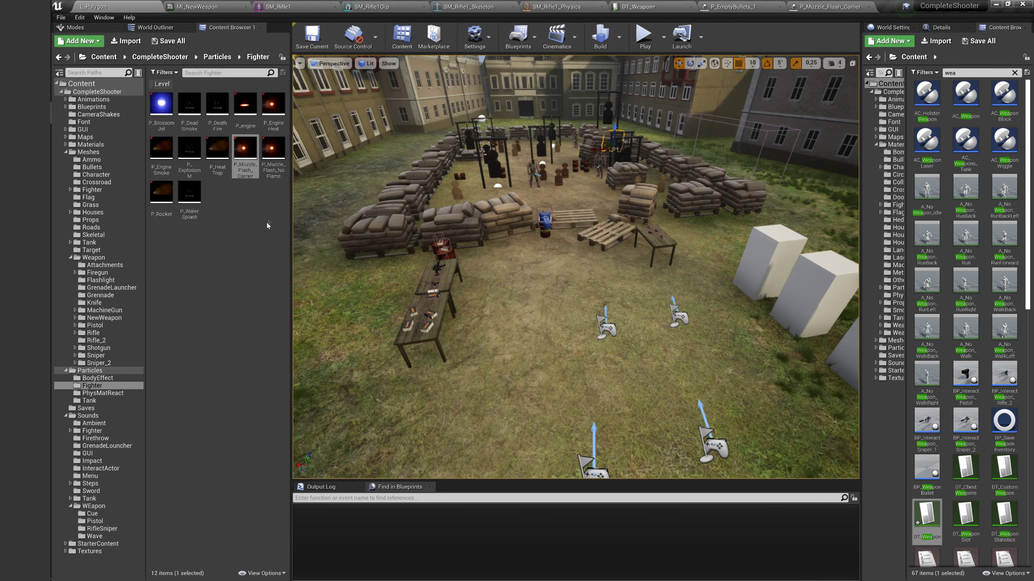
pyautogui.doubleClick(273, 149)
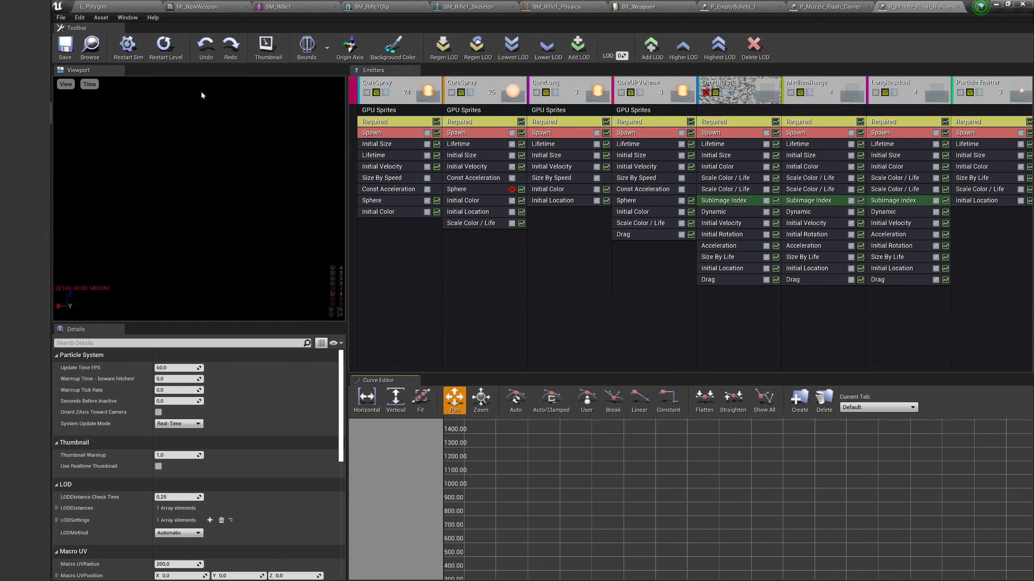
pyautogui.click(127, 5)
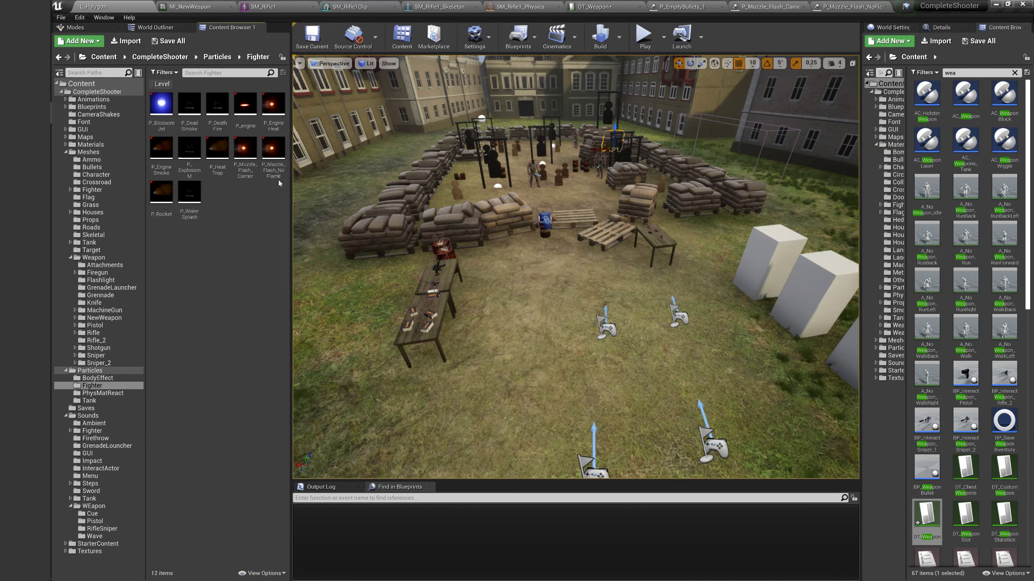
pyautogui.click(822, 4)
# Set MuzzleFlashParticle to P_Muzzle_Flash_NoFlame and edit the MaxDamage value.
pyautogui.click(636, 6)
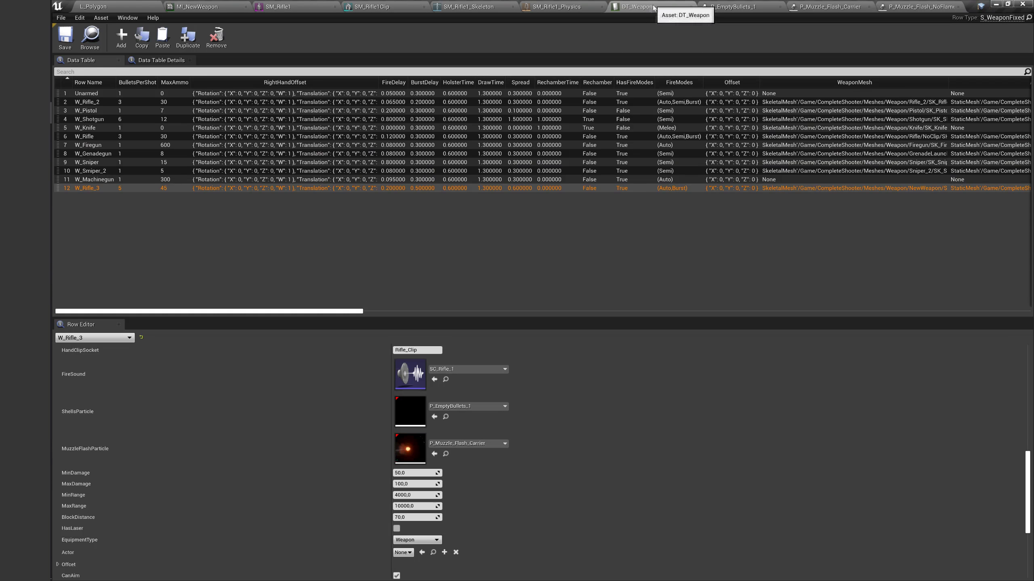
pyautogui.click(434, 454)
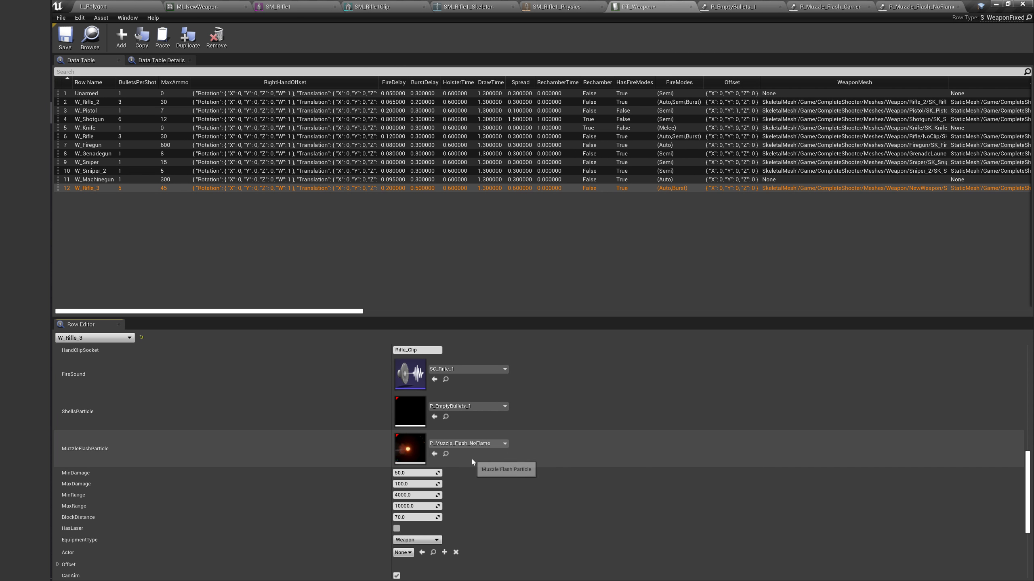
pyautogui.scroll(-2, 442, 456)
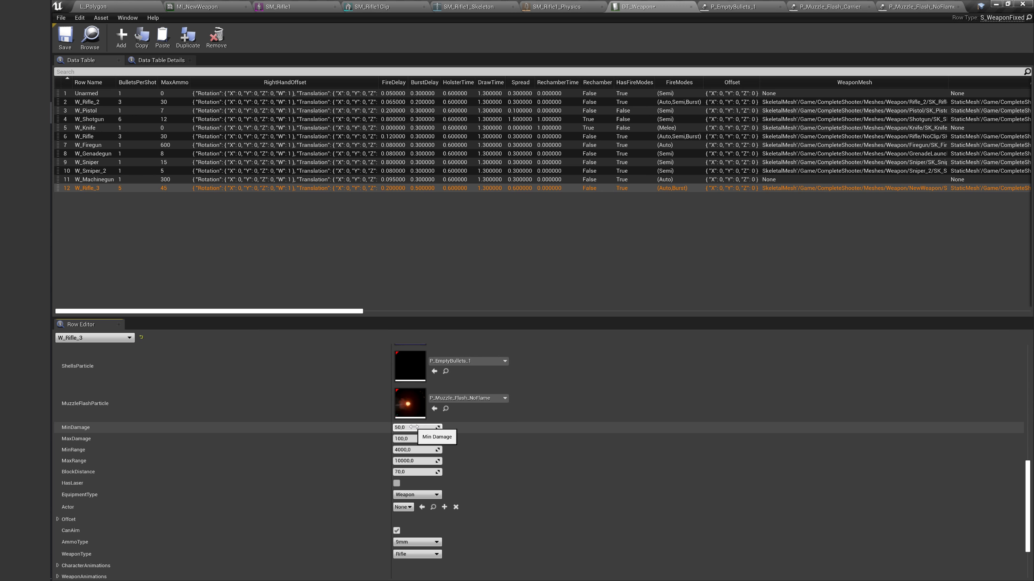
pyautogui.click(413, 439)
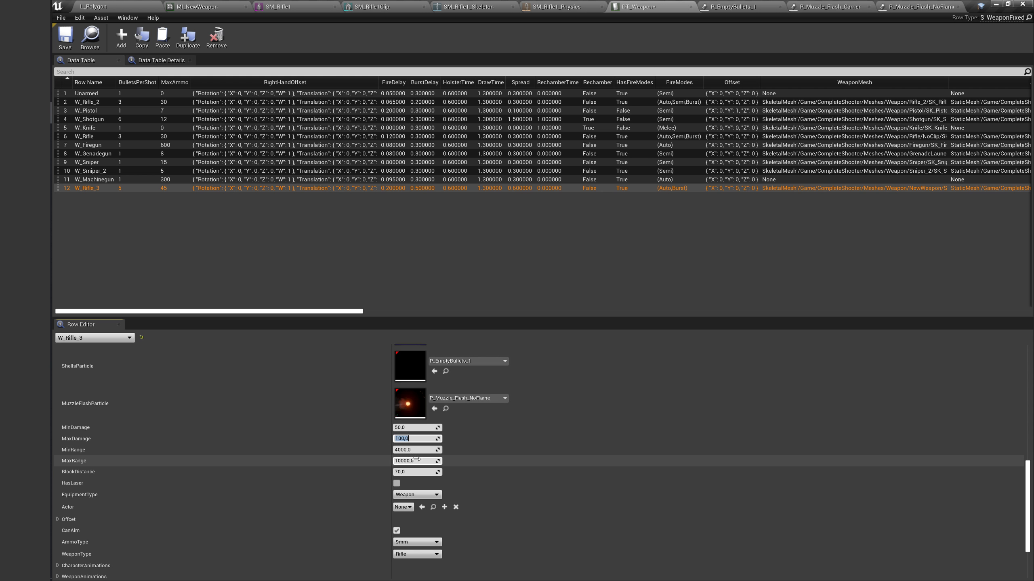
pyautogui.scroll(-1, 416, 447)
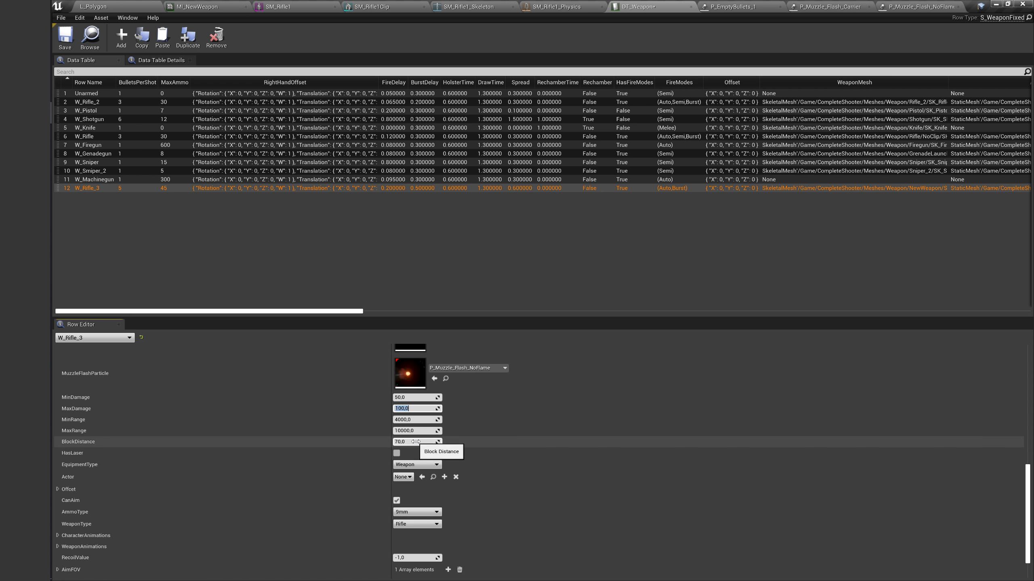
pyautogui.scroll(-2, 413, 436)
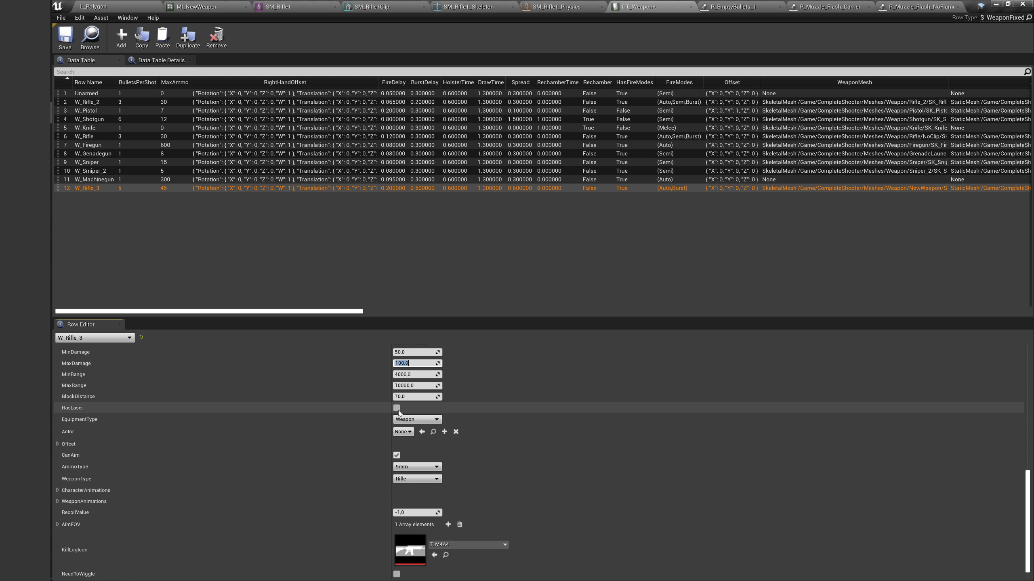
# Enable HasLaser, keep 9mm as AmmoType, and set RecoilValue to -1,5.
pyautogui.click(396, 407)
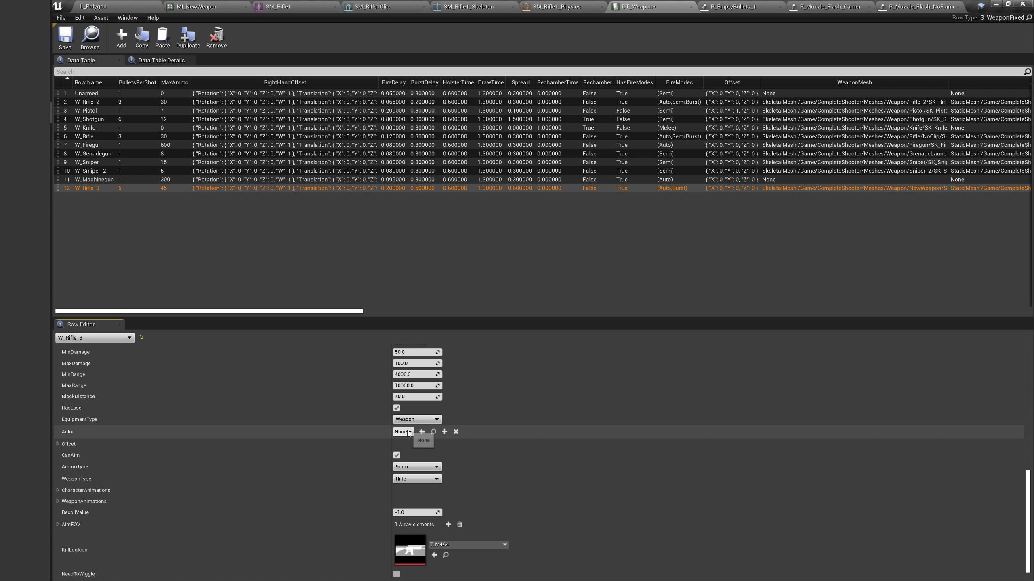
pyautogui.scroll(-1, 408, 433)
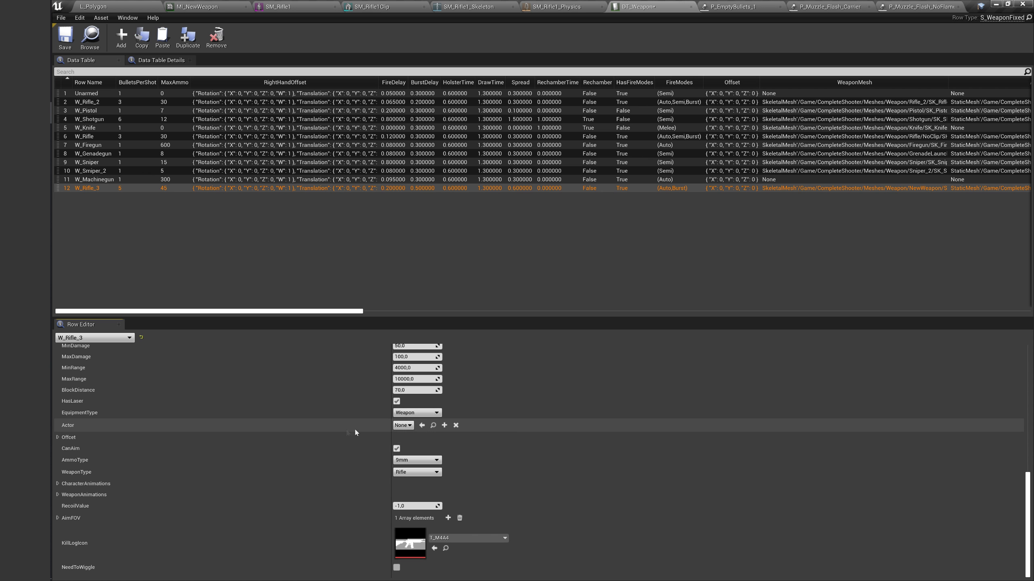
pyautogui.click(60, 442)
pyautogui.click(61, 441)
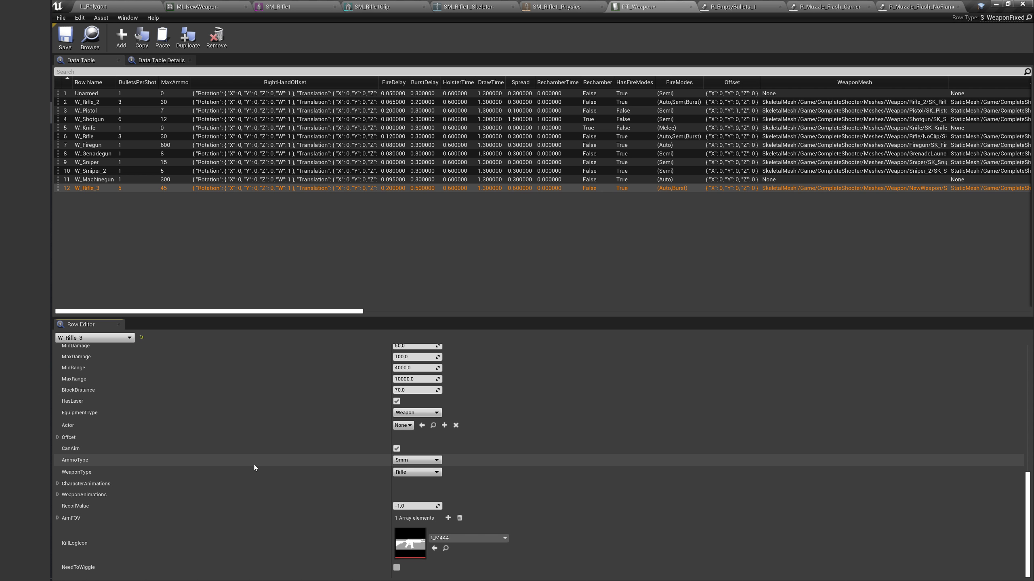
pyautogui.click(414, 464)
pyautogui.click(413, 463)
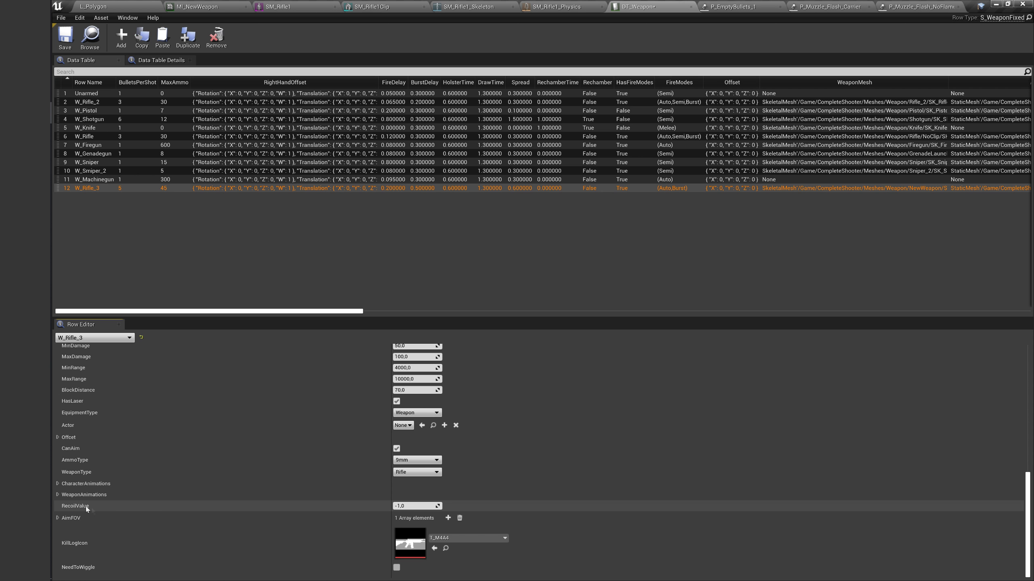
pyautogui.click(417, 506)
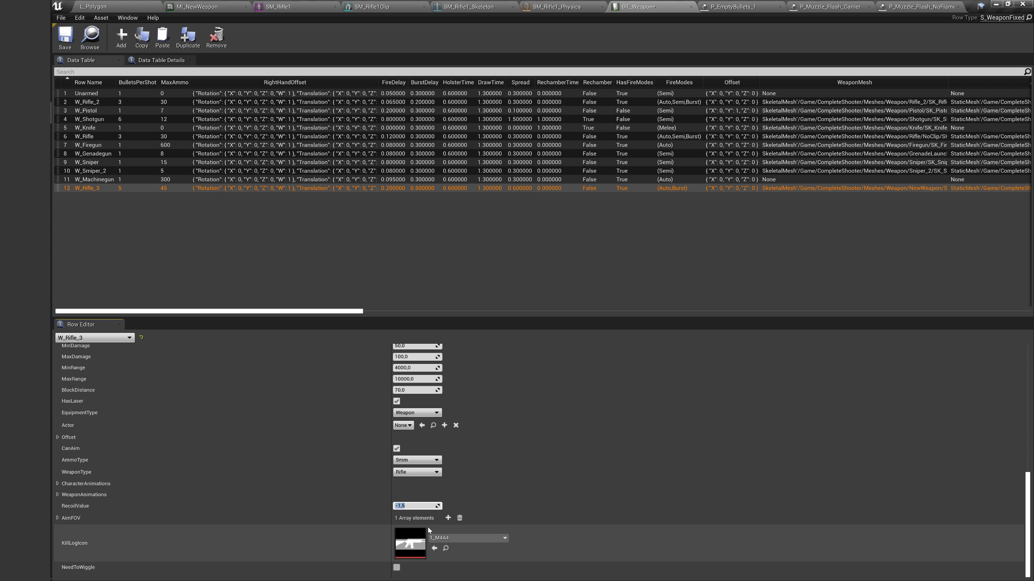
# Set KillLogIcon to T_M4A4S and add a second AimFOV entry.
pyautogui.click(455, 539)
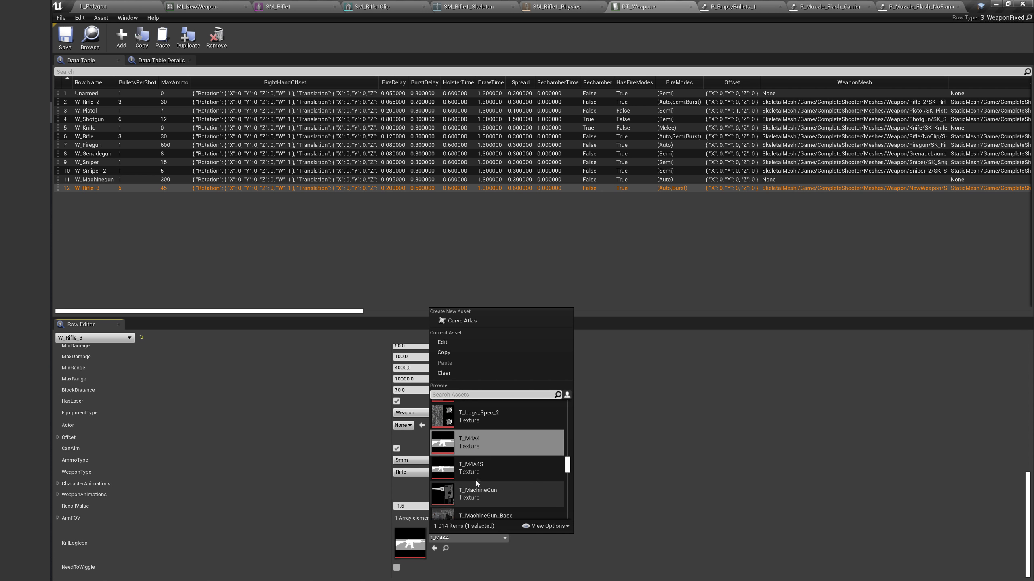
pyautogui.click(497, 469)
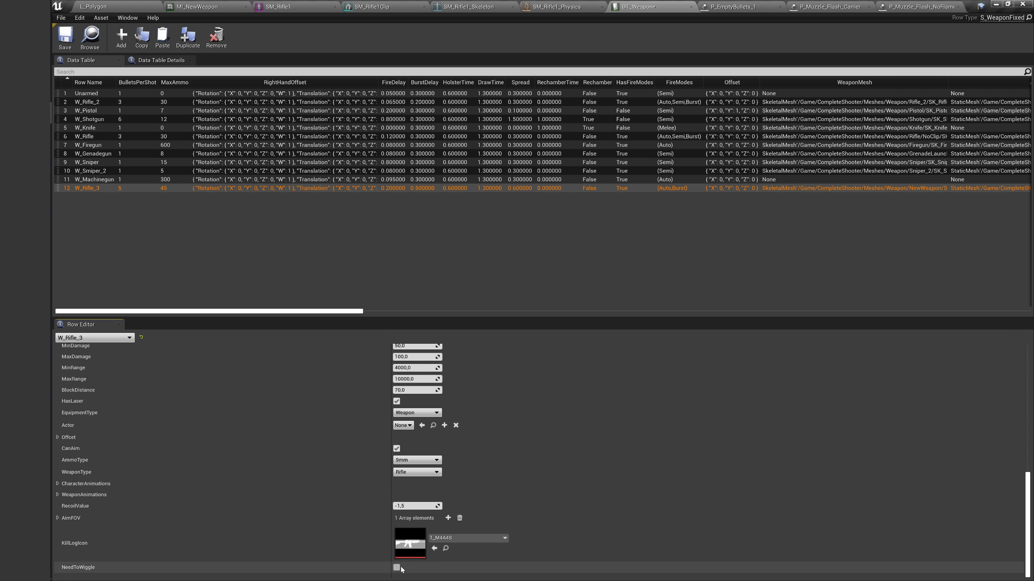
pyautogui.click(58, 518)
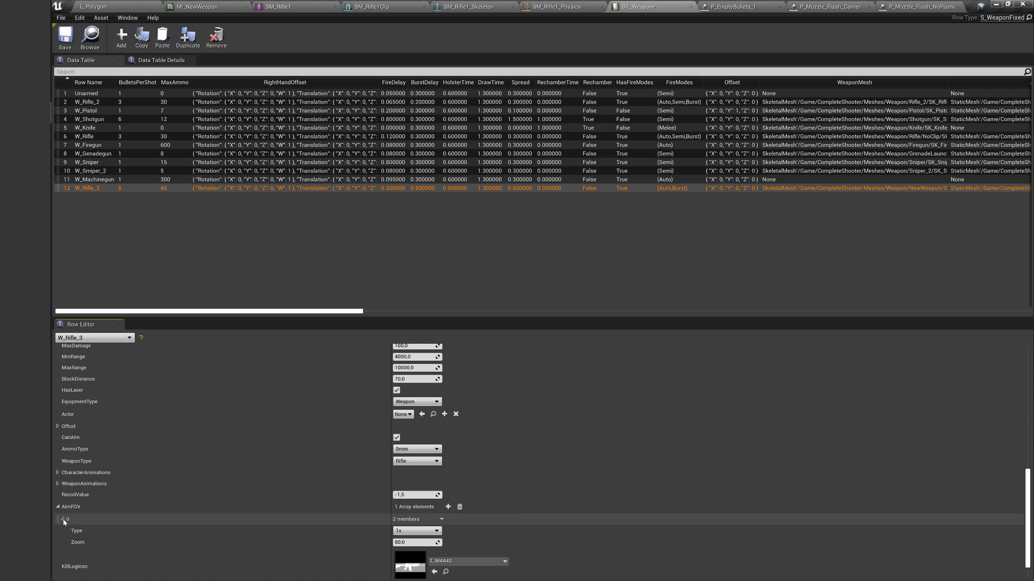
pyautogui.click(63, 519)
pyautogui.click(448, 484)
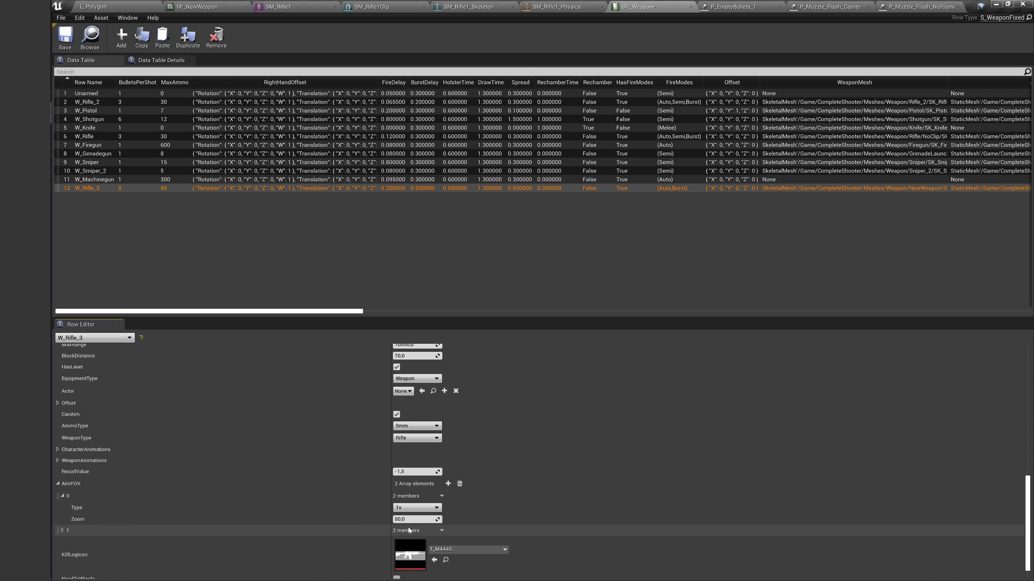
pyautogui.click(63, 531)
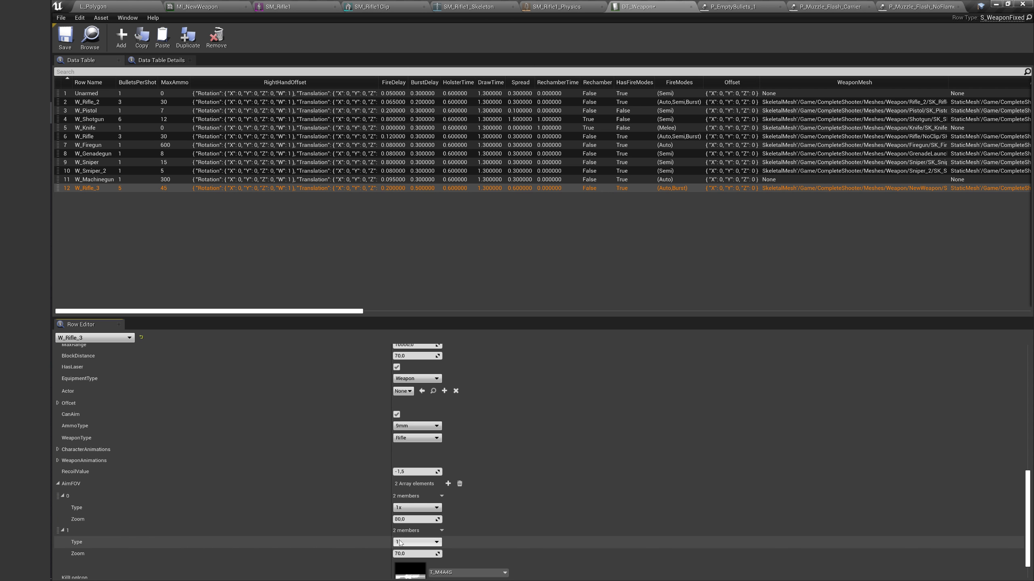
# Set the AimFOV types to 2x and 4x, then save DT_Weapon.
pyautogui.click(415, 542)
pyautogui.click(397, 556)
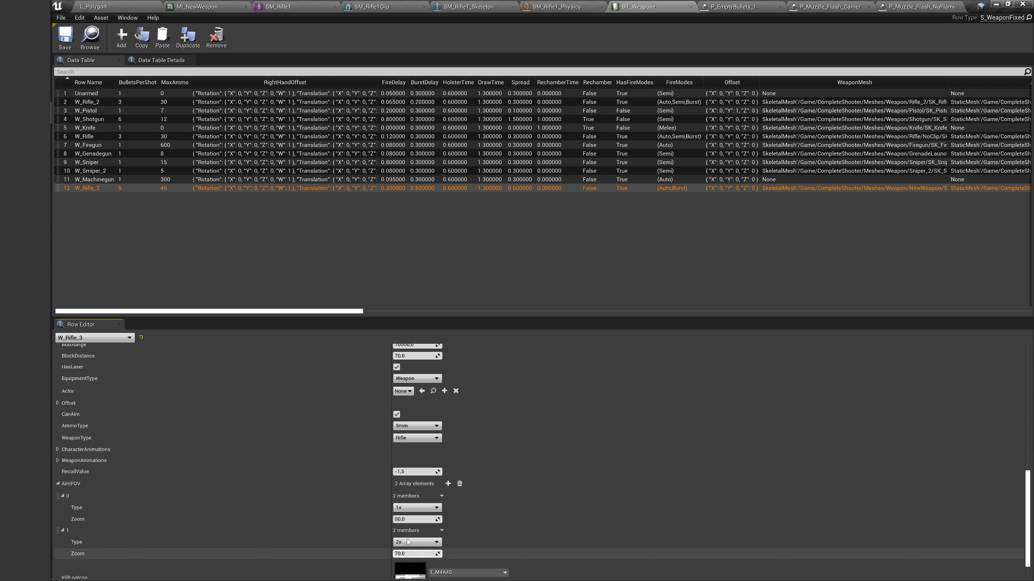
pyautogui.click(415, 542)
pyautogui.click(407, 521)
pyautogui.click(407, 541)
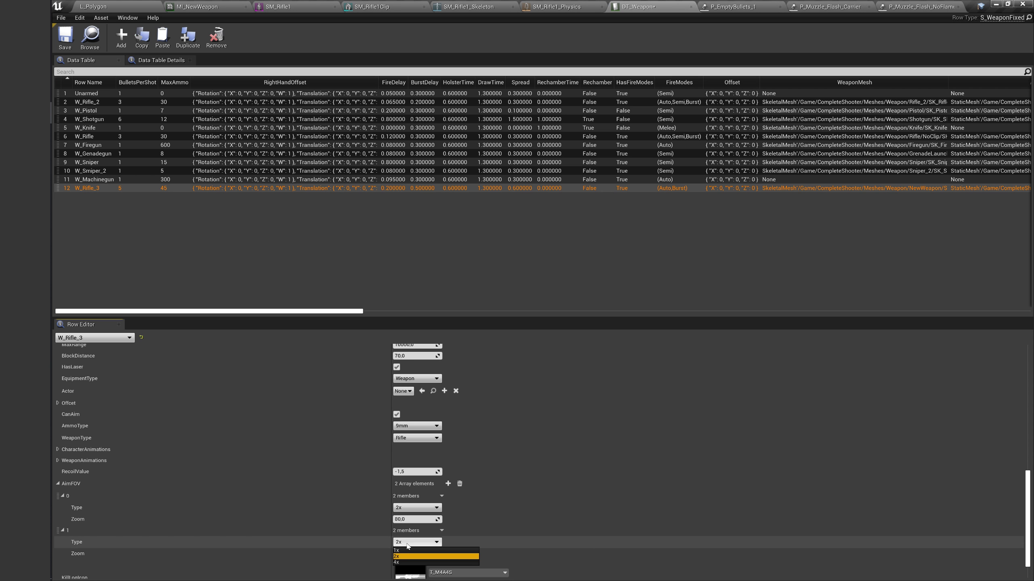
pyautogui.click(403, 564)
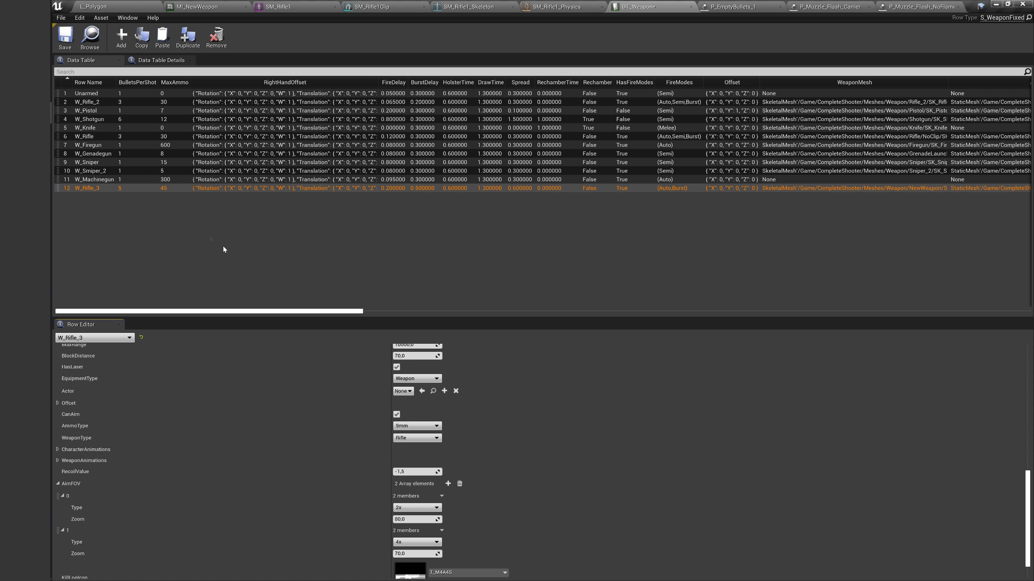
pyautogui.click(65, 37)
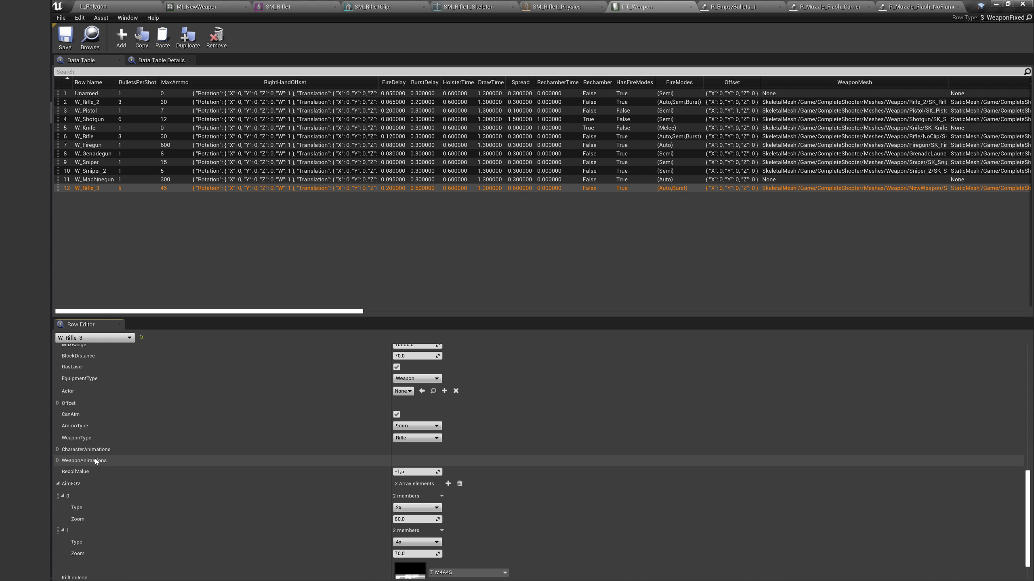
# Expand CharacterAnimations, check the Rifle_3 aim-in animation asset, then return to DT_Weapon.
pyautogui.click(59, 450)
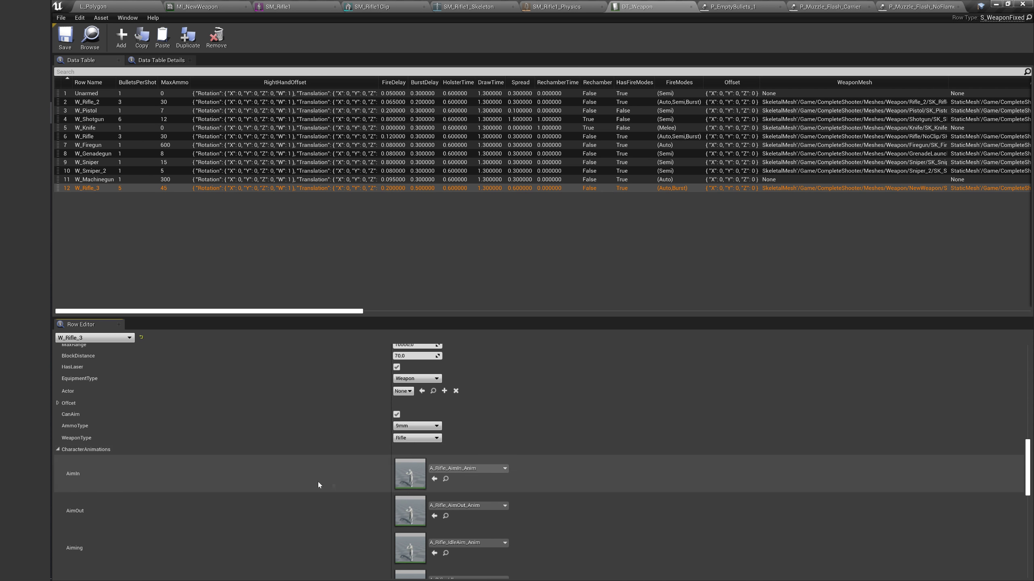
pyautogui.scroll(-1, 457, 479)
pyautogui.scroll(-1, 462, 475)
pyautogui.scroll(-1, 462, 475)
pyautogui.scroll(-2, 462, 475)
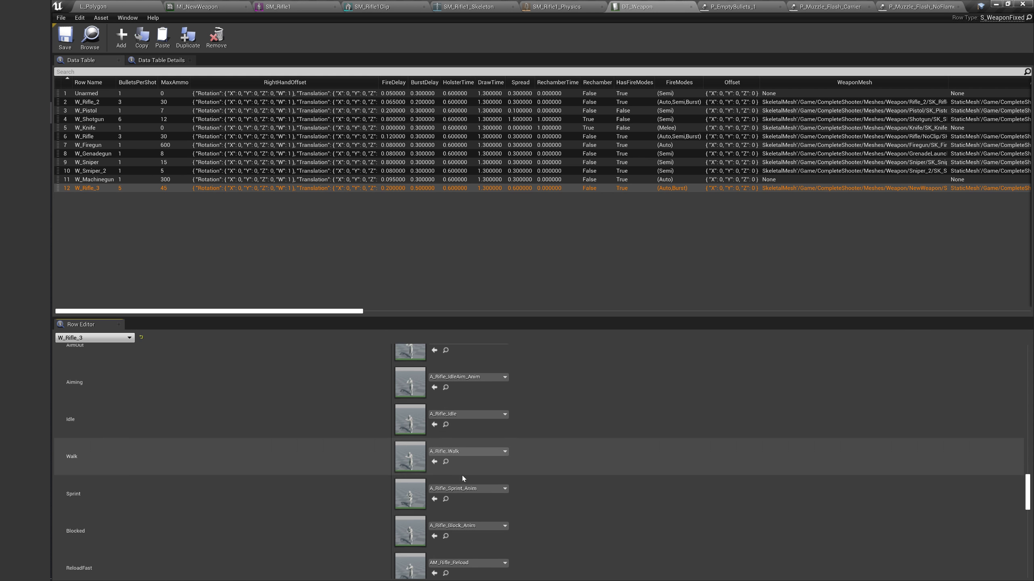
pyautogui.scroll(-1, 462, 476)
pyautogui.scroll(-1, 460, 475)
pyautogui.scroll(-1, 459, 473)
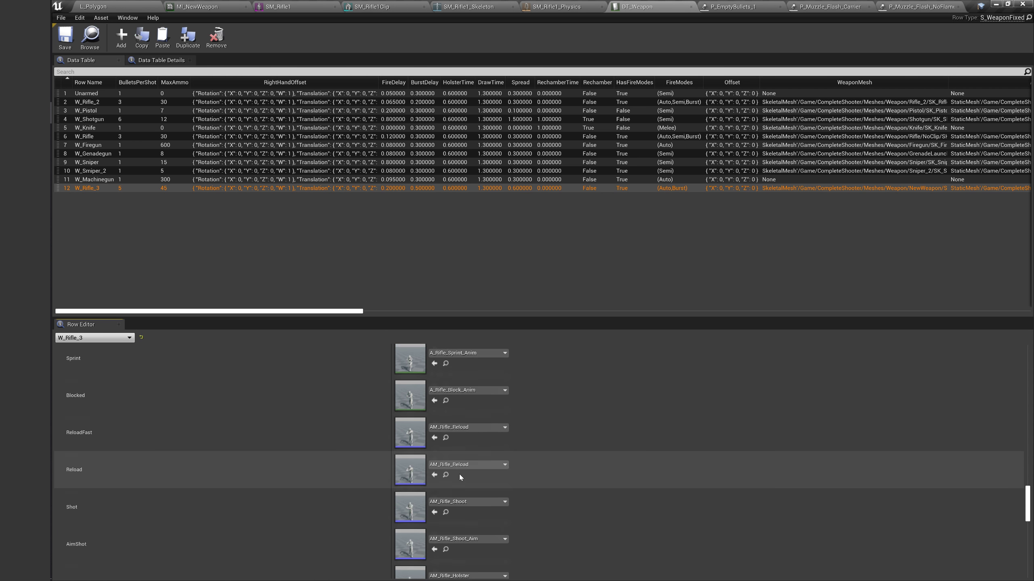
pyautogui.scroll(-2, 458, 475)
pyautogui.scroll(-1, 458, 473)
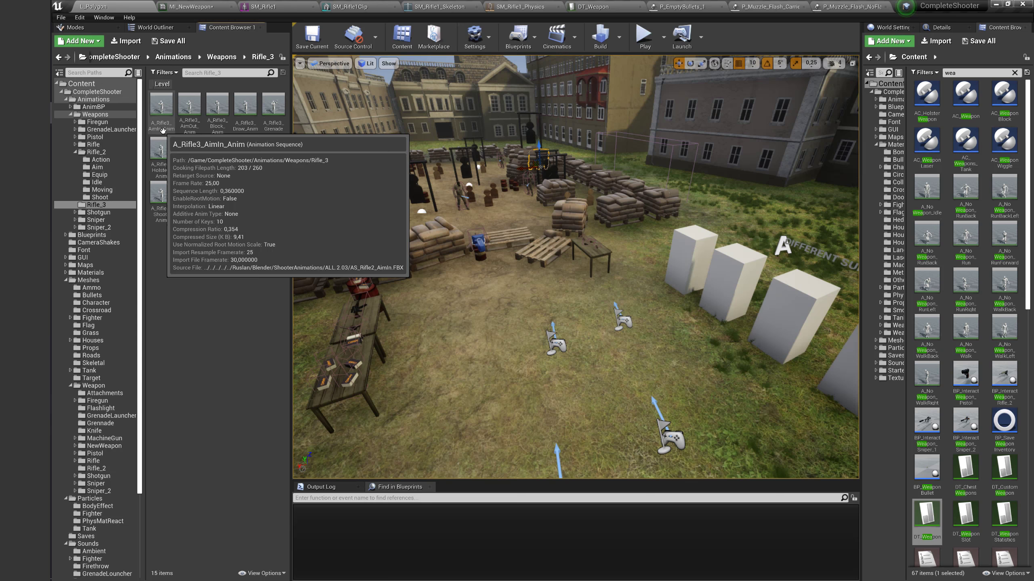
pyautogui.click(161, 112)
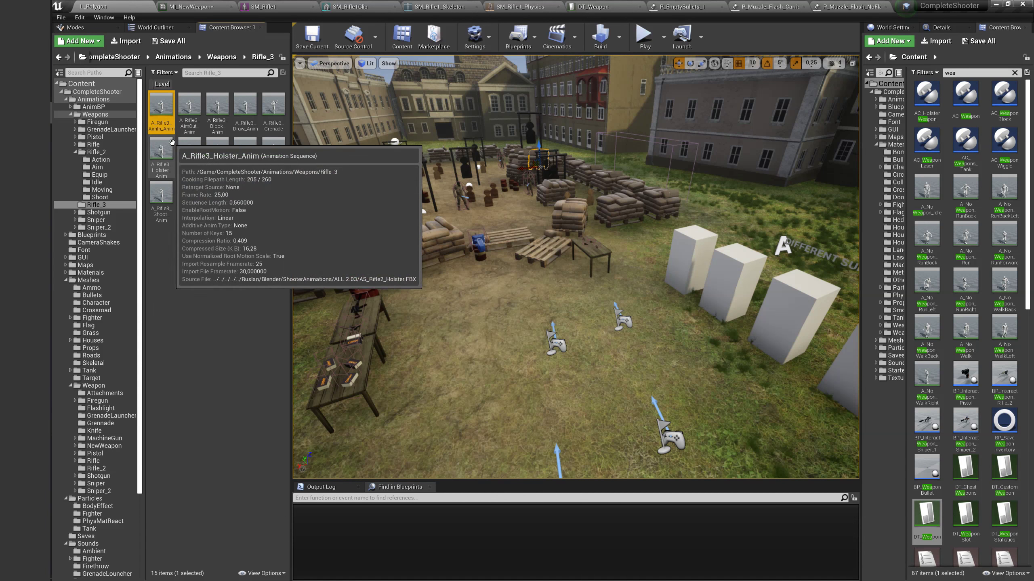
pyautogui.click(582, 7)
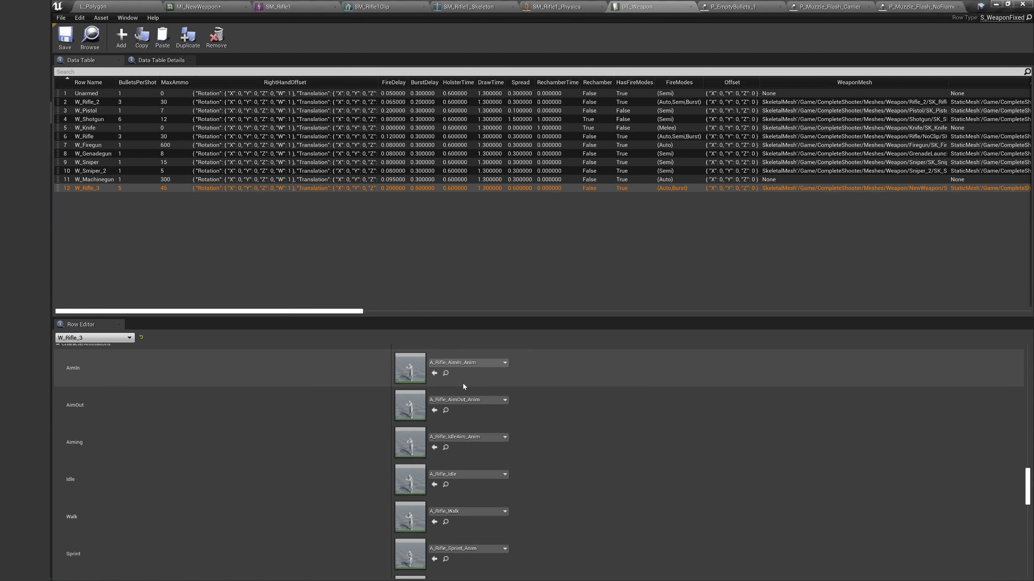
# Set AimIn to A_Rifle3_AimIn_Anim and AimOut to A_Rifle3_AimOut_Anim.
pyautogui.scroll(5, 462, 383)
pyautogui.click(471, 439)
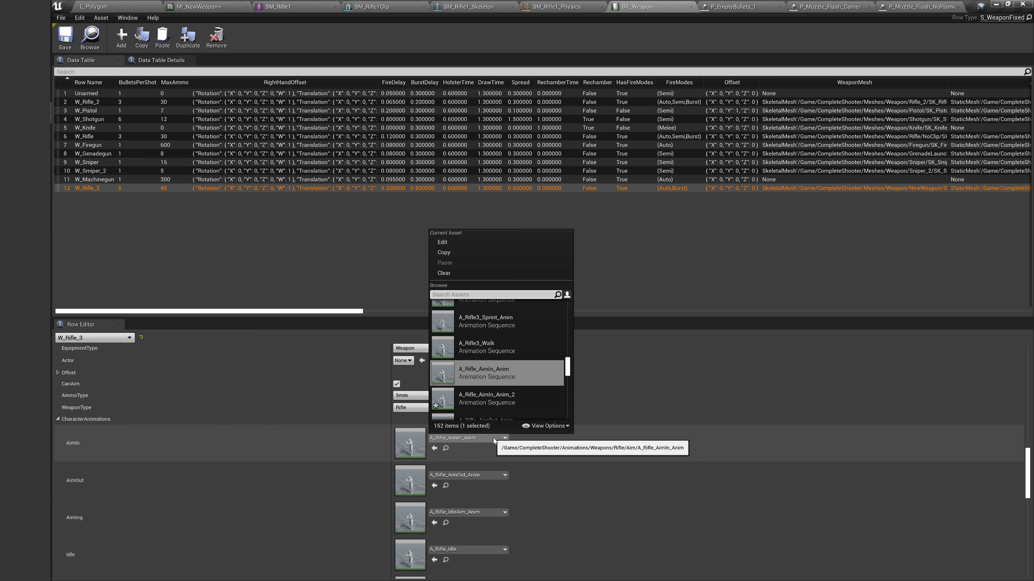
pyautogui.write('Rifle3_')
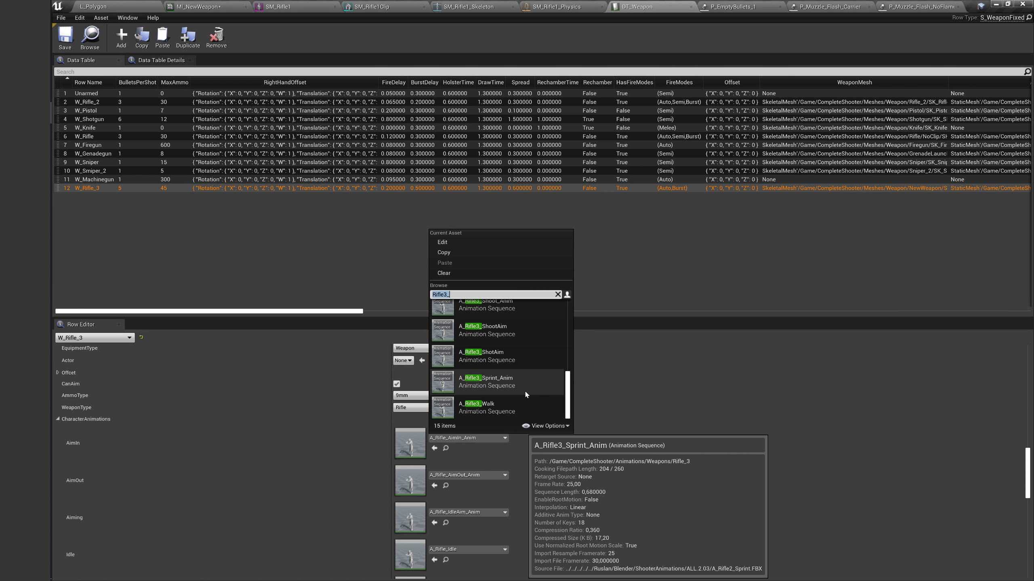
pyautogui.scroll(1, 526, 393)
pyautogui.scroll(1, 525, 393)
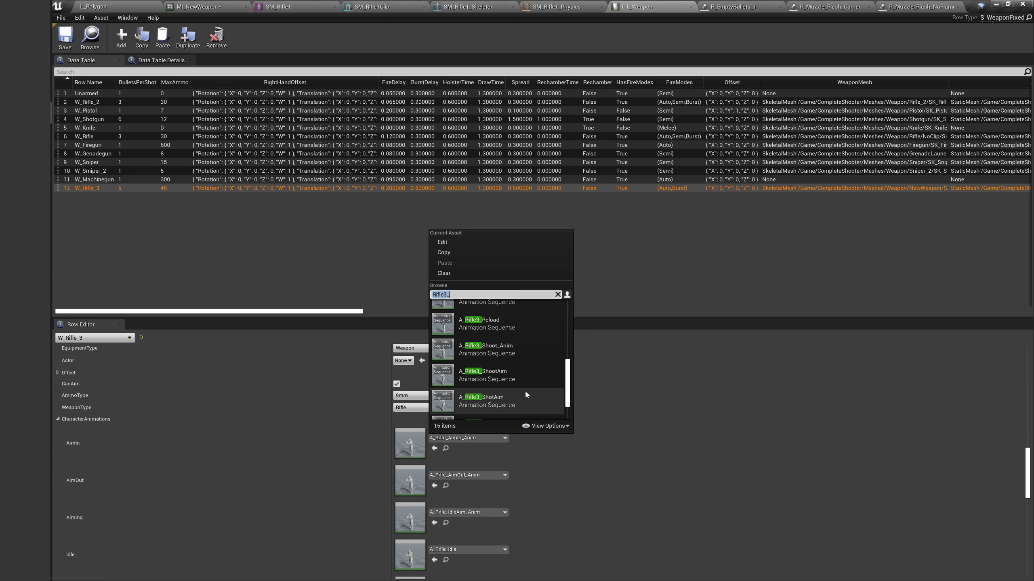
pyautogui.scroll(2, 526, 393)
pyautogui.scroll(1, 525, 394)
pyautogui.scroll(1, 525, 394)
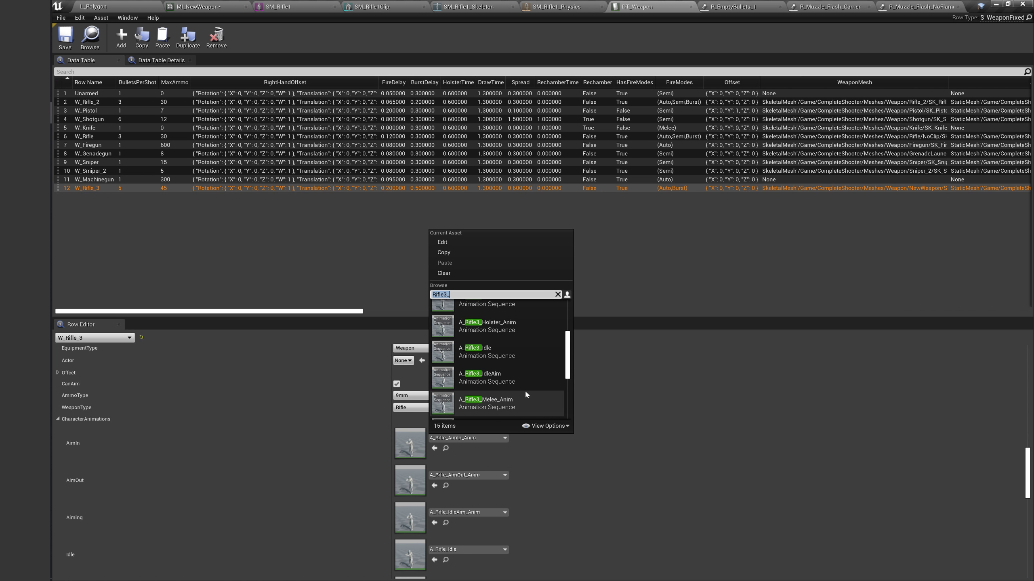
pyautogui.scroll(2, 525, 394)
pyautogui.scroll(1, 525, 394)
pyautogui.scroll(1, 525, 394)
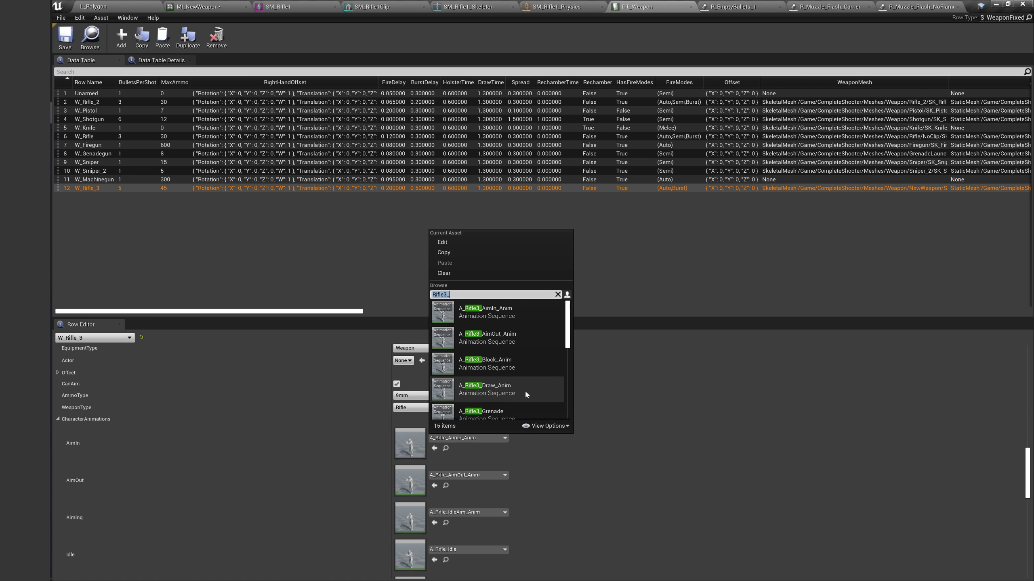
pyautogui.click(511, 312)
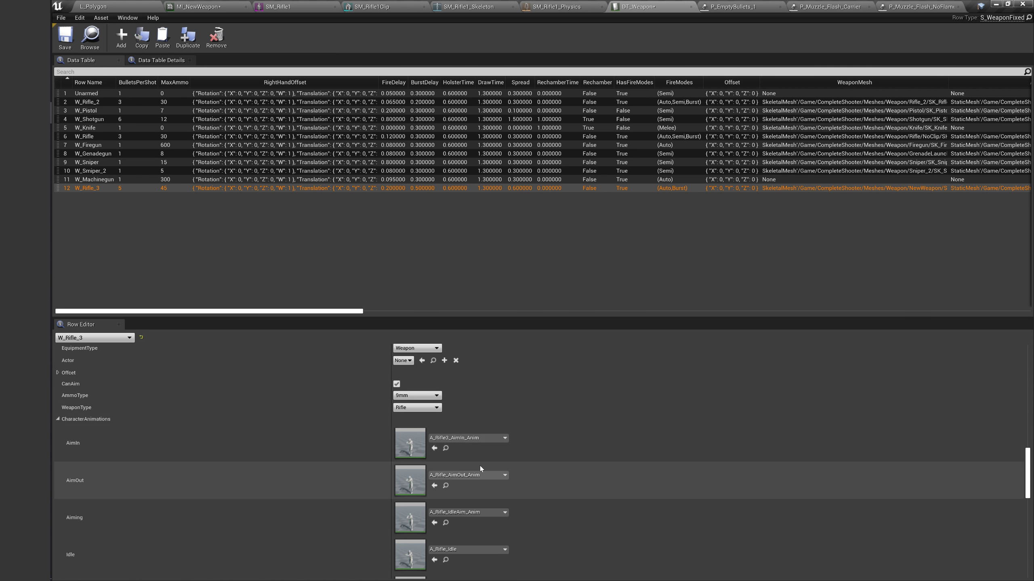
pyautogui.click(482, 475)
pyautogui.write('Rifle3_')
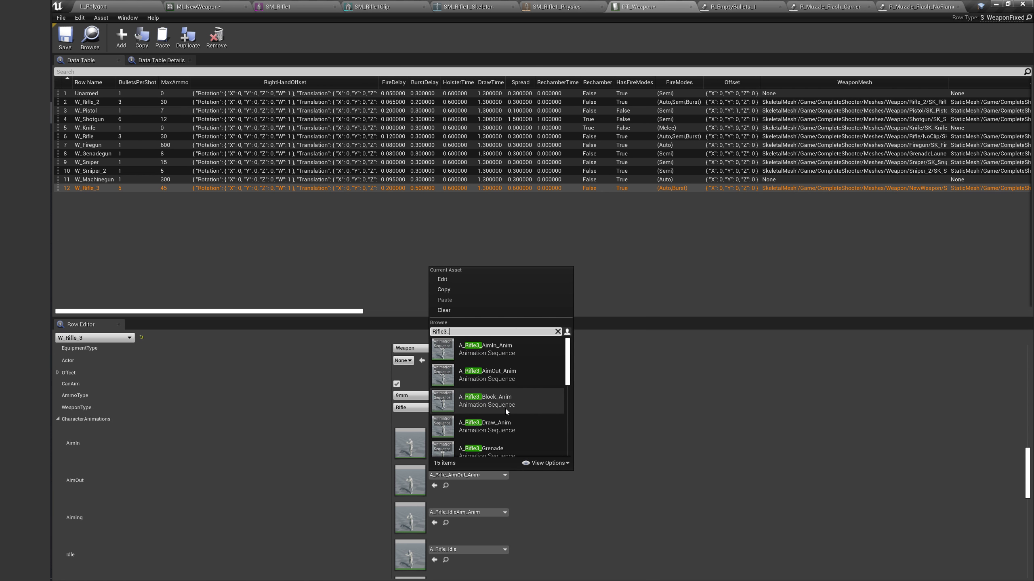
pyautogui.click(512, 380)
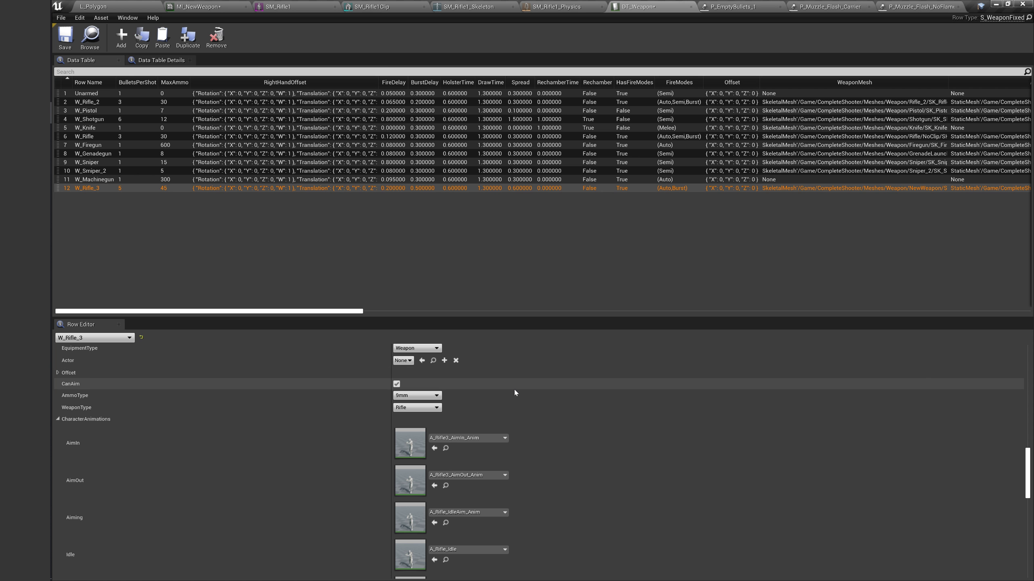
# Set Aiming to A_Rifle3_IdleAim and Idle to A_Rifle3_Idle.
pyautogui.scroll(-3, 513, 387)
pyautogui.click(480, 467)
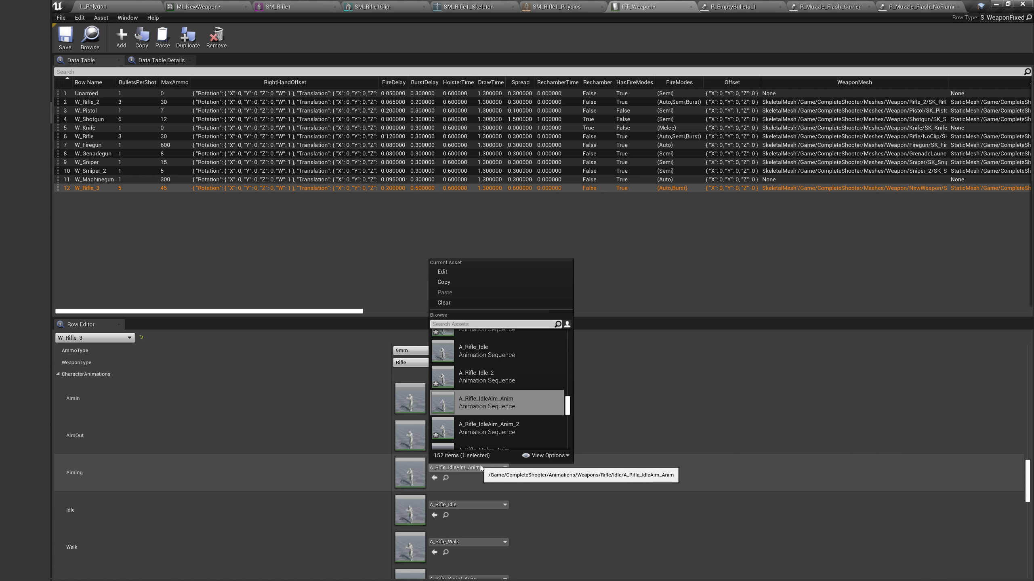
pyautogui.write('Rifle3_')
pyautogui.scroll(10, 509, 432)
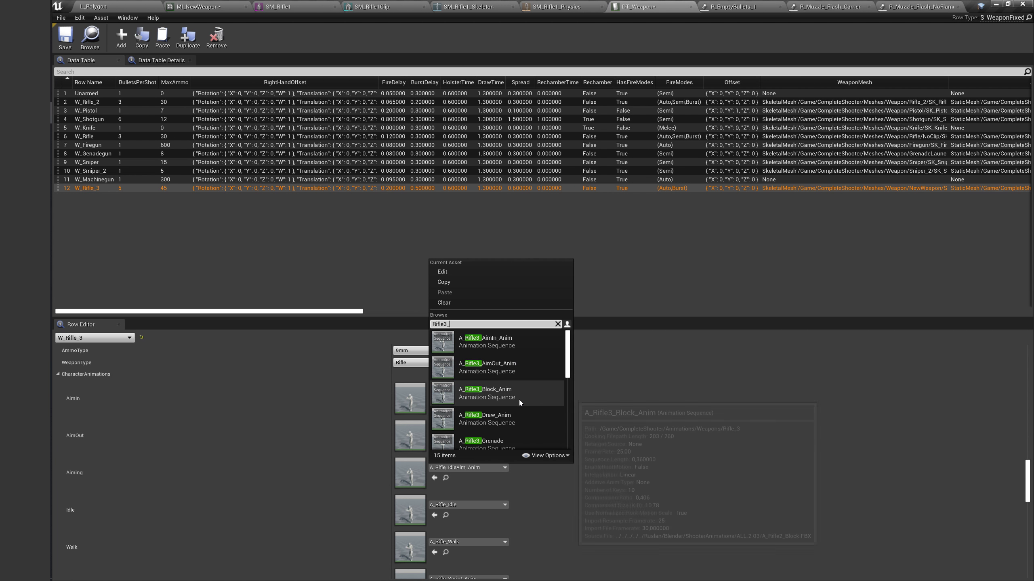
pyautogui.scroll(-2, 518, 398)
pyautogui.scroll(-1, 518, 399)
pyautogui.scroll(-1, 518, 398)
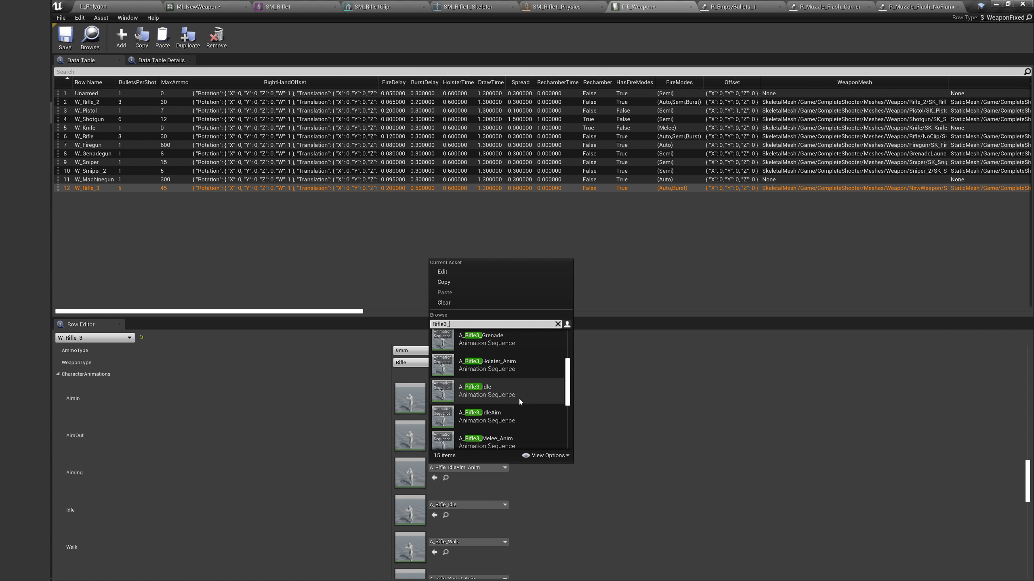
pyautogui.scroll(-1, 519, 397)
pyautogui.click(517, 391)
pyautogui.scroll(-3, 485, 435)
pyautogui.click(472, 442)
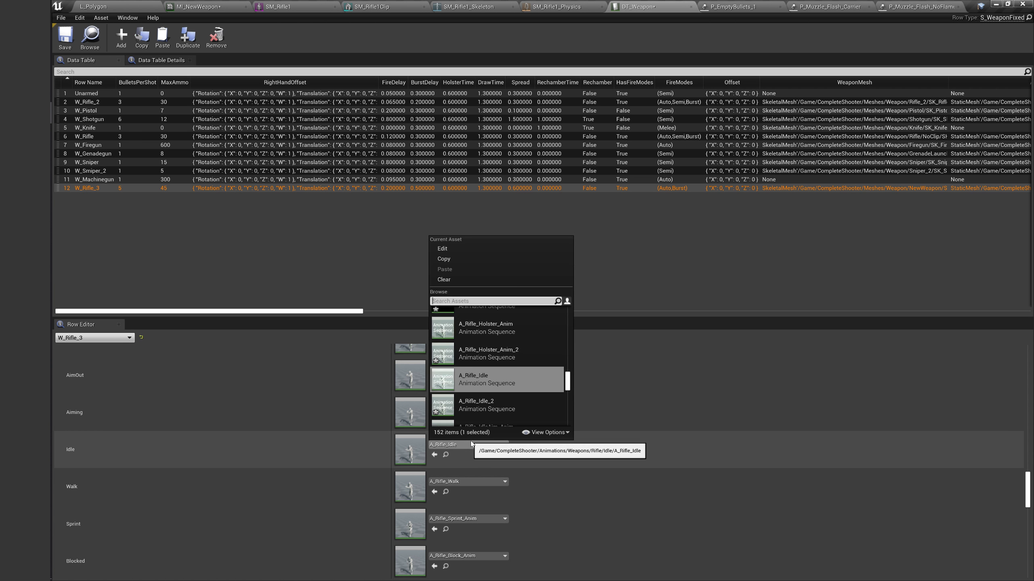
pyautogui.scroll(-2, 485, 405)
pyautogui.scroll(1, 486, 401)
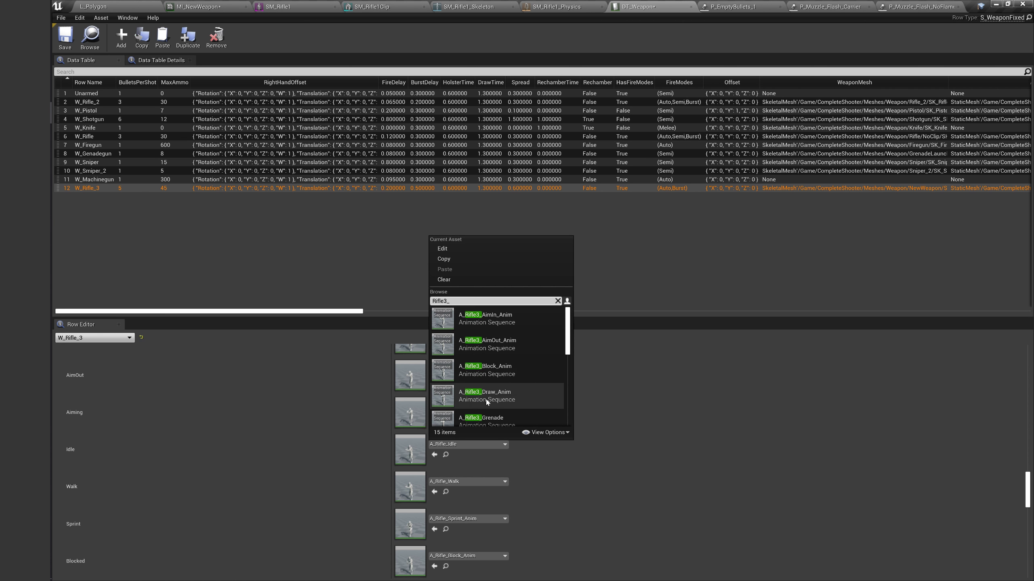
pyautogui.scroll(2, 486, 399)
pyautogui.click(501, 390)
# Set Walk, Sprint and Blocked to A_Rifle3_Walk, A_Rifle3_Sprint_Anim and A_Rifle3_Block_Anim.
pyautogui.scroll(-2, 501, 432)
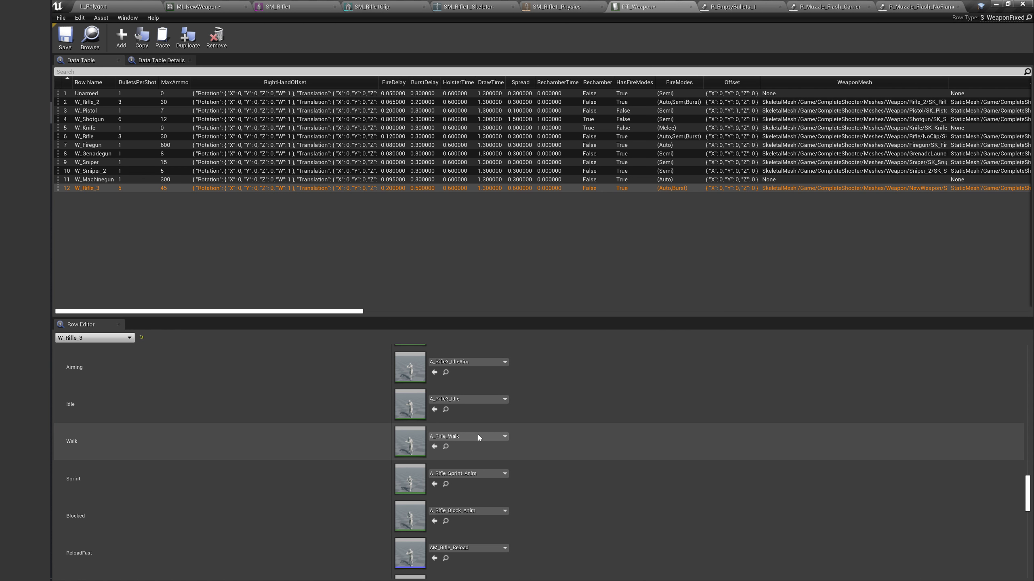
pyautogui.click(478, 435)
pyautogui.write('Rifle3')
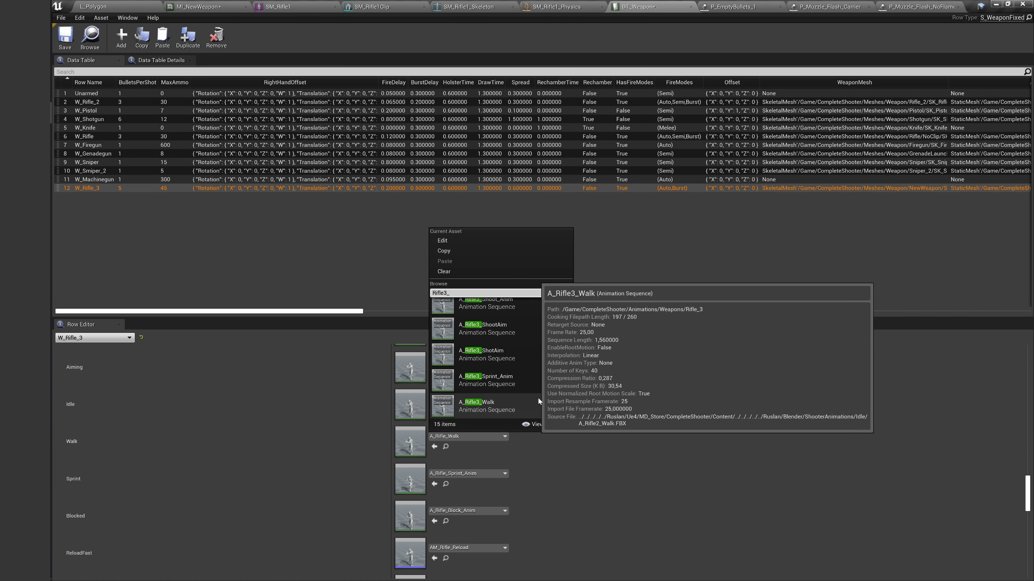
pyautogui.click(521, 405)
pyautogui.scroll(-1, 515, 408)
pyautogui.click(489, 442)
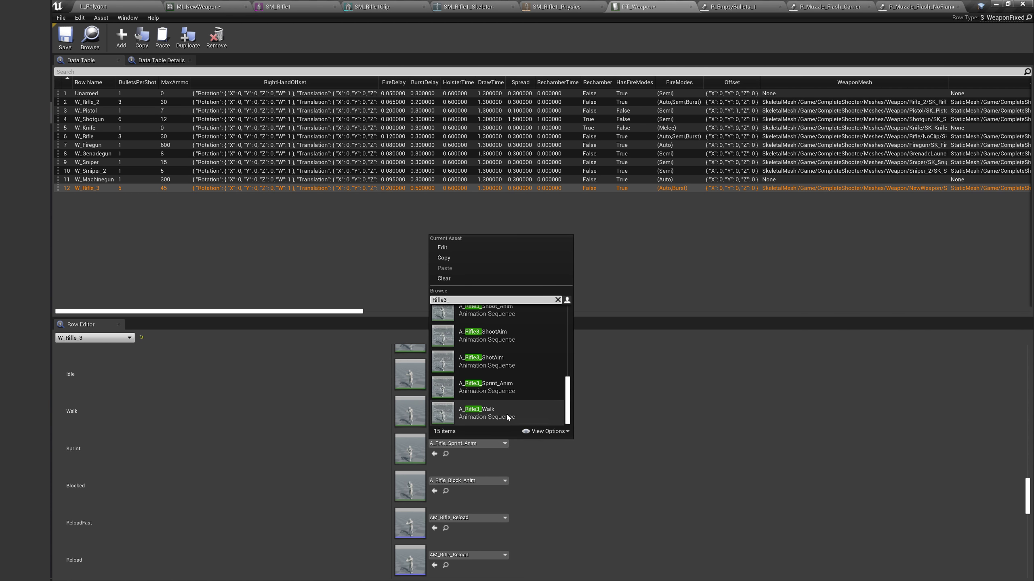
pyautogui.click(522, 384)
pyautogui.click(448, 481)
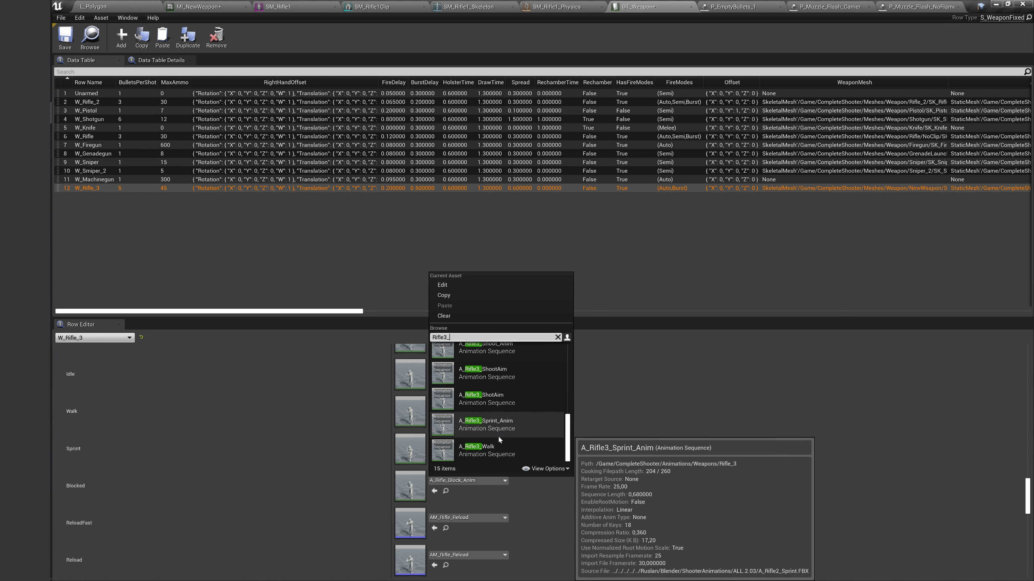
pyautogui.scroll(5, 500, 442)
pyautogui.scroll(5, 502, 444)
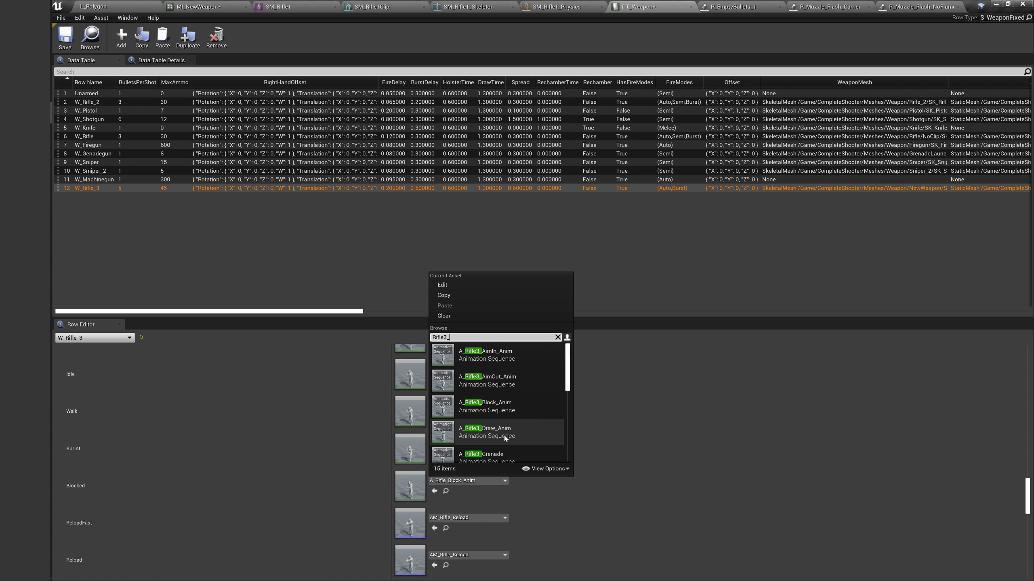
pyautogui.click(520, 403)
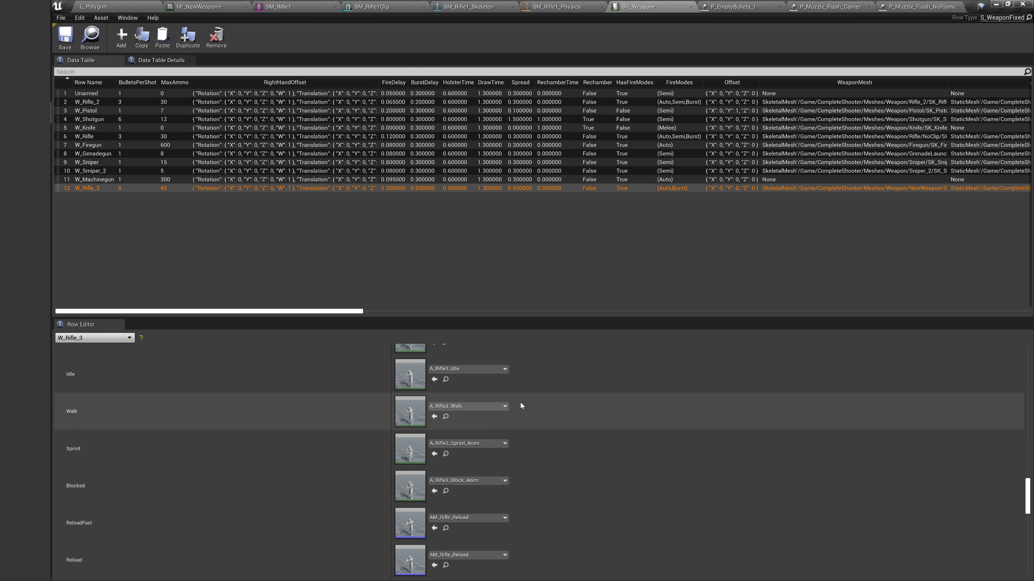
pyautogui.scroll(-3, 520, 401)
pyautogui.click(94, 6)
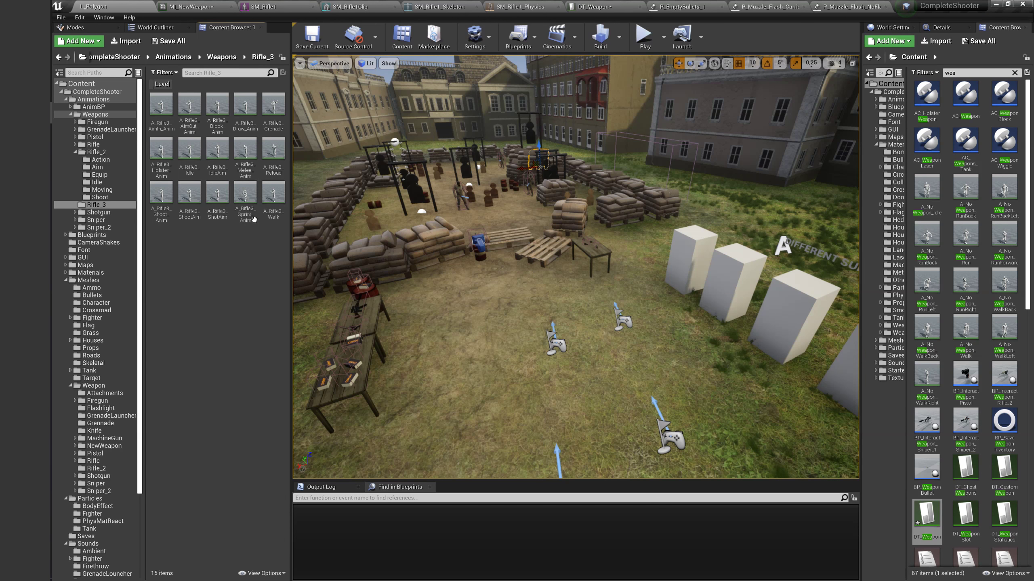
# Create an AnimMontage from A_Rifle3_Reload named AM_Rifle3_Reload.
pyautogui.rightClick(271, 166)
pyautogui.moveTo(299, 177)
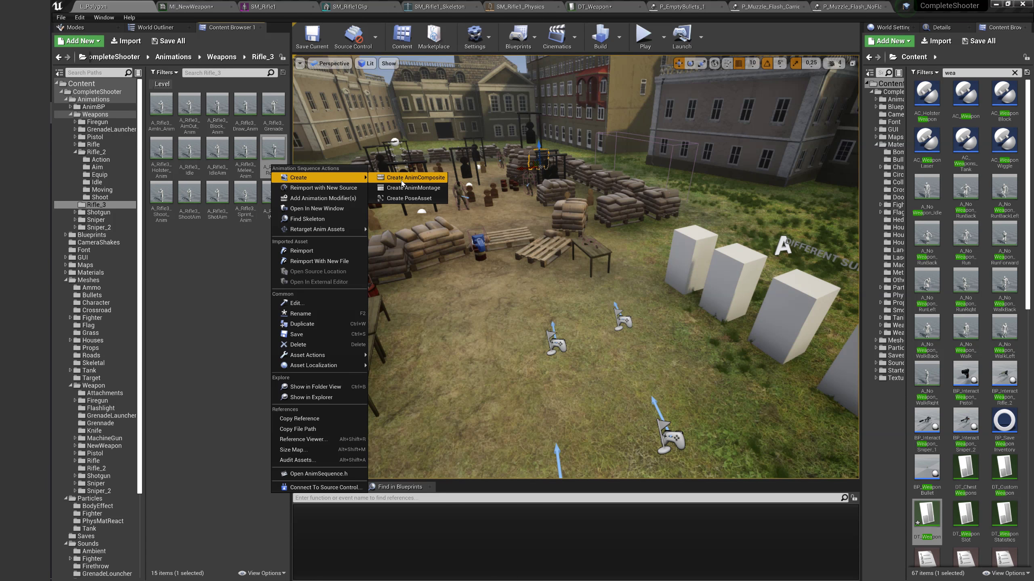
pyautogui.click(403, 188)
pyautogui.write('M_')
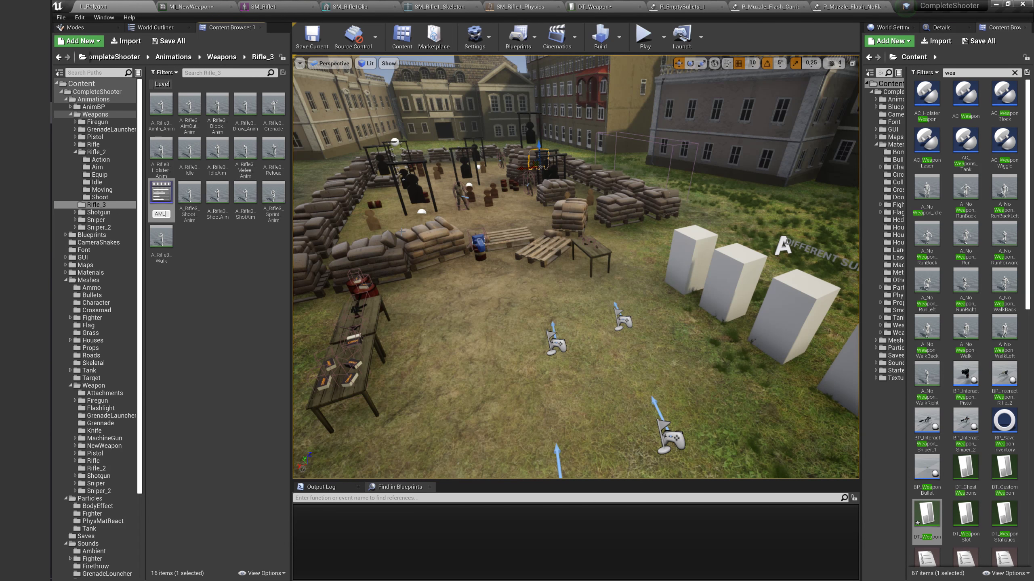
pyautogui.write('Rifle3_Reload')
pyautogui.press('Return')
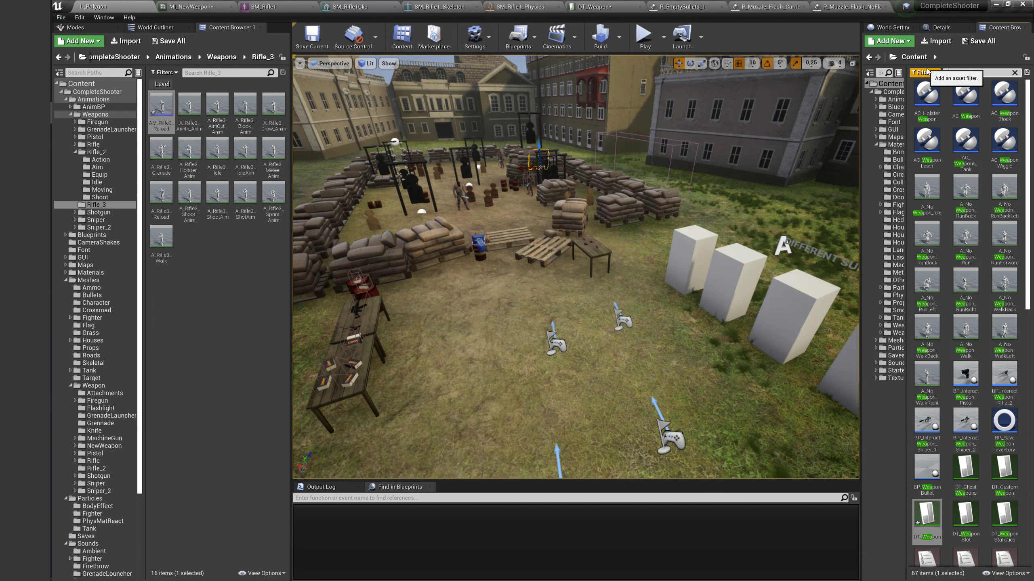
# Search the Content Browser for 'Reload' and open AM_Sniper2_Reload.
pyautogui.doubleClick(977, 72)
pyautogui.write('Reload')
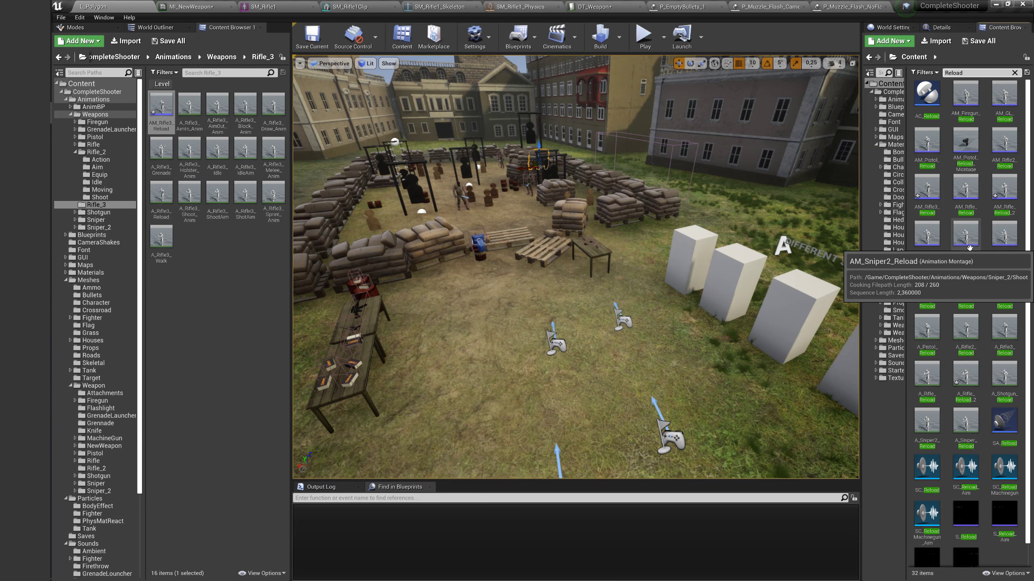
pyautogui.doubleClick(969, 247)
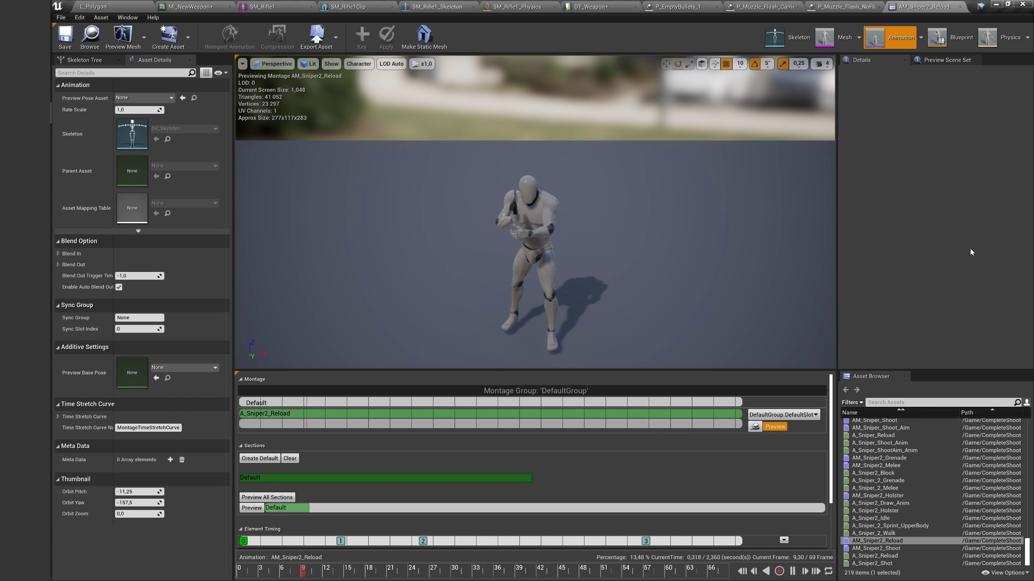
# Inspect the sniper montage's Unclip, TakeAmmo and Connect notifies, then return to the L_Polygon level.
pyautogui.scroll(-3, 832, 480)
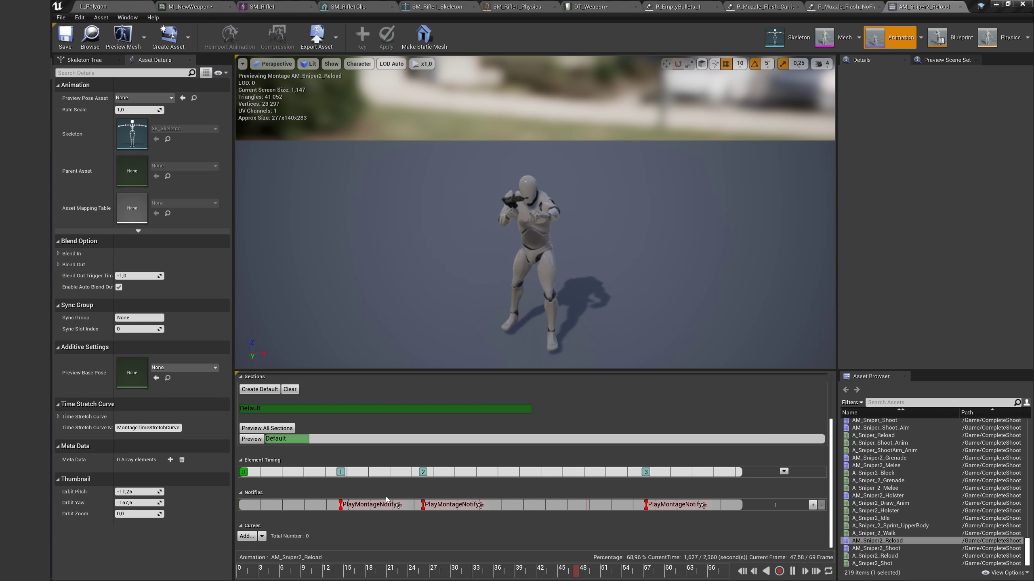
pyautogui.click(349, 505)
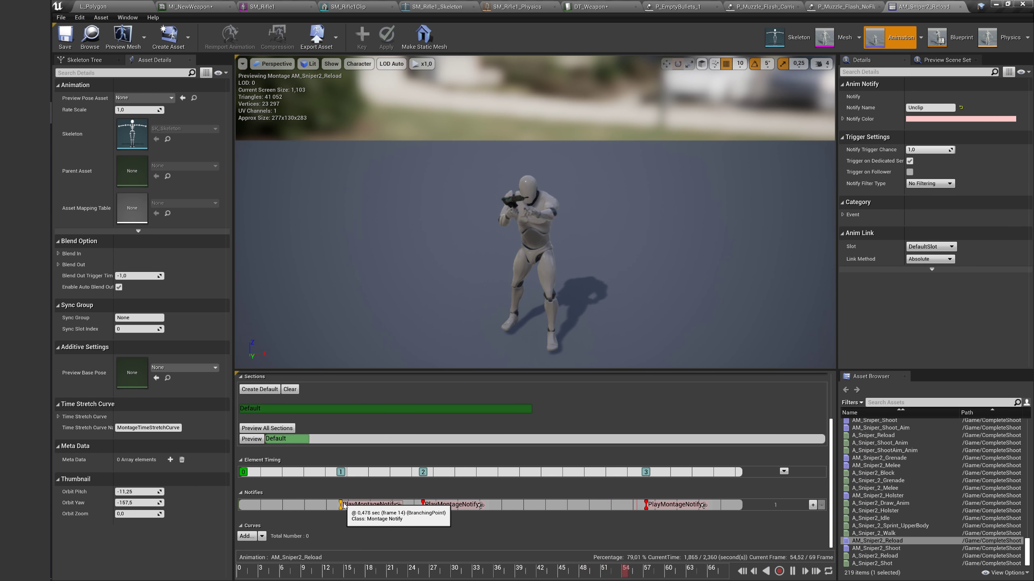
pyautogui.click(459, 504)
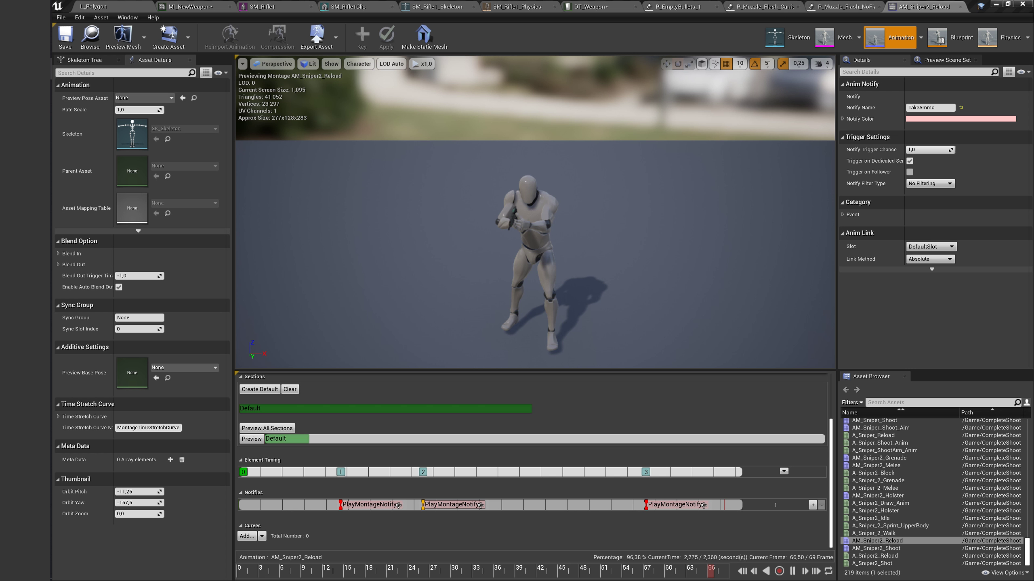
pyautogui.click(667, 504)
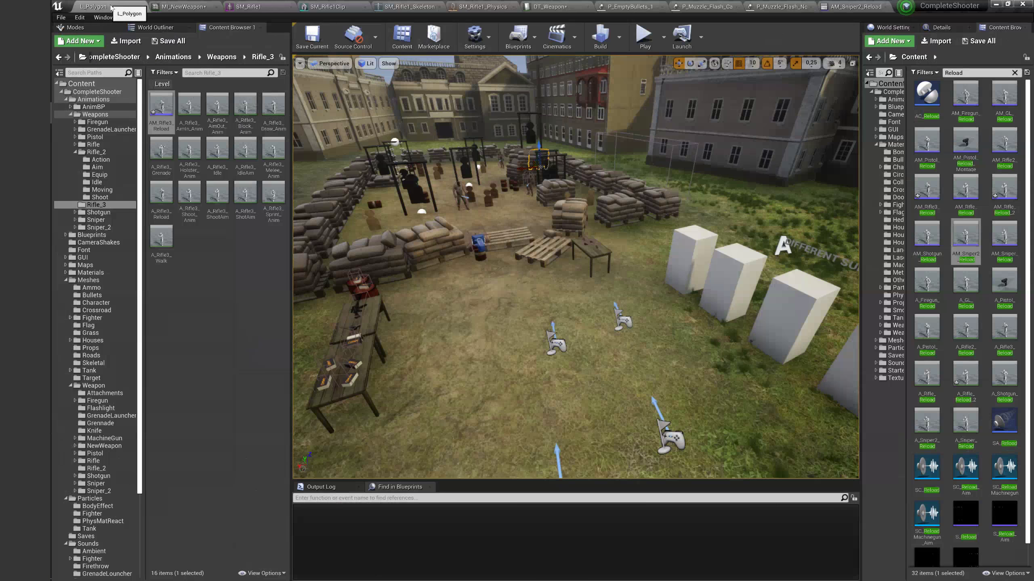
pyautogui.click(110, 6)
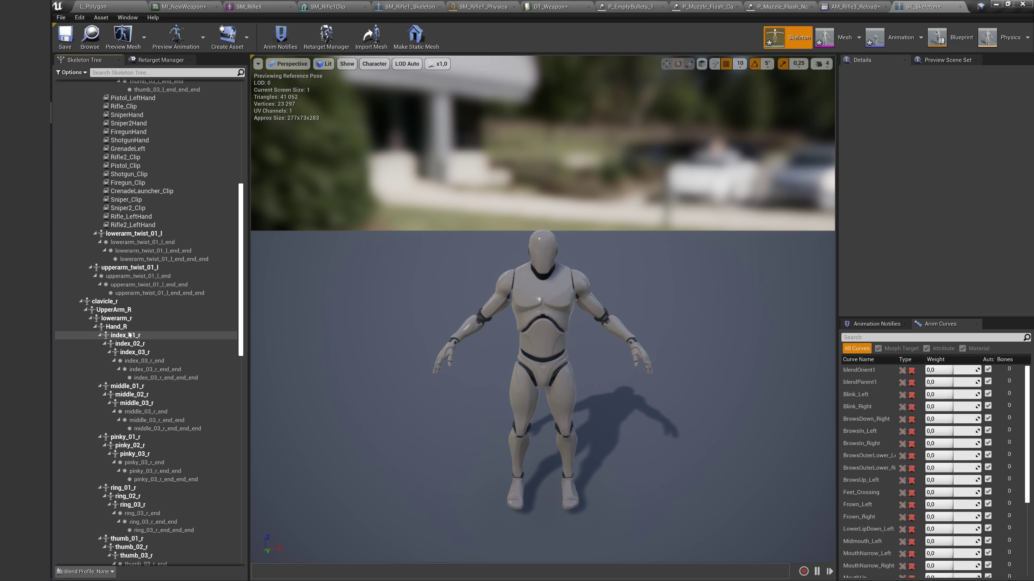
# Add a new socket named Rifle3 to the Hand_R bone.
pyautogui.click(112, 327)
pyautogui.rightClick(116, 326)
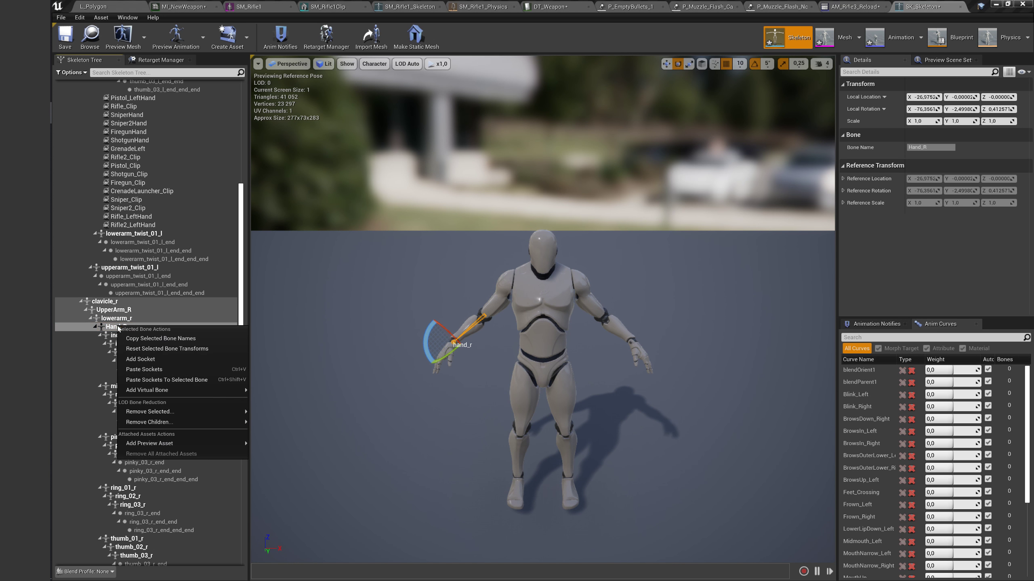
pyautogui.click(140, 359)
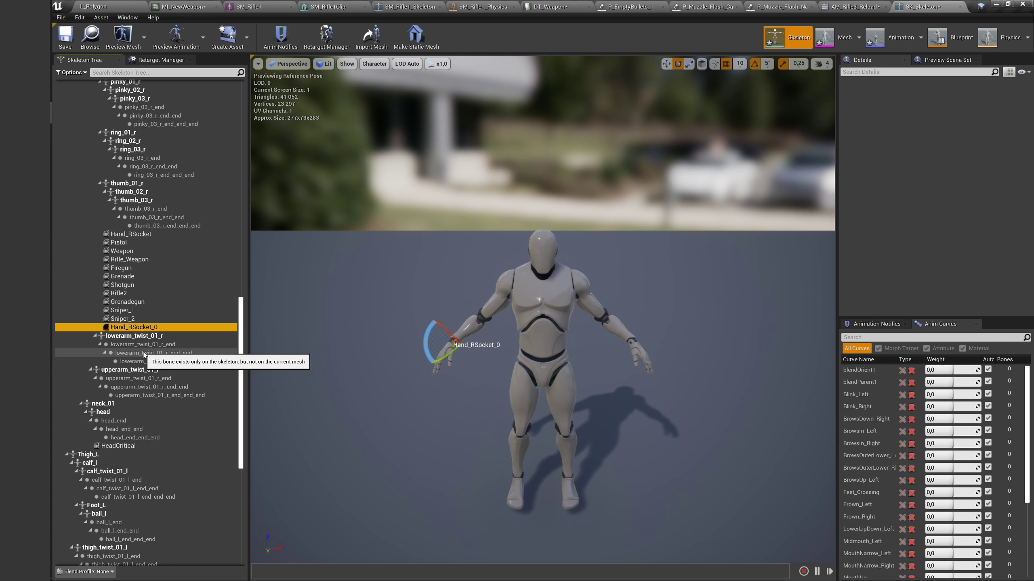
pyautogui.doubleClick(135, 327)
pyautogui.write('Rifle')
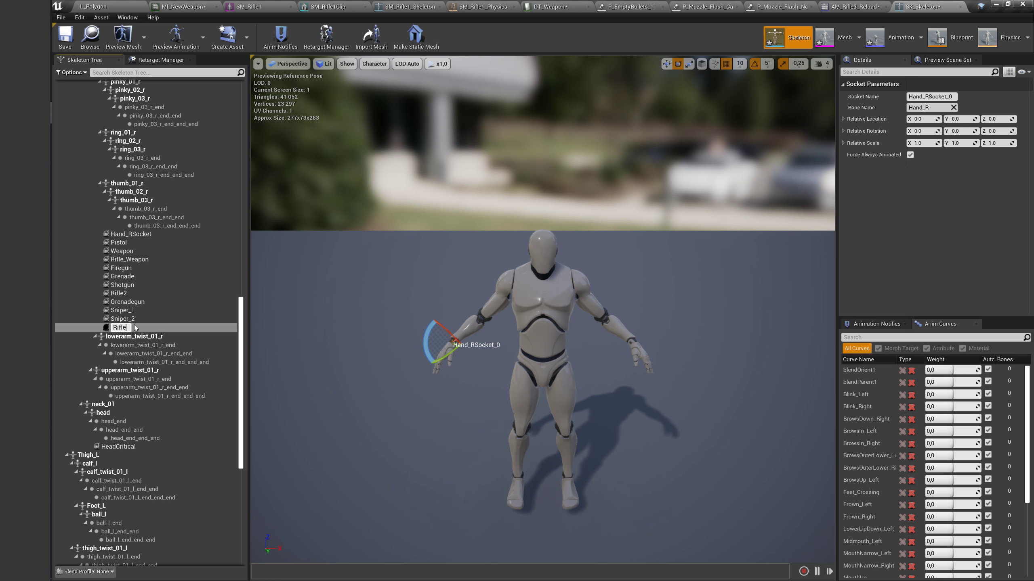
pyautogui.write('3')
pyautogui.press('Return')
# Attach SM_Rifle1 as a preview asset on the Rifle3 socket.
pyautogui.rightClick(138, 332)
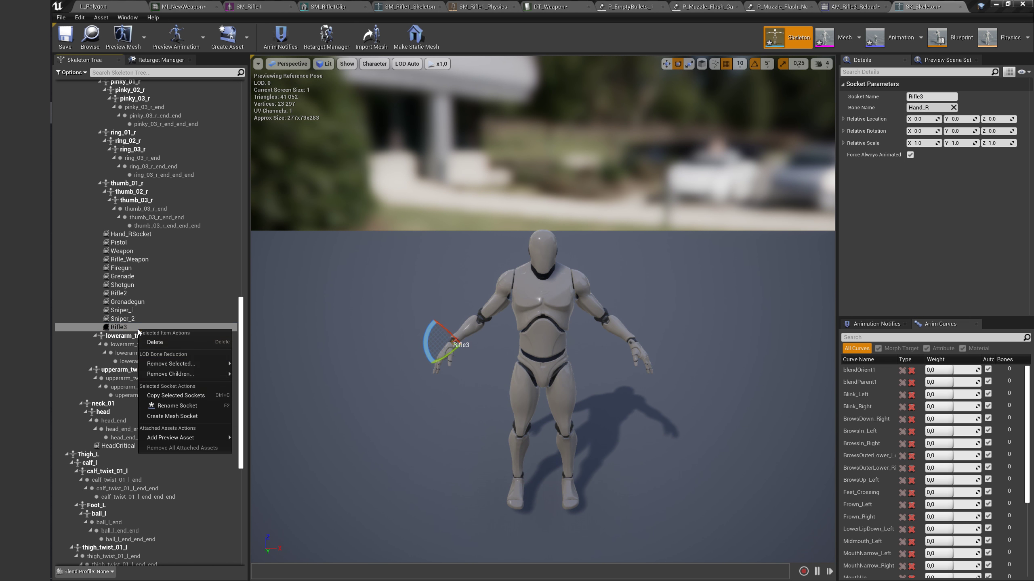
pyautogui.moveTo(186, 437)
pyautogui.write('SM_Rifl')
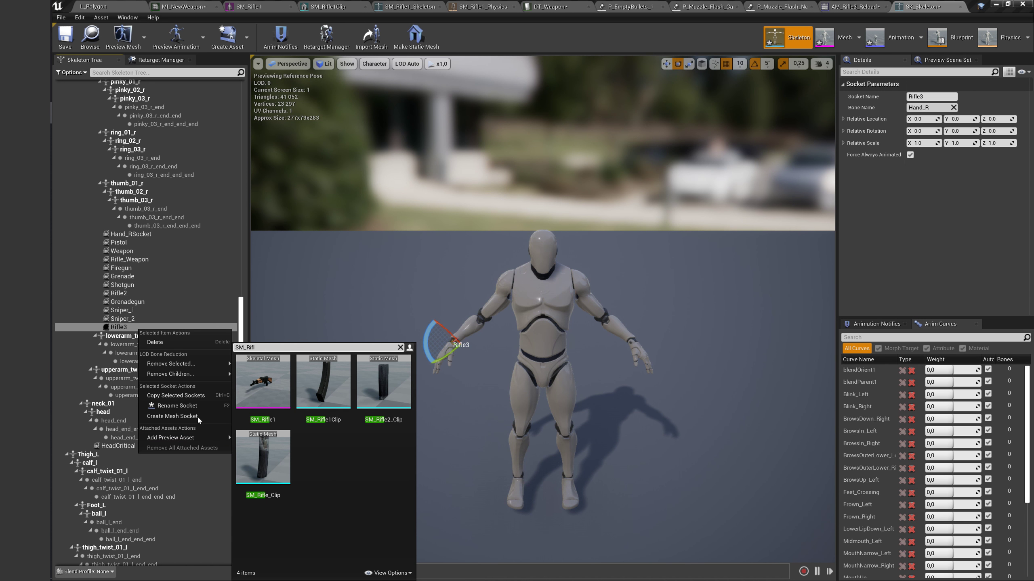
pyautogui.click(252, 389)
pyautogui.scroll(5, 318, 397)
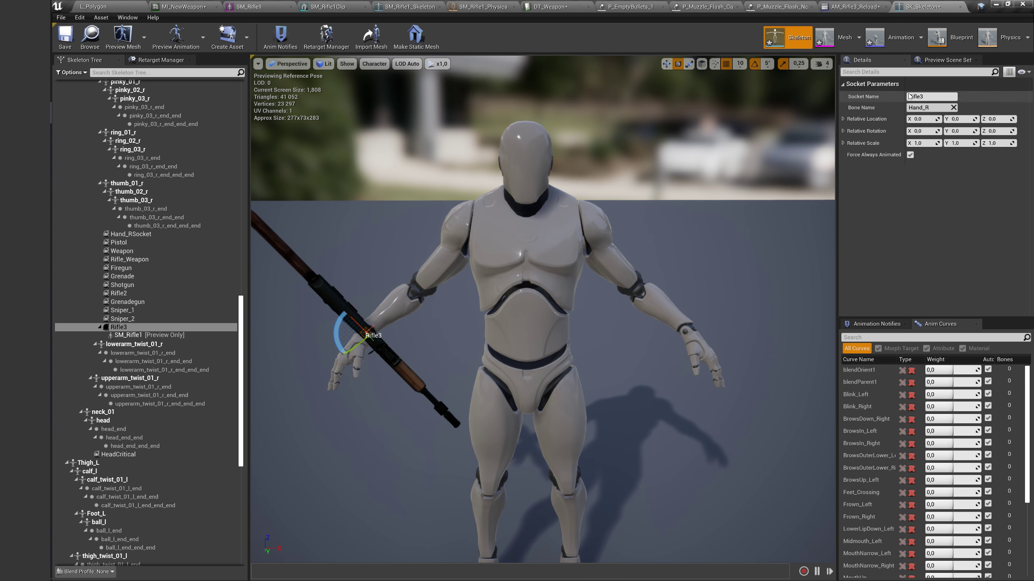
# Bring up the AM_Rifle3_Reload montage editor.
pyautogui.moveTo(853, 6); pyautogui.dragTo(928, 6)
pyautogui.scroll(-5, 142, 412)
pyautogui.scroll(-5, 141, 412)
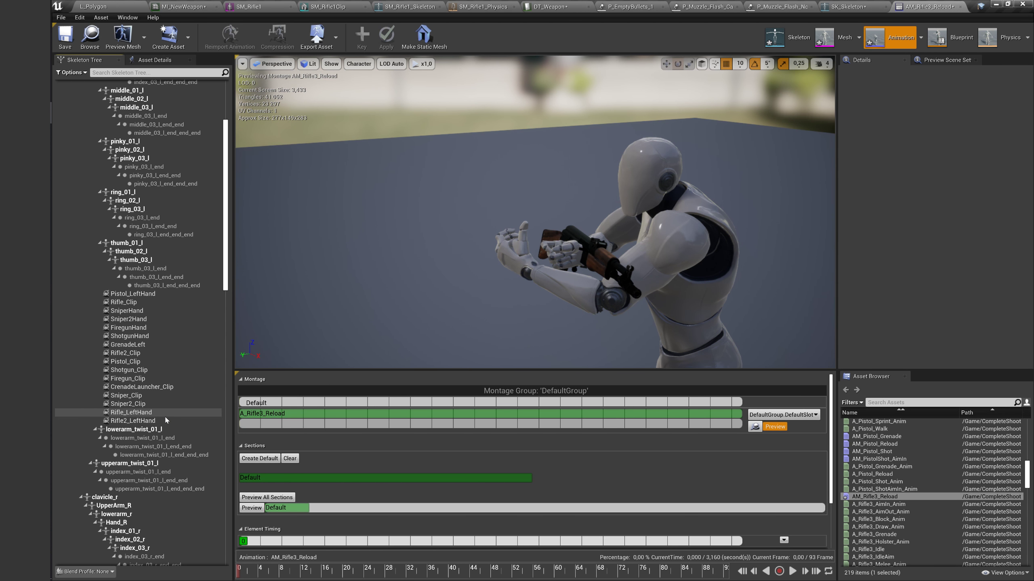
# Move the Rifle3 socket in world space so the rifle sits in the right hand.
pyautogui.scroll(-10, 165, 417)
pyautogui.click(119, 502)
pyautogui.moveTo(410, 355); pyautogui.dragTo(485, 323)
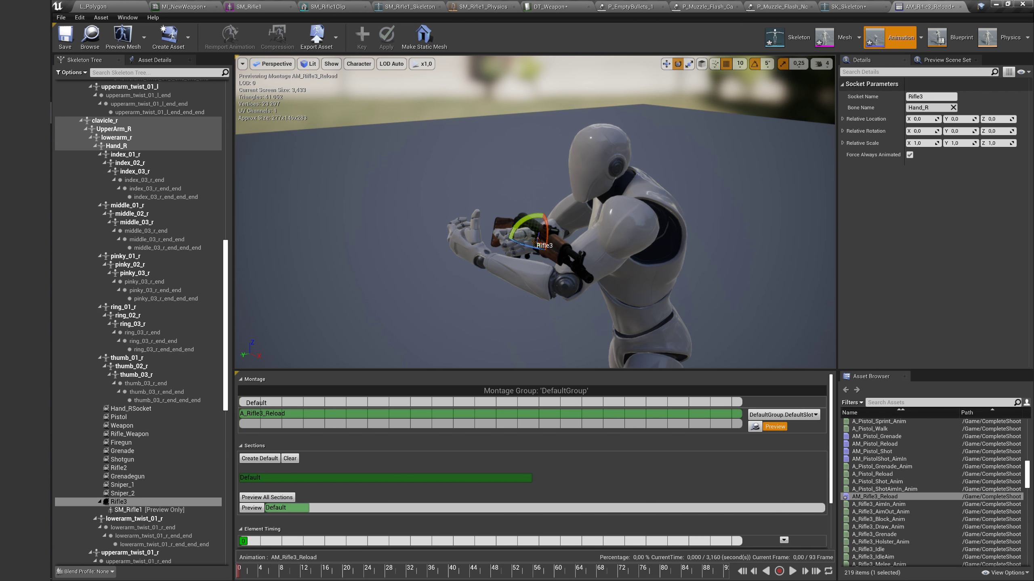
pyautogui.moveTo(537, 250)
pyautogui.mouseDown()
pyautogui.moveTo(517, 257)
pyautogui.moveTo(560, 246)
pyautogui.moveTo(501, 220)
pyautogui.mouseUp()
pyautogui.click(701, 65)
pyautogui.press('w')
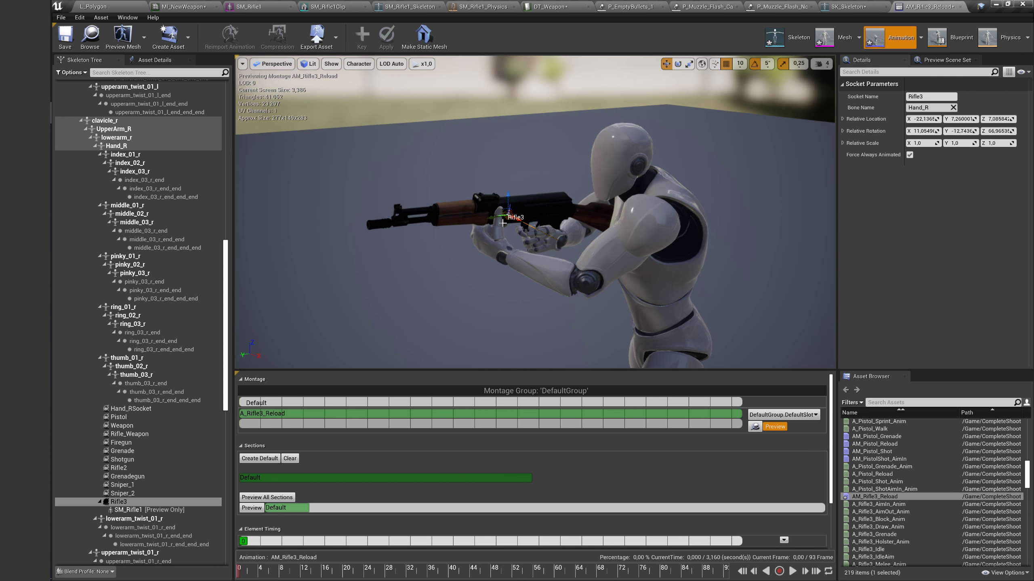
pyautogui.scroll(10, 500, 220)
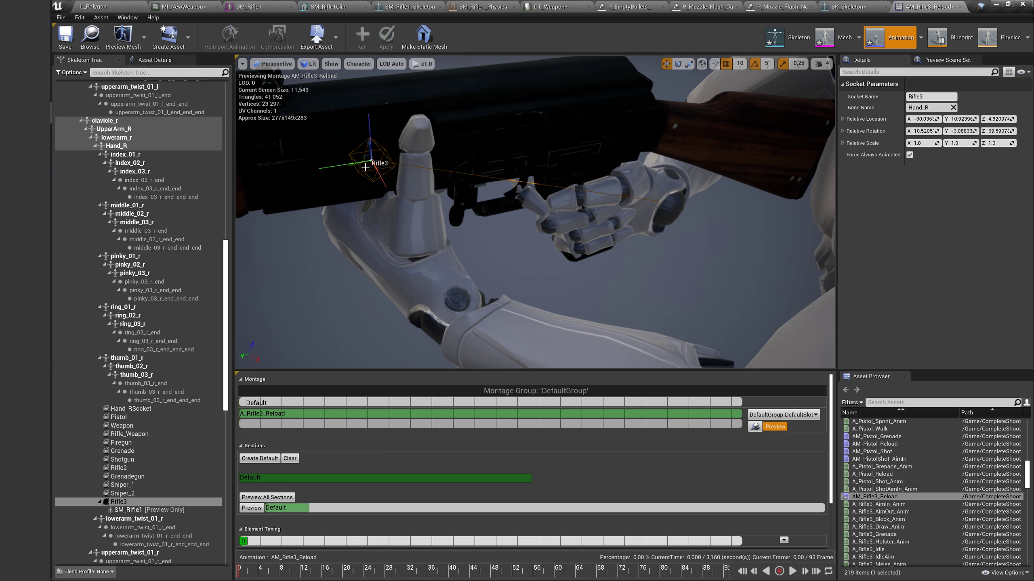
pyautogui.moveTo(362, 164)
pyautogui.mouseDown()
pyautogui.moveTo(389, 172)
pyautogui.moveTo(358, 182)
pyautogui.mouseUp()
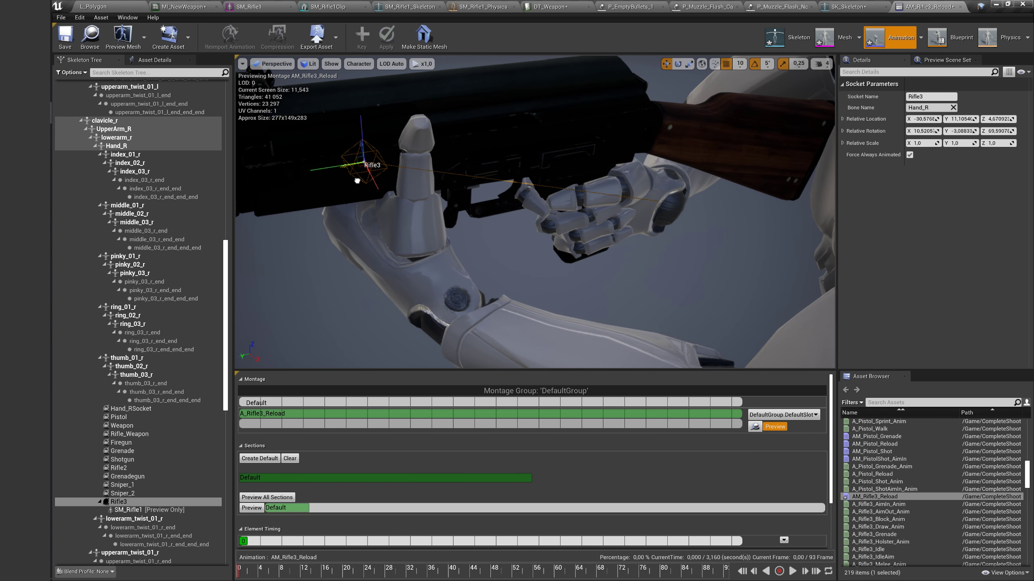
pyautogui.moveTo(358, 181)
pyautogui.mouseDown(button='right')
pyautogui.moveTo(468, 203)
pyautogui.moveTo(562, 183)
pyautogui.mouseUp(button='right')
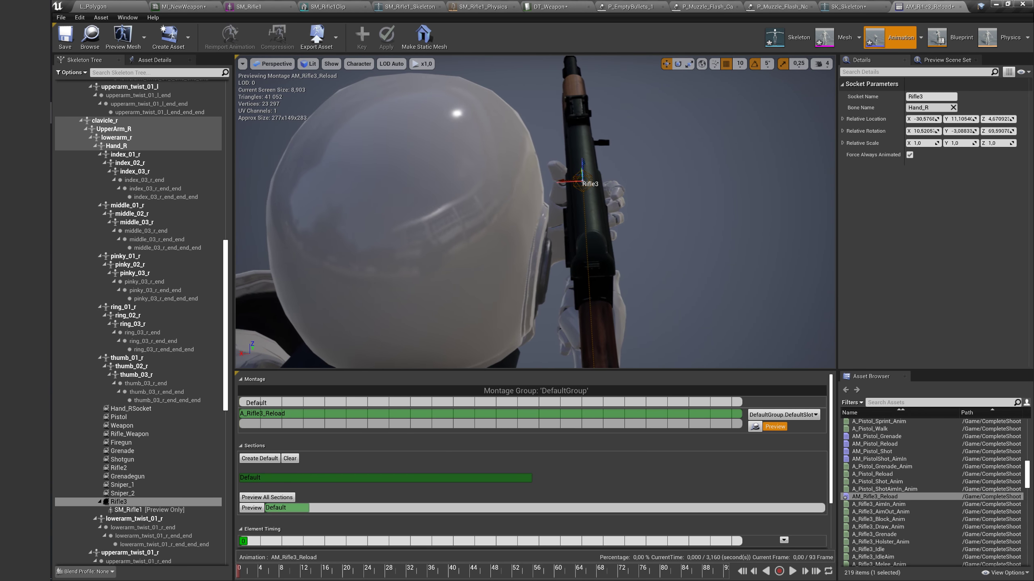
# Scrub the reload animation from a side view to check the grip, comparing the Sniper_2 socket.
pyautogui.click(531, 168)
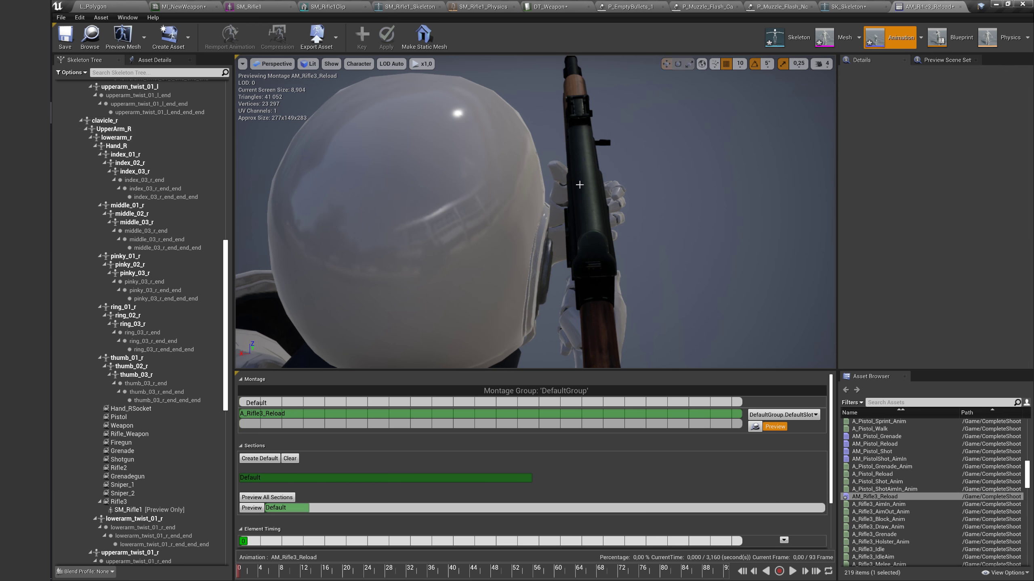
pyautogui.moveTo(532, 168)
pyautogui.mouseDown(button='right')
pyautogui.moveTo(447, 175)
pyautogui.moveTo(448, 228)
pyautogui.mouseUp(button='right')
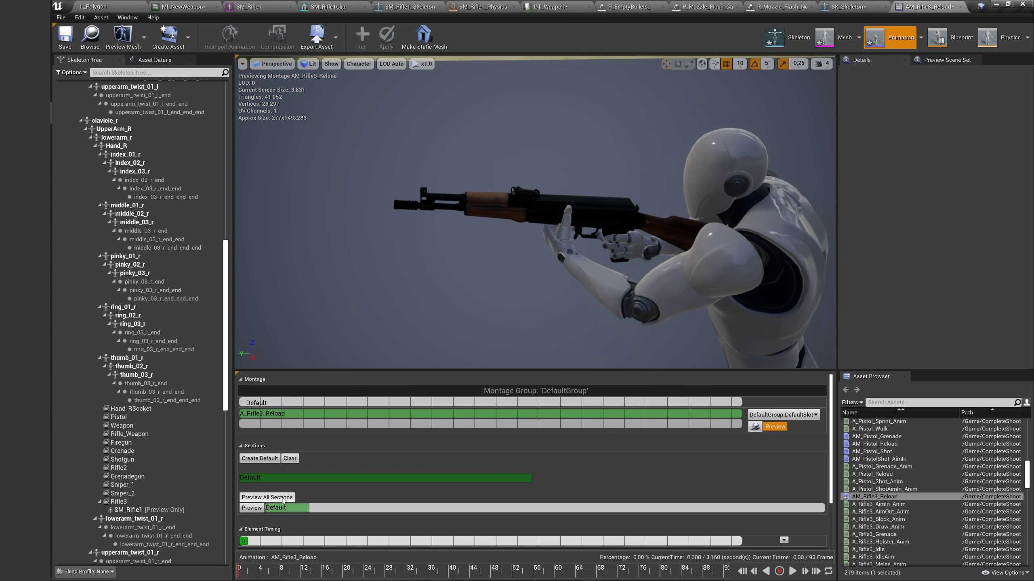
pyautogui.moveTo(241, 571)
pyautogui.mouseDown()
pyautogui.moveTo(328, 574)
pyautogui.moveTo(273, 573)
pyautogui.mouseUp()
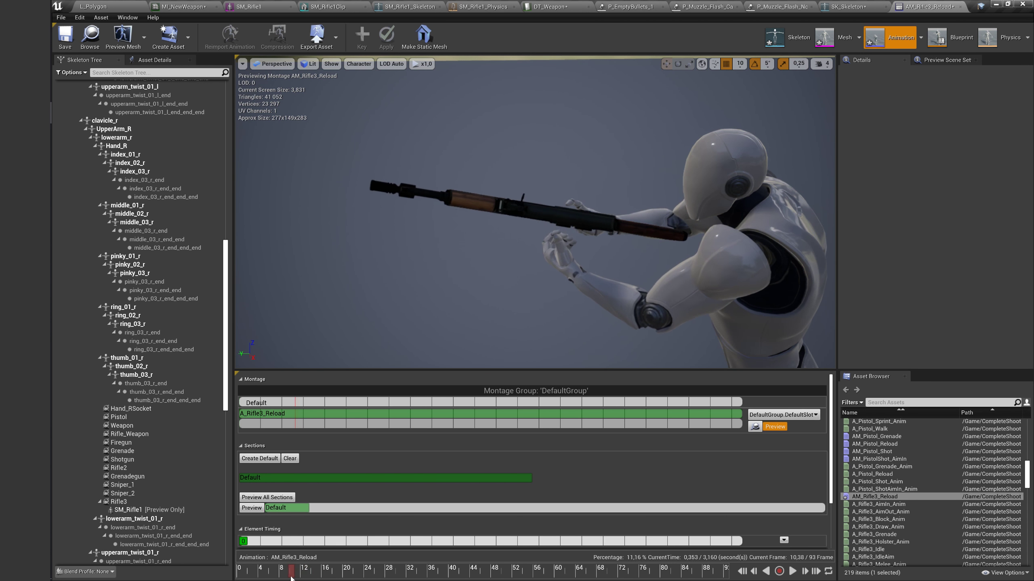
pyautogui.scroll(-3, 153, 451)
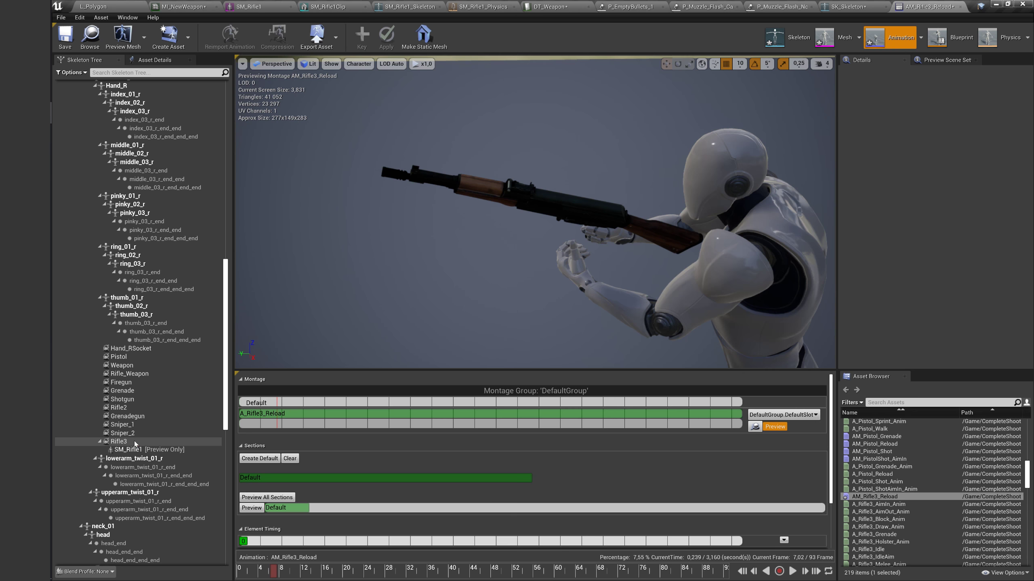
pyautogui.doubleClick(122, 442)
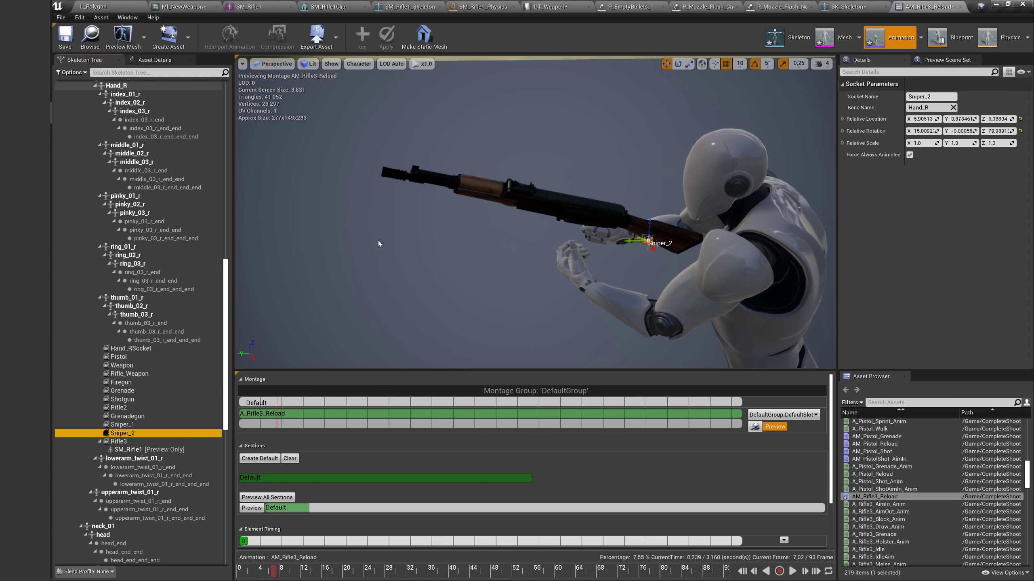
pyautogui.click(548, 6)
# Scroll through the W_Rifle_3 row's settings in the DT_Weapon Row Editor.
pyautogui.scroll(10, 458, 451)
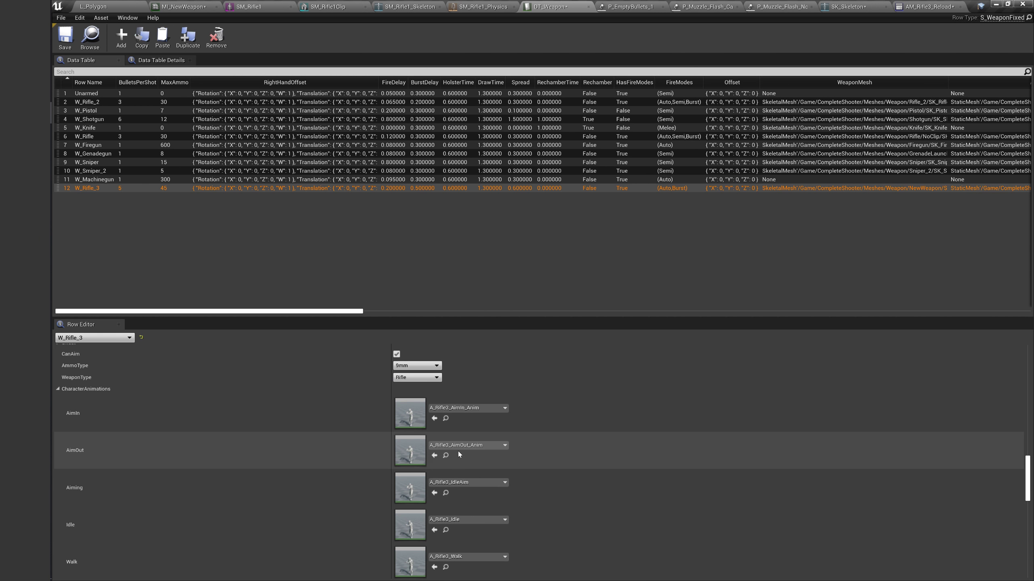
pyautogui.scroll(2, 456, 452)
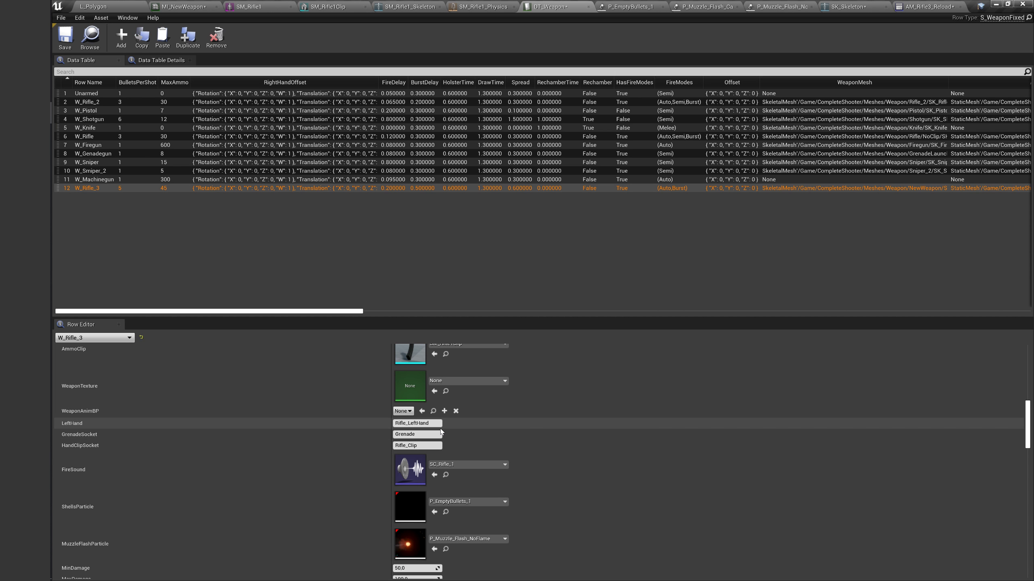
pyautogui.scroll(10, 436, 433)
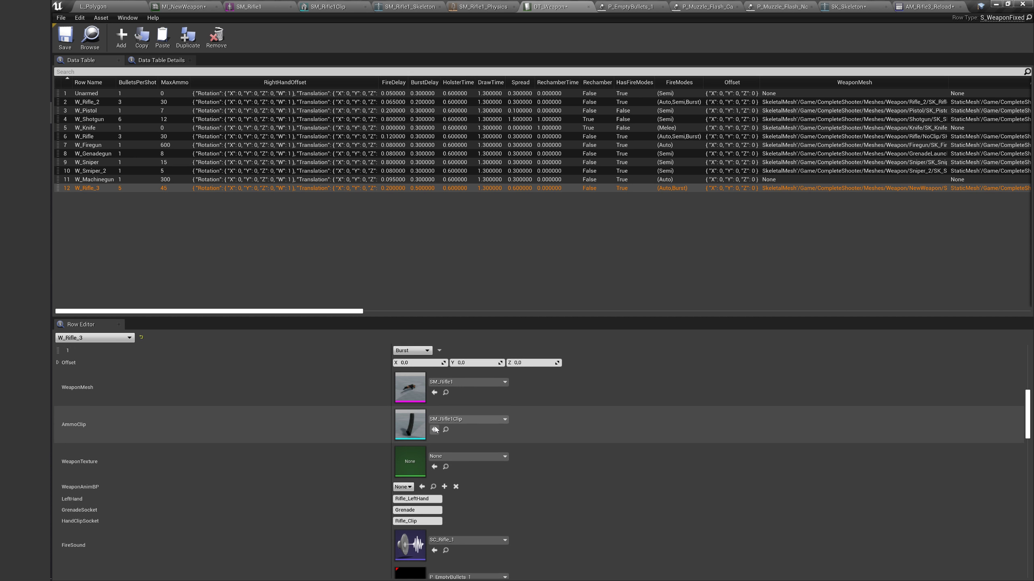
pyautogui.scroll(-4, 436, 430)
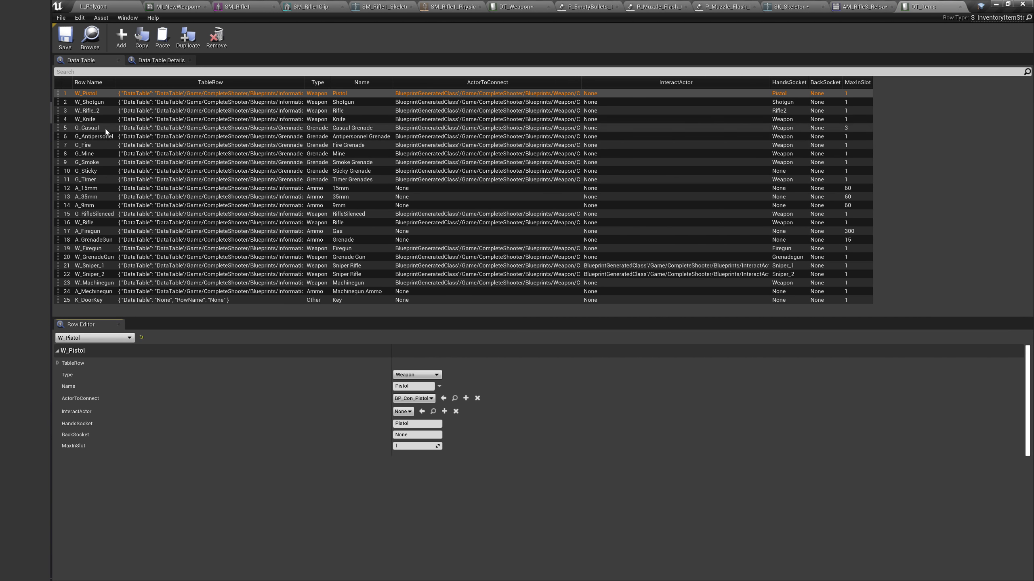
# Duplicate the W_Rifle_2 row as W_Rifle_3 and set its Name to Rifle3.
pyautogui.click(98, 110)
pyautogui.rightClick(96, 114)
pyautogui.click(187, 36)
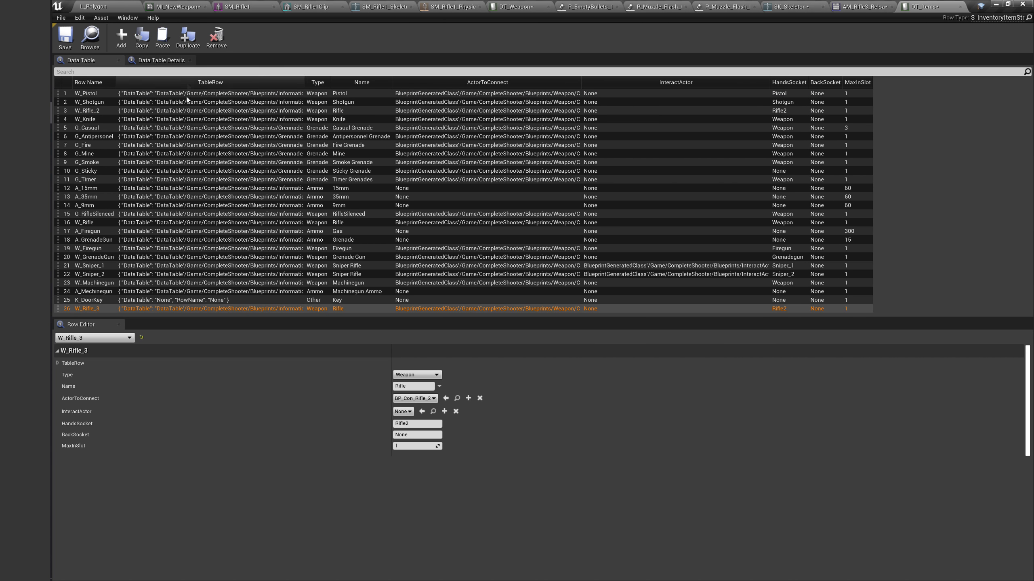
pyautogui.click(424, 386)
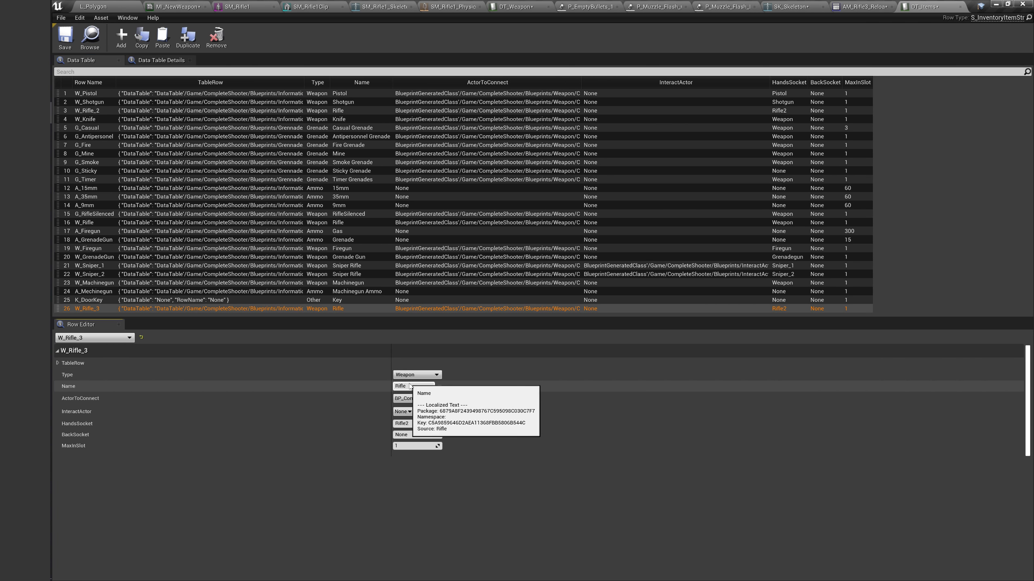
pyautogui.write('3')
pyautogui.click(424, 375)
# Link the new item's TableRow Row Name to the W_Rifle_3 weapon row.
pyautogui.click(411, 380)
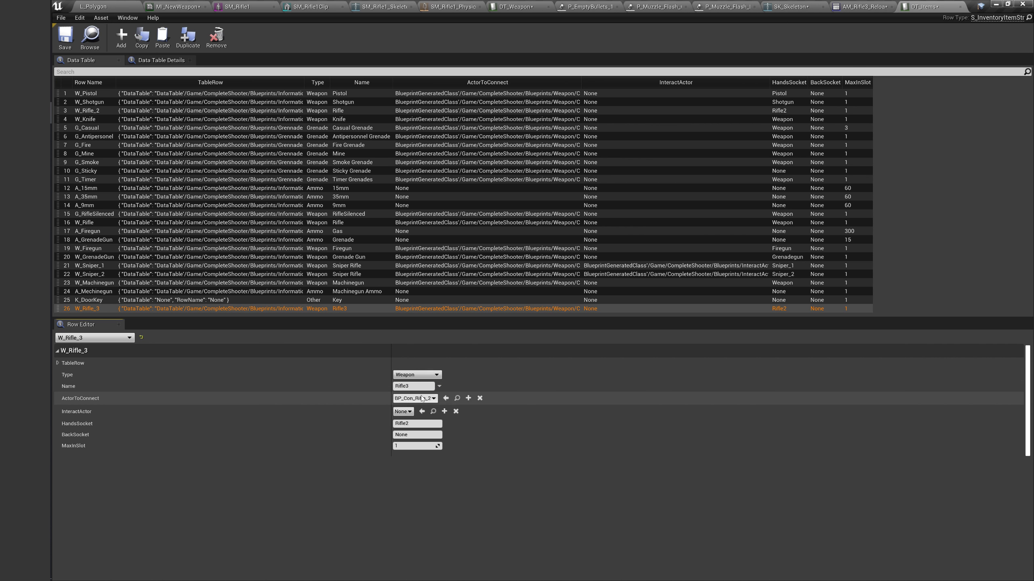
pyautogui.click(57, 363)
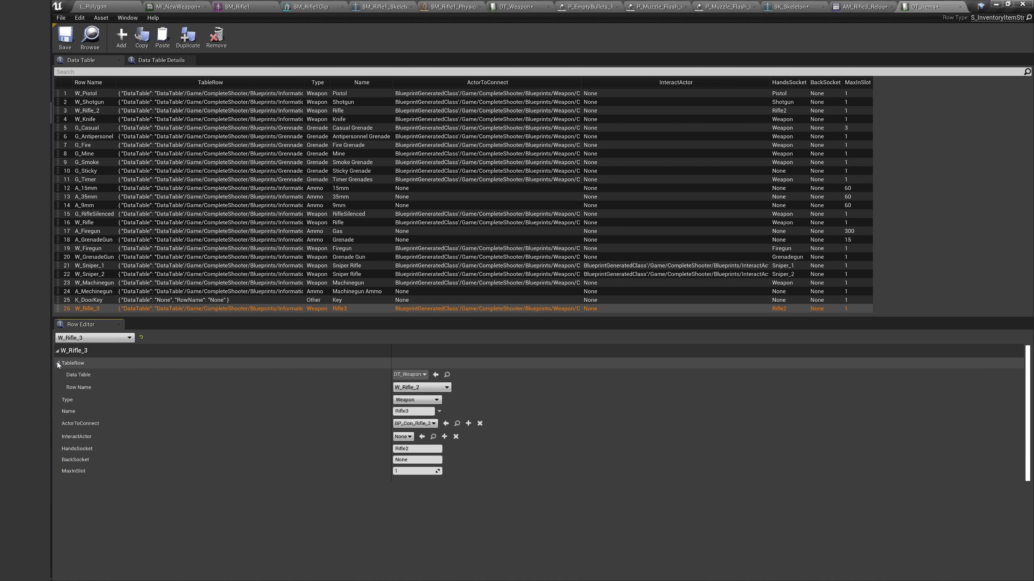
pyautogui.click(411, 388)
pyautogui.click(407, 458)
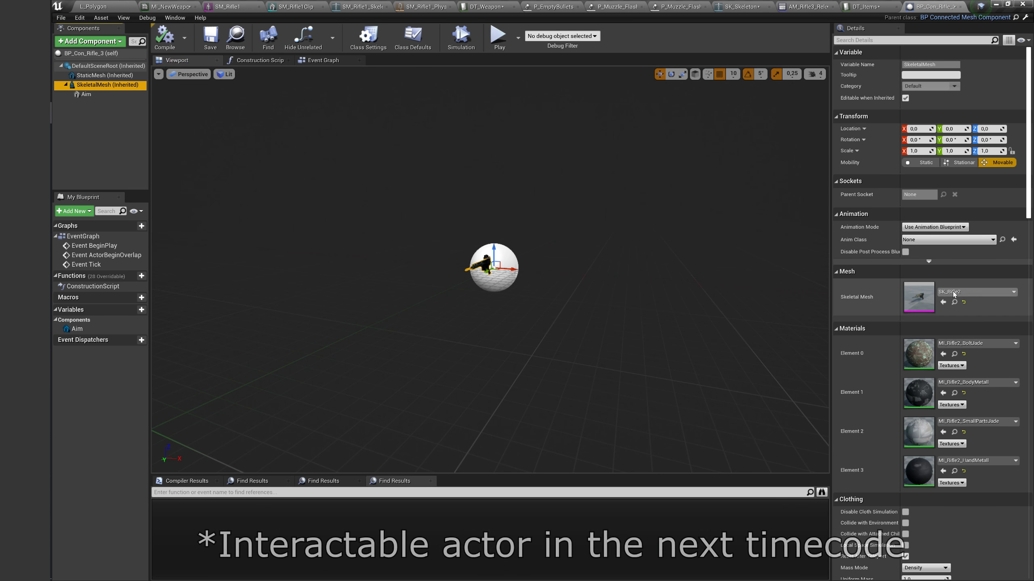
# Set BP_Con_Rifle_3's Skeletal Mesh to SM_Rifle1.
pyautogui.click(953, 291)
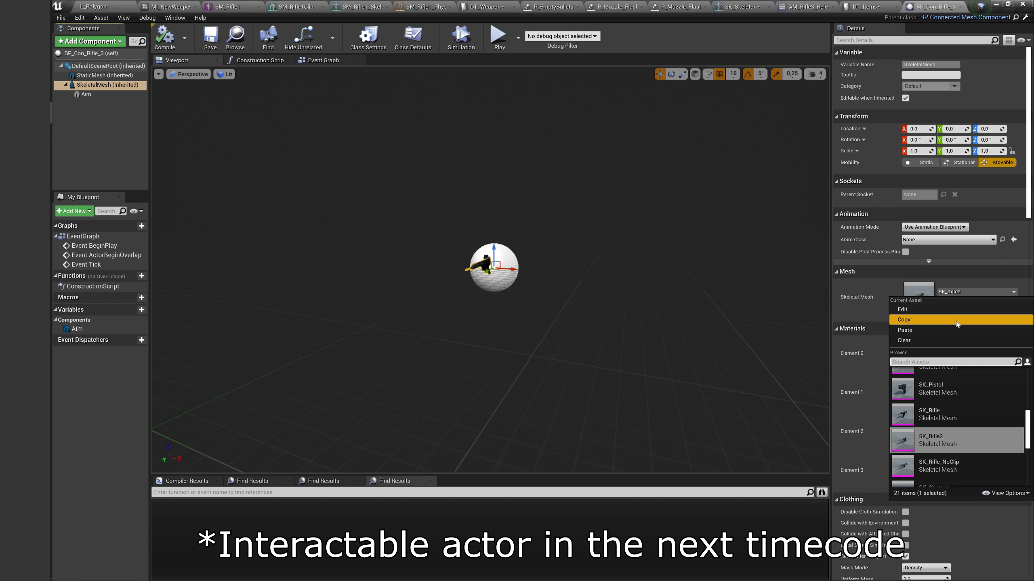
pyautogui.write('S')
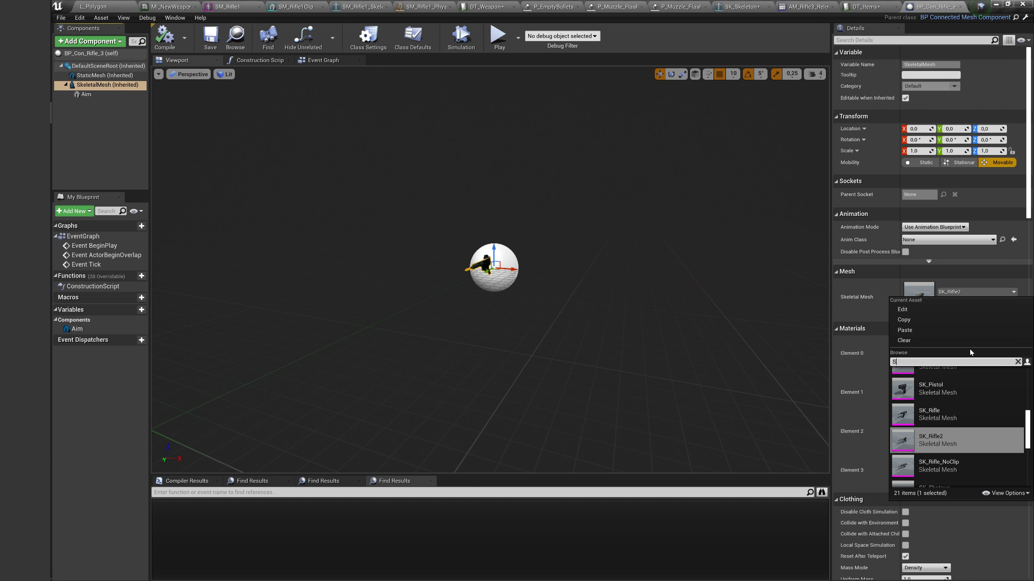
pyautogui.write('M_Rif')
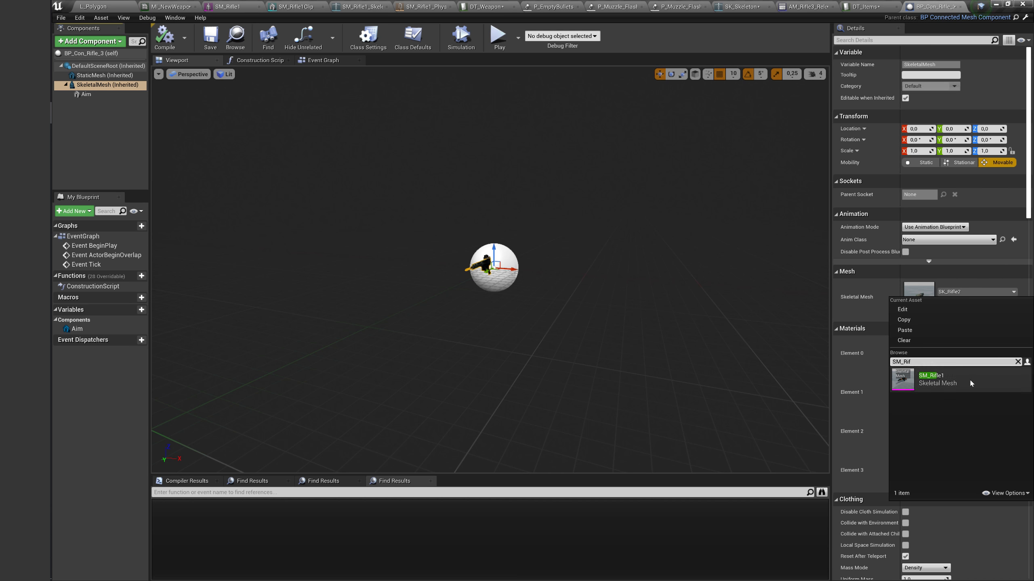
pyautogui.click(969, 378)
pyautogui.scroll(5, 553, 321)
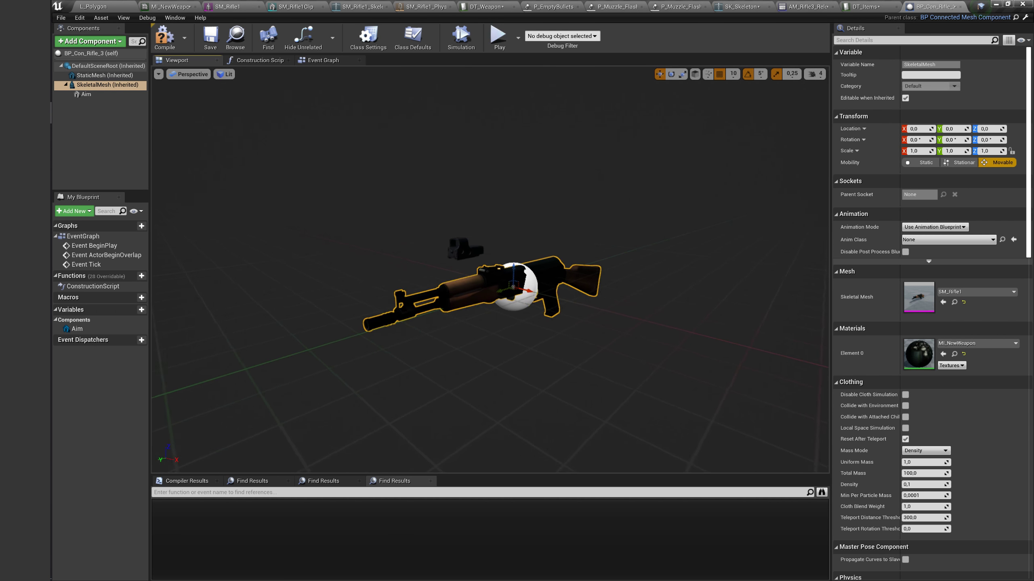
# With grid snap set to 1, lower the Aim holo sight flush onto the rifle's receiver.
pyautogui.click(86, 94)
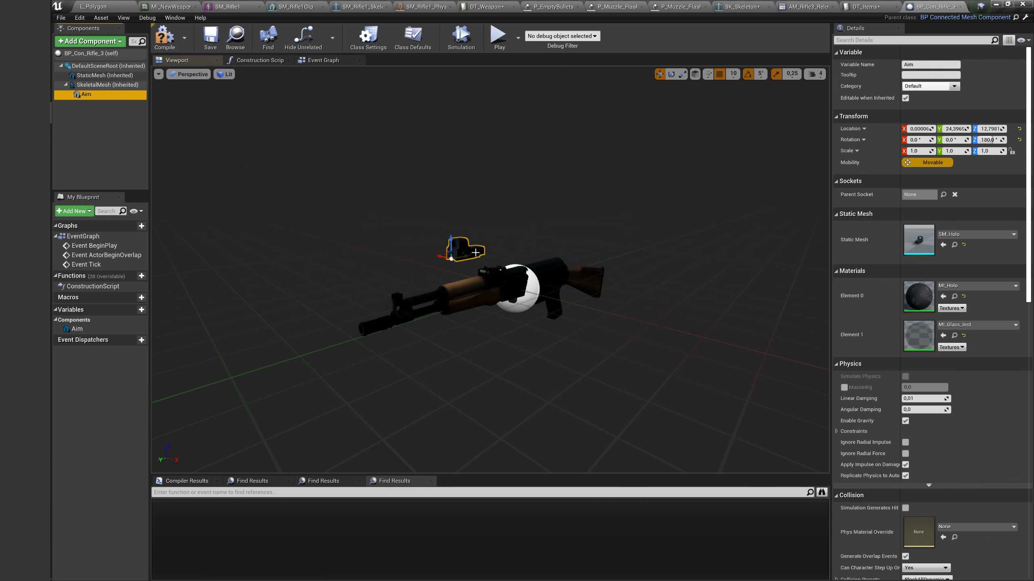
pyautogui.moveTo(463, 257)
pyautogui.mouseDown()
pyautogui.moveTo(508, 252)
pyautogui.moveTo(507, 236)
pyautogui.mouseUp()
pyautogui.click(733, 74)
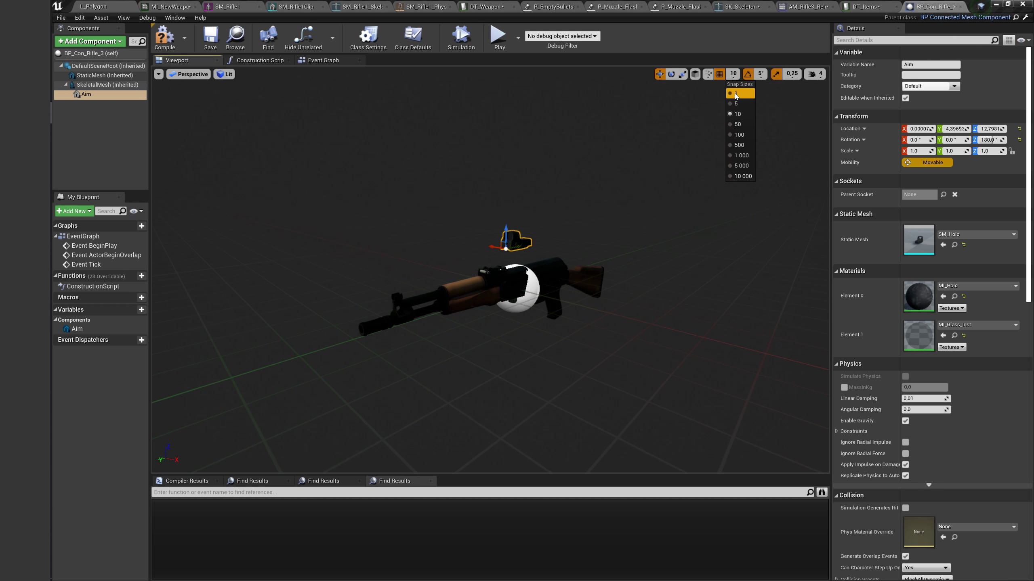
pyautogui.click(737, 92)
pyautogui.scroll(5, 506, 237)
pyautogui.moveTo(554, 191); pyautogui.dragTo(555, 228)
pyautogui.moveTo(554, 228)
pyautogui.mouseDown(button='right')
pyautogui.moveTo(468, 232)
pyautogui.moveTo(622, 238)
pyautogui.mouseUp(button='right')
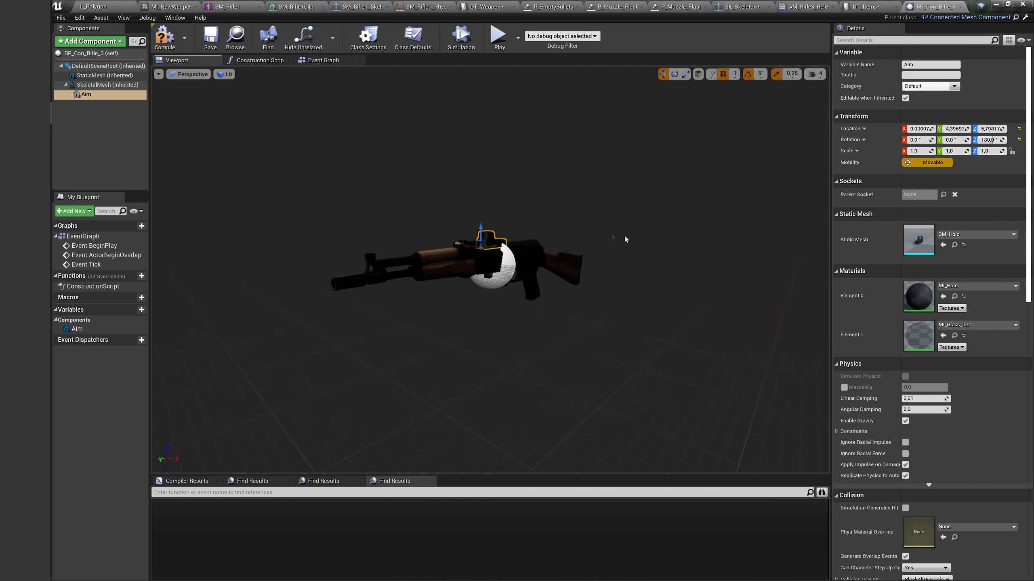
# Duplicate the Aim sight component and name the copy S.
pyautogui.hotkey('ctrl', 'w')
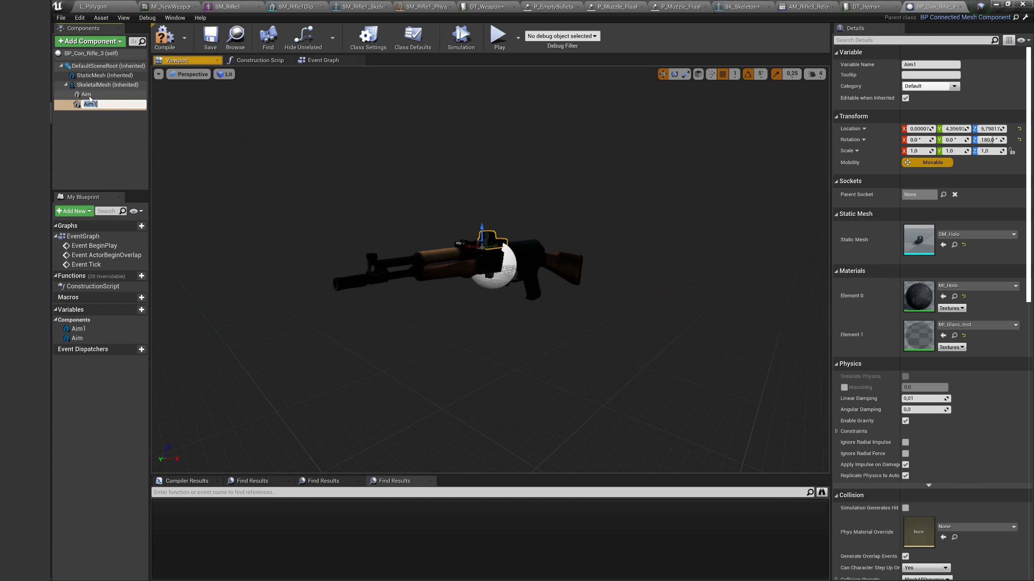
pyautogui.write('S')
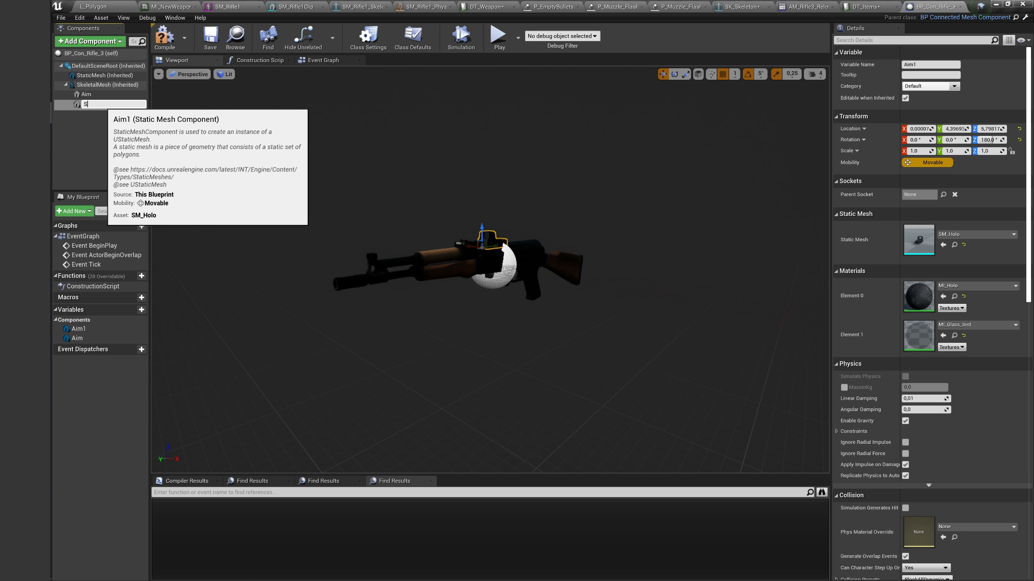
pyautogui.press('Return')
# Set the S component's Static Mesh to SM_Grip from the mesh list.
pyautogui.click(951, 236)
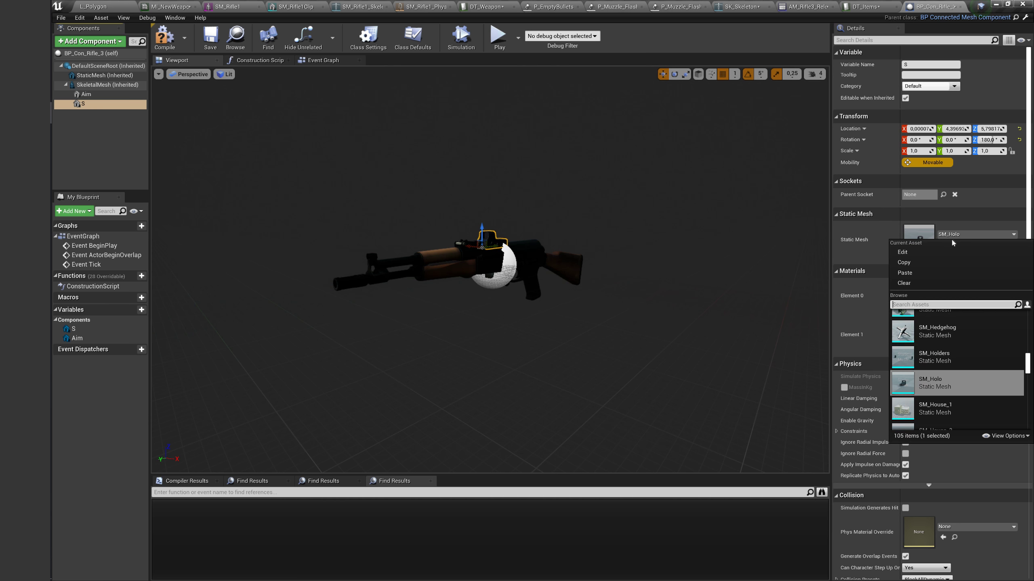
pyautogui.write('sile')
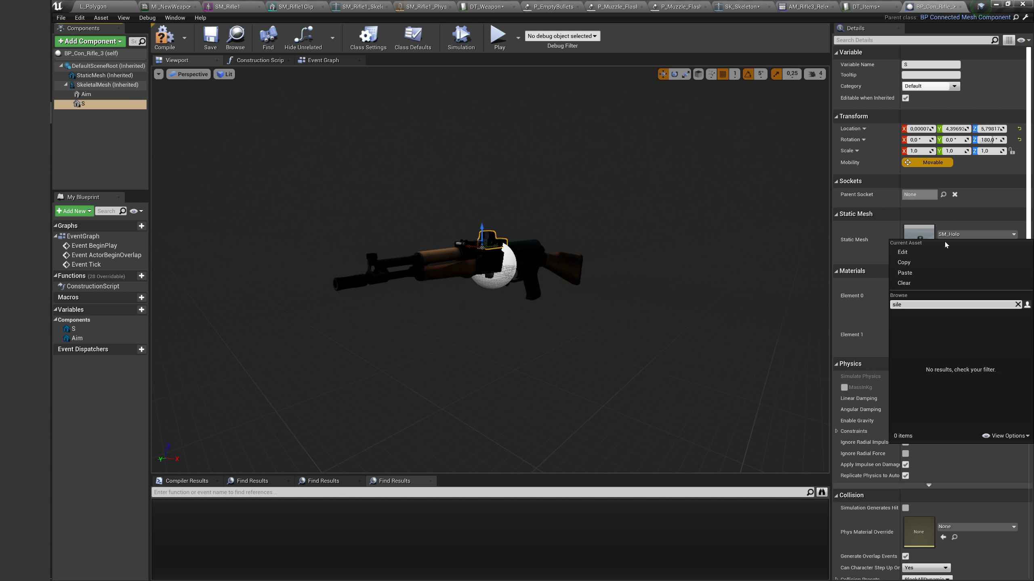
pyautogui.press('BackSpace')
pyautogui.press('BackSpace')
pyautogui.press('BackSpace')
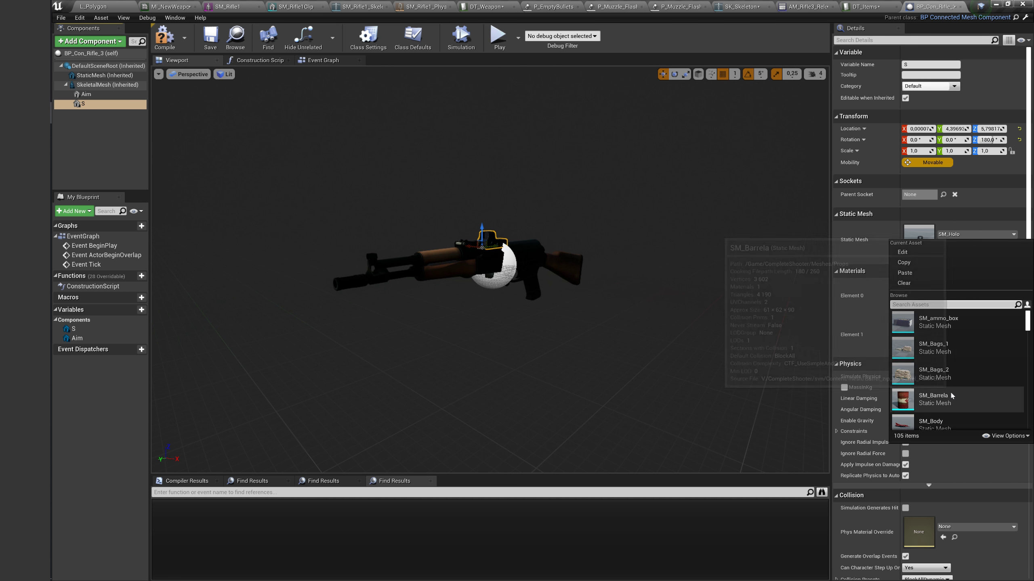
pyautogui.scroll(-2, 934, 363)
pyautogui.scroll(-2, 932, 357)
pyautogui.scroll(-2, 928, 356)
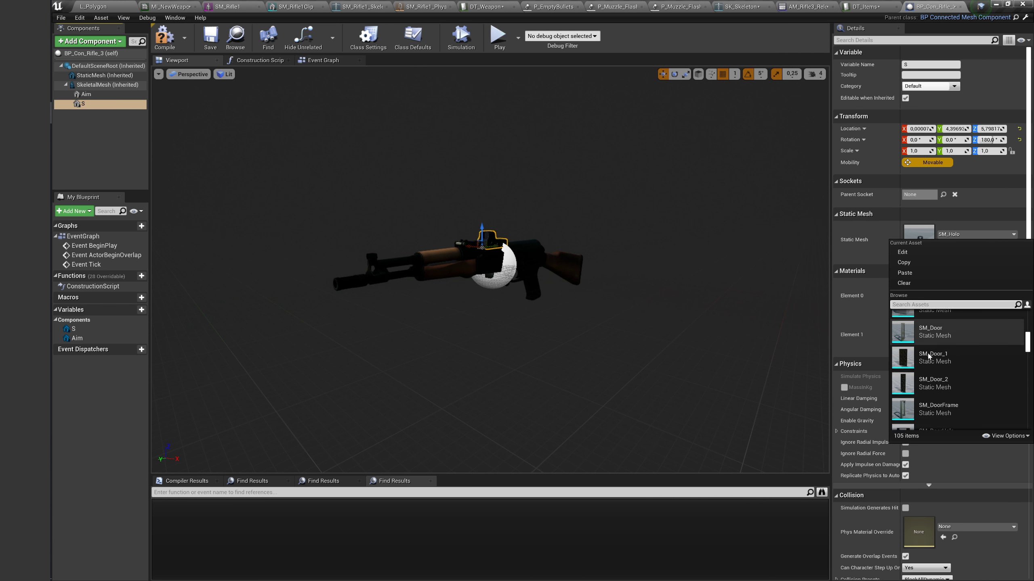
pyautogui.scroll(-2, 928, 355)
pyautogui.scroll(-2, 927, 354)
pyautogui.scroll(-2, 927, 354)
pyautogui.scroll(-2, 928, 354)
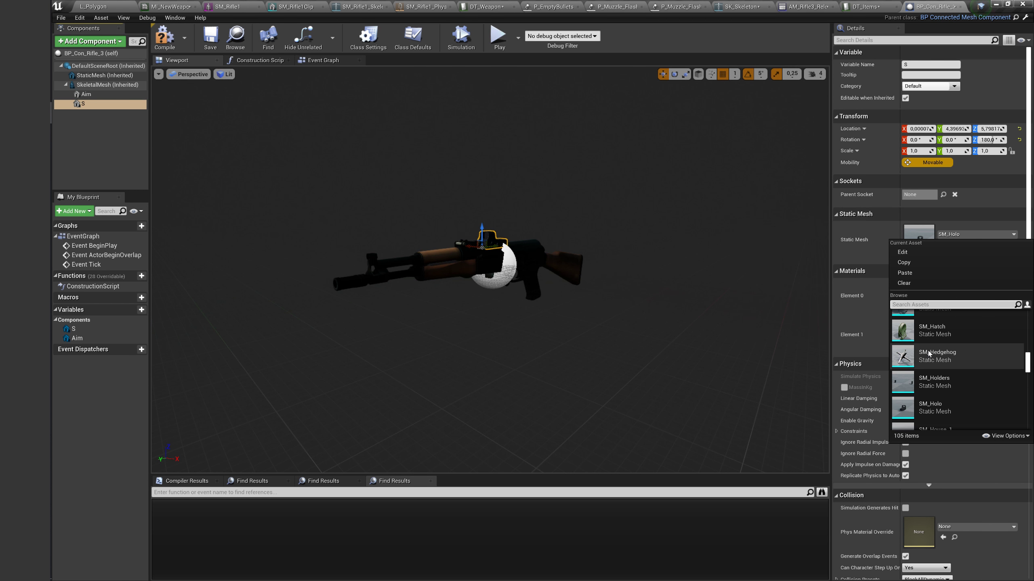
pyautogui.scroll(2, 928, 354)
pyautogui.scroll(-5, 940, 369)
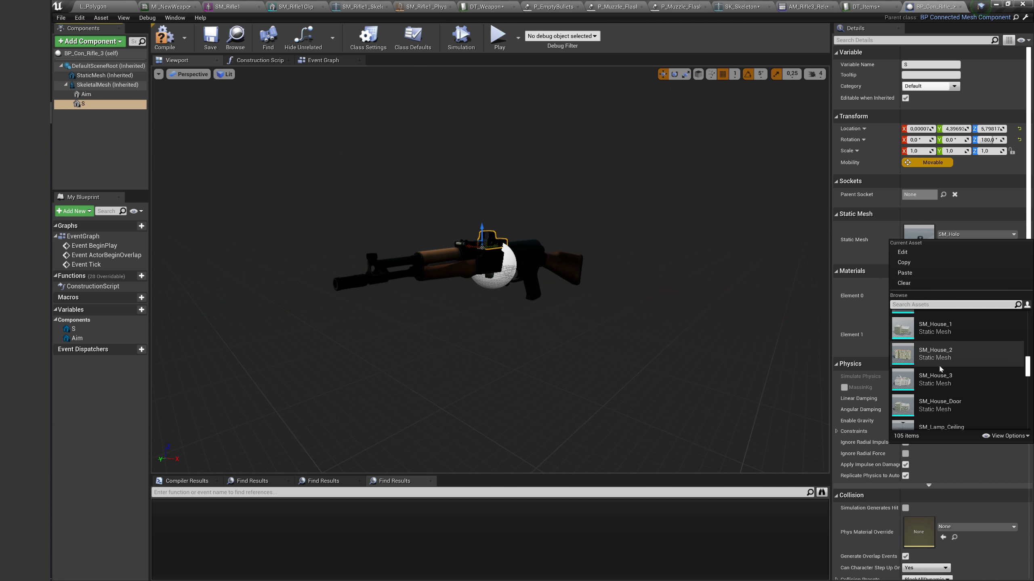
pyautogui.scroll(-5, 940, 369)
pyautogui.scroll(-5, 940, 368)
pyautogui.scroll(-5, 940, 369)
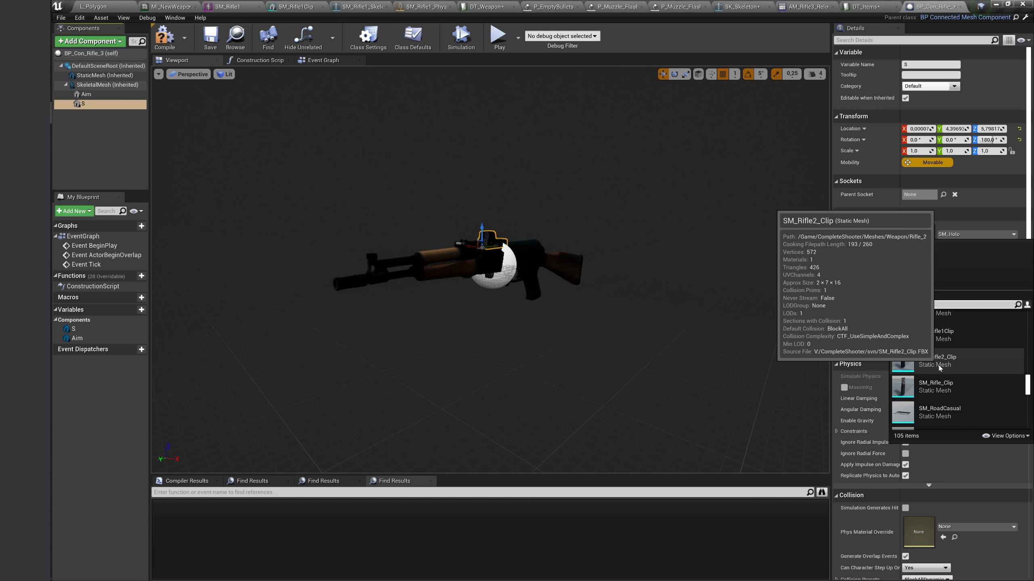
pyautogui.scroll(-3, 938, 365)
pyautogui.scroll(-3, 932, 353)
pyautogui.scroll(-3, 932, 353)
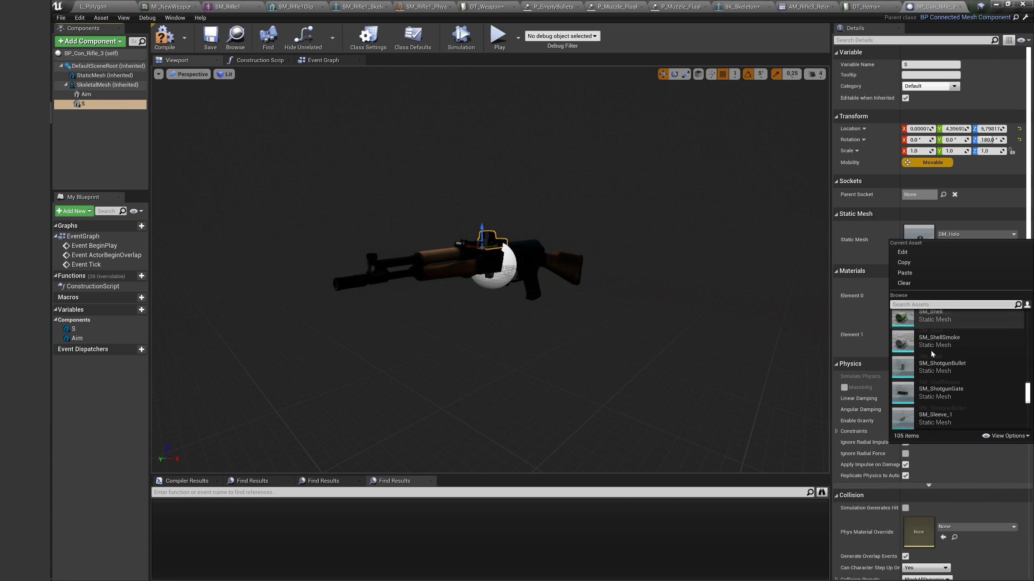
pyautogui.scroll(-3, 931, 352)
pyautogui.scroll(-3, 931, 353)
pyautogui.scroll(-3, 932, 352)
pyautogui.scroll(-2, 932, 353)
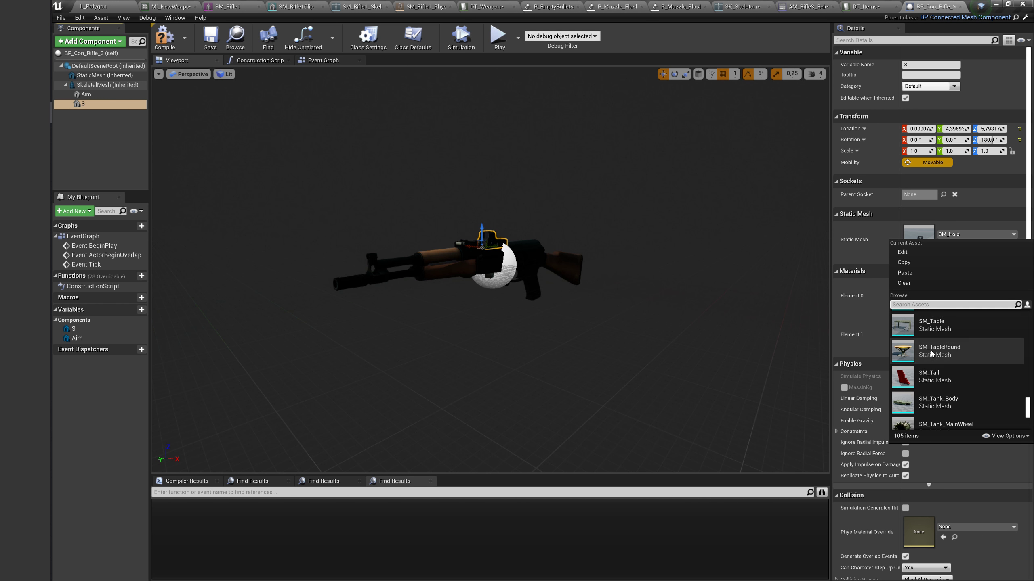
pyautogui.scroll(-2, 931, 352)
pyautogui.scroll(-2, 930, 353)
pyautogui.scroll(-2, 929, 354)
pyautogui.scroll(2, 928, 353)
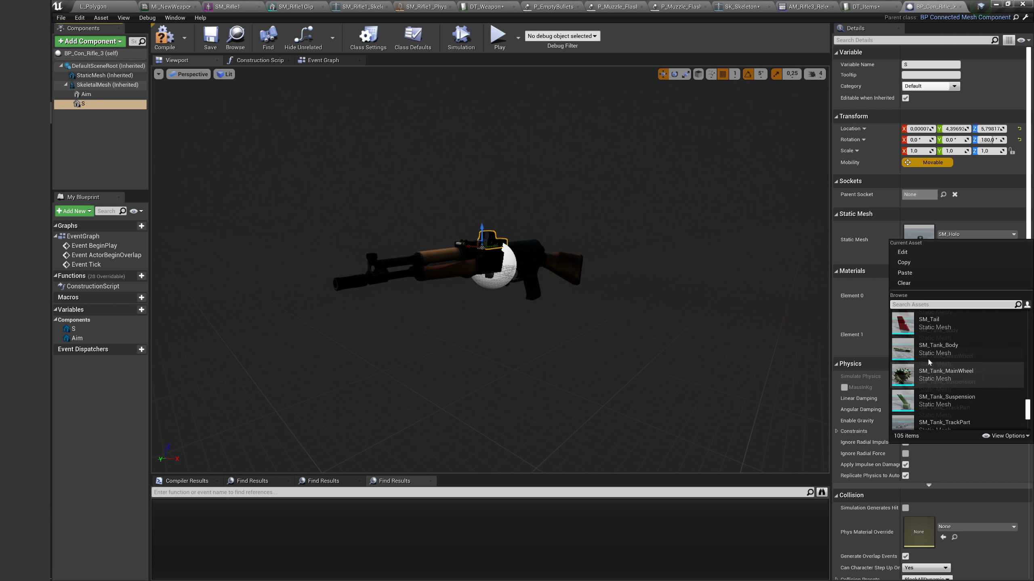
pyautogui.scroll(2, 929, 366)
pyautogui.scroll(2, 929, 383)
pyautogui.scroll(2, 929, 397)
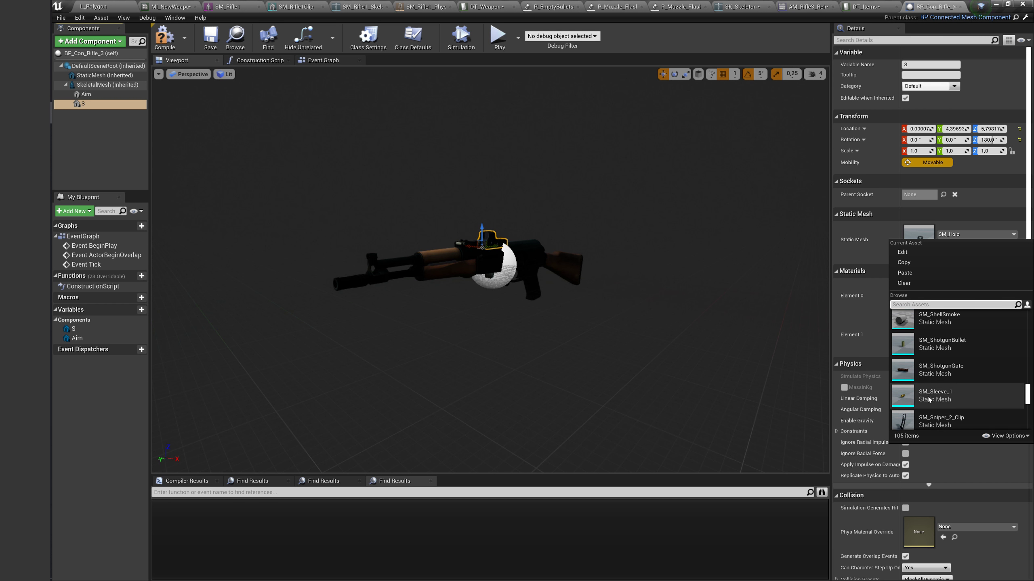
pyautogui.scroll(2, 929, 398)
pyautogui.scroll(2, 927, 395)
pyautogui.scroll(2, 927, 395)
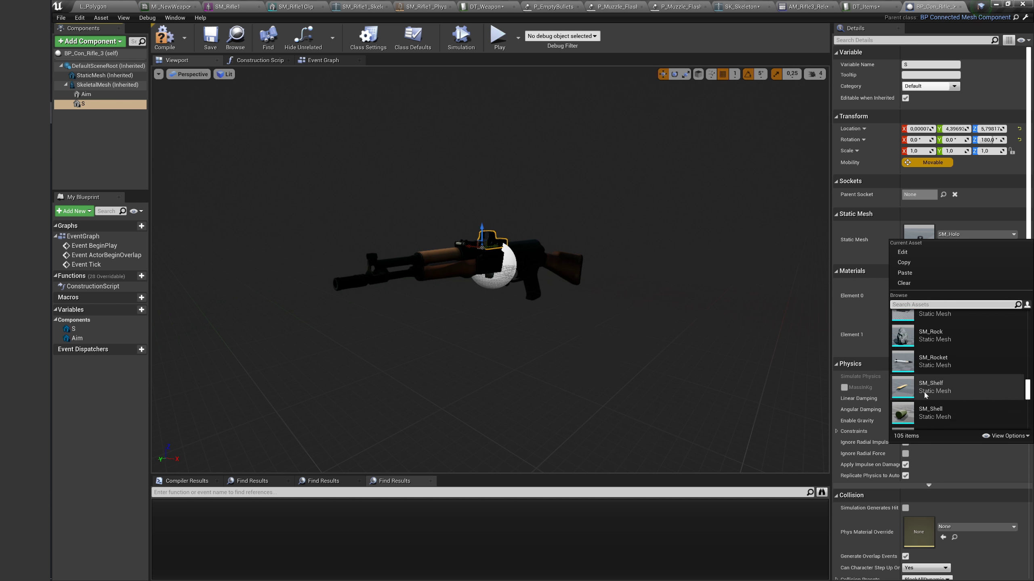
pyautogui.scroll(2, 925, 395)
pyautogui.scroll(2, 924, 395)
pyautogui.scroll(2, 923, 395)
pyautogui.scroll(2, 924, 395)
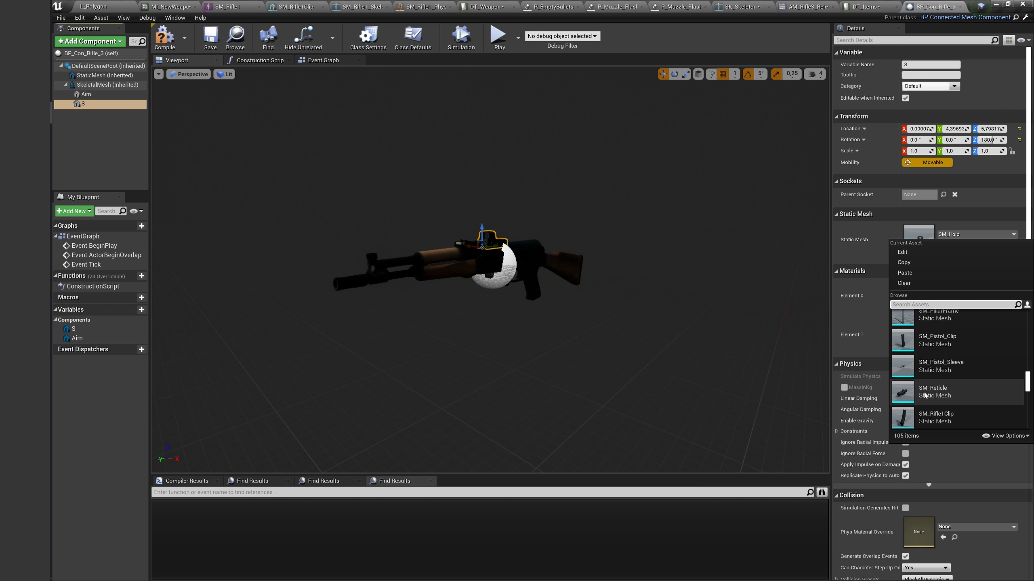
pyautogui.scroll(2, 924, 394)
pyautogui.scroll(1, 924, 394)
pyautogui.scroll(1, 923, 394)
pyautogui.scroll(1, 924, 394)
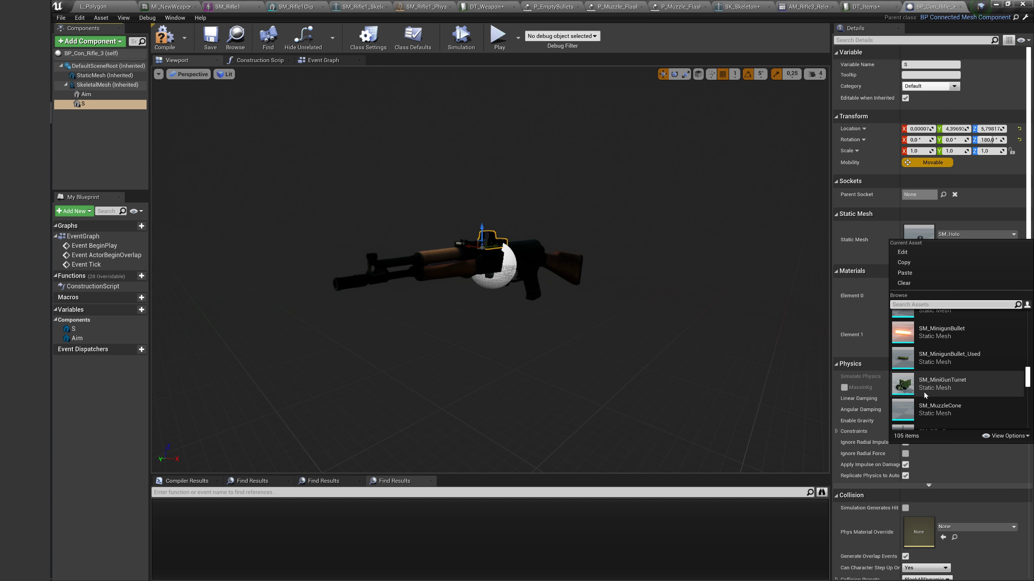
pyautogui.scroll(1, 923, 394)
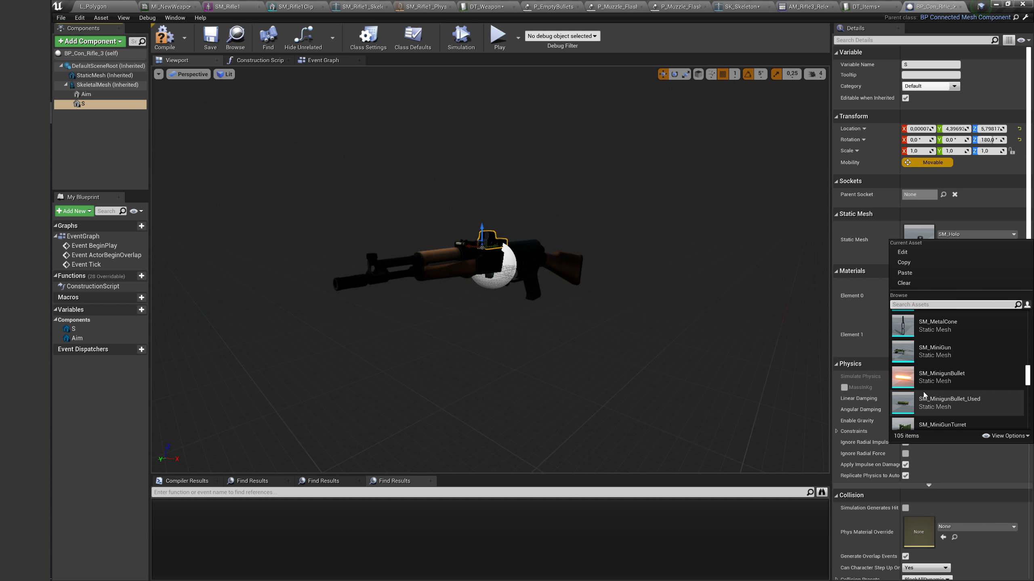
pyautogui.scroll(1, 923, 395)
pyautogui.scroll(1, 923, 395)
pyautogui.scroll(1, 923, 395)
pyautogui.scroll(1, 922, 394)
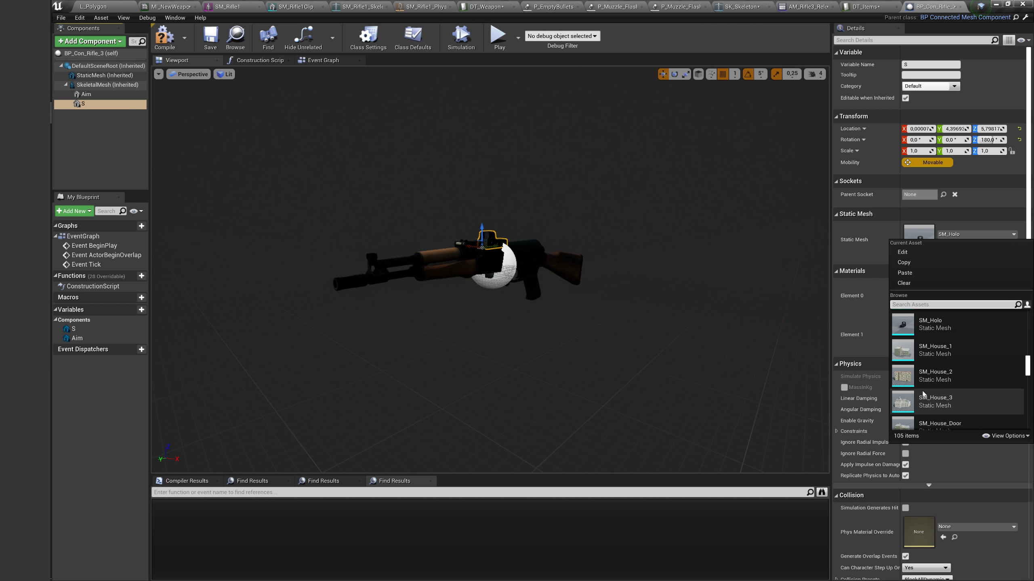
pyautogui.scroll(1, 922, 394)
pyautogui.scroll(1, 922, 394)
pyautogui.scroll(1, 922, 394)
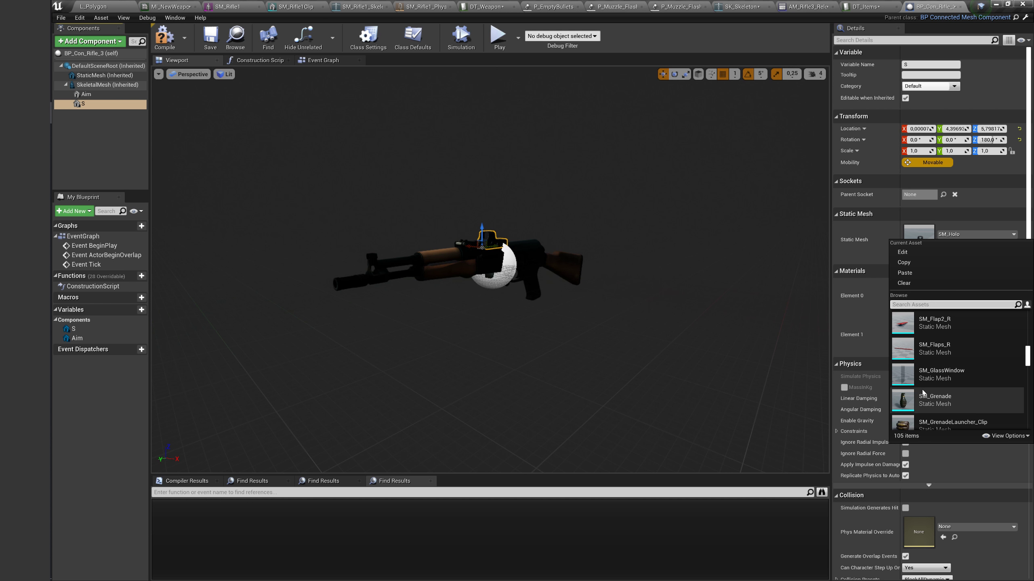
pyautogui.scroll(-1, 922, 395)
pyautogui.scroll(-1, 923, 394)
pyautogui.scroll(-1, 922, 394)
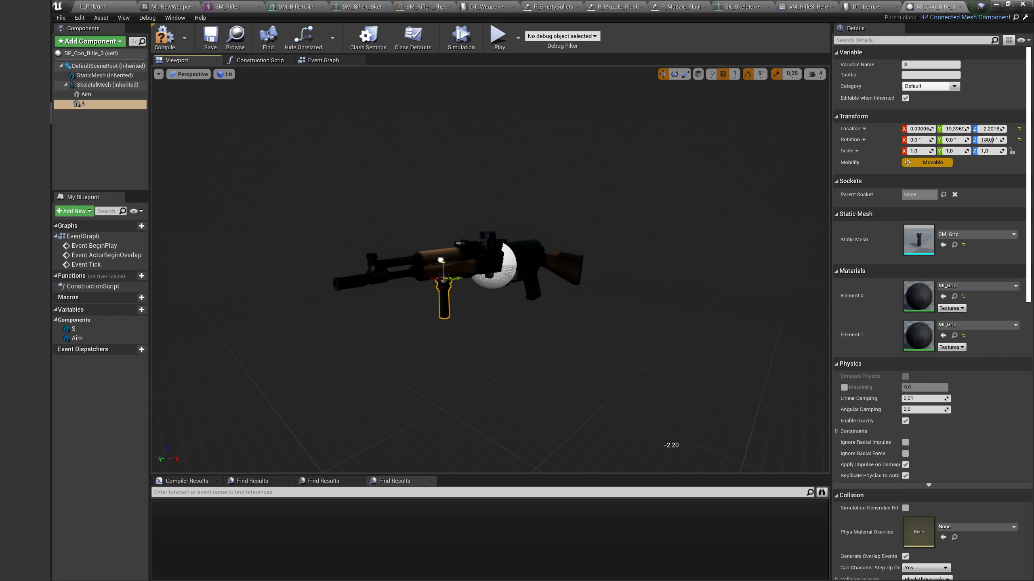
# Check the grip up close beneath the handguard, then compile and save BP_Con_Rifle_3.
pyautogui.moveTo(468, 267); pyautogui.dragTo(467, 229)
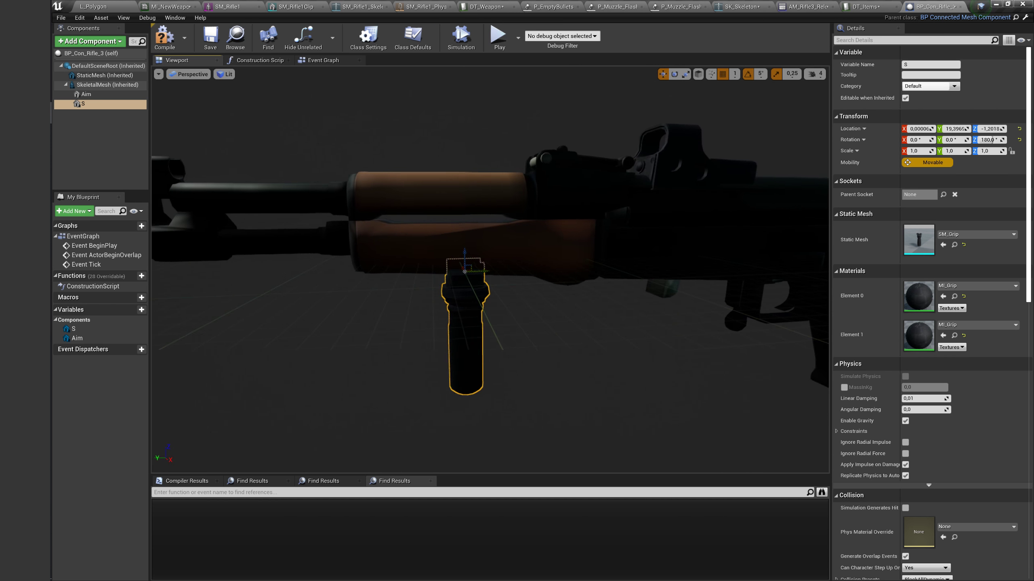
pyautogui.scroll(-2, 206, 94)
pyautogui.scroll(-2, 207, 95)
pyautogui.scroll(-2, 207, 95)
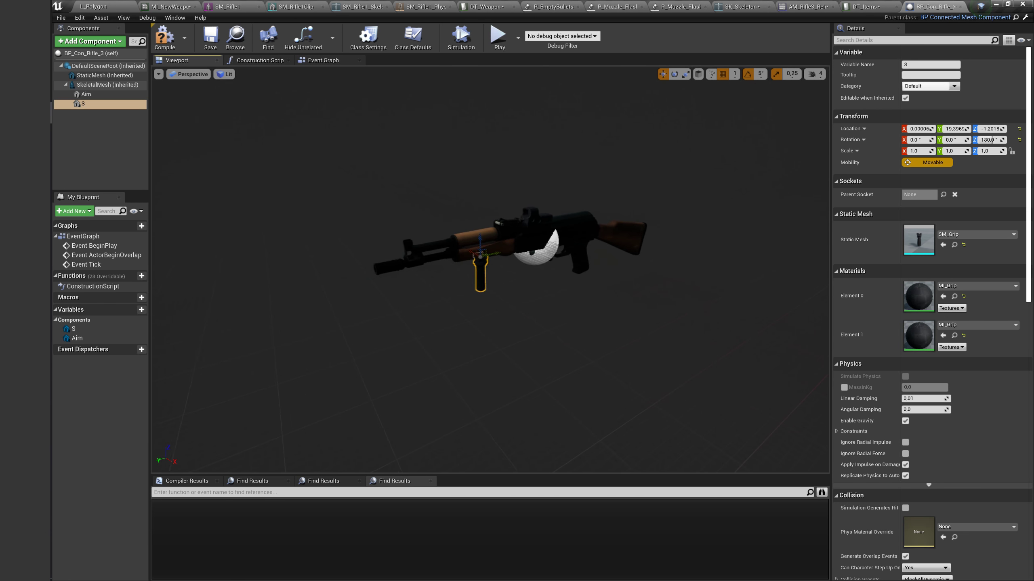
pyautogui.click(165, 36)
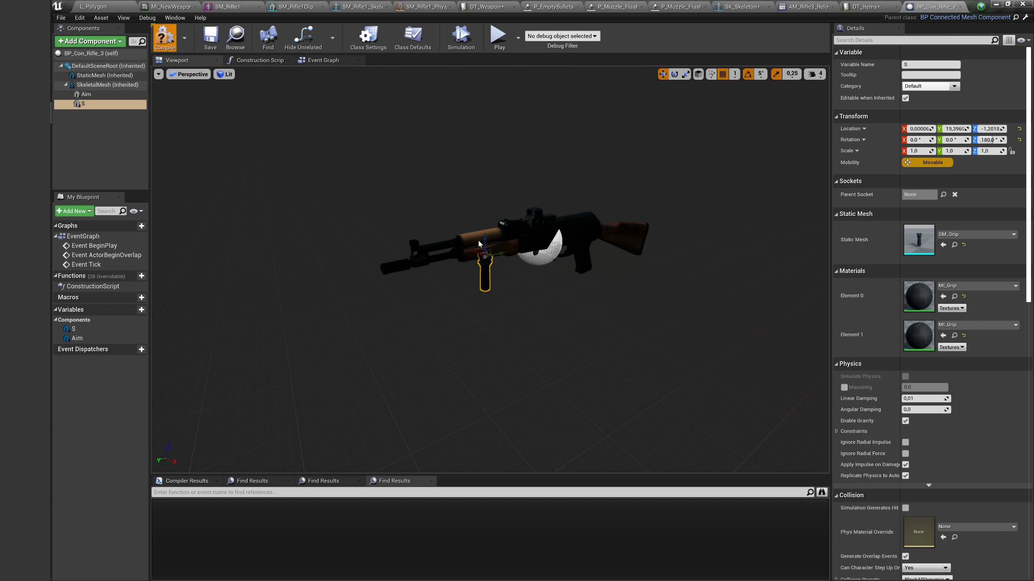
pyautogui.click(211, 36)
pyautogui.moveTo(378, 195); pyautogui.dragTo(346, 182)
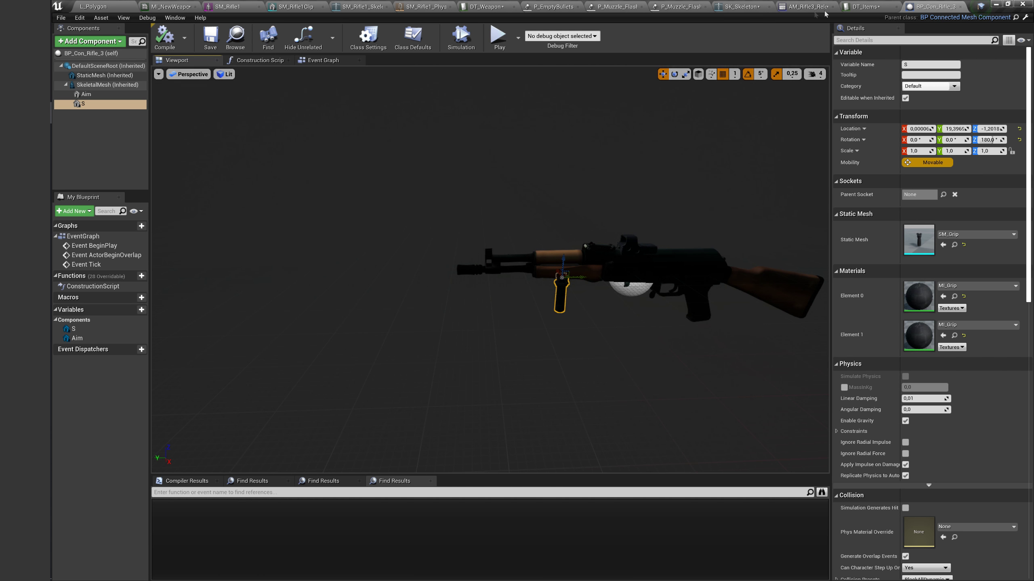
# Set W_Rifle_3's ActorToConnect in DT_Items to BP_Con_Rifle_3, comparing with W_Sniper_2's row.
pyautogui.click(863, 6)
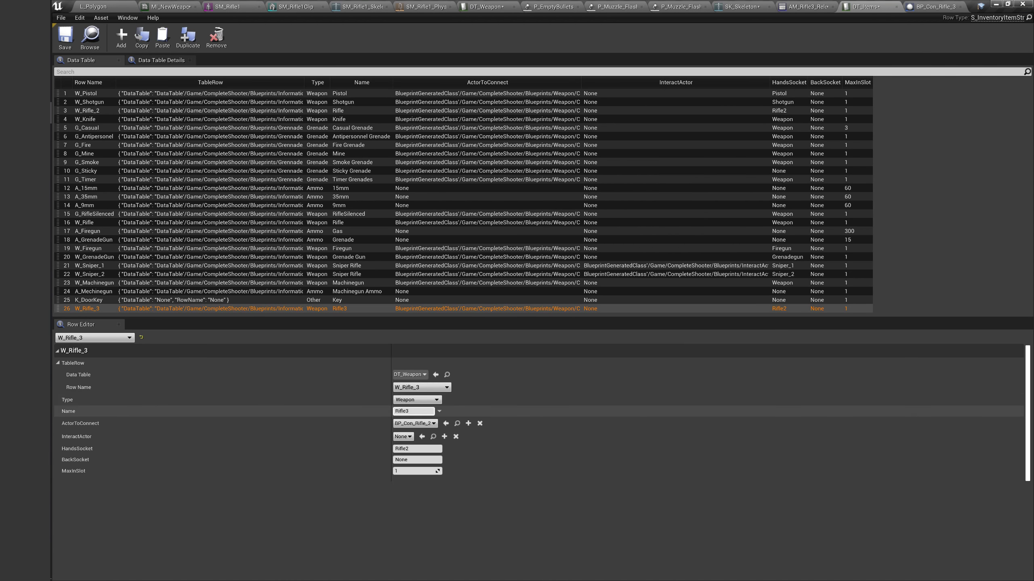
pyautogui.click(418, 425)
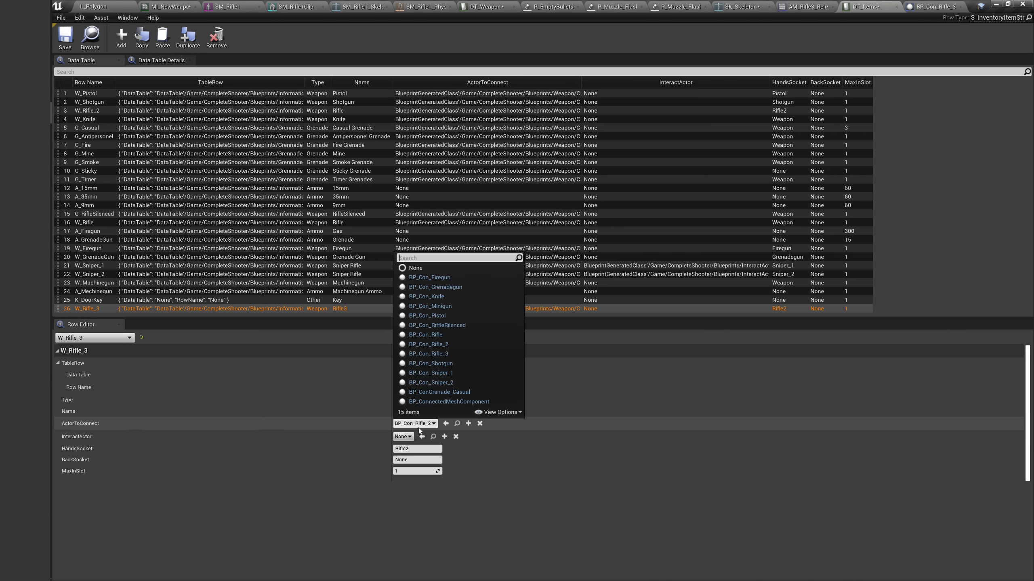
pyautogui.click(447, 354)
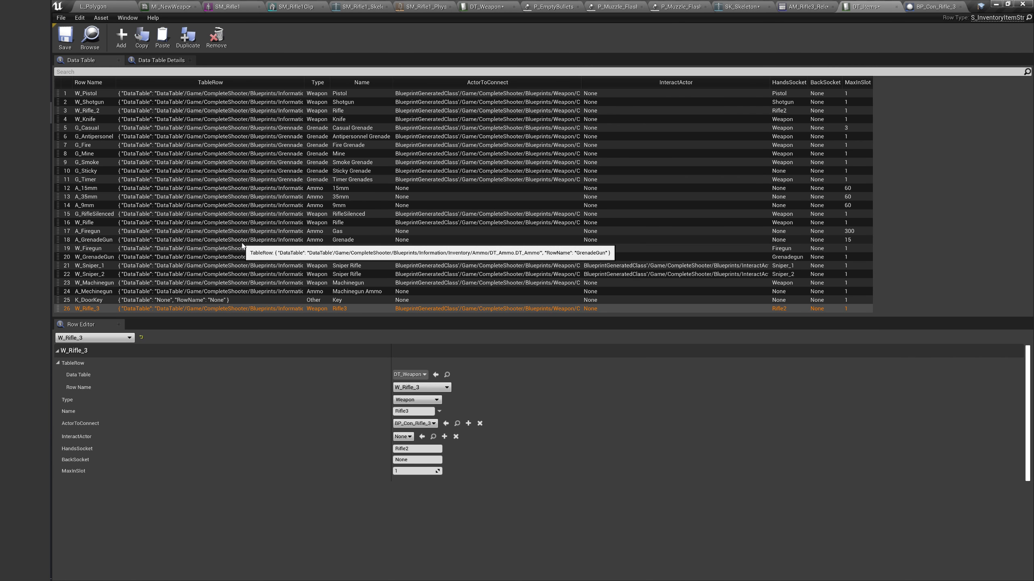
pyautogui.click(581, 276)
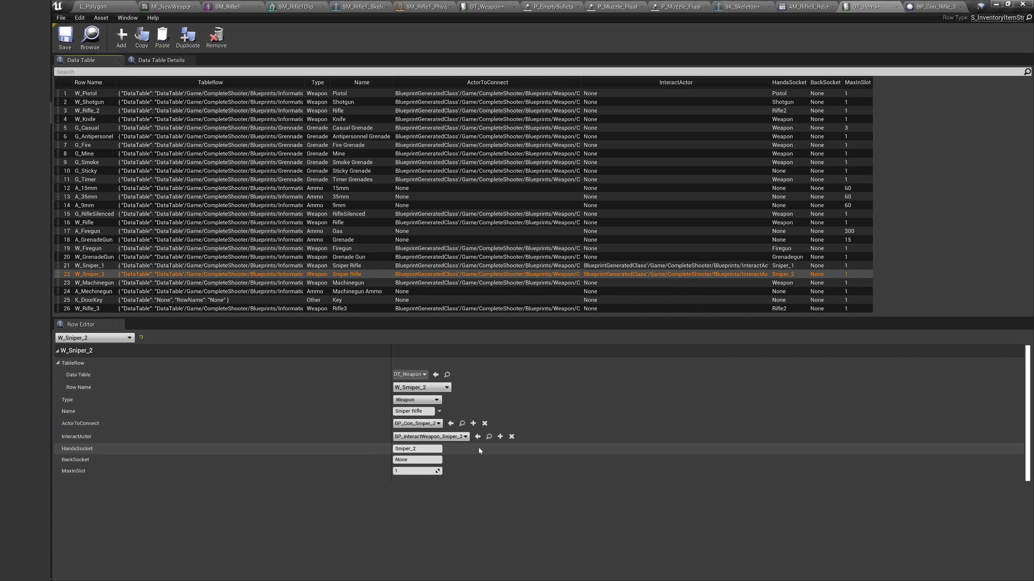
pyautogui.click(489, 437)
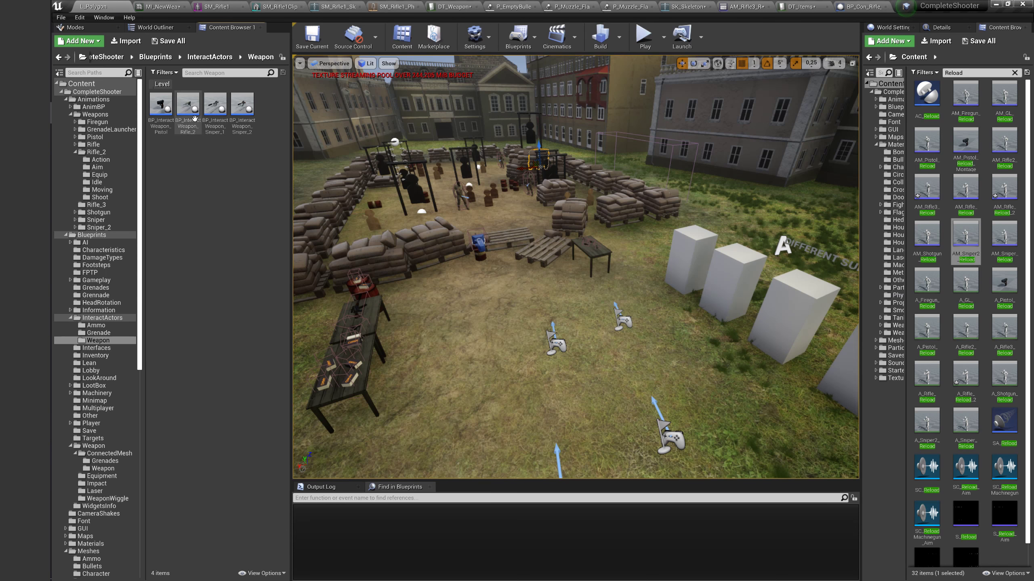
# Cancel the Delete prompt for BP_InteractWeapon_Rifle_2, leaving it intact.
pyautogui.click(188, 105)
pyautogui.press('Delete')
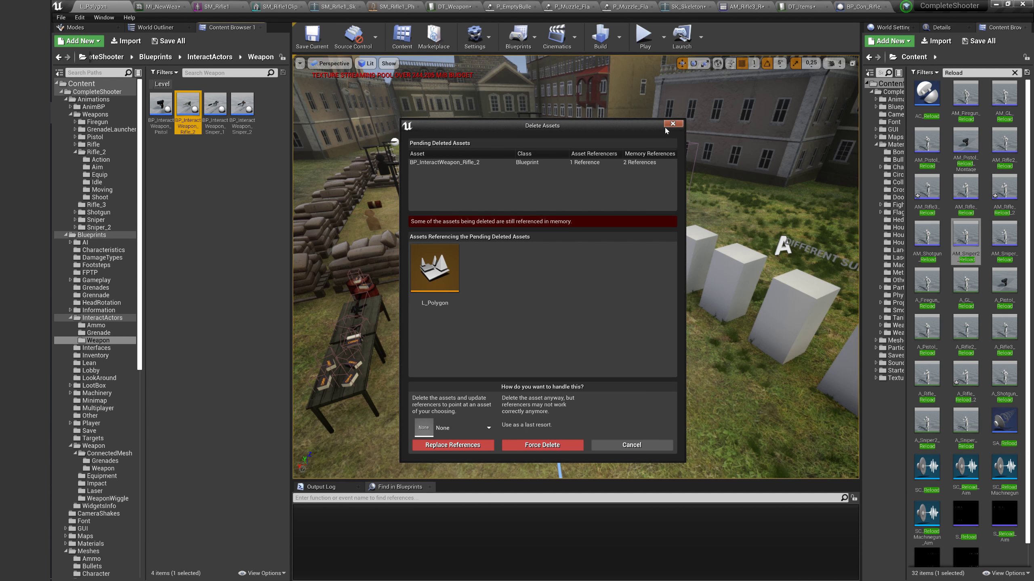
pyautogui.click(668, 125)
# Duplicate BP_InteractWeapon_Sniper_2 and name the copy BP_InteractWeapon_Rifle3.
pyautogui.click(242, 105)
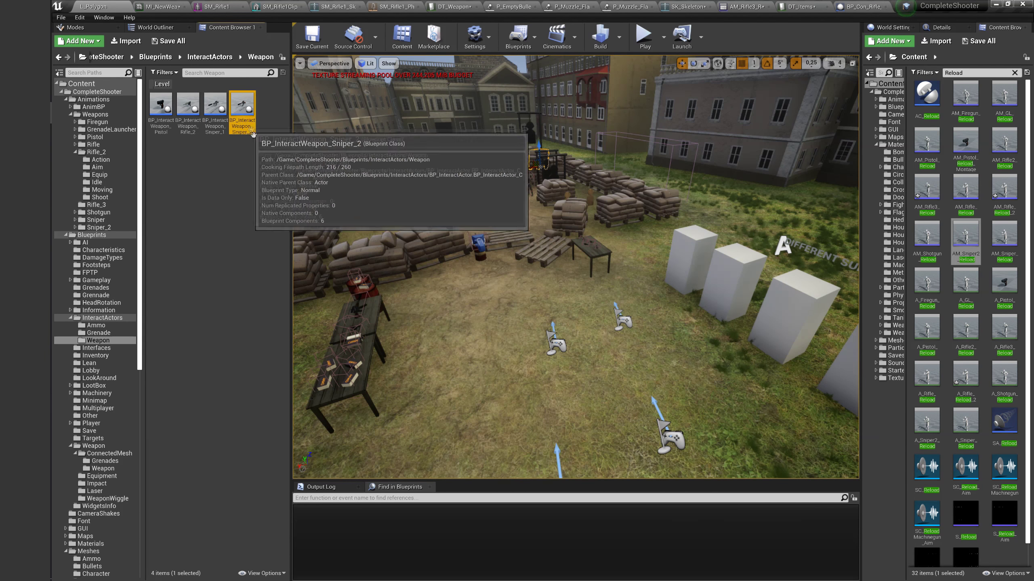
pyautogui.hotkey('ctrl', 'c')
pyautogui.hotkey('ctrl', 'v')
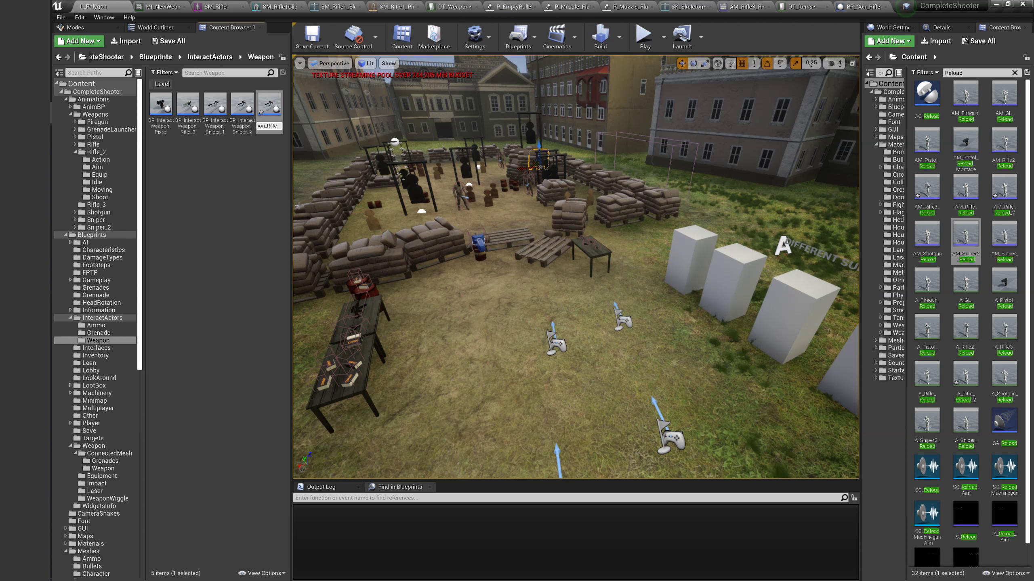
pyautogui.write('3')
pyautogui.press('Return')
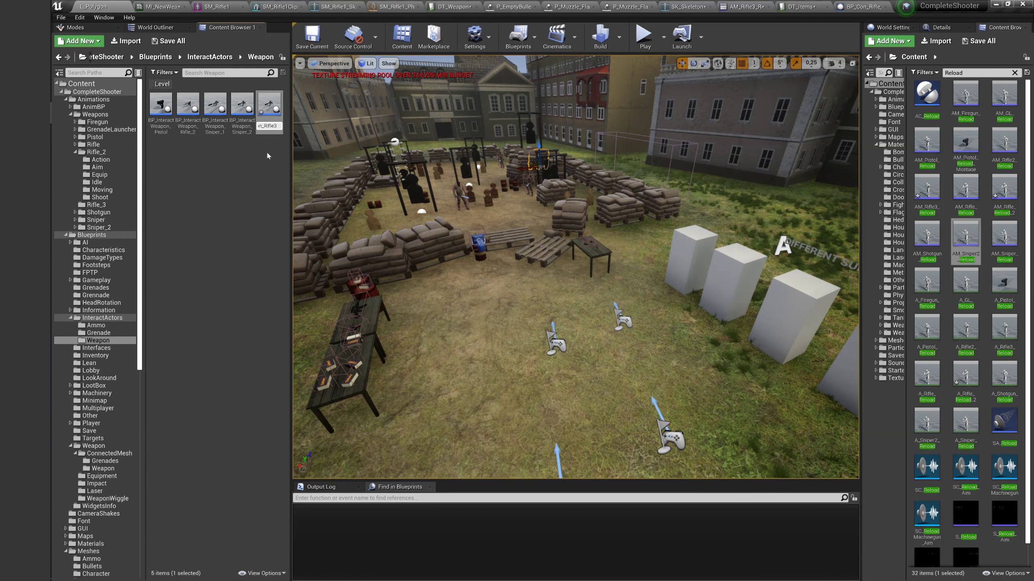
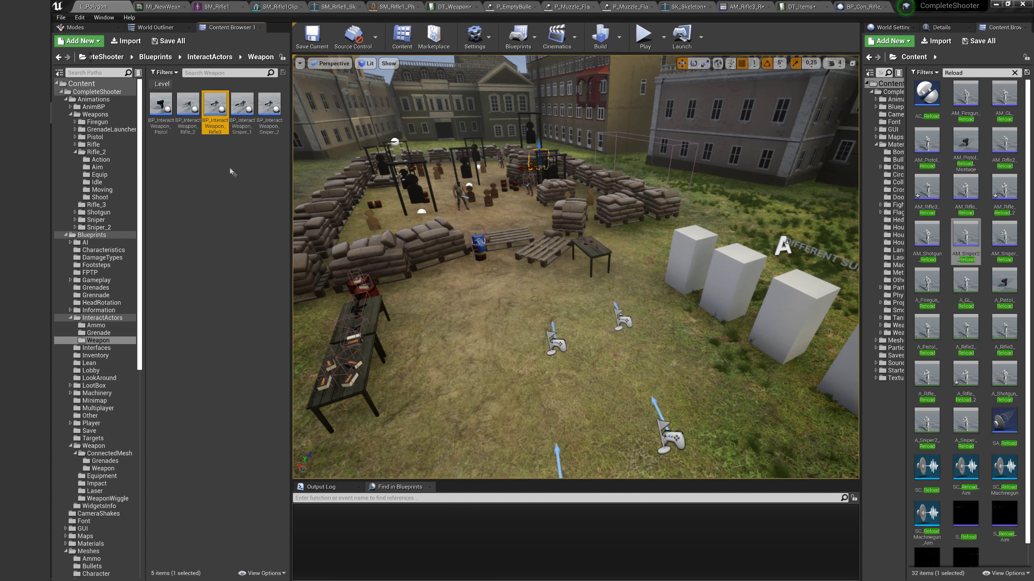
# In BP_InteractWeapon_Rifle3, set the Row Name to W_Rifle_3 and compile the blueprint.
pyautogui.doubleClick(214, 123)
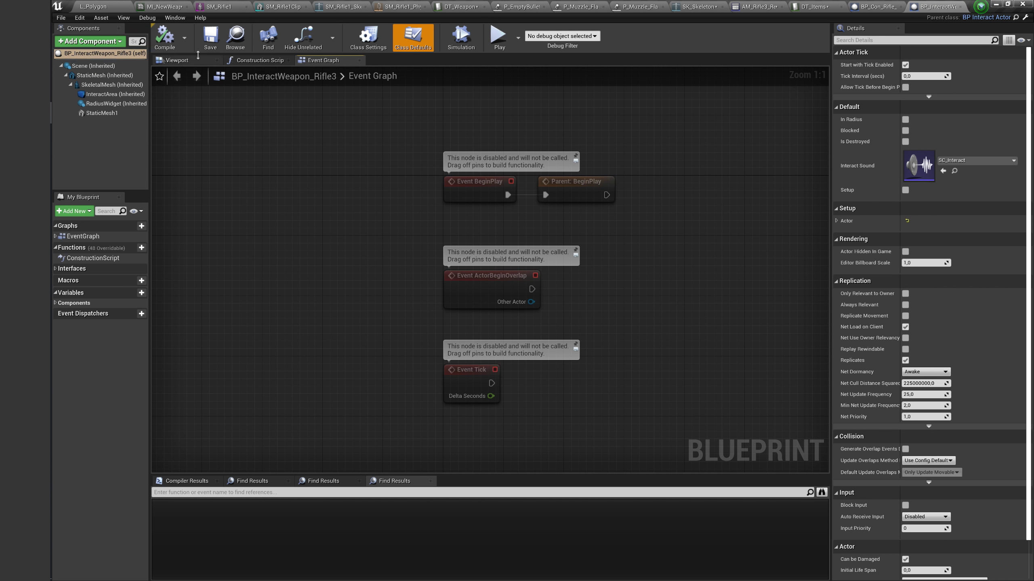
pyautogui.click(836, 221)
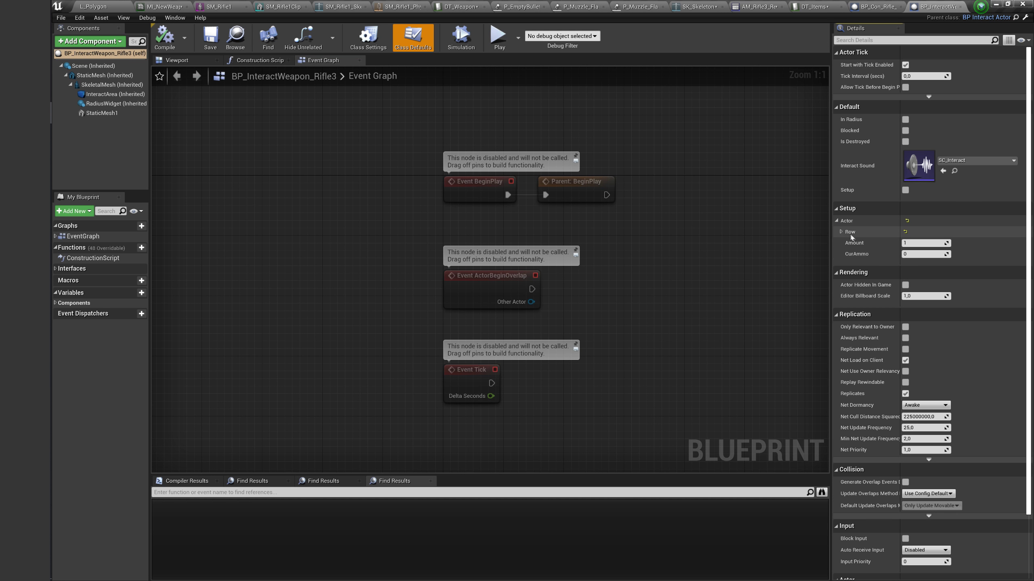
pyautogui.click(841, 231)
pyautogui.click(922, 256)
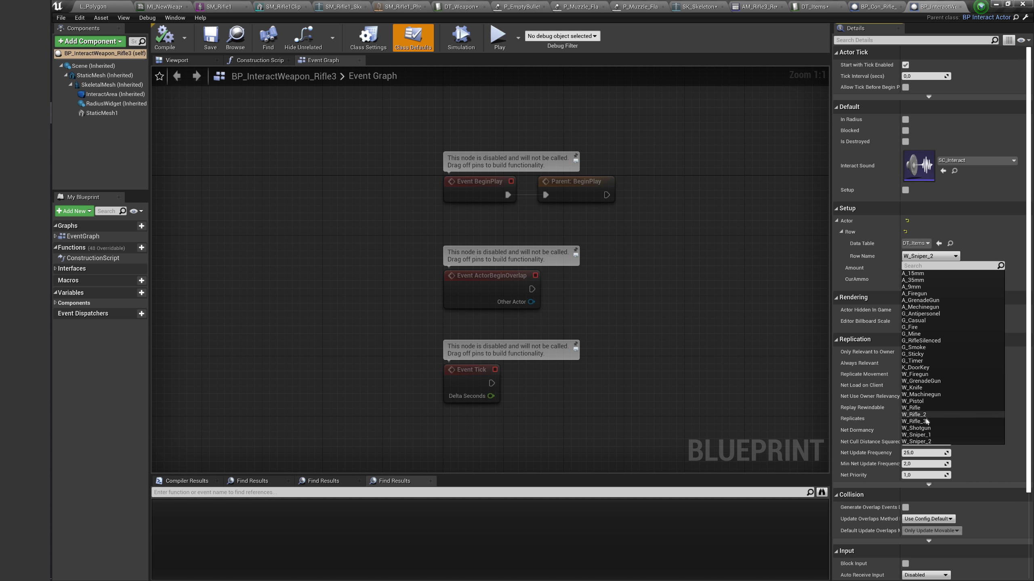
pyautogui.press('Escape')
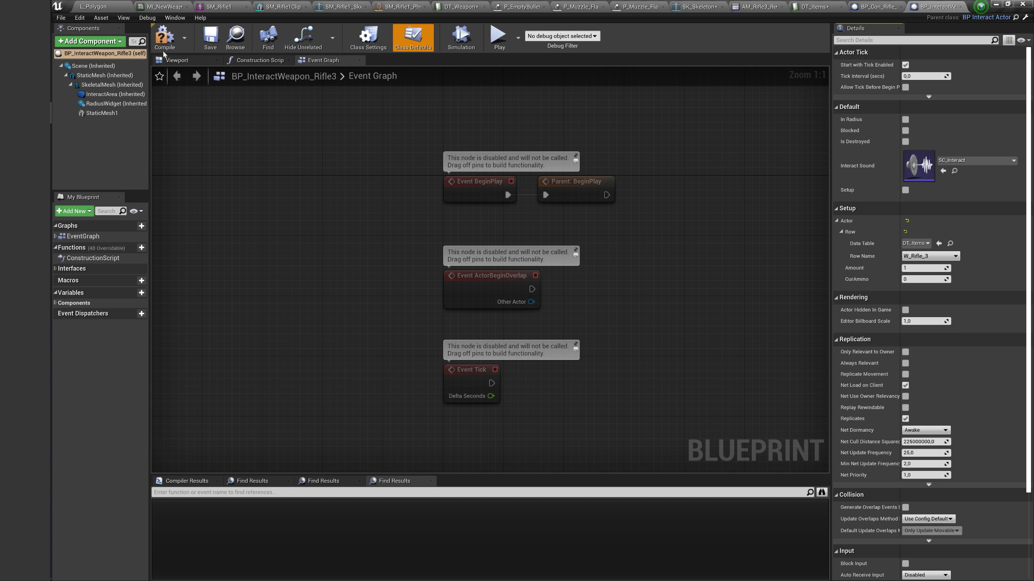
pyautogui.click(164, 46)
pyautogui.click(179, 60)
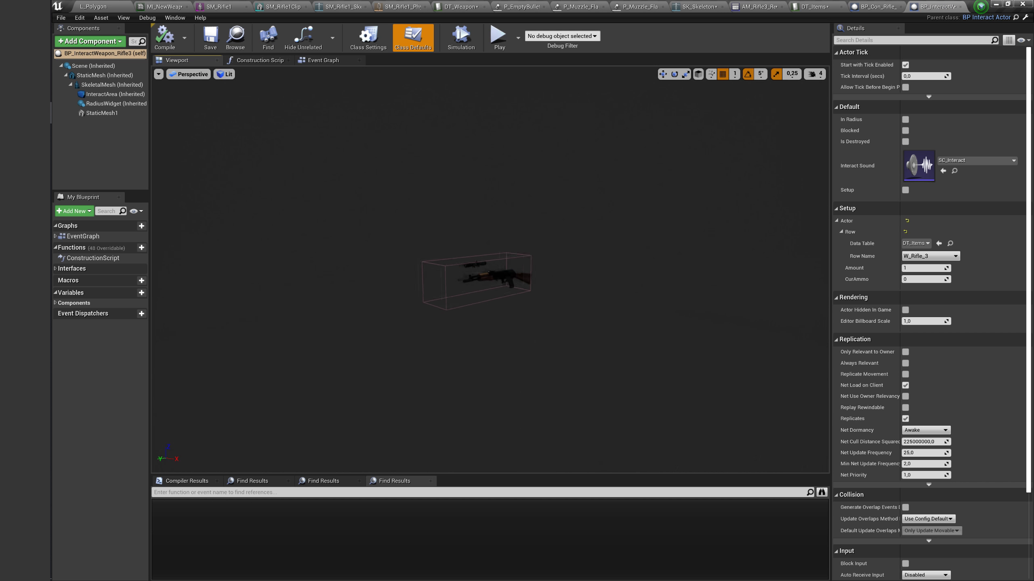
# Swap StaticMesh1 to SM_Holo and position it facing forward on the rifle's receiver.
pyautogui.scroll(5, 696, 253)
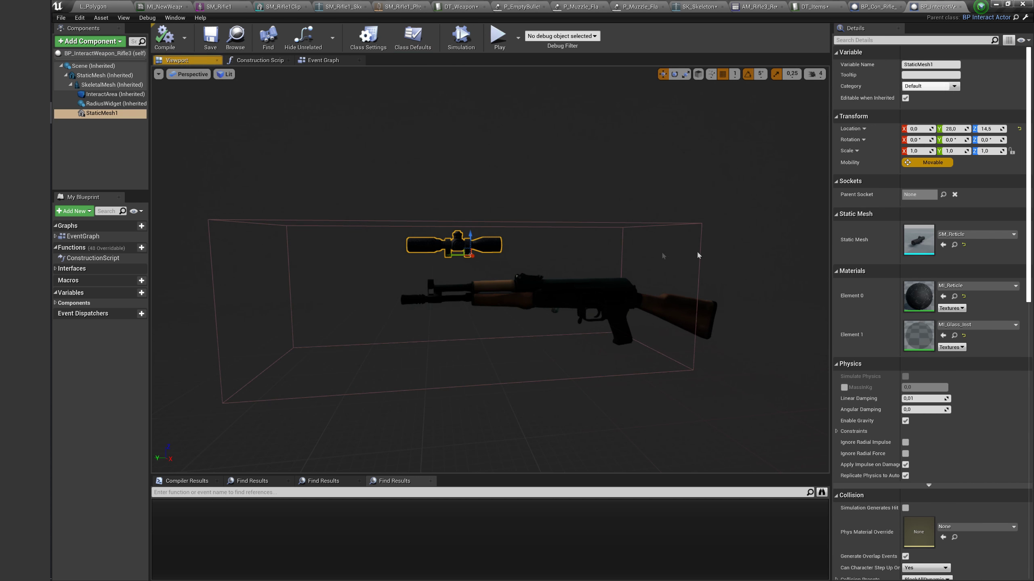
pyautogui.click(949, 235)
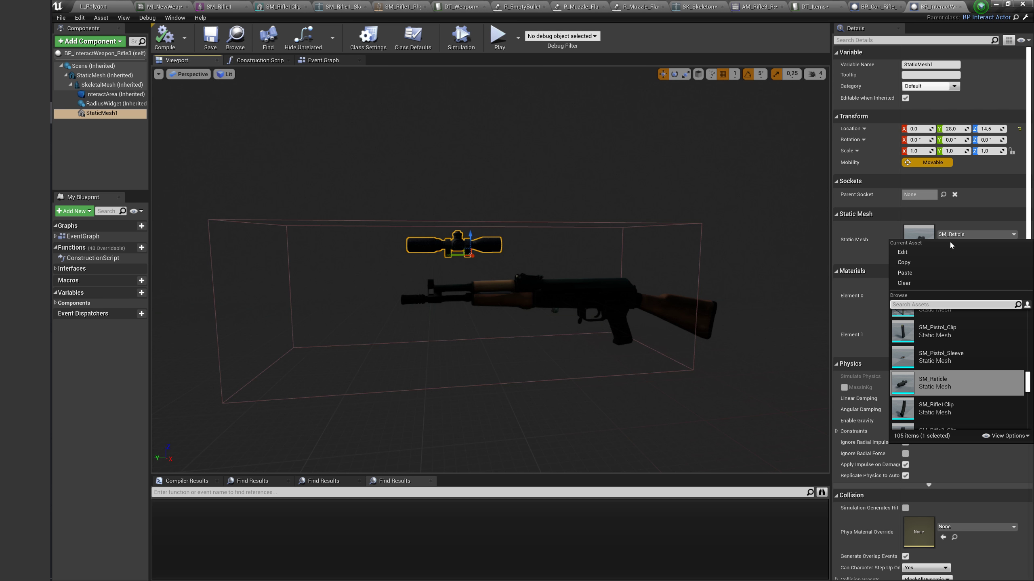
pyautogui.write('hol')
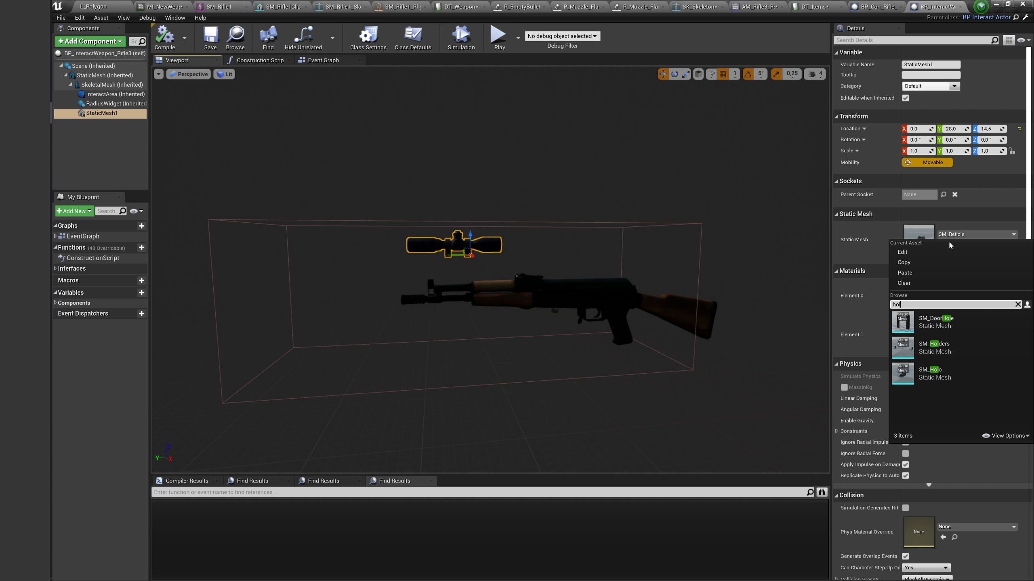
pyautogui.click(930, 373)
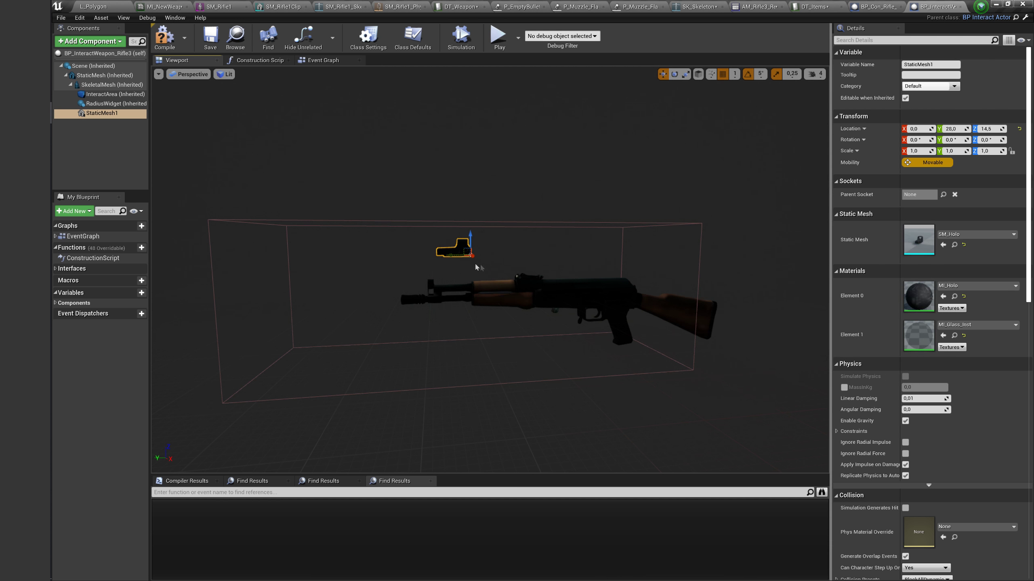
pyautogui.moveTo(458, 254); pyautogui.dragTo(572, 268)
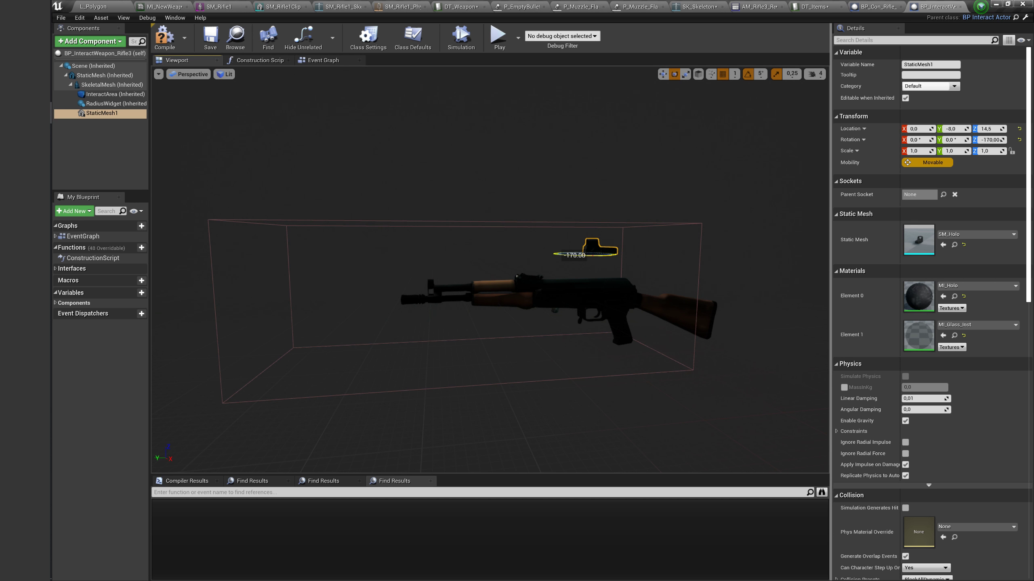
pyautogui.moveTo(581, 254); pyautogui.dragTo(581, 253, button='right')
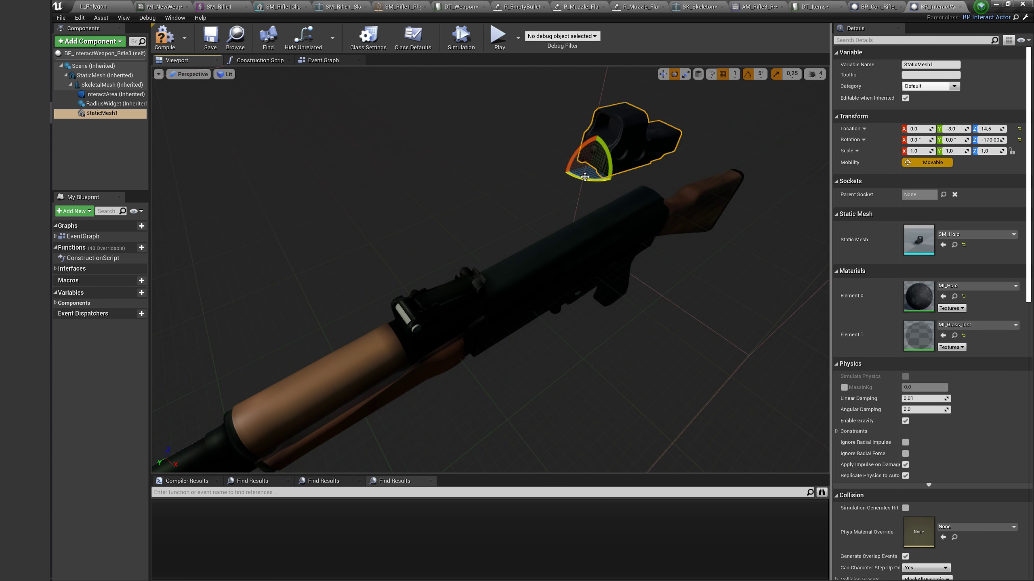
pyautogui.moveTo(584, 177); pyautogui.dragTo(587, 177)
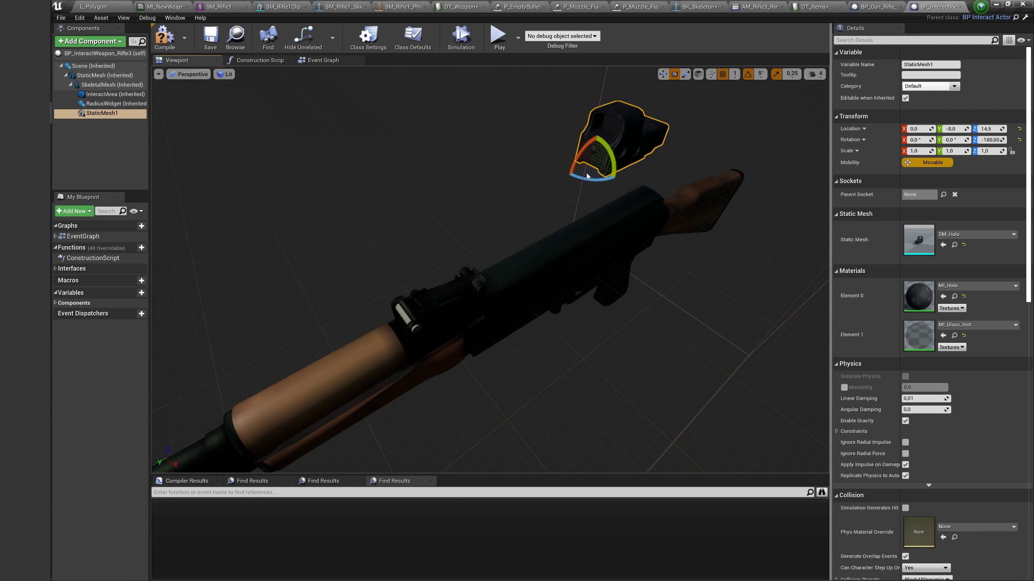
pyautogui.press('w')
pyautogui.moveTo(590, 145)
pyautogui.mouseDown()
pyautogui.moveTo(581, 229)
pyautogui.moveTo(531, 267)
pyautogui.mouseUp()
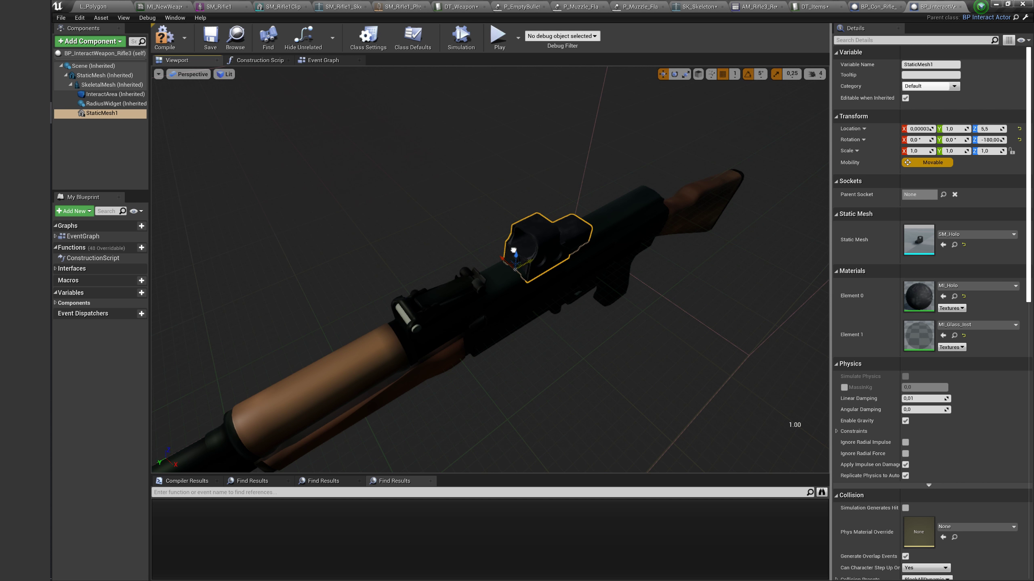
pyautogui.moveTo(531, 267); pyautogui.dragTo(468, 267, button='right')
pyautogui.scroll(5, 531, 266)
pyautogui.scroll(-10, 578, 269)
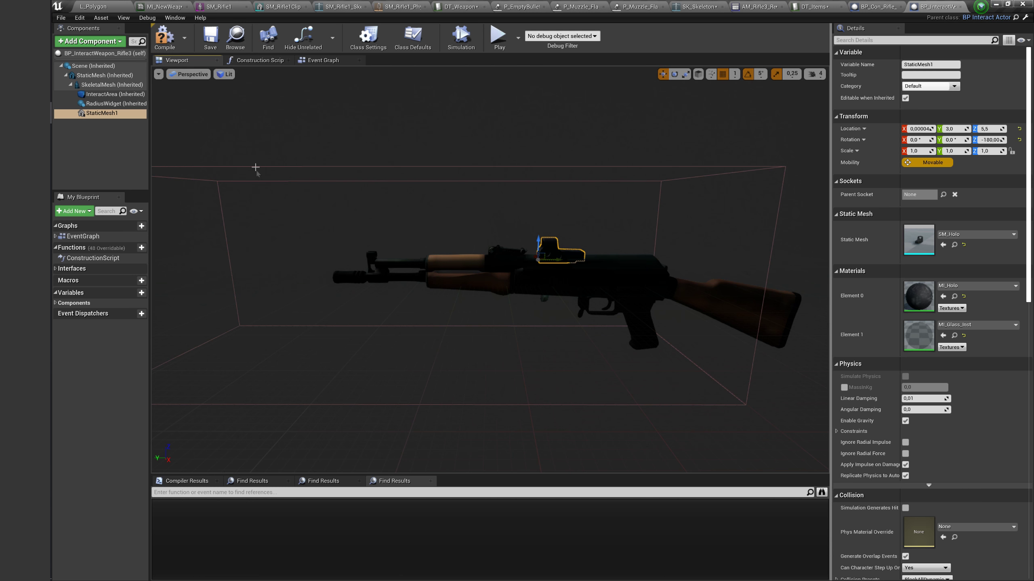
# Duplicate the sight as an SM_Grip foregrip under the handguard and compile.
pyautogui.hotkey('ctrl', 'w')
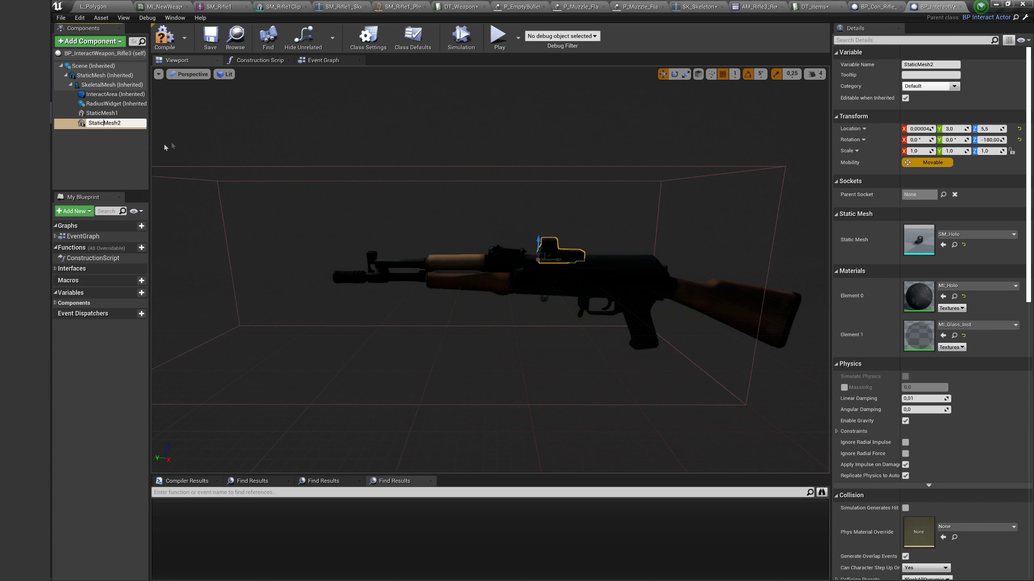
pyautogui.press('Return')
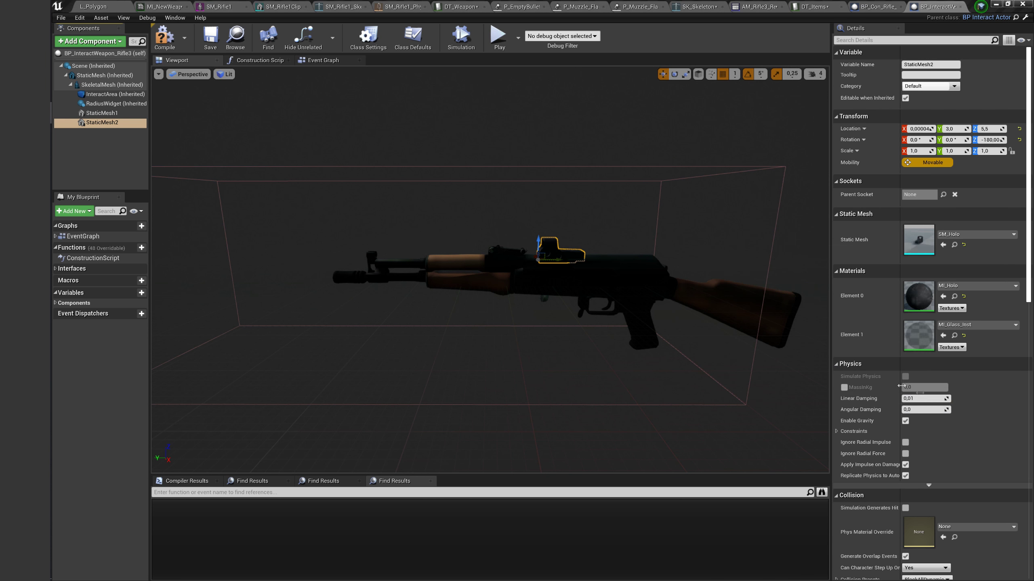
pyautogui.moveTo(552, 263)
pyautogui.mouseDown()
pyautogui.moveTo(481, 264)
pyautogui.moveTo(463, 277)
pyautogui.mouseUp()
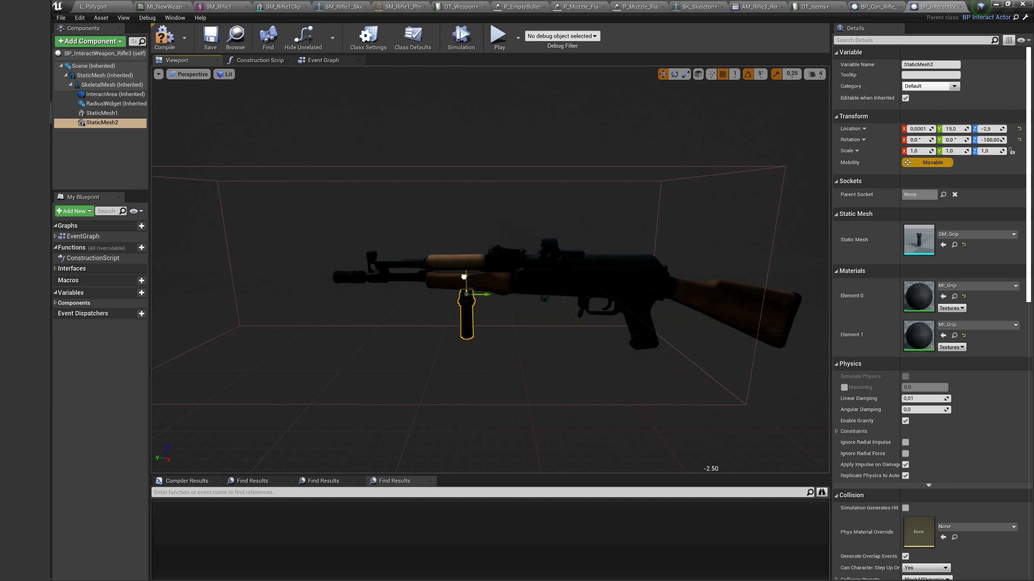
pyautogui.click(176, 32)
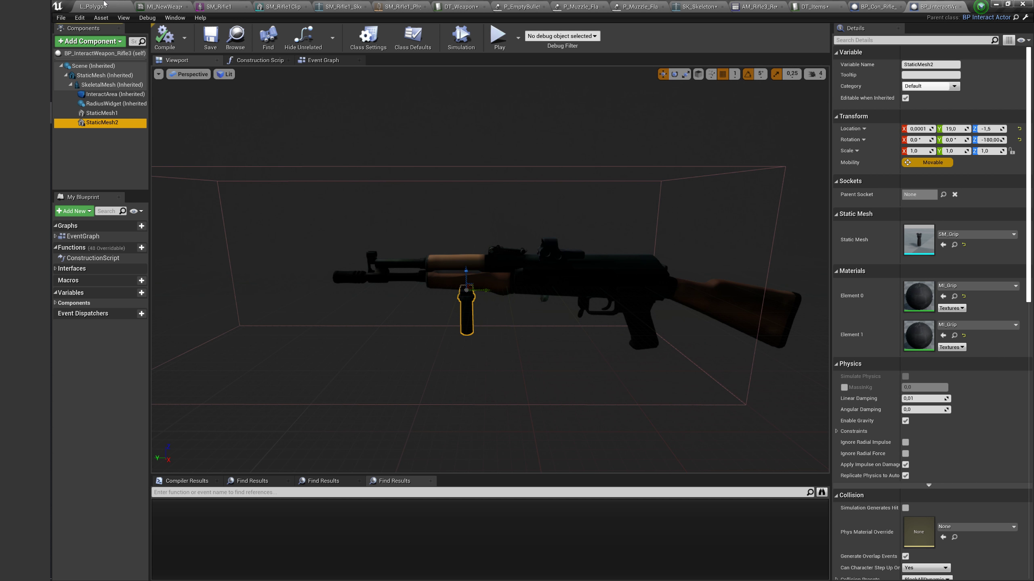
# Select the InteractArea box and centre it on the rifle.
pyautogui.scroll(-5, 436, 174)
pyautogui.click(436, 174)
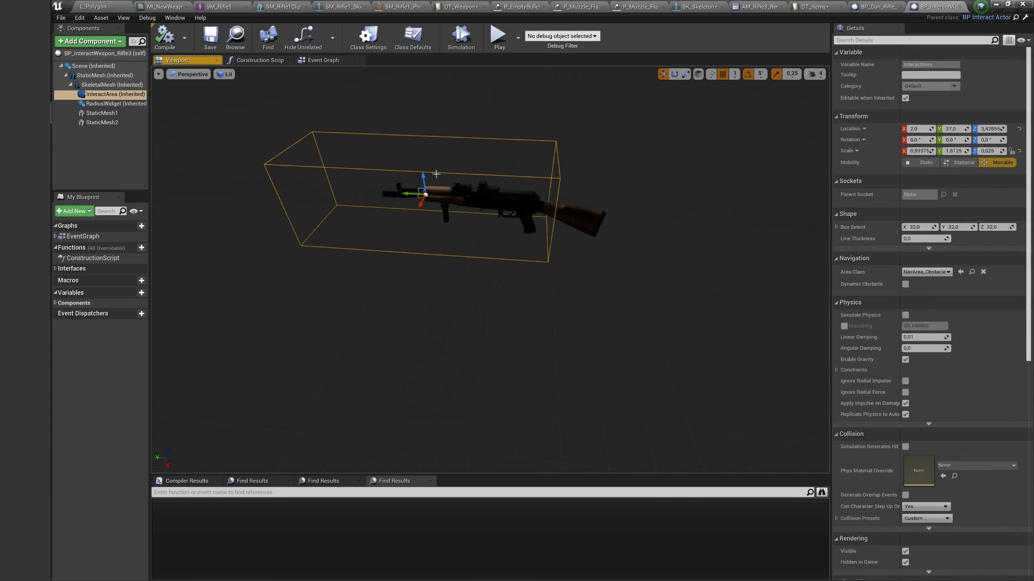
pyautogui.moveTo(404, 193); pyautogui.dragTo(484, 195)
pyautogui.scroll(3, 484, 195)
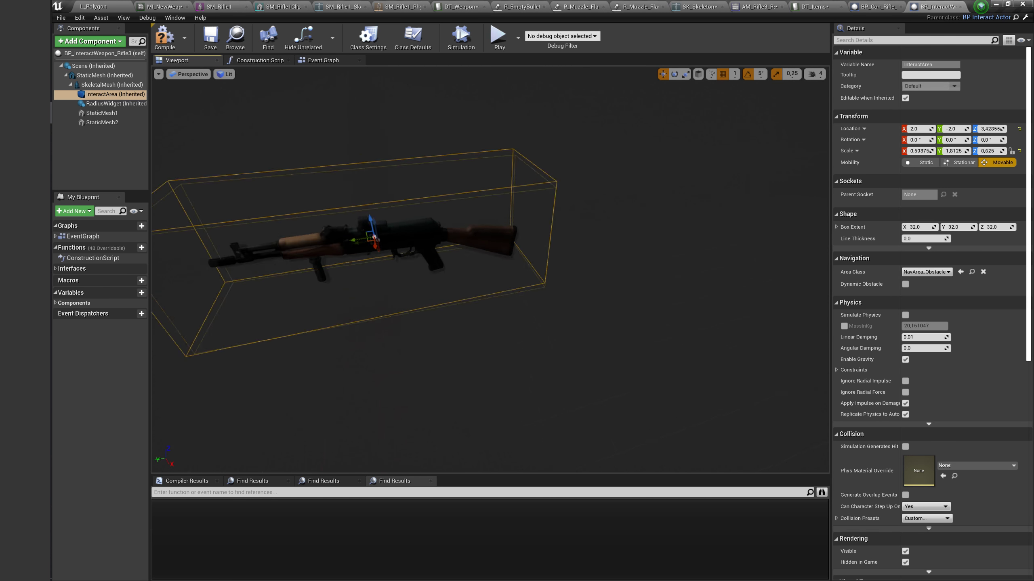
pyautogui.moveTo(484, 195); pyautogui.dragTo(484, 285, button='right')
# With 0,03125 scale snap, scale InteractArea to -0.34375, 1.5625, 0.46875 around the rifle.
pyautogui.press('r')
pyautogui.moveTo(510, 182); pyautogui.dragTo(500, 182)
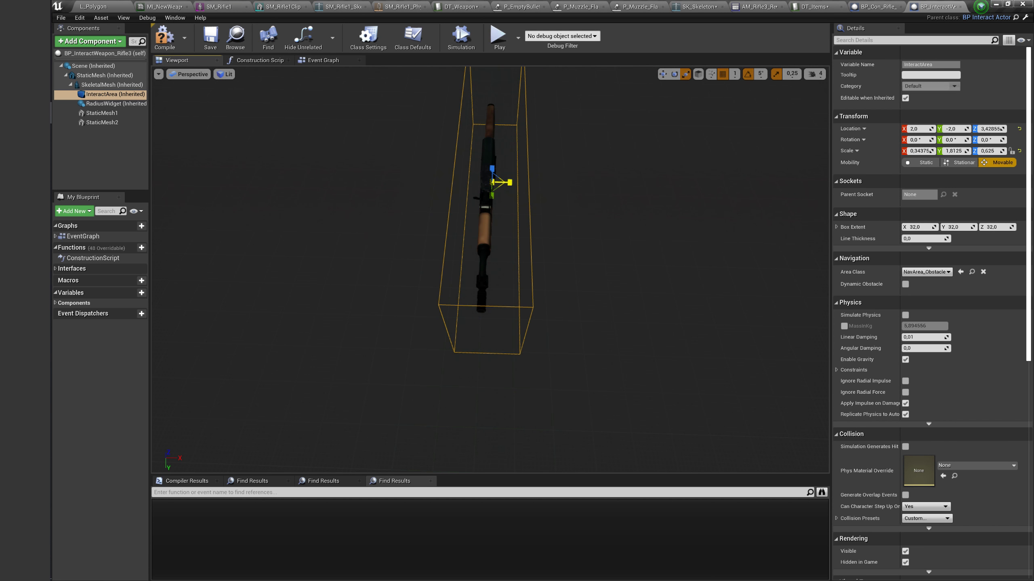
pyautogui.moveTo(500, 182); pyautogui.dragTo(547, 178, button='right')
pyautogui.click(791, 74)
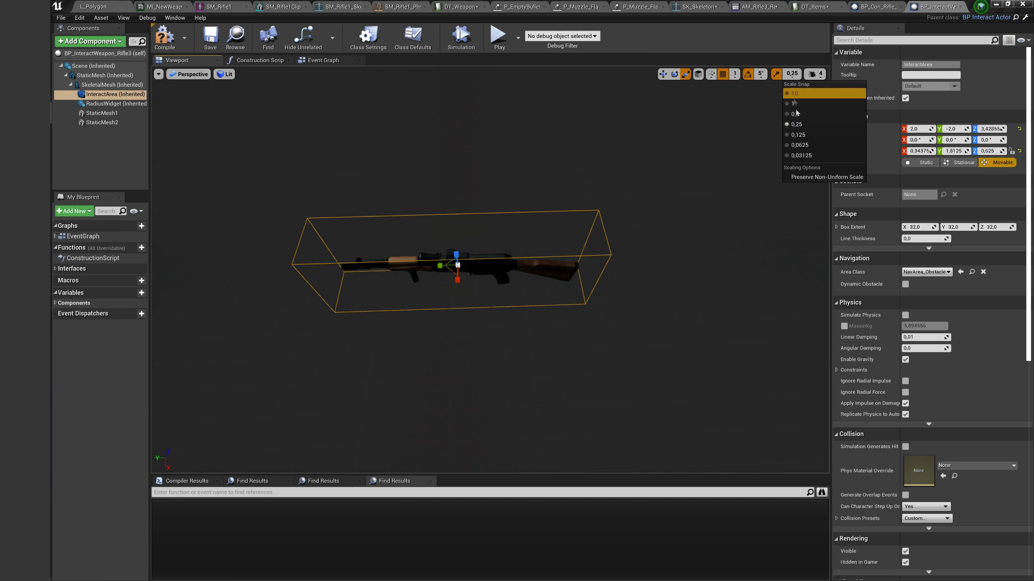
pyautogui.click(800, 155)
pyautogui.moveTo(440, 266); pyautogui.dragTo(456, 269)
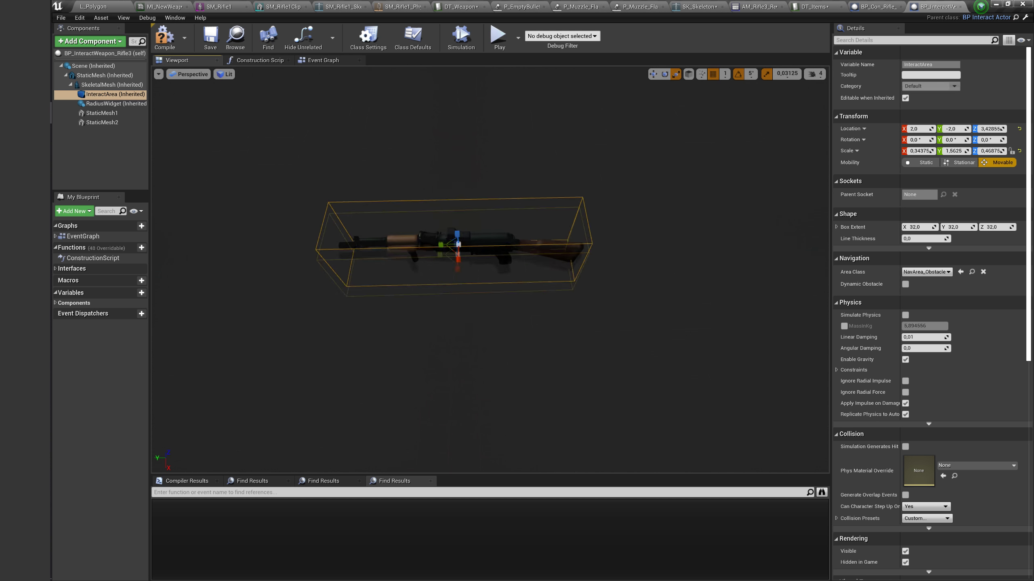
pyautogui.scroll(5, 447, 263)
pyautogui.scroll(-3, 466, 215)
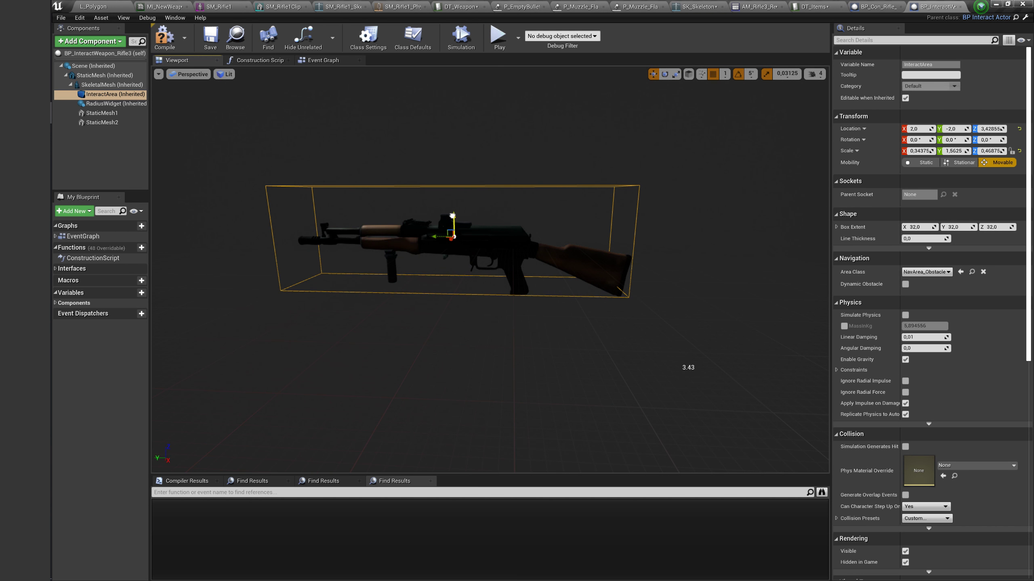
# In DT_Items, assign BP_InteractWeapon_Rifle3 as W_Rifle_3's interact actor and save all.
pyautogui.click(814, 6)
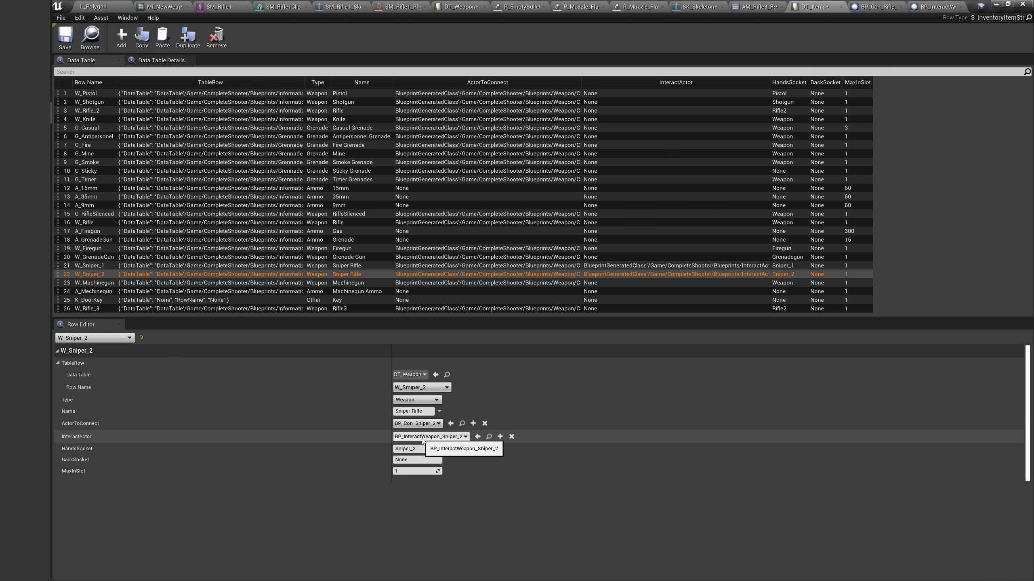
pyautogui.click(354, 308)
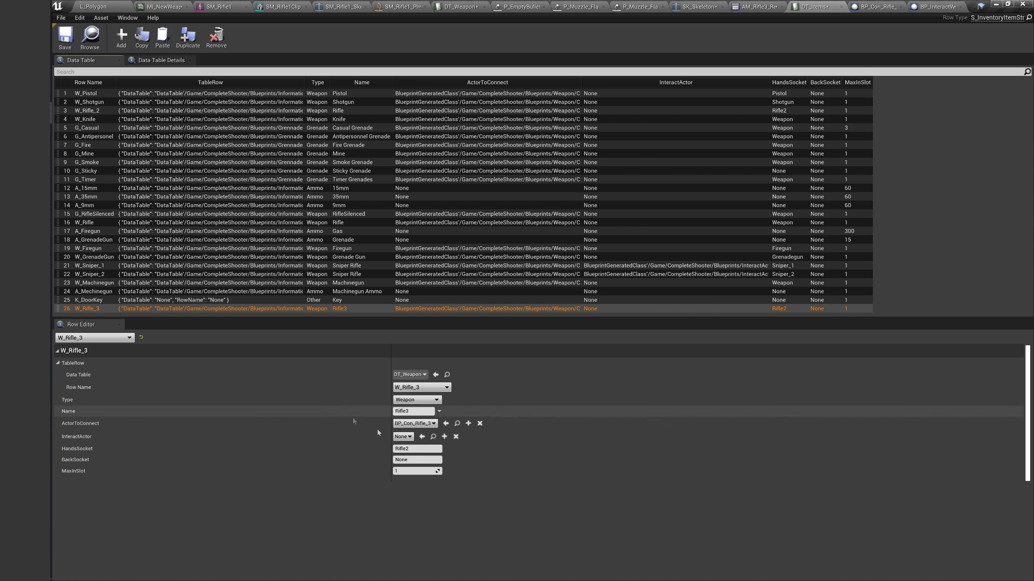
pyautogui.click(401, 437)
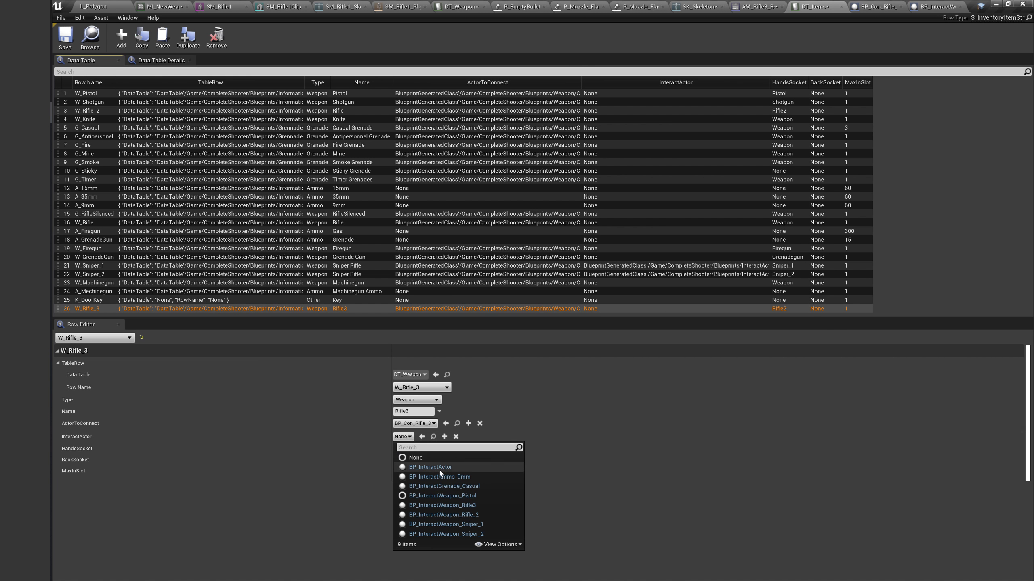
pyautogui.click(464, 516)
pyautogui.hotkey('ctrl', 'shift', 's')
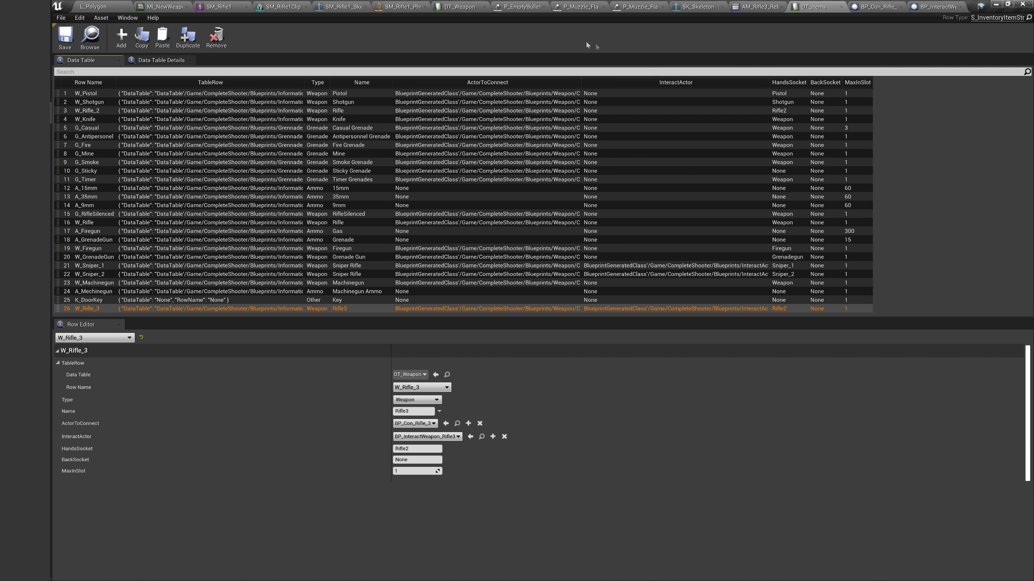
# In DT_Weapon, change W_Rifle_3's HandClipSocket to Rifle3_Clip.
pyautogui.click(461, 8)
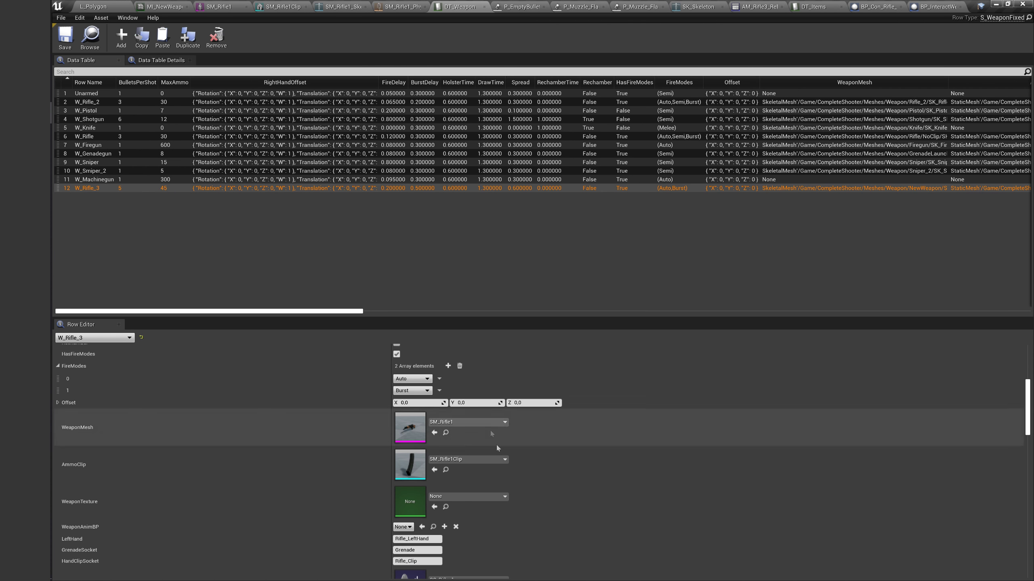
pyautogui.scroll(-3, 501, 435)
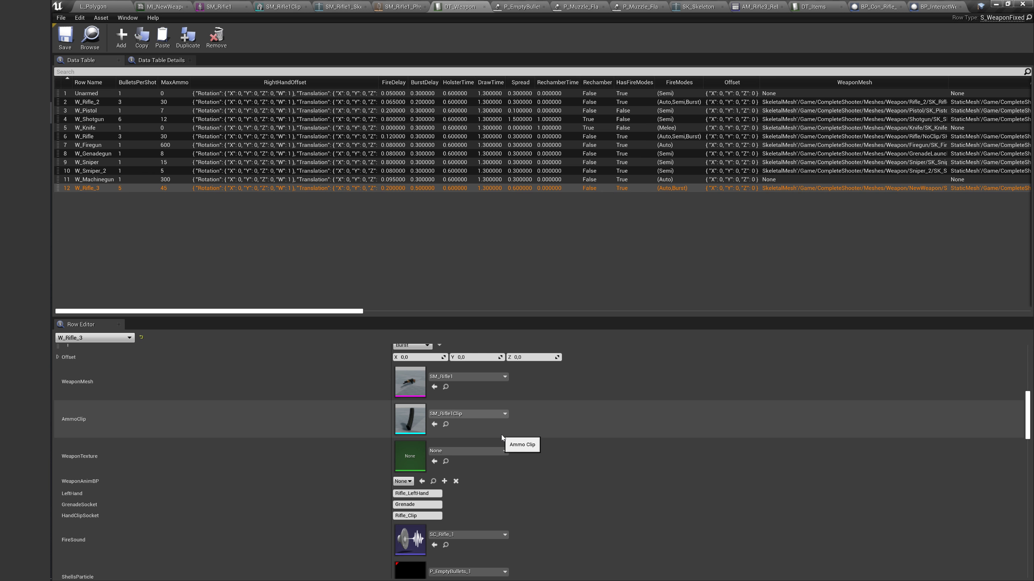
pyautogui.scroll(2, 501, 435)
pyautogui.scroll(1, 496, 411)
pyautogui.scroll(1, 492, 391)
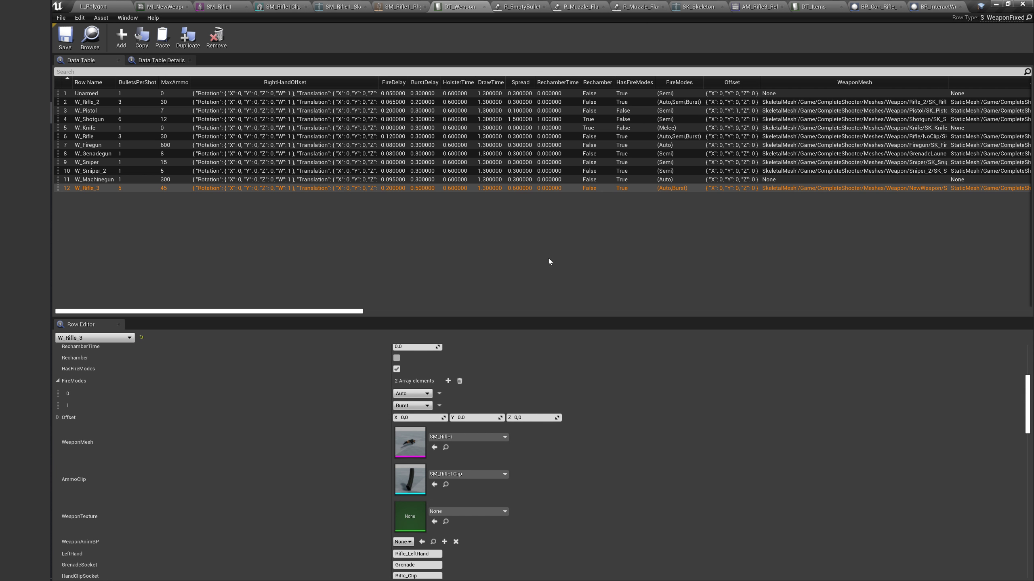
pyautogui.scroll(-3, 447, 468)
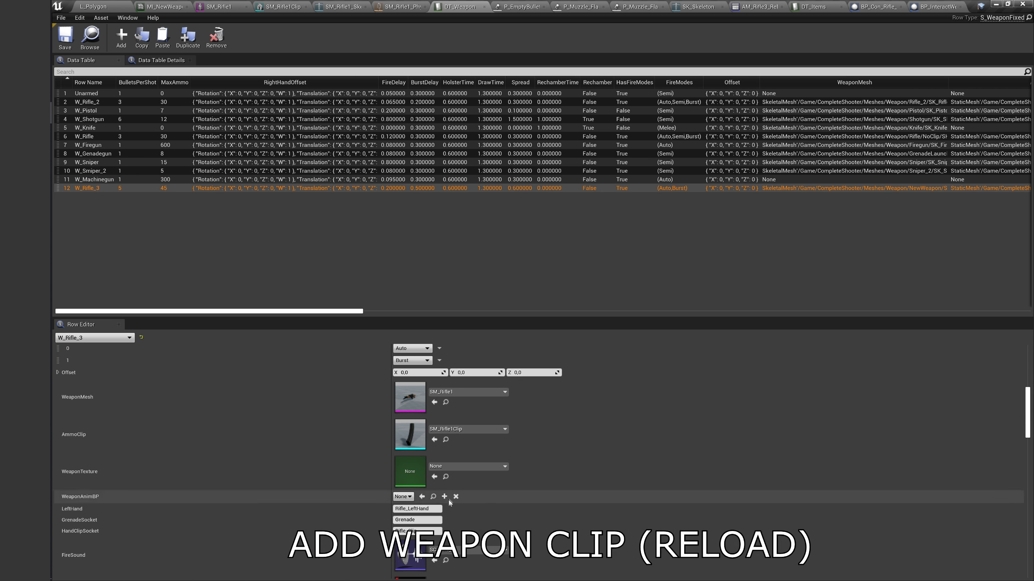
pyautogui.click(405, 531)
pyautogui.write('3')
pyautogui.press('Return')
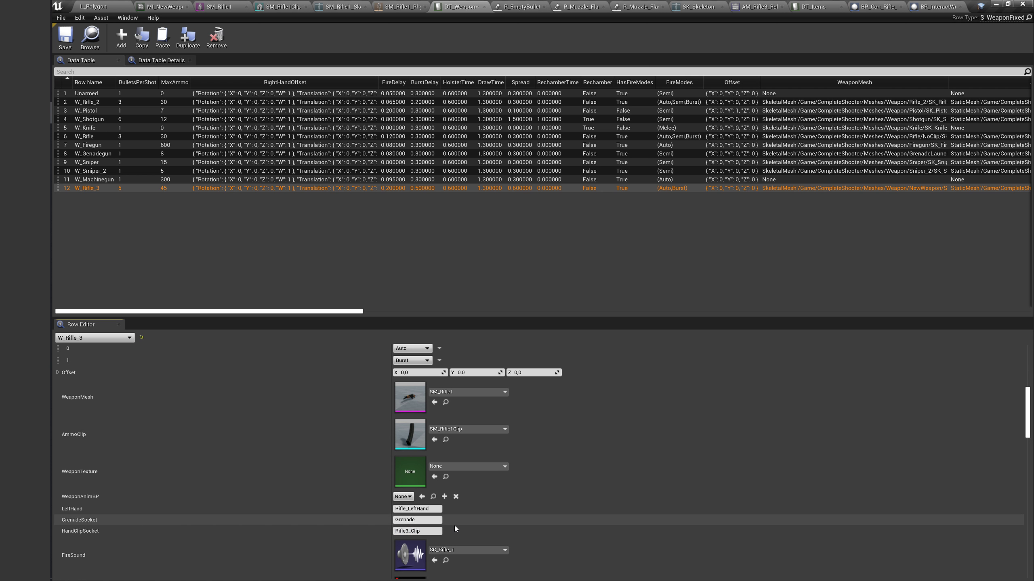
# Open the skeleton and select the Hand_L bone in the bone tree.
pyautogui.click(676, 10)
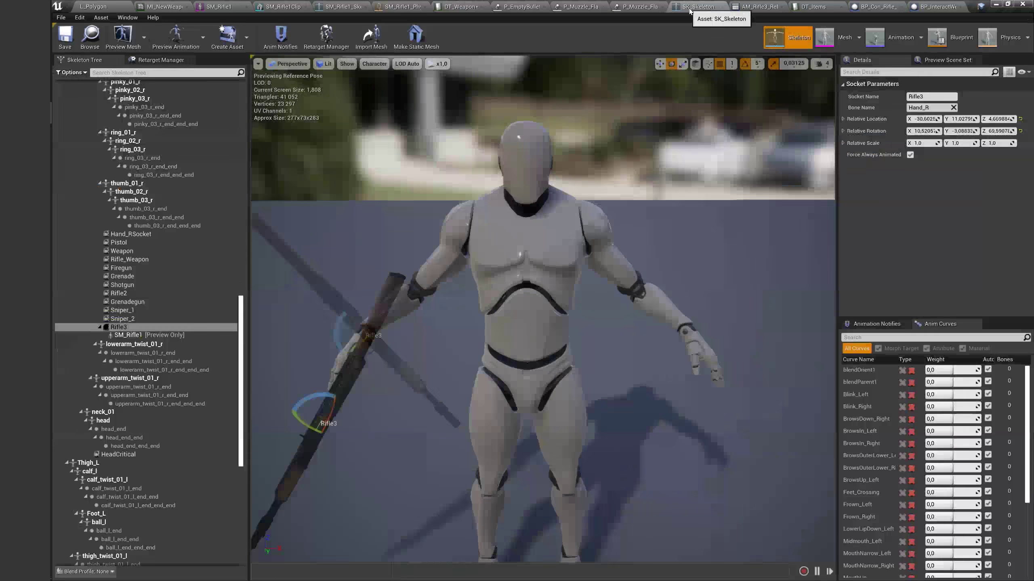
pyautogui.scroll(-3, 171, 301)
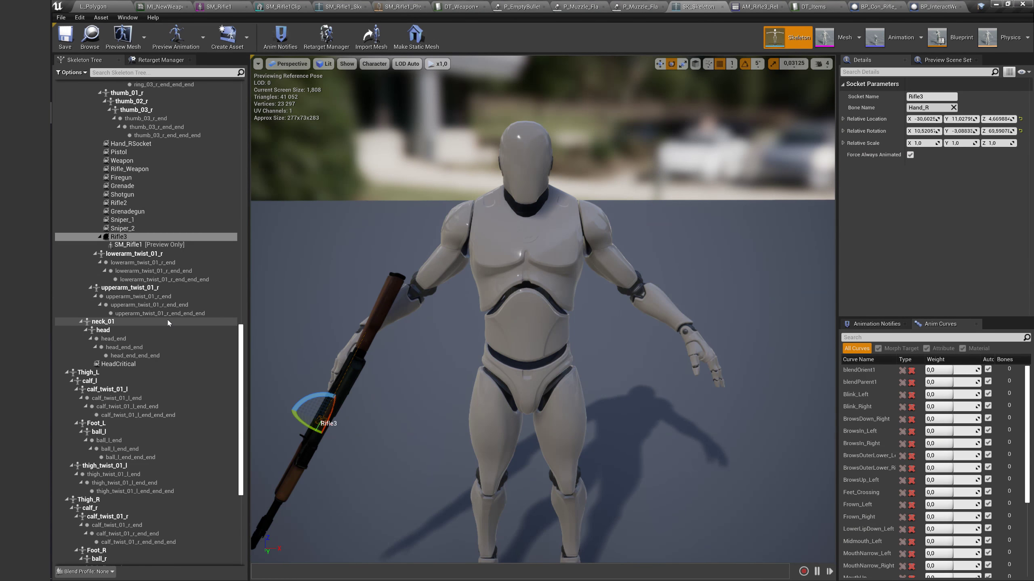
pyautogui.scroll(3, 169, 322)
pyautogui.scroll(2, 166, 320)
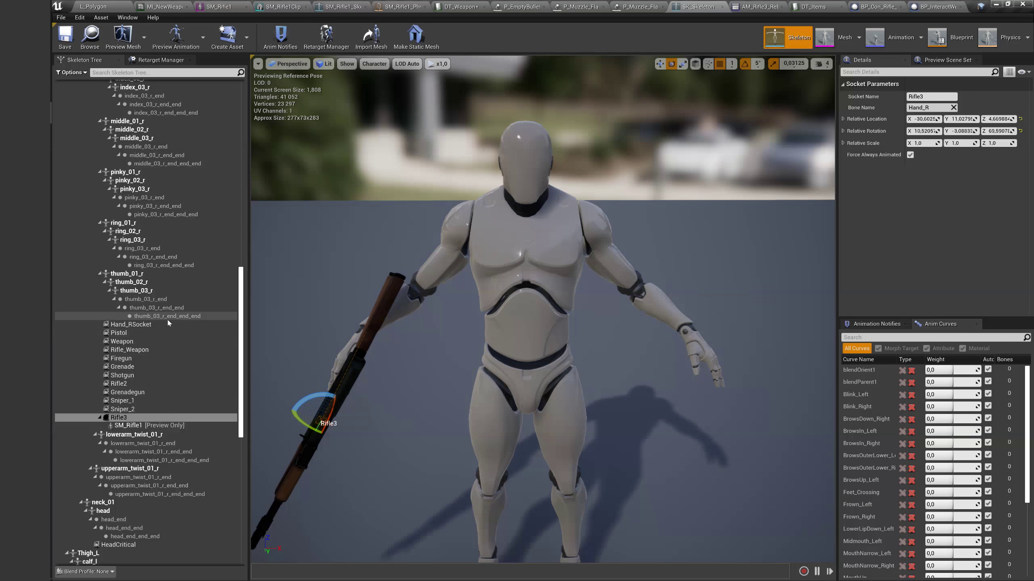
pyautogui.scroll(3, 167, 318)
pyautogui.scroll(3, 166, 318)
pyautogui.scroll(2, 167, 317)
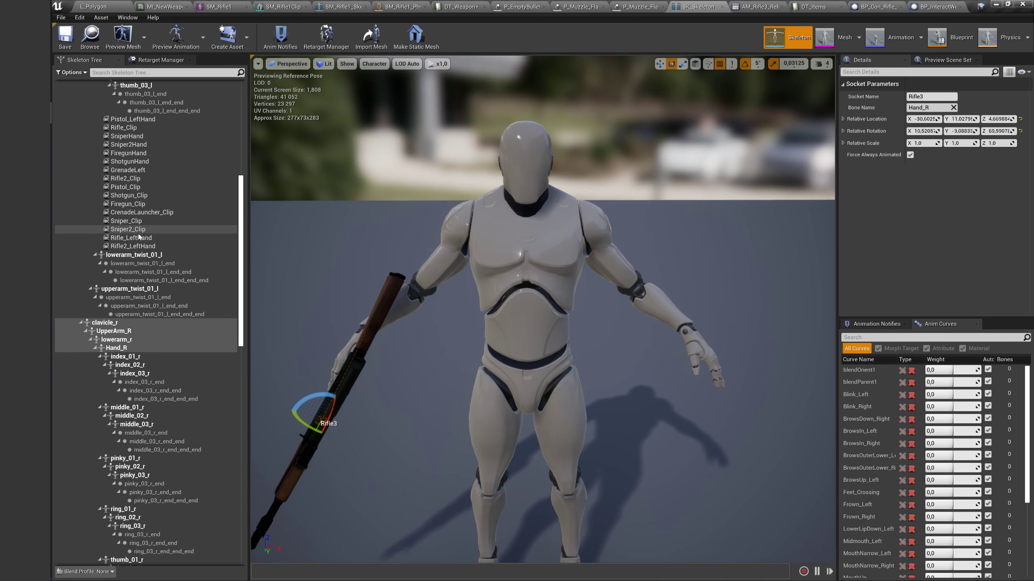
pyautogui.scroll(1, 139, 269)
pyautogui.scroll(3, 134, 262)
pyautogui.click(135, 262)
pyautogui.scroll(3, 134, 262)
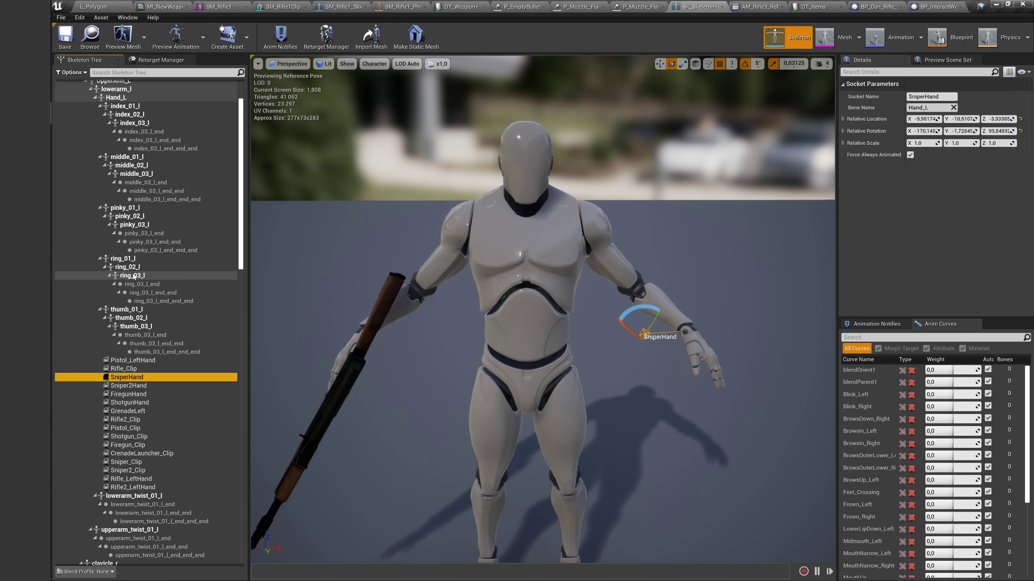
pyautogui.scroll(2, 122, 203)
pyautogui.click(112, 151)
# Add a socket to Hand_L and name it Rifle3_Clip.
pyautogui.rightClick(112, 154)
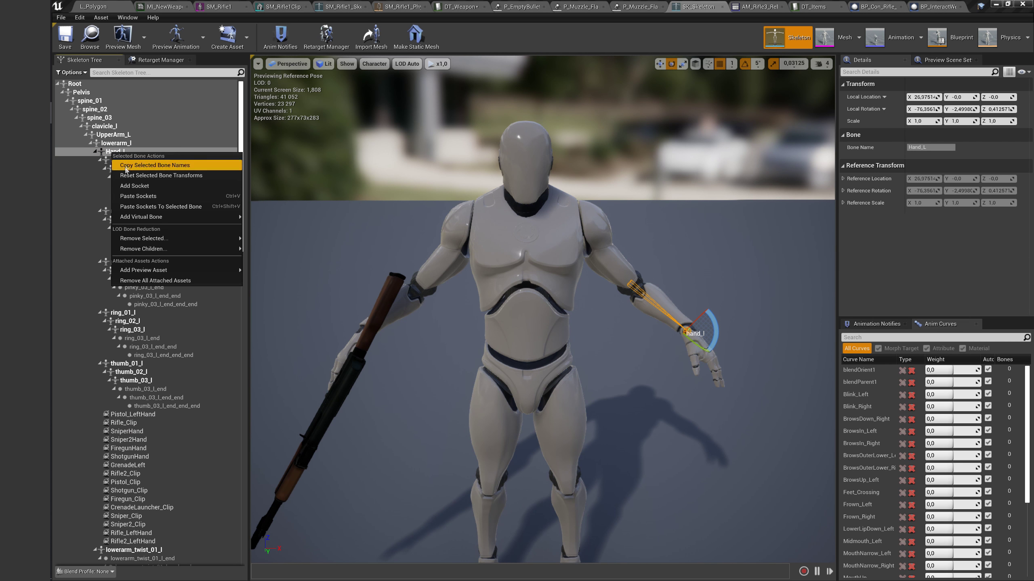
pyautogui.click(143, 180)
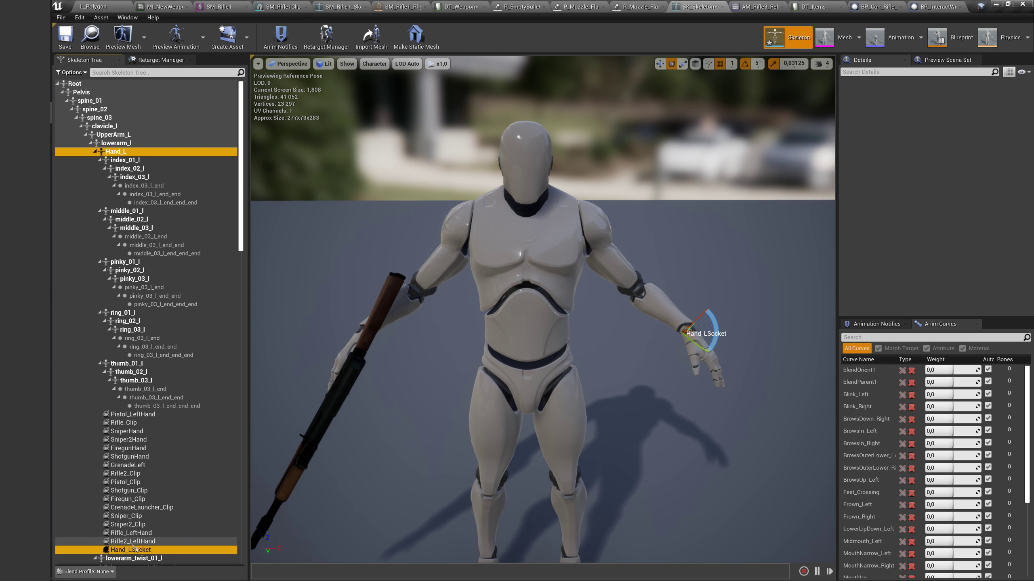
pyautogui.doubleClick(166, 549)
pyautogui.write('Rifle3_Clip')
pyautogui.press('Return')
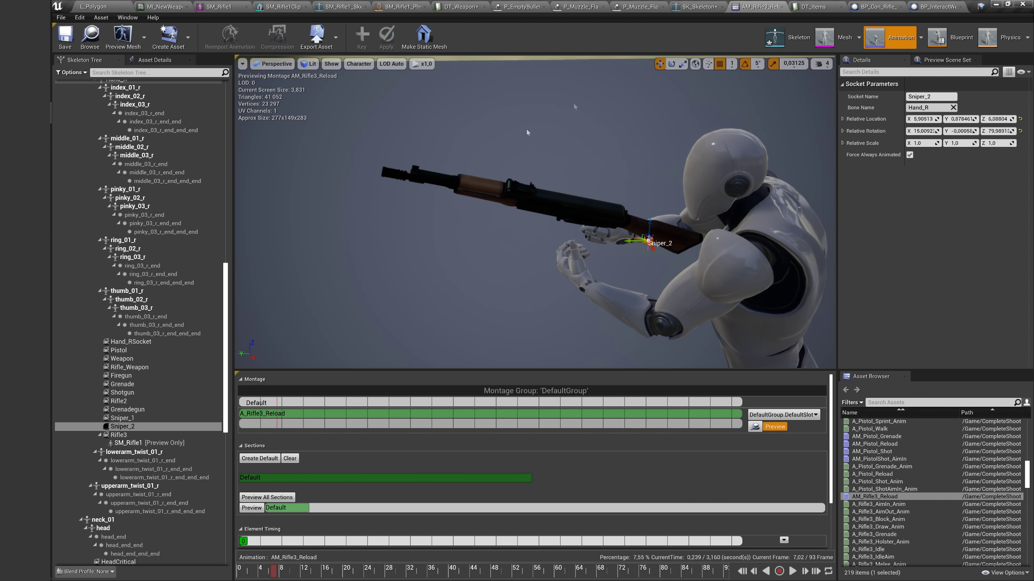
# Attach SM_Rifle1Clip as a preview asset on the Rifle3_Clip socket.
pyautogui.scroll(5, 150, 410)
pyautogui.scroll(5, 152, 399)
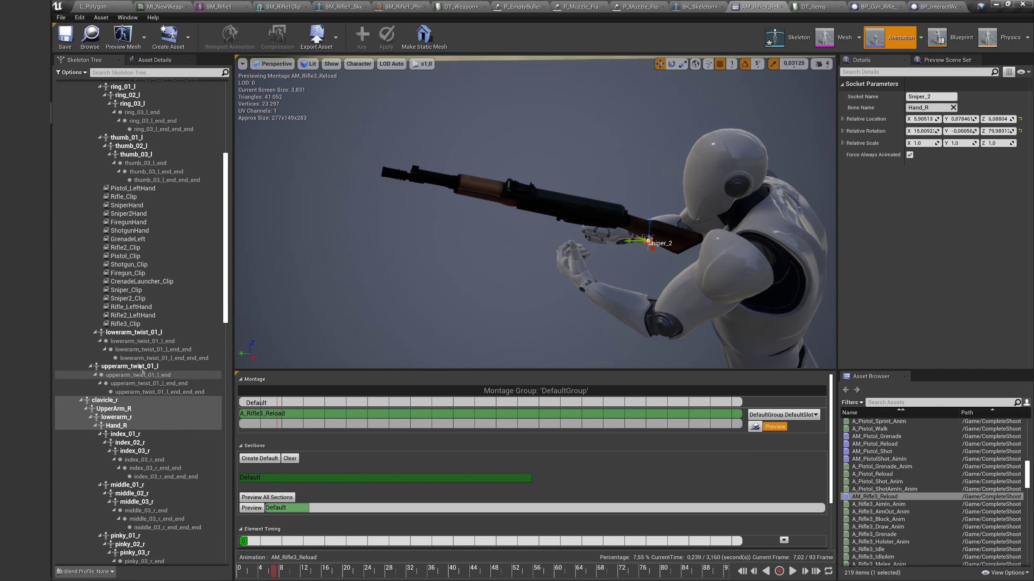
pyautogui.rightClick(129, 325)
pyautogui.moveTo(195, 436)
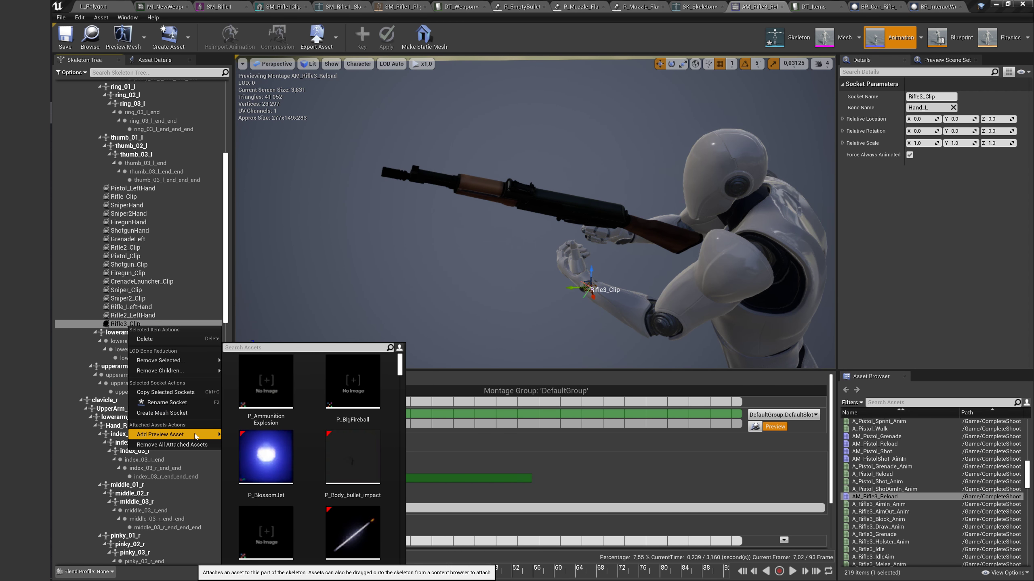
pyautogui.write('SM_')
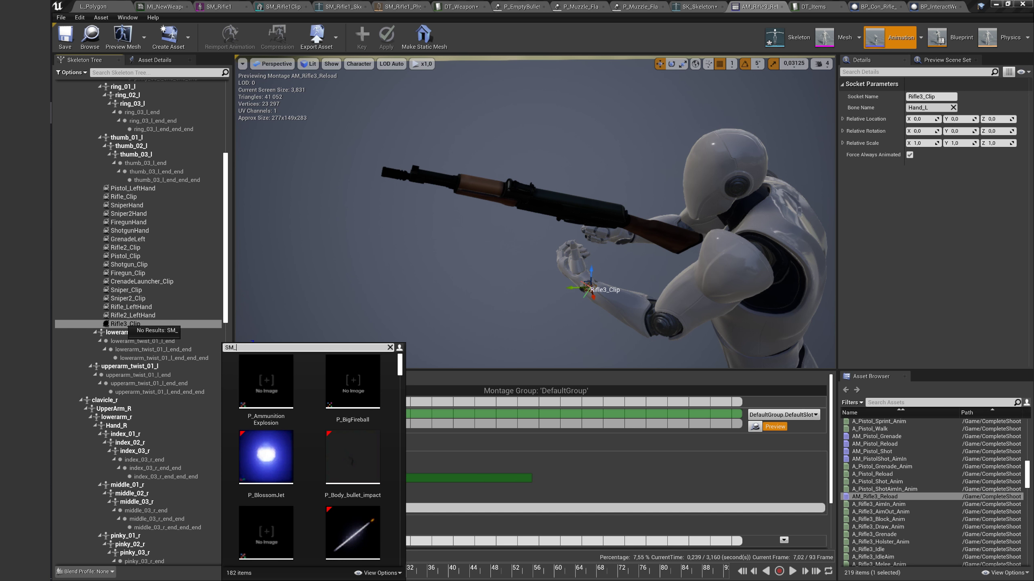
pyautogui.write('Rif')
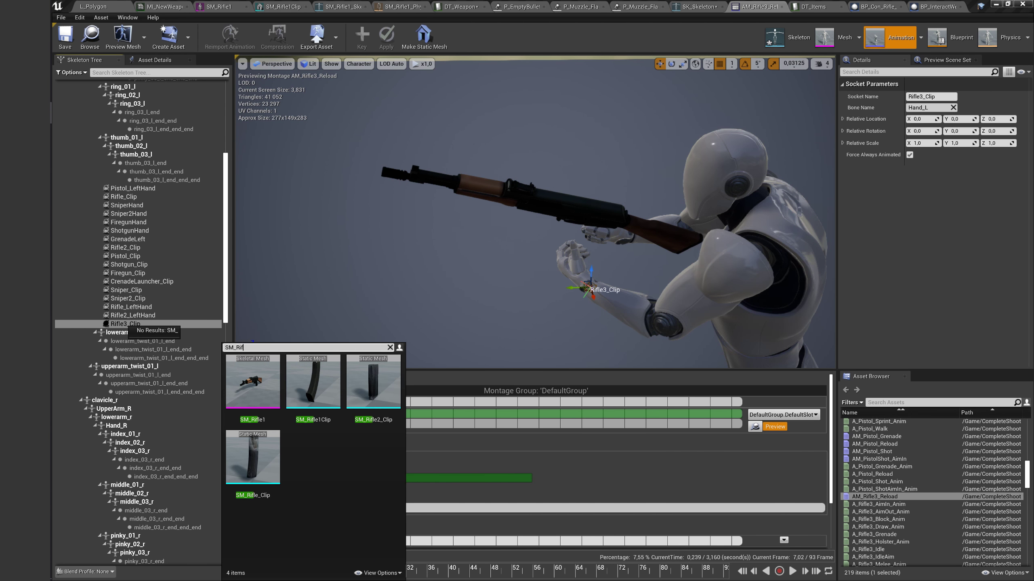
pyautogui.click(313, 381)
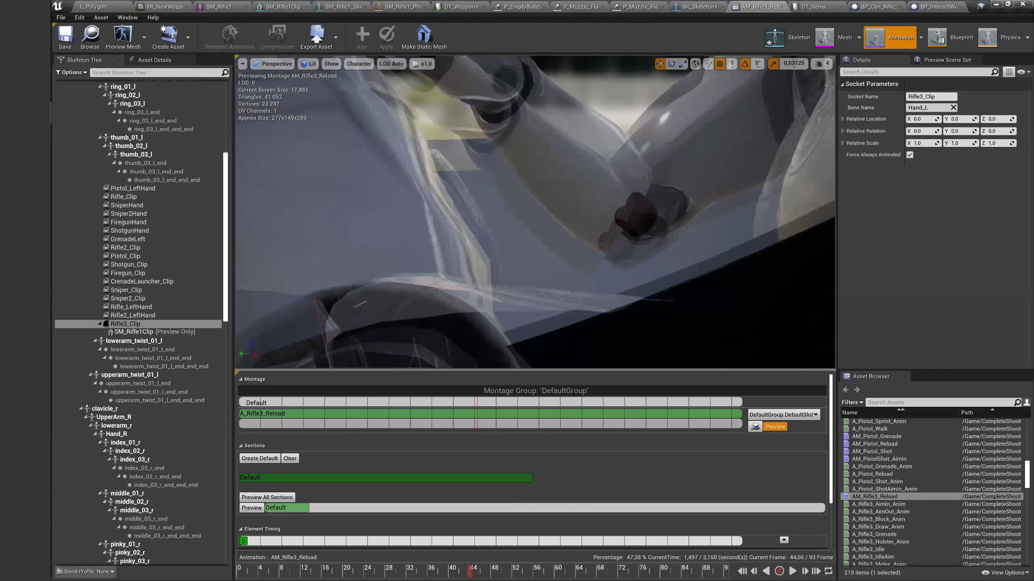
# Pause the reload around frame 43 and move the socket so the clip sits in the left hand.
pyautogui.click(548, 573)
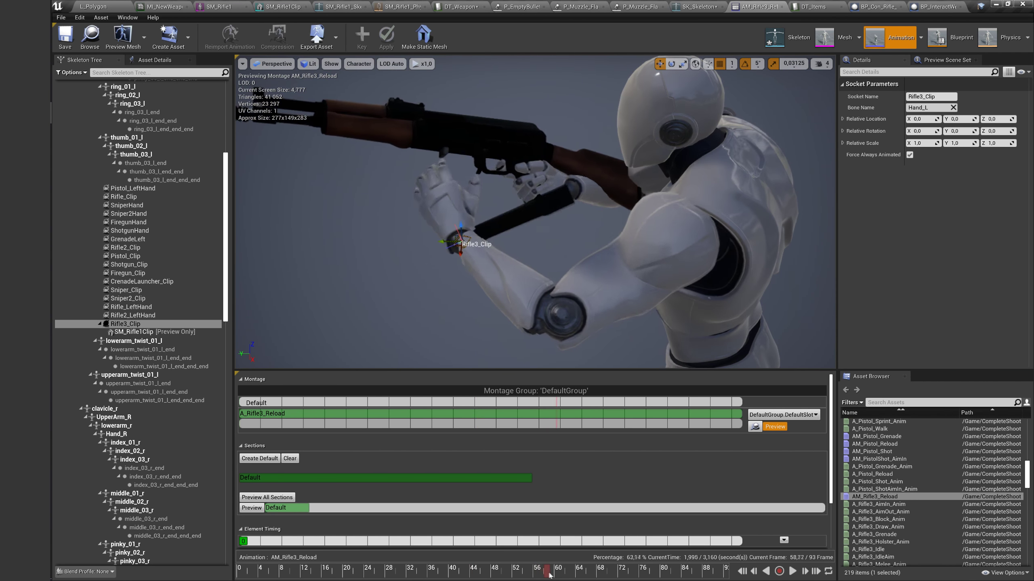
pyautogui.moveTo(549, 573); pyautogui.dragTo(537, 570)
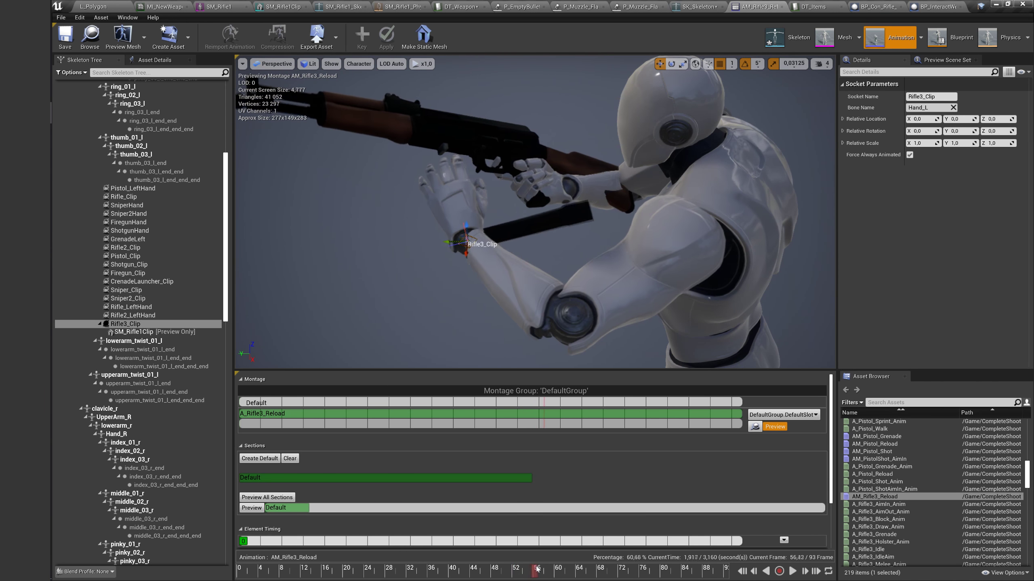
pyautogui.moveTo(537, 569)
pyautogui.mouseDown()
pyautogui.moveTo(459, 550)
pyautogui.moveTo(267, 554)
pyautogui.moveTo(500, 568)
pyautogui.mouseUp()
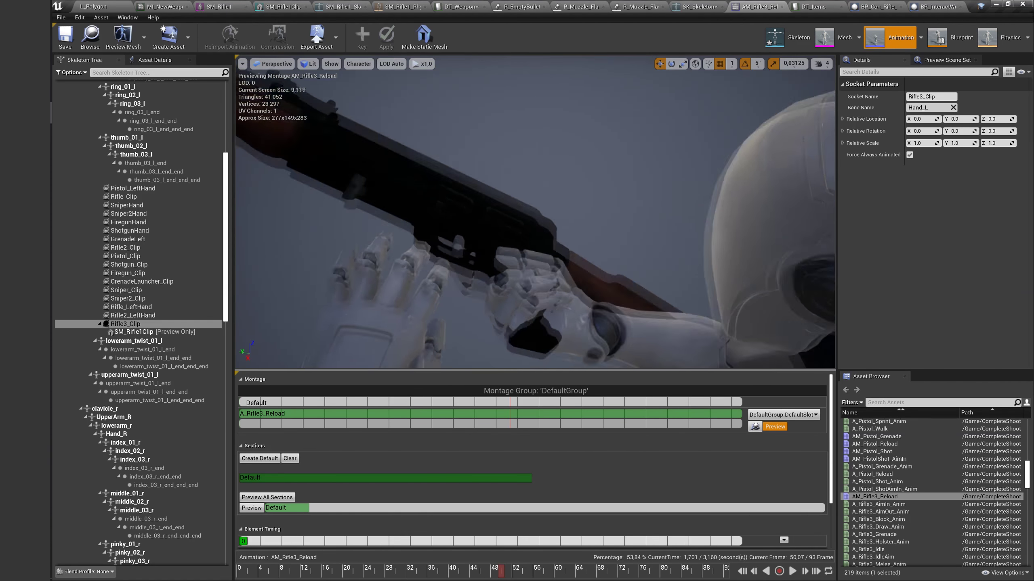
pyautogui.moveTo(514, 300); pyautogui.dragTo(495, 281)
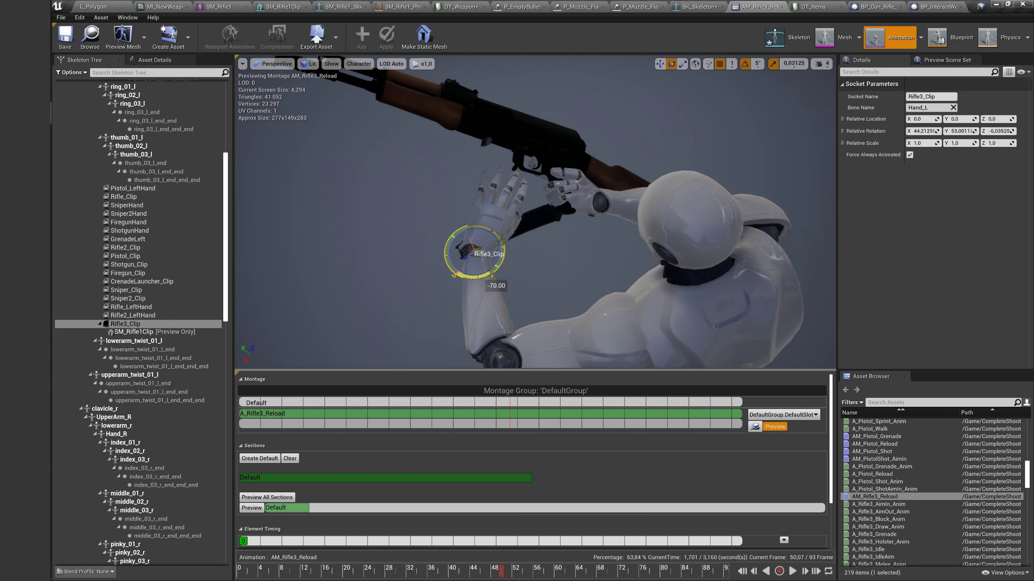
pyautogui.hotkey('alt', '3')
pyautogui.press('w')
pyautogui.moveTo(501, 264); pyautogui.dragTo(501, 265, button='right')
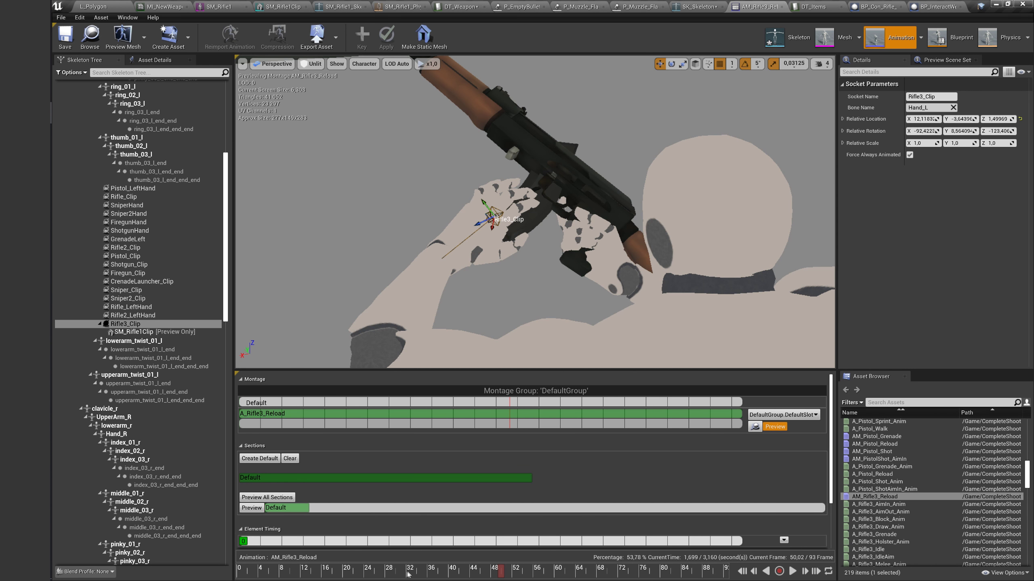
pyautogui.moveTo(408, 574)
pyautogui.mouseDown()
pyautogui.moveTo(323, 572)
pyautogui.moveTo(452, 573)
pyautogui.mouseUp()
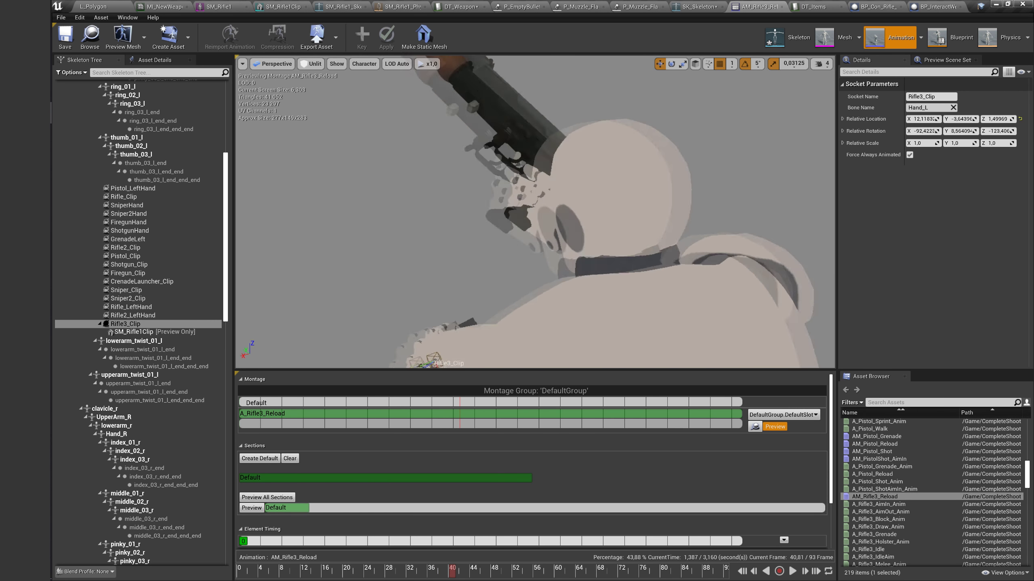
pyautogui.moveTo(501, 265); pyautogui.dragTo(501, 264, button='right')
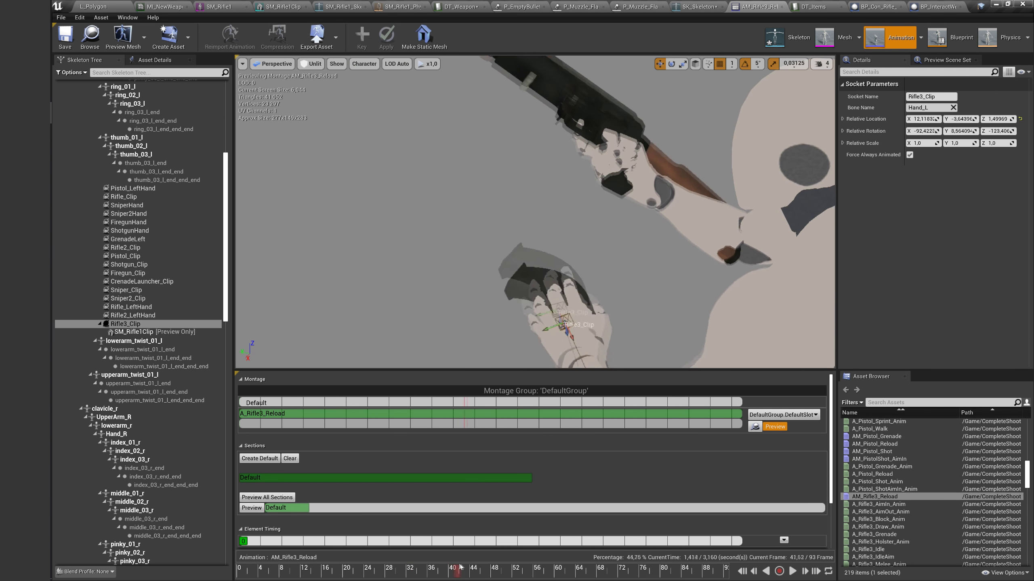
pyautogui.moveTo(398, 573)
pyautogui.mouseDown()
pyautogui.moveTo(583, 572)
pyautogui.moveTo(230, 571)
pyautogui.moveTo(362, 571)
pyautogui.mouseUp()
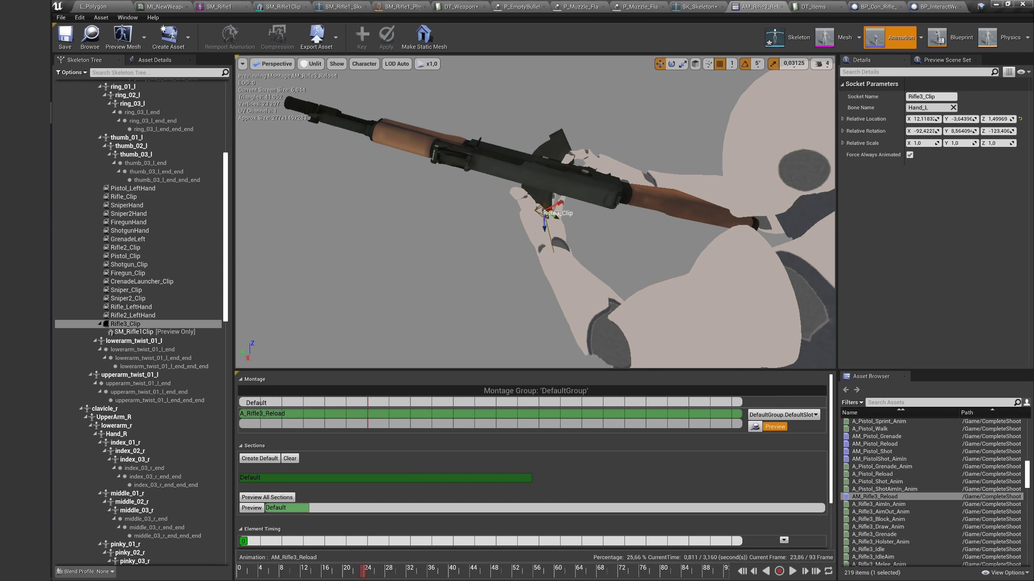
pyautogui.moveTo(831, 478); pyautogui.dragTo(823, 567)
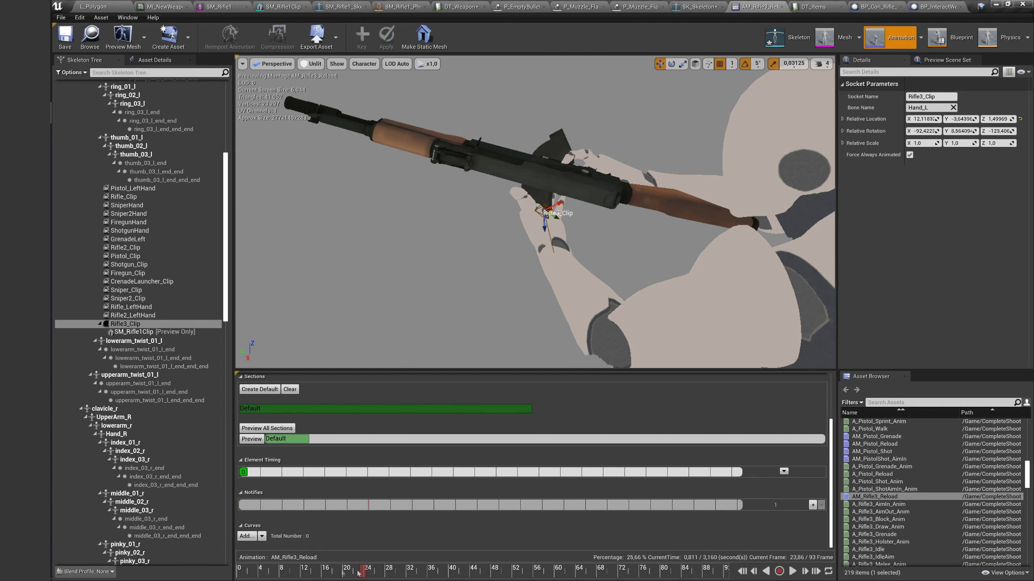
# Add a Montage Notify to the reload montage's Notifies track and name it.
pyautogui.rightClick(365, 504)
pyautogui.moveTo(391, 516)
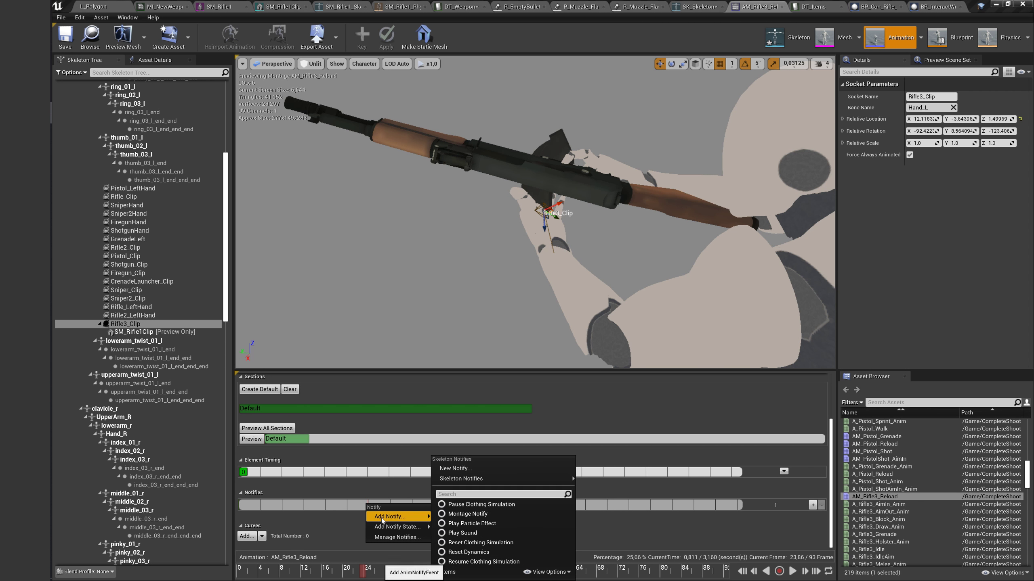
pyautogui.click(467, 514)
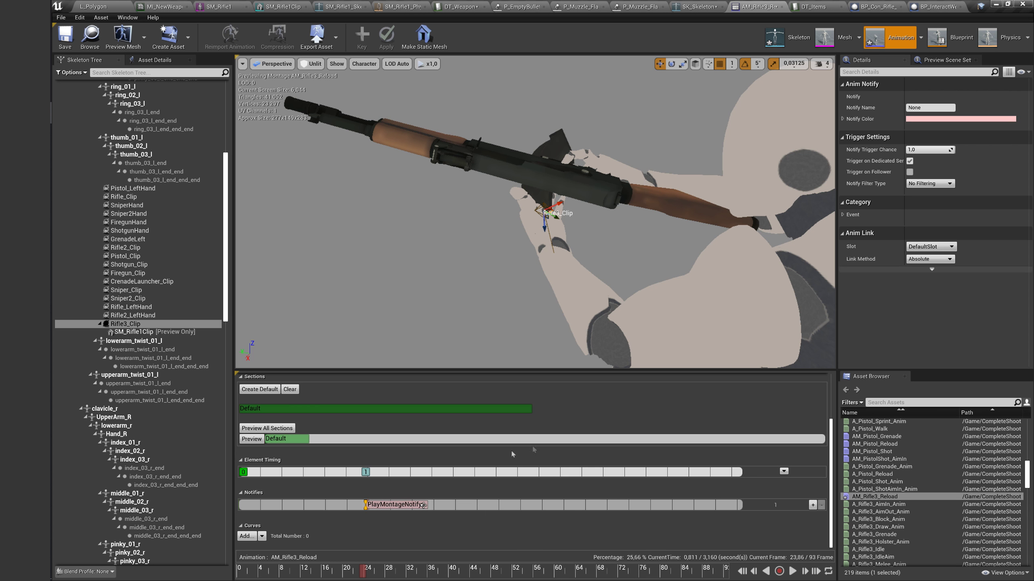
pyautogui.click(930, 107)
pyautogui.write('Unclip')
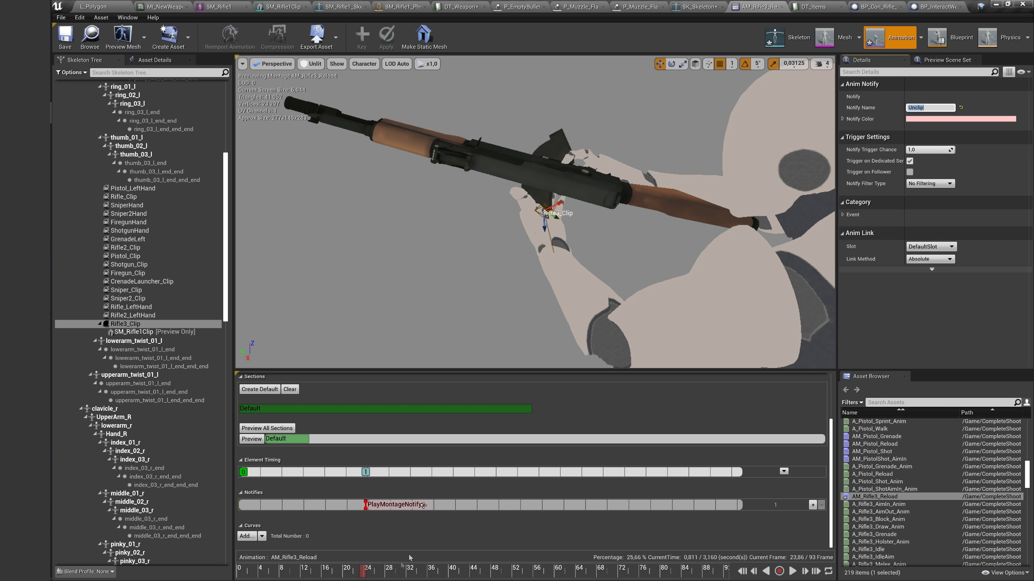
pyautogui.scroll(-5, 421, 355)
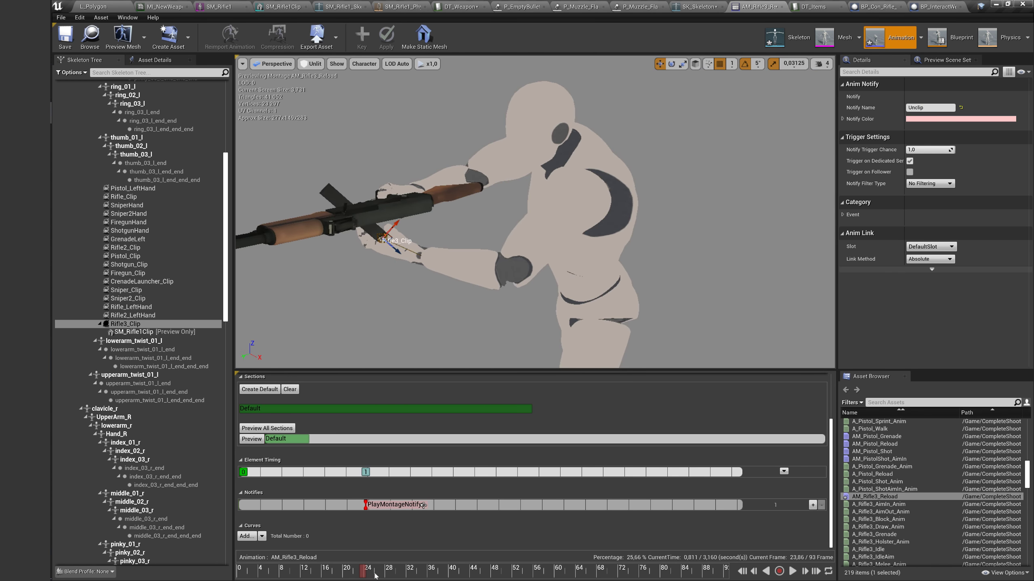
# Switch the preview to Lit and add a TakeAmmo Montage Notify around frame 33.
pyautogui.click(388, 573)
pyautogui.moveTo(388, 572); pyautogui.dragTo(414, 572)
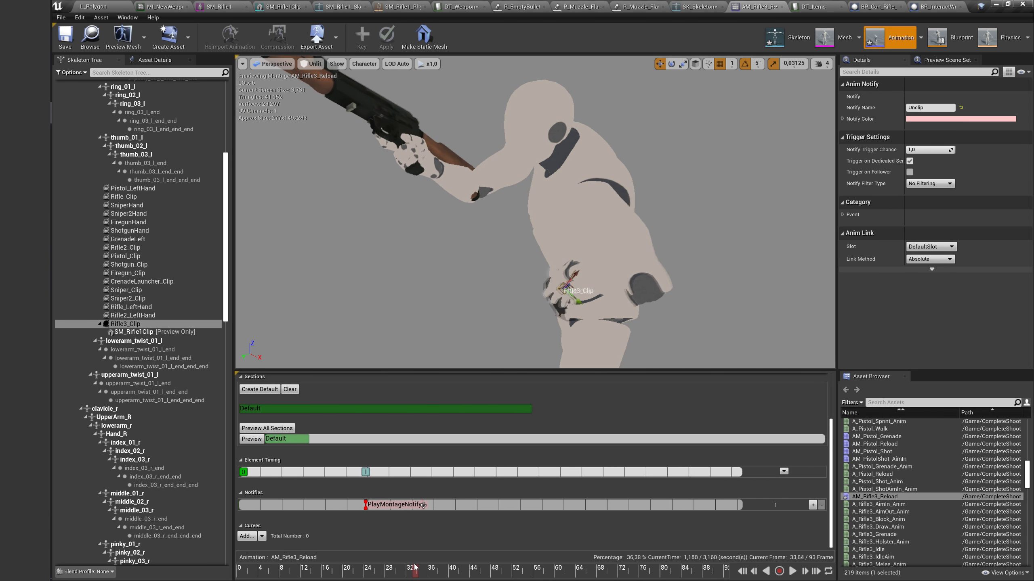
pyautogui.click(311, 64)
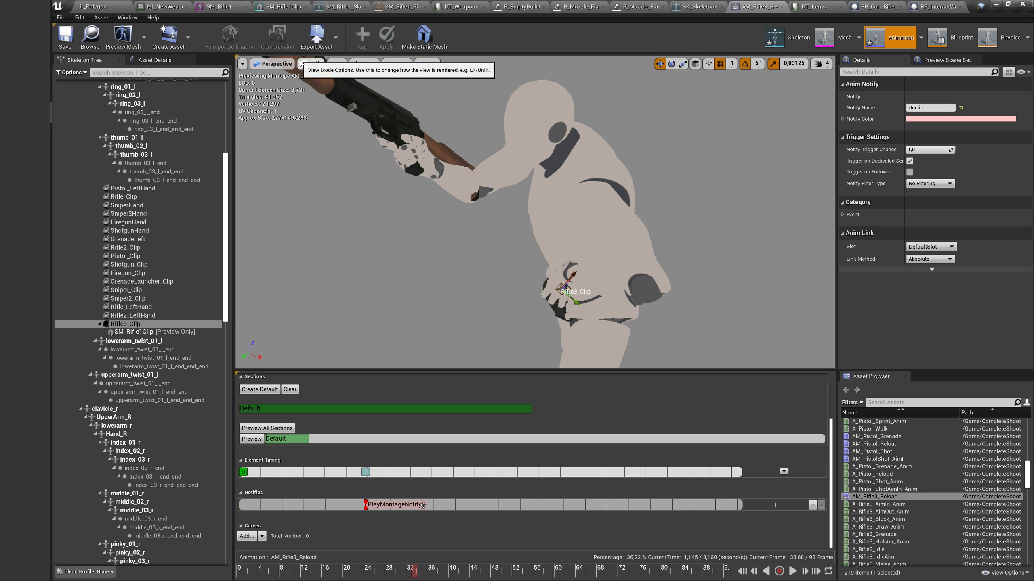
pyautogui.click(324, 83)
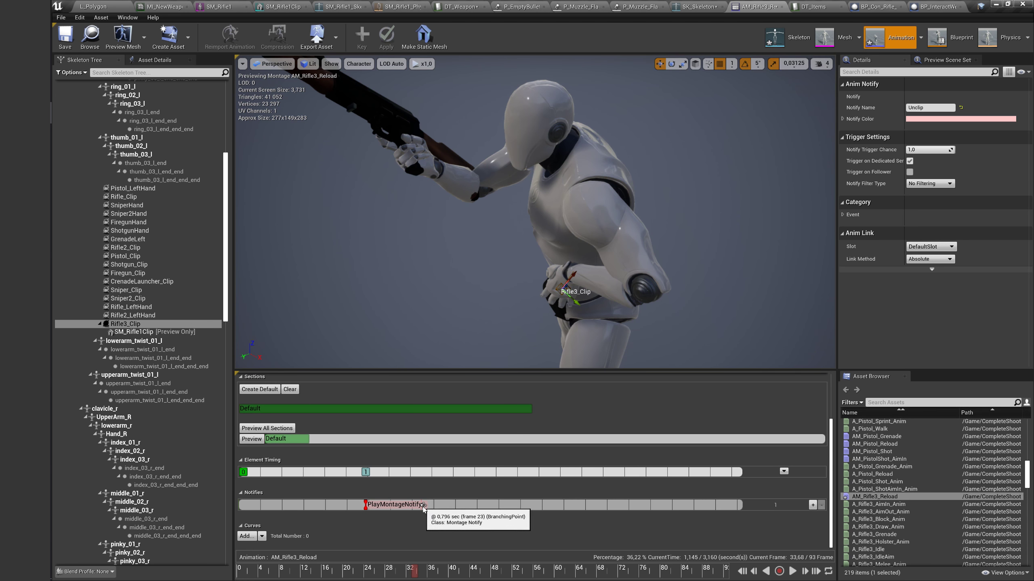
pyautogui.rightClick(422, 505)
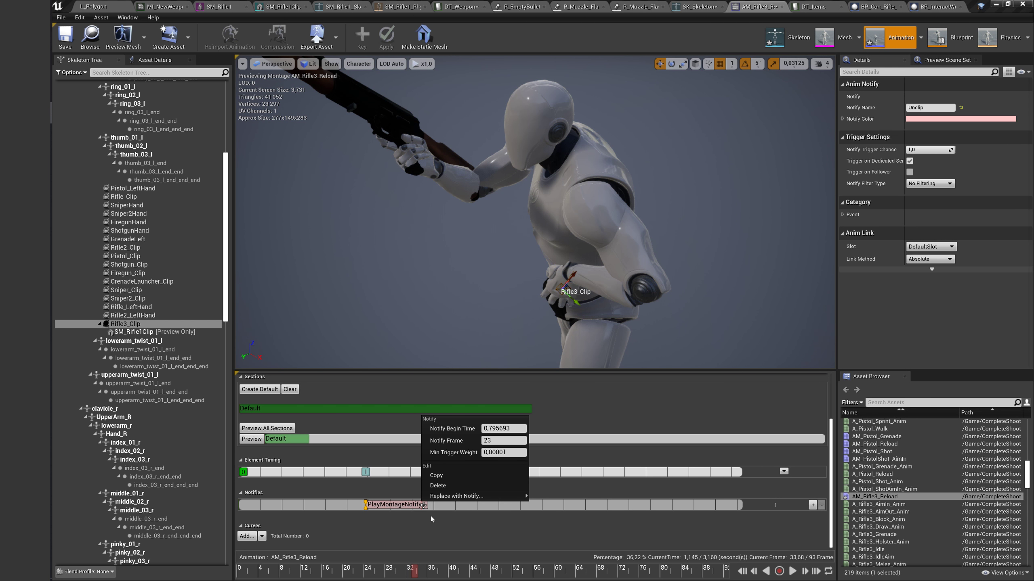
pyautogui.rightClick(432, 507)
pyautogui.rightClick(432, 506)
pyautogui.rightClick(432, 506)
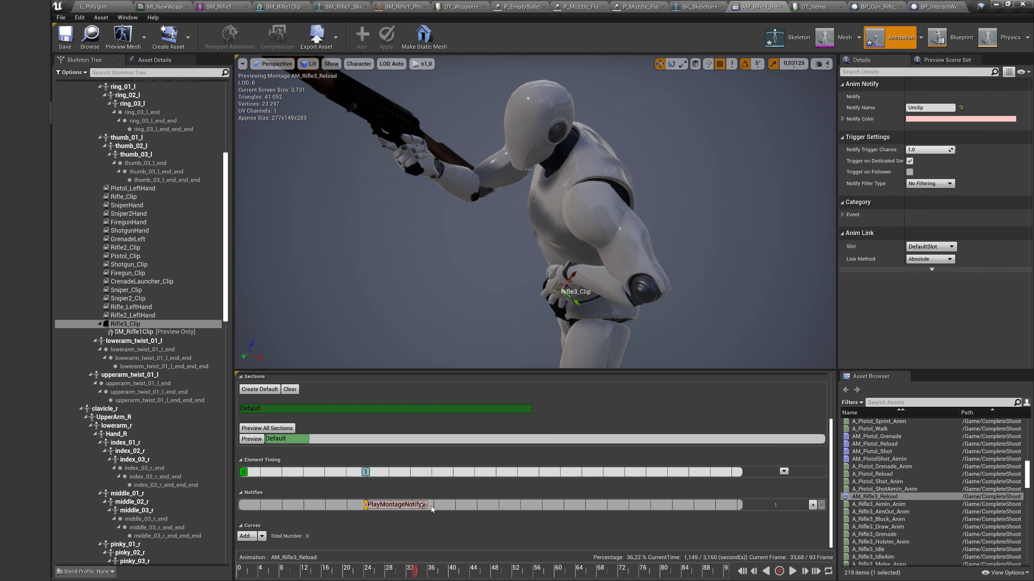
pyautogui.rightClick(432, 506)
pyautogui.moveTo(468, 517)
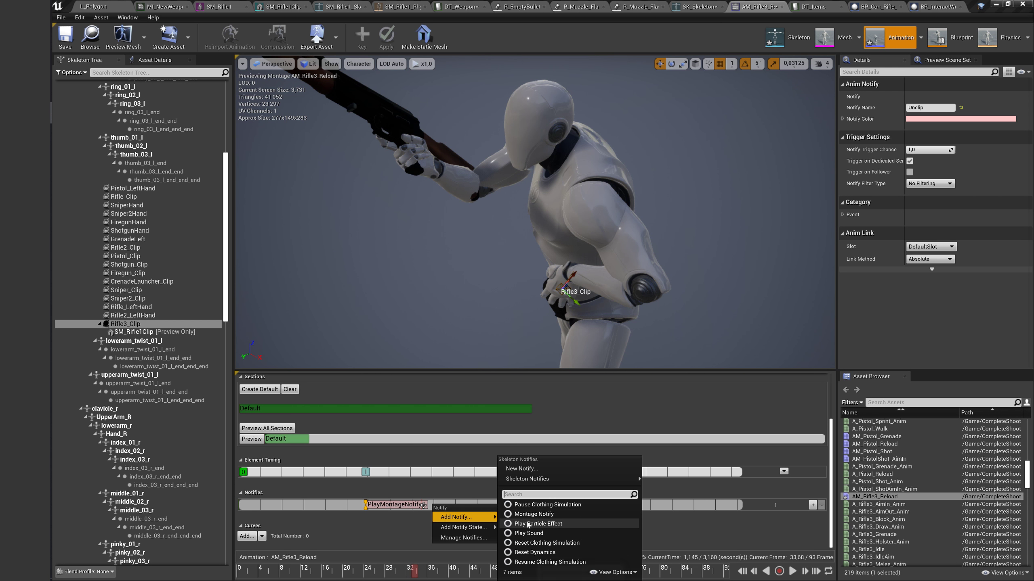
pyautogui.click(513, 515)
pyautogui.moveTo(473, 505); pyautogui.dragTo(462, 511)
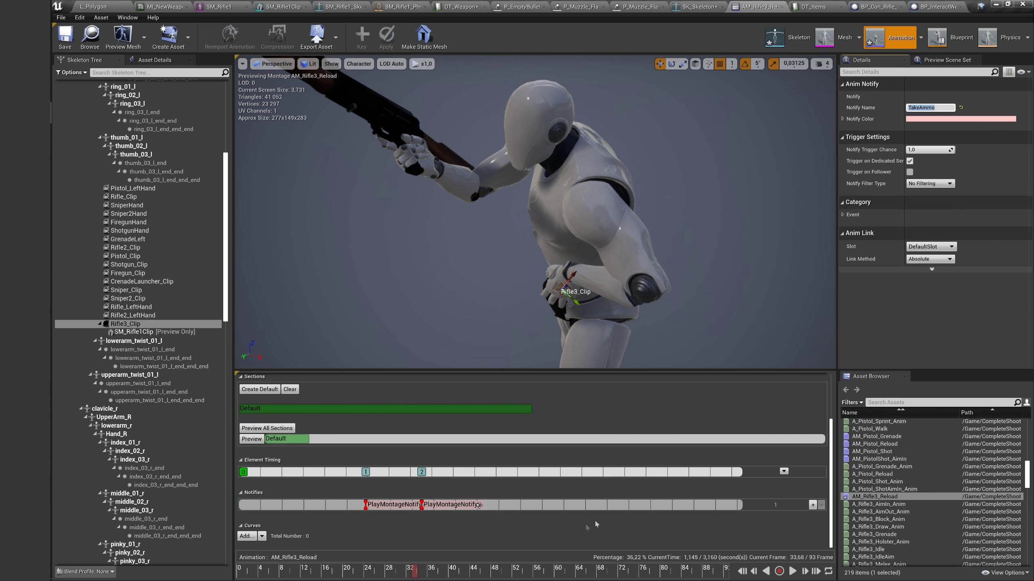
# Add a Connect Montage Notify at around frame 52 of the reload.
pyautogui.moveTo(421, 572)
pyautogui.mouseDown()
pyautogui.moveTo(520, 571)
pyautogui.moveTo(513, 579)
pyautogui.mouseUp()
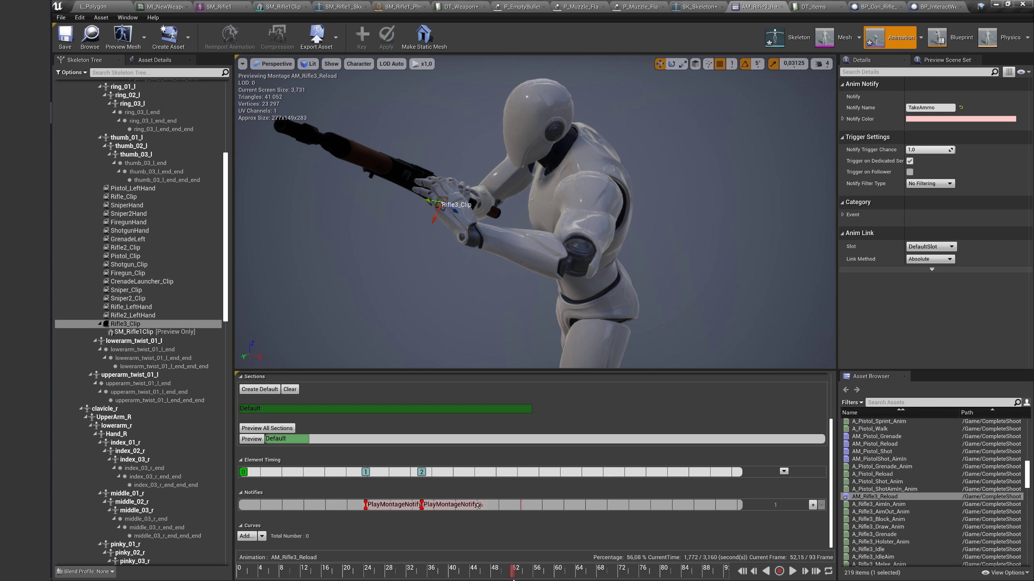
pyautogui.rightClick(544, 508)
pyautogui.moveTo(548, 516)
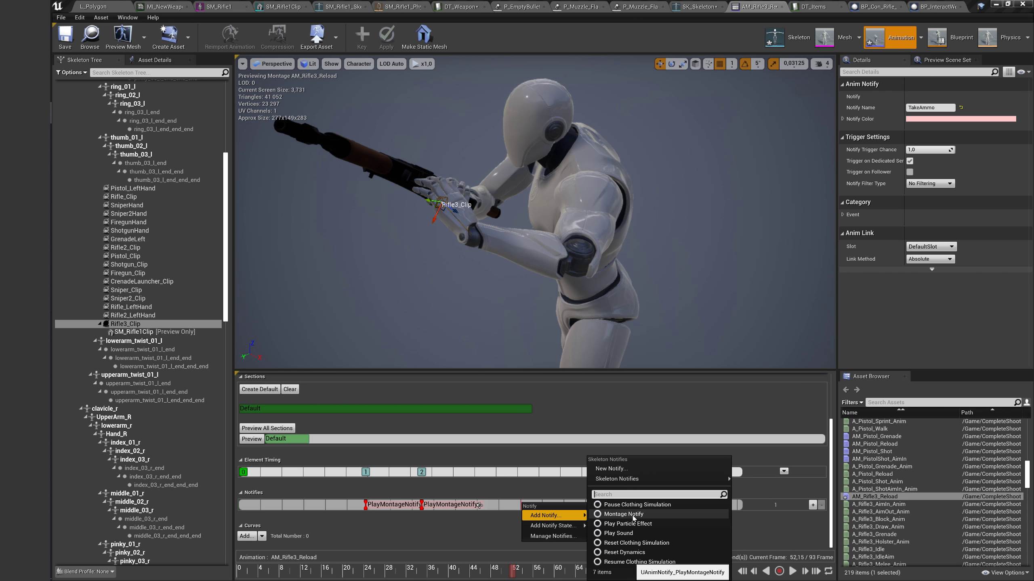
pyautogui.click(633, 515)
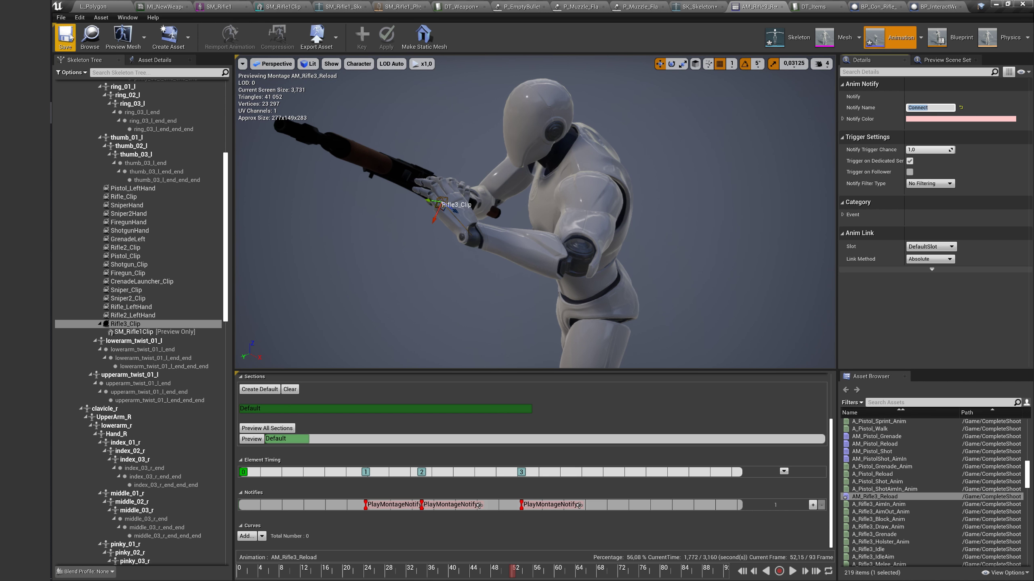
pyautogui.moveTo(529, 195); pyautogui.dragTo(455, 172)
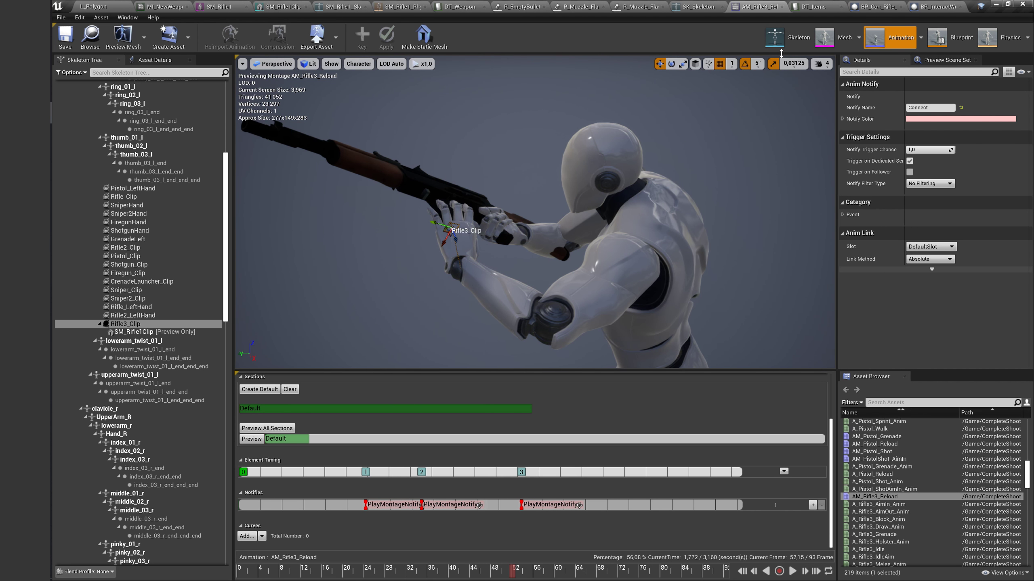
# In DT_Weapon, pick AM_Rifle3_Reload for W_Rifle_3's Reload animation.
pyautogui.click(813, 7)
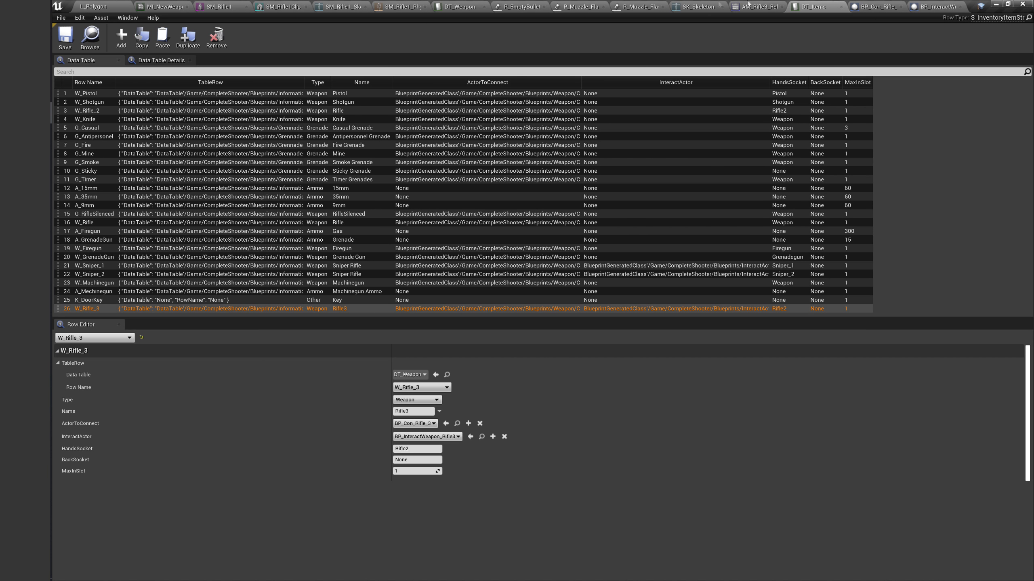
pyautogui.click(459, 5)
pyautogui.scroll(-5, 351, 386)
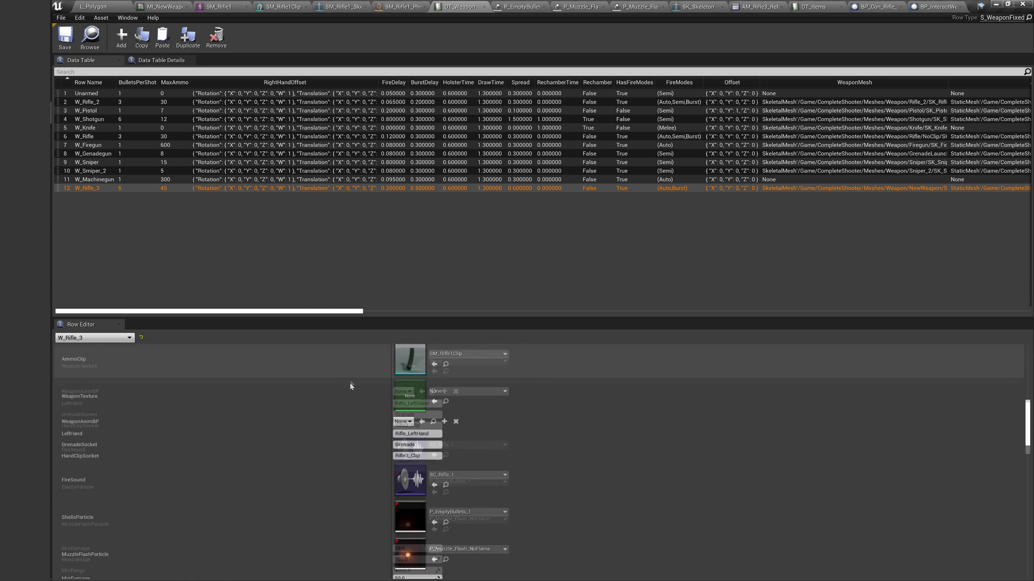
pyautogui.scroll(-5, 351, 385)
pyautogui.scroll(-5, 346, 385)
pyautogui.scroll(-3, 342, 385)
pyautogui.scroll(-5, 341, 384)
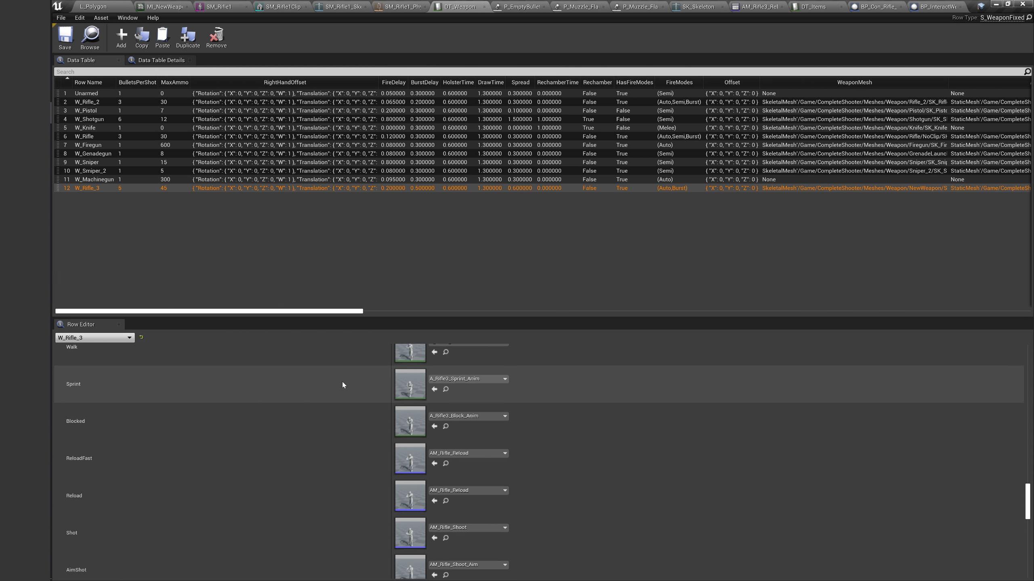
pyautogui.click(459, 415)
pyautogui.write('Rifle3')
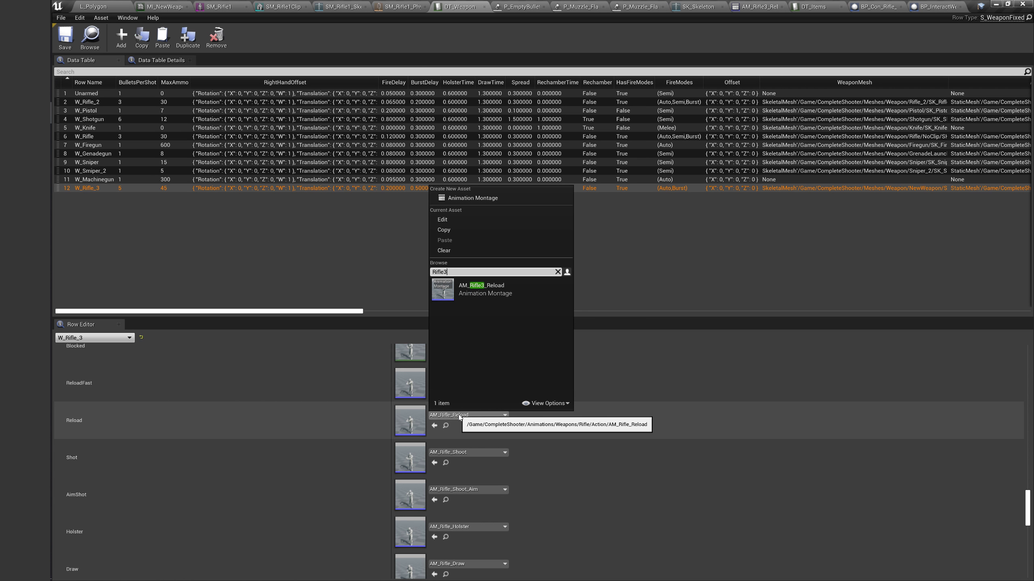
pyautogui.click(501, 290)
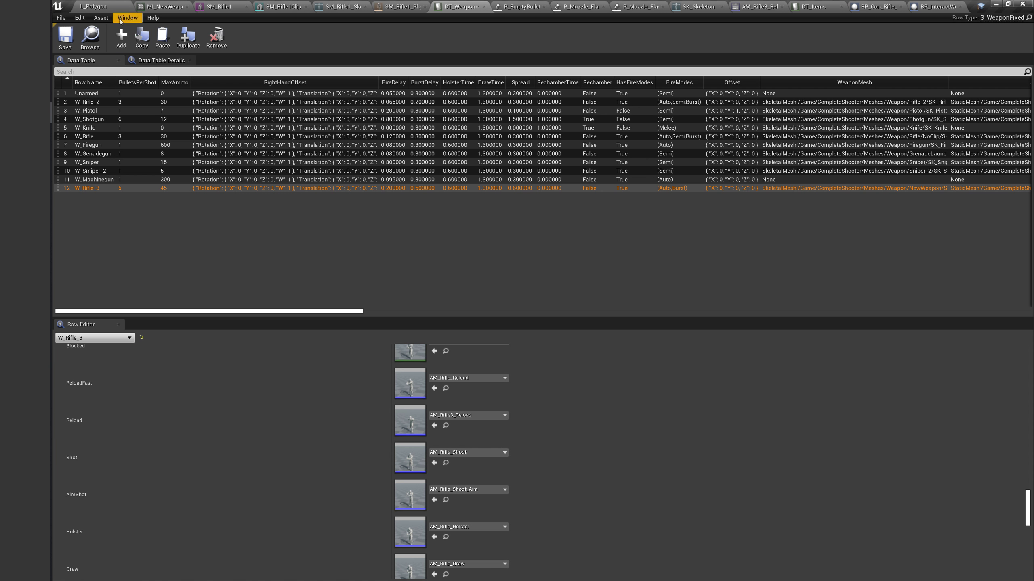
pyautogui.click(102, 6)
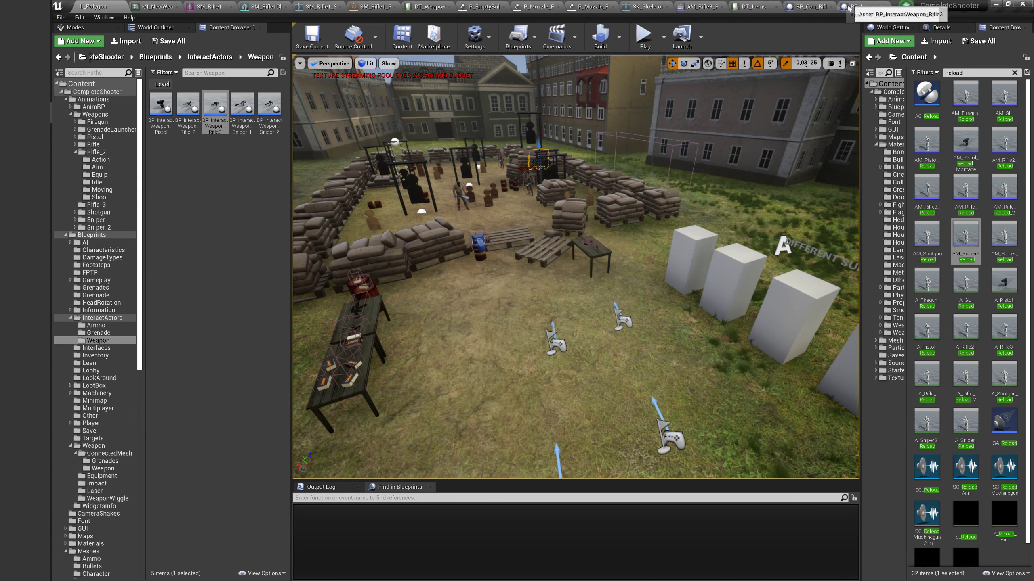
# Open the AM_Rifle_Shoot and AM_Rifle_Shoot_2 montages to inspect them.
pyautogui.click(435, 7)
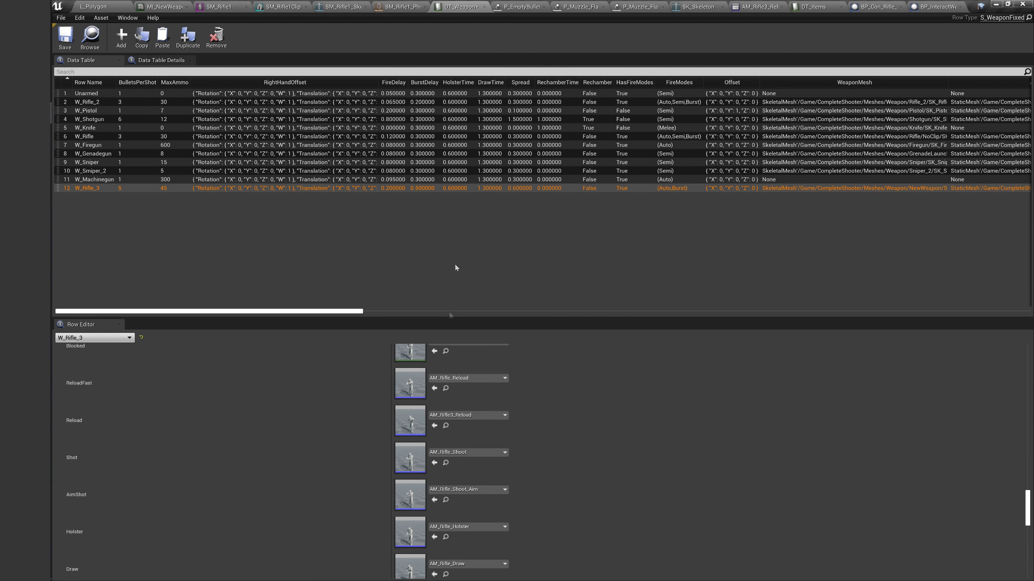
pyautogui.click(446, 463)
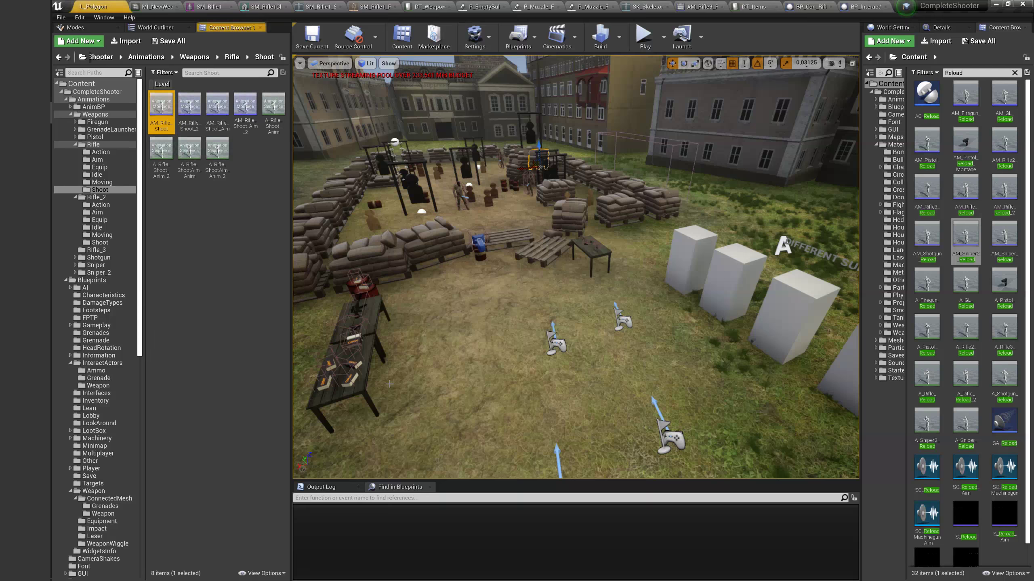
pyautogui.doubleClick(174, 128)
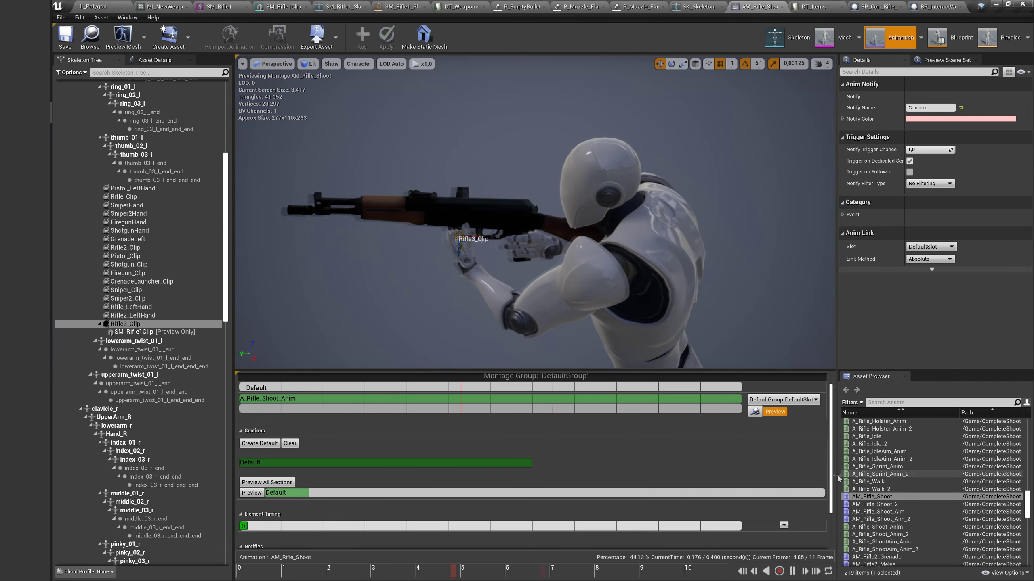
pyautogui.click(93, 6)
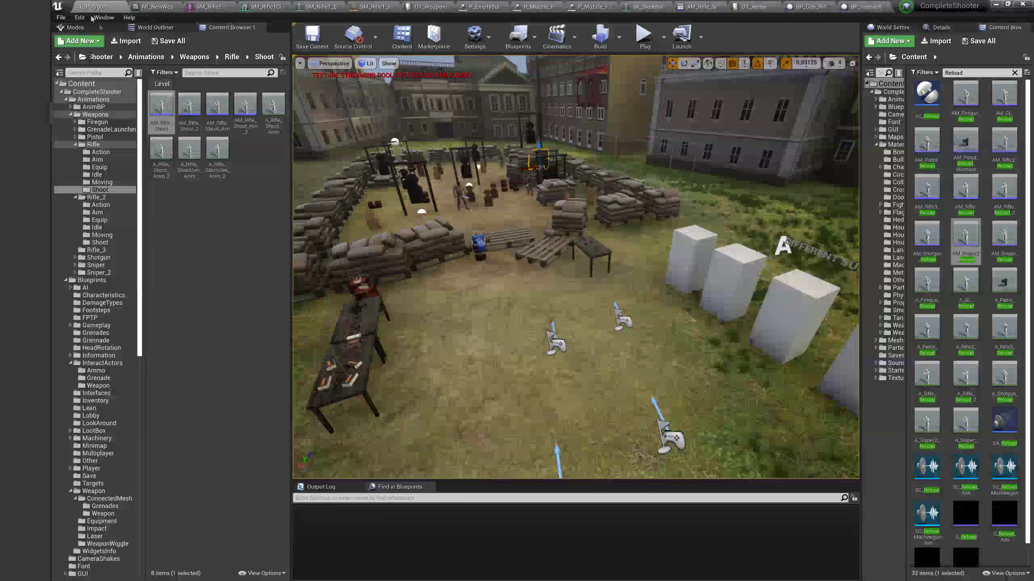
pyautogui.doubleClick(189, 106)
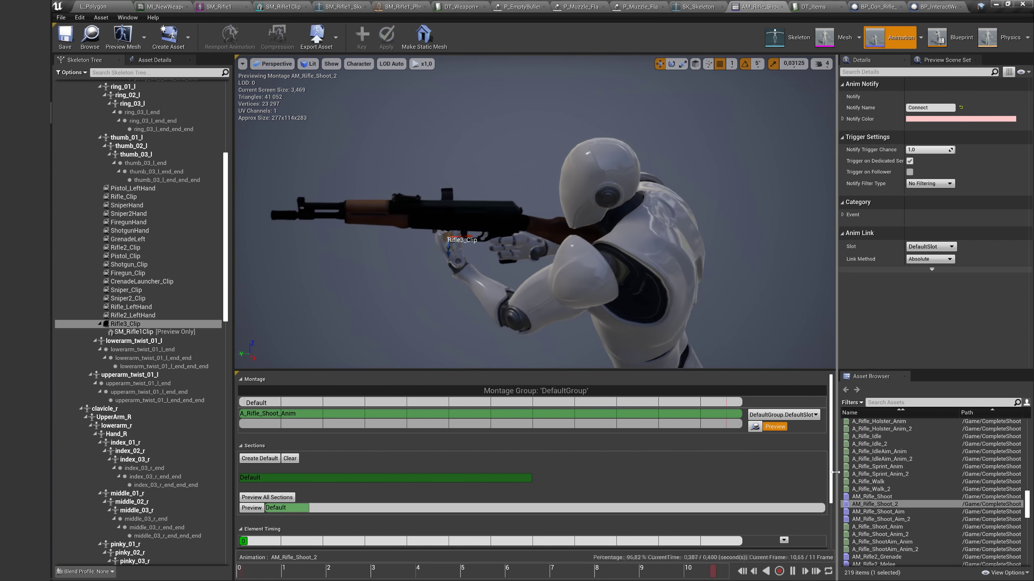
pyautogui.click(111, 4)
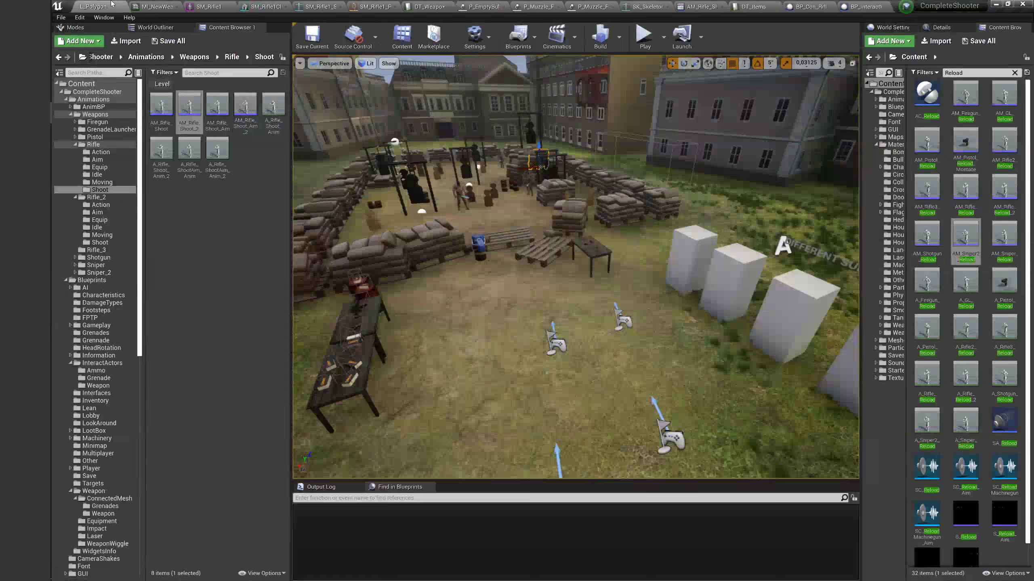
# Browse the animation folders to Animations/Weapons/Rifle_3 in the Content Browser.
pyautogui.click(99, 167)
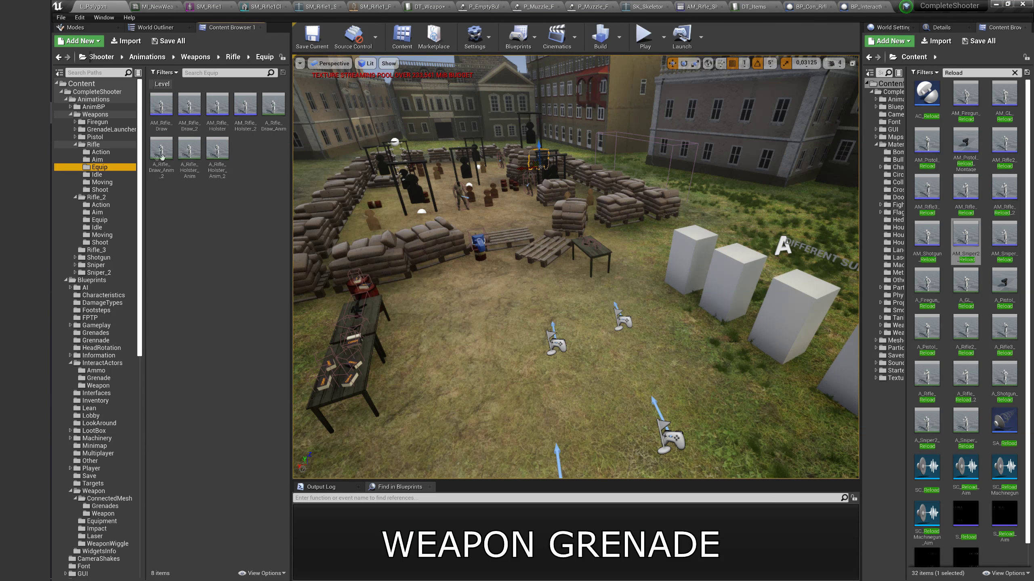
pyautogui.click(114, 243)
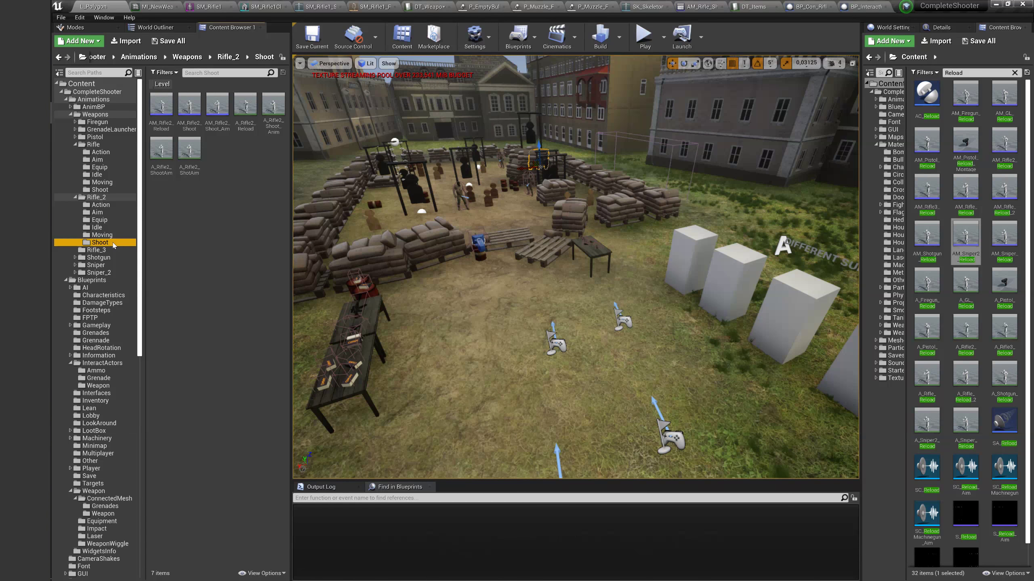
pyautogui.click(97, 250)
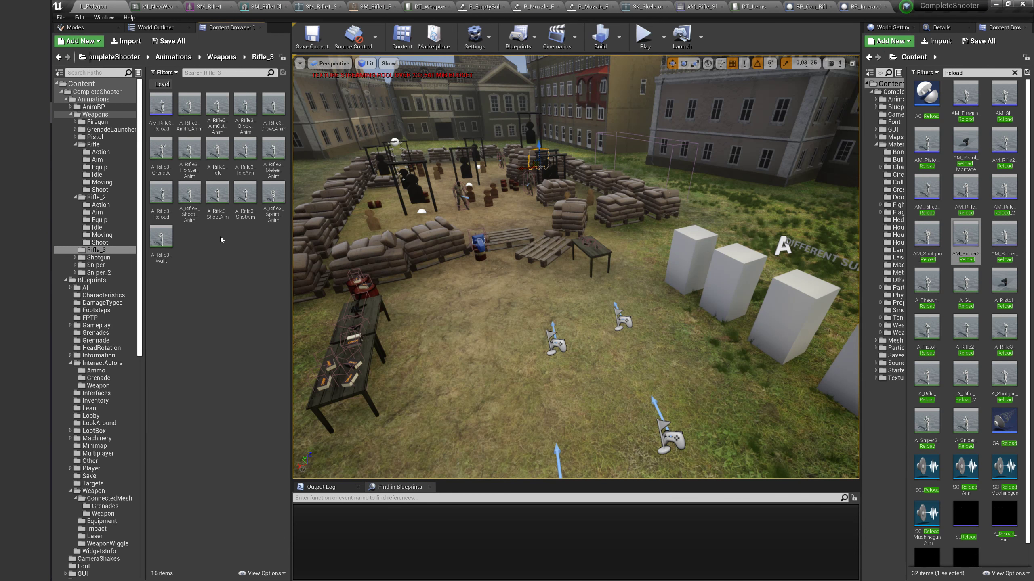
pyautogui.moveTo(225, 208)
pyautogui.moveTo(257, 217)
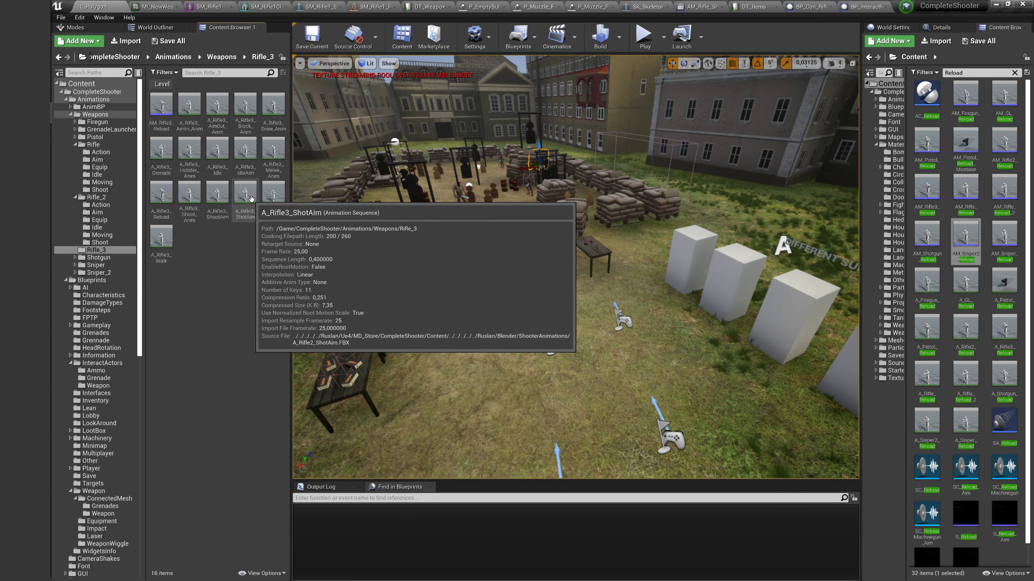
# Create an AnimMontage named AM_Rifle3_Grenade from A_Rifle3_Grenade.
pyautogui.rightClick(161, 157)
pyautogui.moveTo(191, 167)
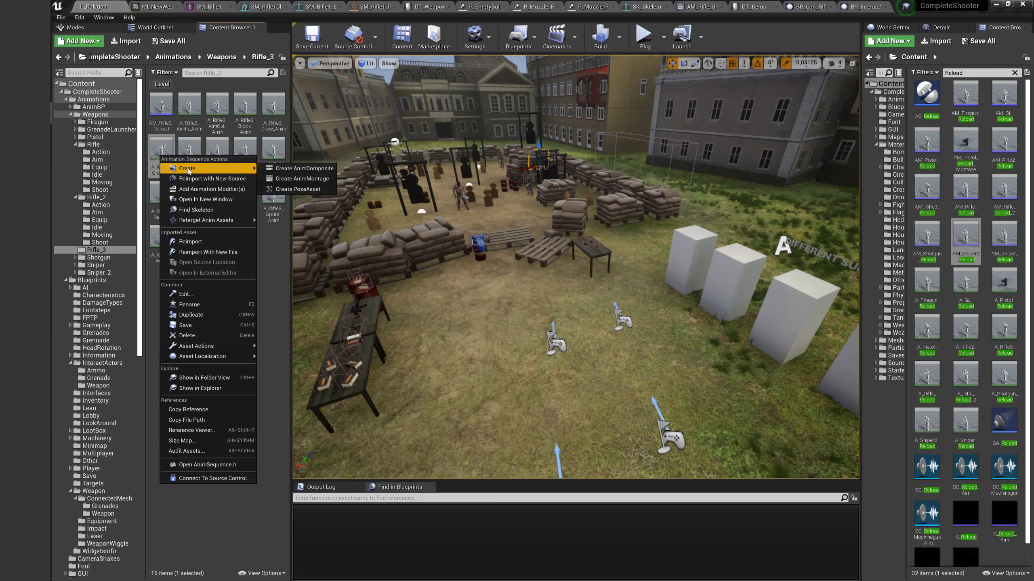
pyautogui.click(299, 182)
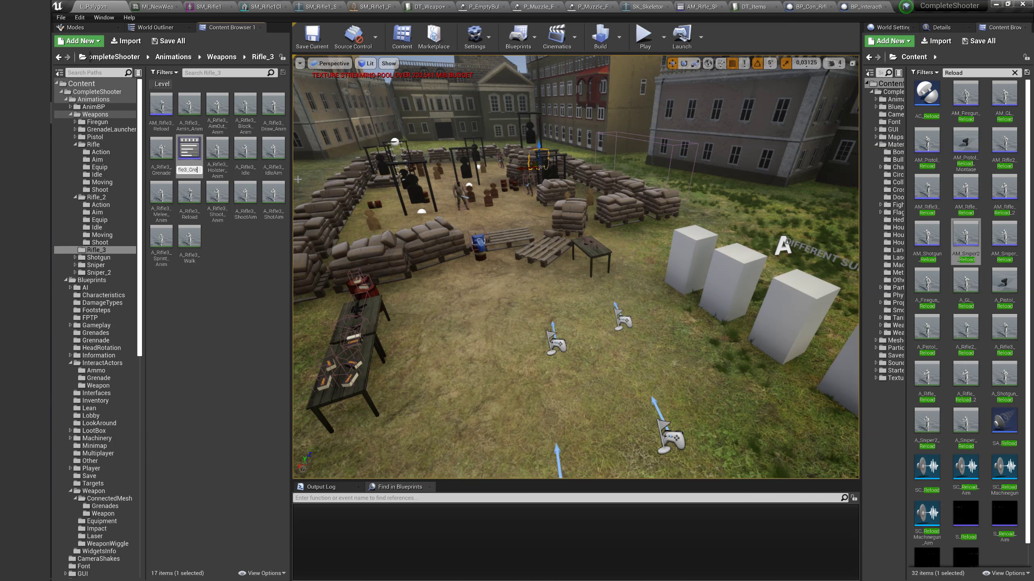
pyautogui.press('Return')
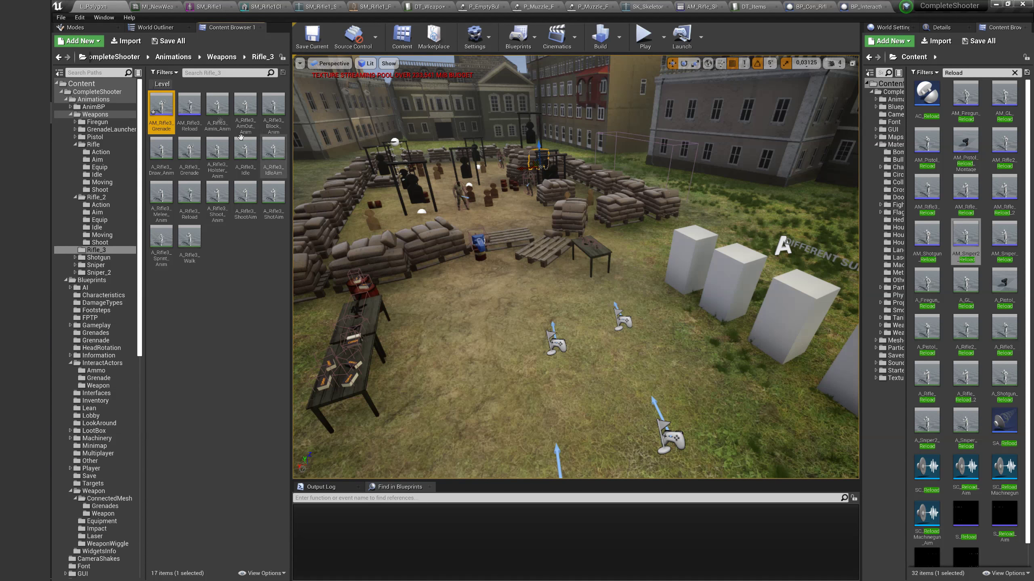
# Open AM_Rifle3_Grenade and scrub the preview to frame 15.
pyautogui.doubleClick(177, 100)
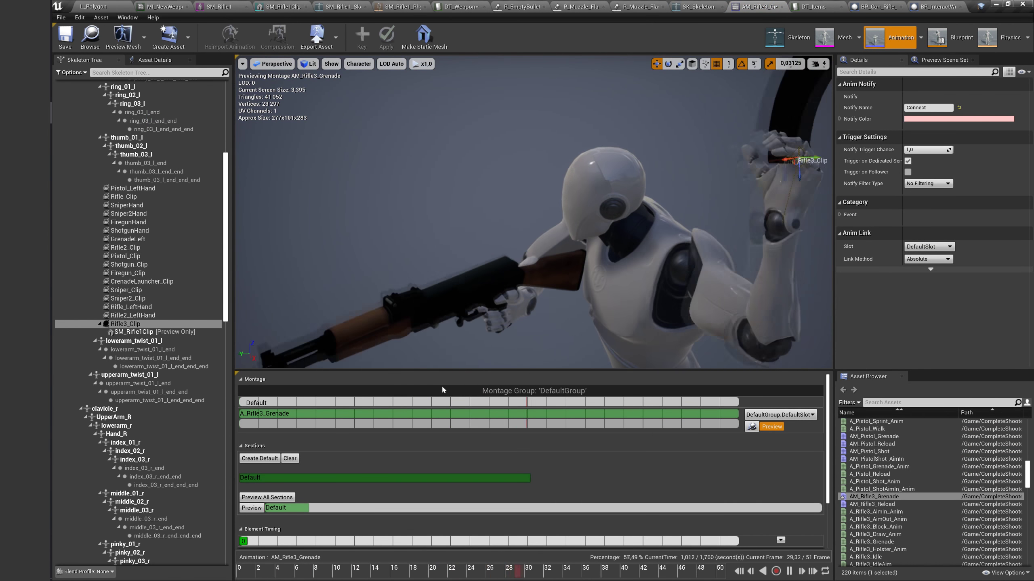
pyautogui.scroll(-2, 487, 448)
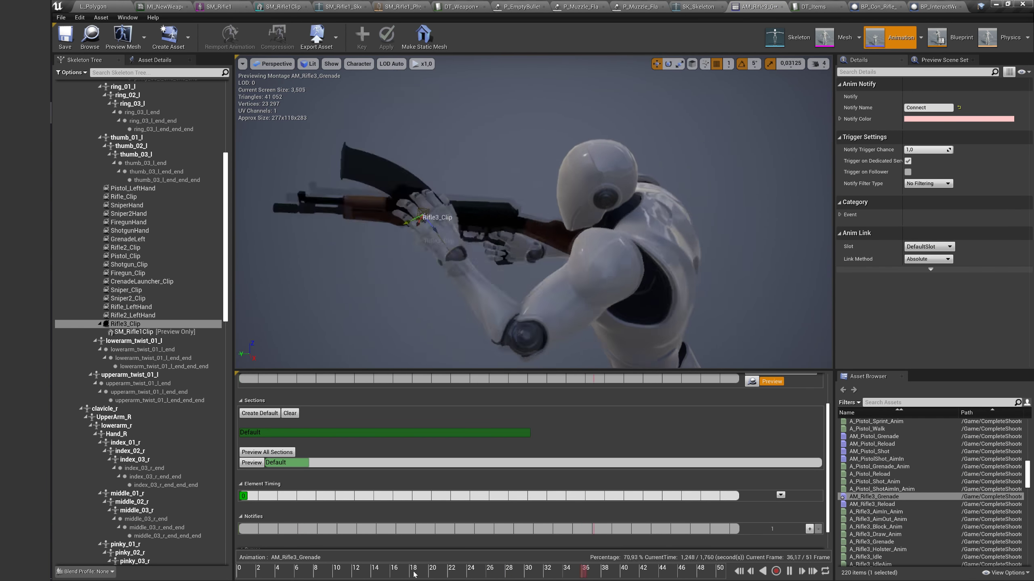
pyautogui.click(255, 570)
pyautogui.moveTo(255, 570); pyautogui.dragTo(287, 575)
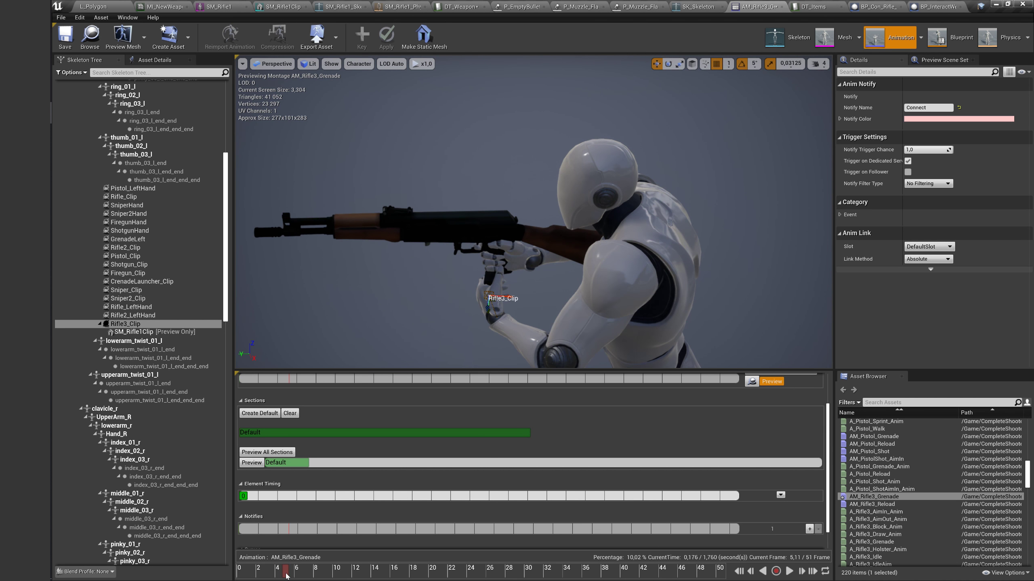
pyautogui.moveTo(286, 576); pyautogui.dragTo(380, 572)
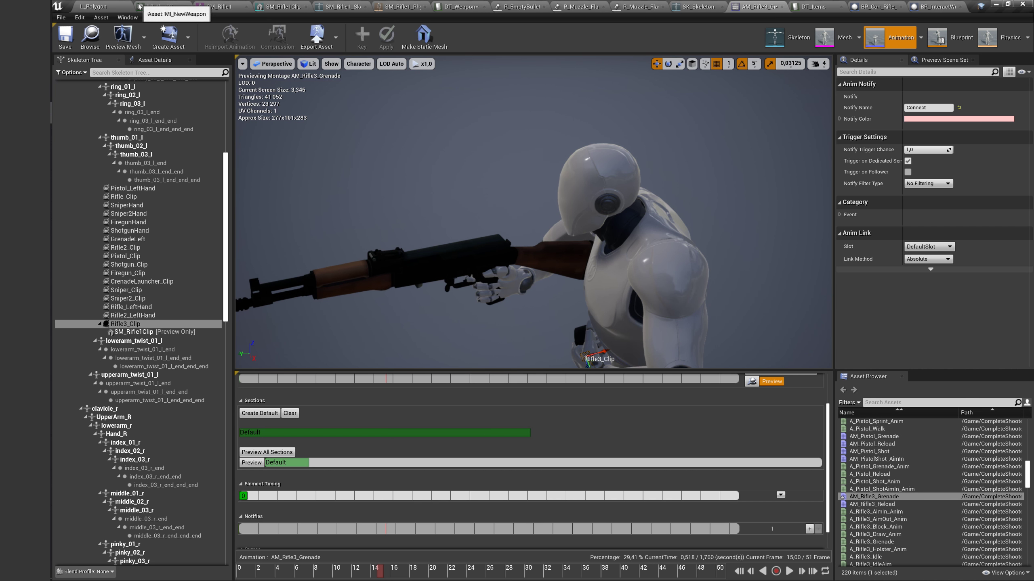
pyautogui.scroll(-5, 900, 538)
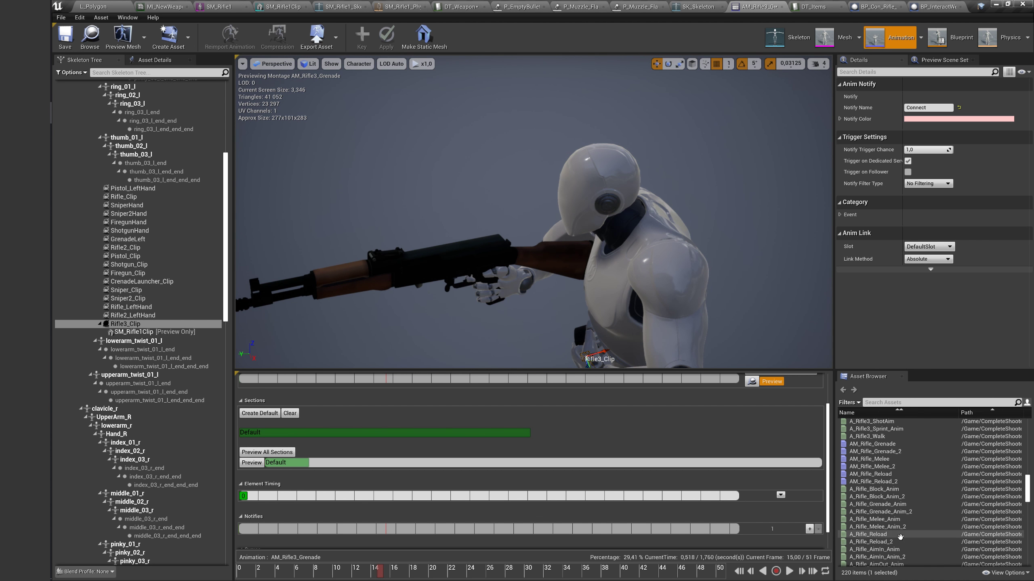
pyautogui.doubleClick(874, 452)
pyautogui.scroll(-2, 784, 490)
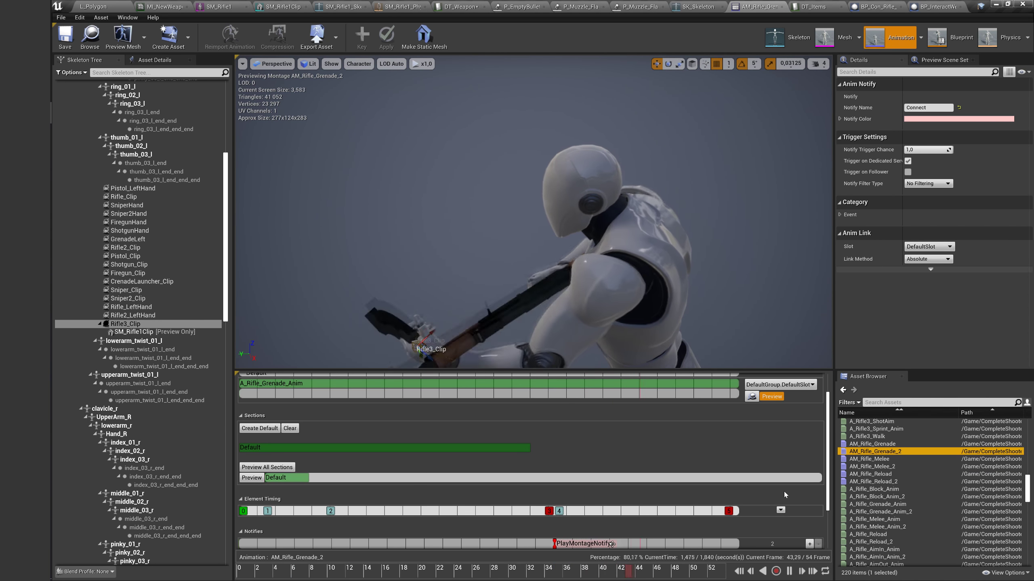
pyautogui.scroll(-2, 829, 502)
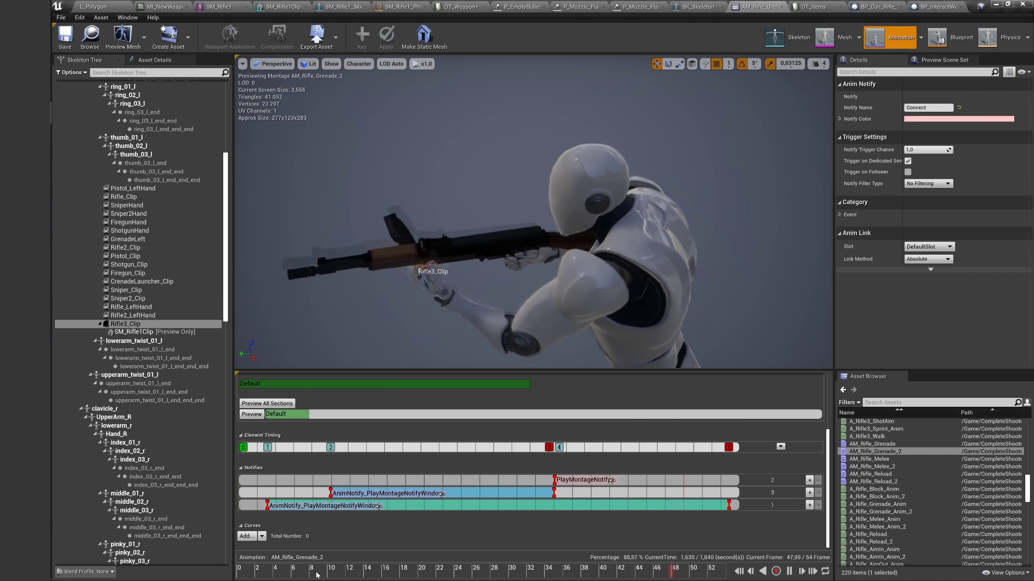
pyautogui.click(266, 506)
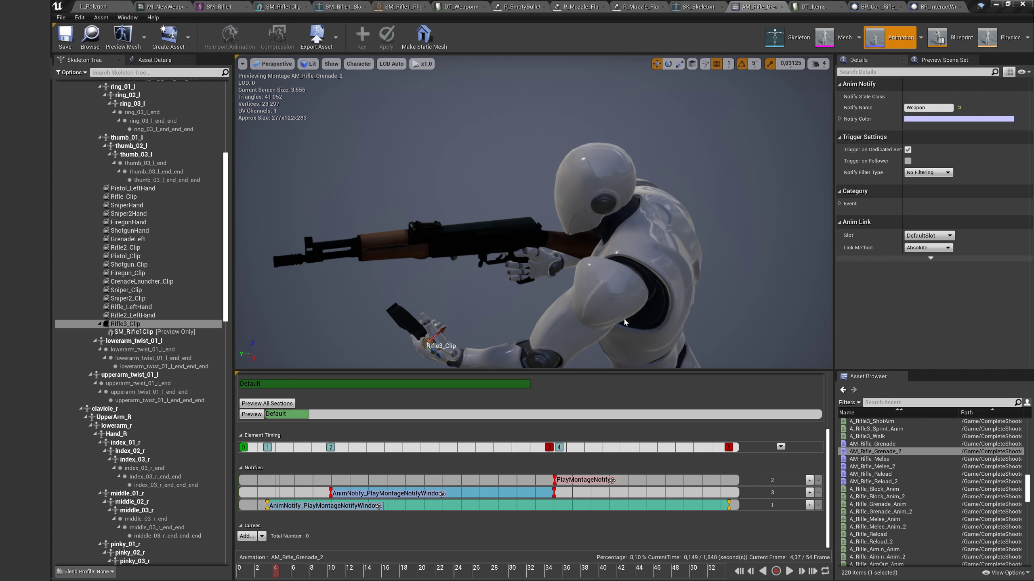
pyautogui.scroll(10, 913, 449)
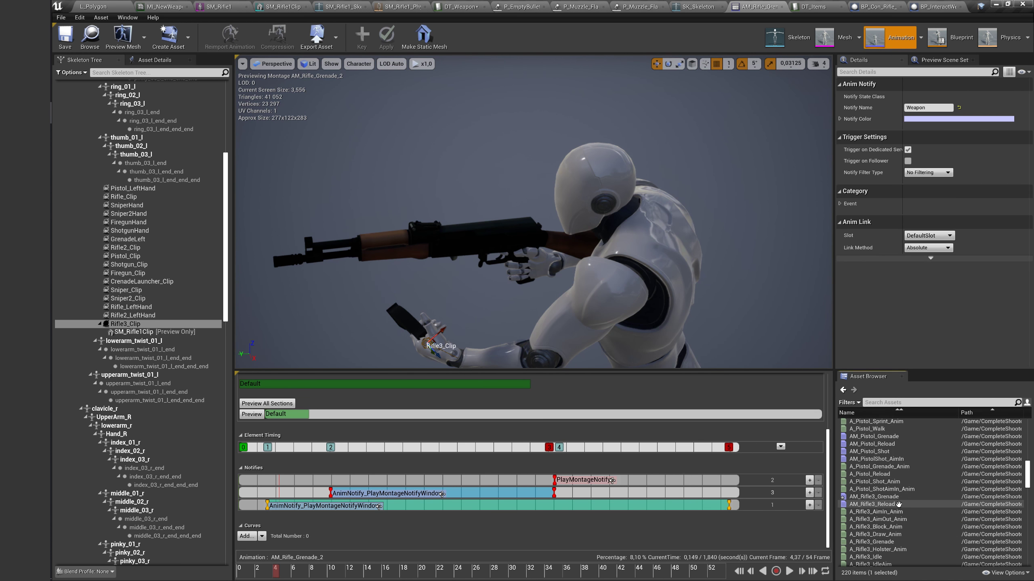
pyautogui.doubleClick(875, 496)
# Add two more notify tracks to AM_Rifle3_Grenade for three total, then rewind the preview to frame 0.
pyautogui.scroll(-1, 635, 499)
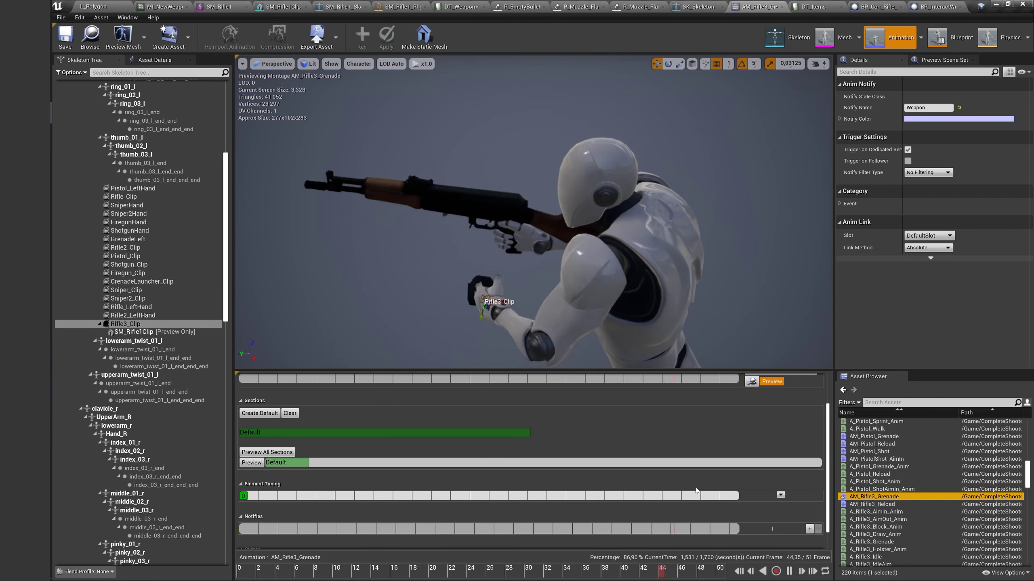
pyautogui.click(394, 570)
pyautogui.moveTo(394, 572); pyautogui.dragTo(428, 570)
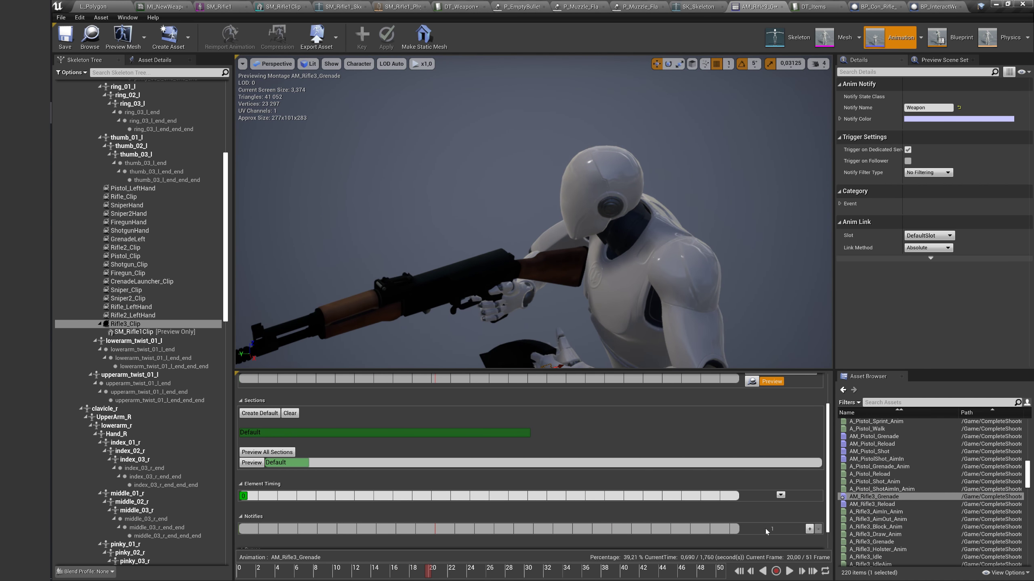
pyautogui.click(808, 530)
pyautogui.click(808, 529)
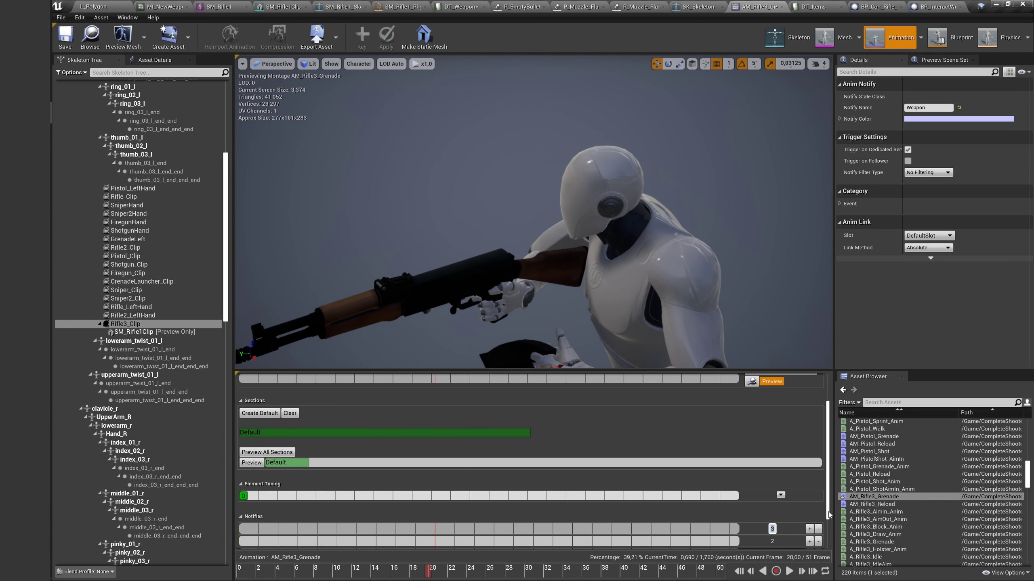
pyautogui.scroll(-3, 822, 548)
pyautogui.moveTo(462, 568)
pyautogui.mouseDown()
pyautogui.moveTo(229, 570)
pyautogui.moveTo(533, 570)
pyautogui.moveTo(316, 567)
pyautogui.moveTo(330, 572)
pyautogui.mouseUp()
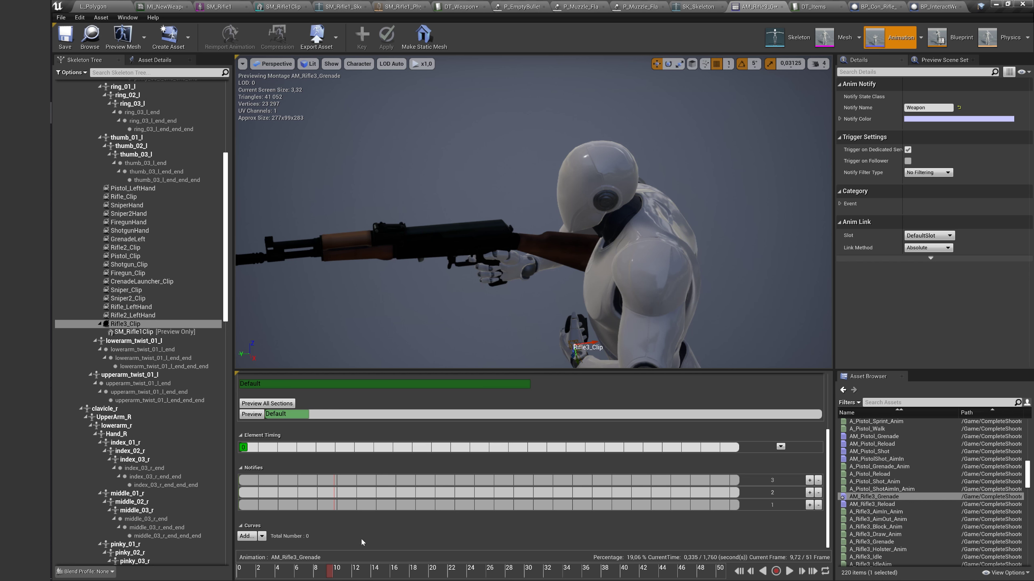
pyautogui.moveTo(329, 573); pyautogui.dragTo(221, 569)
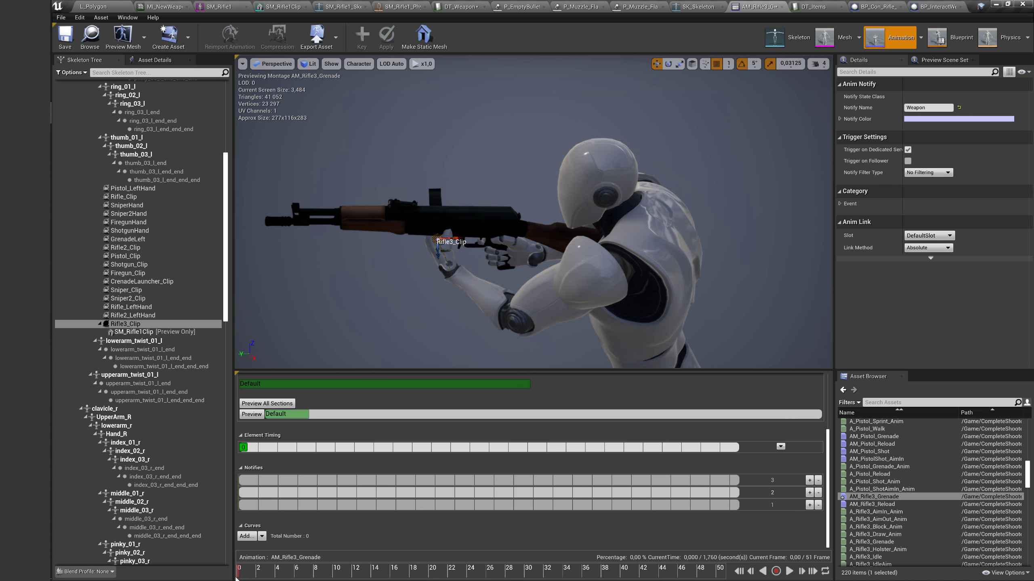
pyautogui.moveTo(238, 577); pyautogui.dragTo(242, 578)
# Add a montage notify window on track 1 stretching to about frame 50.
pyautogui.rightClick(242, 505)
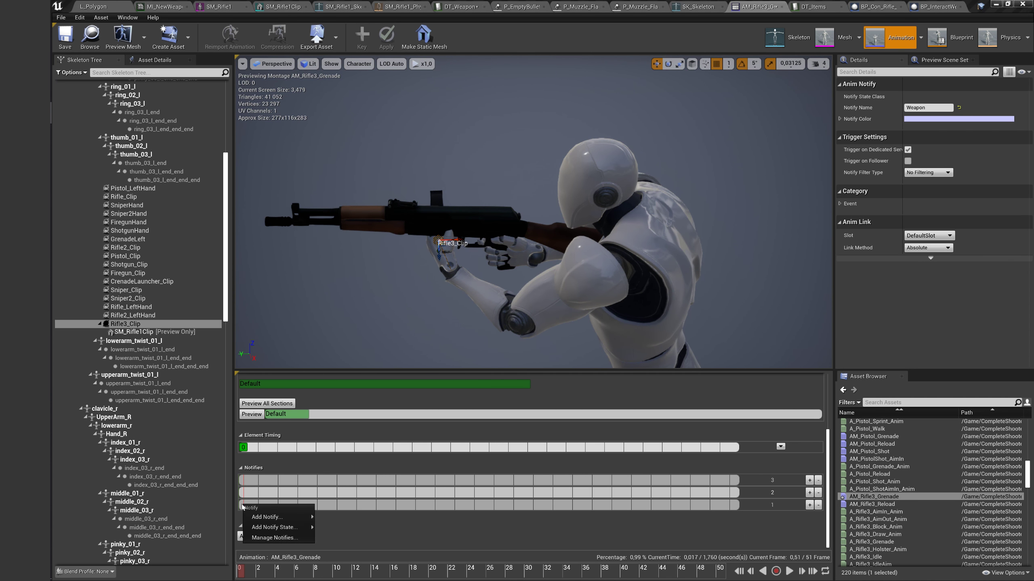
pyautogui.moveTo(273, 527)
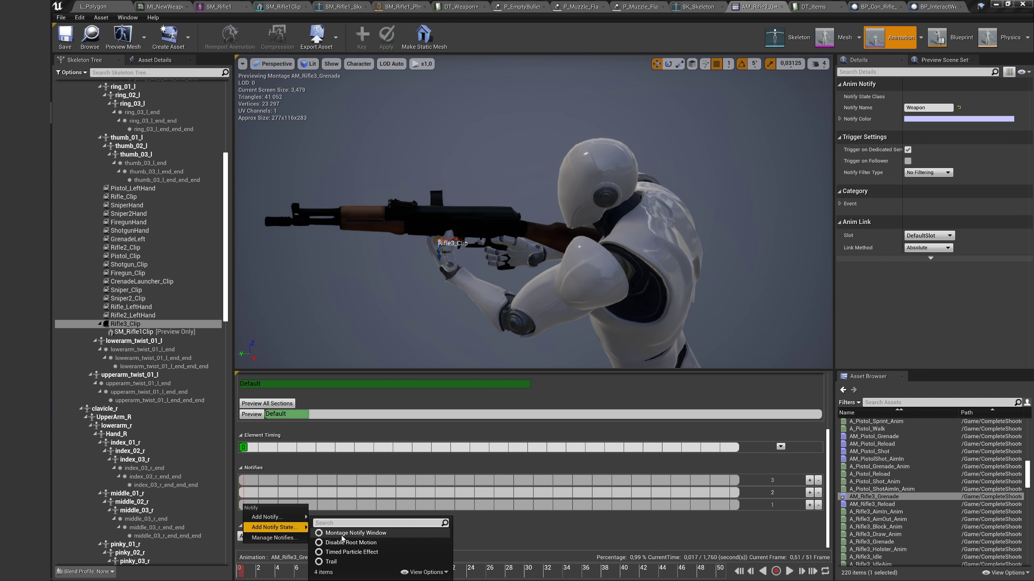
pyautogui.click(346, 533)
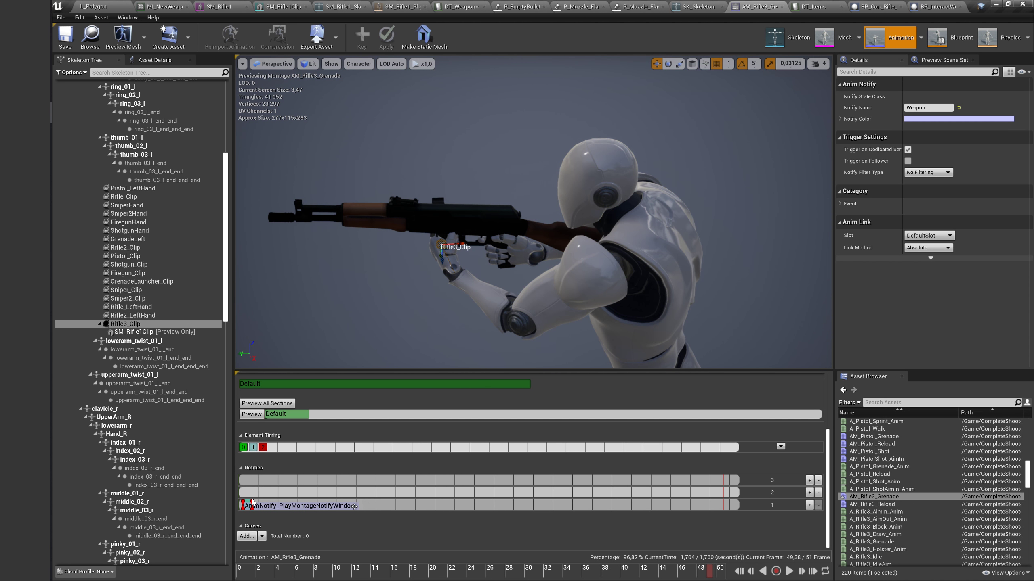
pyautogui.moveTo(258, 504); pyautogui.dragTo(719, 526)
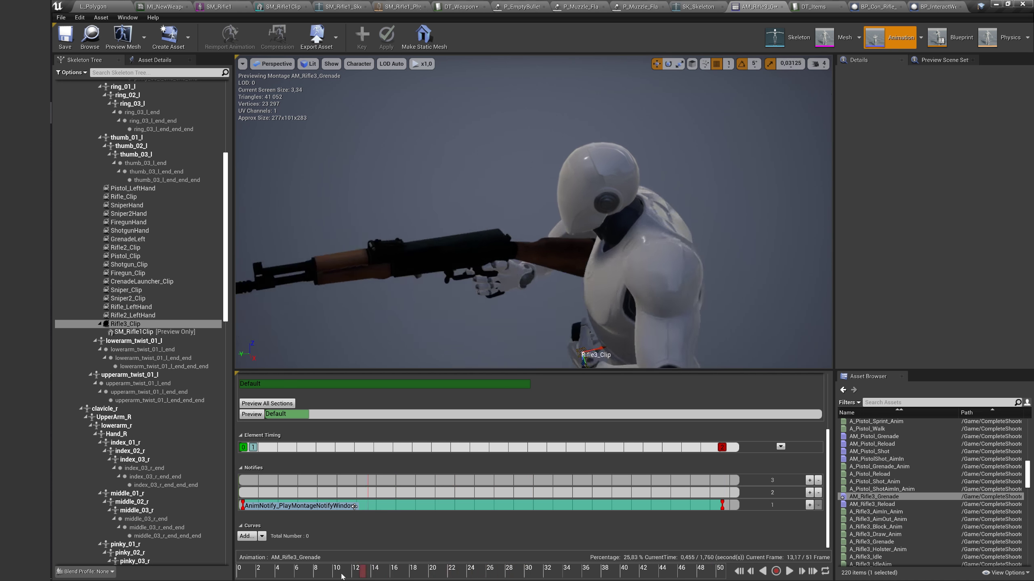
# Add a montage notify window on track 2 spanning roughly frames 11 to 36.
pyautogui.moveTo(240, 569); pyautogui.dragTo(342, 570)
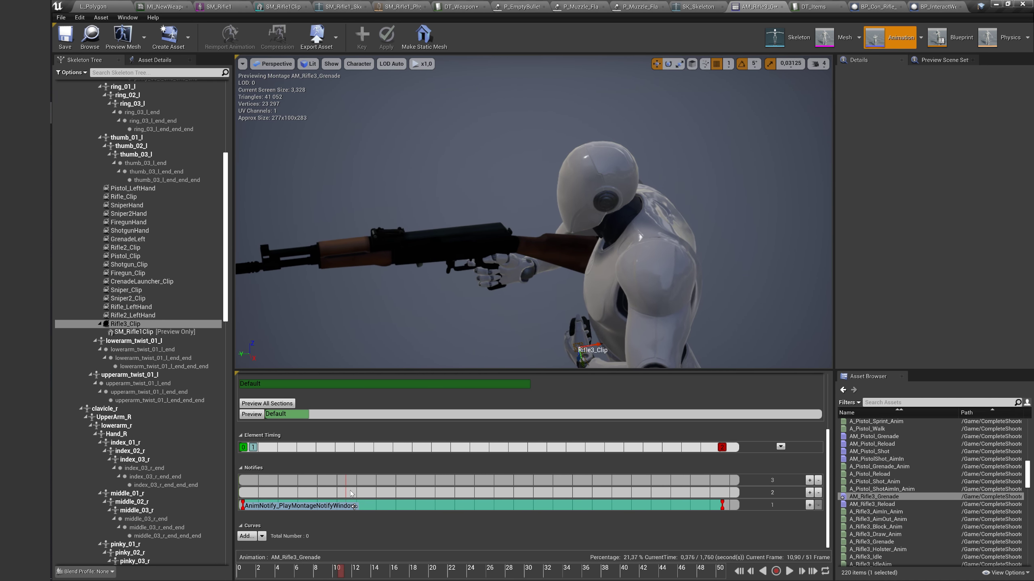
pyautogui.rightClick(347, 490)
pyautogui.moveTo(370, 503)
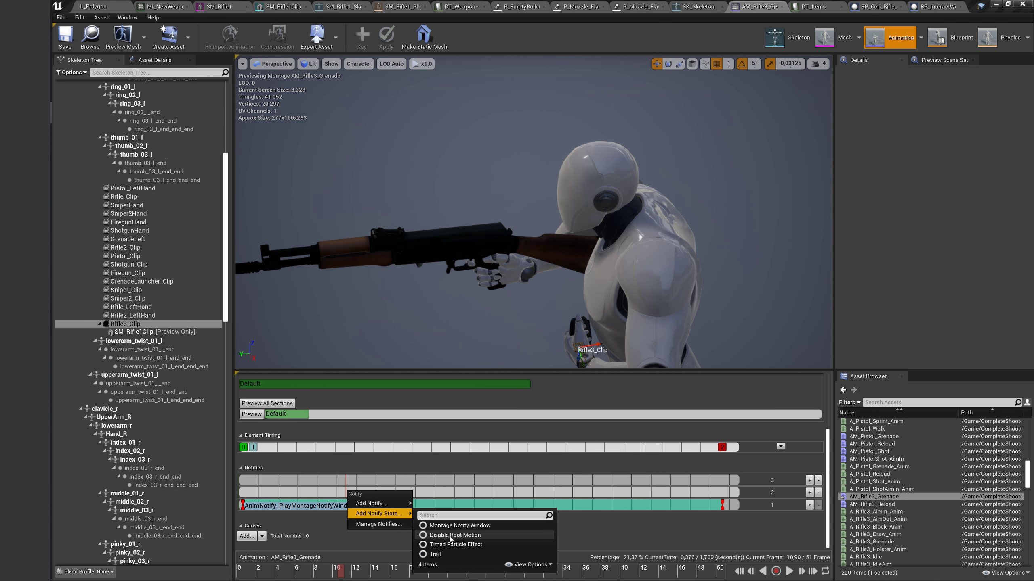
pyautogui.click(451, 526)
pyautogui.moveTo(343, 578); pyautogui.dragTo(579, 566)
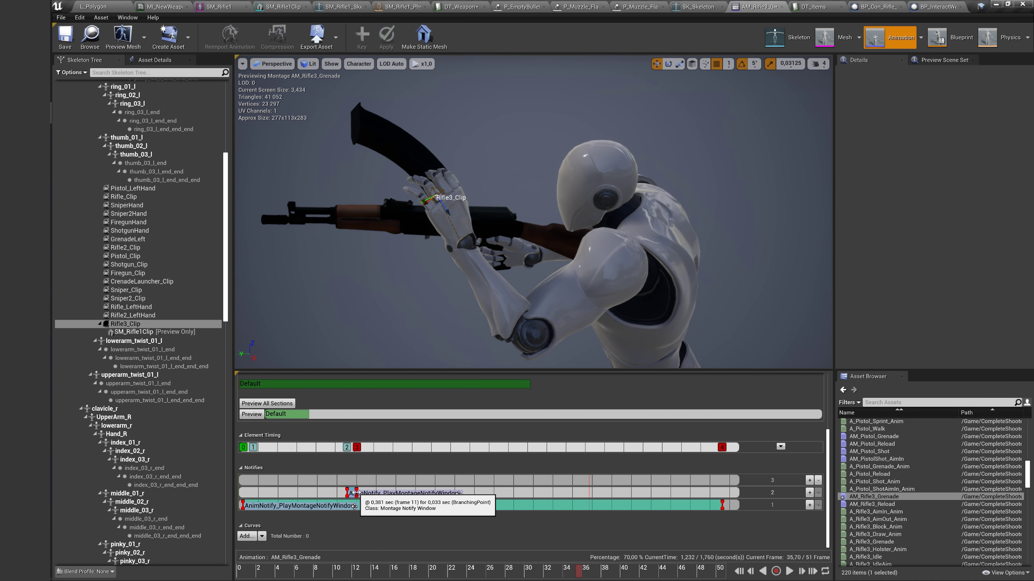
pyautogui.moveTo(356, 494); pyautogui.dragTo(585, 497)
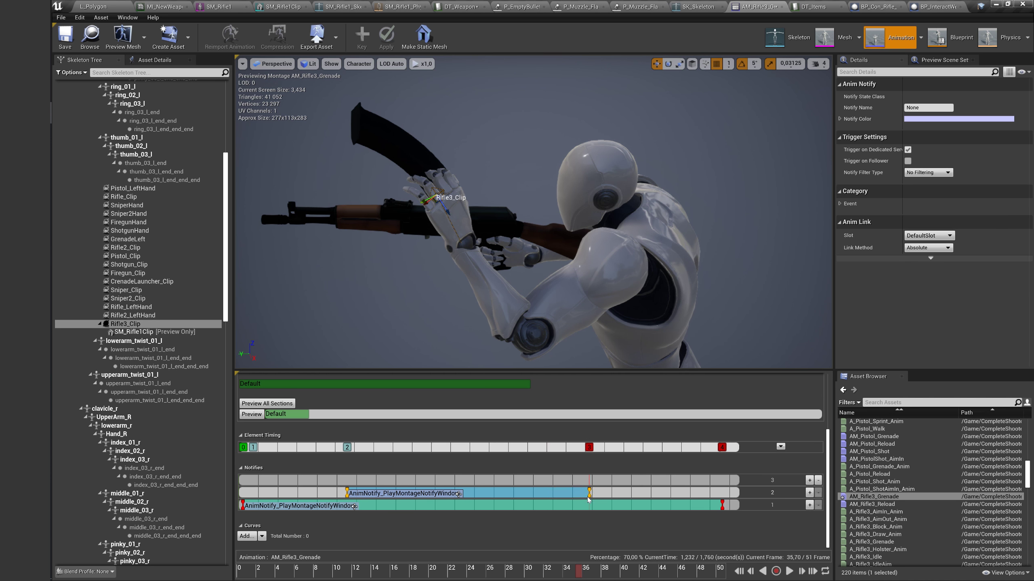
# Add a play-montage notify on track 3.
pyautogui.rightClick(593, 479)
pyautogui.moveTo(623, 491)
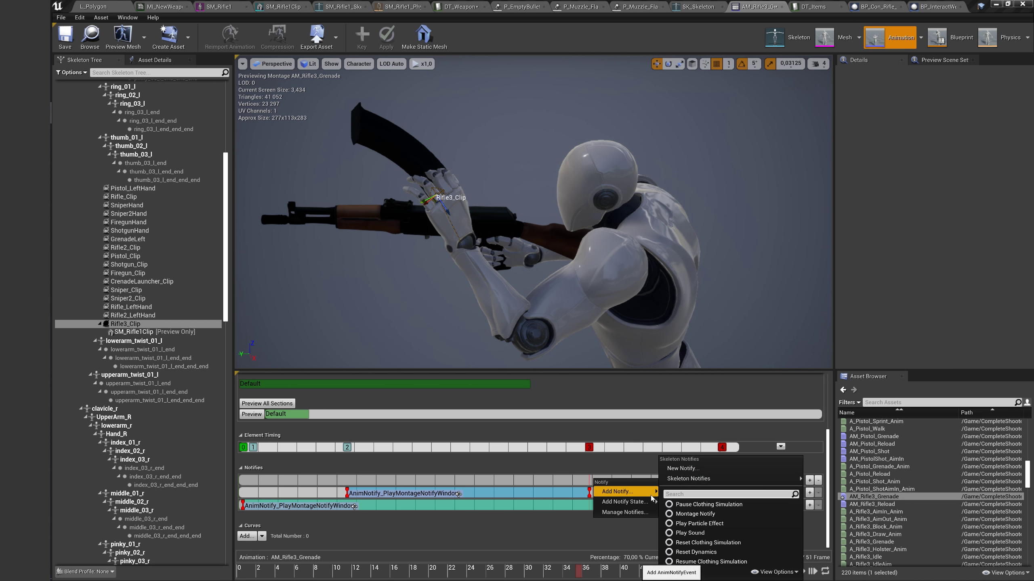
pyautogui.click(695, 513)
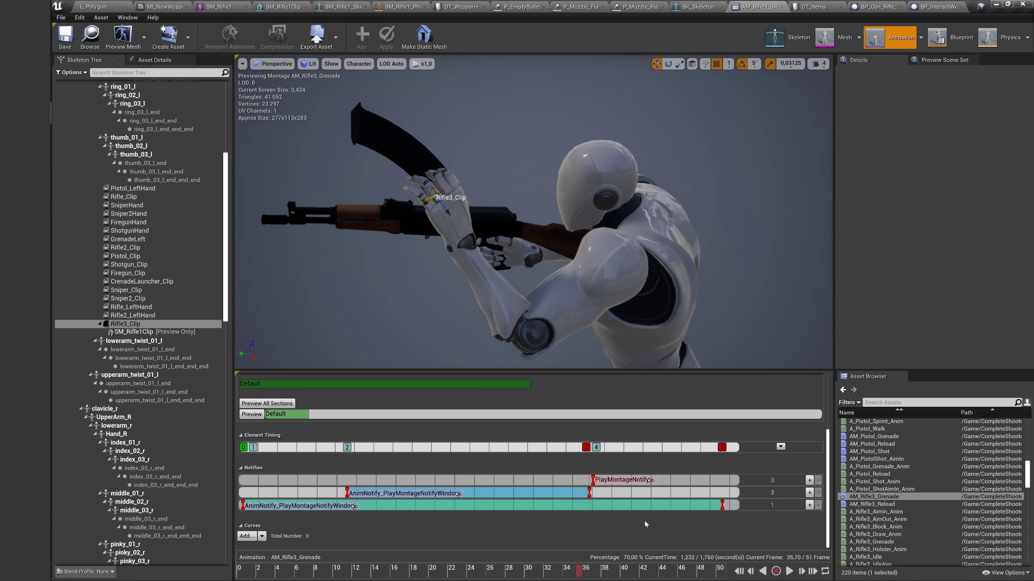
# Name the track-2 notify window Grenade.
pyautogui.click(589, 493)
pyautogui.click(927, 107)
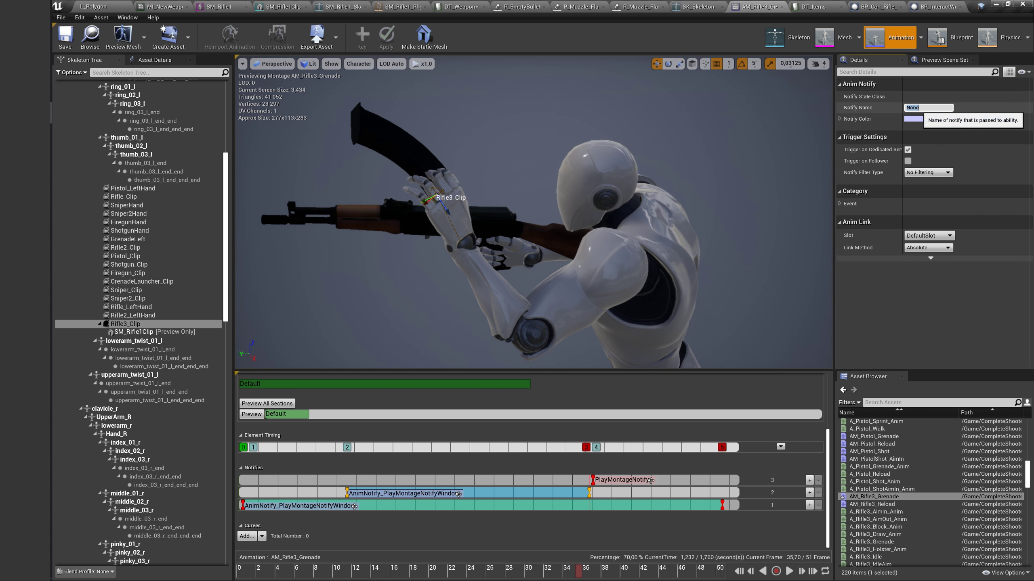
pyautogui.write('Grenade')
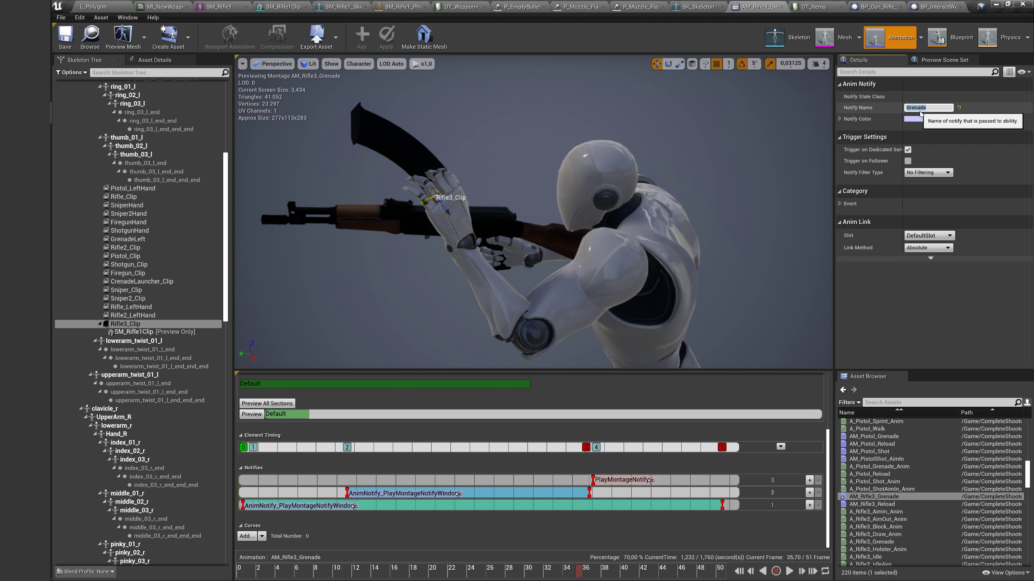
pyautogui.press('Return')
# Name the track-3 notify Throw and align it with the Grenade window's end.
pyautogui.click(592, 481)
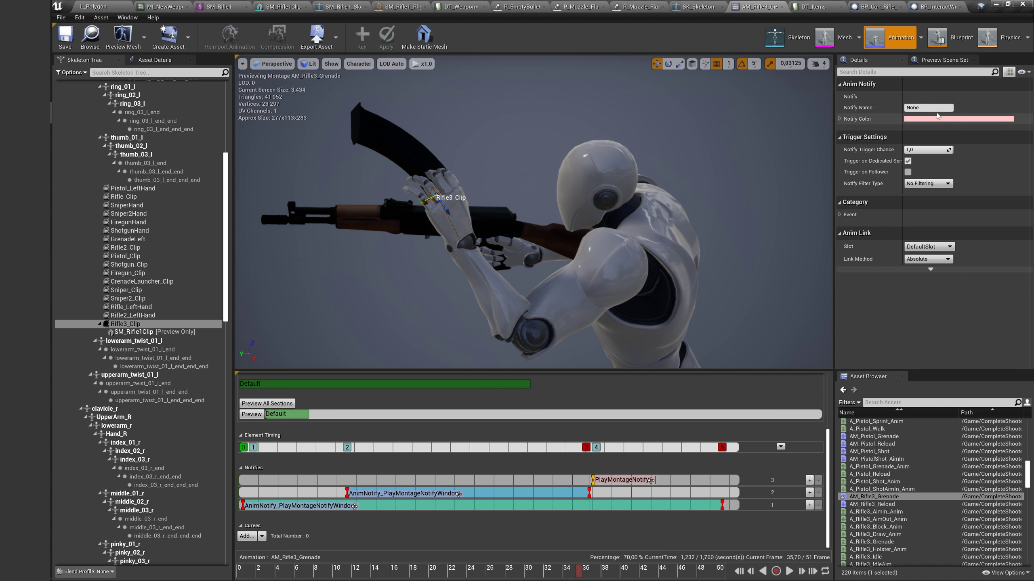
pyautogui.click(922, 108)
pyautogui.write('w')
pyautogui.press('Return')
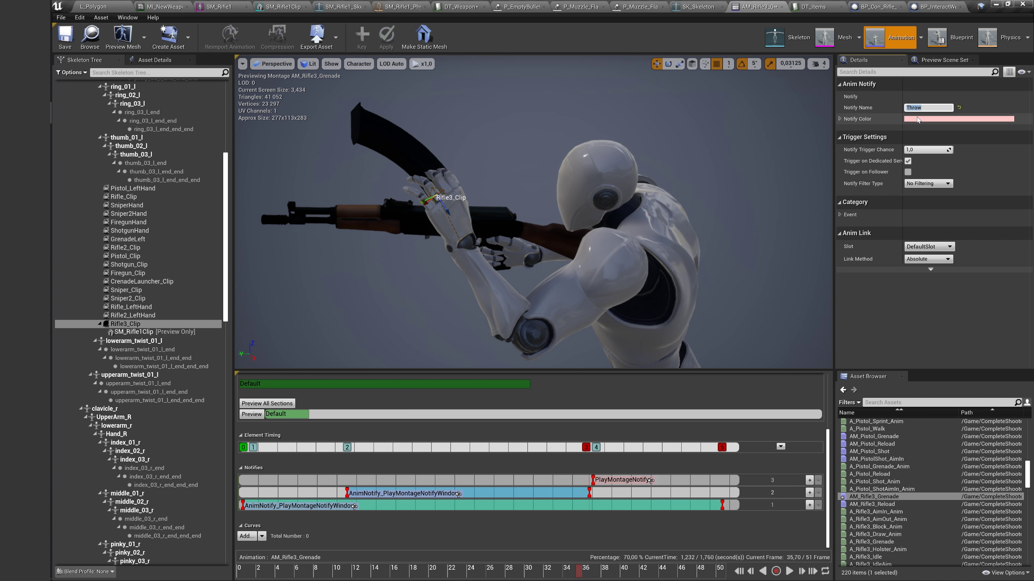
pyautogui.moveTo(597, 478); pyautogui.dragTo(590, 482)
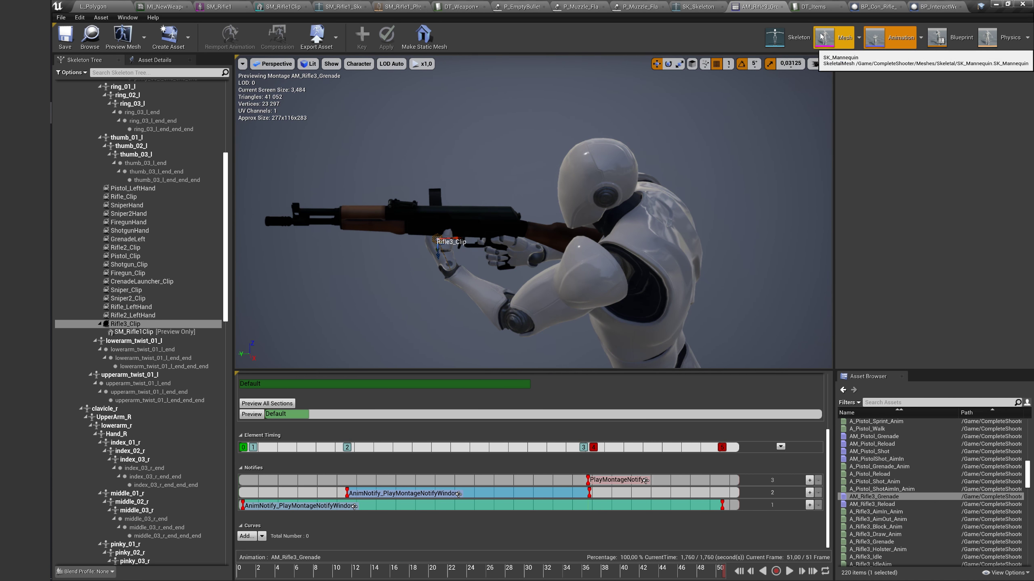
# In DT_Weapon, set W_Rifle_3's Grenade animation to AM_Rifle3_Grenade.
pyautogui.click(813, 7)
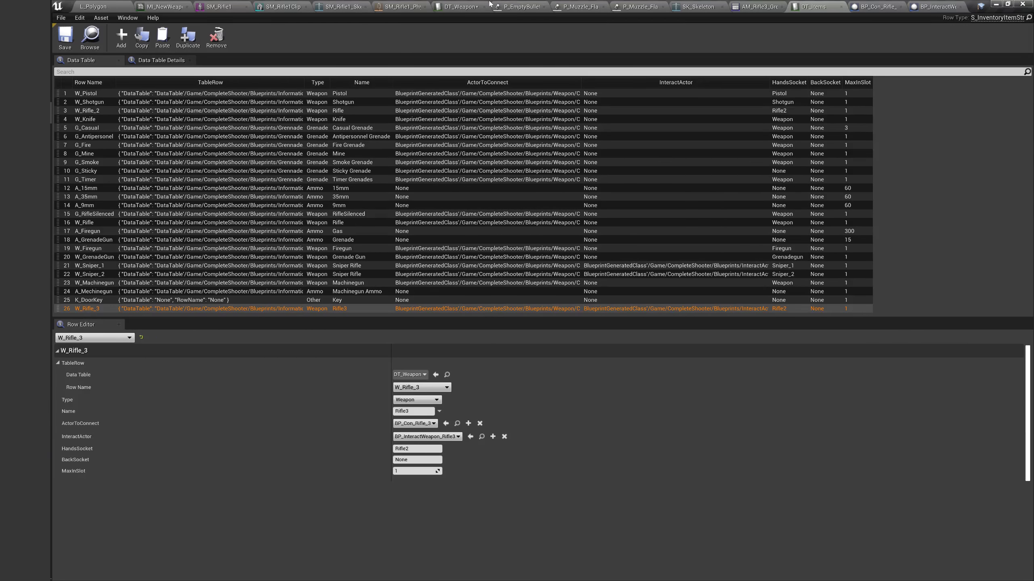
pyautogui.click(447, 6)
pyautogui.scroll(-2, 387, 480)
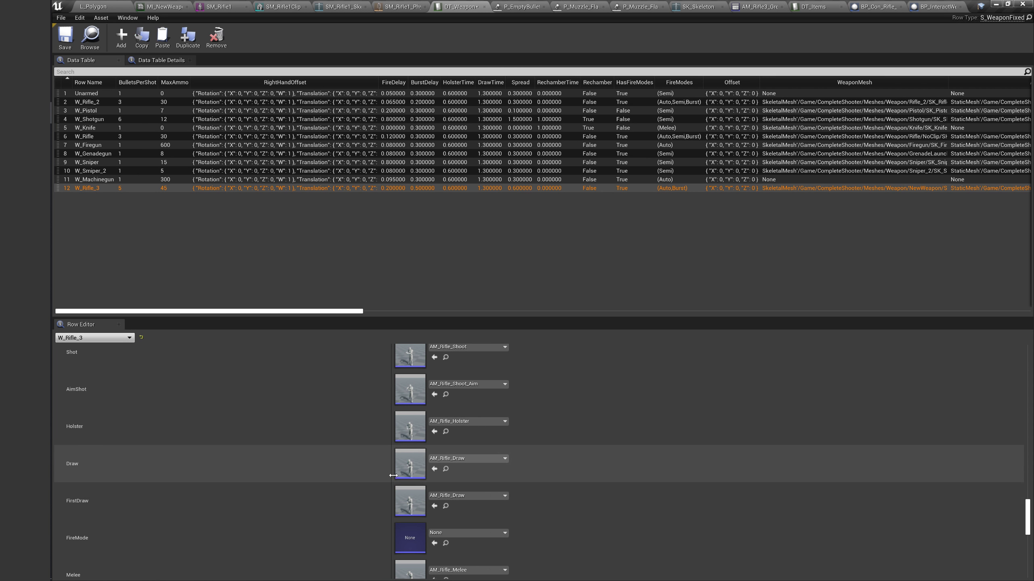
pyautogui.scroll(-2, 451, 520)
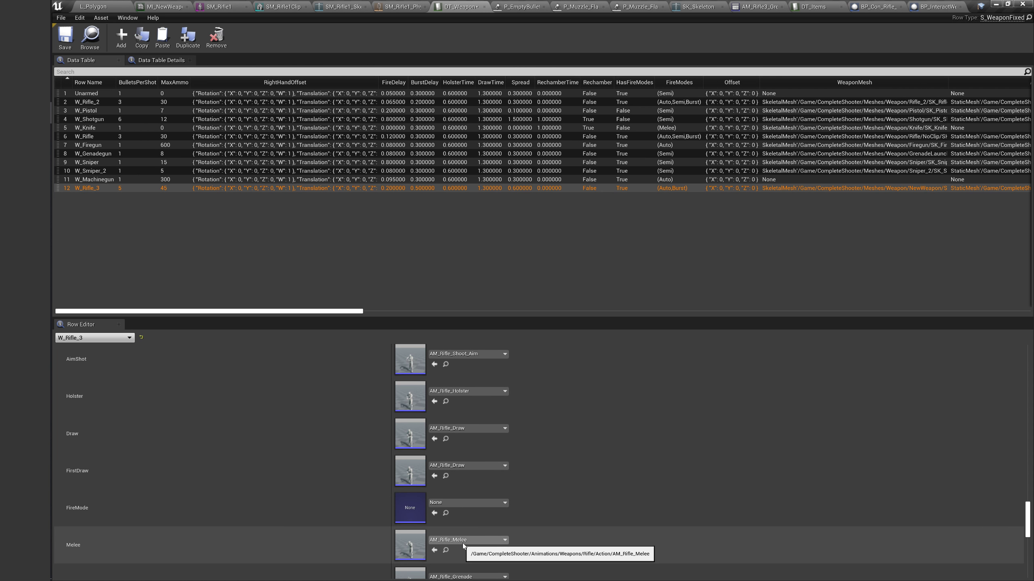
pyautogui.click(466, 517)
pyautogui.write('Gre')
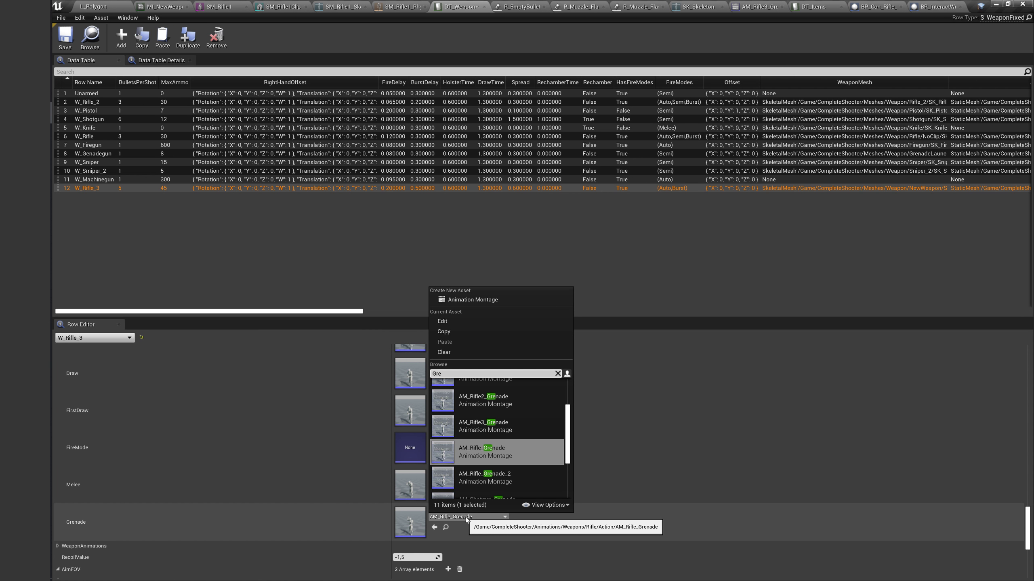
pyautogui.write('nade')
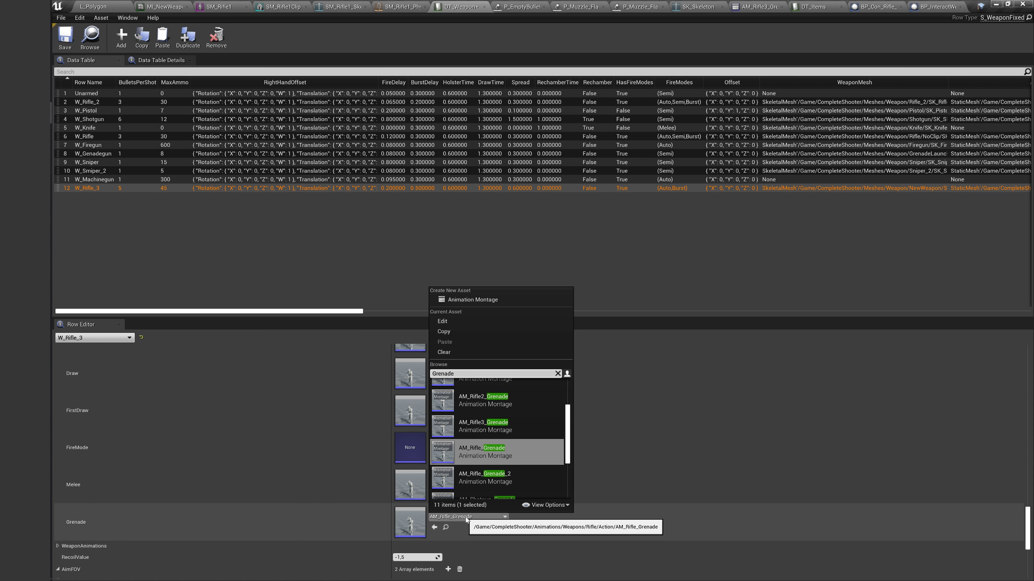
pyautogui.click(484, 426)
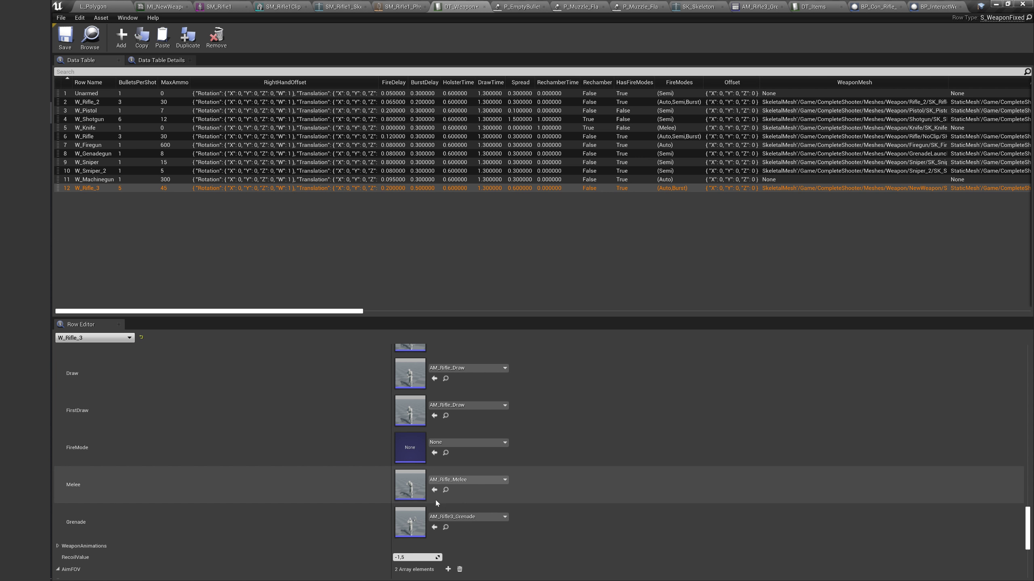
pyautogui.scroll(1, 429, 498)
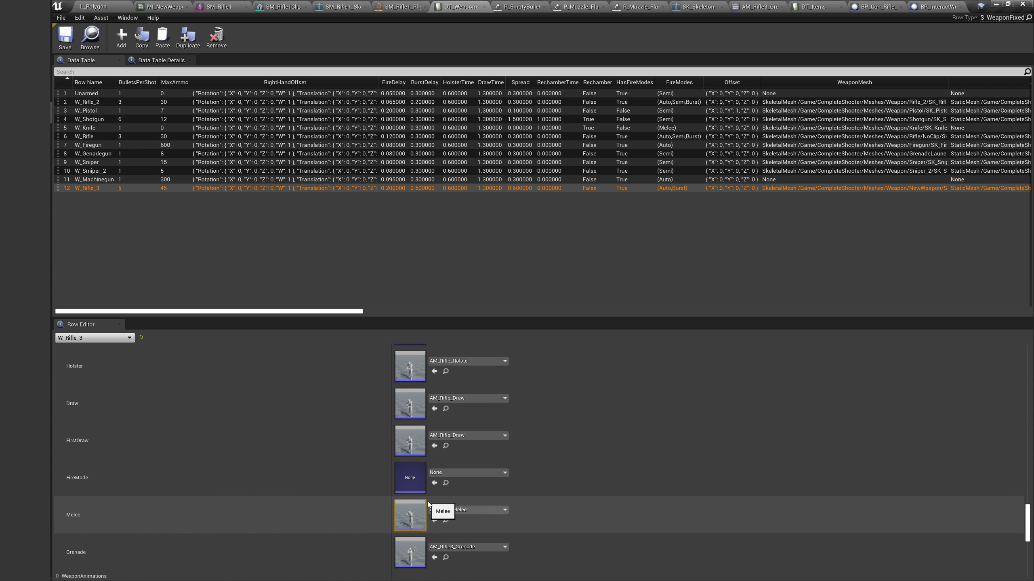
pyautogui.scroll(2, 428, 503)
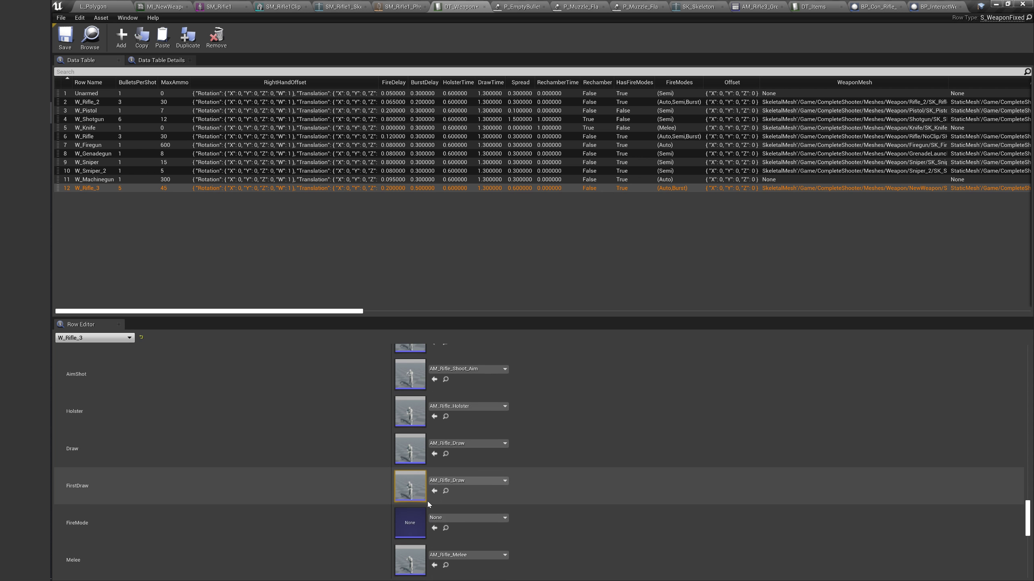
pyautogui.scroll(1, 428, 504)
pyautogui.scroll(2, 428, 504)
# Set W_Rifle_3's ReloadFast animation to AM_Rifle3_Reload.
pyautogui.click(94, 6)
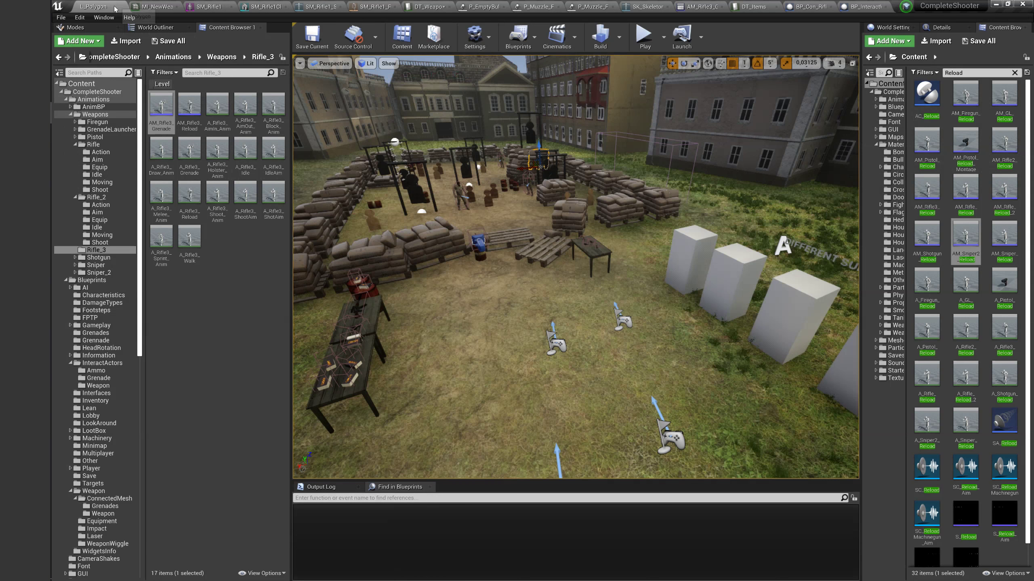
pyautogui.moveTo(215, 209)
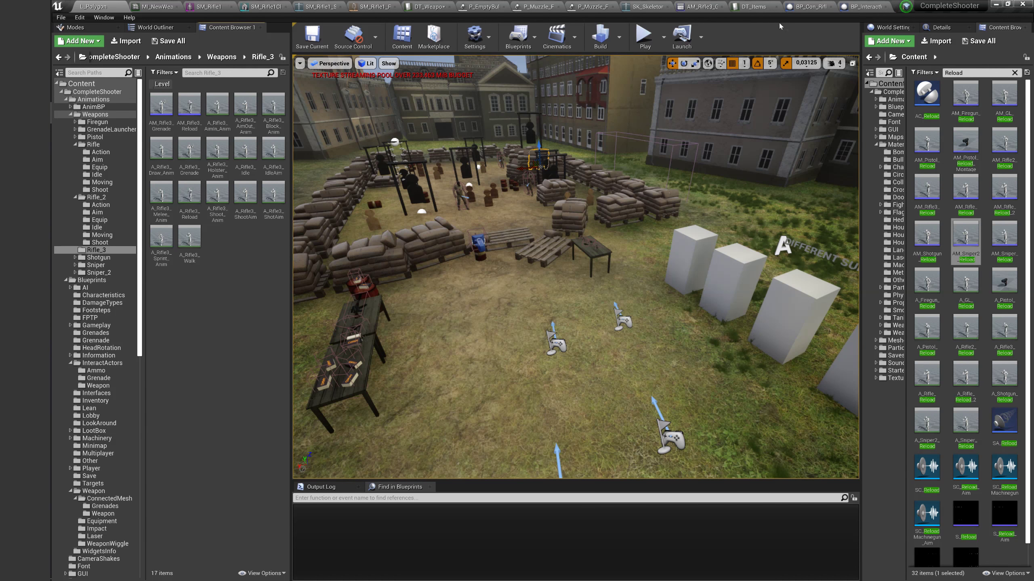
pyautogui.moveTo(429, 6); pyautogui.dragTo(222, 7)
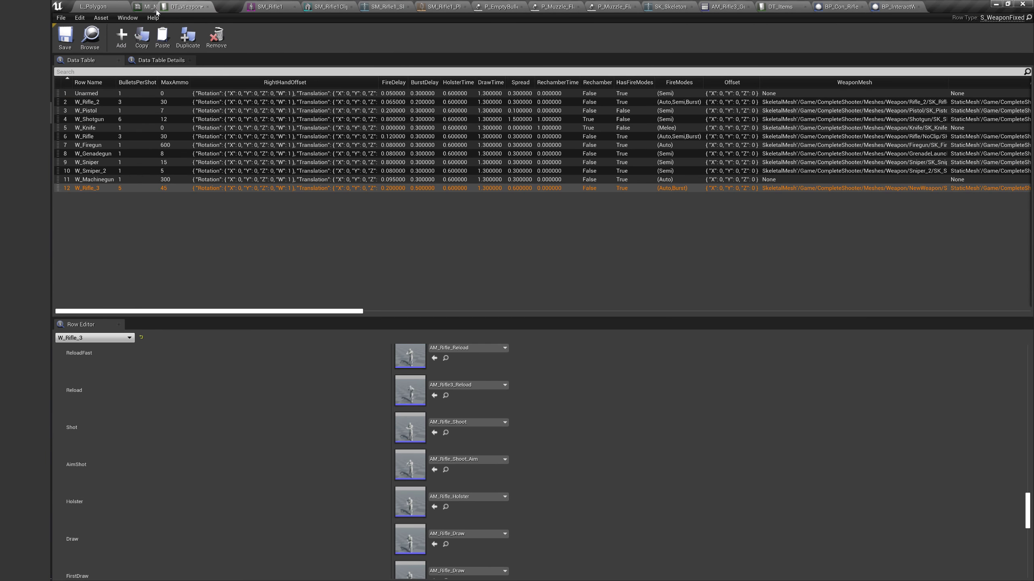
pyautogui.scroll(-2, 413, 427)
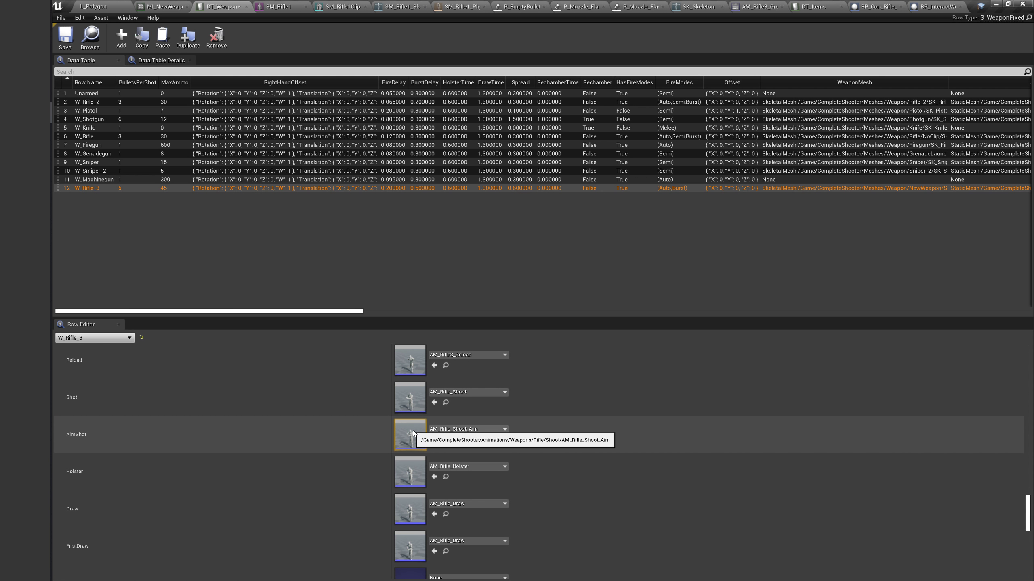
pyautogui.scroll(3, 361, 379)
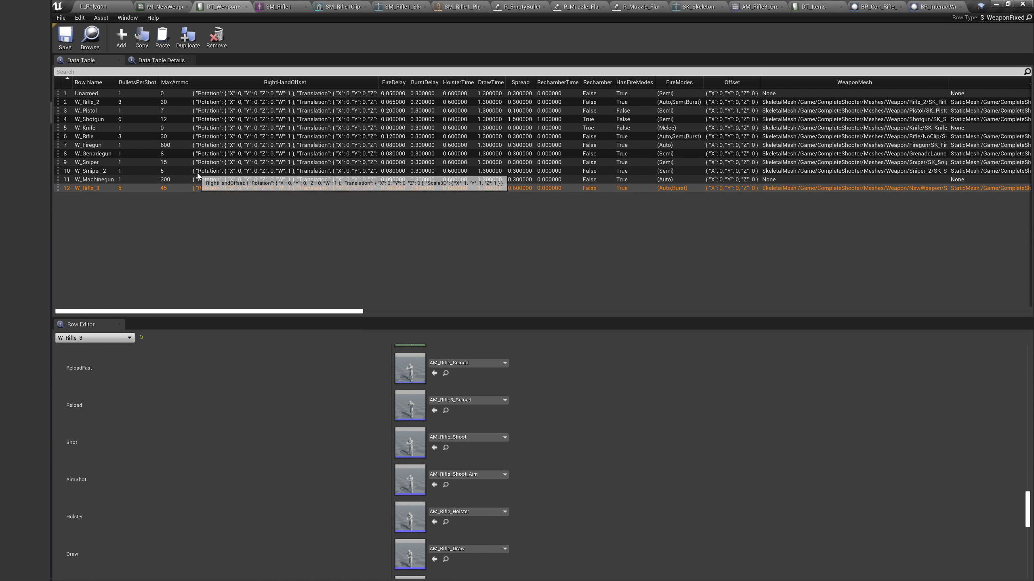
pyautogui.scroll(1, 341, 381)
pyautogui.scroll(1, 407, 395)
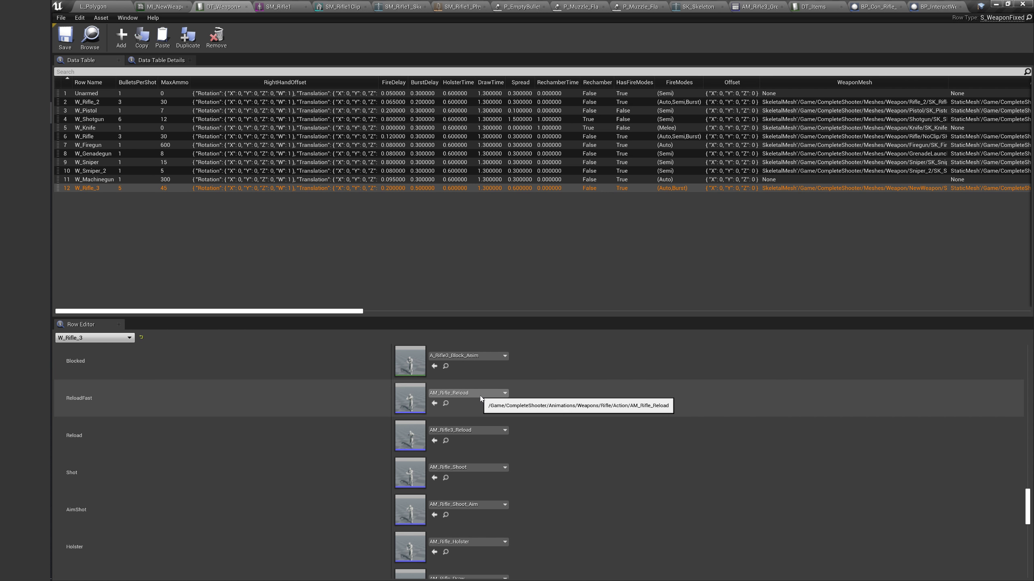
pyautogui.click(478, 394)
pyautogui.write('le3')
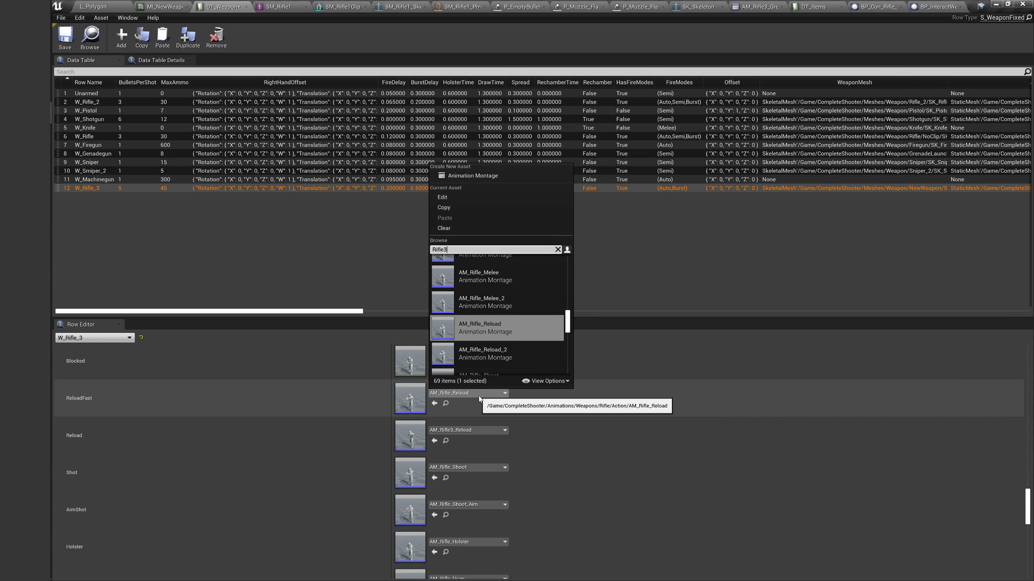
pyautogui.click(478, 293)
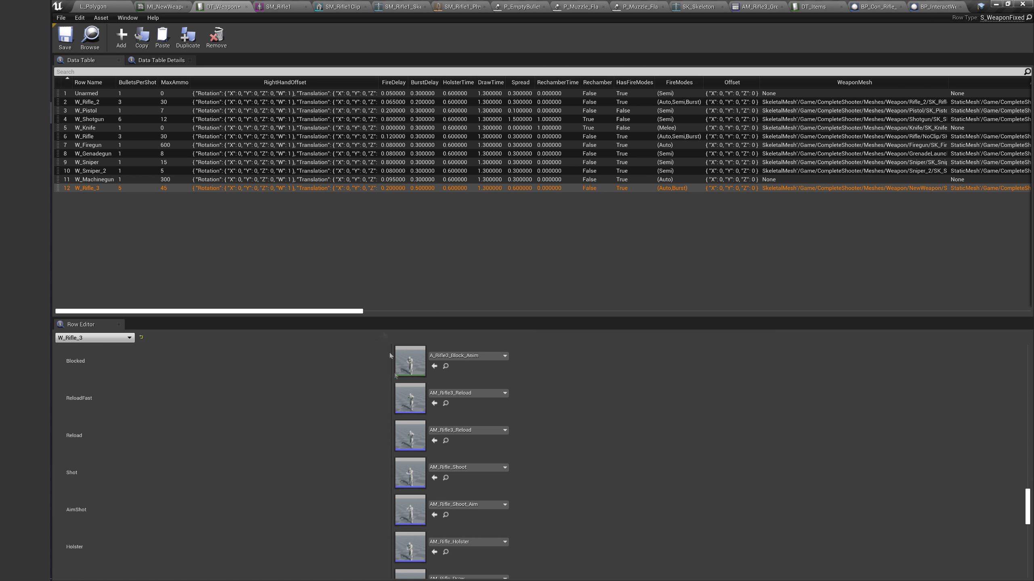
pyautogui.scroll(-1, 414, 403)
pyautogui.scroll(-1, 413, 403)
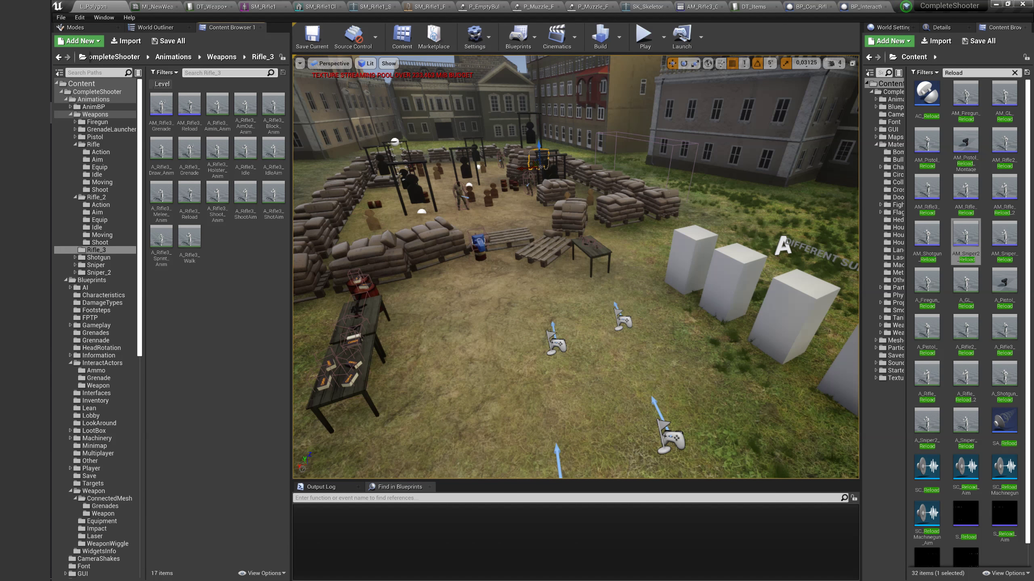
# Create the AM_Rifle3_Holster montage from the holster animation and start naming AM_Rifle3_Draw.
pyautogui.rightClick(219, 164)
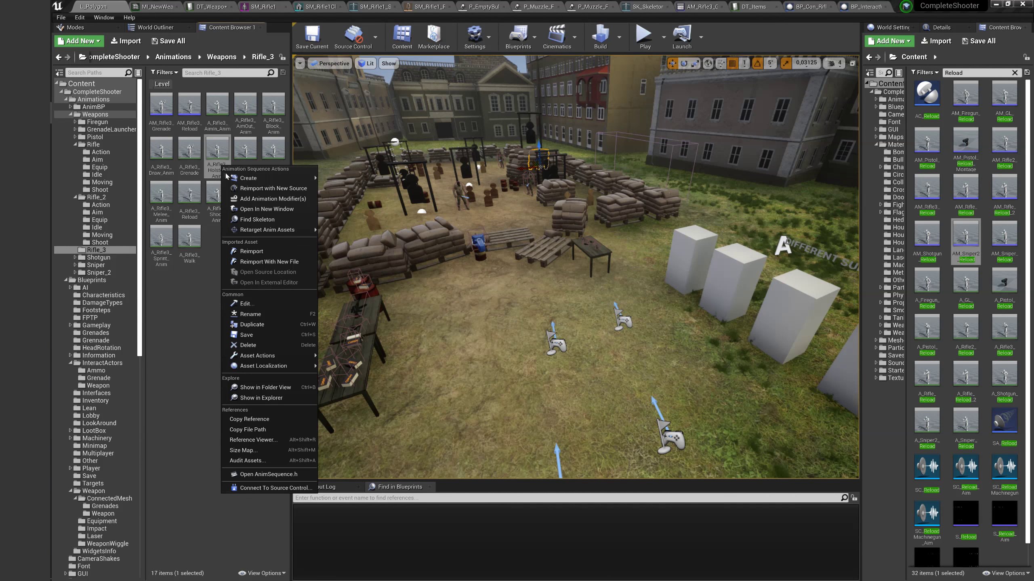
pyautogui.moveTo(253, 178)
pyautogui.click(346, 188)
pyautogui.write('AM_Rifle')
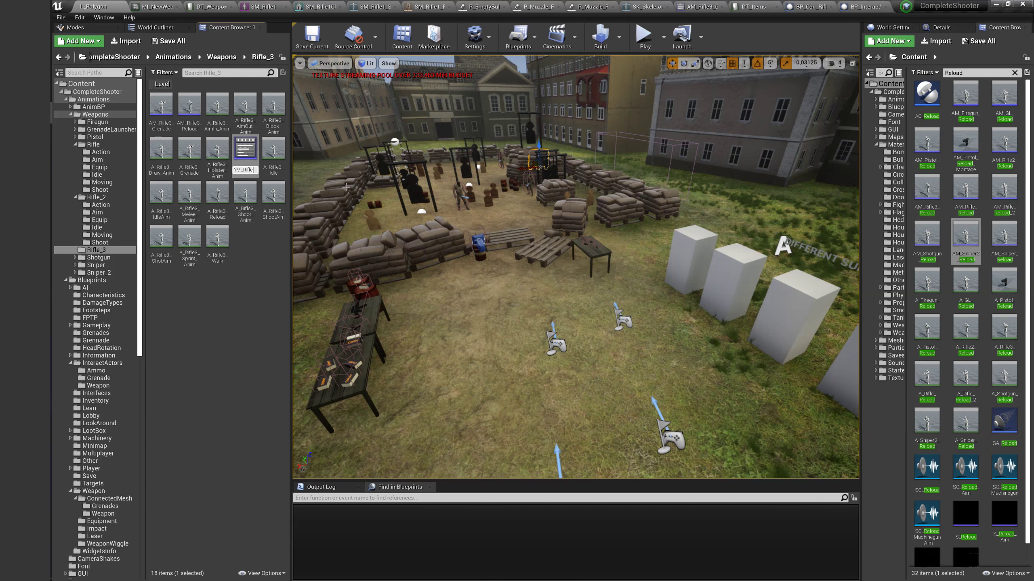
pyautogui.write('3_Holster')
pyautogui.press('Return')
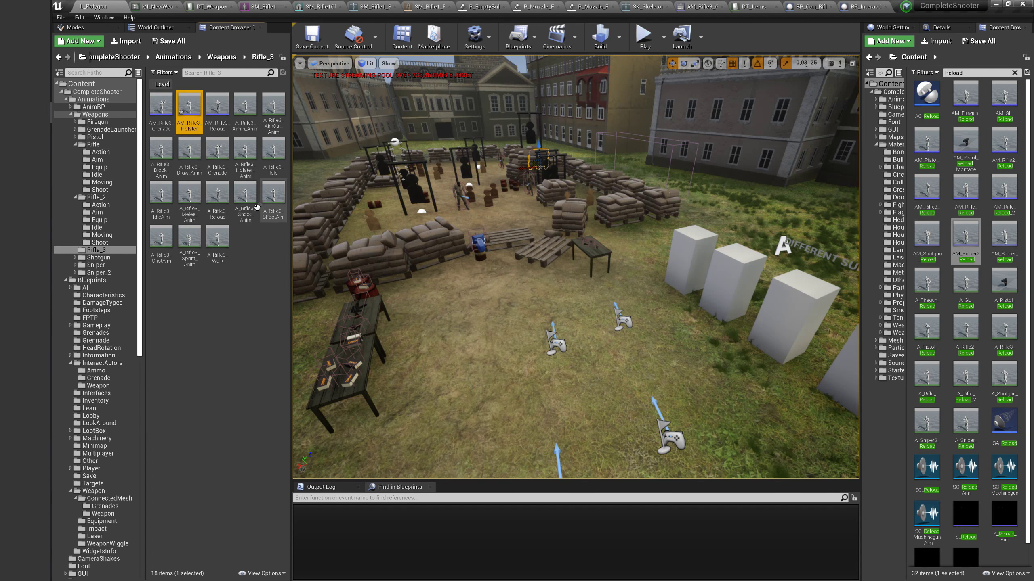
pyautogui.press('BackSpace')
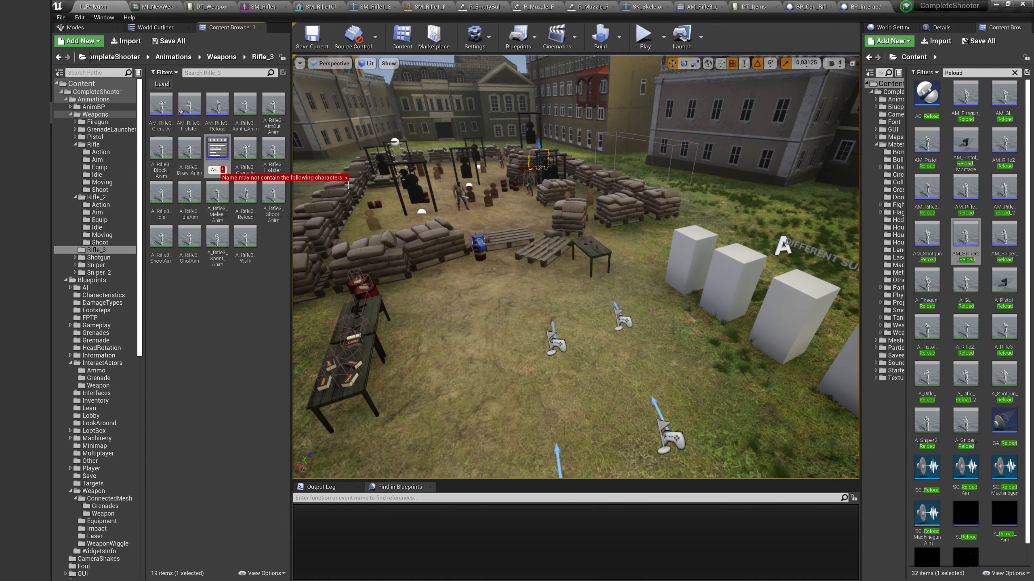
pyautogui.write('A')
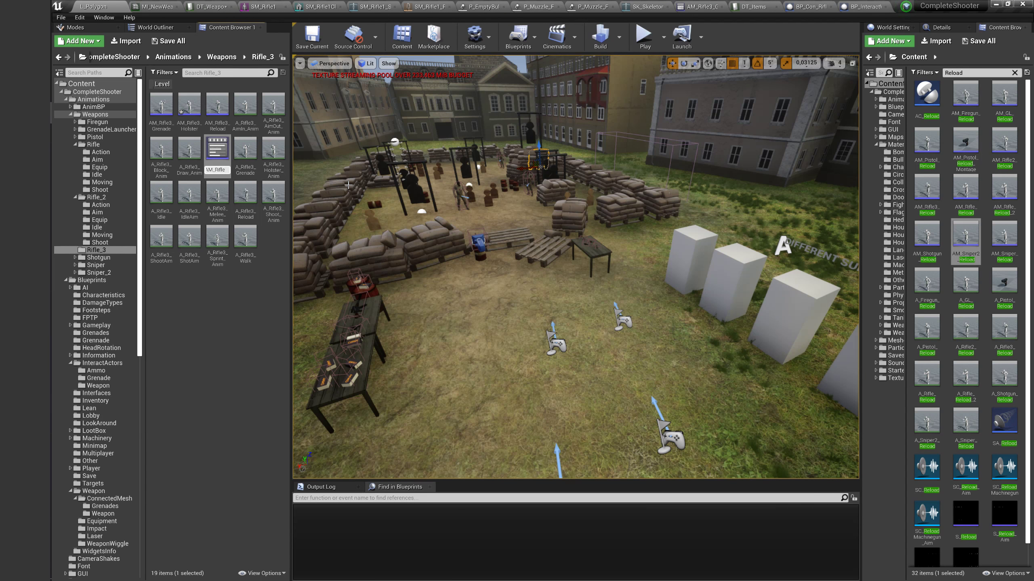
pyautogui.write('w')
# Finish naming the draw montage, then set AM_Rifle3_Holster's Blend Out time to 0.15.
pyautogui.press('Return')
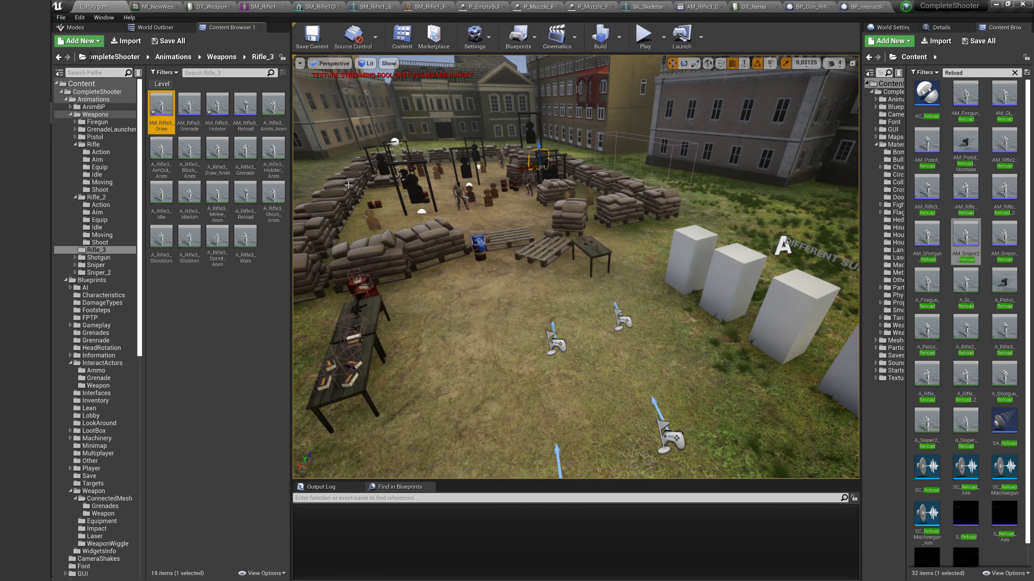
pyautogui.doubleClick(217, 106)
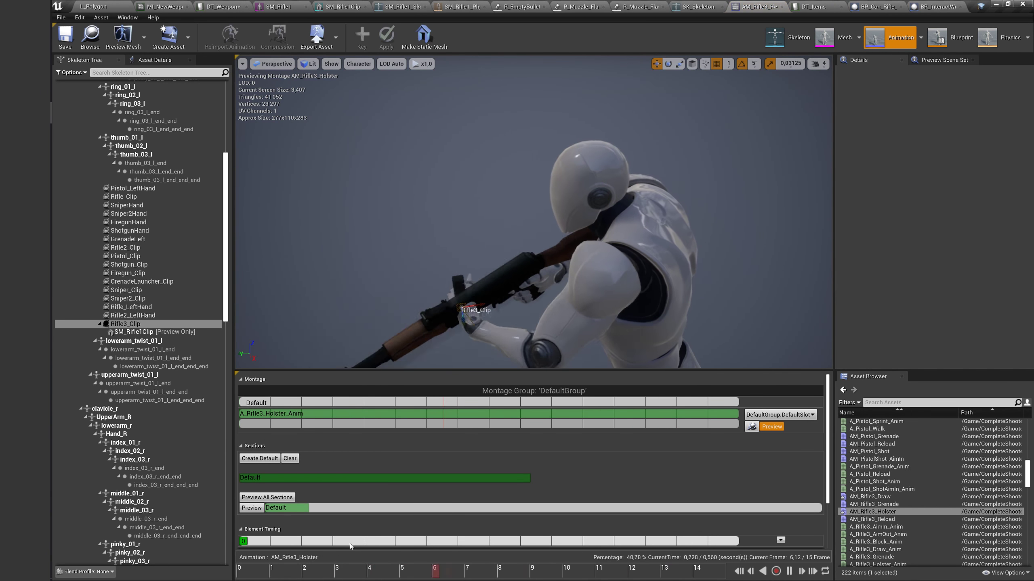
pyautogui.click(255, 379)
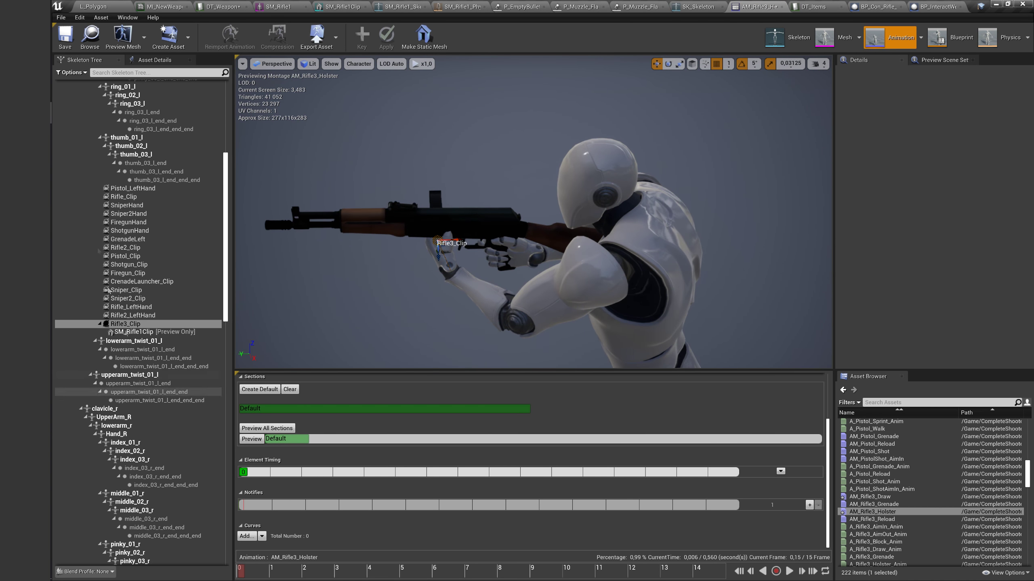
pyautogui.click(155, 59)
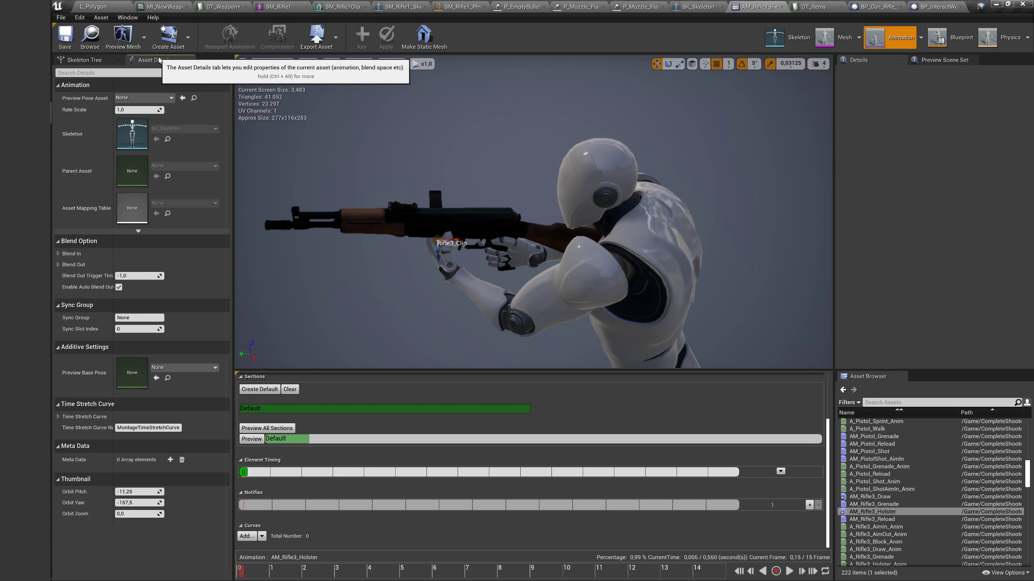
pyautogui.click(58, 264)
pyautogui.click(58, 253)
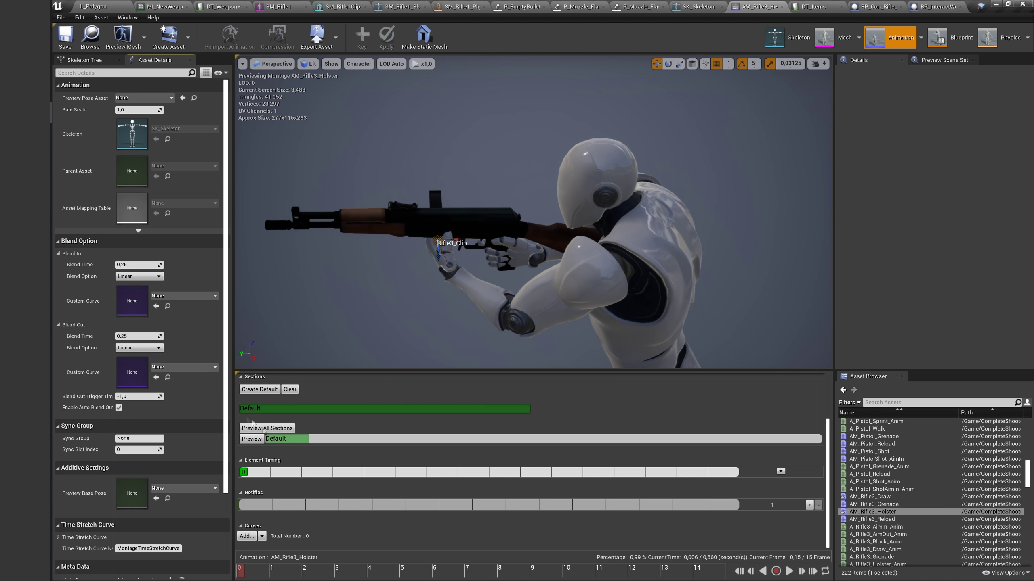
# Add a montage notify near frame 10 of the holster montage and save it.
pyautogui.moveTo(254, 572)
pyautogui.mouseDown()
pyautogui.moveTo(723, 579)
pyautogui.moveTo(162, 479)
pyautogui.moveTo(707, 570)
pyautogui.mouseUp()
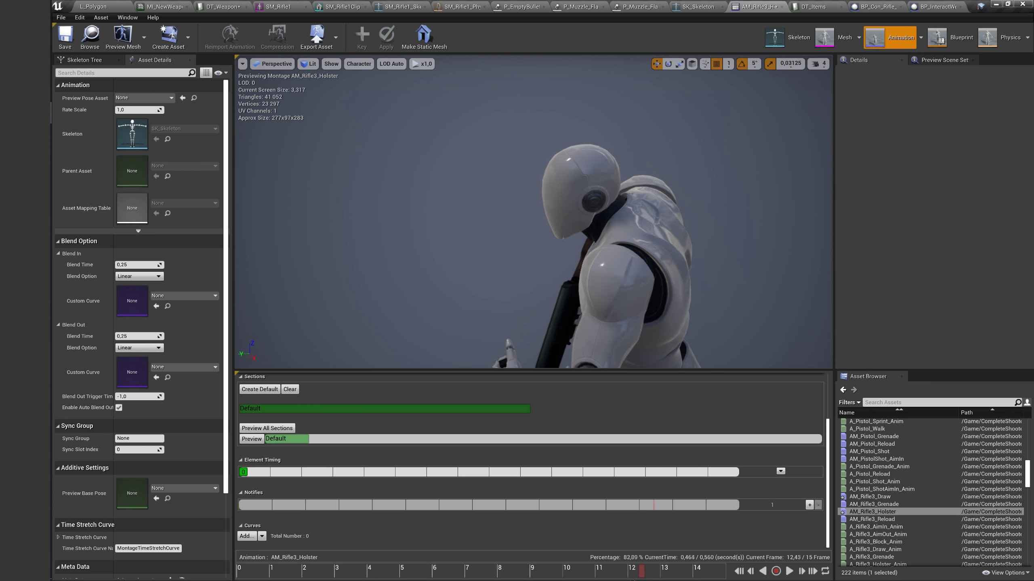
pyautogui.moveTo(707, 570)
pyautogui.mouseDown()
pyautogui.moveTo(437, 556)
pyautogui.moveTo(521, 579)
pyautogui.mouseUp()
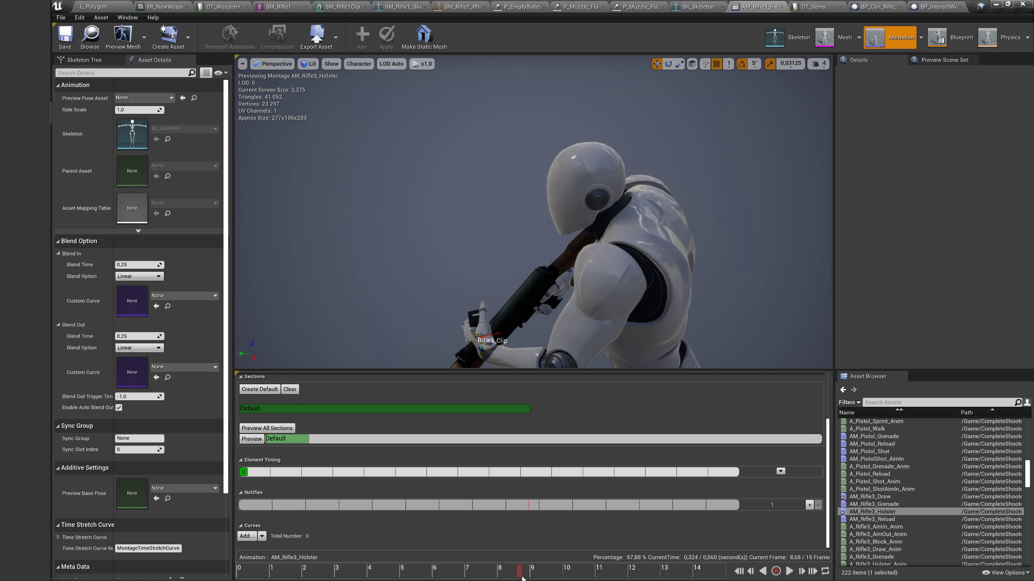
pyautogui.moveTo(519, 577); pyautogui.dragTo(500, 577)
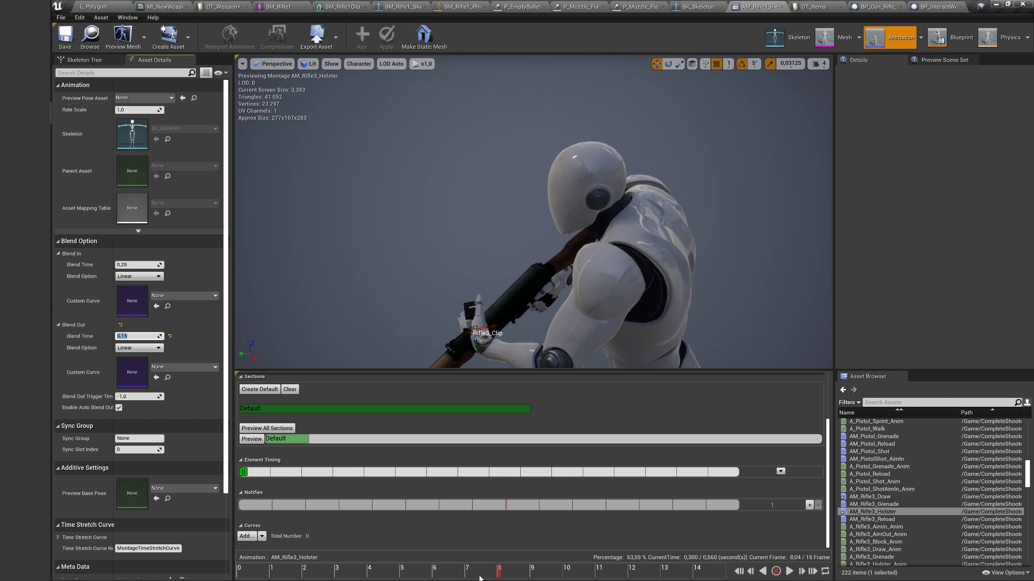
pyautogui.moveTo(508, 568); pyautogui.dragTo(578, 575)
pyautogui.rightClick(590, 504)
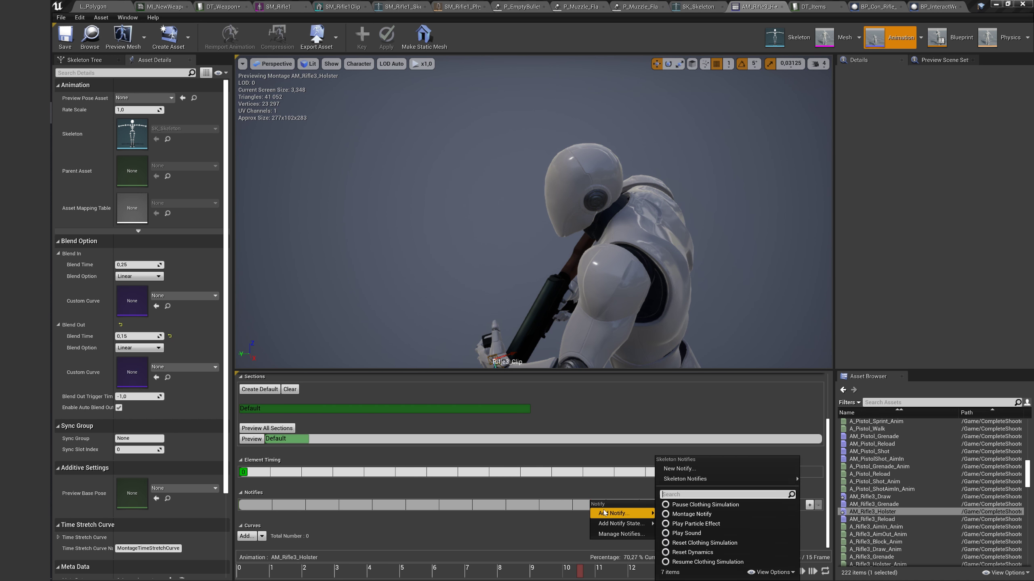
pyautogui.click(697, 520)
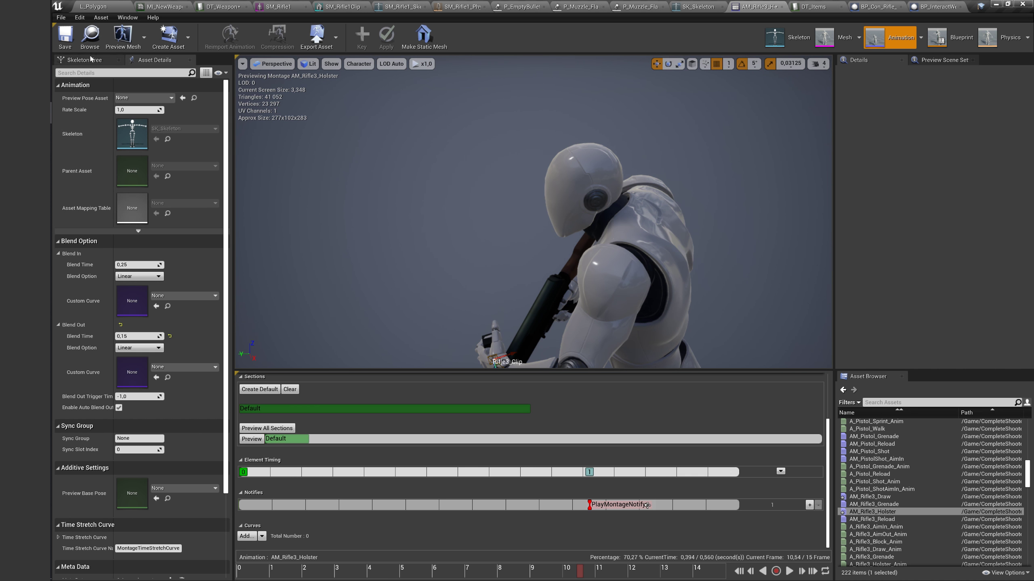
pyautogui.click(65, 39)
pyautogui.click(93, 6)
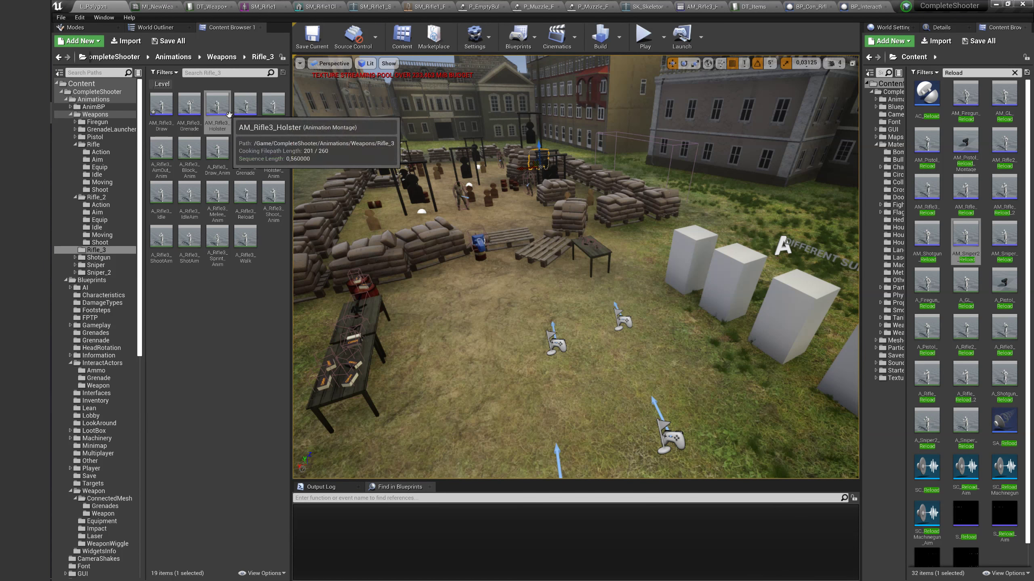
# Set AM_Rifle3_Draw's Blend In time to 0.15.
pyautogui.doubleClick(162, 105)
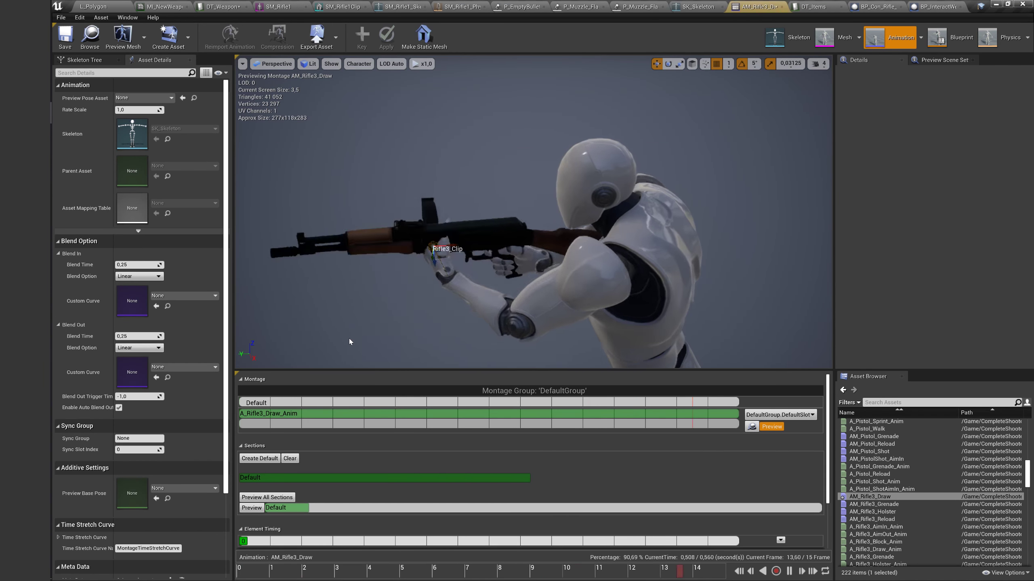
pyautogui.scroll(-2, 349, 407)
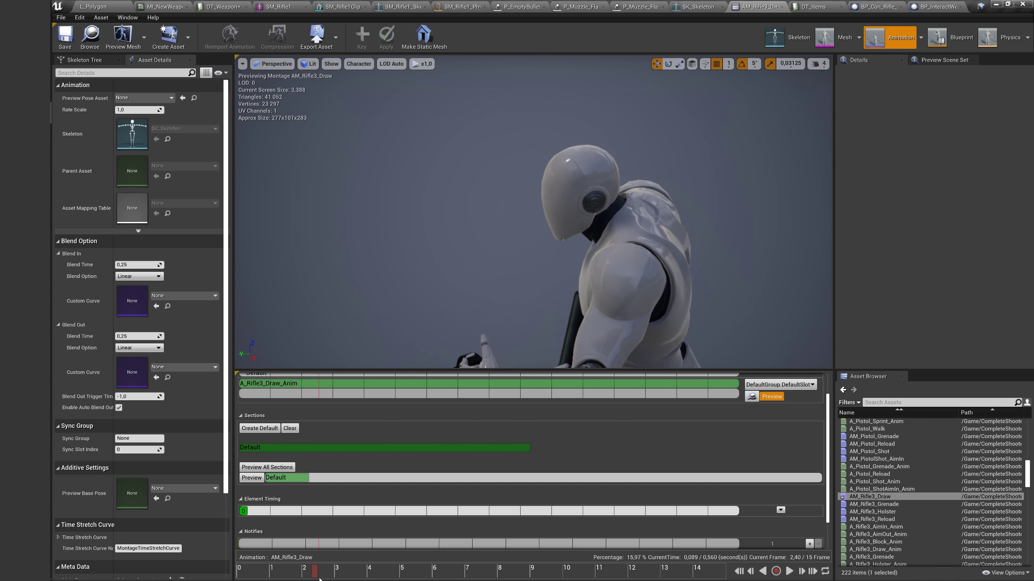
pyautogui.moveTo(319, 579); pyautogui.dragTo(321, 579)
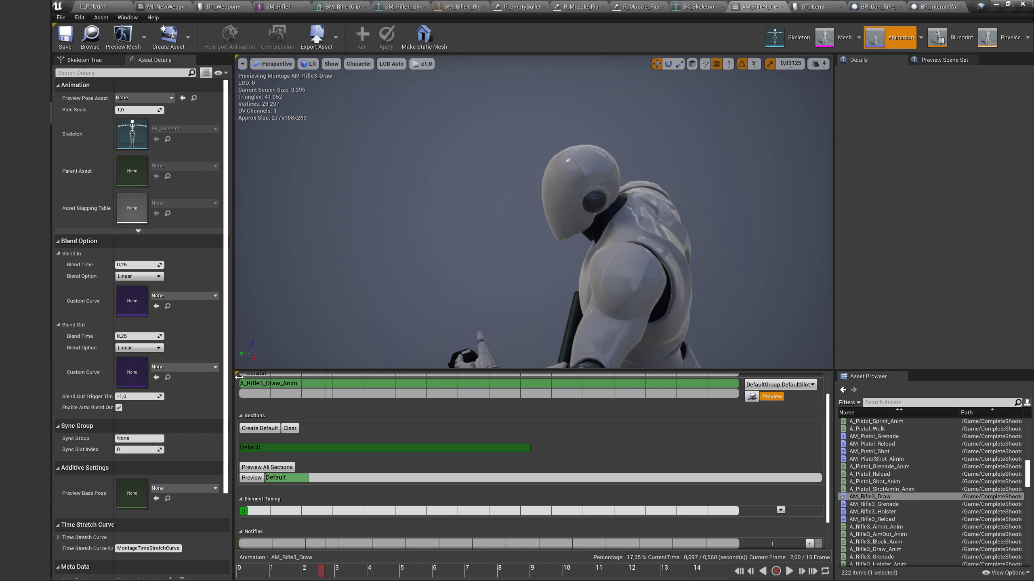
pyautogui.click(134, 264)
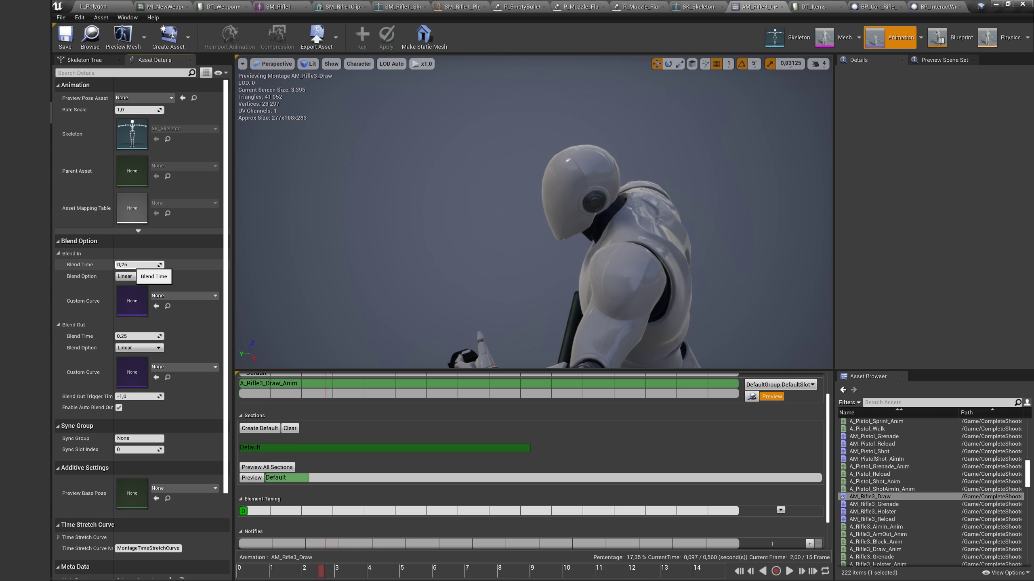
pyautogui.write('0,15')
# Add a montage notify near frame 4 of the draw montage and save it.
pyautogui.moveTo(321, 574); pyautogui.dragTo(376, 574)
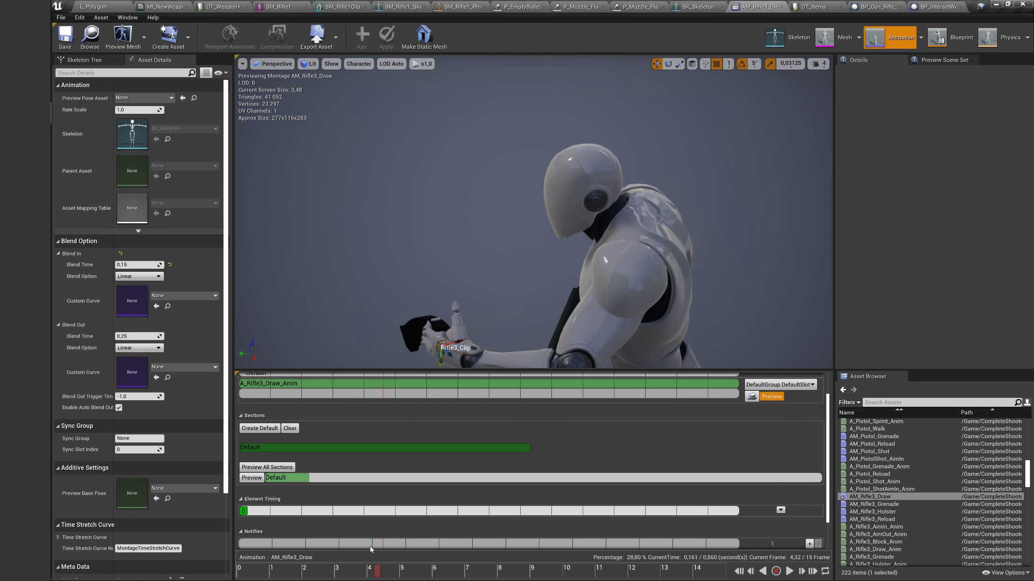
pyautogui.rightClick(378, 544)
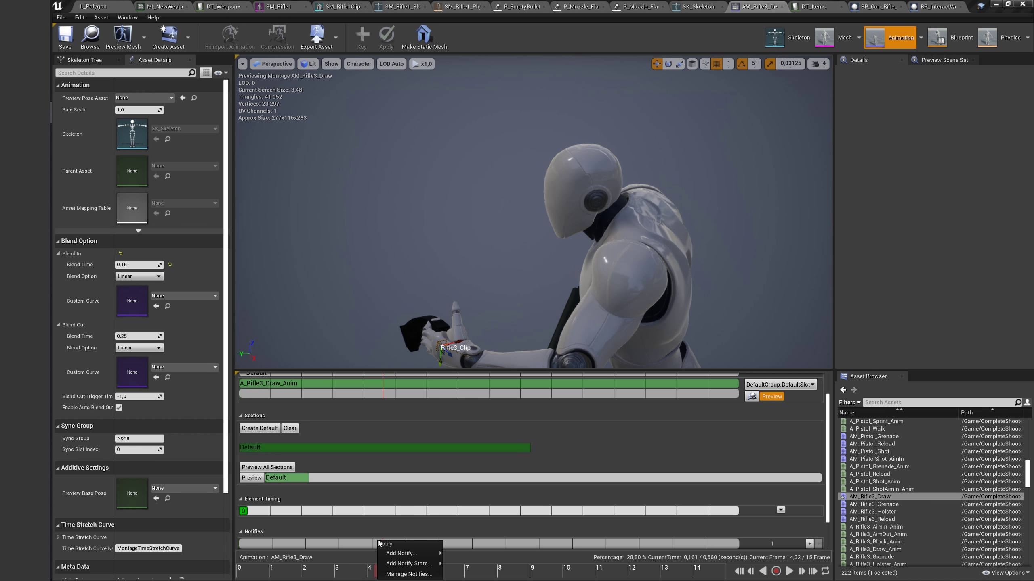
pyautogui.rightClick(381, 546)
pyautogui.moveTo(412, 520)
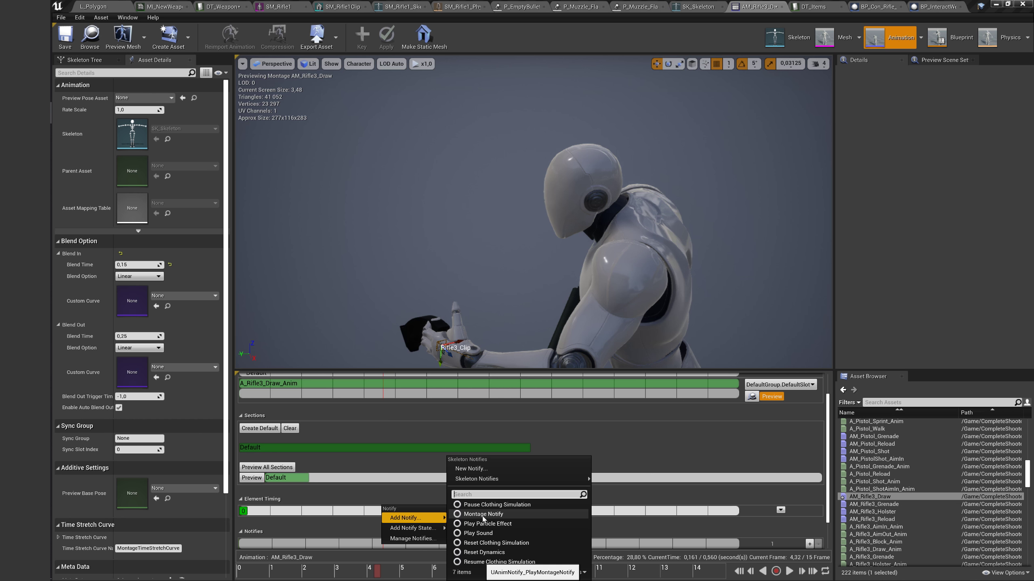
pyautogui.click(483, 516)
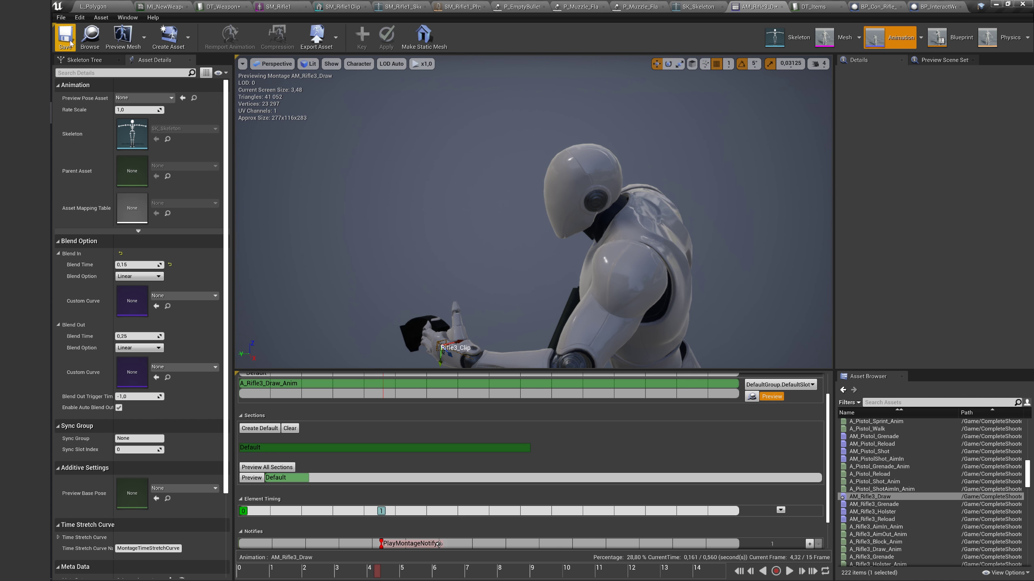
pyautogui.click(69, 42)
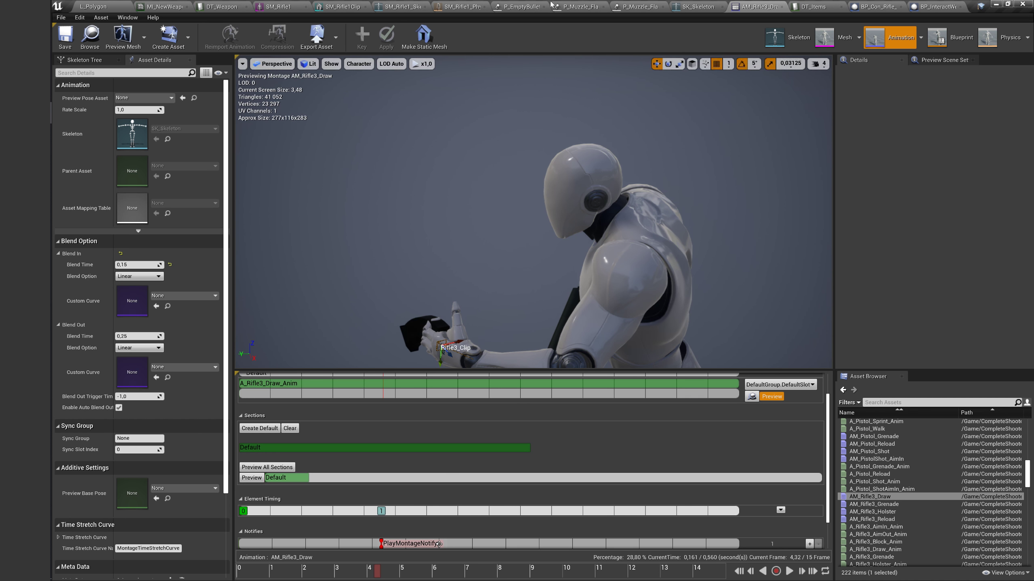
pyautogui.click(228, 6)
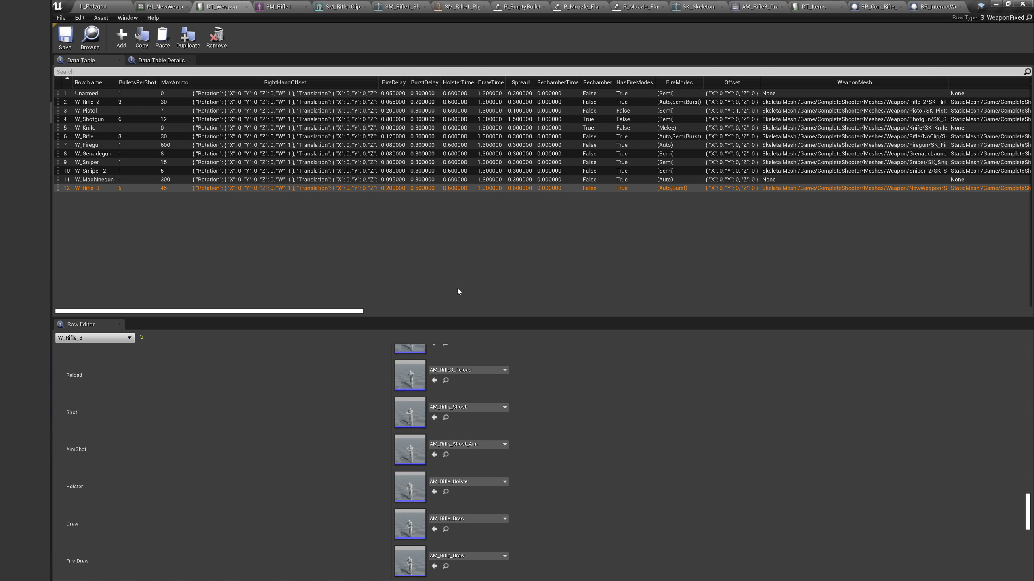
# Set W_Rifle_3's Draw and FirstDraw animations to AM_Rifle3_Draw.
pyautogui.scroll(-1, 515, 437)
pyautogui.scroll(2, 515, 437)
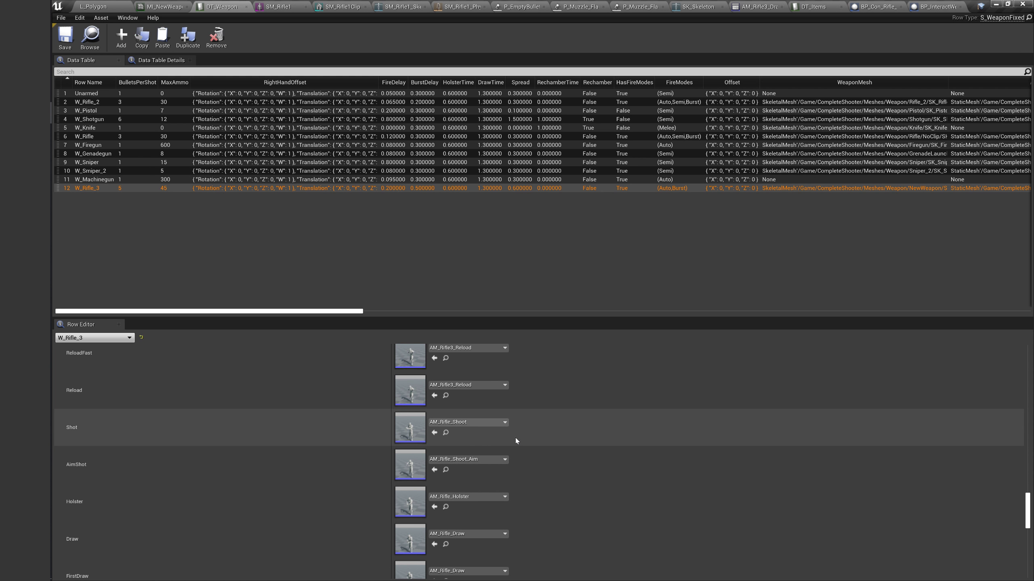
pyautogui.scroll(-2, 515, 439)
pyautogui.click(476, 504)
pyautogui.write('Ri')
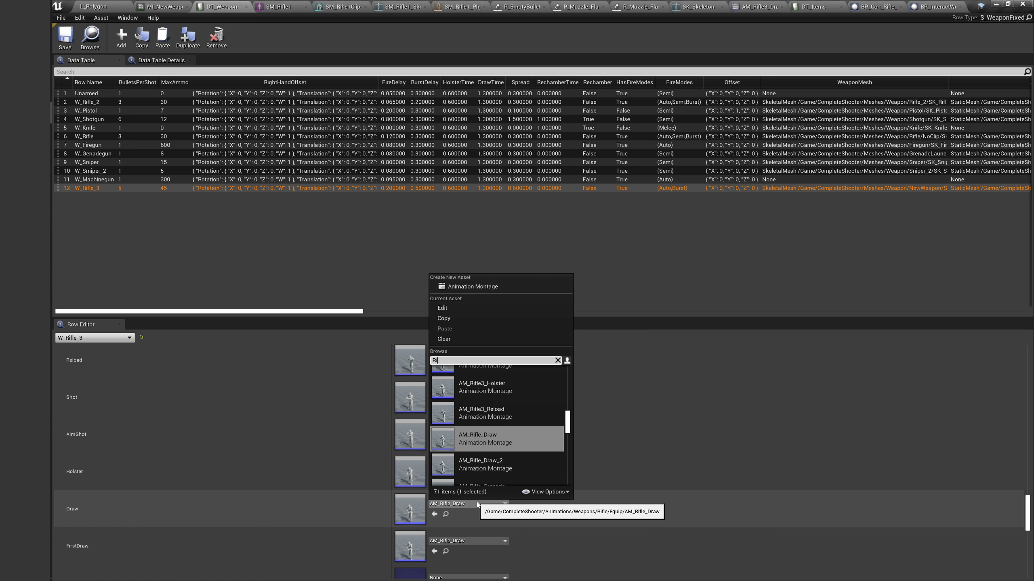
pyautogui.write('fle3_Dr')
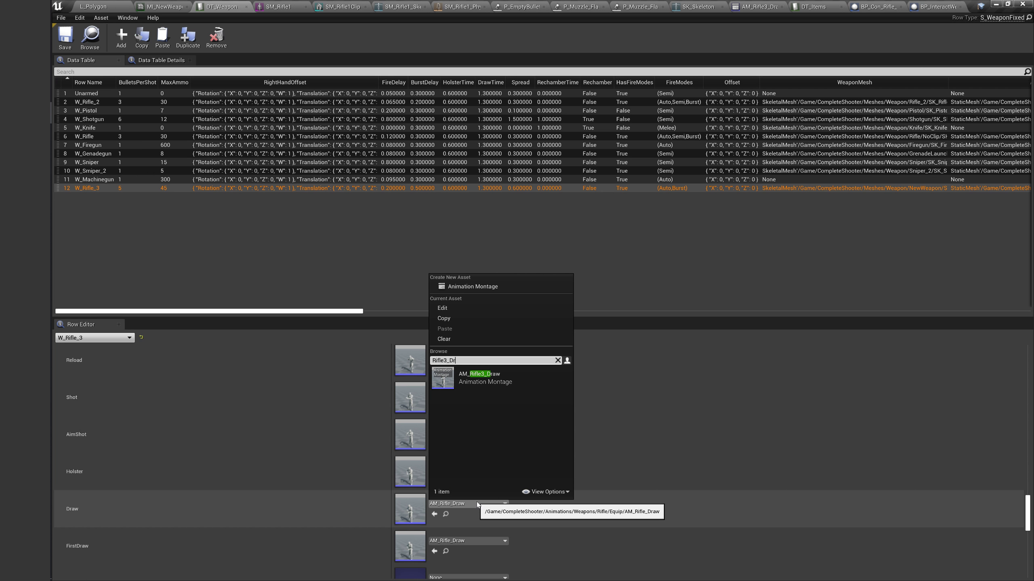
pyautogui.click(487, 383)
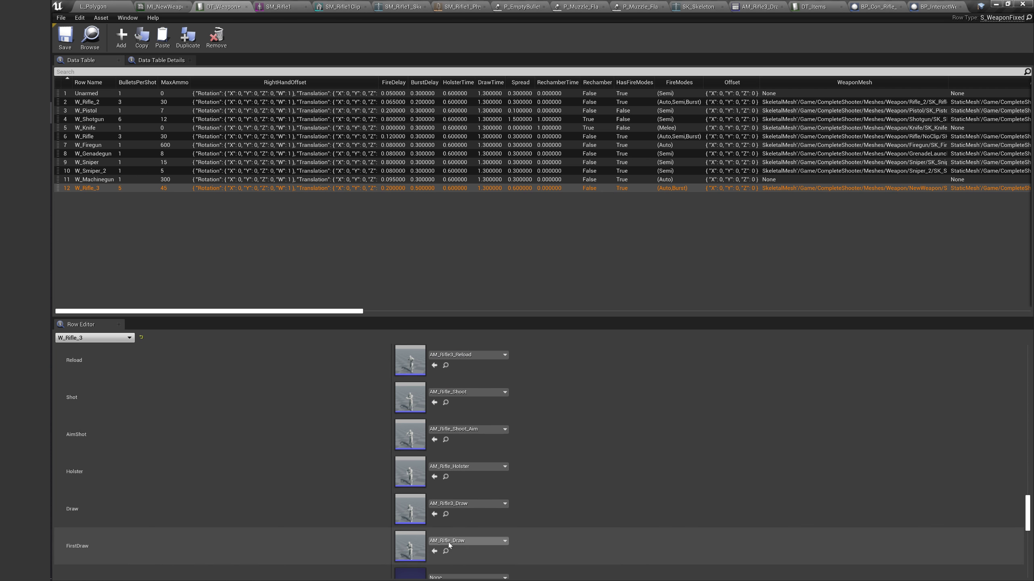
pyautogui.click(453, 541)
pyautogui.write('Rifle3_Dr')
pyautogui.click(472, 411)
# Set W_Rifle_3's Holster animation to AM_Rifle3_Holster and return to the level.
pyautogui.scroll(7, 465, 432)
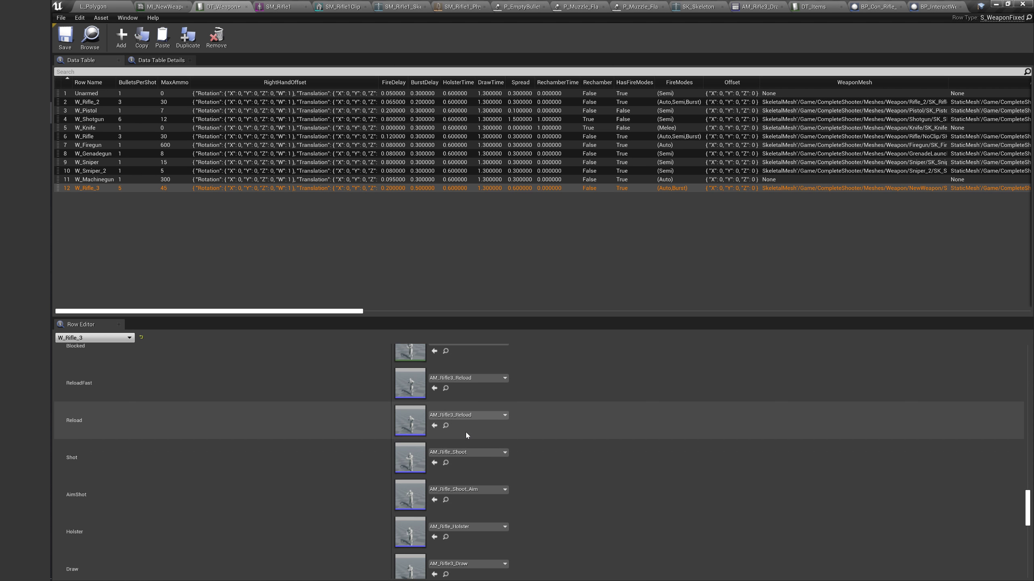
pyautogui.scroll(-3, 465, 432)
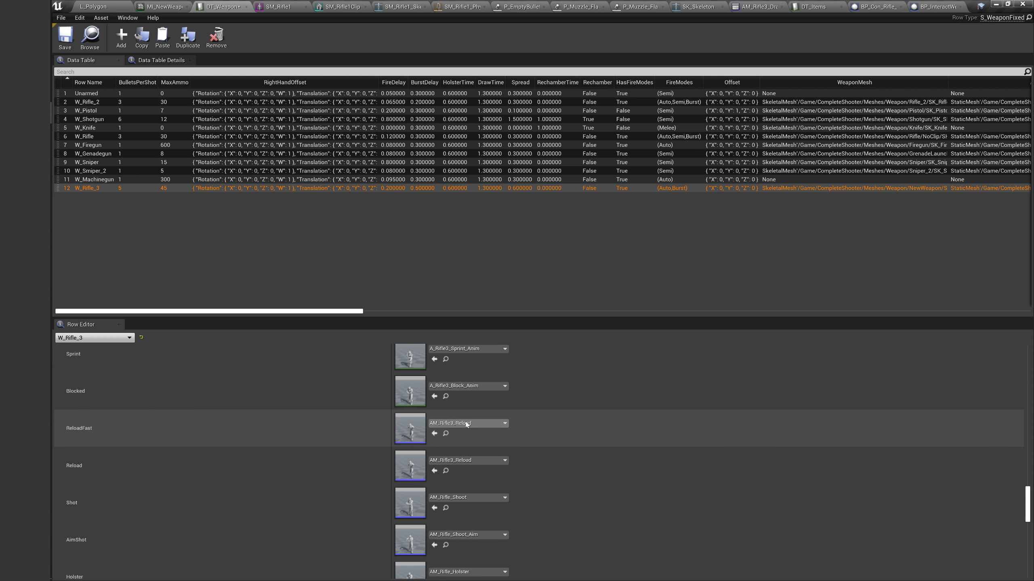
pyautogui.click(503, 525)
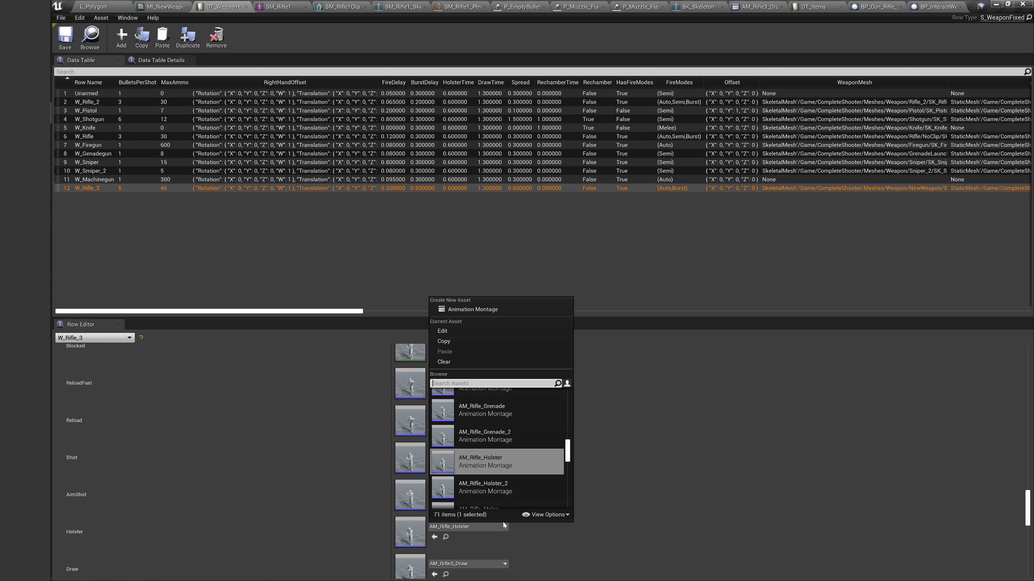
pyautogui.write('Rifle3_')
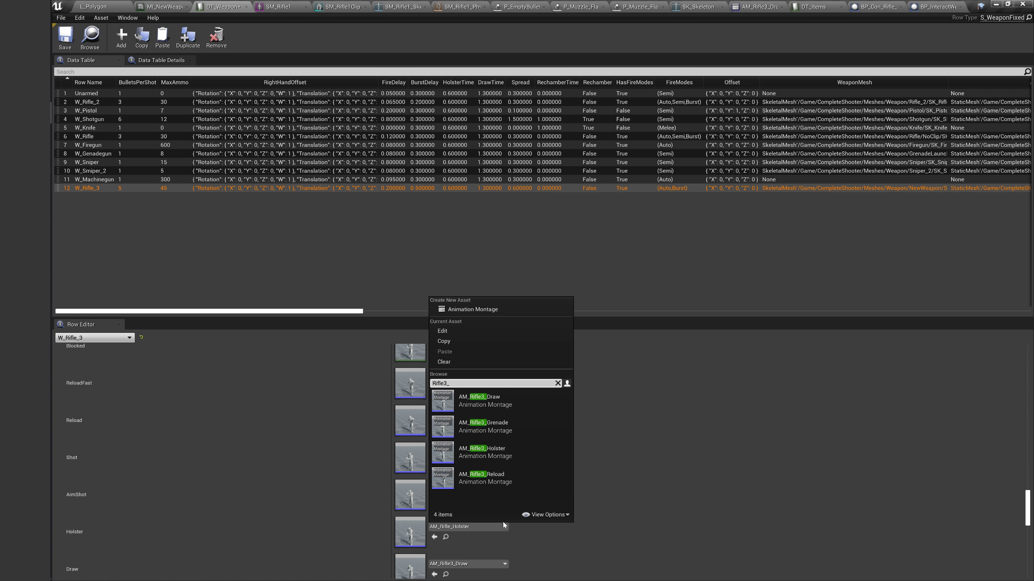
pyautogui.click(482, 452)
pyautogui.scroll(-3, 492, 510)
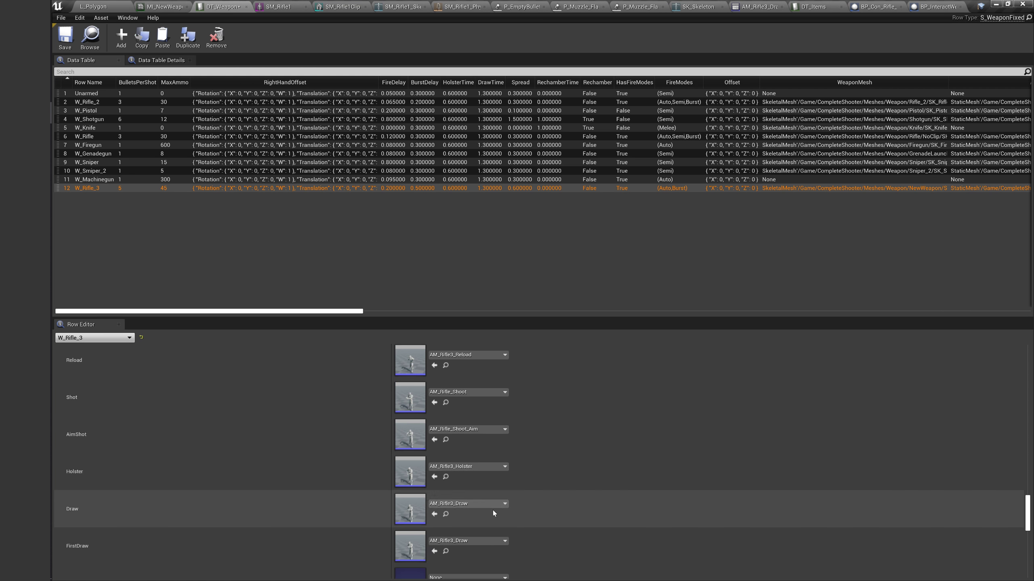
pyautogui.scroll(3, 470, 481)
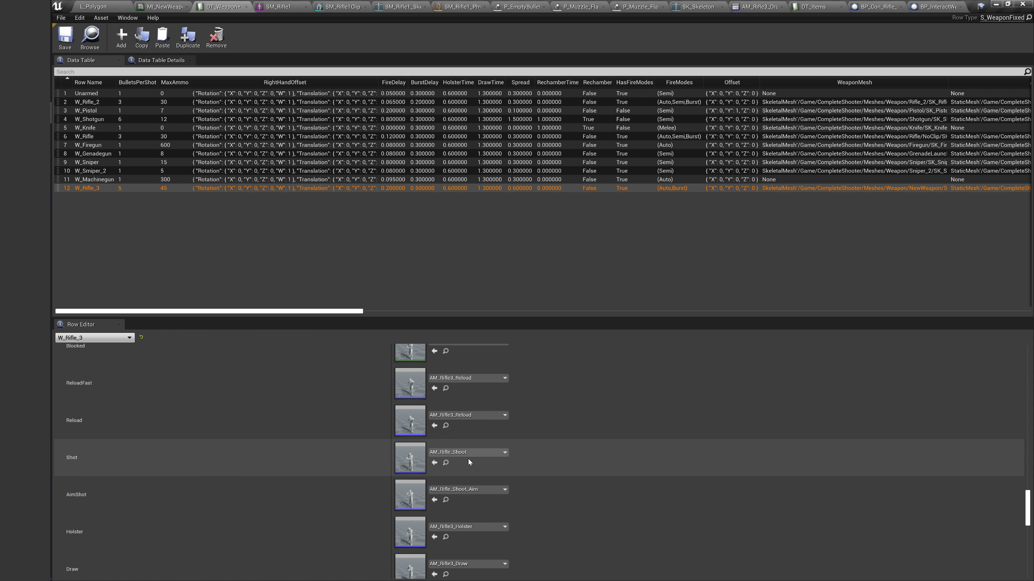
pyautogui.scroll(2, 467, 458)
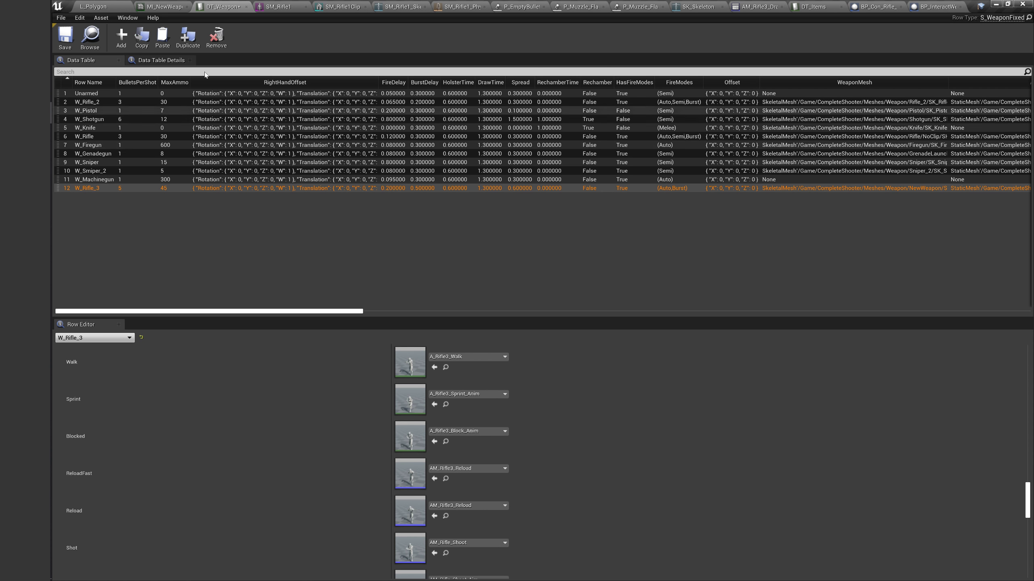
pyautogui.click(97, 6)
pyautogui.click(231, 303)
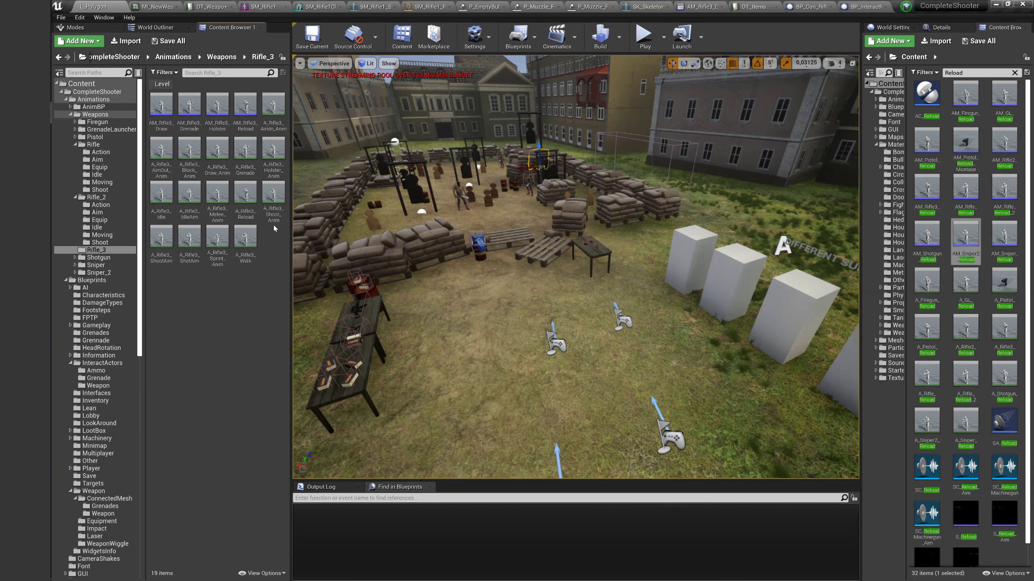
# Create the AM_Rifle3_Shoot montage from the Rifle3 shoot animation.
pyautogui.moveTo(272, 217)
pyautogui.rightClick(167, 260)
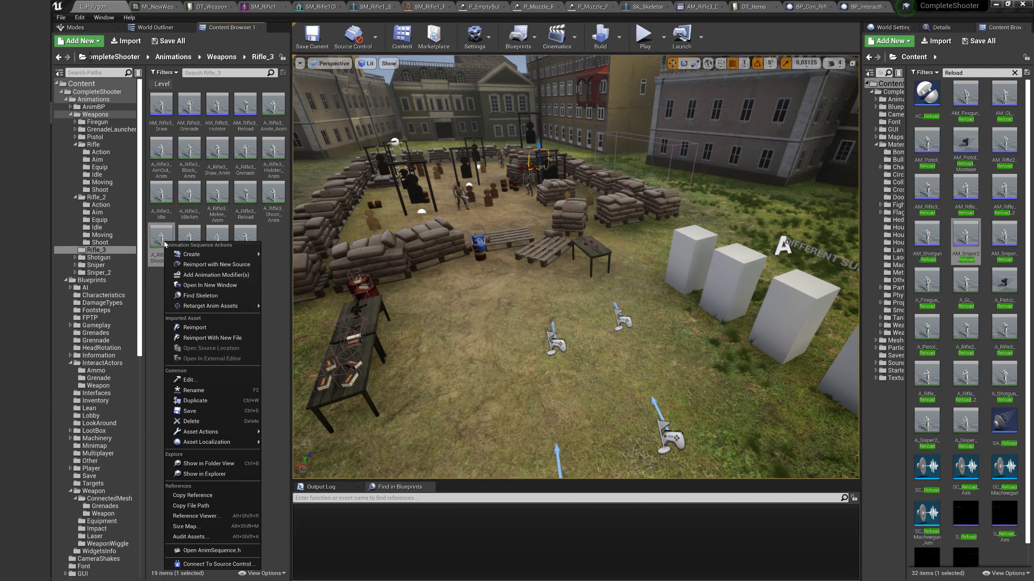
pyautogui.click(284, 267)
pyautogui.write('A_Shoot')
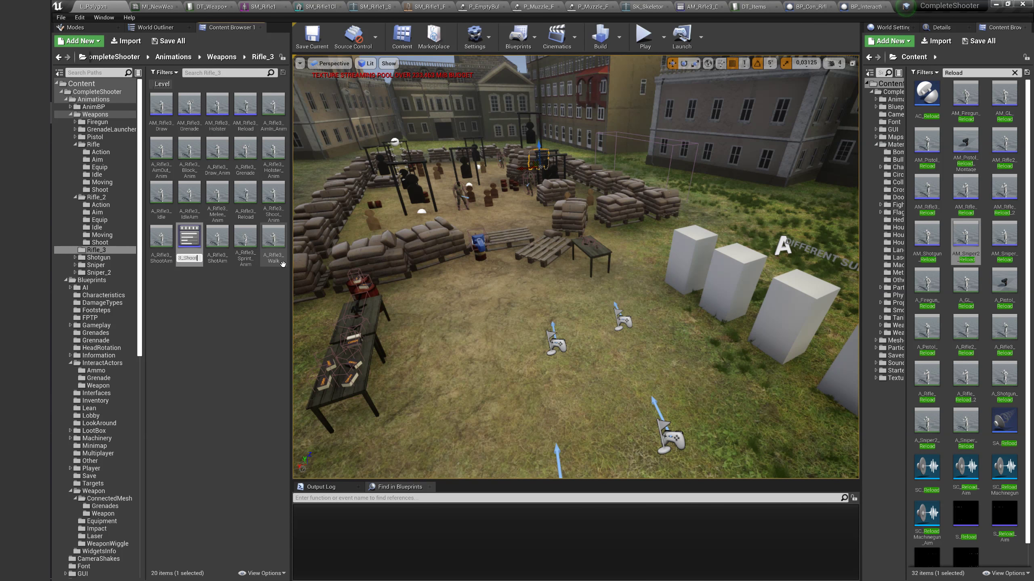
pyautogui.press('Return')
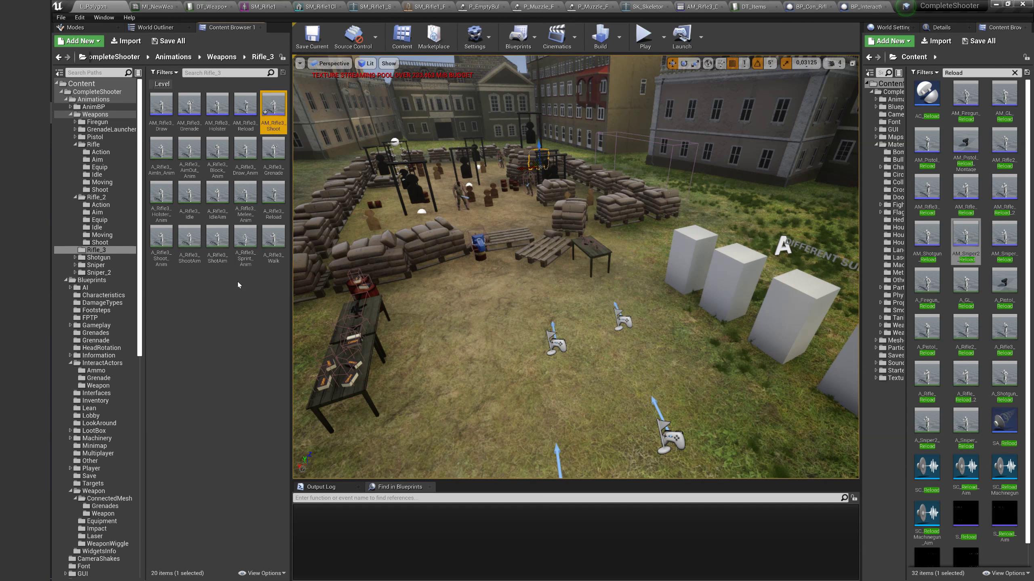
# Create the AM_Rifle3_ShootAim montage from the A_Rifle3_ShotAim animation.
pyautogui.rightClick(219, 240)
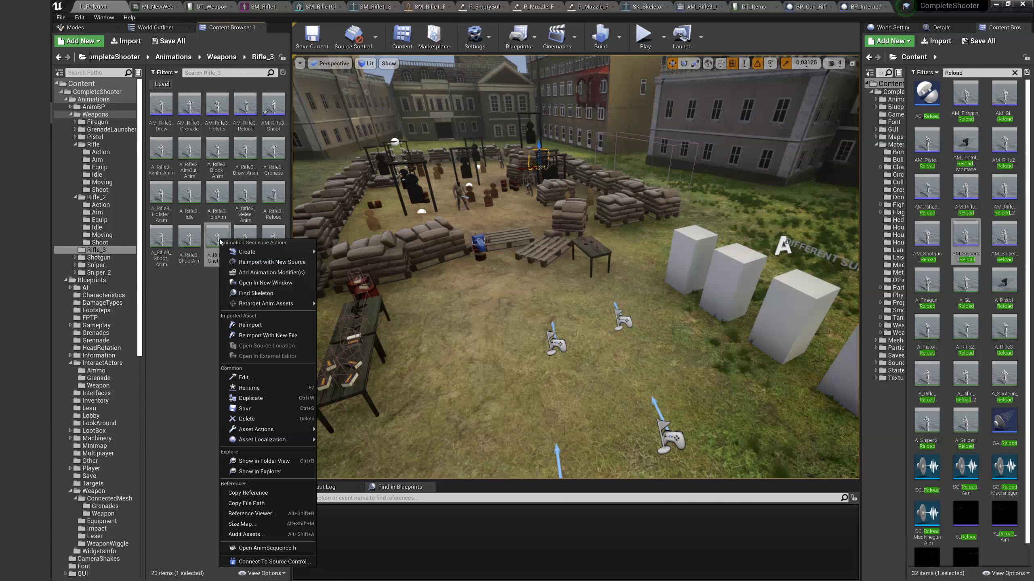
pyautogui.moveTo(248, 255)
pyautogui.click(358, 261)
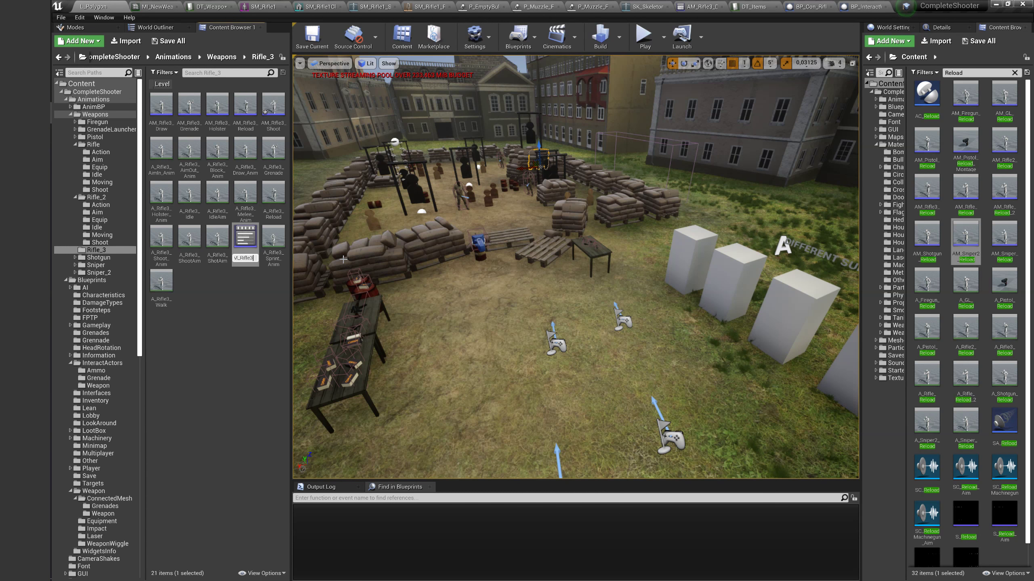
pyautogui.write('_ShootAim')
pyautogui.press('Return')
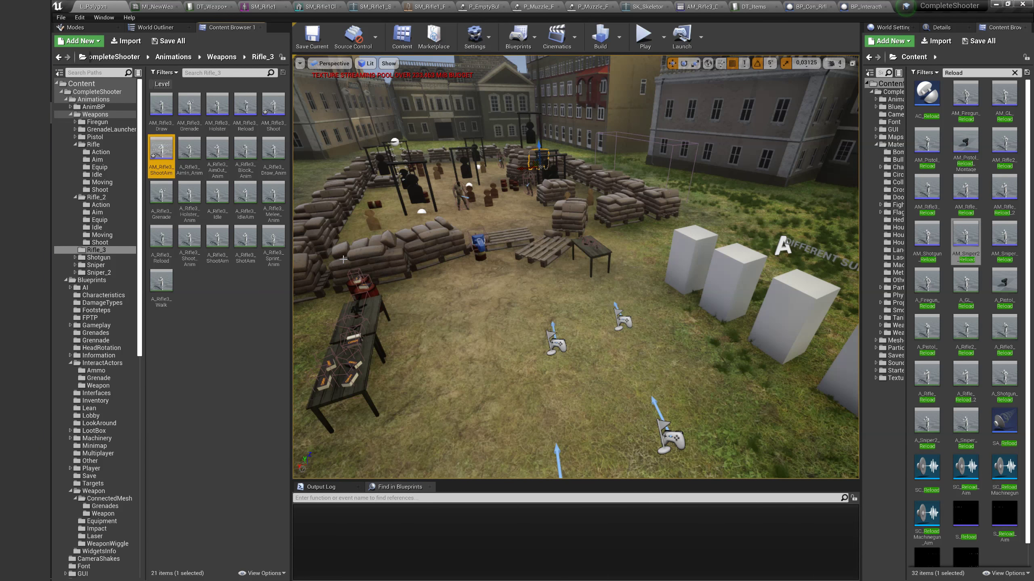
# In DT_Weapon, set W_Rifle_3's Shot animation to AM_Rifle3_Shoot.
pyautogui.click(159, 6)
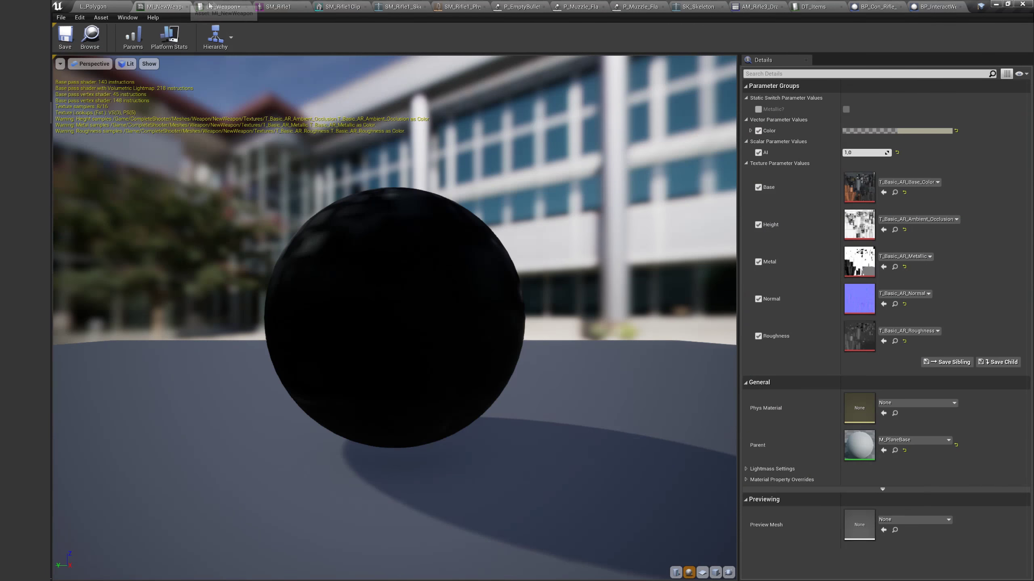
pyautogui.click(220, 6)
pyautogui.scroll(-2, 420, 450)
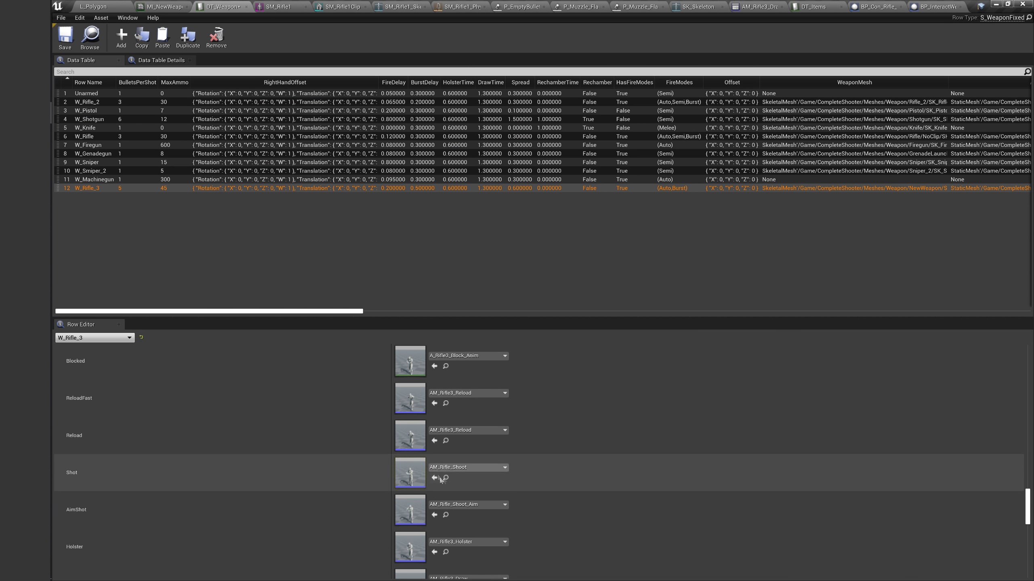
pyautogui.click(464, 468)
pyautogui.write('AM_R')
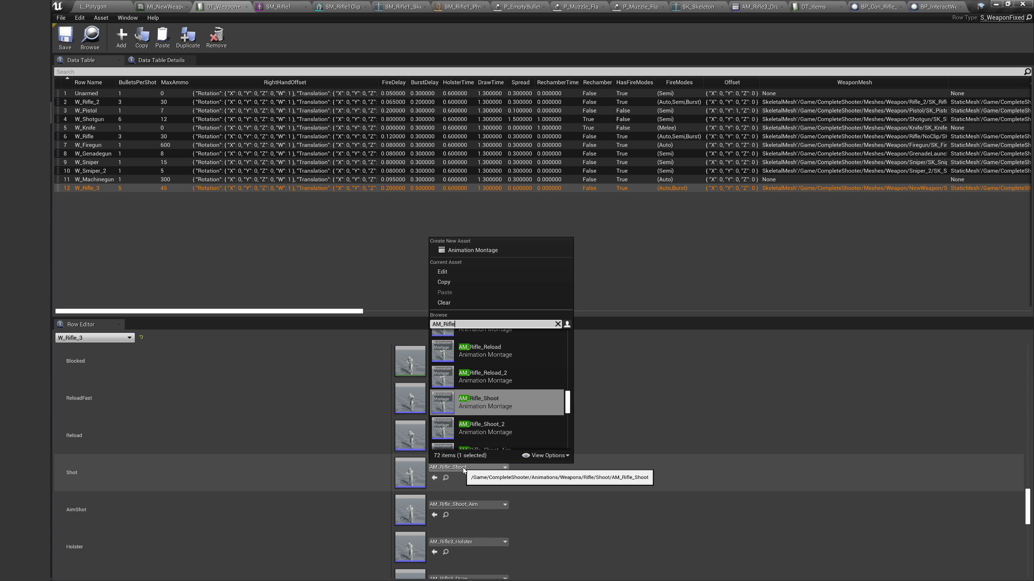
pyautogui.write('ifle3')
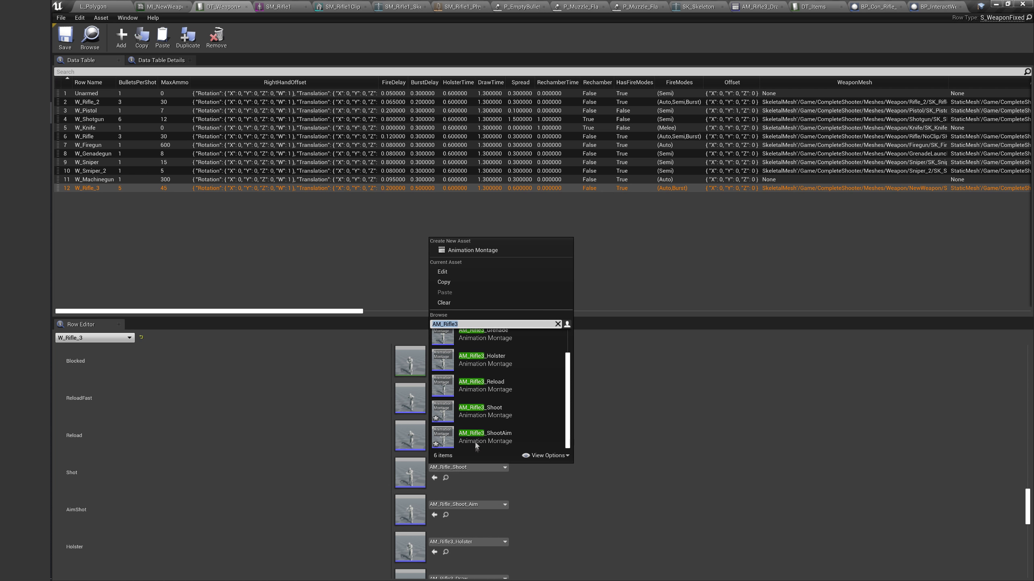
pyautogui.click(480, 411)
# Set W_Rifle_3's AimShot animation to AM_Rifle3_ShootAim and return to the level.
pyautogui.click(466, 505)
pyautogui.write('AM_Rifle3')
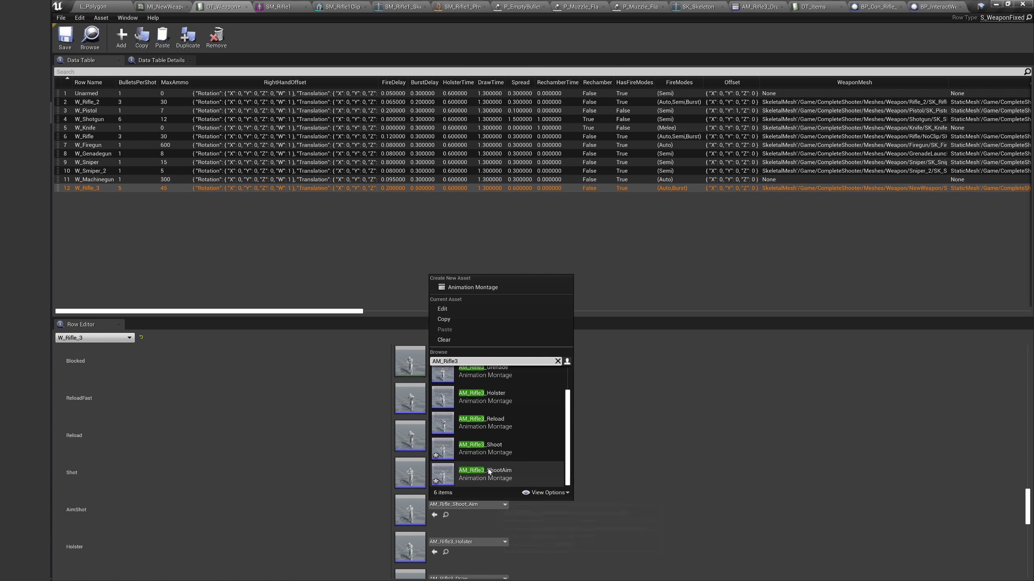
pyautogui.click(524, 469)
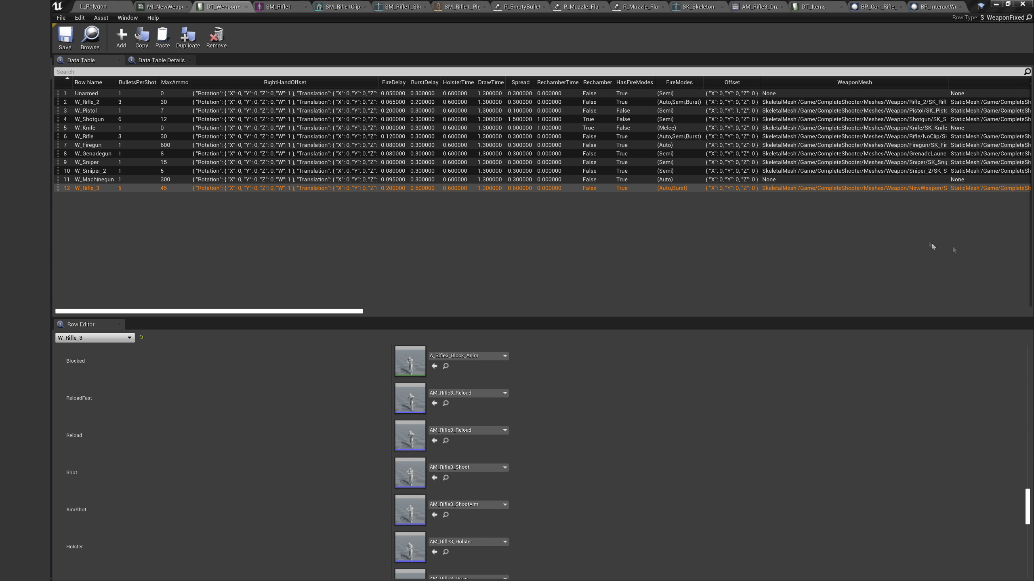
pyautogui.click(93, 6)
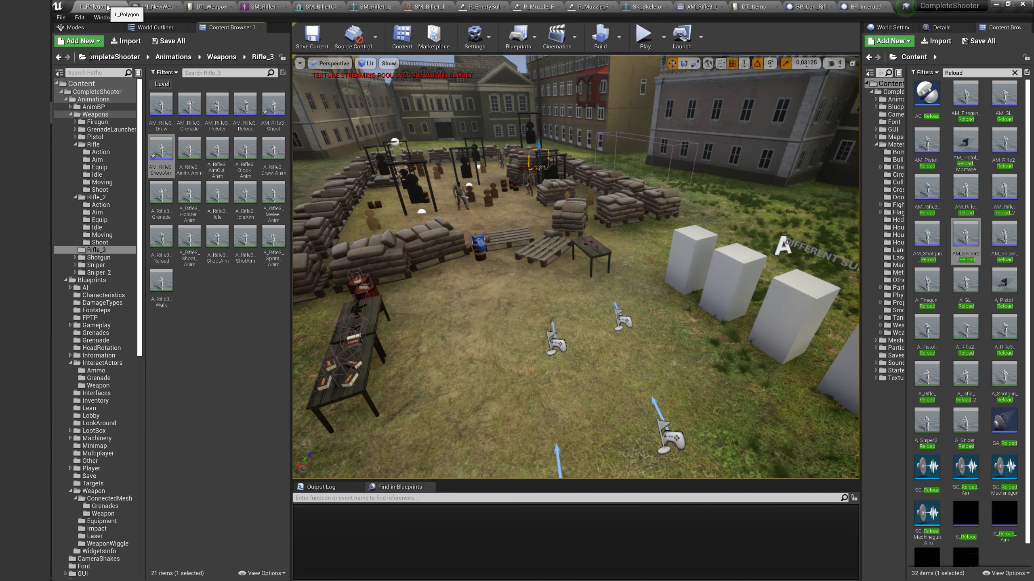
pyautogui.click(81, 84)
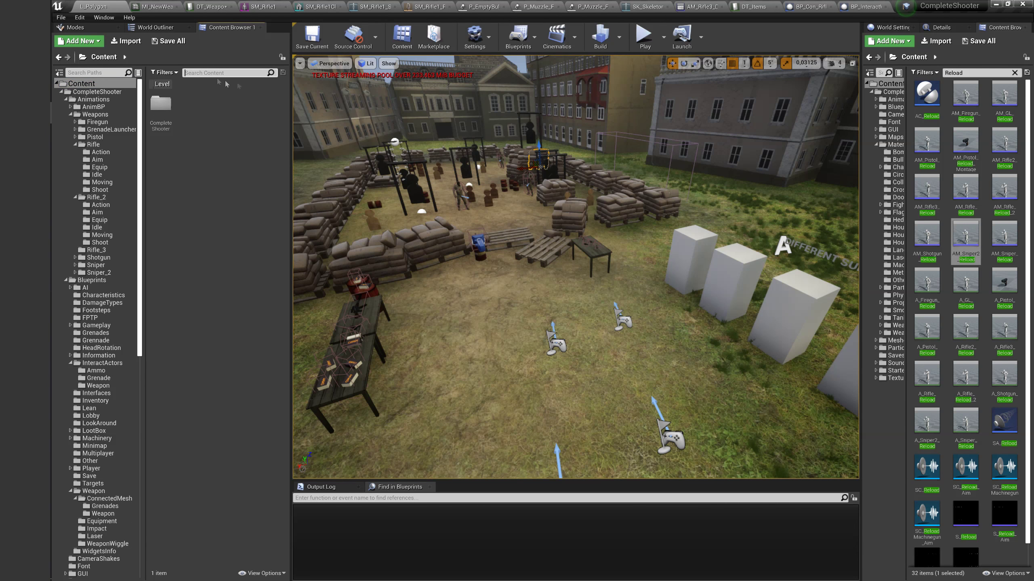
# Add a NewType enumerator to the E_WeaponType enum.
pyautogui.write('WeaponT')
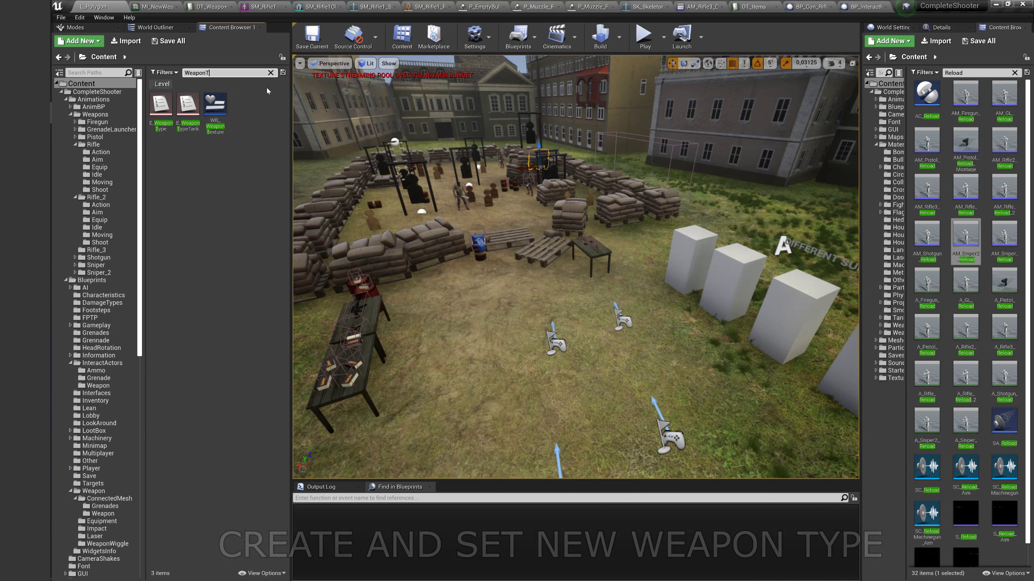
pyautogui.click(150, 109)
pyautogui.doubleClick(161, 104)
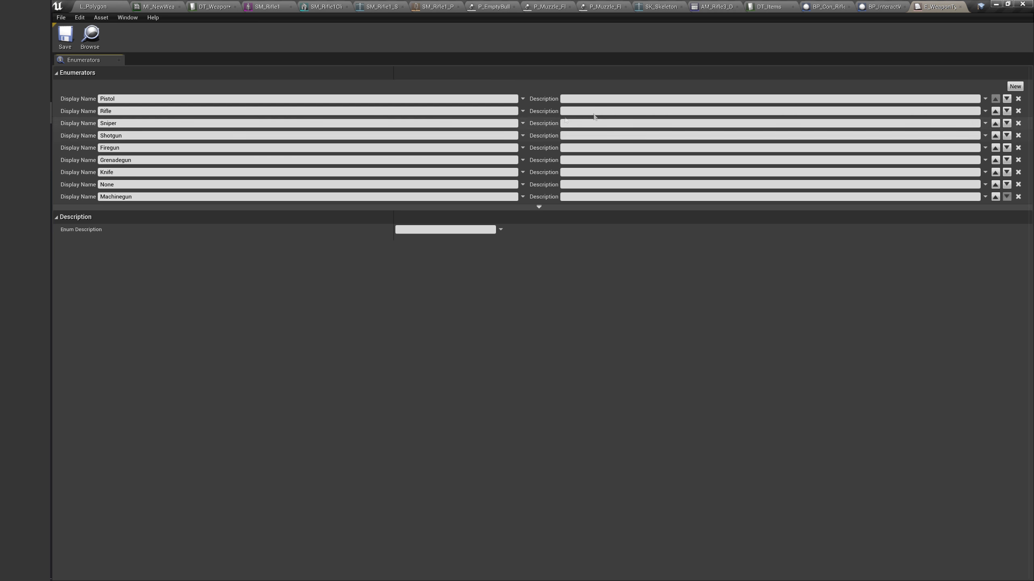
pyautogui.click(1015, 86)
pyautogui.click(181, 209)
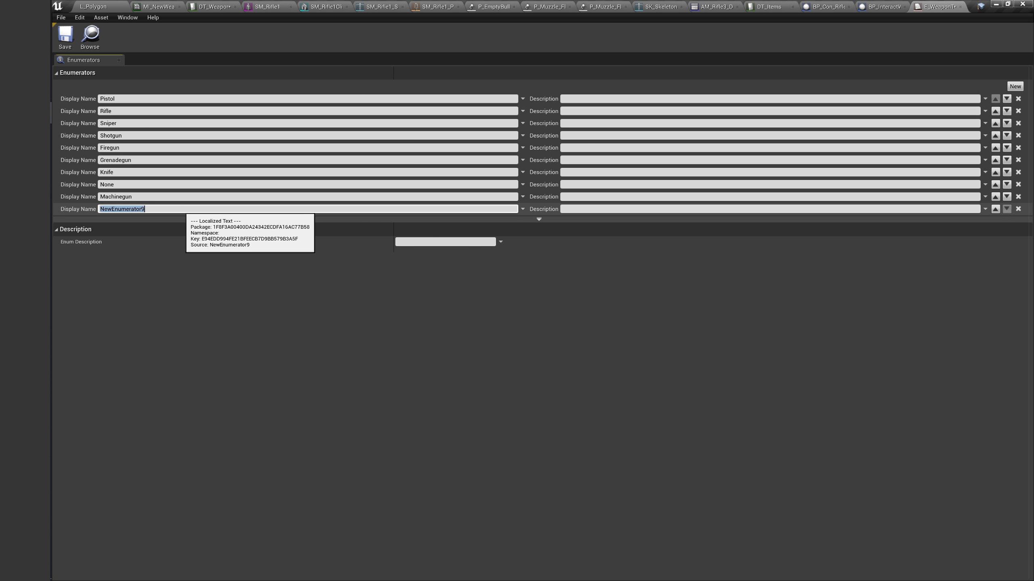
pyautogui.write('ewType')
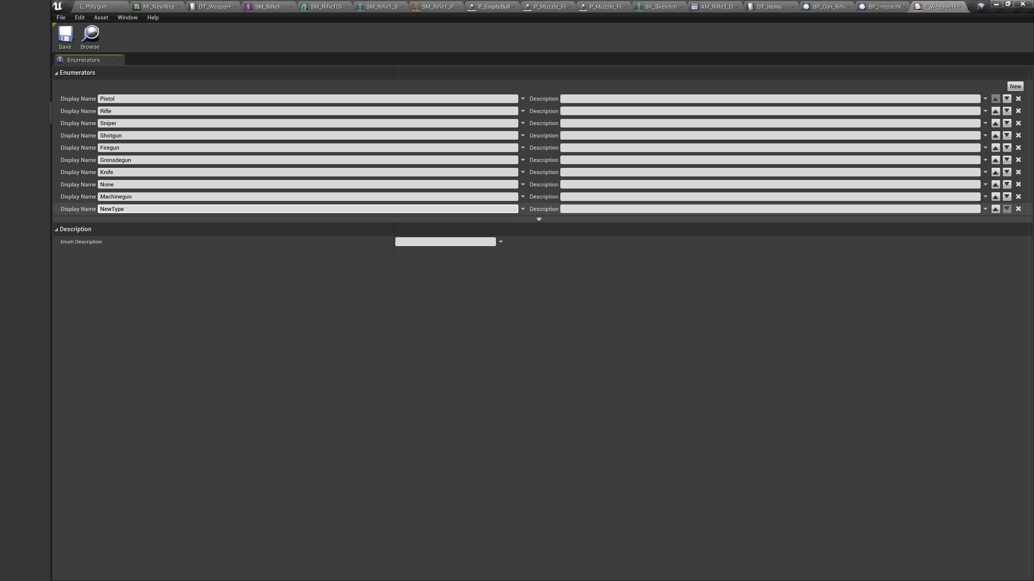
pyautogui.press('Return')
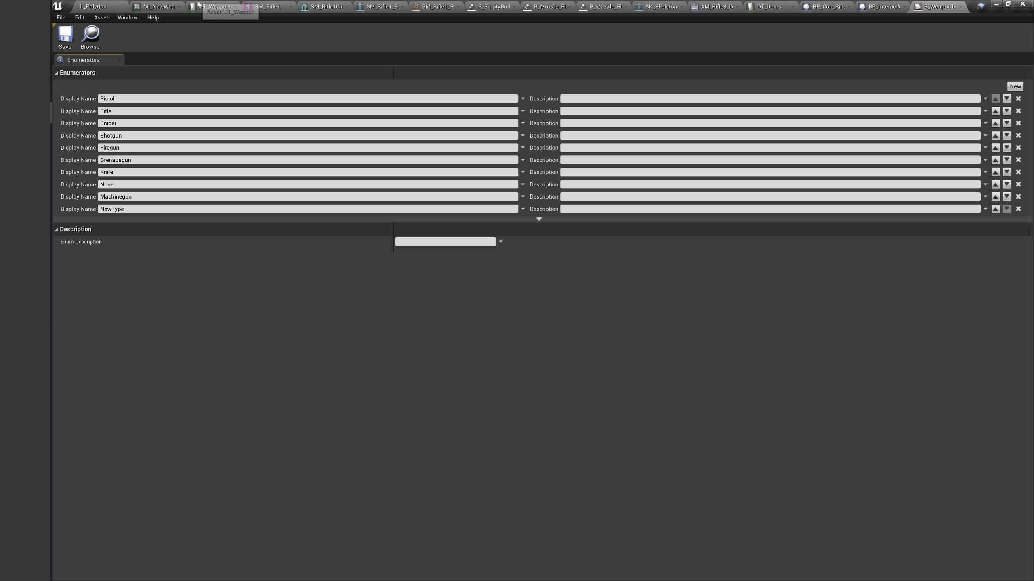
# Set W_Rifle_3's WeaponType to NewType in DT_Weapon.
pyautogui.click(214, 6)
pyautogui.scroll(10, 240, 372)
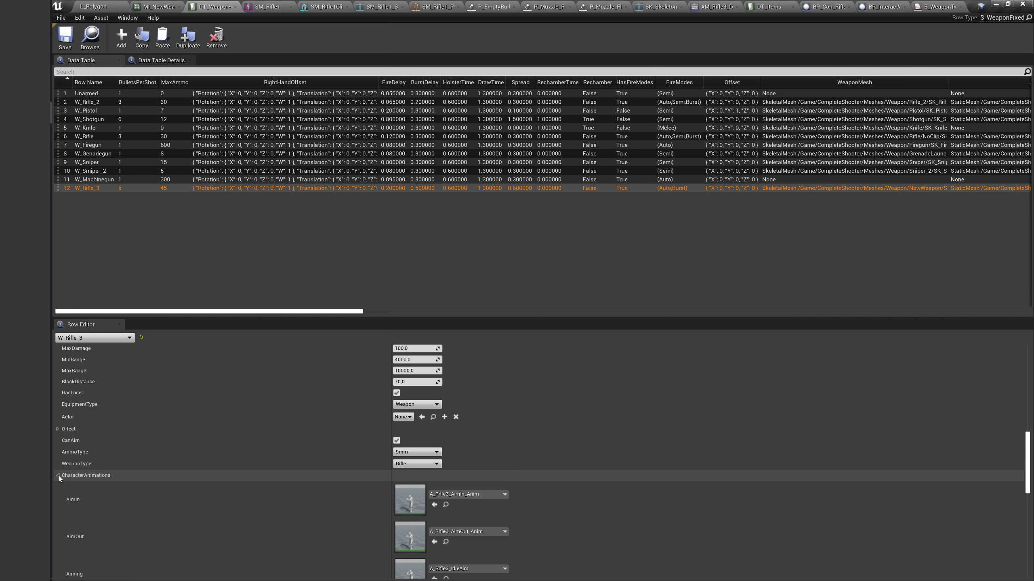
pyautogui.click(58, 475)
pyautogui.click(411, 464)
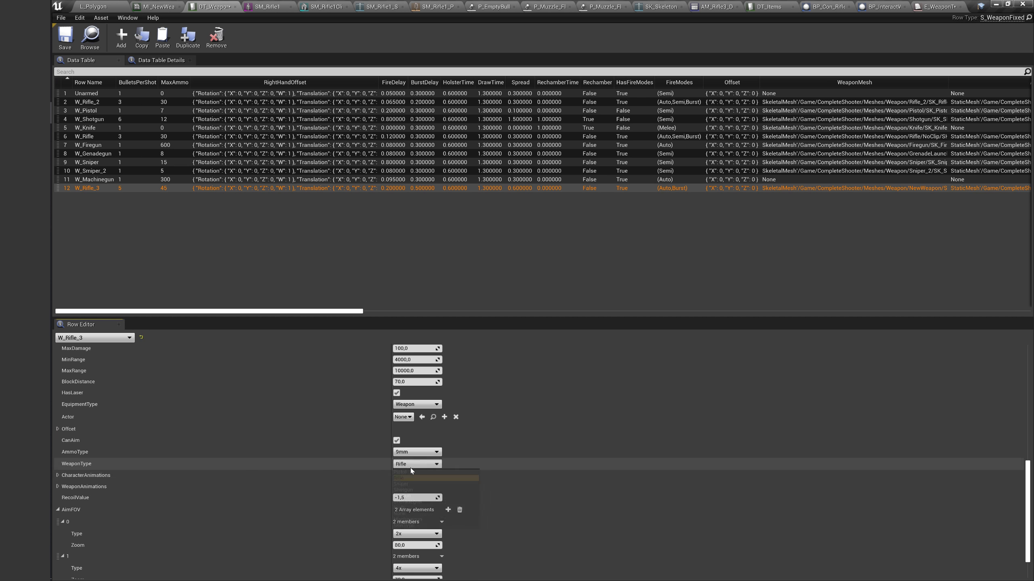
pyautogui.click(416, 526)
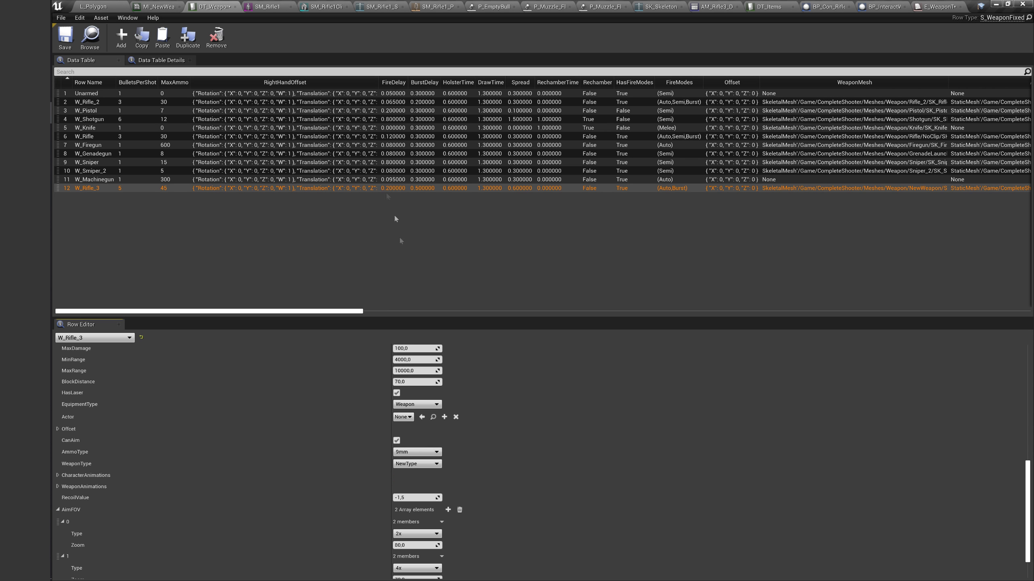
pyautogui.click(108, 6)
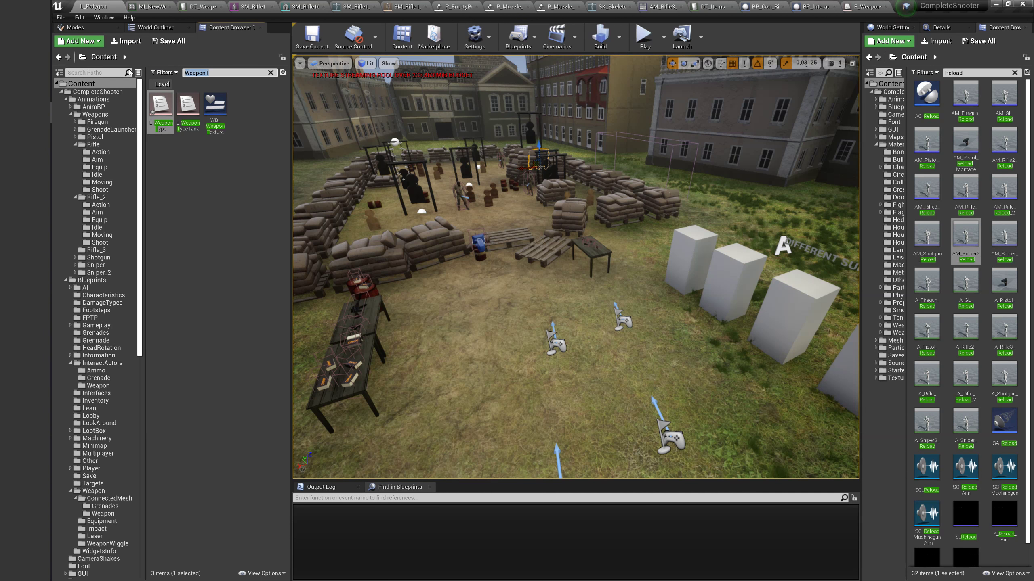
# Add a NewAmmo entry to the E_AmmoType enum.
pyautogui.write('Ammo')
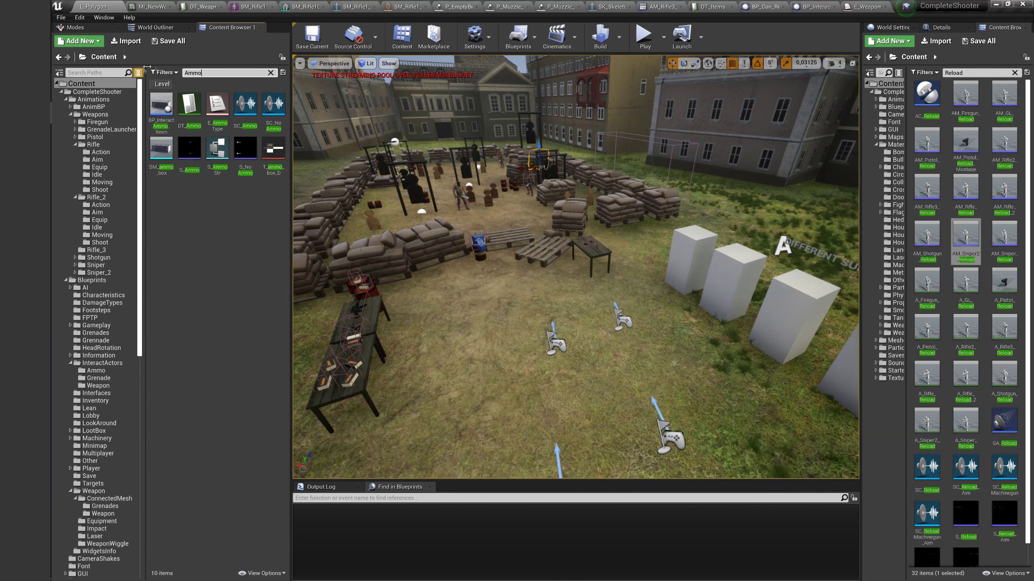
pyautogui.doubleClick(217, 107)
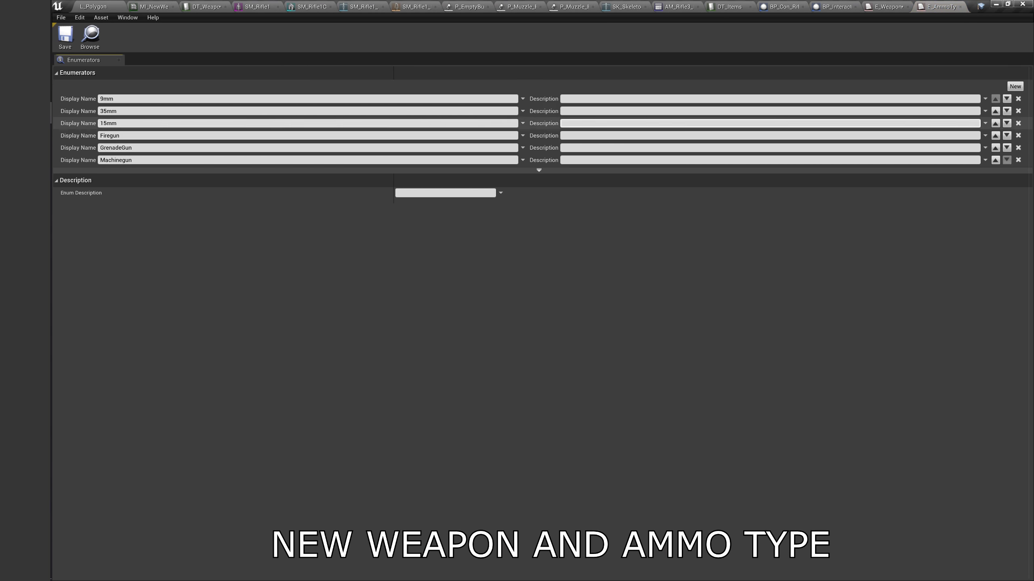
pyautogui.click(1015, 86)
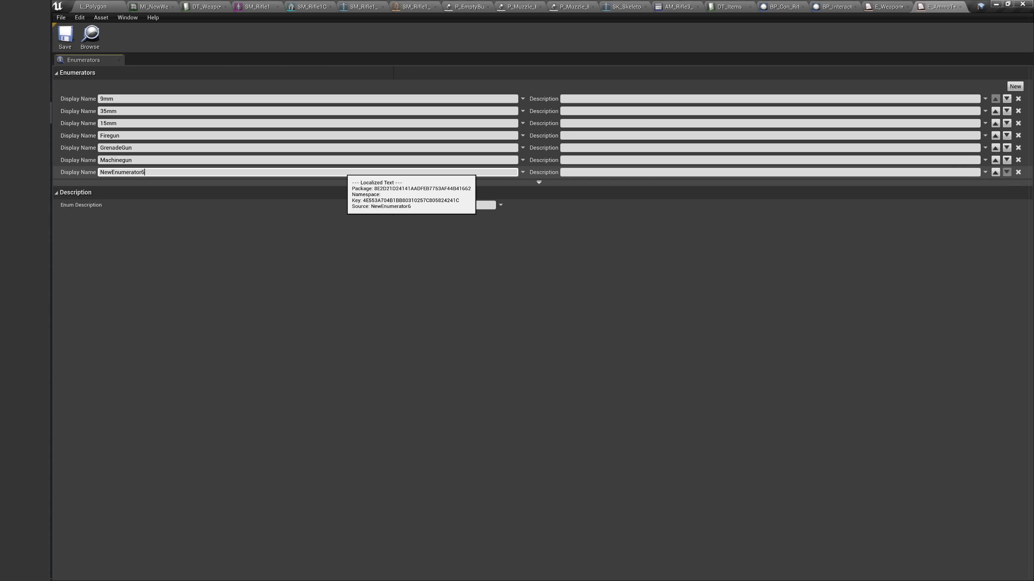
pyautogui.write('Ammo')
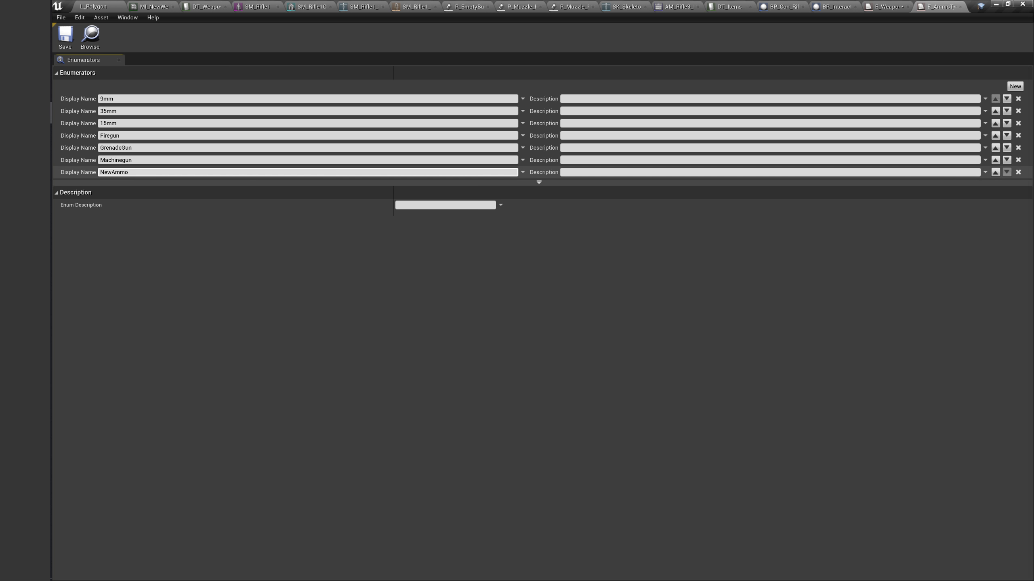
pyautogui.press('Return')
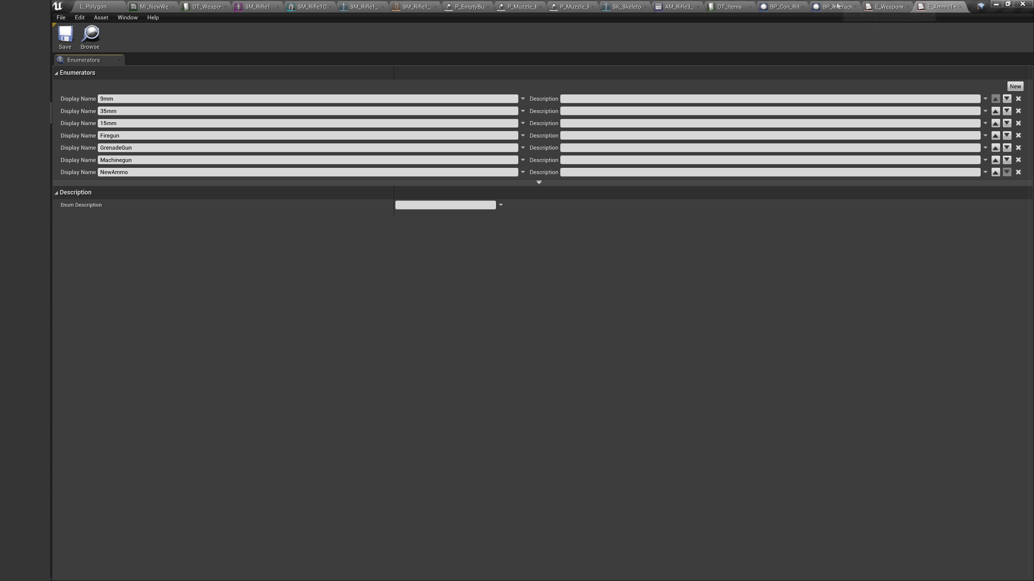
# In DT_Weapon, set W_Rifle_3's AmmoType to NewAmmo.
pyautogui.click(720, 7)
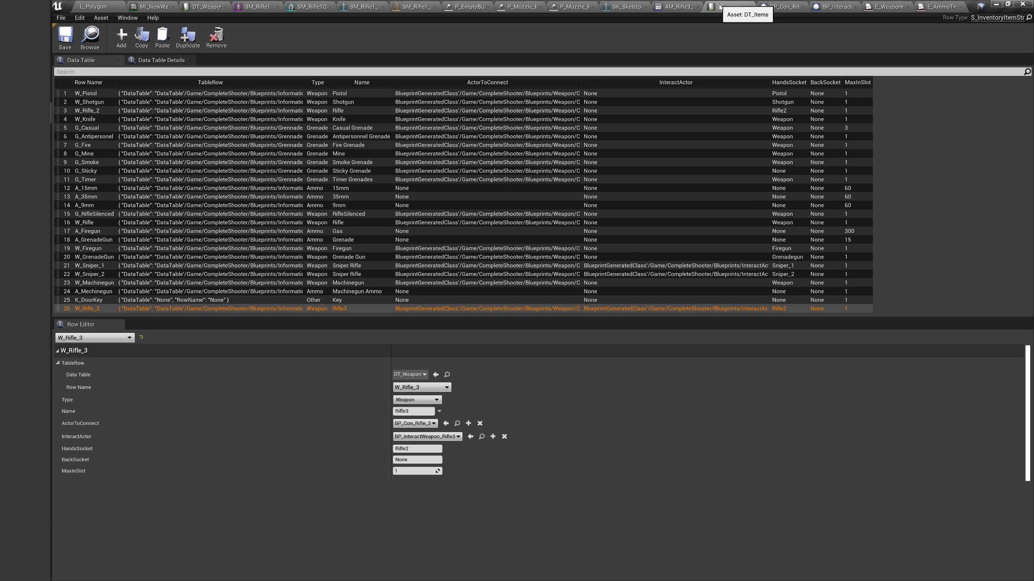
pyautogui.click(203, 7)
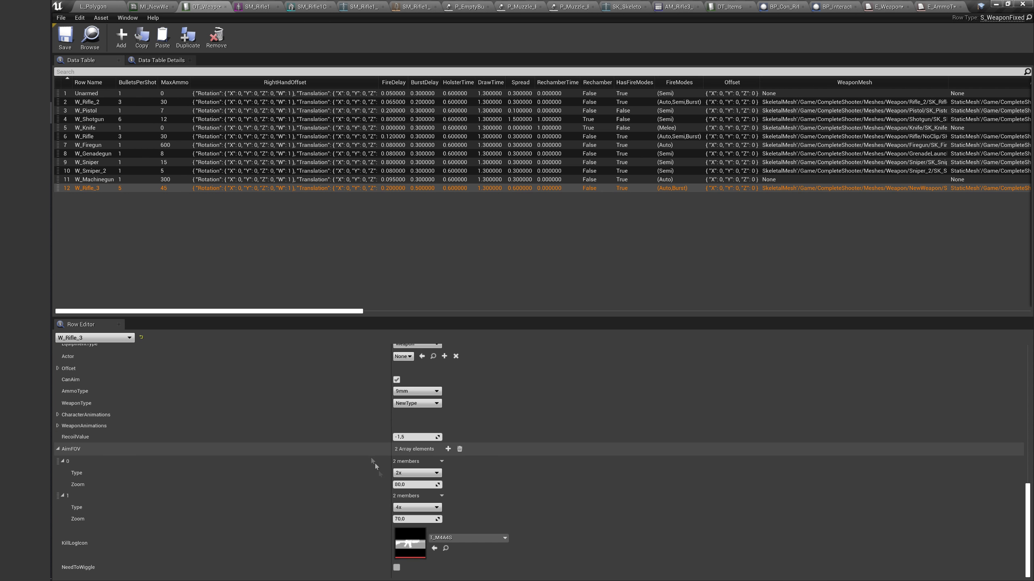
pyautogui.scroll(-1, 411, 444)
pyautogui.click(413, 437)
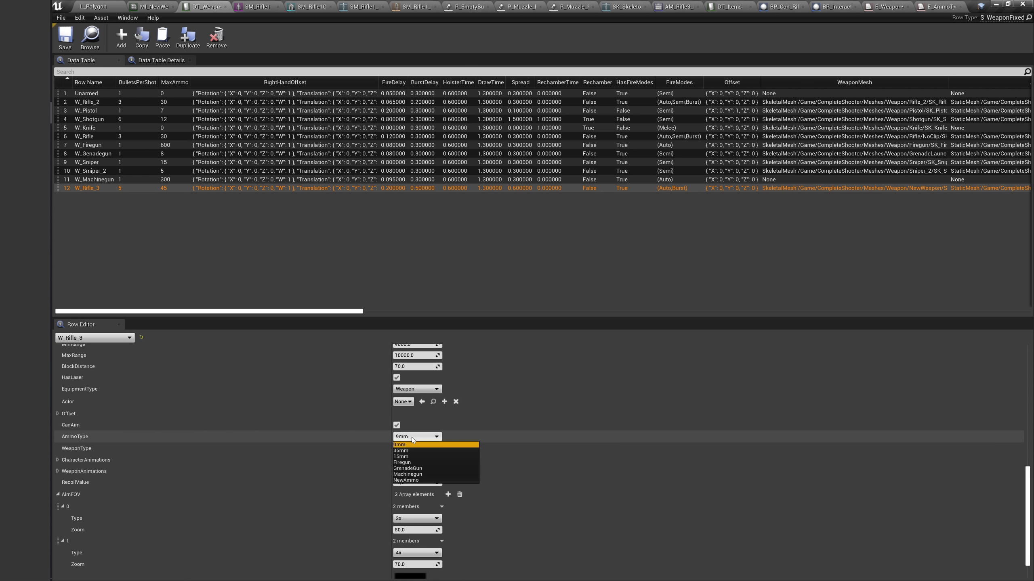
pyautogui.click(406, 480)
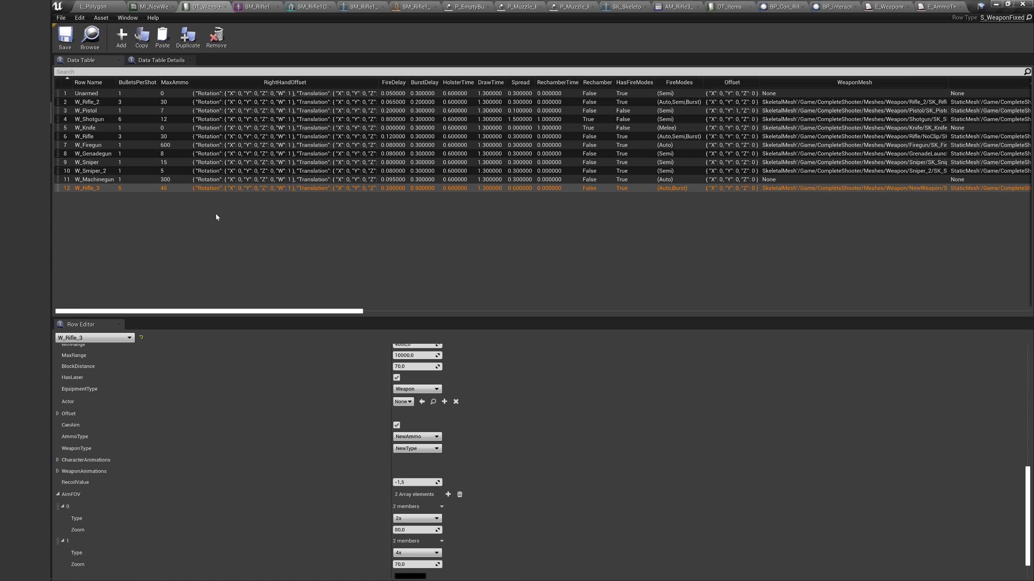
# Add a NewAmmo row of type NewAmmo to DT_Ammo and locate the ammo box mesh.
pyautogui.click(99, 6)
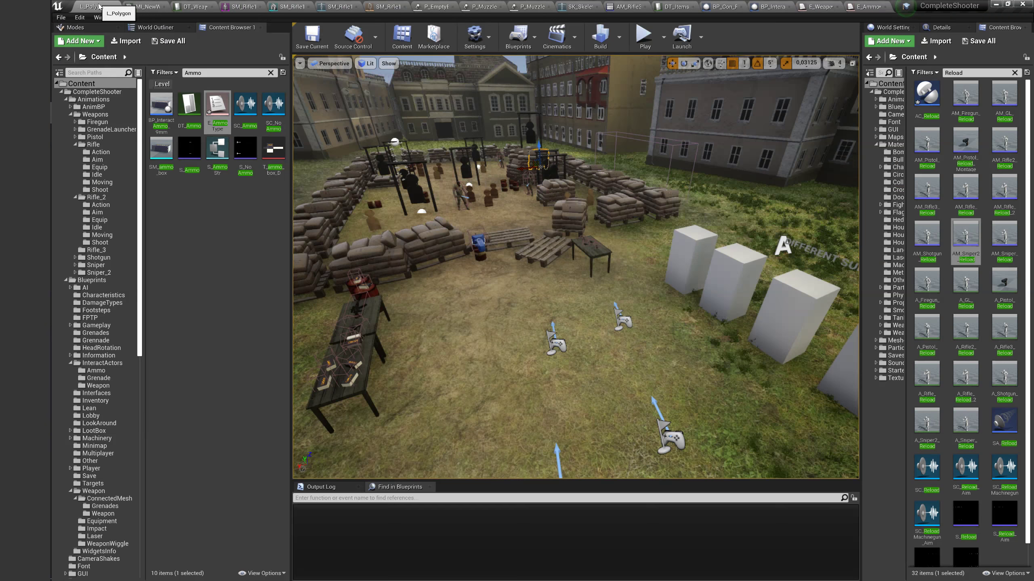
pyautogui.doubleClick(185, 116)
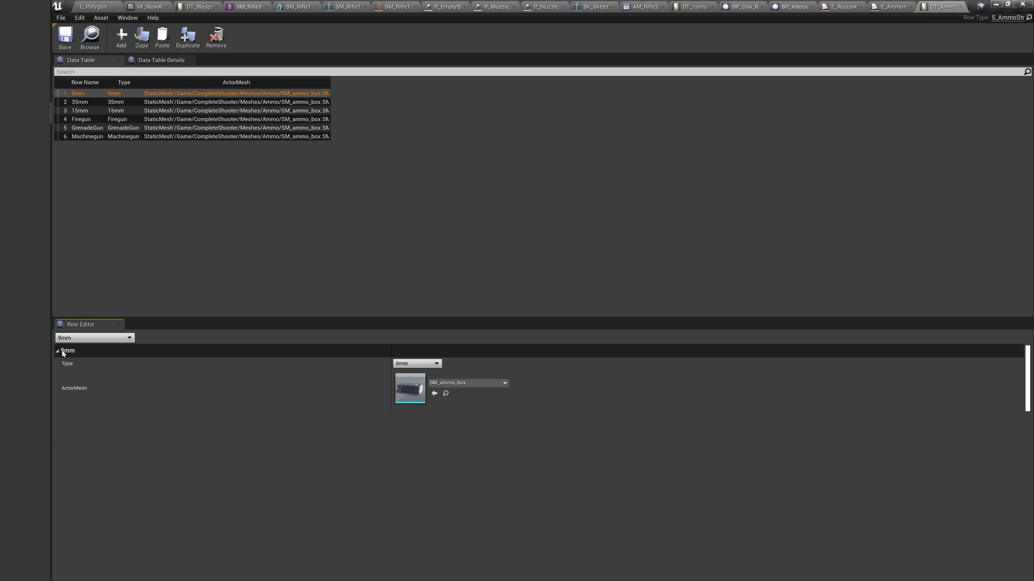
pyautogui.click(120, 37)
pyautogui.click(416, 363)
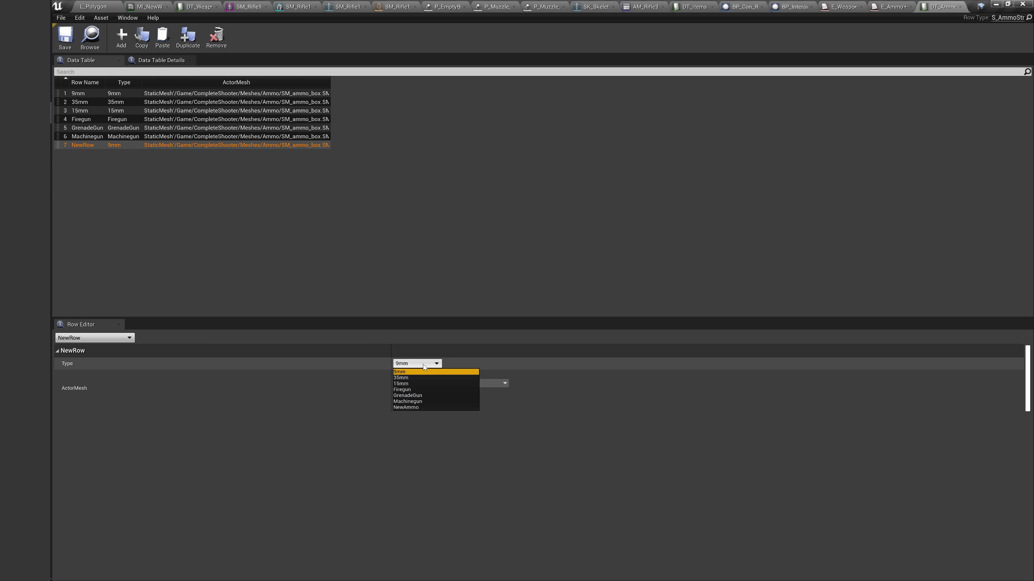
pyautogui.click(407, 407)
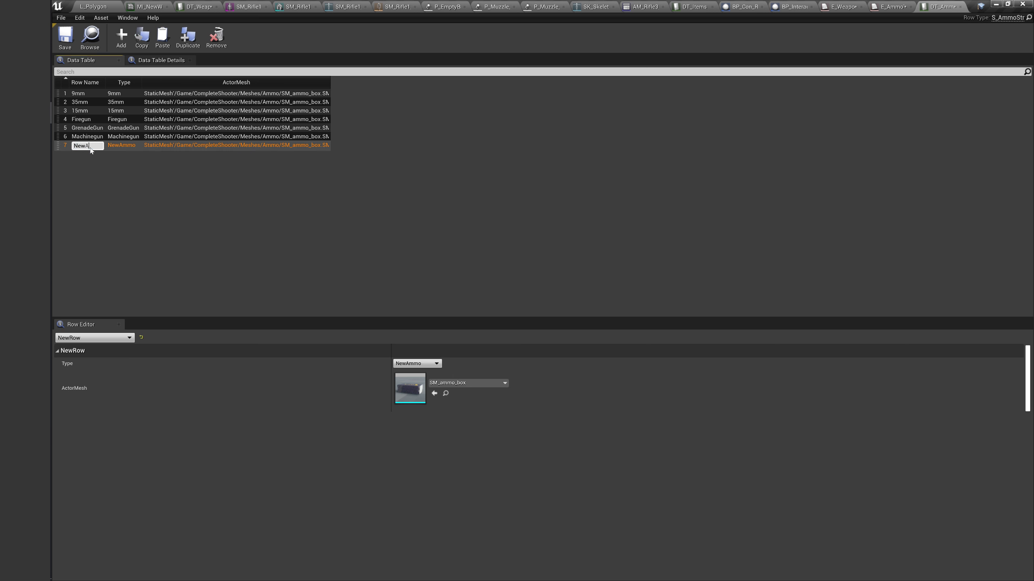
pyautogui.press('Return')
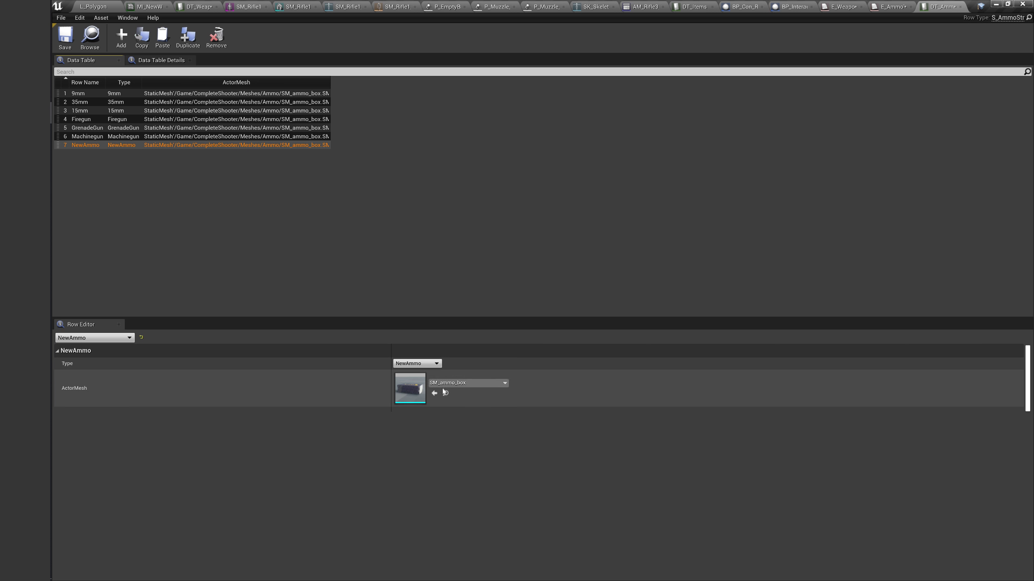
pyautogui.click(445, 393)
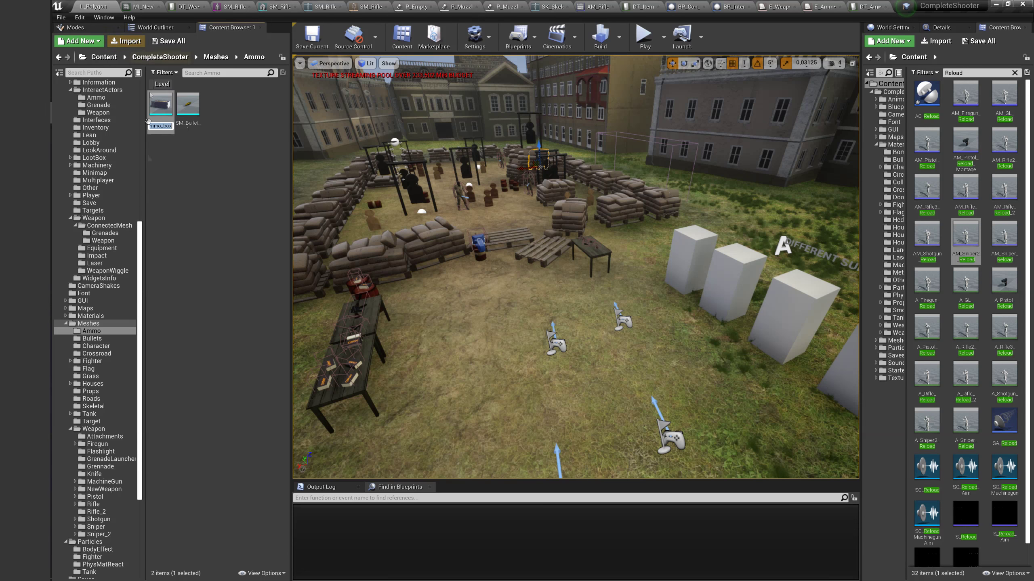
# Alt-drag the ammo-box table in the level to make a copy beside it.
pyautogui.scroll(10, 98, 183)
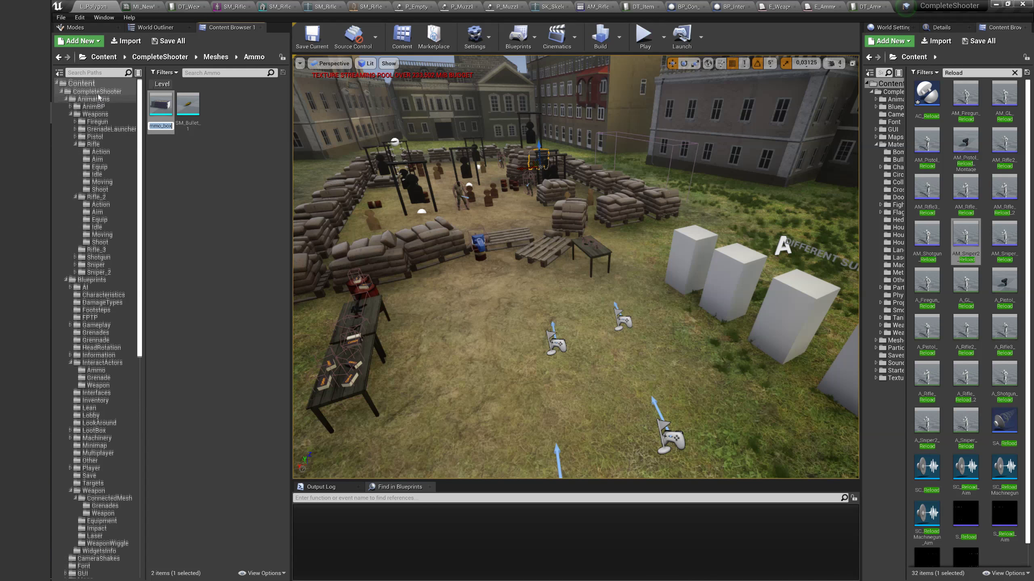
pyautogui.click(95, 84)
pyautogui.write('mm')
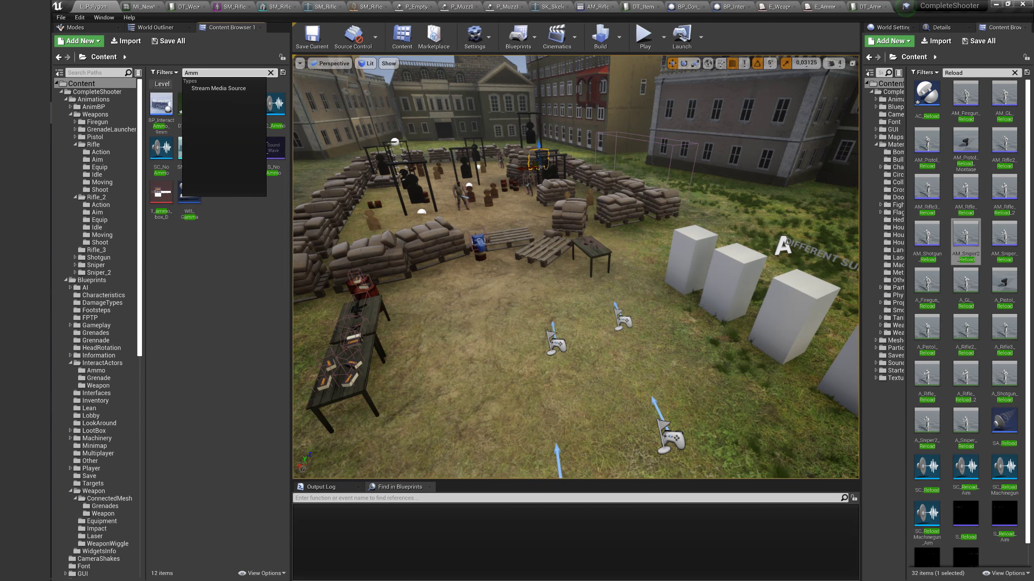
pyautogui.click(245, 258)
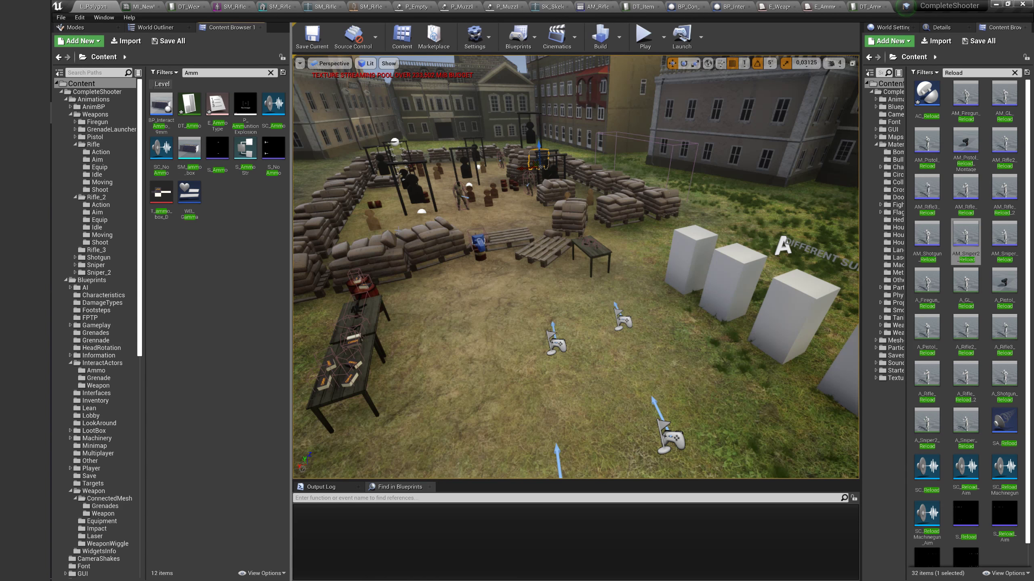
pyautogui.moveTo(569, 265)
pyautogui.mouseDown(button='right')
pyautogui.moveTo(529, 264)
pyautogui.moveTo(611, 265)
pyautogui.mouseUp(button='right')
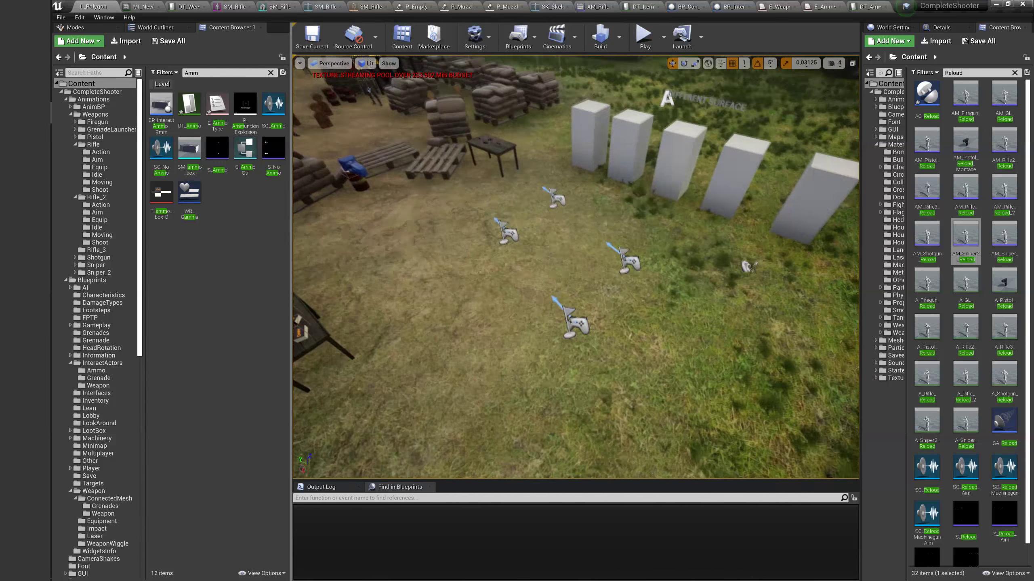
pyautogui.moveTo(447, 247); pyautogui.dragTo(384, 247, button='right')
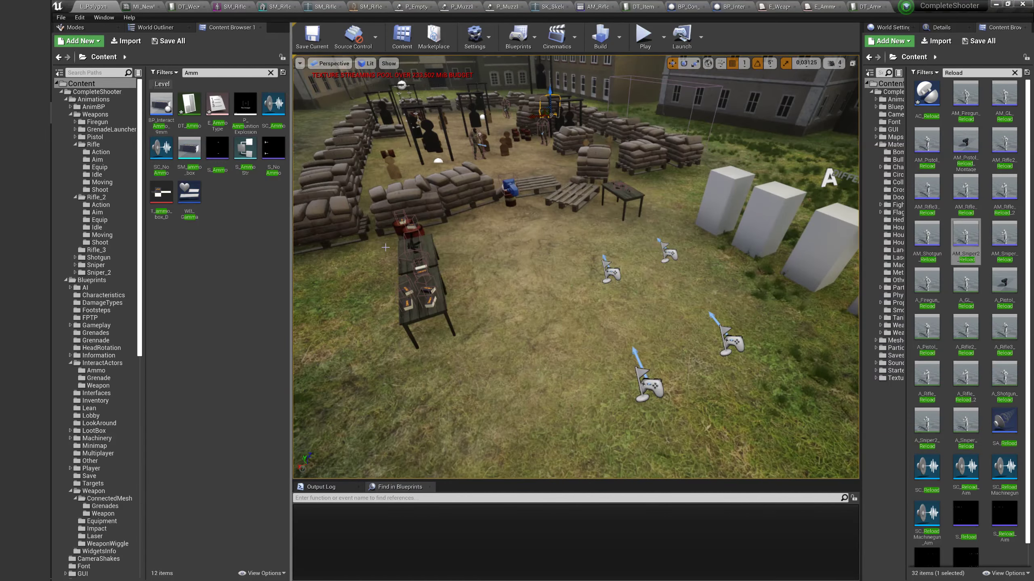
pyautogui.click(419, 315)
pyautogui.moveTo(419, 315); pyautogui.dragTo(455, 311, button='right')
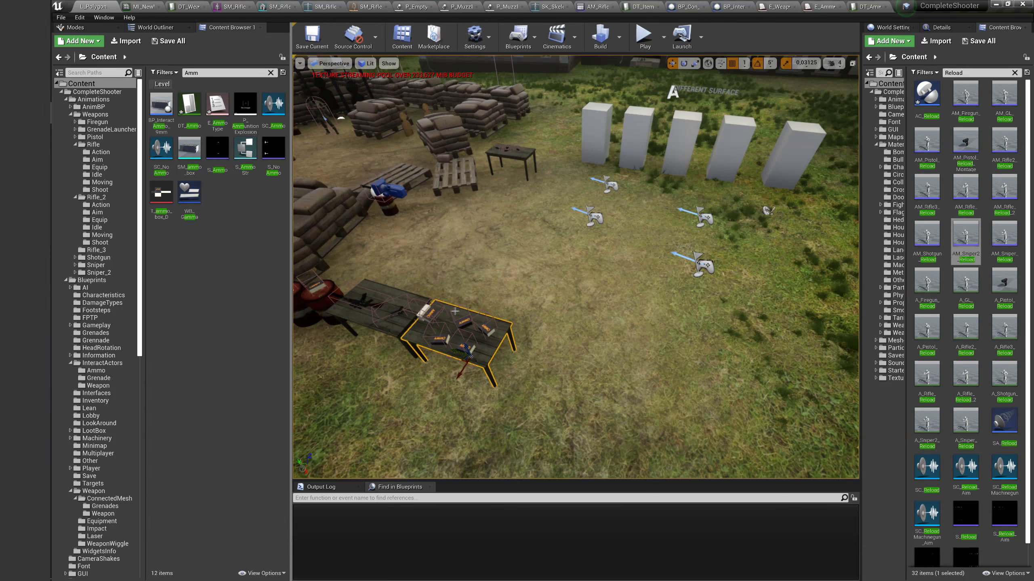
pyautogui.keyDown('alt'); pyautogui.moveTo(453, 353); pyautogui.dragTo(536, 378); pyautogui.keyUp('alt')
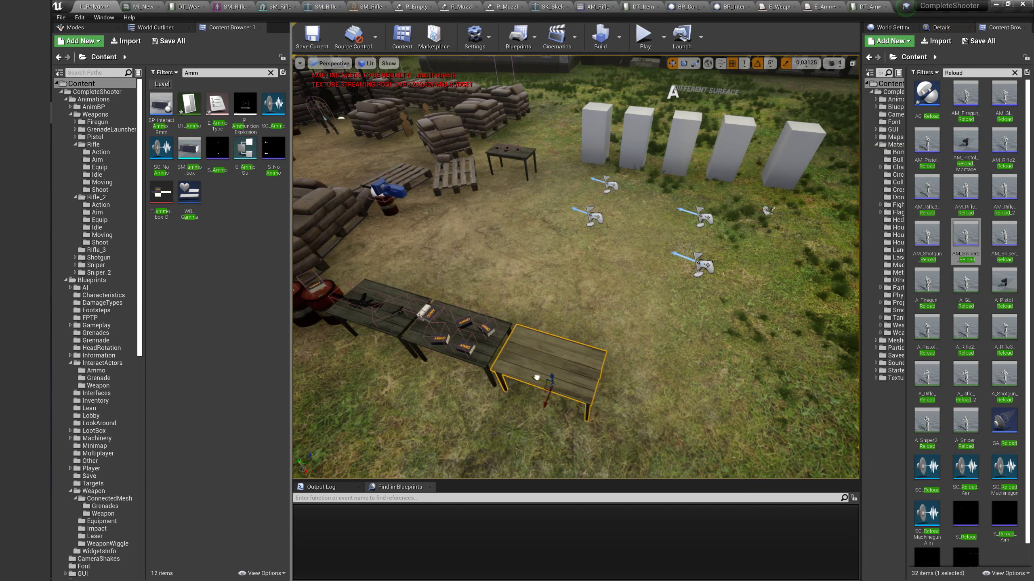
# Place a BP_InteractAmmo_9mm pickup on the new table.
pyautogui.moveTo(161, 105); pyautogui.dragTo(536, 358)
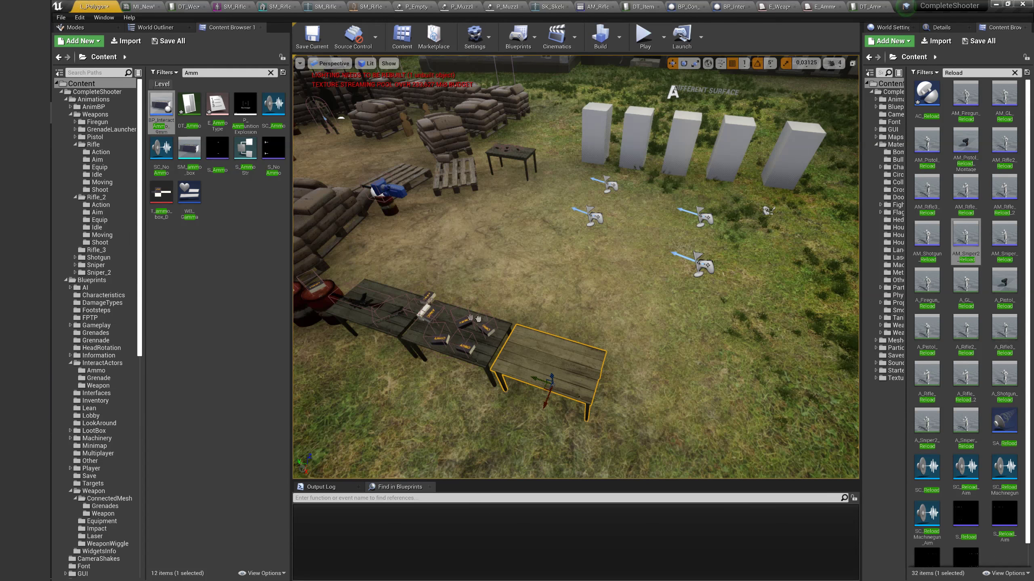
pyautogui.rightClick(169, 108)
pyautogui.click(242, 243)
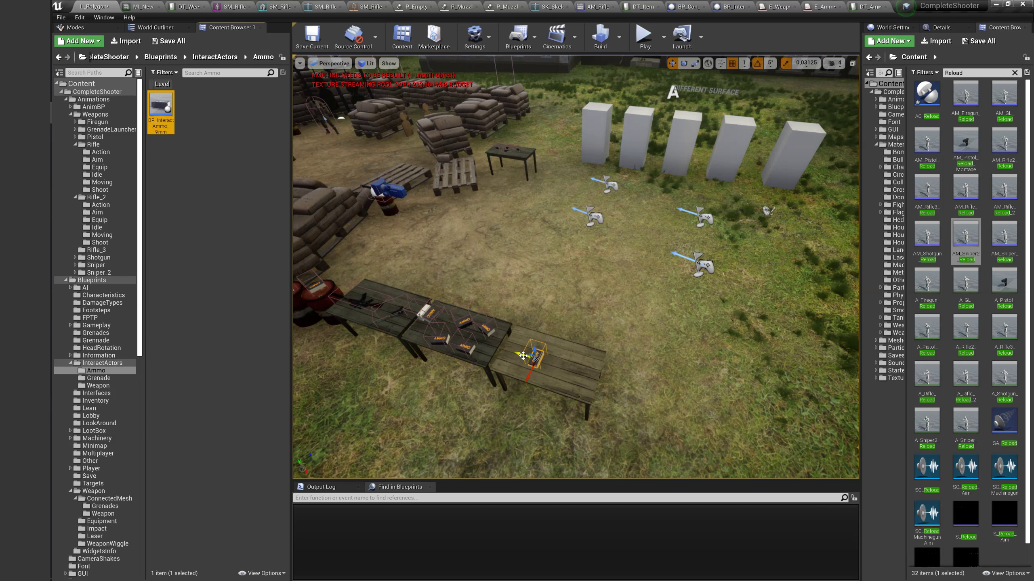
pyautogui.moveTo(522, 356); pyautogui.dragTo(525, 357)
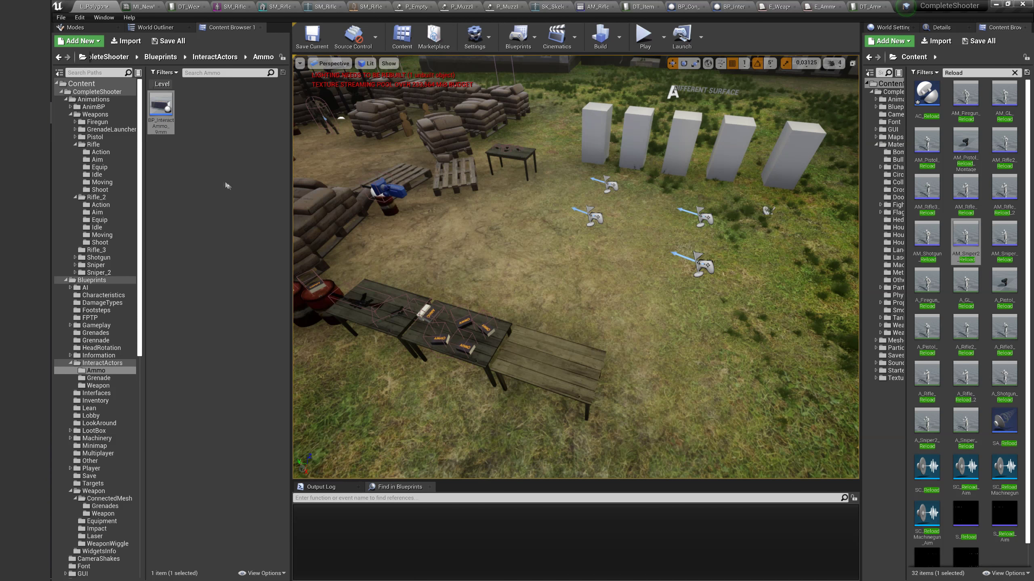
# Create a child blueprint of BP_InteractAmmo_9mm named BP_InteractAmmo_New.
pyautogui.rightClick(156, 105)
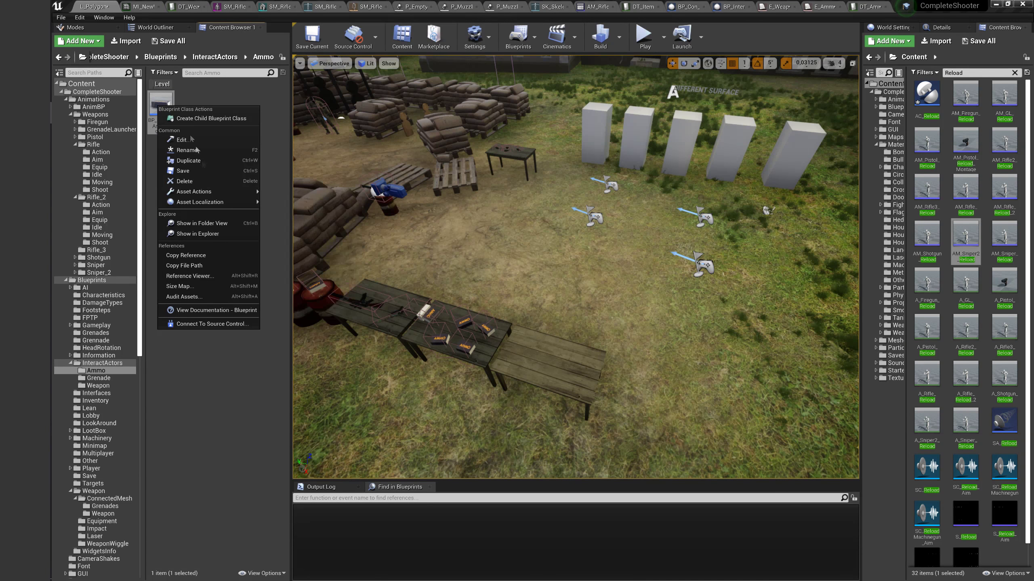
pyautogui.click(207, 118)
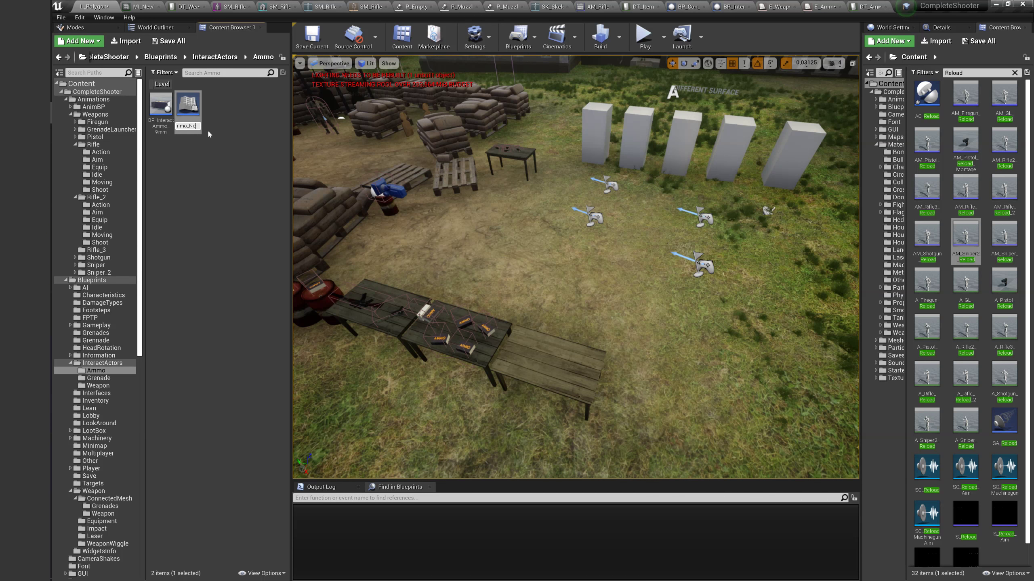
pyautogui.write('New')
pyautogui.press('Return')
# Duplicate DT_Items row A_Mechinegun as A_Mechinegun_0 and point its row name to NewAmmo.
pyautogui.doubleClick(184, 113)
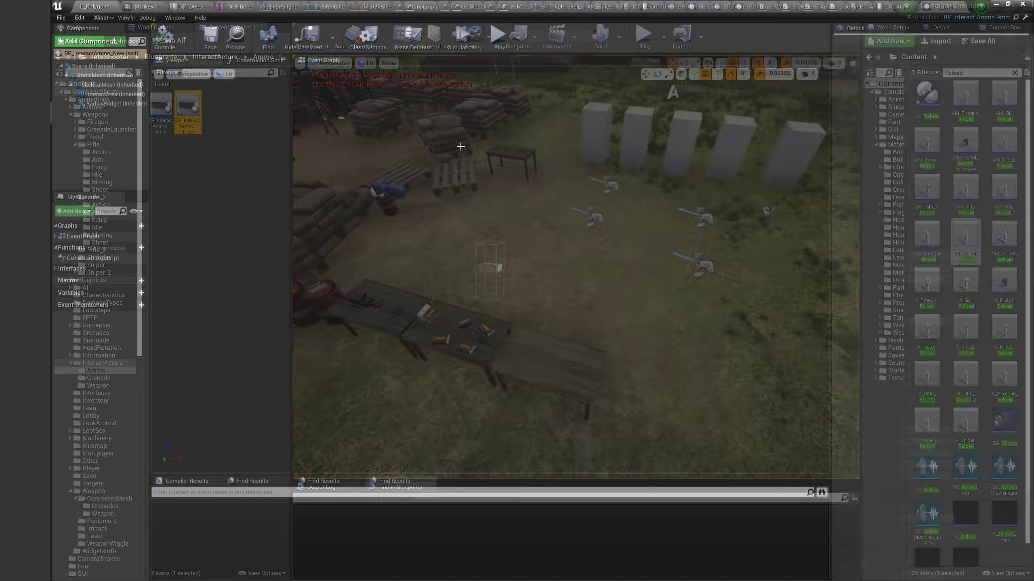
pyautogui.click(914, 256)
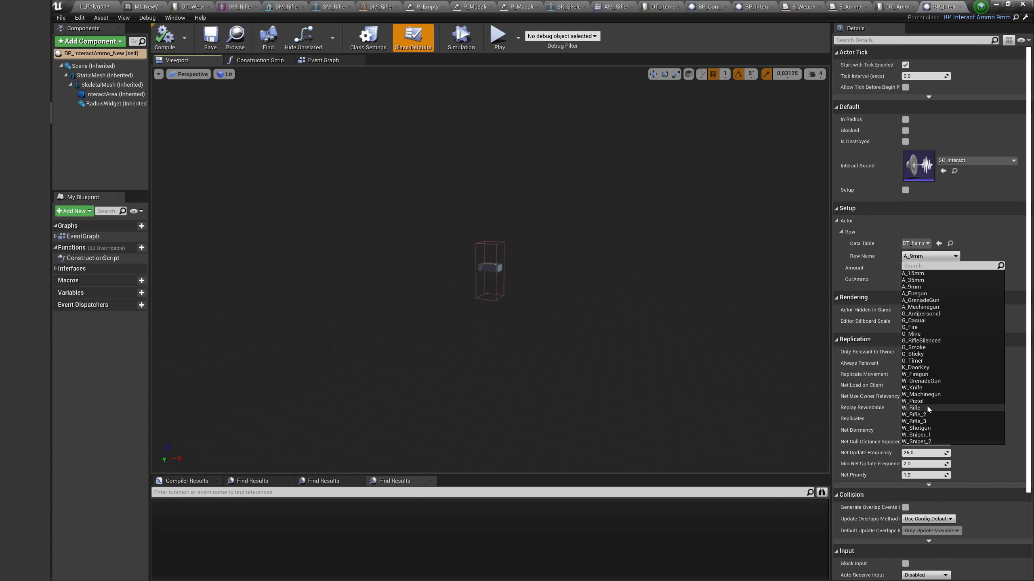
pyautogui.click(666, 6)
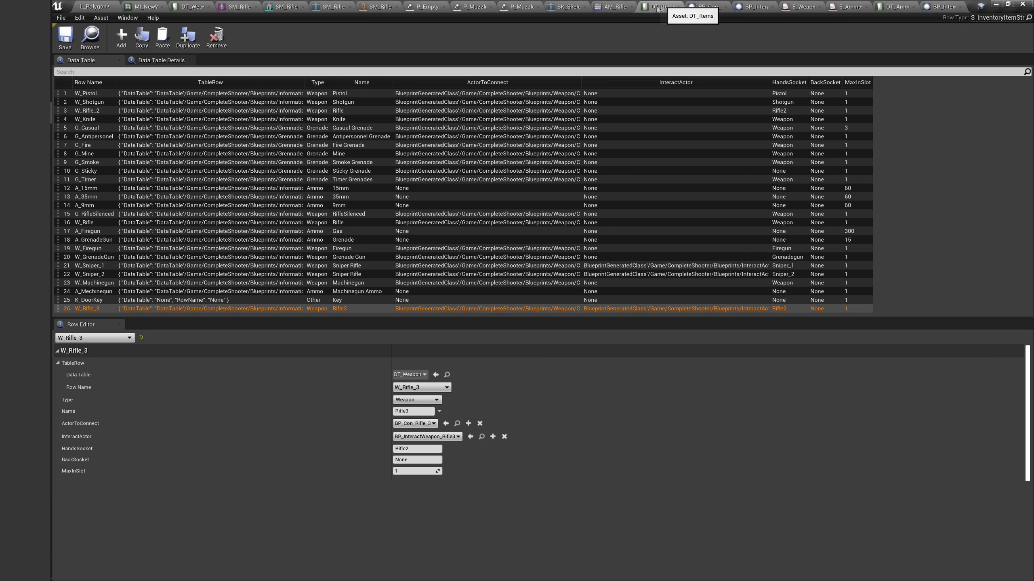
pyautogui.click(94, 291)
pyautogui.rightClick(90, 292)
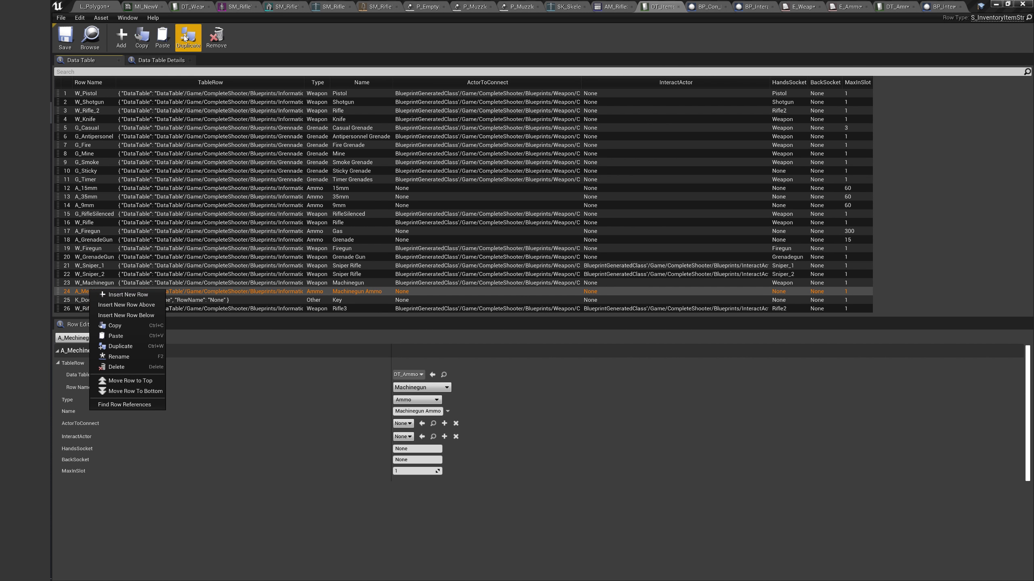
pyautogui.click(102, 300)
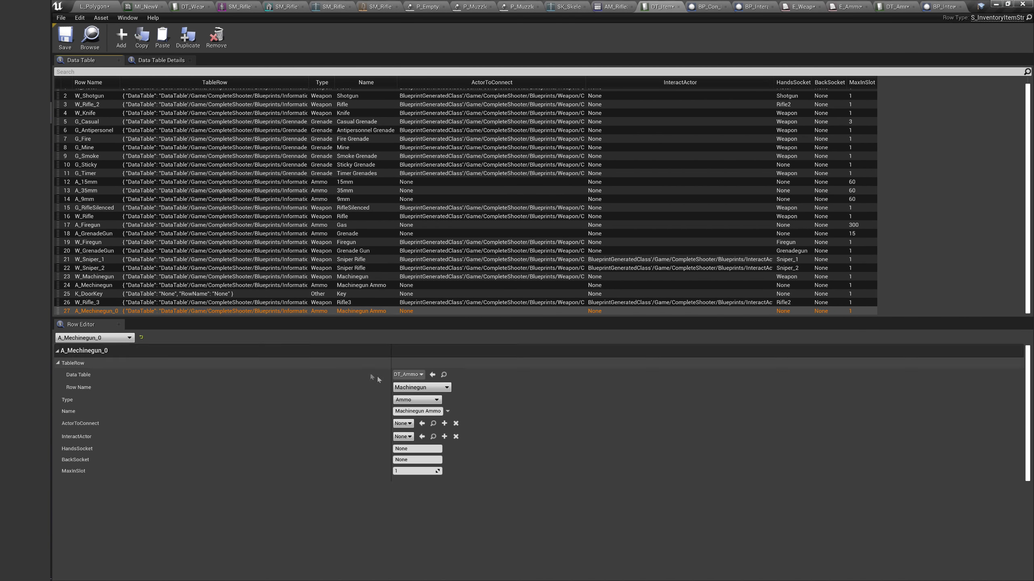
pyautogui.click(421, 387)
pyautogui.click(419, 449)
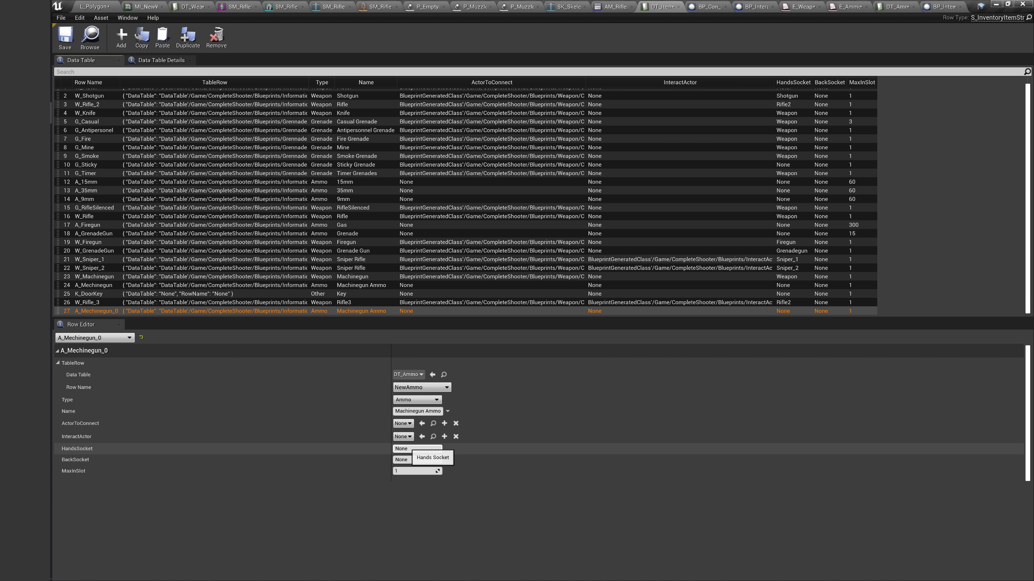
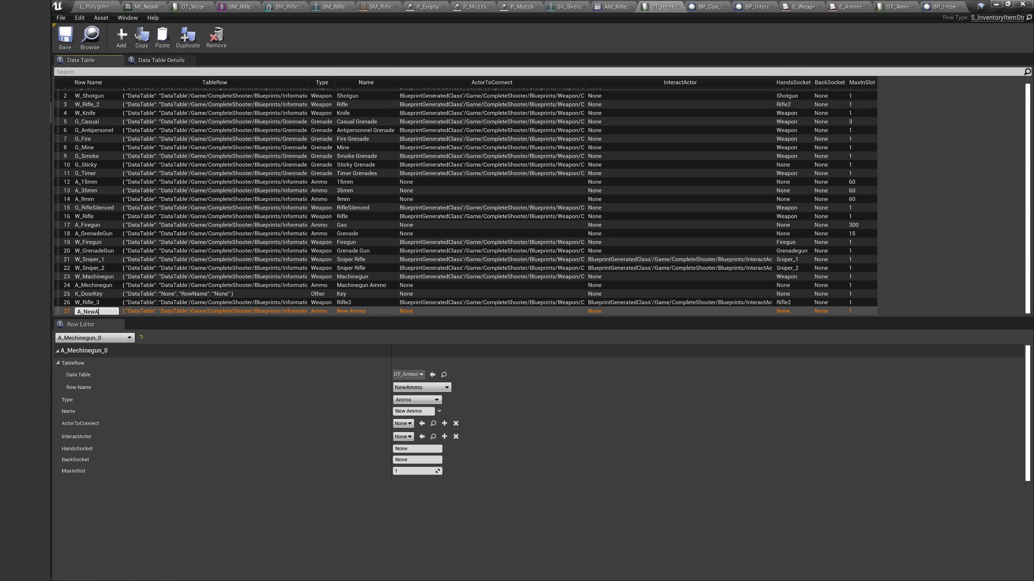
# Save the DT_Items data table and switch to the BP_InteractAmmo_New blueprint.
pyautogui.click(73, 37)
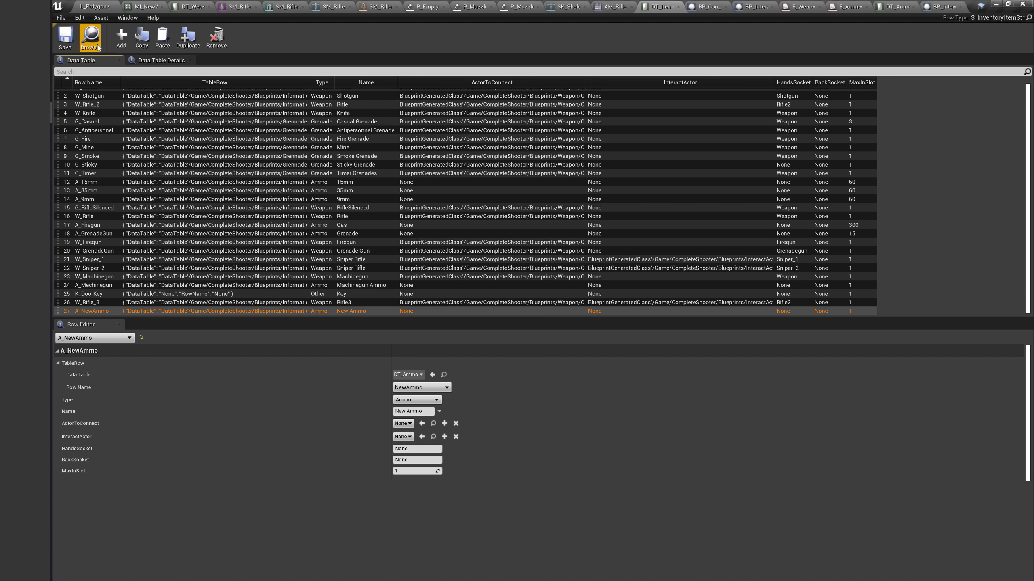
pyautogui.click(942, 9)
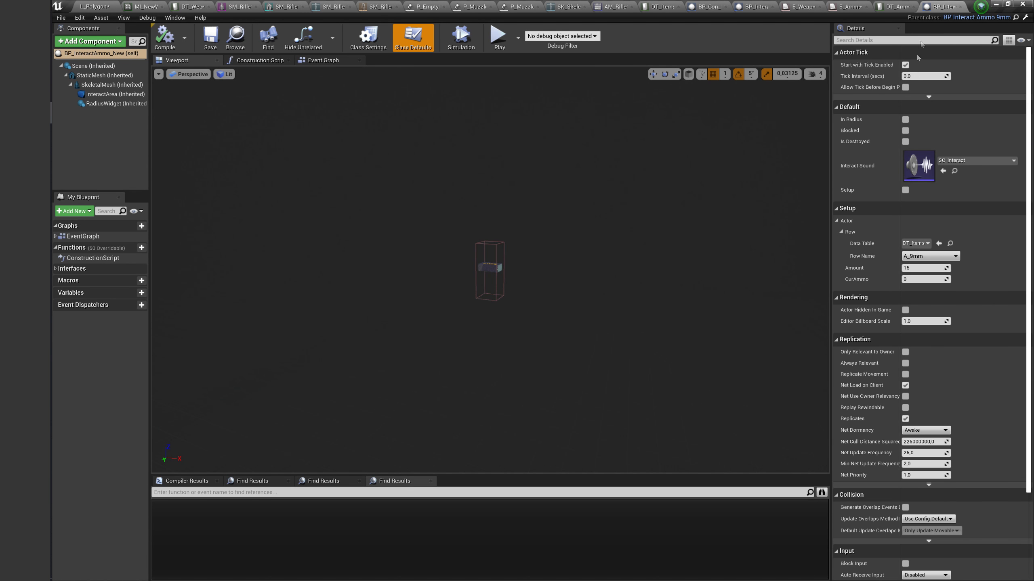
# Set the pickup's Row Name to A_NewAmmo and edit its ammo Amount.
pyautogui.click(943, 258)
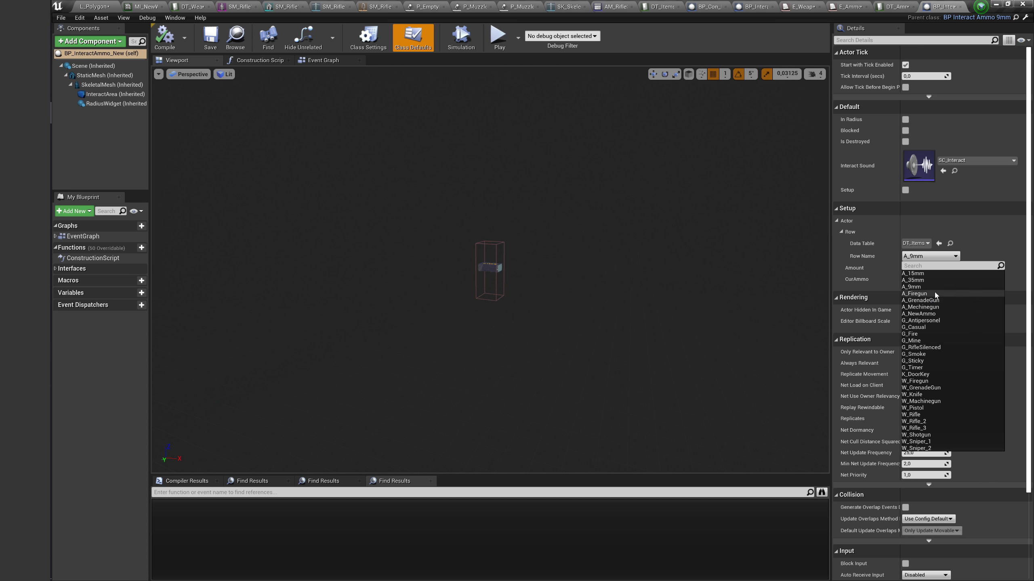
pyautogui.click(931, 313)
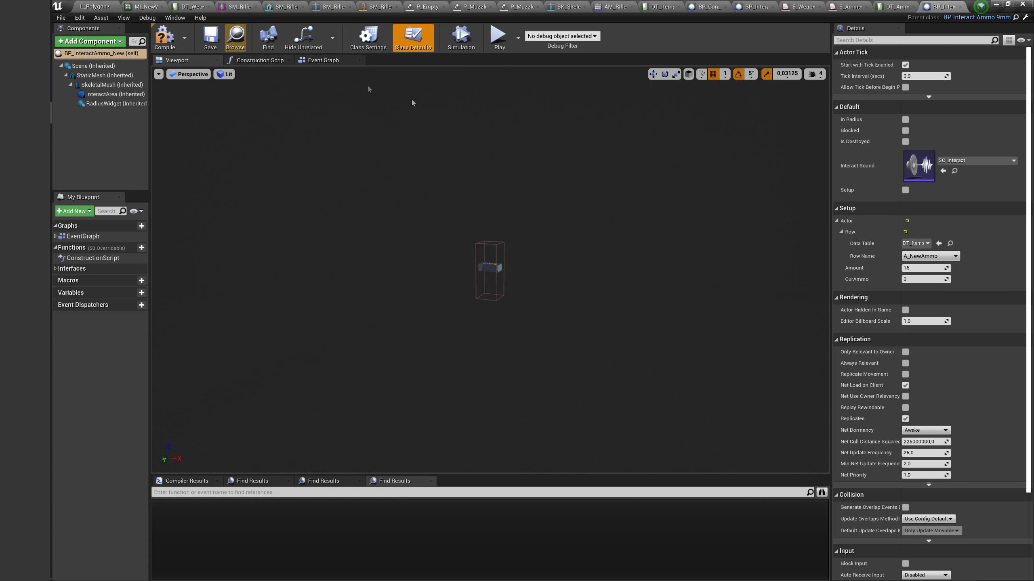
pyautogui.click(913, 269)
pyautogui.write('30')
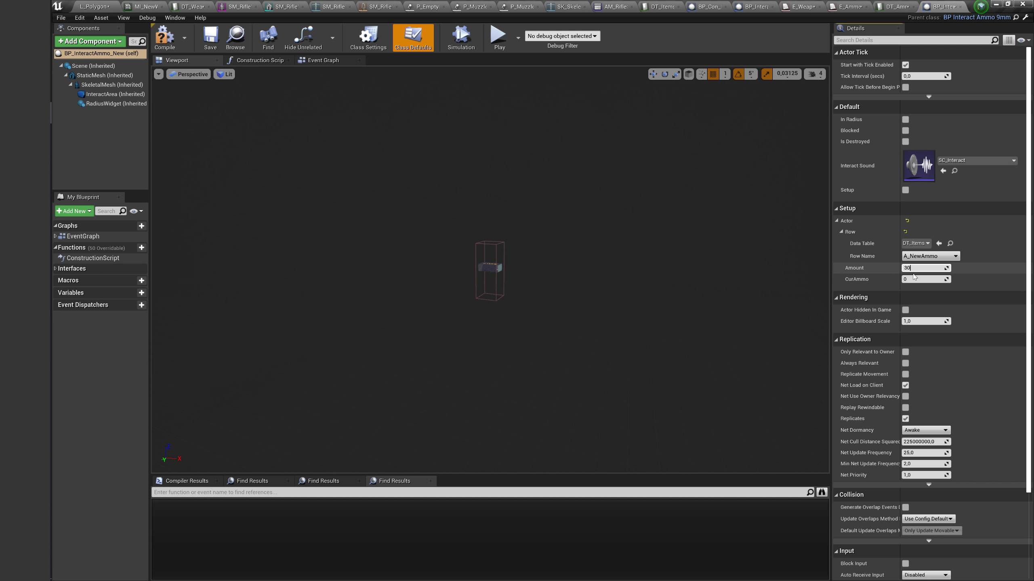
# Add a Static Mesh component using SM_Holo to the pickup, then return to L_Polygon.
pyautogui.click(102, 143)
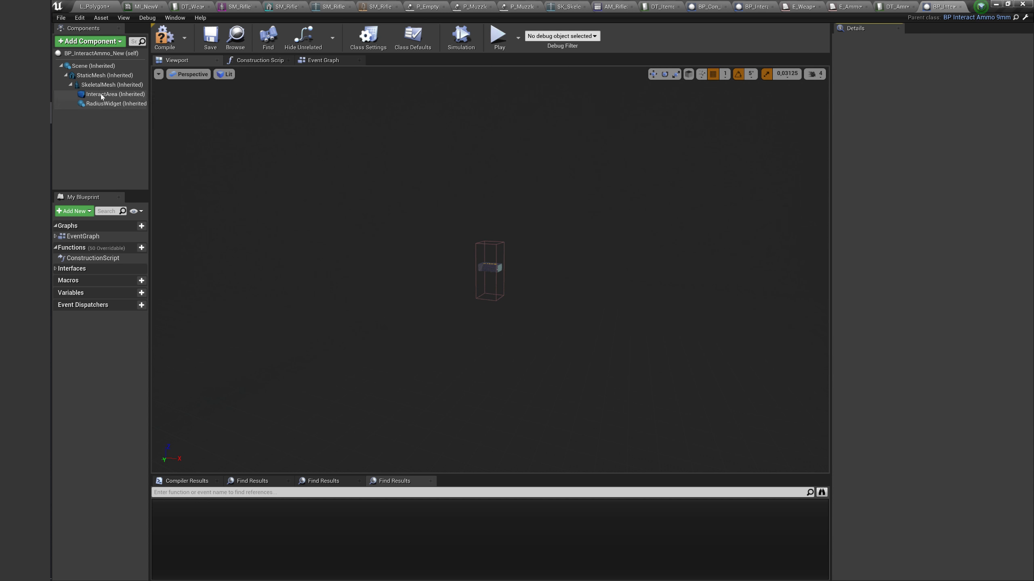
pyautogui.click(101, 42)
pyautogui.write('stat')
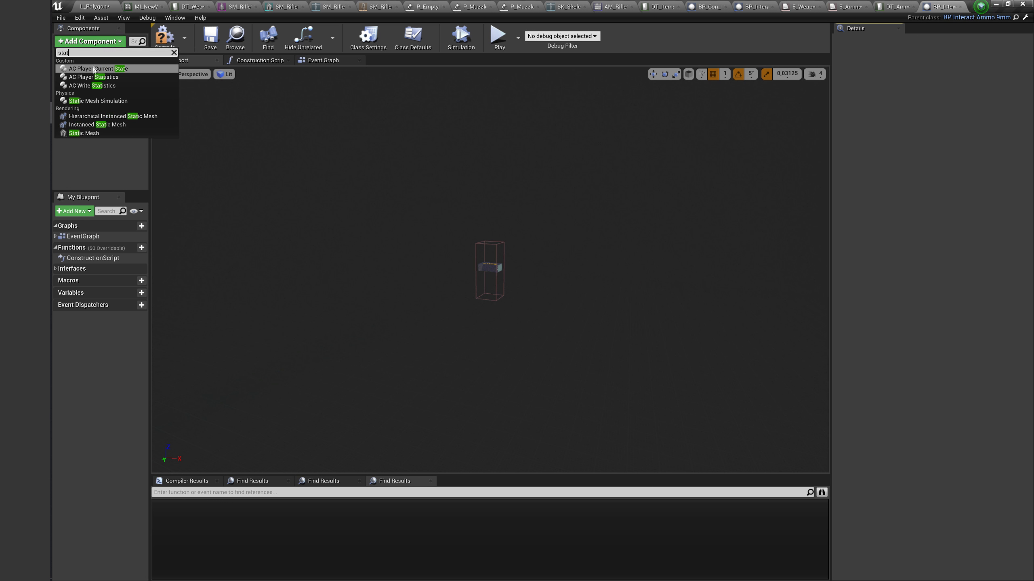
pyautogui.click(94, 132)
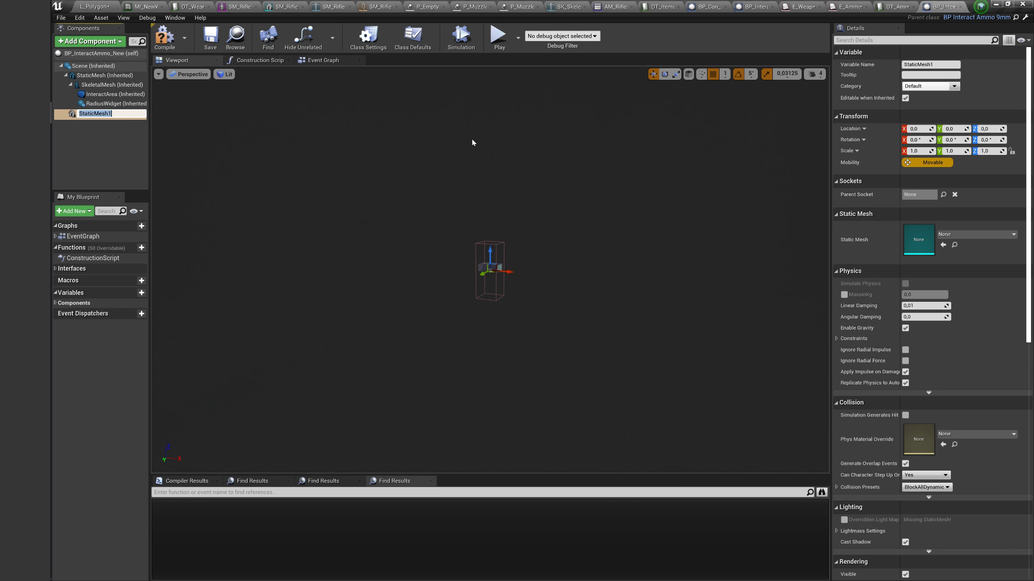
pyautogui.click(956, 235)
pyautogui.write('ho')
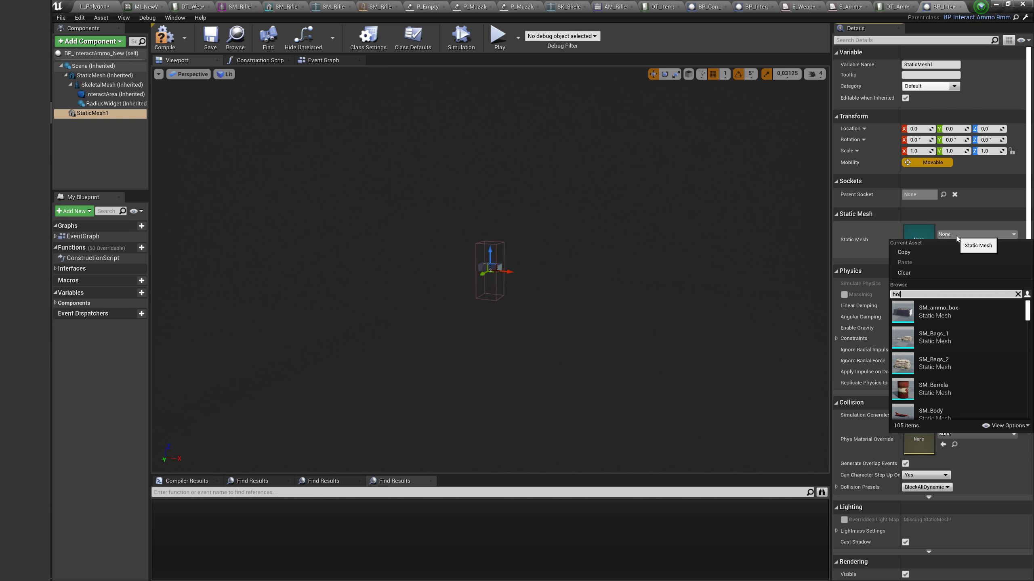
pyautogui.click(932, 310)
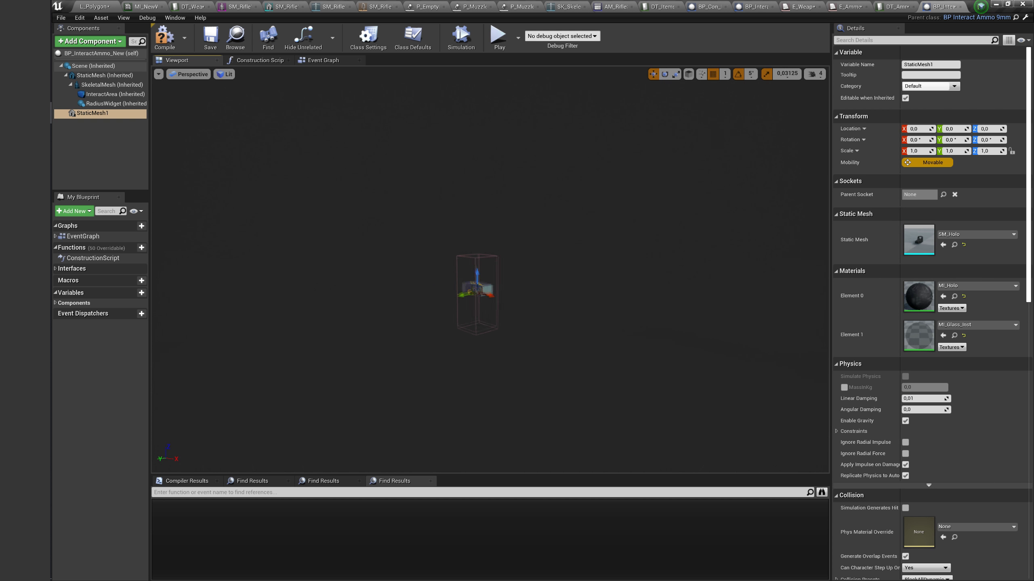
pyautogui.scroll(5, 483, 296)
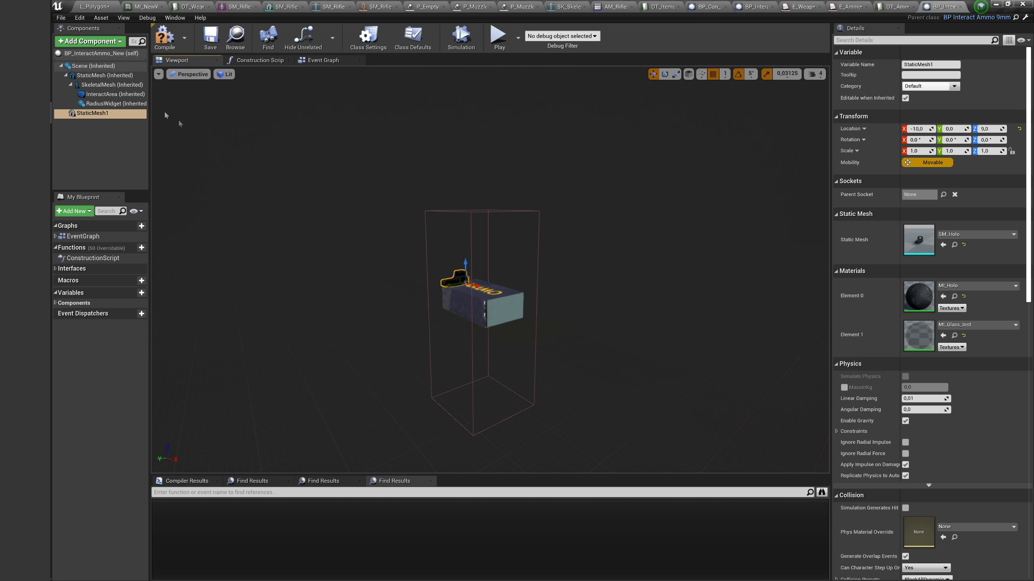
pyautogui.click(93, 7)
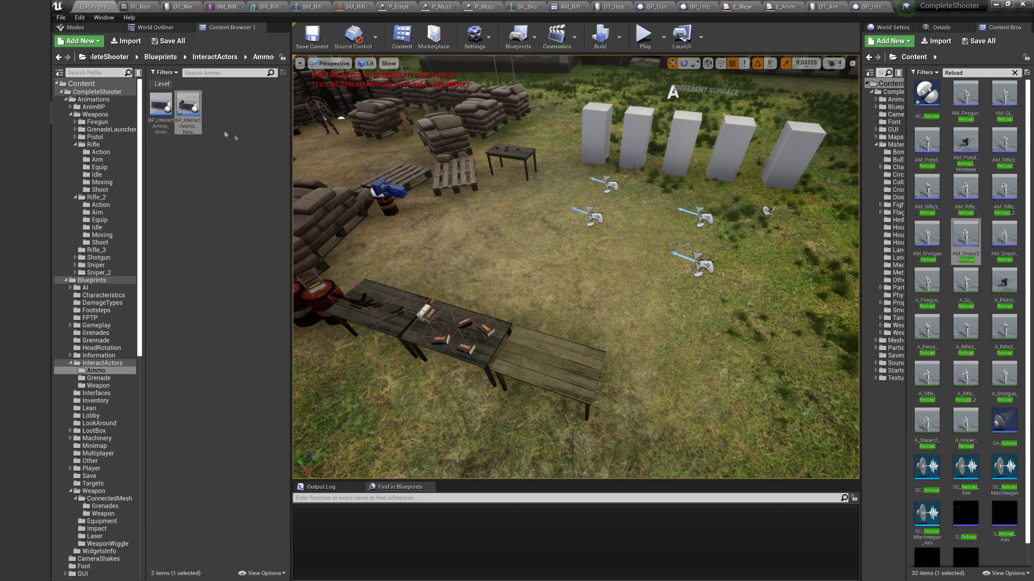
# Place BP_InteractAmmo_New on the wooden planks and duplicate it further down.
pyautogui.moveTo(188, 110); pyautogui.dragTo(545, 358)
pyautogui.press('f')
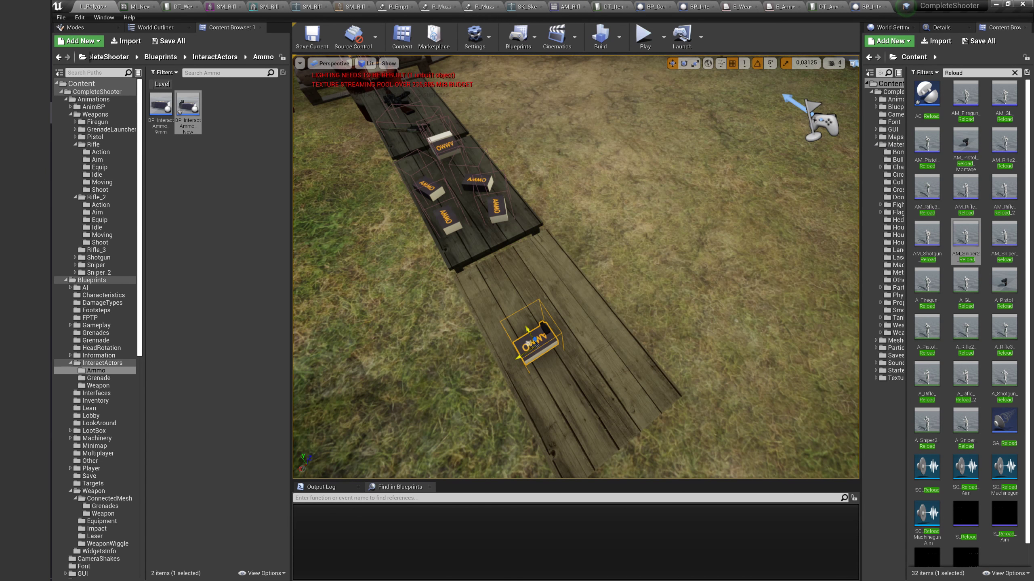
pyautogui.keyDown('alt'); pyautogui.moveTo(529, 341); pyautogui.dragTo(619, 386); pyautogui.keyUp('alt')
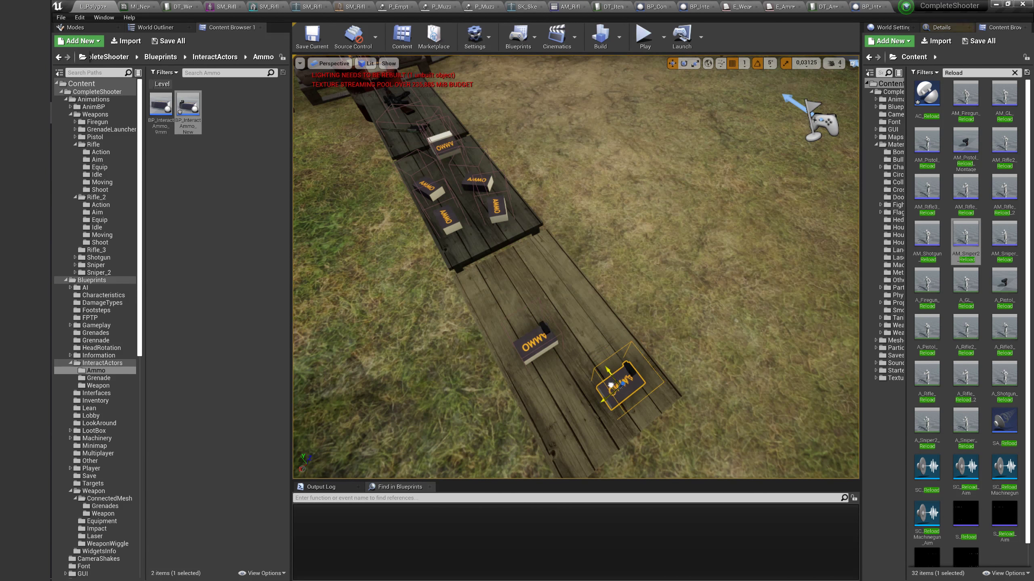
# Search the Content Browser for 'Demo cha' and open BP_DemoCharacter.
pyautogui.click(121, 83)
pyautogui.write('Demo ch')
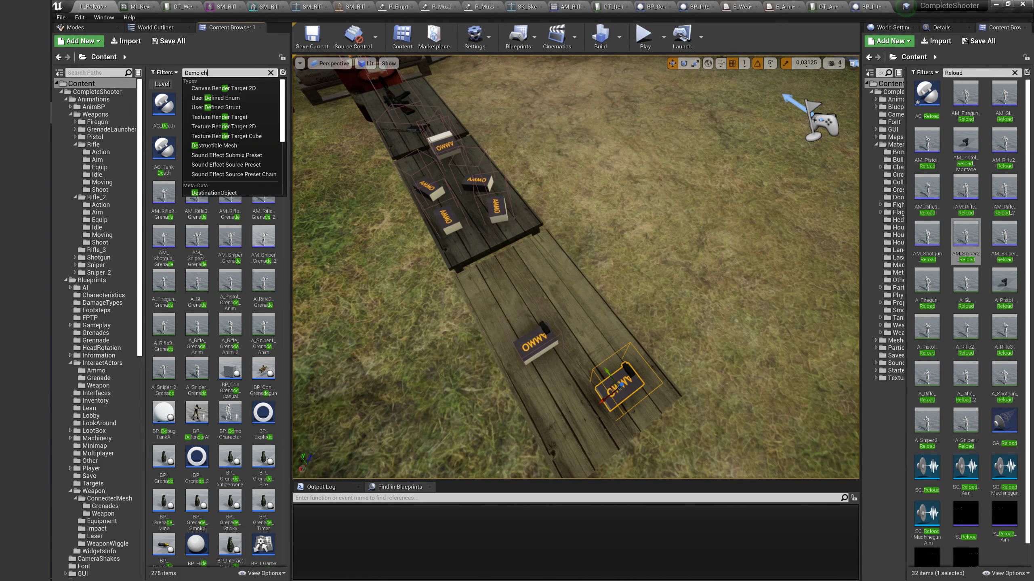
pyautogui.write('a')
pyautogui.doubleClick(160, 124)
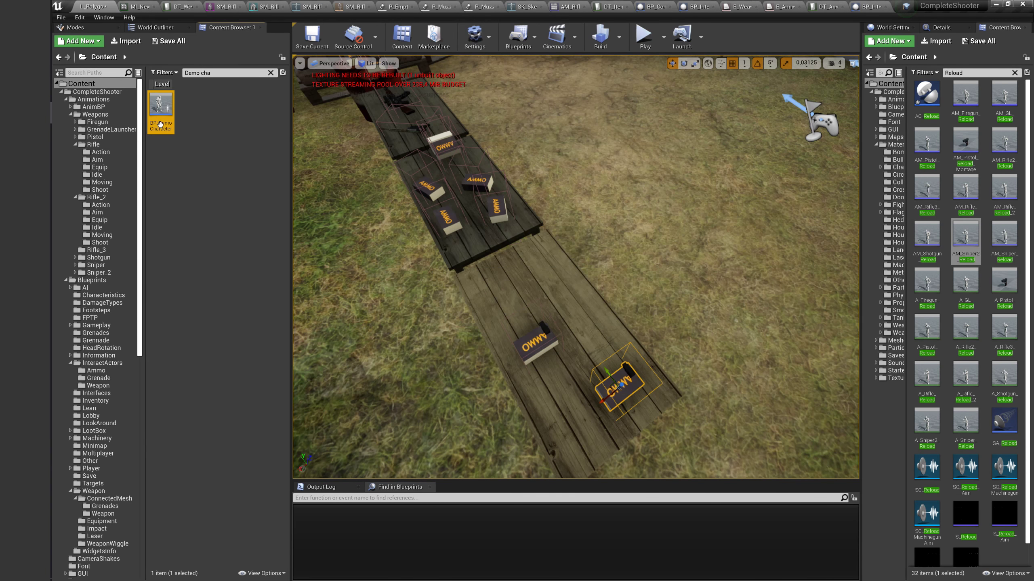
pyautogui.scroll(-2, 103, 170)
# Select AC_Inventory and expand its Inventory array to show entry 3's data table row.
pyautogui.scroll(-2, 104, 169)
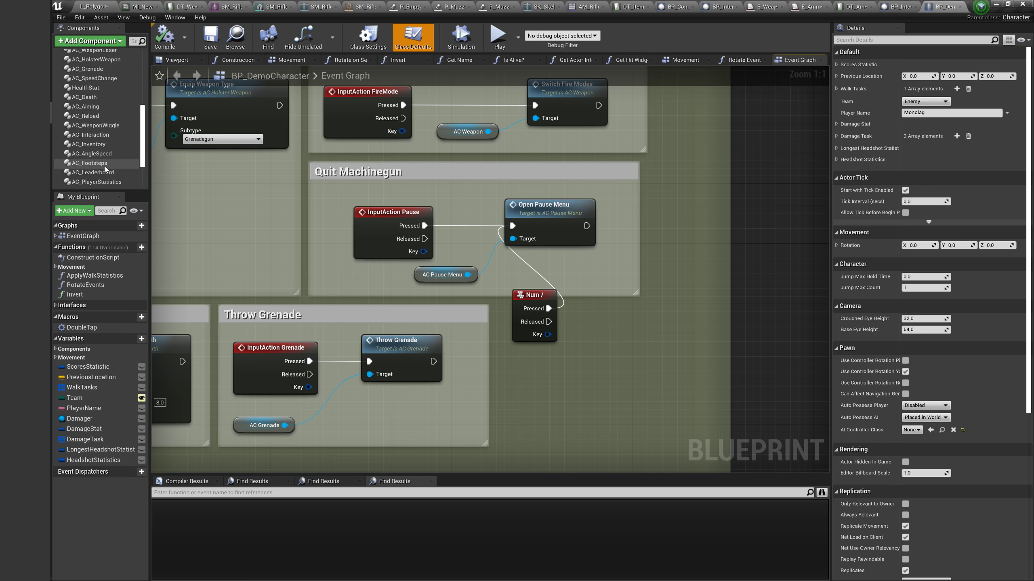
pyautogui.scroll(-1, 105, 168)
pyautogui.scroll(3, 104, 163)
pyautogui.scroll(2, 102, 151)
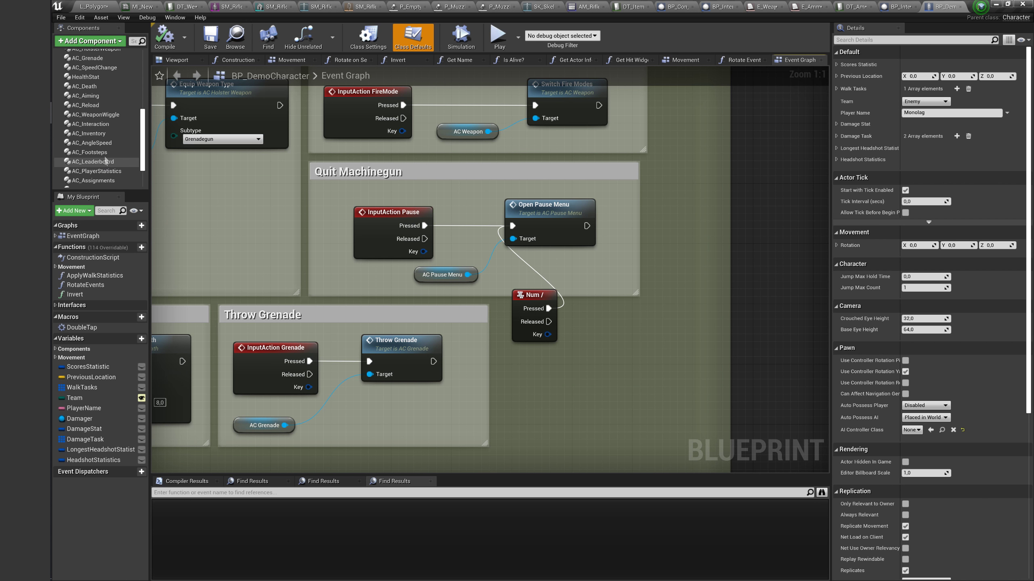
pyautogui.click(90, 134)
pyautogui.click(836, 162)
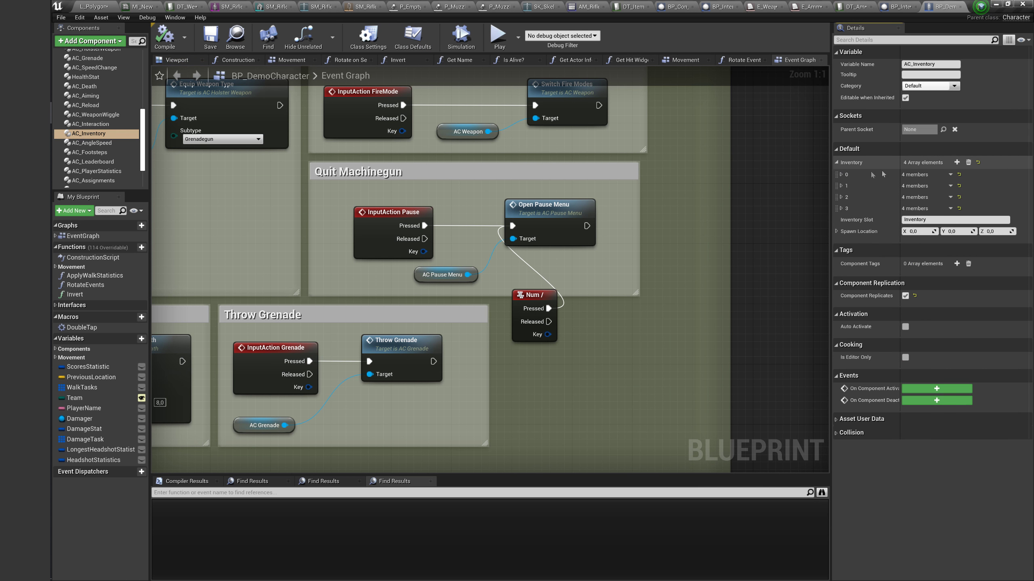
pyautogui.click(843, 209)
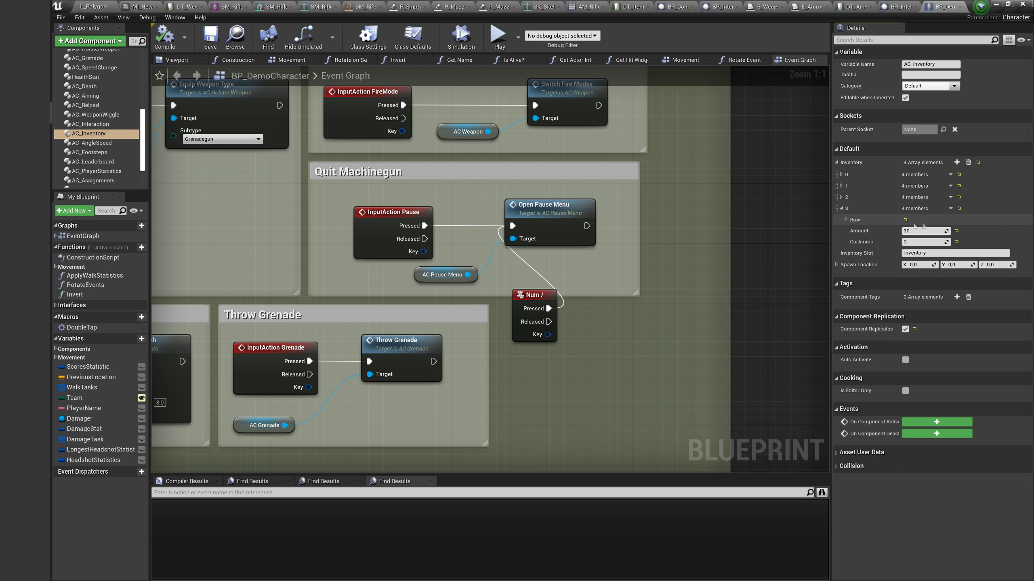
pyautogui.click(845, 219)
# Duplicate inventory entry 3, set the copy's Row Name to A_NewAmmo, and compile.
pyautogui.click(950, 208)
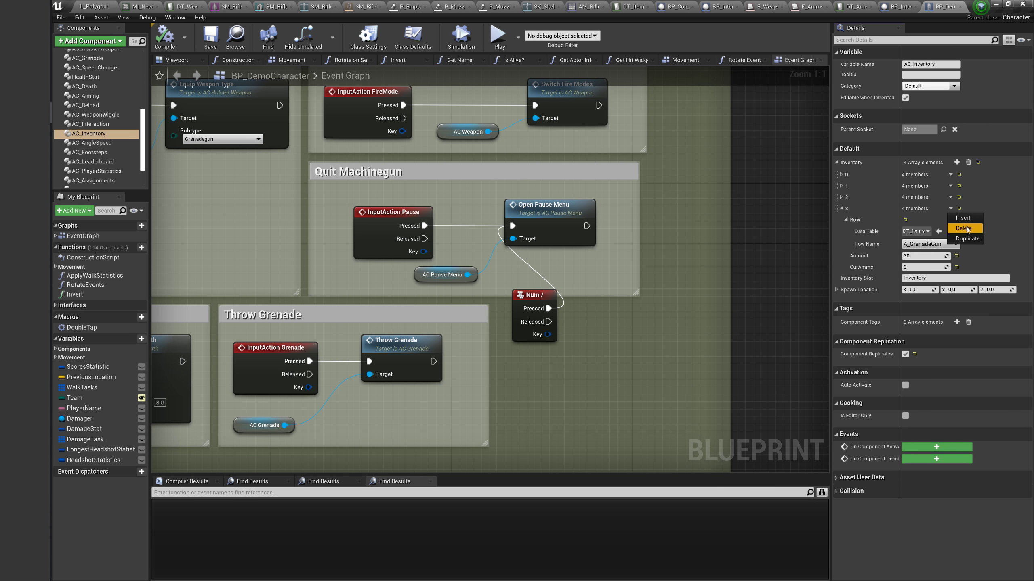
pyautogui.click(970, 239)
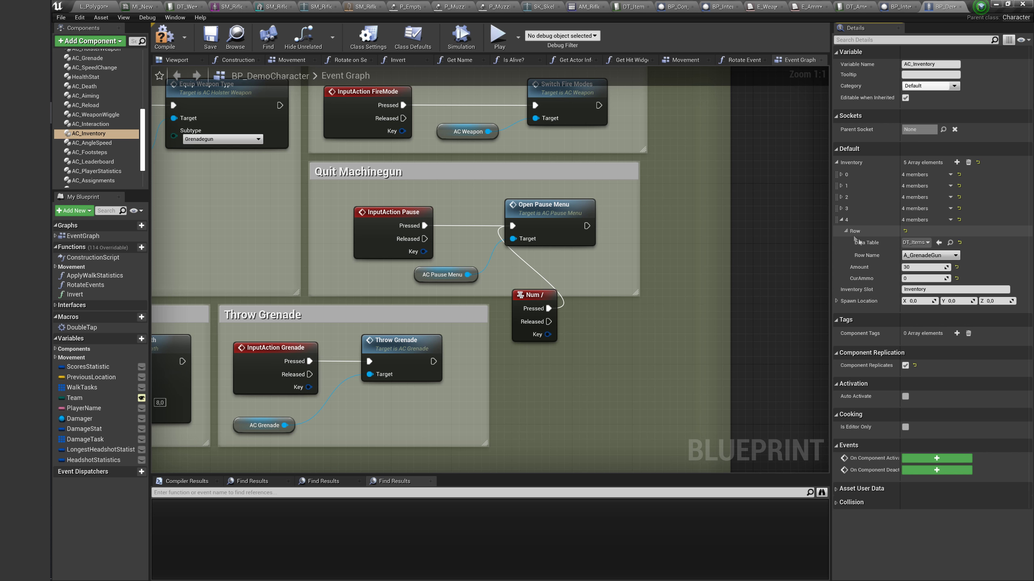
pyautogui.click(925, 256)
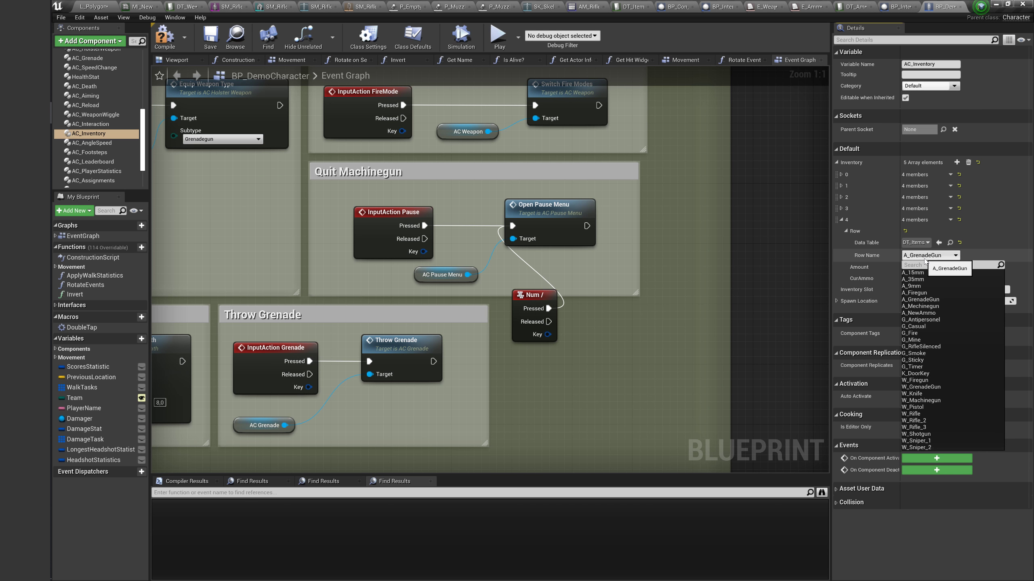
pyautogui.click(918, 313)
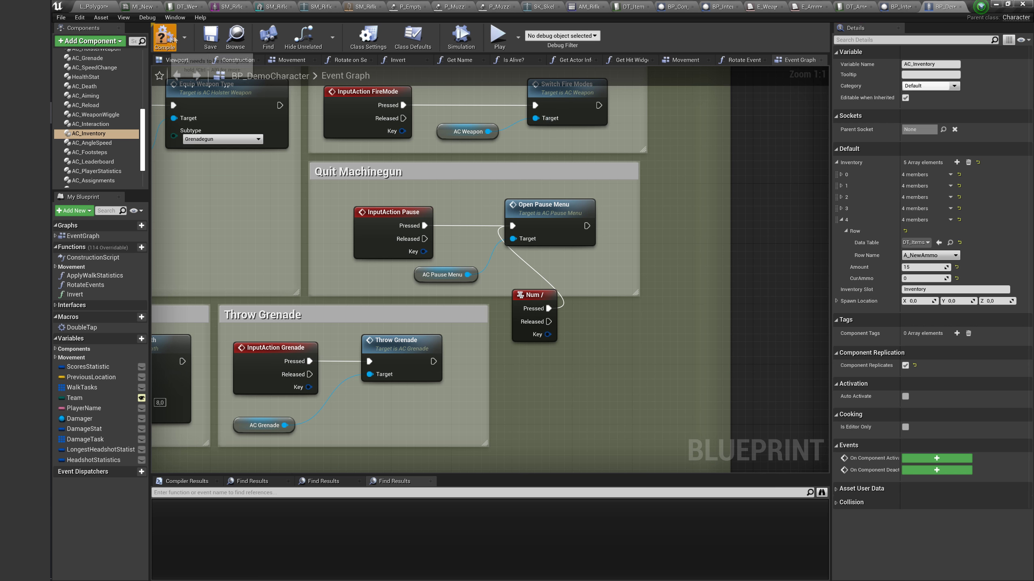
pyautogui.click(213, 41)
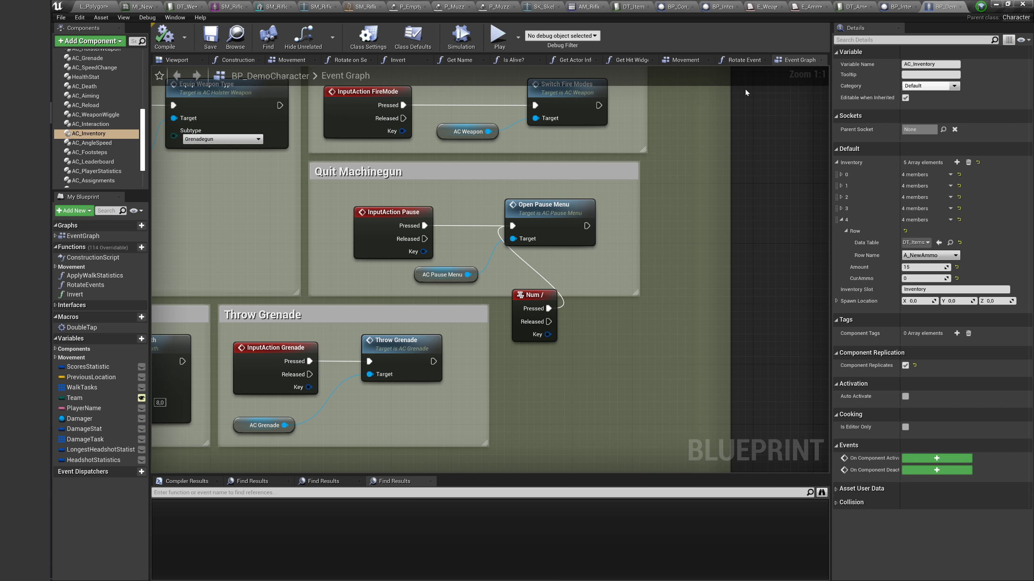
# Check the NewAmmo row in DT_Ammo, then filter the level's Content Browser for 'weapon'.
pyautogui.click(897, 7)
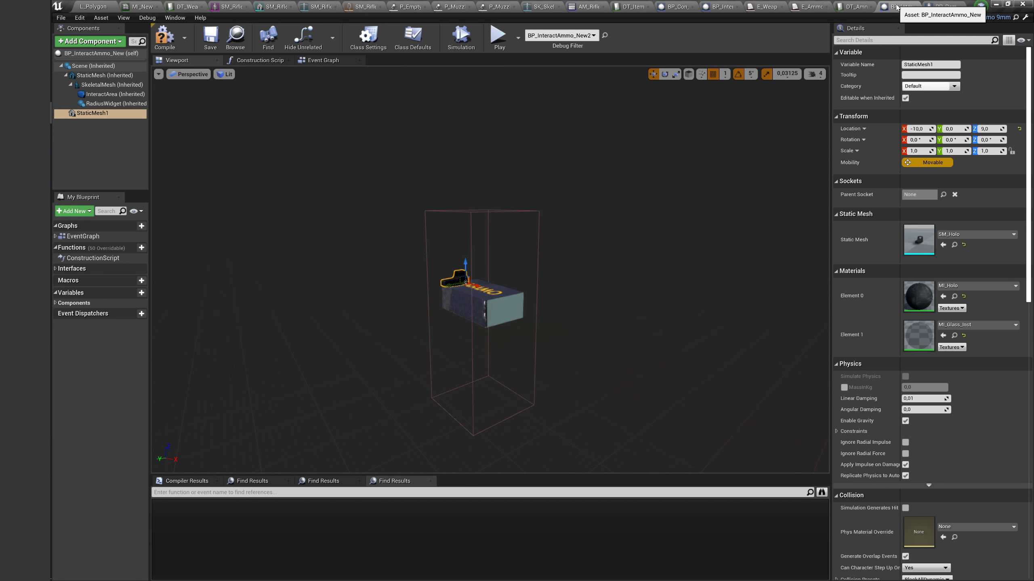
pyautogui.click(855, 9)
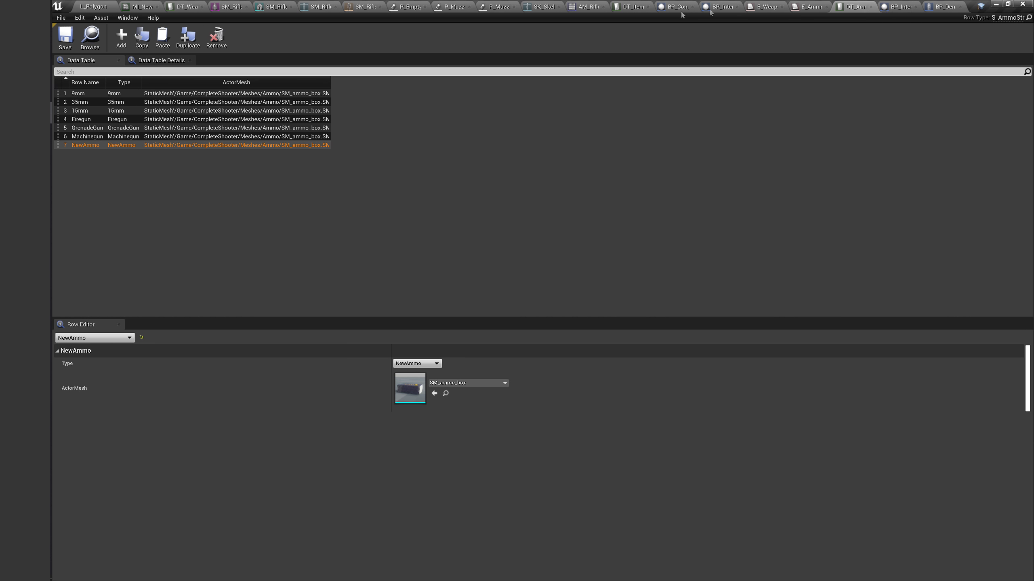
pyautogui.click(88, 5)
pyautogui.click(203, 72)
pyautogui.write('weapon')
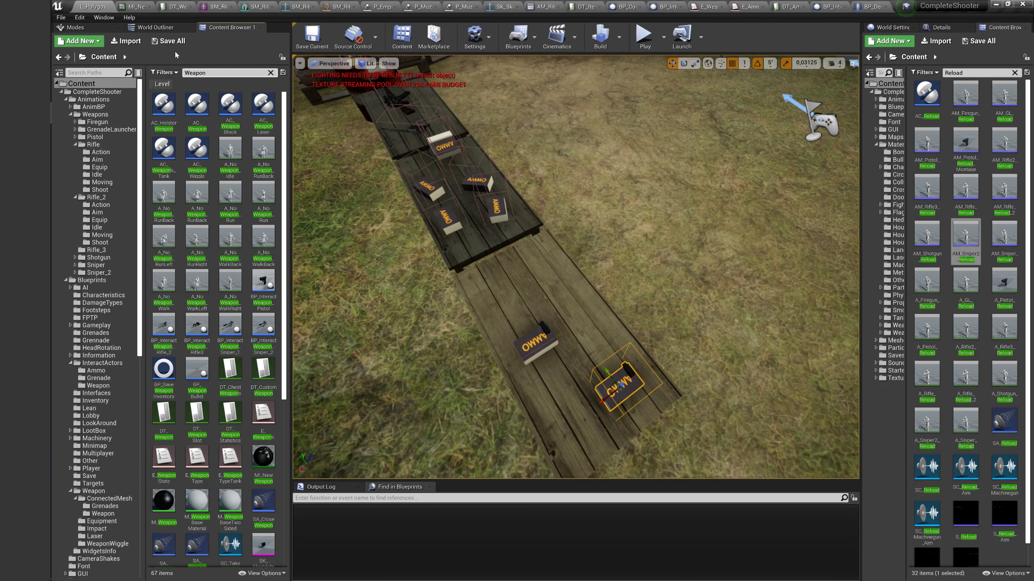
# Open AC_Weapon and tick New Type in the Can Spawn Muzzle and Shells? function.
pyautogui.doubleClick(197, 105)
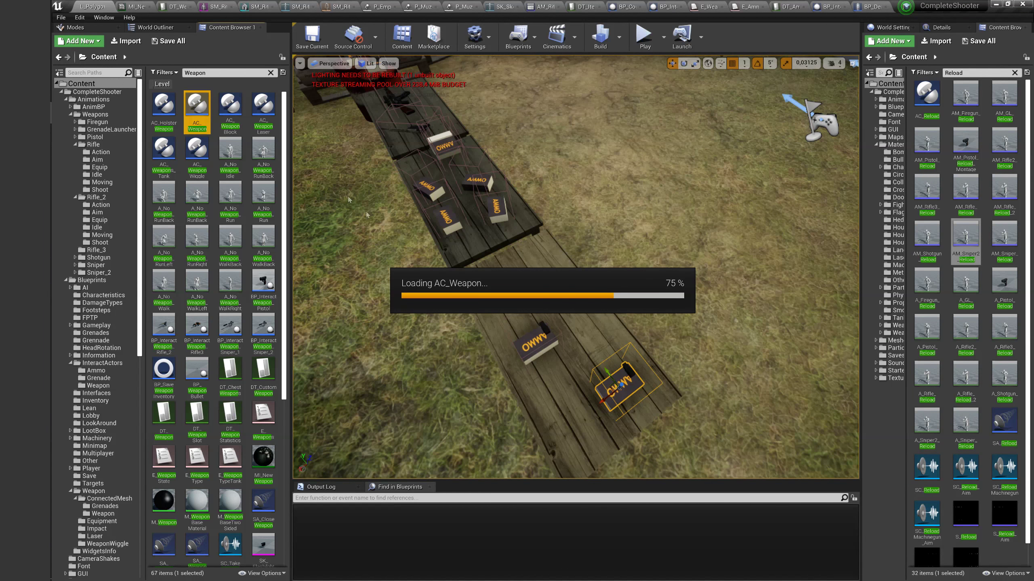
pyautogui.scroll(-2, 431, 325)
pyautogui.scroll(-2, 430, 326)
pyautogui.scroll(-2, 430, 326)
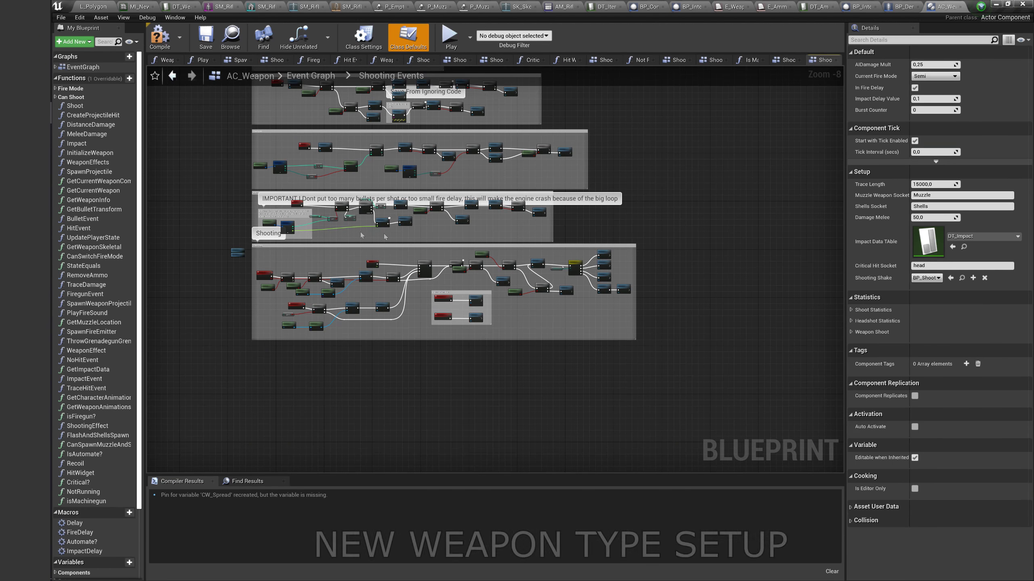
pyautogui.doubleClick(81, 67)
pyautogui.scroll(3, 438, 313)
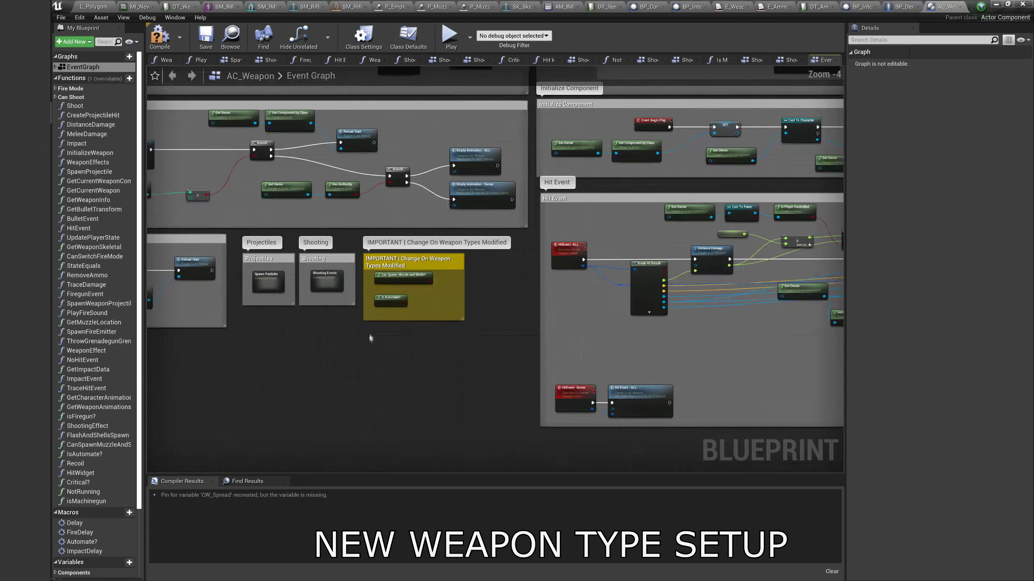
pyautogui.scroll(3, 438, 313)
pyautogui.doubleClick(419, 248)
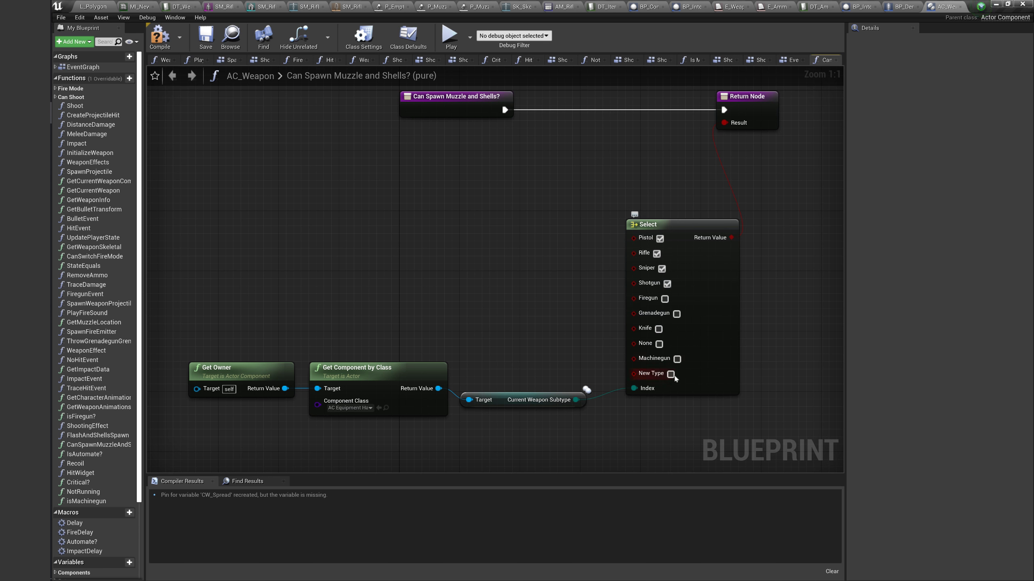
pyautogui.click(670, 374)
# Tick New Type in the Is Automate? function so it counts as automatic.
pyautogui.doubleClick(83, 67)
pyautogui.doubleClick(402, 297)
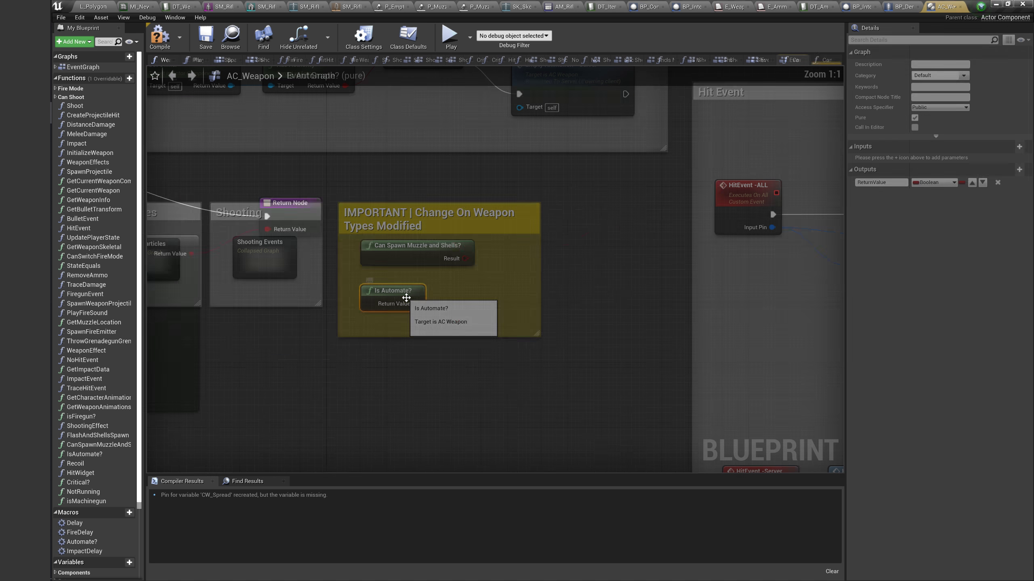
pyautogui.moveTo(470, 357); pyautogui.dragTo(447, 358)
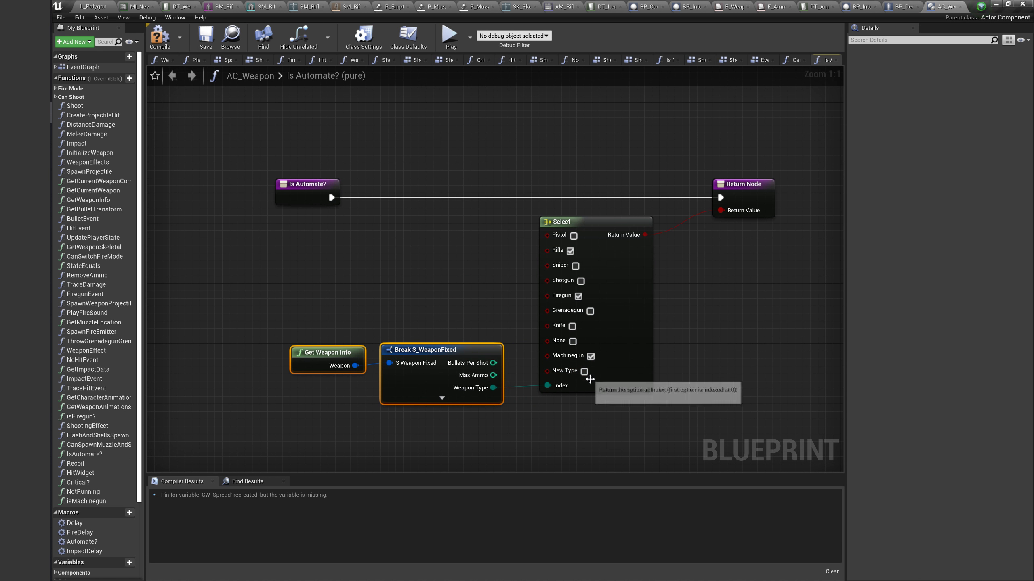
pyautogui.click(584, 371)
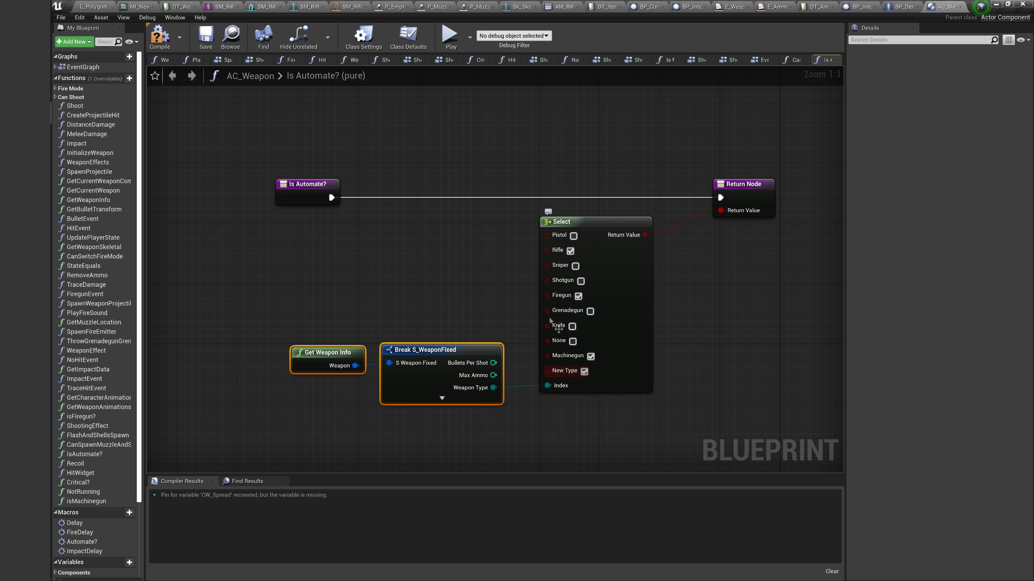
# Open the Shooting Events collapsed graph and select the fire mode switch and its variable.
pyautogui.doubleClick(96, 67)
pyautogui.moveTo(251, 238)
pyautogui.mouseDown(button='right')
pyautogui.moveTo(478, 238)
pyautogui.moveTo(448, 261)
pyautogui.mouseUp(button='right')
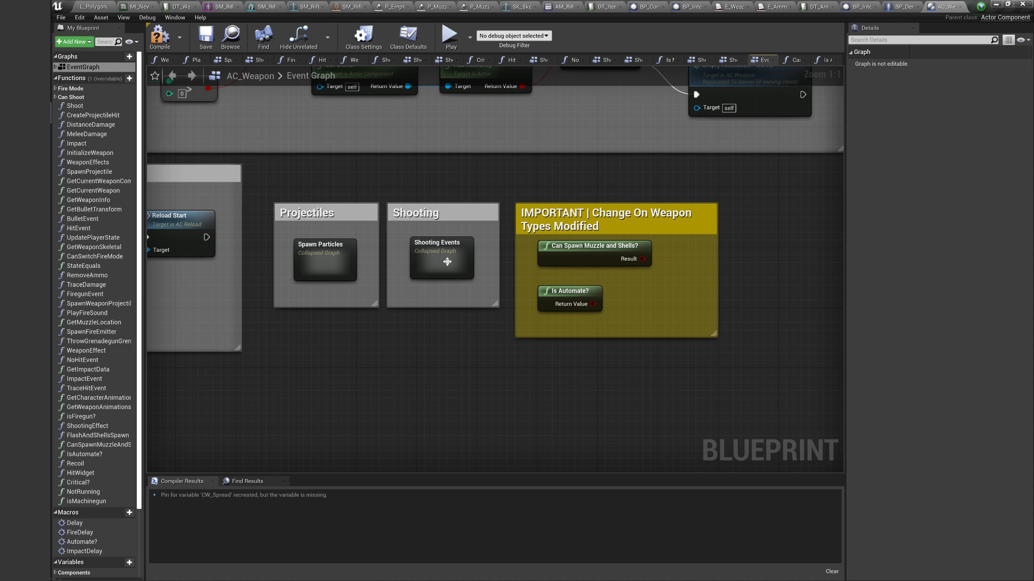
pyautogui.doubleClick(448, 261)
pyautogui.moveTo(399, 384); pyautogui.dragTo(307, 340, button='right')
pyautogui.scroll(5, 308, 340)
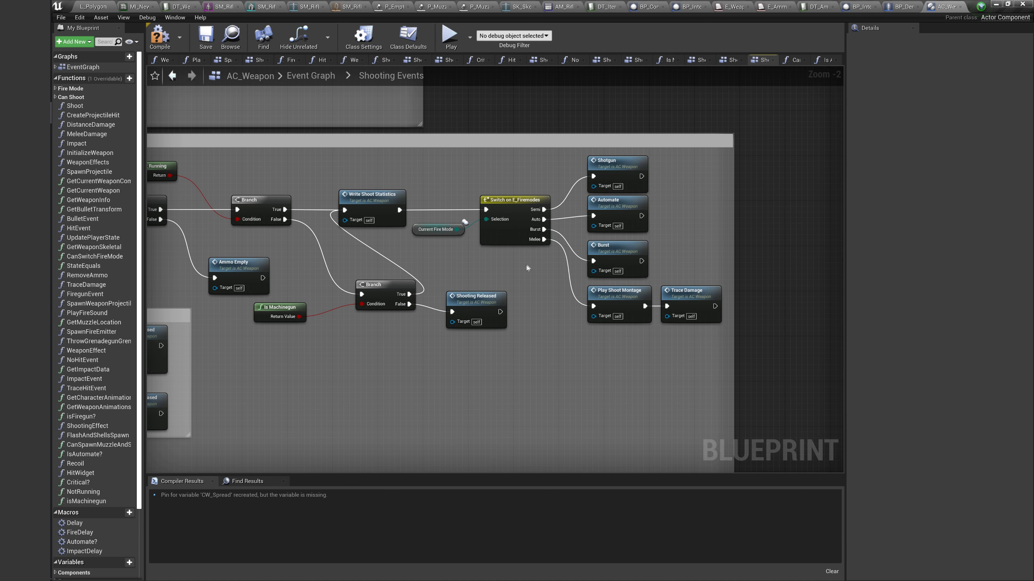
pyautogui.scroll(-1, 472, 276)
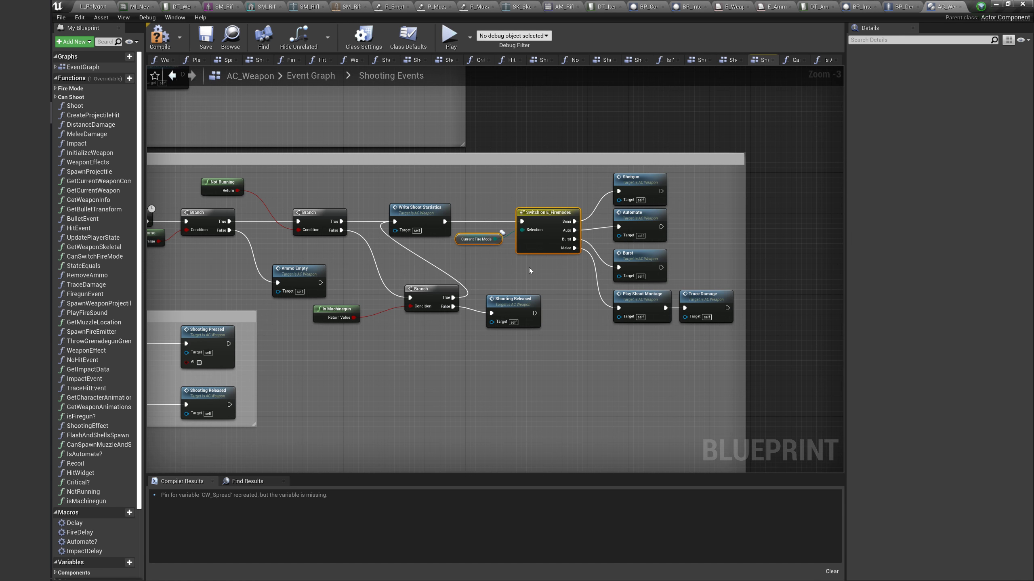
pyautogui.moveTo(535, 244); pyautogui.dragTo(529, 269)
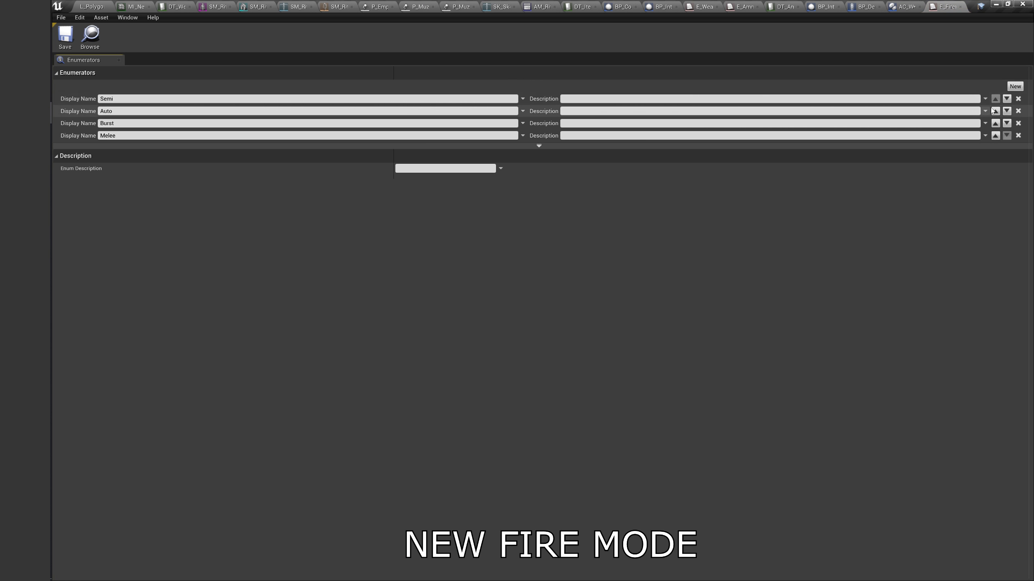
# Add a NewFireMode enumerator to E_FireMode.
pyautogui.click(1014, 86)
pyautogui.click(179, 148)
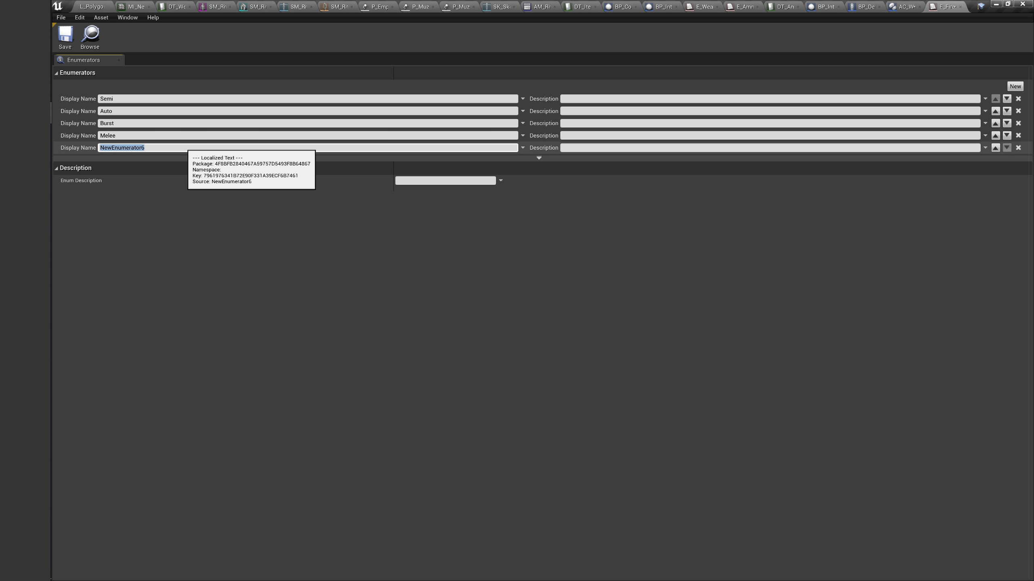
pyautogui.write('FireMode')
pyautogui.press('Return')
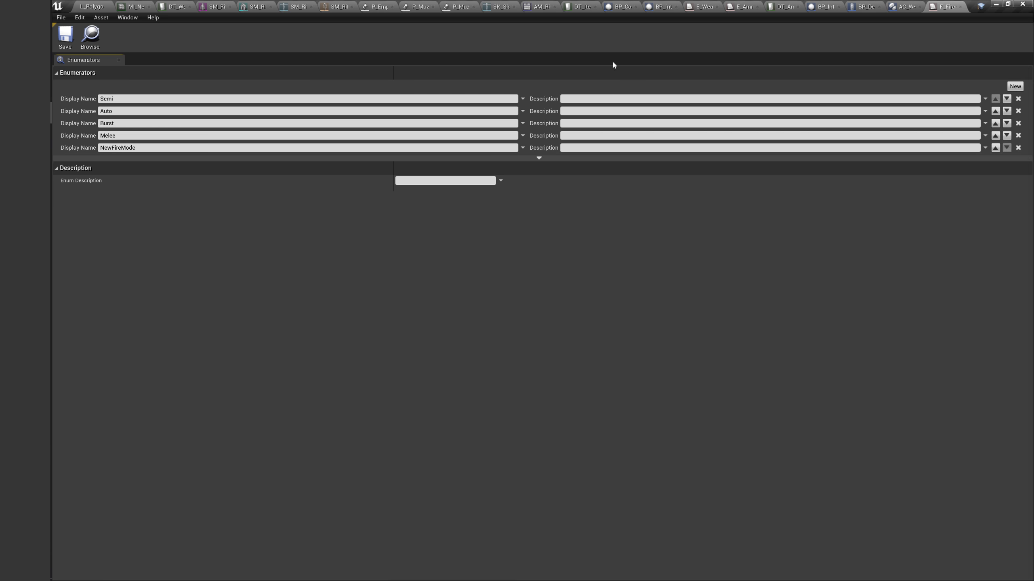
# In AC_Weapon, paste a copy of the Automate call wired to the switch's New Fire Mode output.
pyautogui.click(908, 10)
pyautogui.scroll(3, 545, 239)
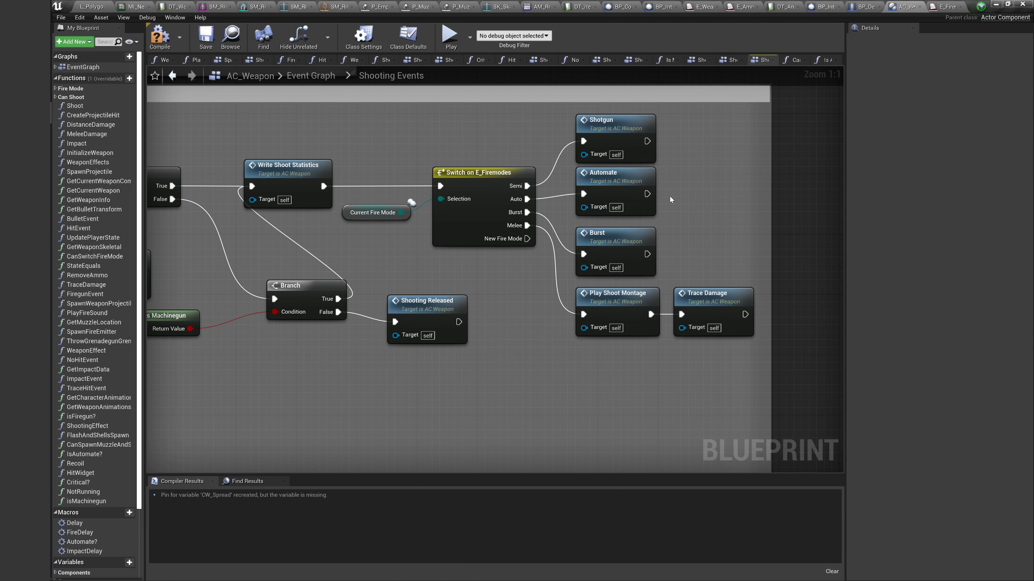
pyautogui.click(649, 201)
pyautogui.hotkey('ctrl', 'v')
pyautogui.moveTo(528, 238); pyautogui.dragTo(606, 404)
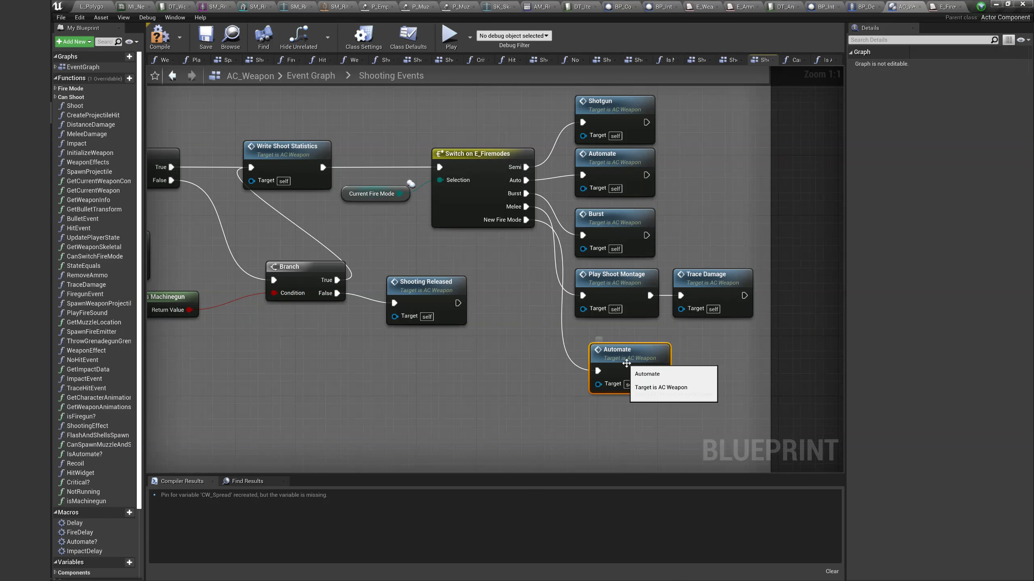
pyautogui.doubleClick(631, 396)
# Make room beside the Auto section and add a Custom Event node.
pyautogui.moveTo(581, 333); pyautogui.dragTo(279, 273, button='right')
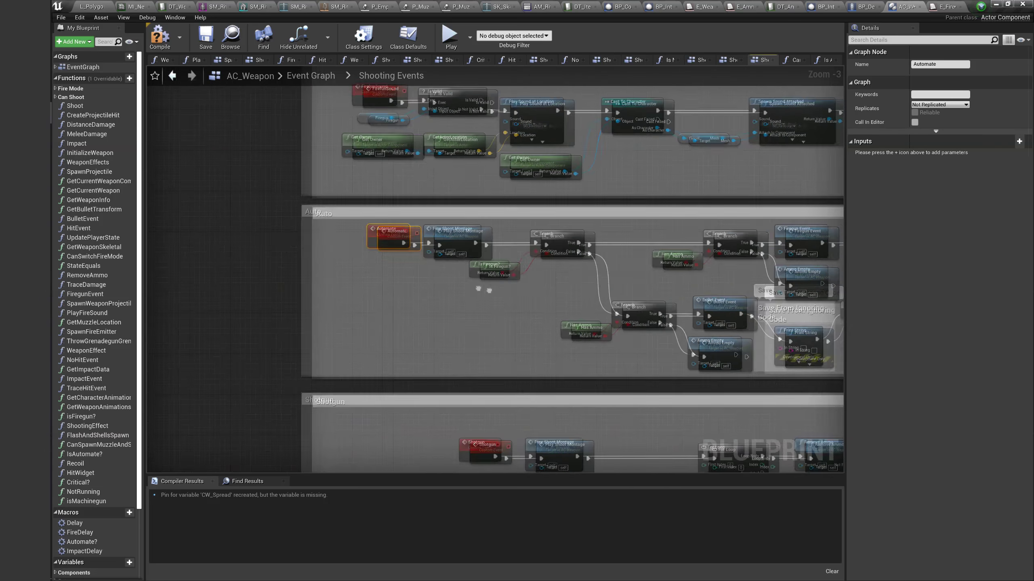
pyautogui.scroll(-1, 279, 273)
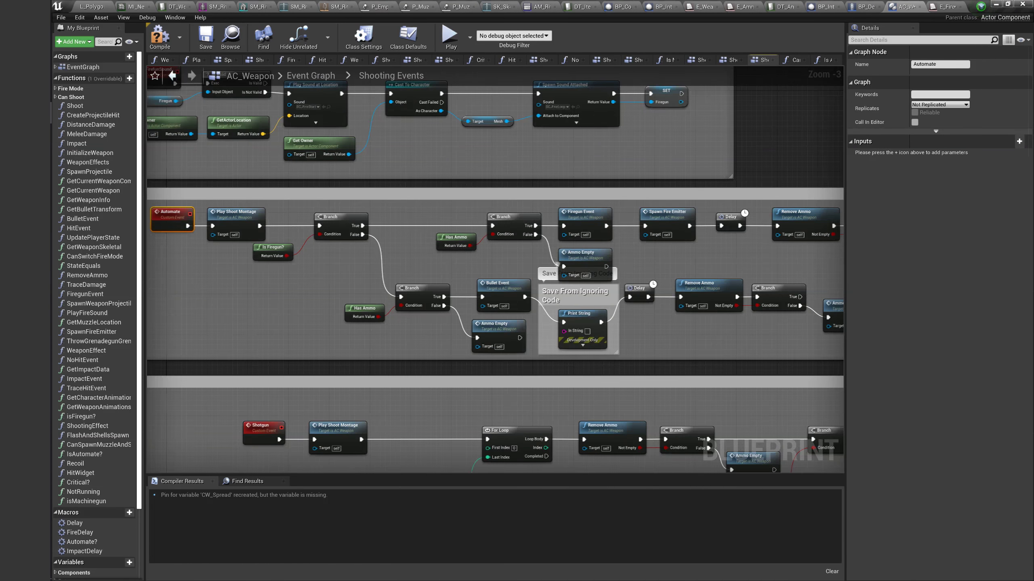
pyautogui.moveTo(575, 265)
pyautogui.mouseDown(button='right')
pyautogui.moveTo(417, 246)
pyautogui.moveTo(838, 249)
pyautogui.mouseUp(button='right')
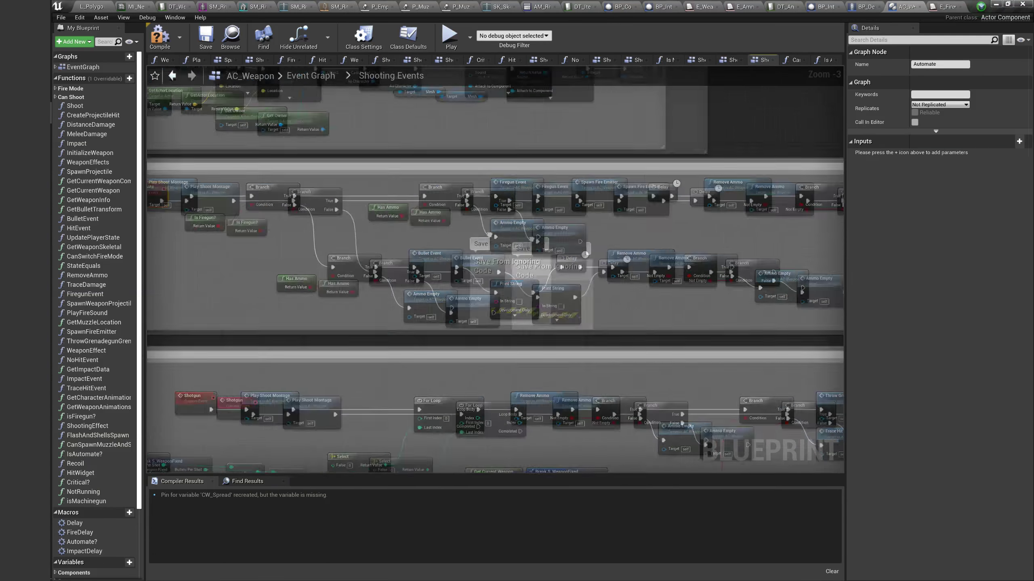
pyautogui.moveTo(180, 264); pyautogui.dragTo(342, 249, button='right')
pyautogui.rightClick(277, 243)
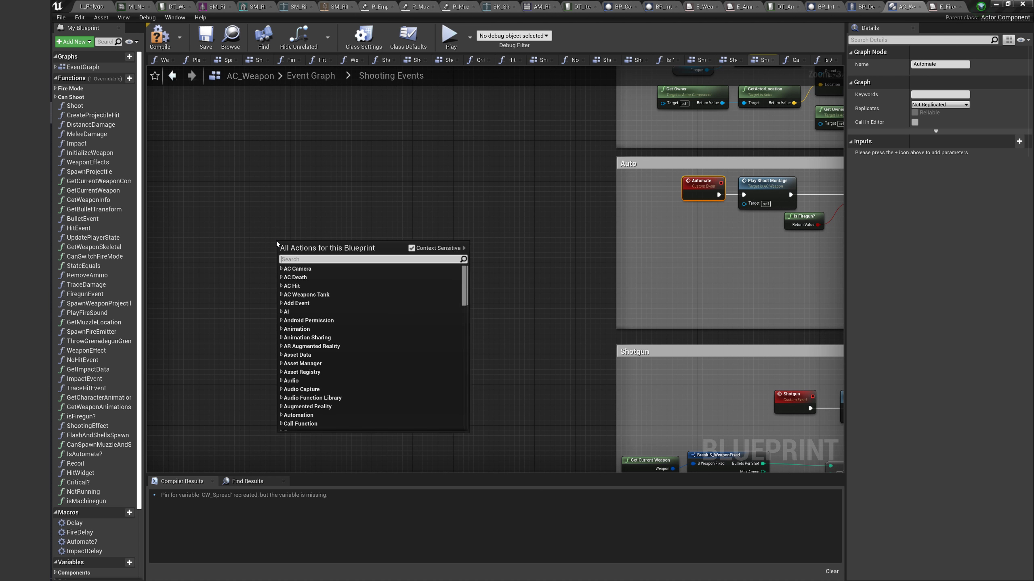
pyautogui.write('custom')
pyautogui.press('Return')
# Name the custom event NewFiremode.
pyautogui.write('NewFiremode')
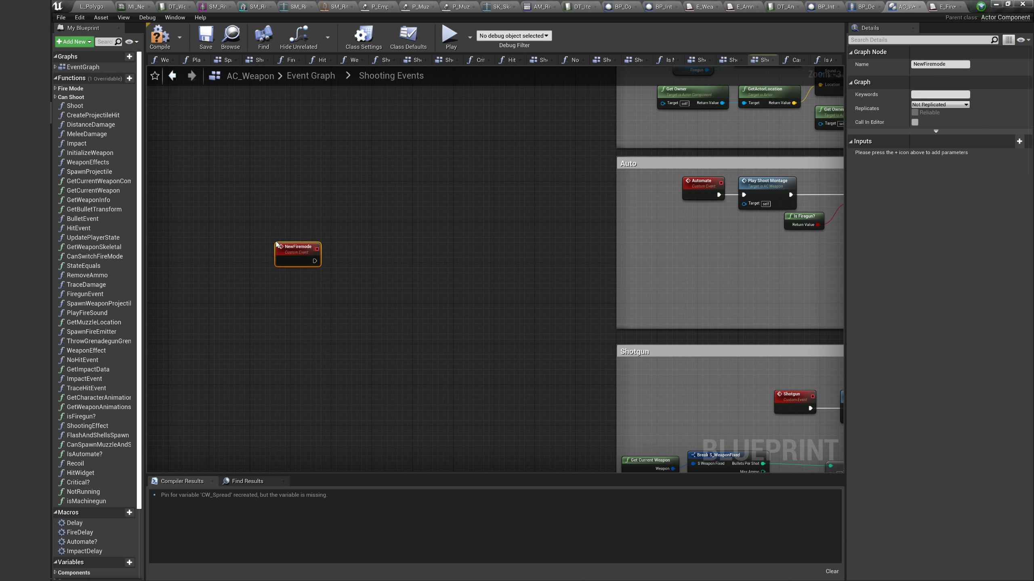
pyautogui.moveTo(454, 246); pyautogui.dragTo(375, 250, button='right')
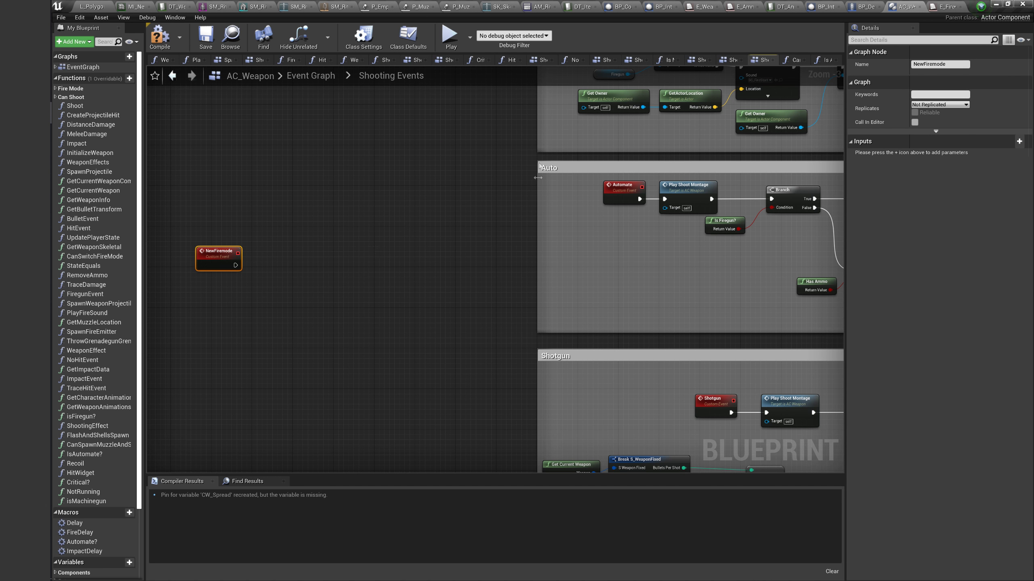
pyautogui.moveTo(630, 234); pyautogui.dragTo(672, 199, button='right')
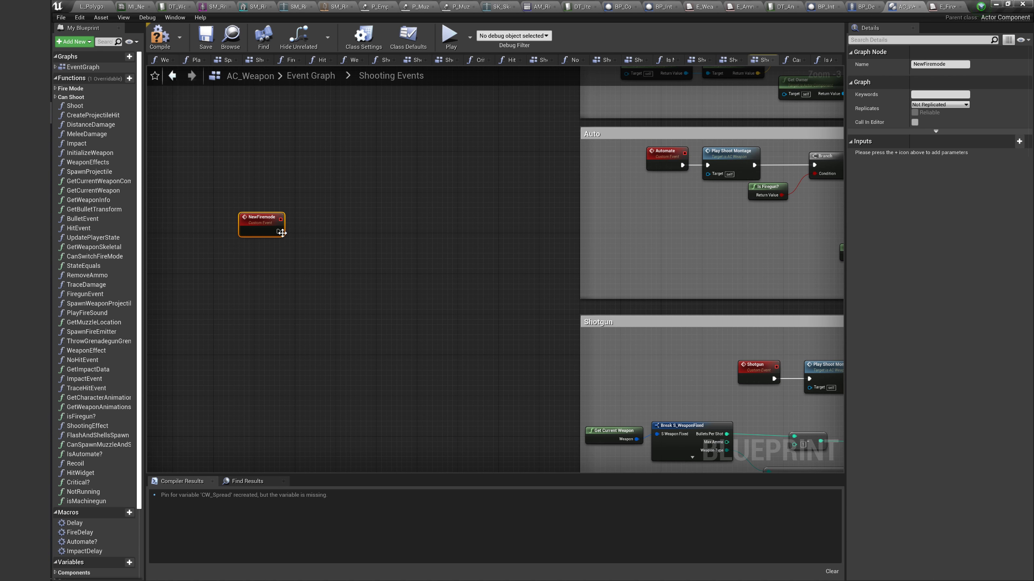
# Chain Play Shoot Montage and a Branch after NewFiremode, adding a Has Ammo node.
pyautogui.moveTo(280, 232); pyautogui.dragTo(302, 231)
pyautogui.write('play ')
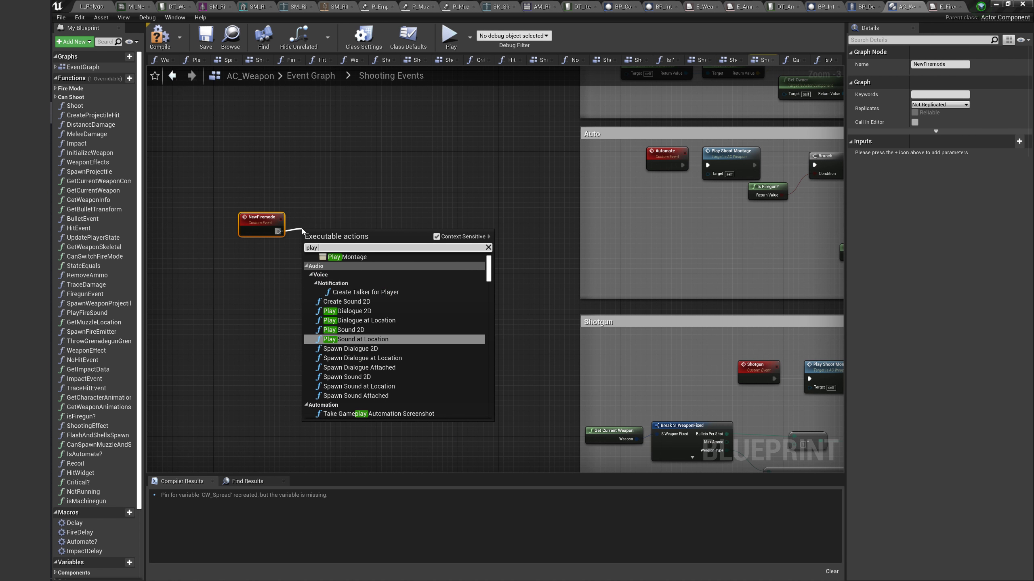
pyautogui.write('shoot')
pyautogui.press('Return')
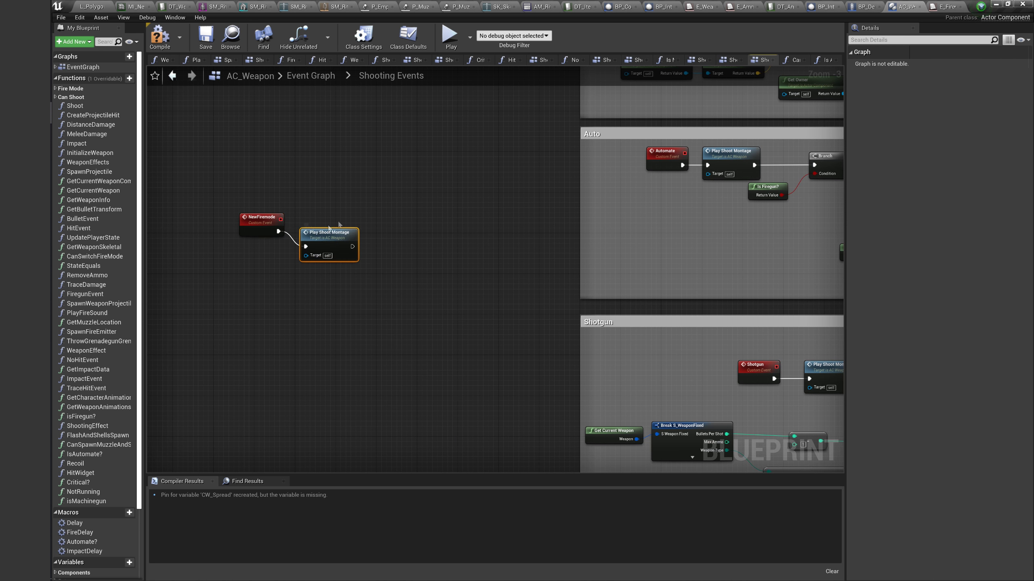
pyautogui.write('has ammo')
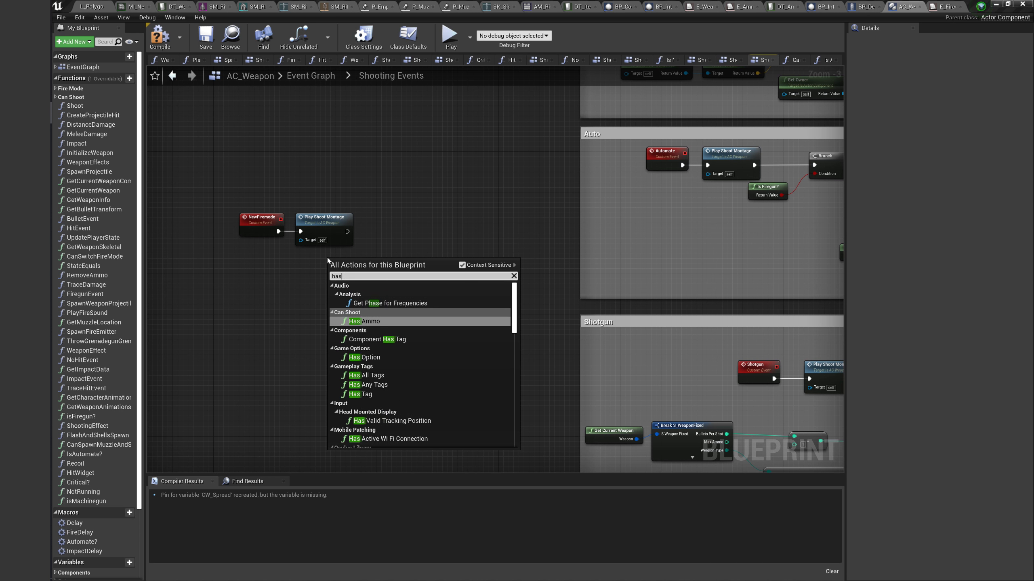
pyautogui.press('Return')
pyautogui.click(392, 226)
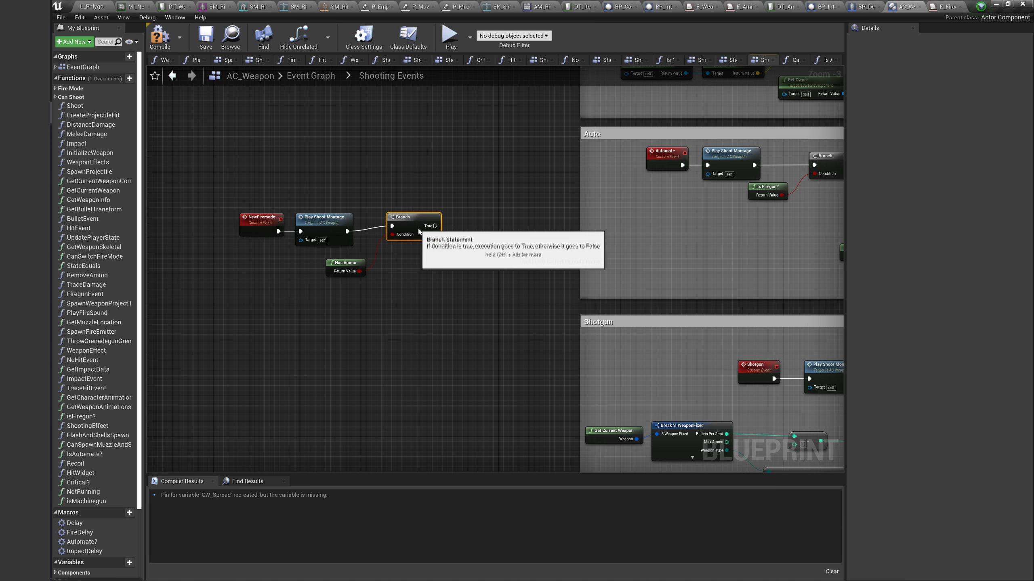
pyautogui.scroll(-5, 407, 244)
pyautogui.scroll(5, 527, 253)
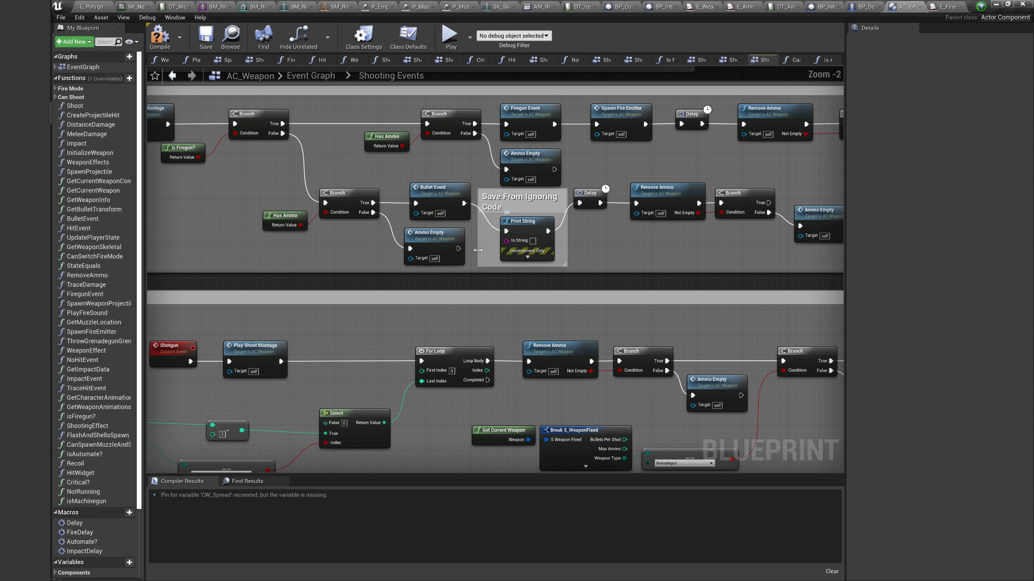
pyautogui.scroll(1, 690, 389)
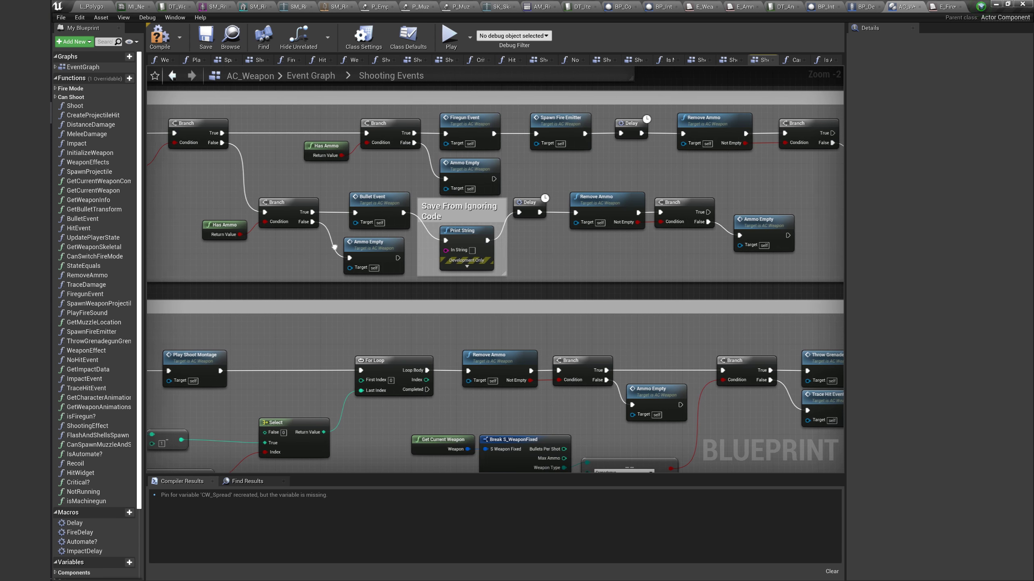
pyautogui.doubleClick(333, 247)
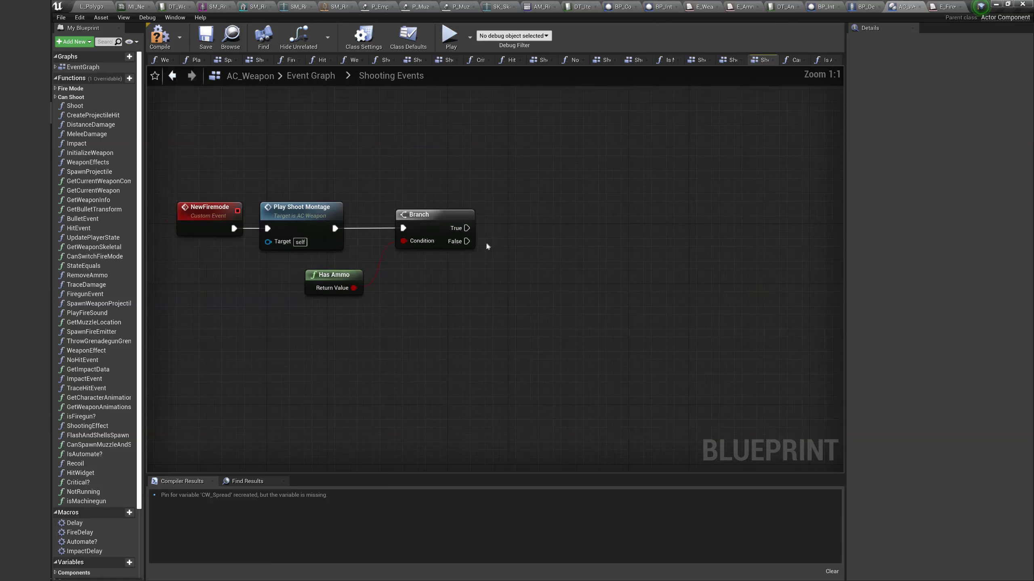
# Extend the Branch's True path with Bullet Event, Remove Ammo and another Branch.
pyautogui.scroll(-2, 486, 247)
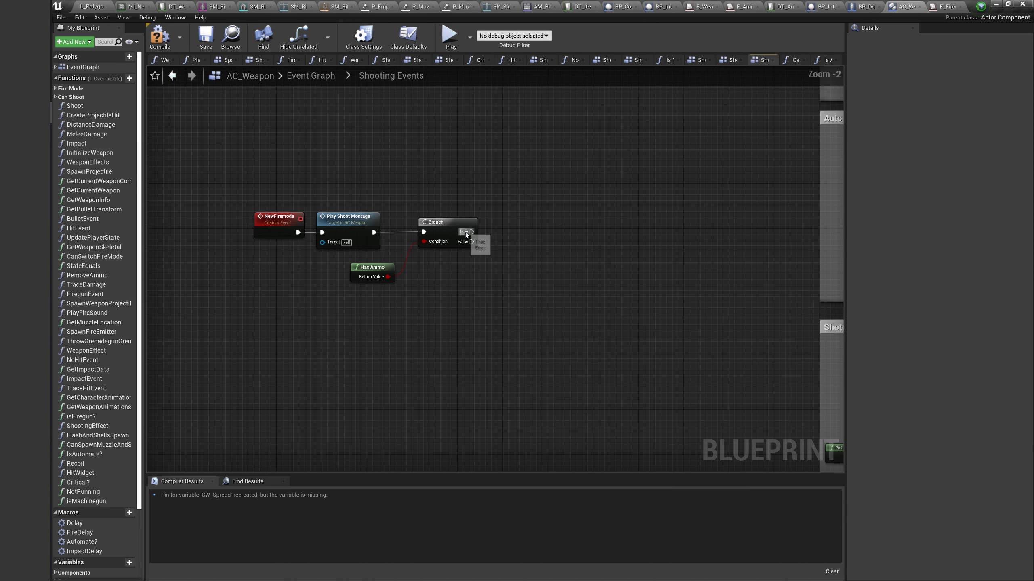
pyautogui.moveTo(471, 232); pyautogui.dragTo(491, 232)
pyautogui.write('bullet e')
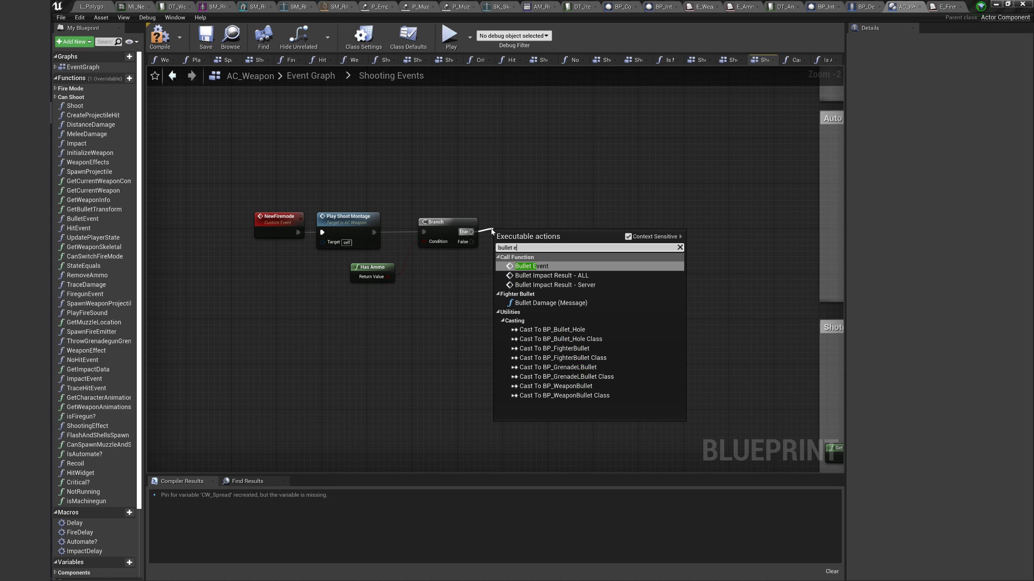
pyautogui.press('Return')
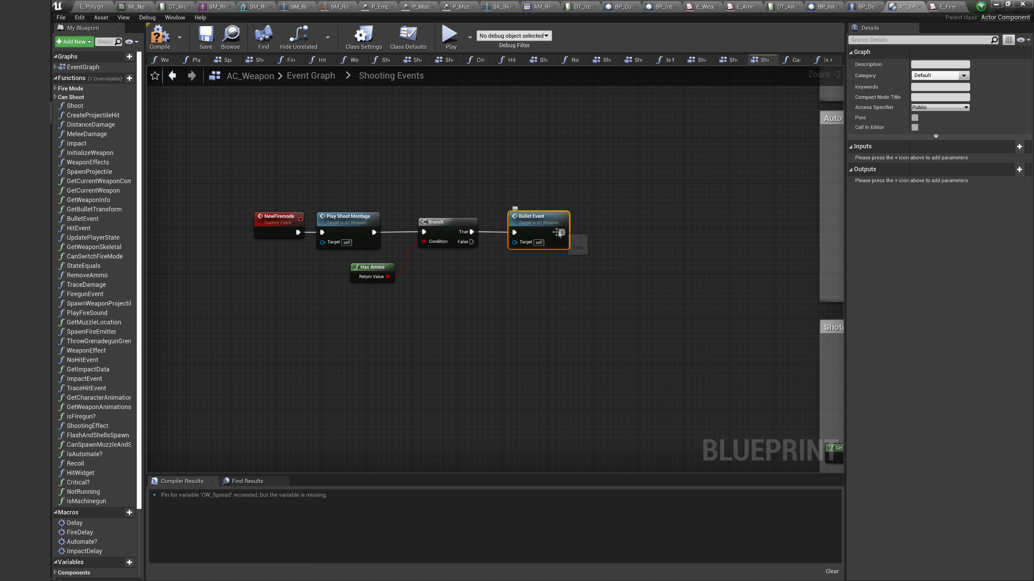
pyautogui.scroll(-3, 93, 367)
pyautogui.moveTo(75, 448)
pyautogui.mouseDown()
pyautogui.moveTo(587, 222)
pyautogui.moveTo(577, 214)
pyautogui.moveTo(626, 233)
pyautogui.mouseUp()
pyautogui.write('remove ammo')
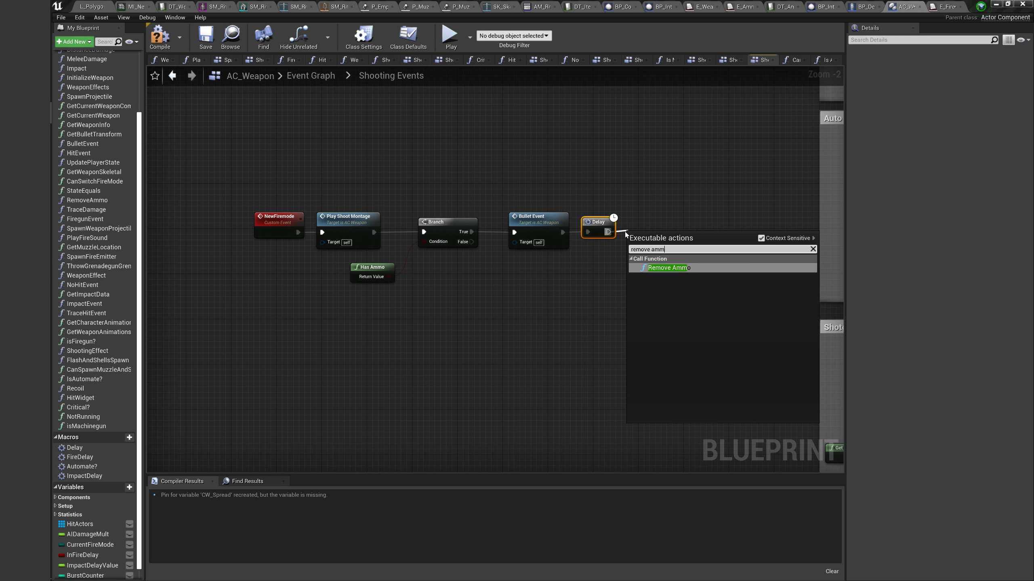
pyautogui.press('Return')
pyautogui.moveTo(684, 254)
pyautogui.mouseDown()
pyautogui.moveTo(690, 243)
pyautogui.moveTo(715, 257)
pyautogui.moveTo(701, 238)
pyautogui.moveTo(636, 226)
pyautogui.mouseUp()
pyautogui.click(715, 231)
pyautogui.moveTo(720, 239); pyautogui.dragTo(720, 226)
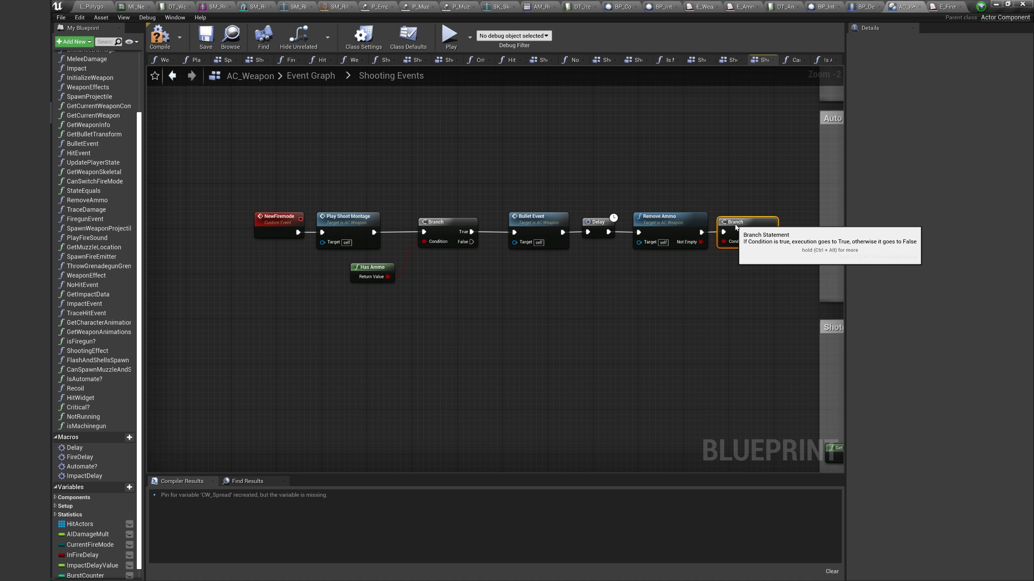
# Align the chain and add Ammo Empty on the last Branch's False output.
pyautogui.moveTo(219, 168); pyautogui.dragTo(706, 323)
pyautogui.moveTo(720, 264); pyautogui.dragTo(563, 270, button='right')
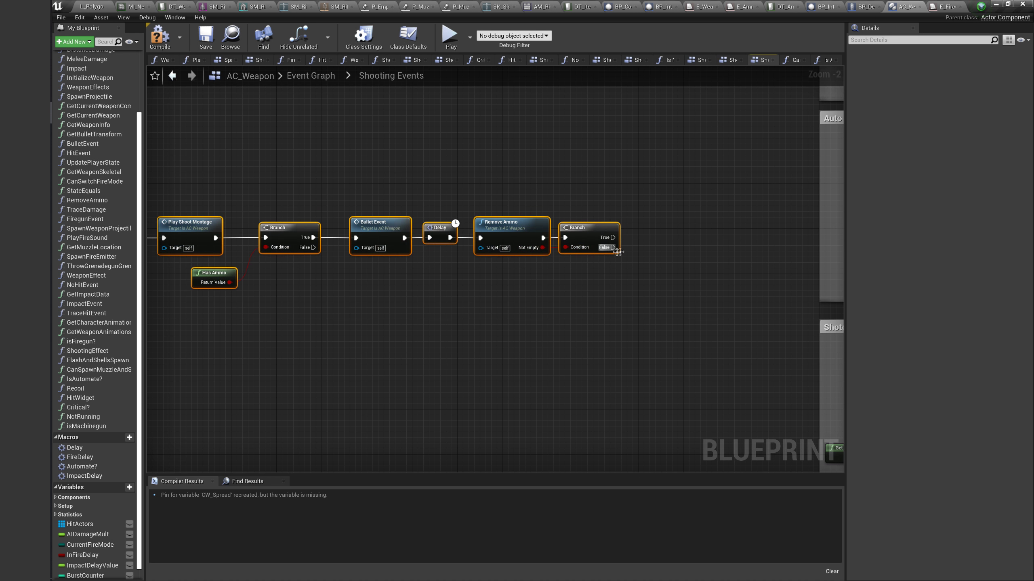
pyautogui.moveTo(614, 247); pyautogui.dragTo(637, 269)
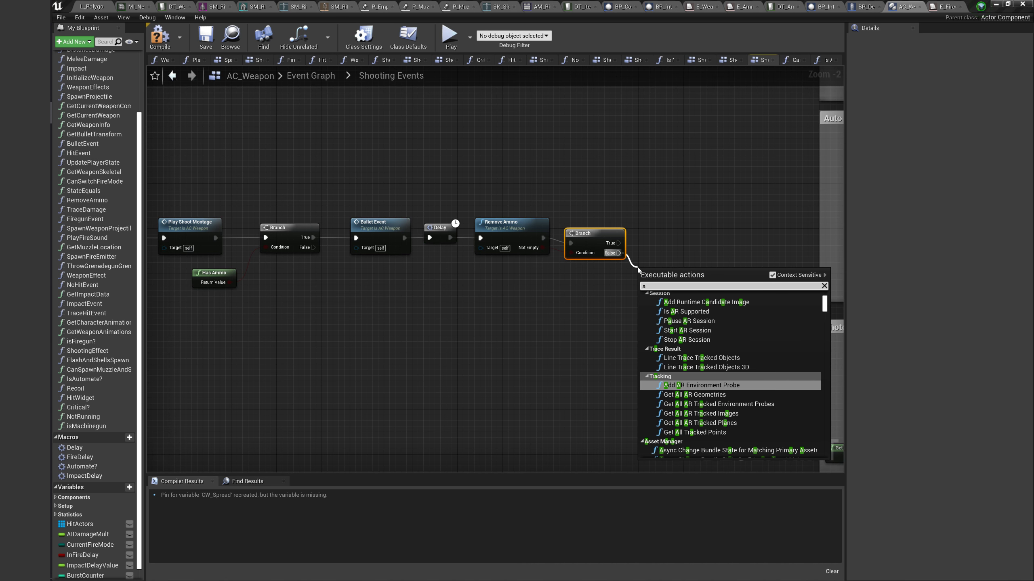
pyautogui.write('ammo')
pyautogui.write('m')
pyautogui.press('Return')
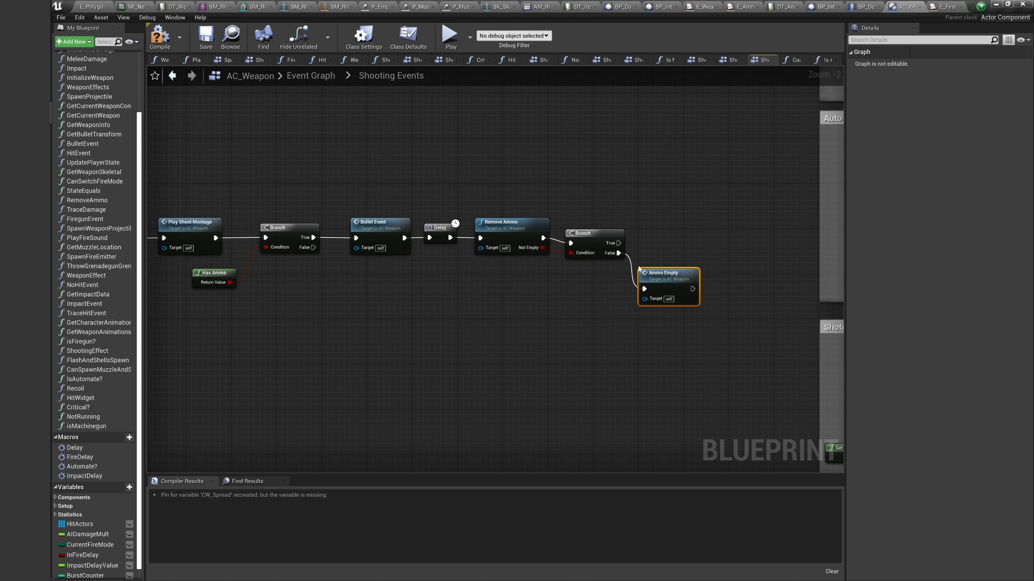
# Paste a copy of Ammo Empty and wire it to the first Branch's False output.
pyautogui.moveTo(301, 263); pyautogui.dragTo(359, 250, button='right')
pyautogui.hotkey('ctrl', 'v')
pyautogui.moveTo(372, 233); pyautogui.dragTo(408, 269)
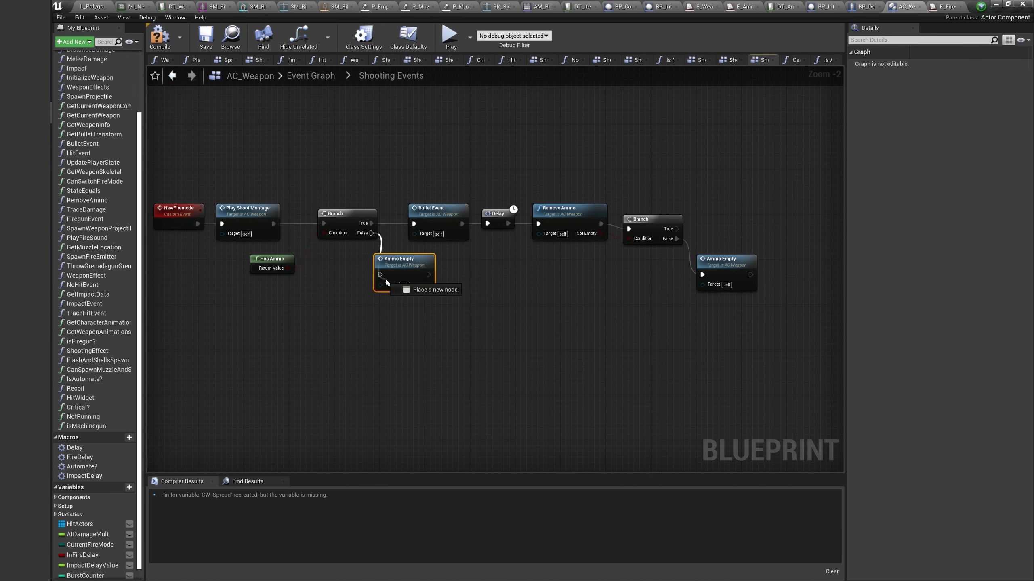
pyautogui.click(647, 233)
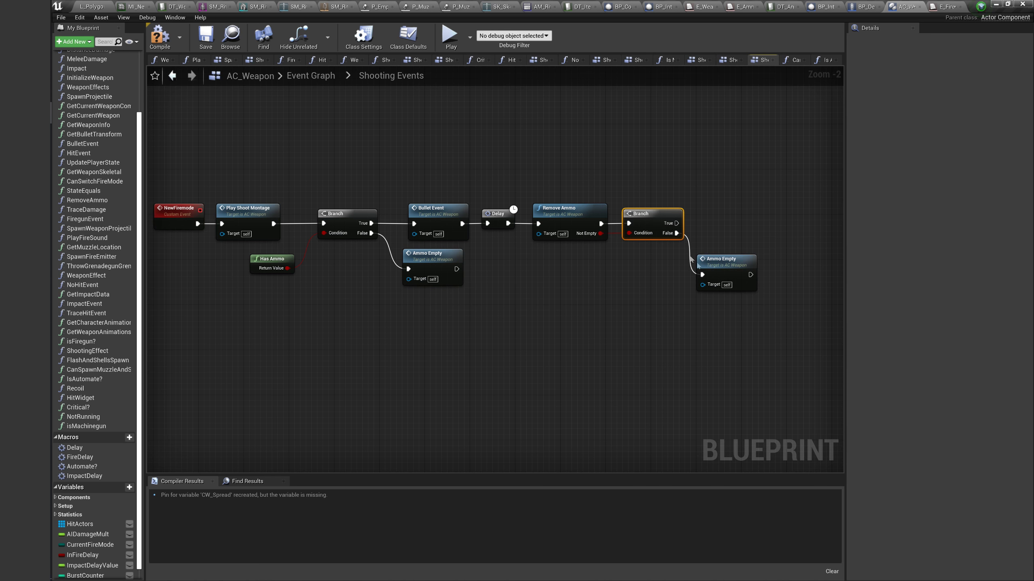
pyautogui.scroll(-4, 690, 279)
pyautogui.scroll(3, 690, 279)
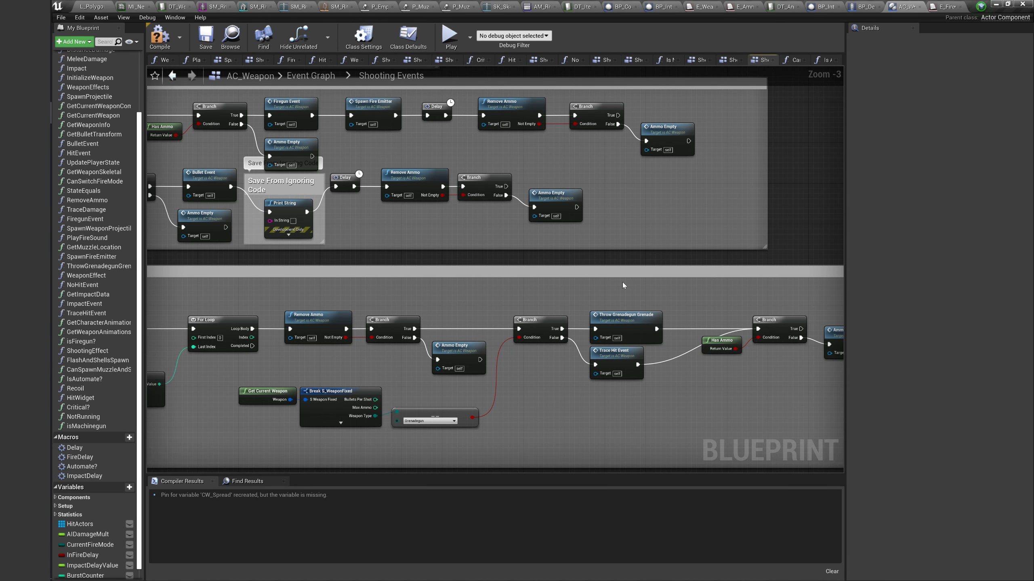
# Pan from the NewFiremode event to the firing input logic and open the Automate? macro.
pyautogui.scroll(-5, 448, 263)
pyautogui.scroll(6, 423, 258)
pyautogui.scroll(-2, 475, 241)
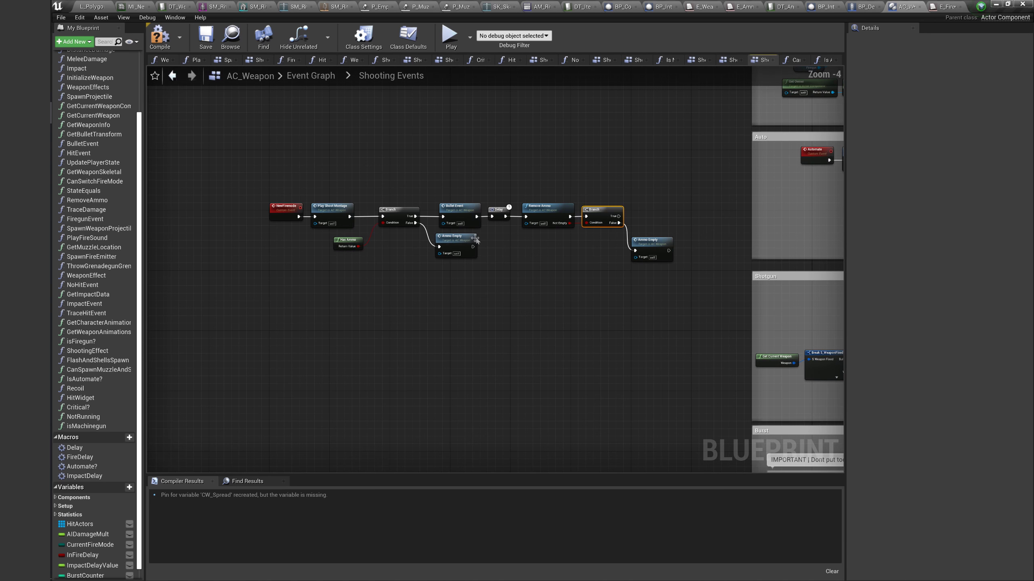
pyautogui.scroll(-3, 609, 323)
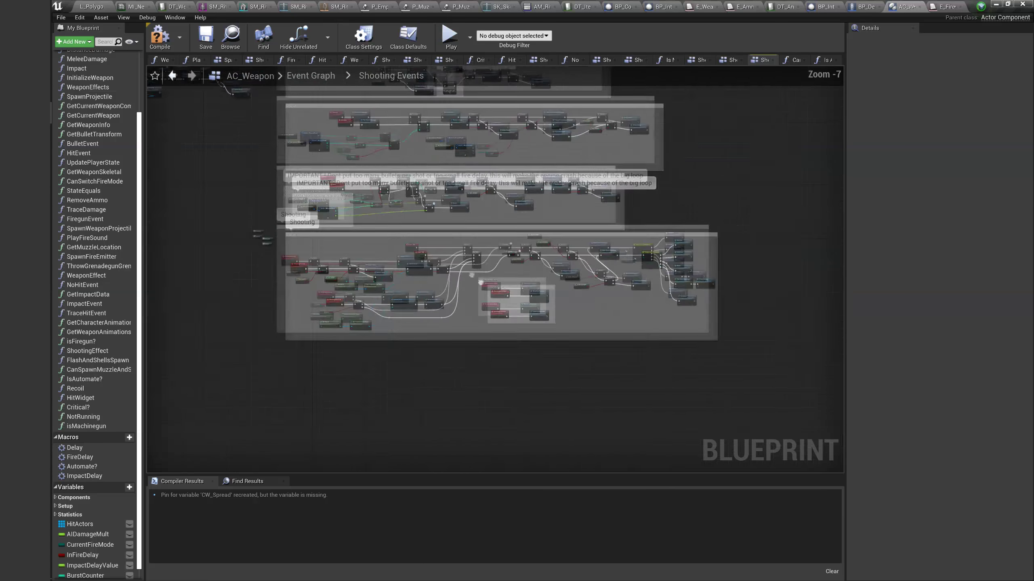
pyautogui.scroll(6, 608, 245)
pyautogui.click(611, 341)
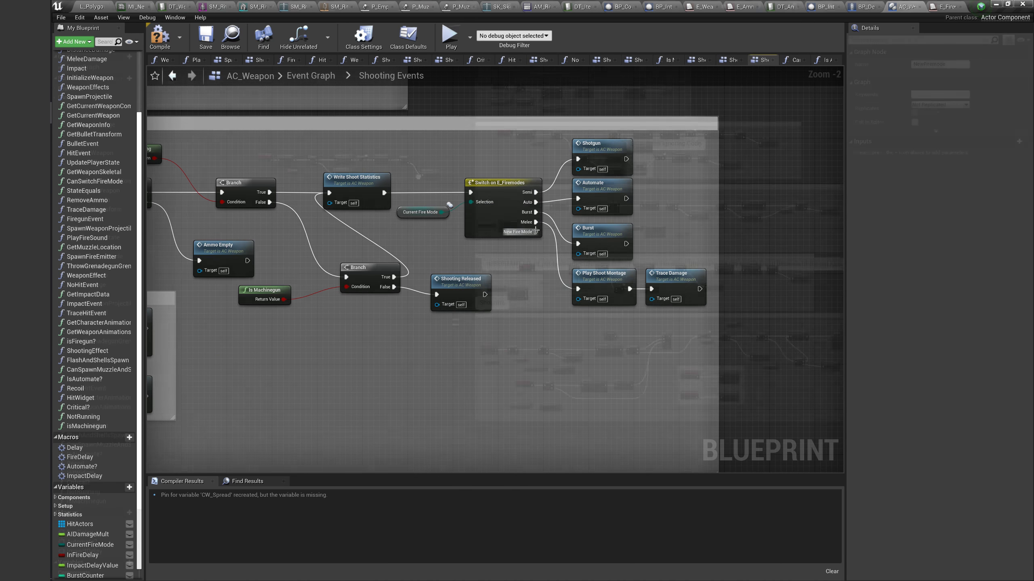
pyautogui.scroll(-6, 611, 341)
pyautogui.scroll(5, 691, 268)
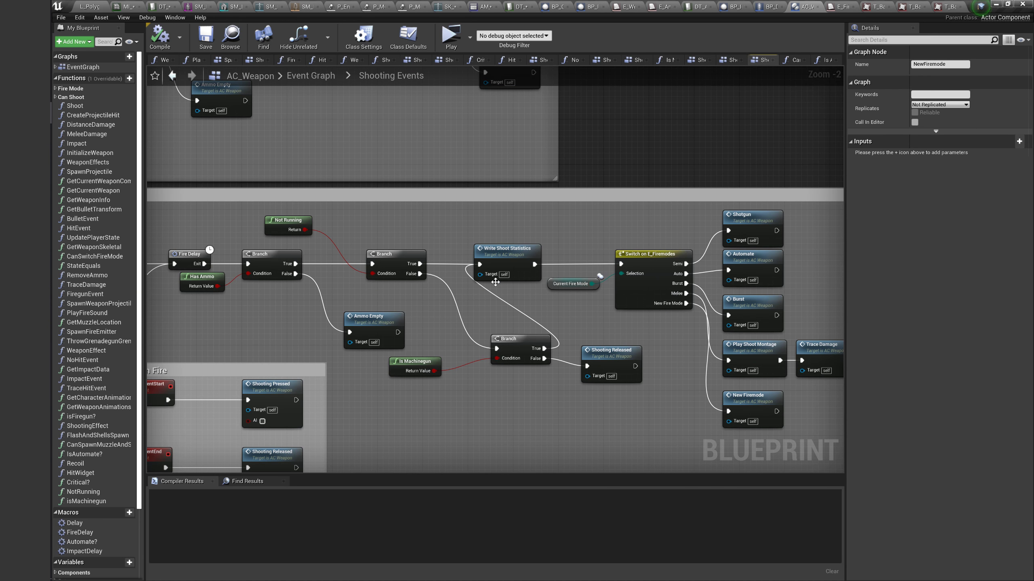
pyautogui.moveTo(495, 283); pyautogui.dragTo(762, 279, button='right')
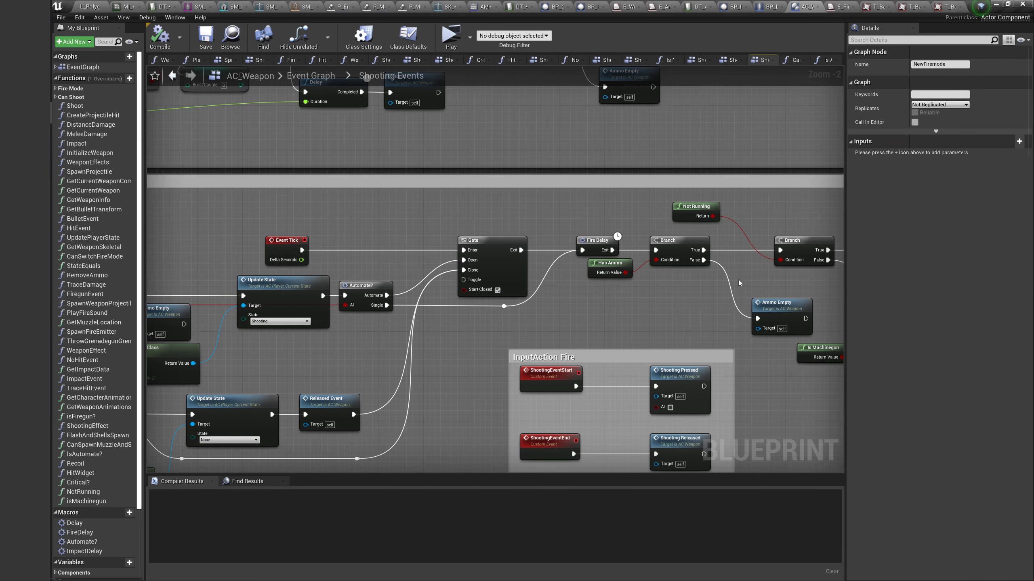
pyautogui.doubleClick(352, 286)
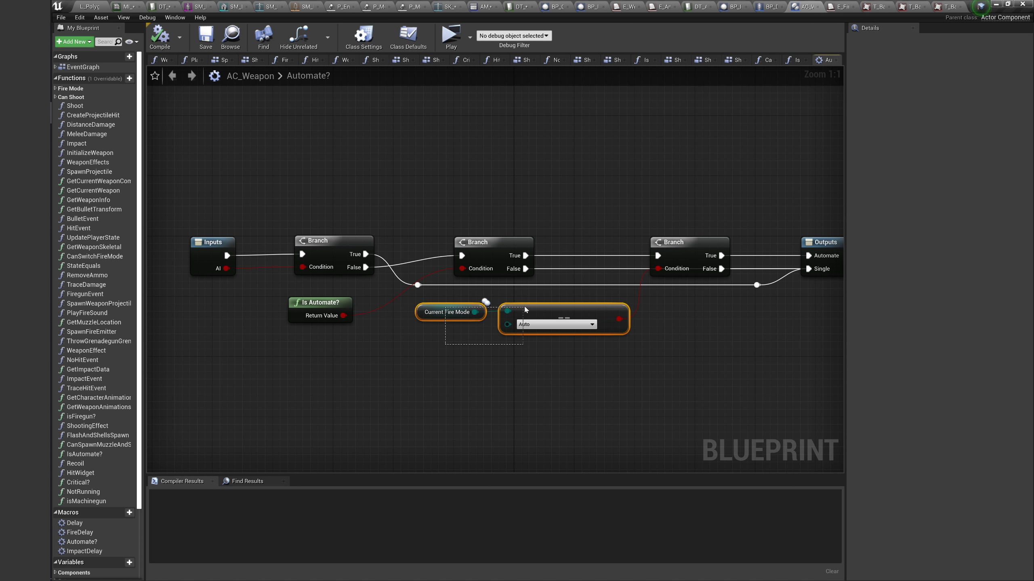
# Duplicate the Current Fire Mode == Auto check and feed both results into an OR node.
pyautogui.hotkey('ctrl', 'c')
pyautogui.click(446, 363)
pyautogui.hotkey('ctrl', 'v')
pyautogui.moveTo(658, 269); pyautogui.dragTo(663, 328)
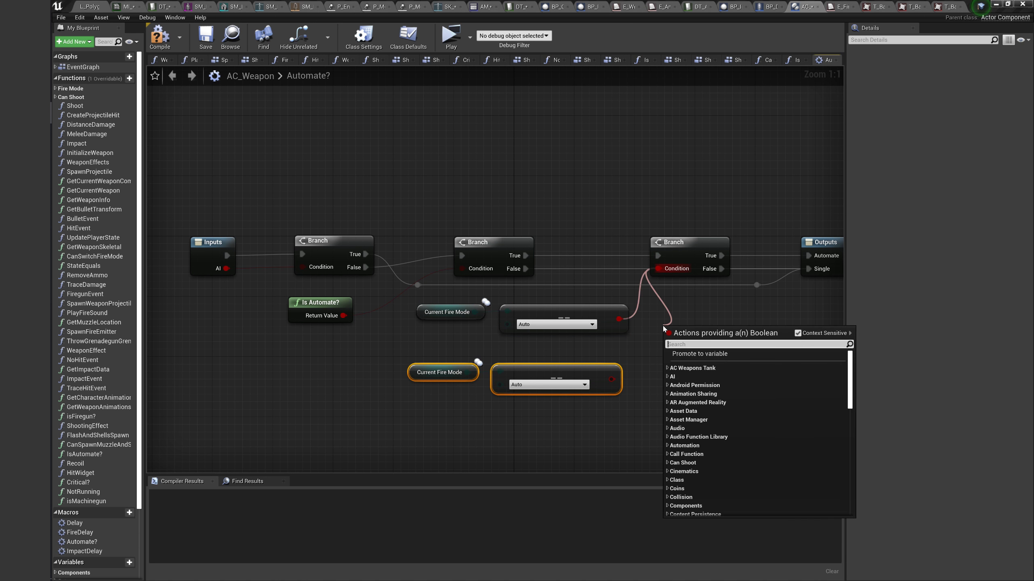
pyautogui.write('or')
pyautogui.press('Return')
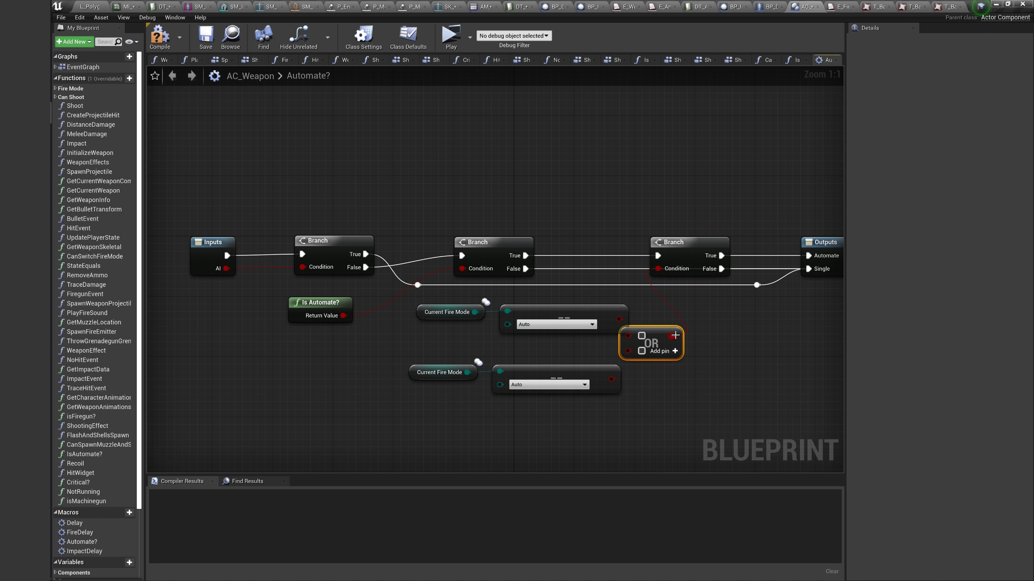
pyautogui.moveTo(642, 336)
pyautogui.mouseDown()
pyautogui.moveTo(619, 319)
pyautogui.moveTo(612, 380)
pyautogui.mouseUp()
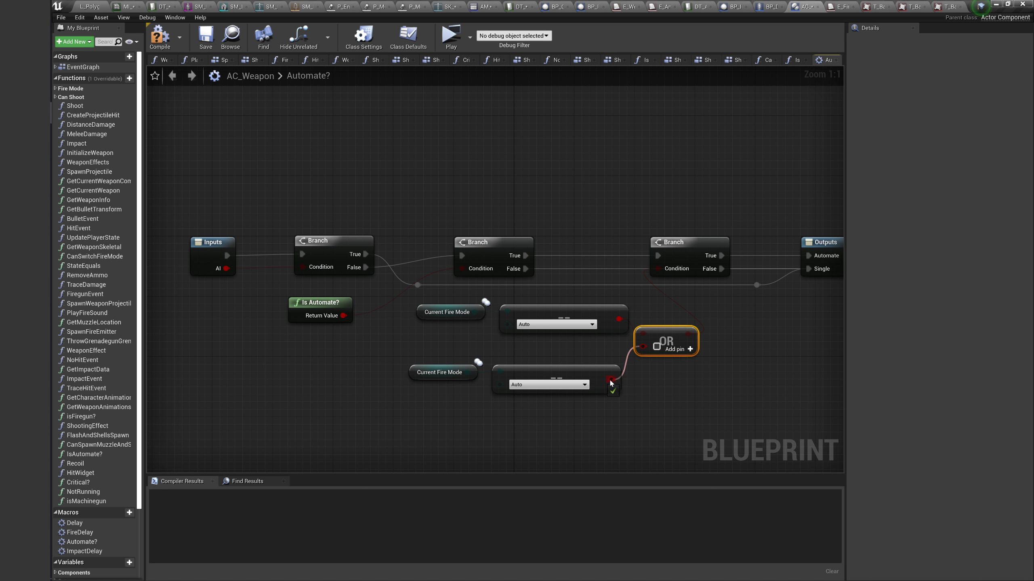
# Make the duplicated check compare against NewFireMode.
pyautogui.click(549, 384)
pyautogui.click(531, 417)
pyautogui.moveTo(529, 416); pyautogui.dragTo(498, 405, button='right')
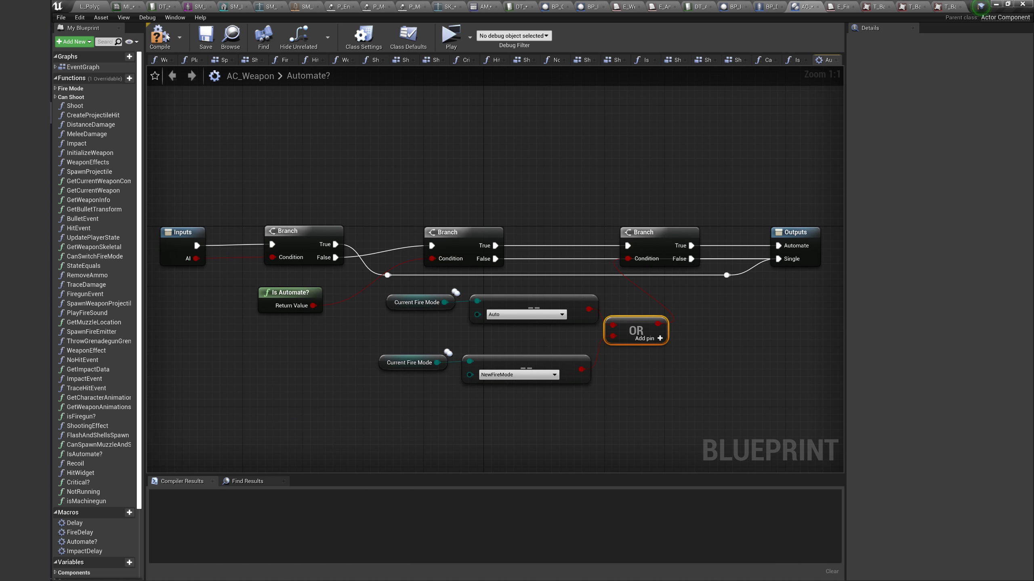
# Scroll DT_Weapon's row to RecoilValue, then drag a connection from AC_Weapon's New Fire Mode case.
pyautogui.click(162, 8)
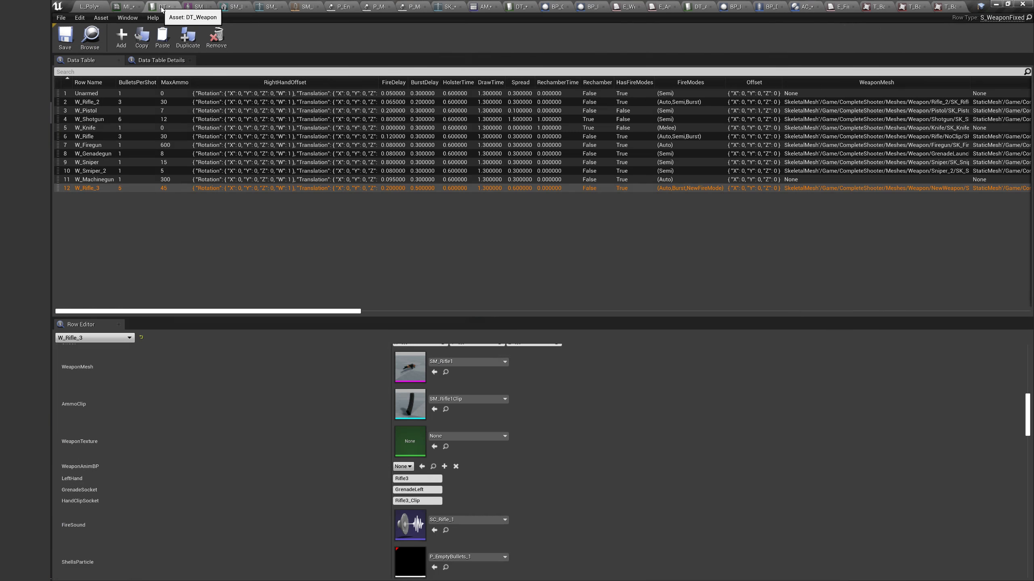
pyautogui.scroll(-5, 346, 491)
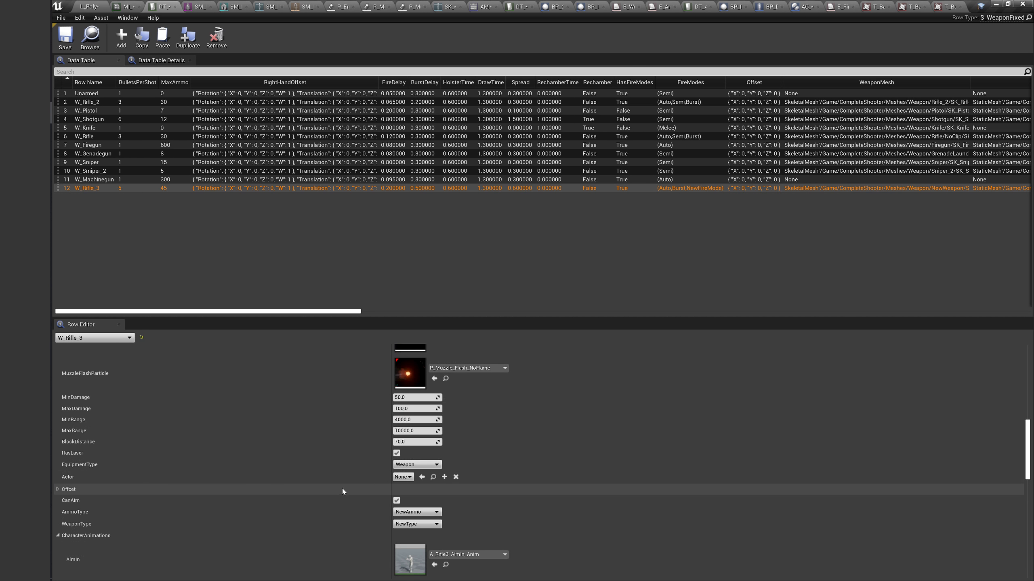
pyautogui.scroll(-5, 340, 492)
pyautogui.scroll(-5, 338, 497)
pyautogui.scroll(-2, 336, 502)
pyautogui.scroll(-2, 332, 517)
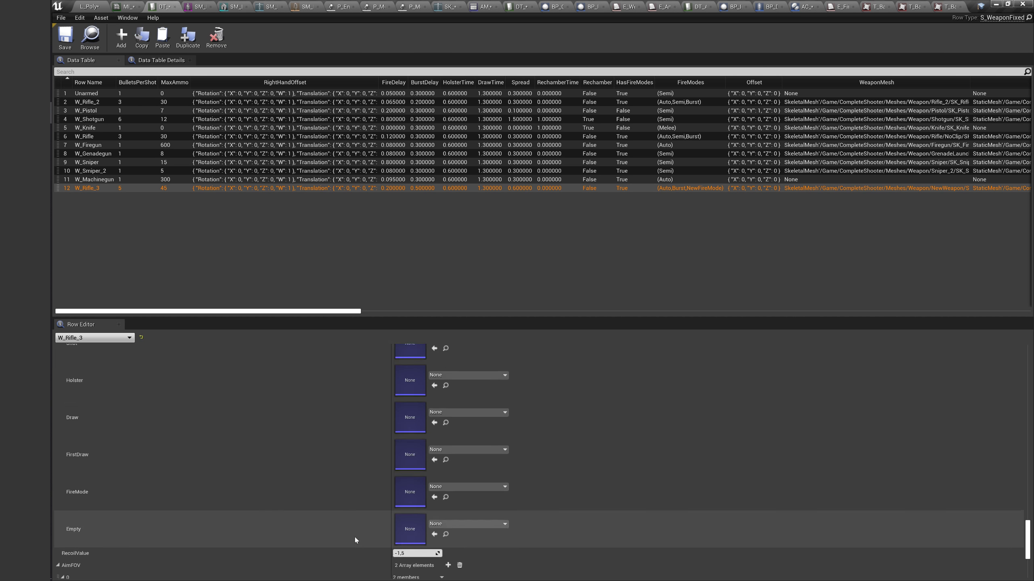
pyautogui.scroll(-3, 355, 538)
pyautogui.click(413, 460)
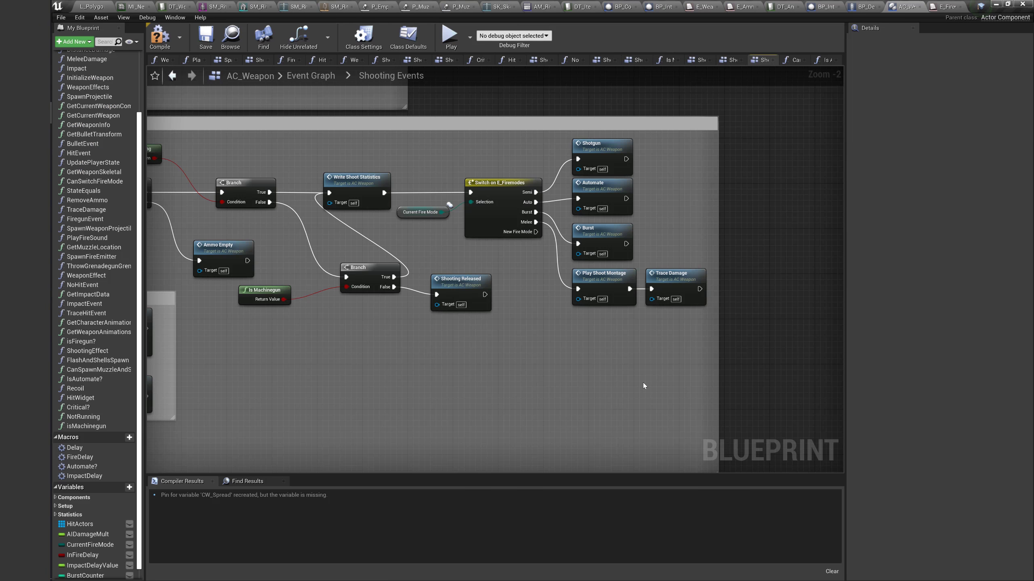
pyautogui.moveTo(535, 232); pyautogui.dragTo(592, 379)
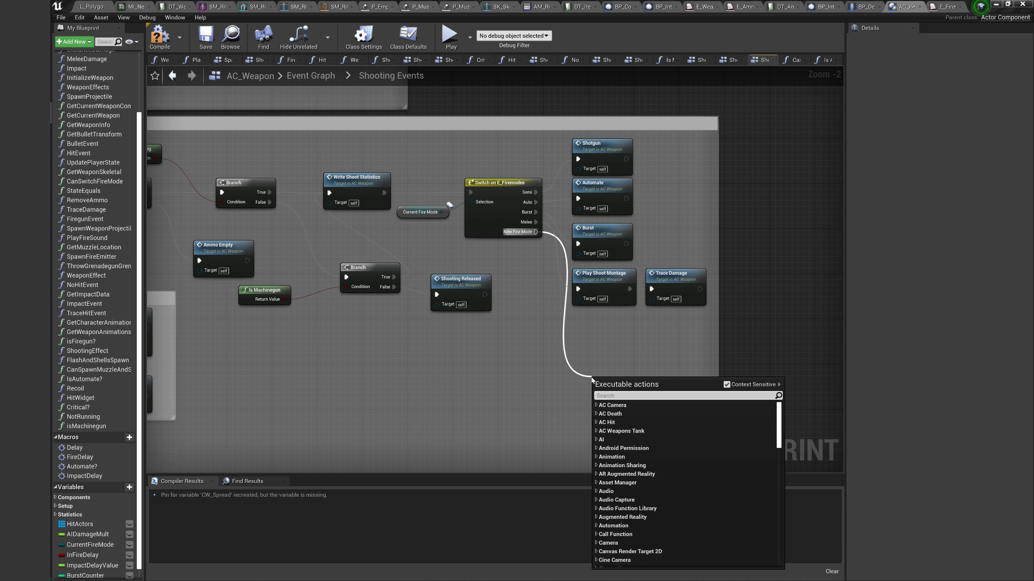
# Call New Firemode from the New Fire Mode case and save AC_Weapon.
pyautogui.write('new fire')
pyautogui.click(624, 405)
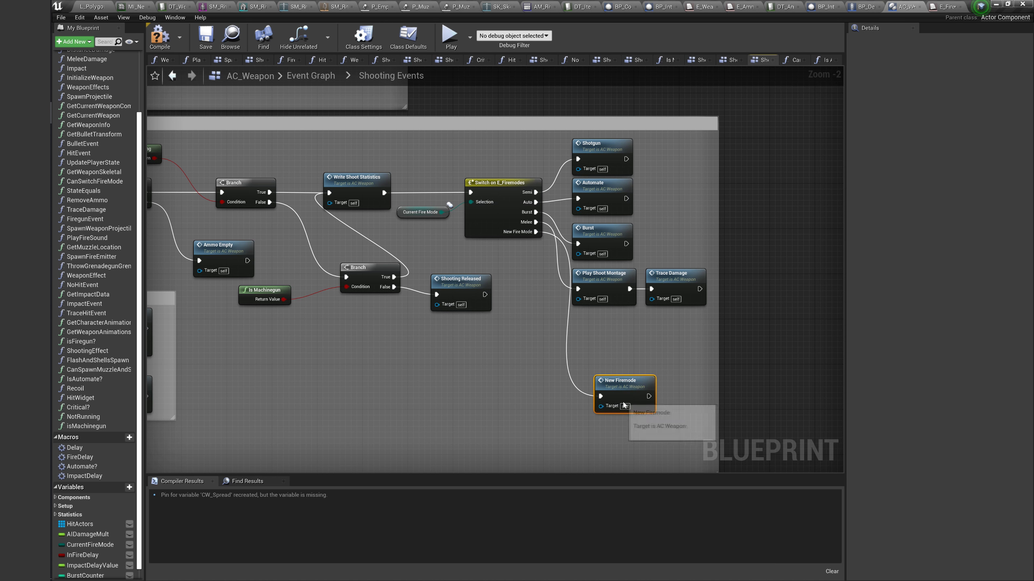
pyautogui.scroll(-3, 574, 359)
pyautogui.hotkey('ctrl', 's')
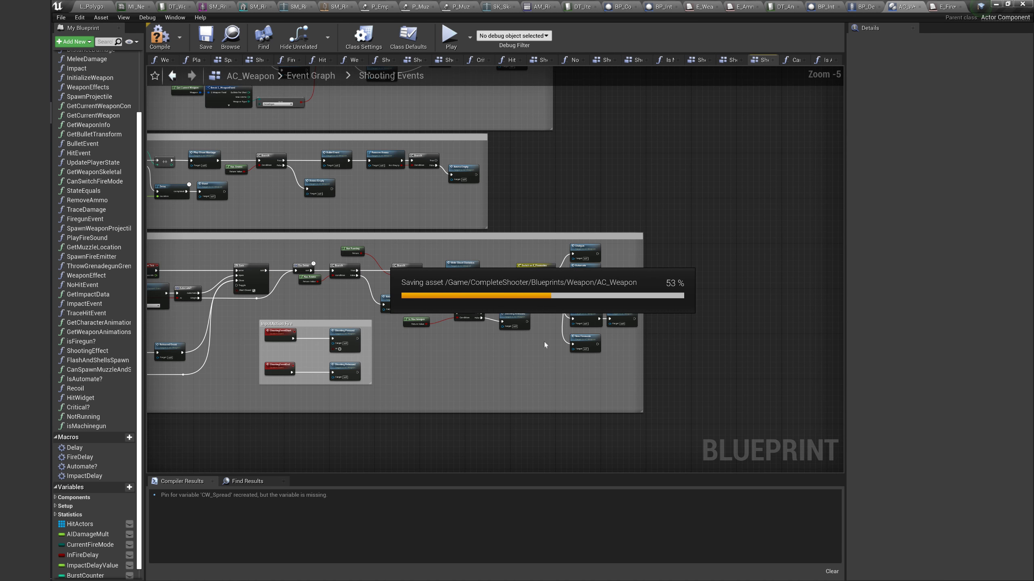
# Jump to the NewFiremode event definition, then return to the DT_Weapon table.
pyautogui.scroll(2, 537, 324)
pyautogui.scroll(2, 554, 330)
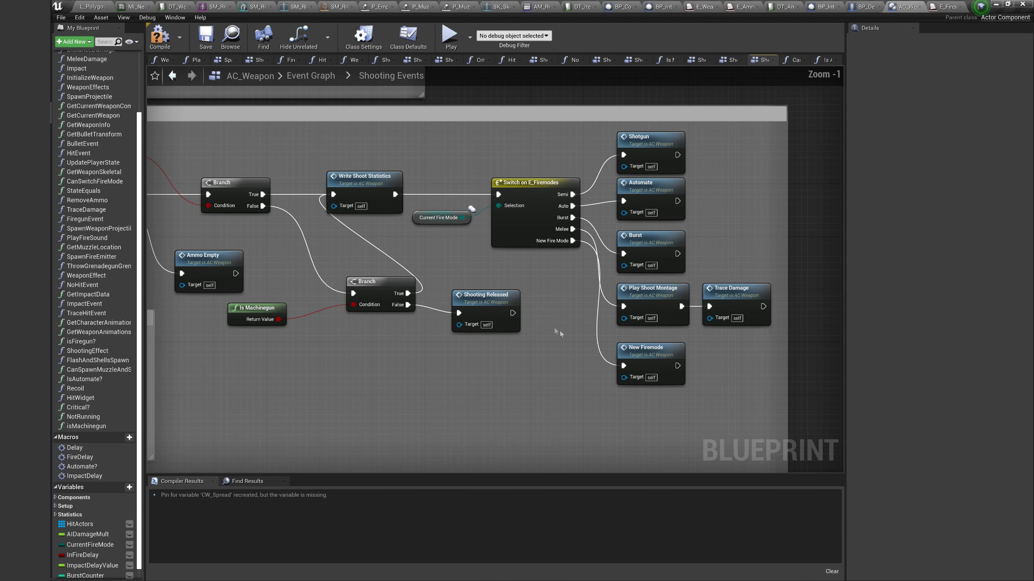
pyautogui.doubleClick(657, 349)
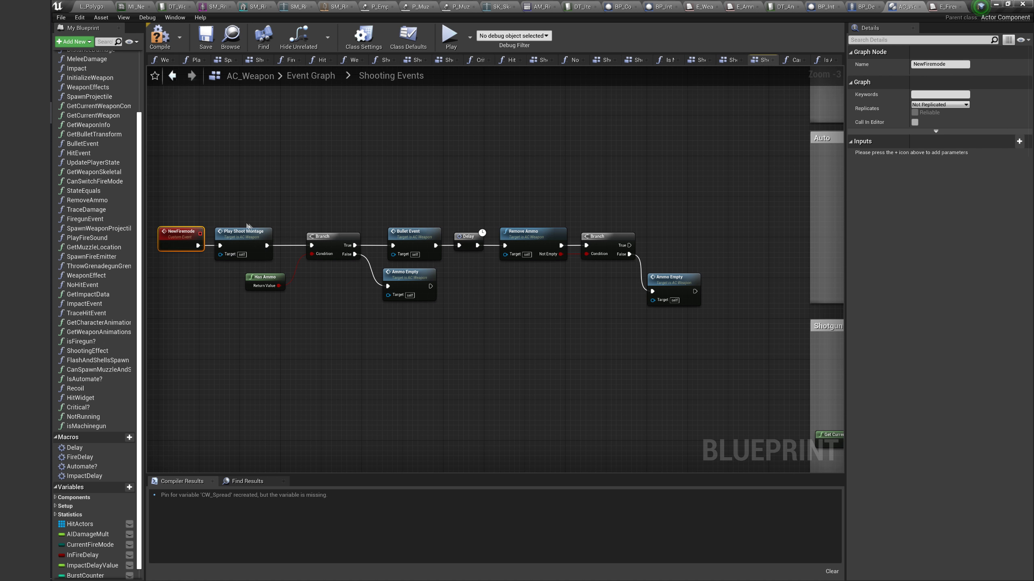
pyautogui.scroll(3, 119, 232)
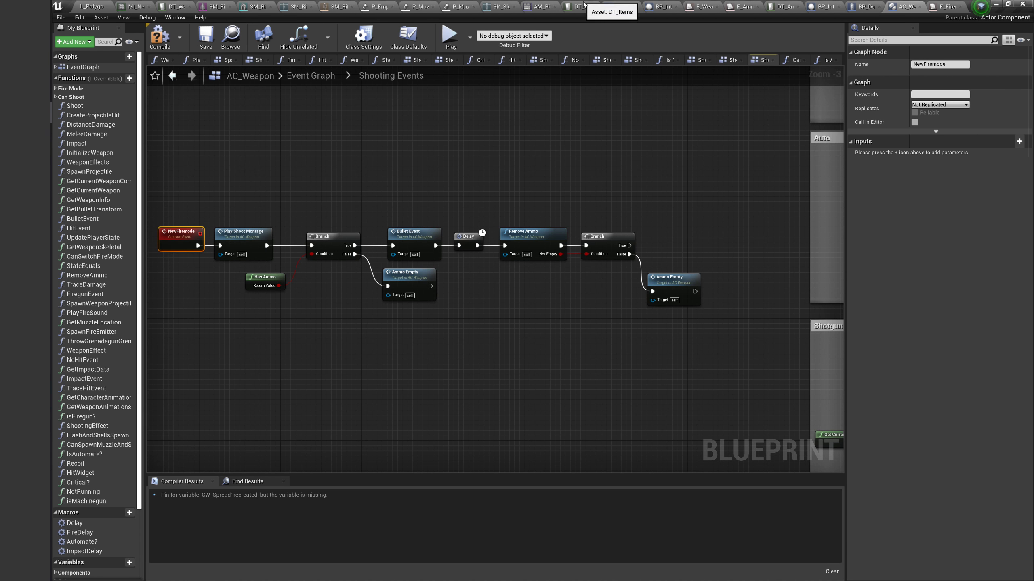
pyautogui.click(170, 7)
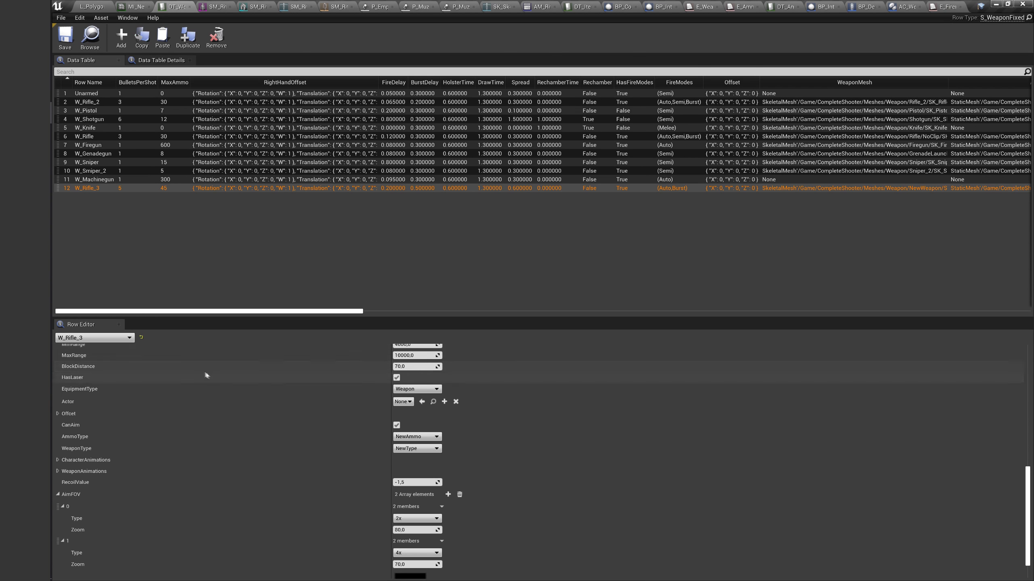
# Add a third FireModes entry to W_Rifle_3 set to NewFireMode, after Auto and Burst.
pyautogui.scroll(5, 206, 387)
pyautogui.scroll(4, 236, 400)
pyautogui.scroll(4, 238, 402)
pyautogui.scroll(4, 247, 405)
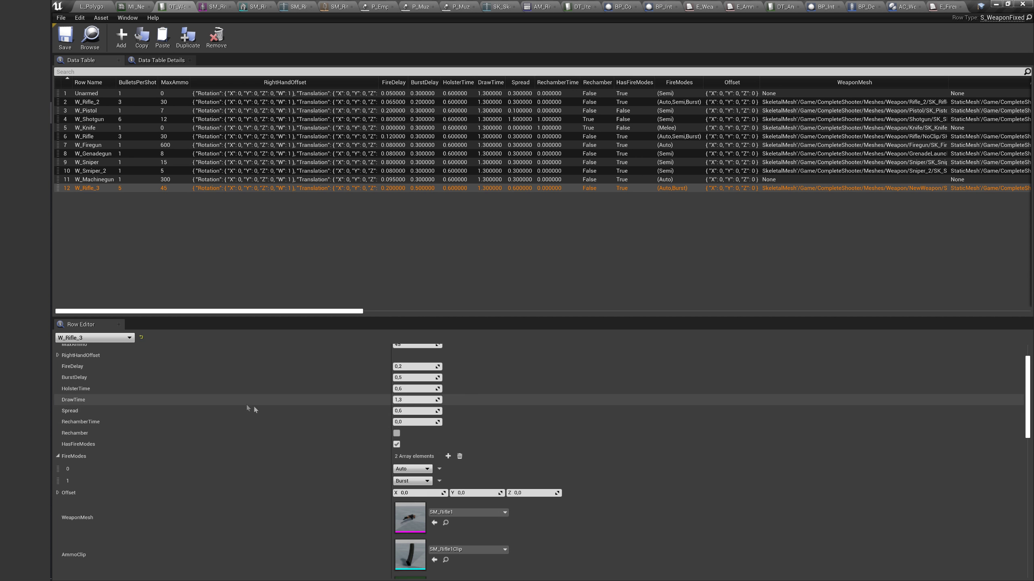
pyautogui.click(448, 456)
pyautogui.click(417, 492)
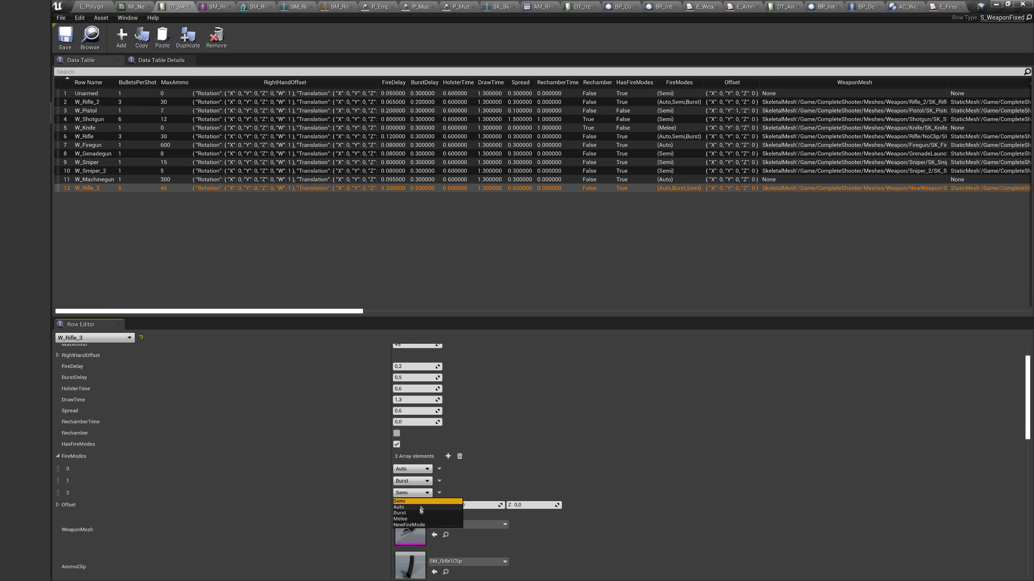
pyautogui.click(409, 525)
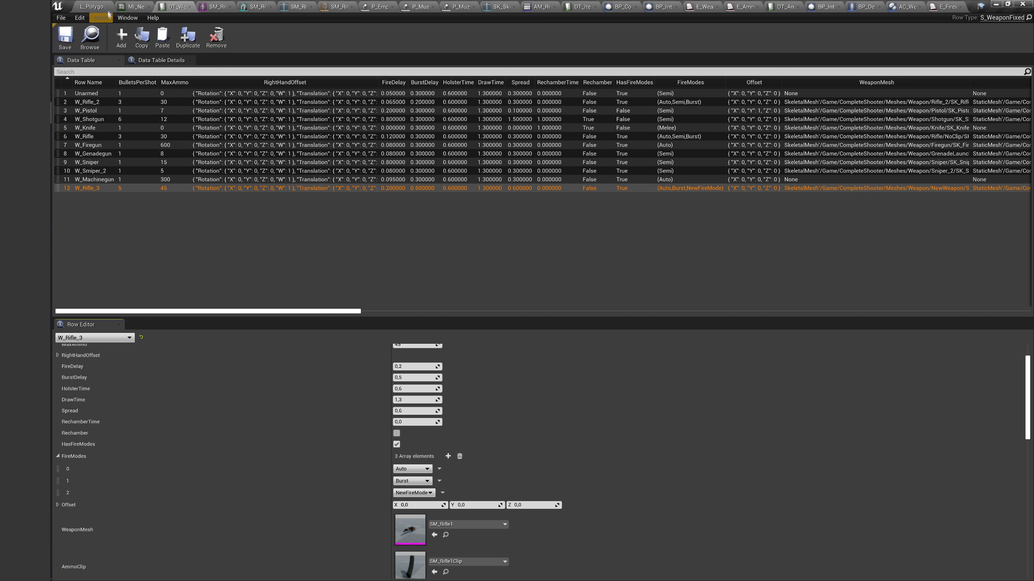
# Place the Rifle3 interact weapon on the table in the level.
pyautogui.click(96, 6)
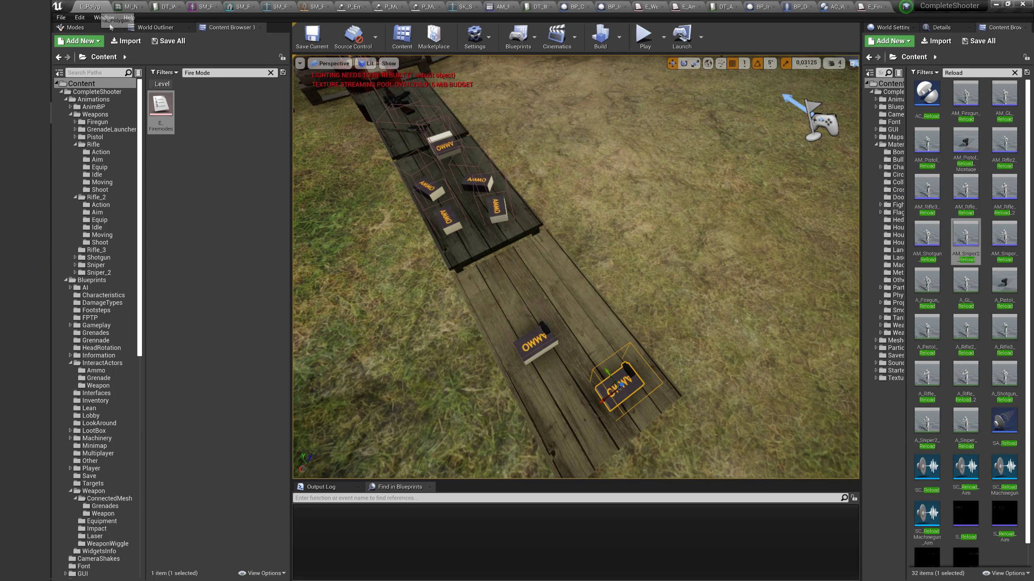
pyautogui.moveTo(407, 232)
pyautogui.mouseDown(button='right')
pyautogui.moveTo(411, 192)
pyautogui.moveTo(407, 237)
pyautogui.mouseUp(button='right')
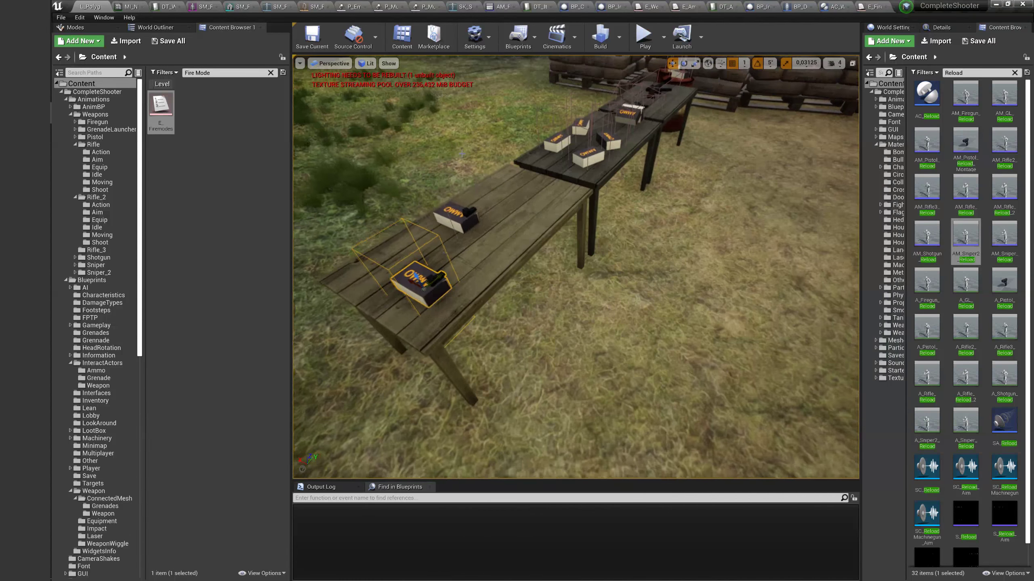
pyautogui.write('Rifle3')
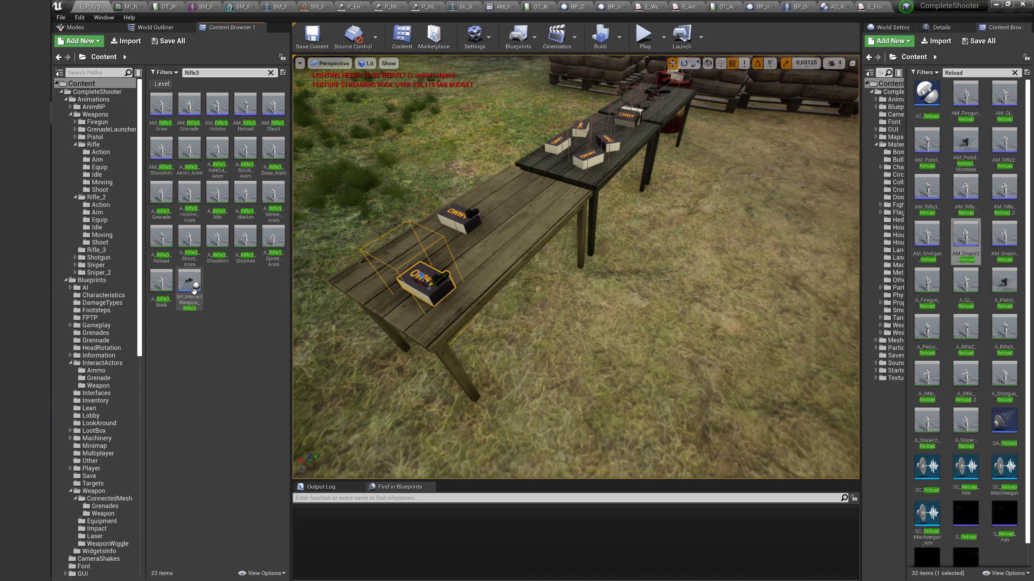
pyautogui.moveTo(195, 291)
pyautogui.mouseDown()
pyautogui.moveTo(540, 213)
pyautogui.moveTo(529, 183)
pyautogui.mouseUp()
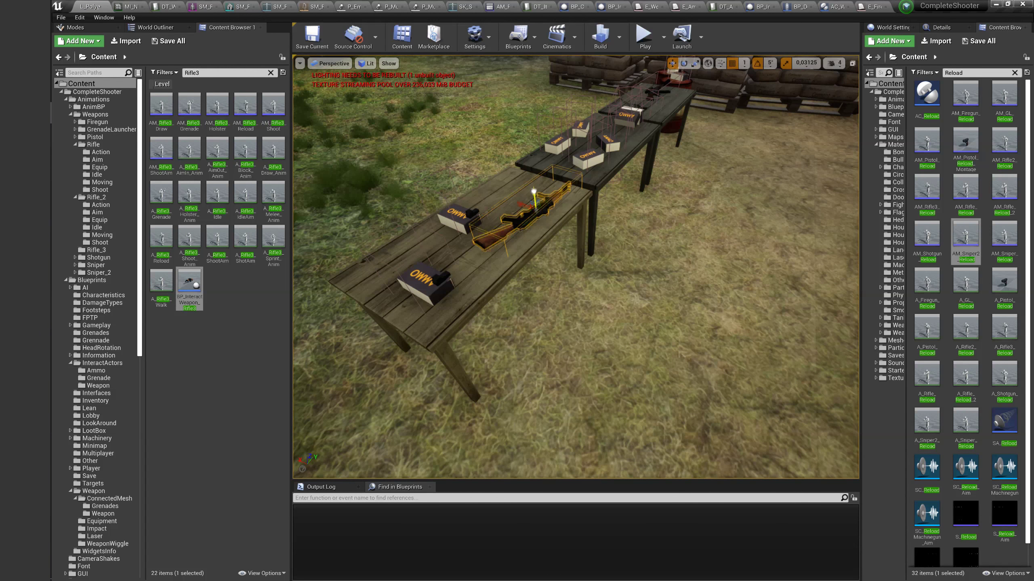
# Slide the ammo box left beside the rifle and open the E_WeaponType enumeration.
pyautogui.moveTo(535, 192); pyautogui.dragTo(544, 231, button='right')
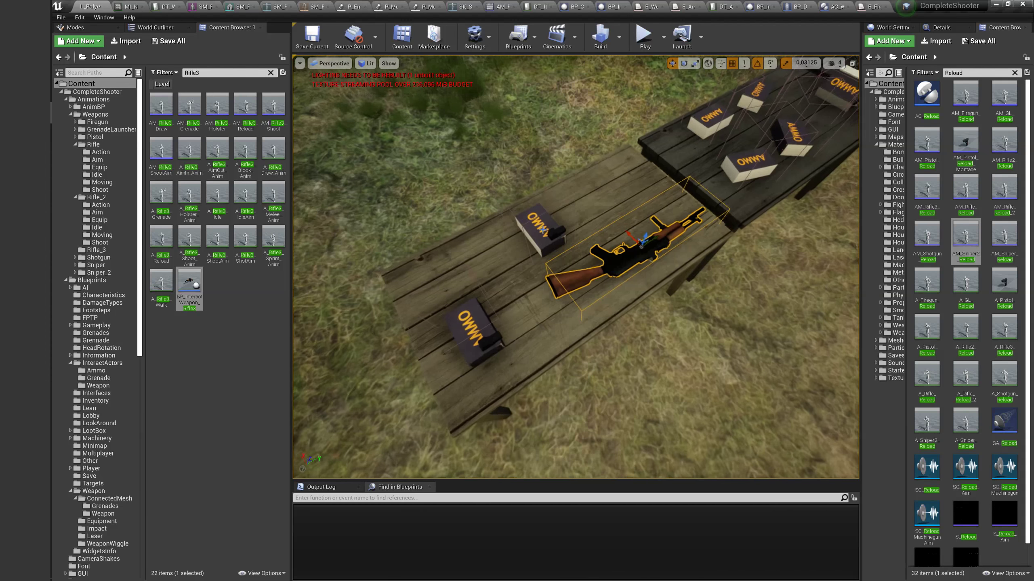
pyautogui.click(544, 230)
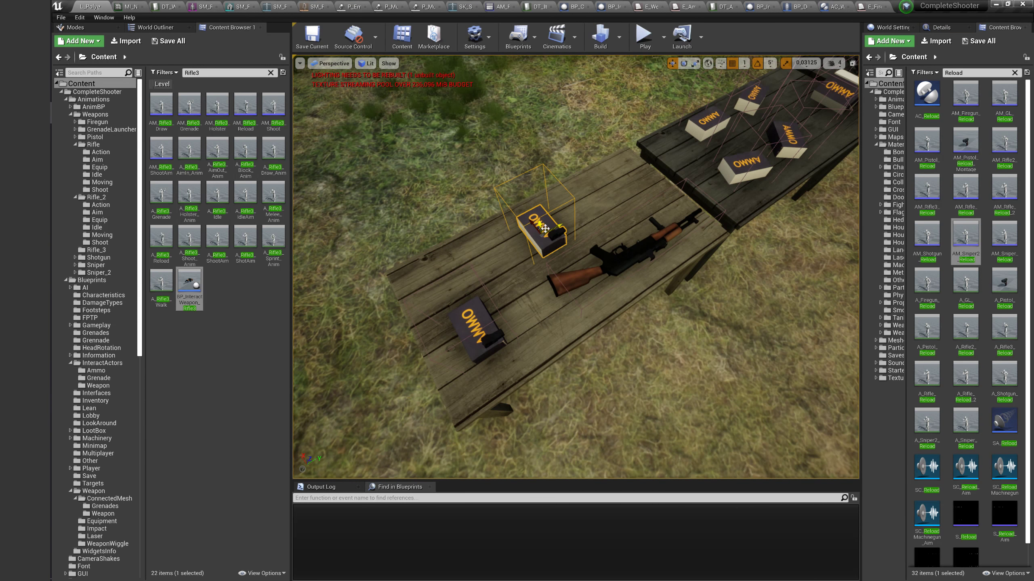
pyautogui.moveTo(558, 212); pyautogui.dragTo(545, 228, button='right')
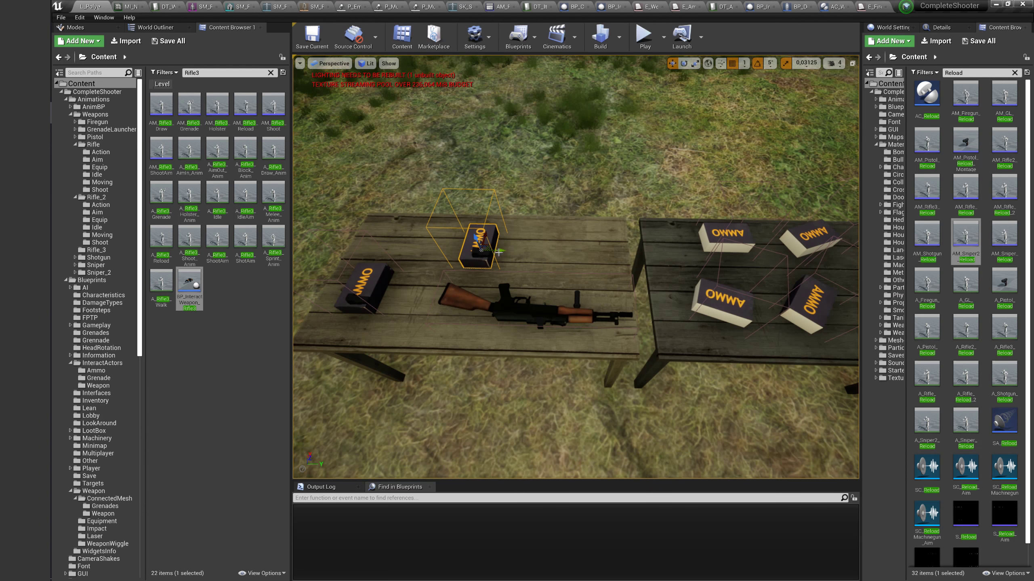
pyautogui.moveTo(506, 245); pyautogui.dragTo(449, 258)
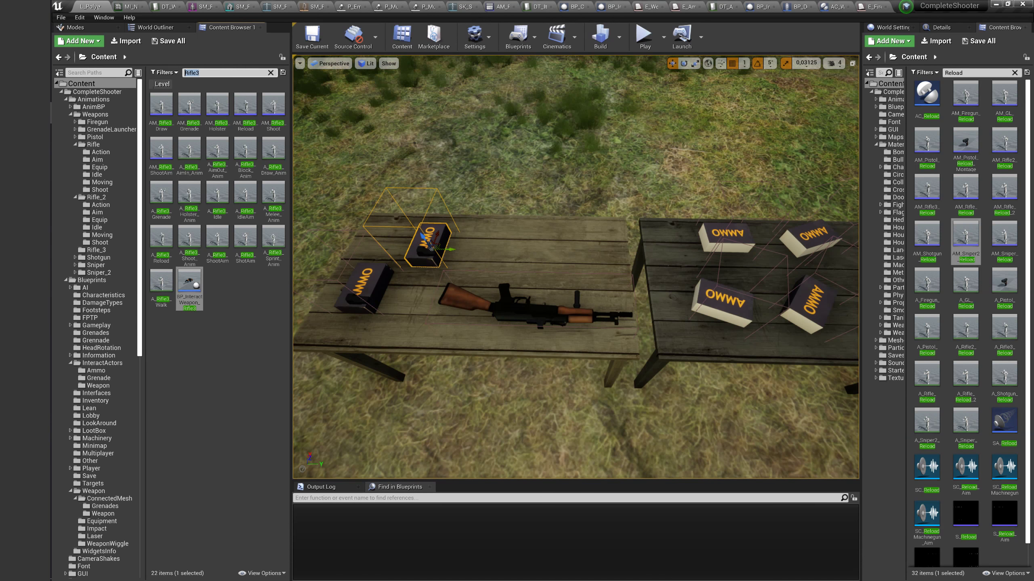
pyautogui.write('ntype')
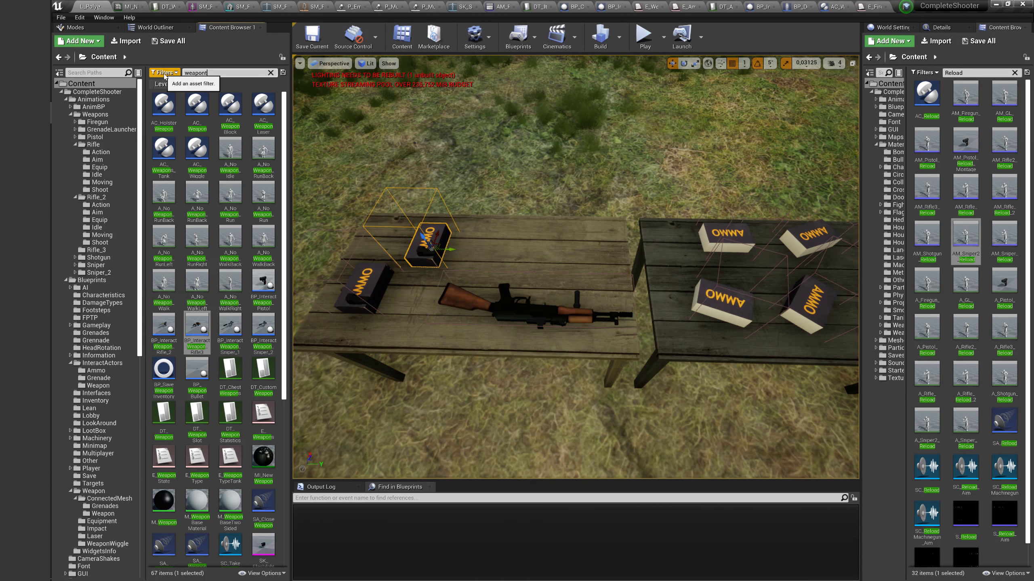
pyautogui.doubleClick(164, 121)
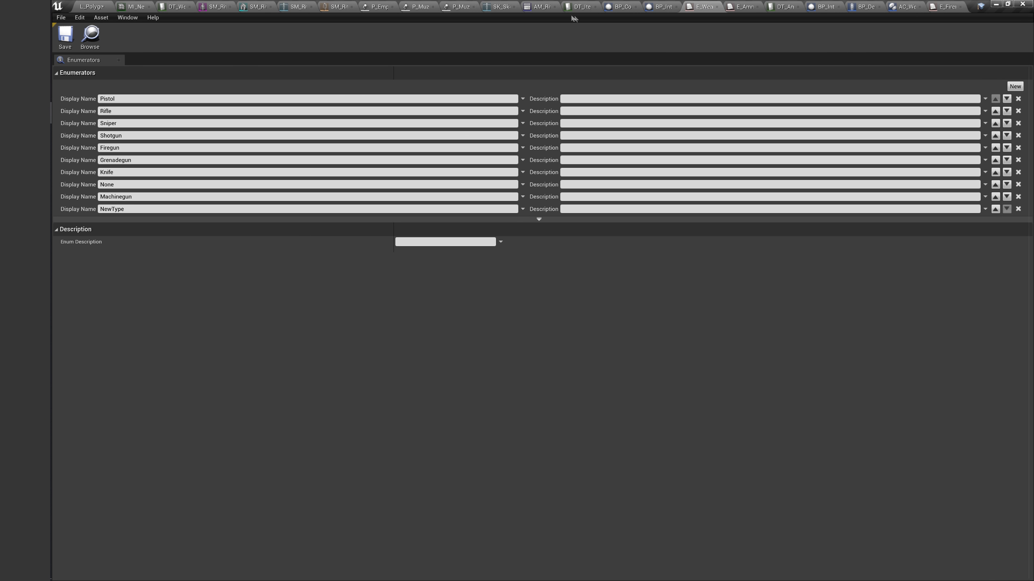
# Review W_Rifle_3's row in DT_Weapon, showing WeaponType NewType and AmmoType NewAmmo.
pyautogui.click(176, 12)
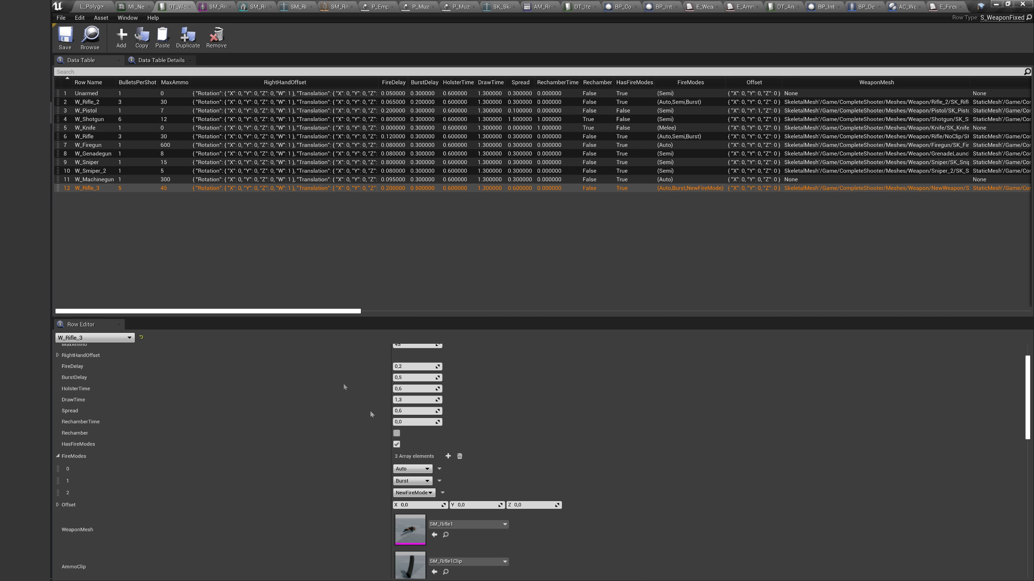
pyautogui.scroll(-3, 370, 415)
pyautogui.scroll(-3, 409, 436)
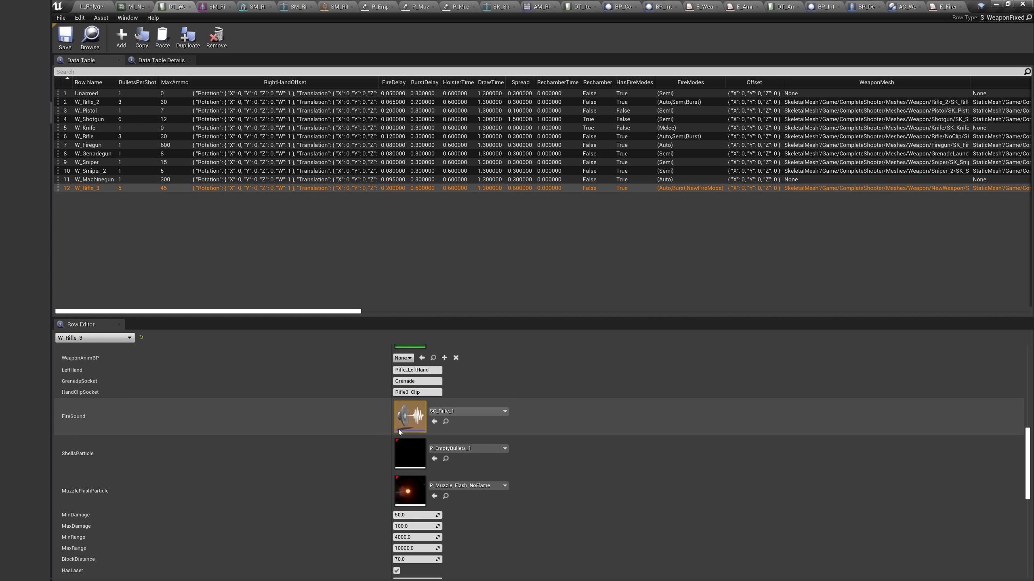
pyautogui.scroll(-3, 411, 434)
pyautogui.scroll(-3, 415, 435)
pyautogui.scroll(-2, 424, 438)
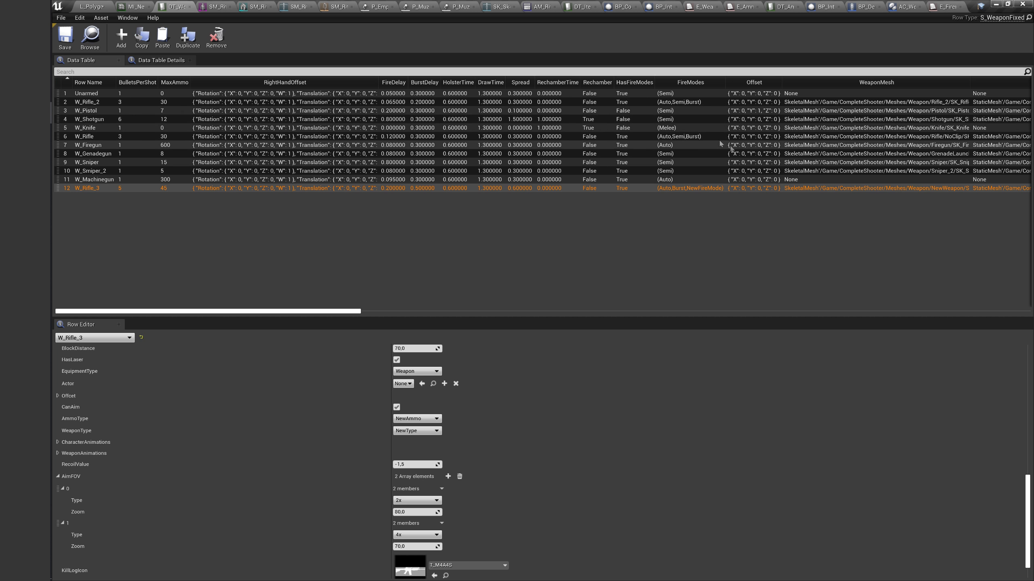
# Add a Num / key event in BP_DemoCharacter's event graph.
pyautogui.click(863, 6)
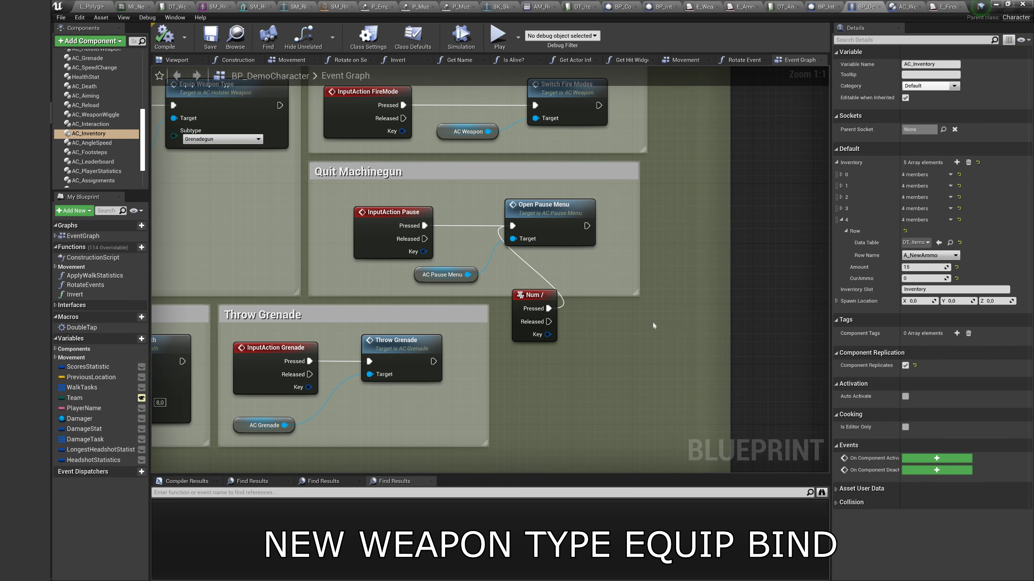
pyautogui.scroll(2, 626, 173)
pyautogui.scroll(3, 503, 254)
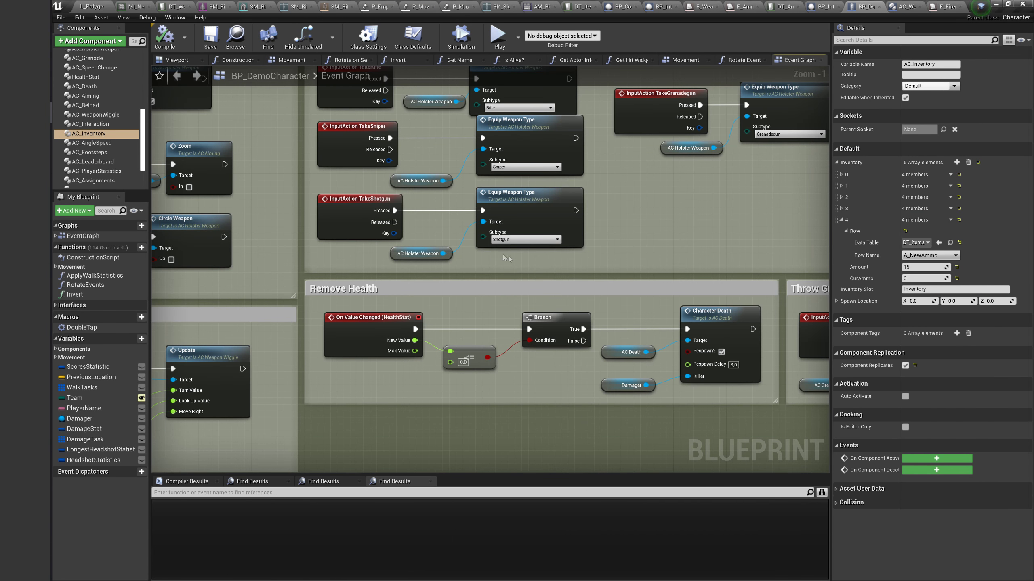
pyautogui.moveTo(578, 238); pyautogui.dragTo(488, 251, button='right')
pyautogui.rightClick(543, 232)
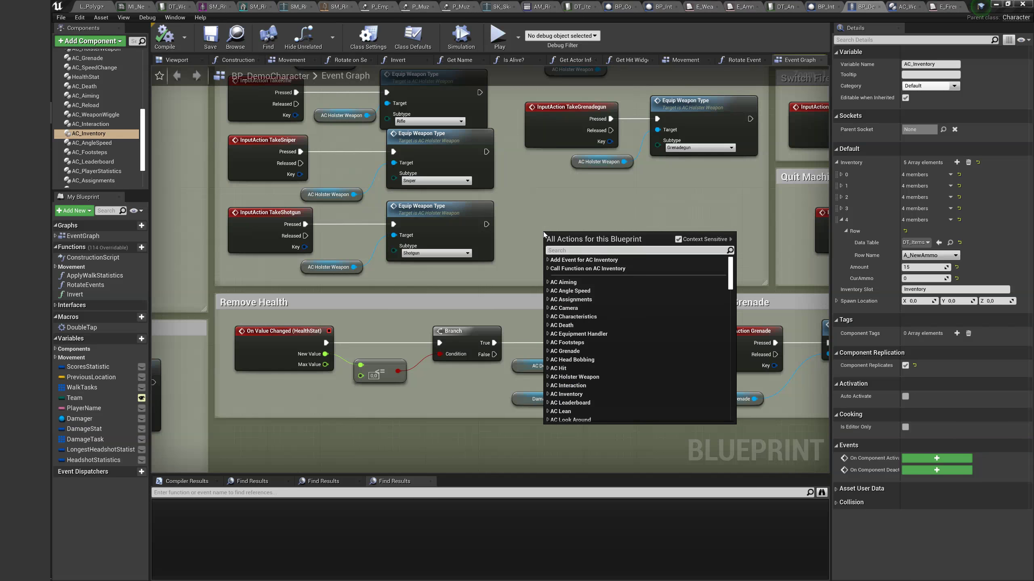
pyautogui.write('num /')
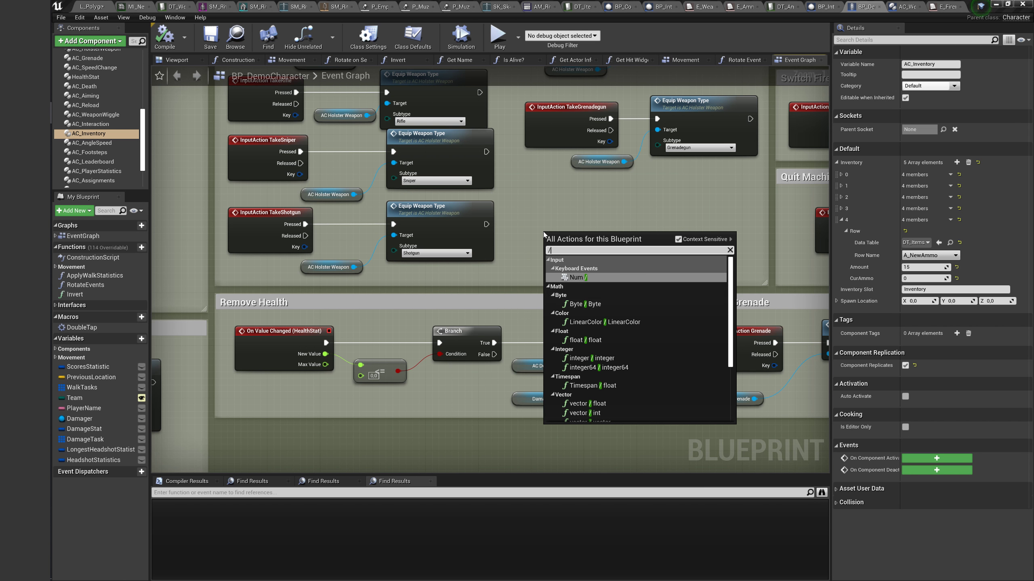
pyautogui.press('Return')
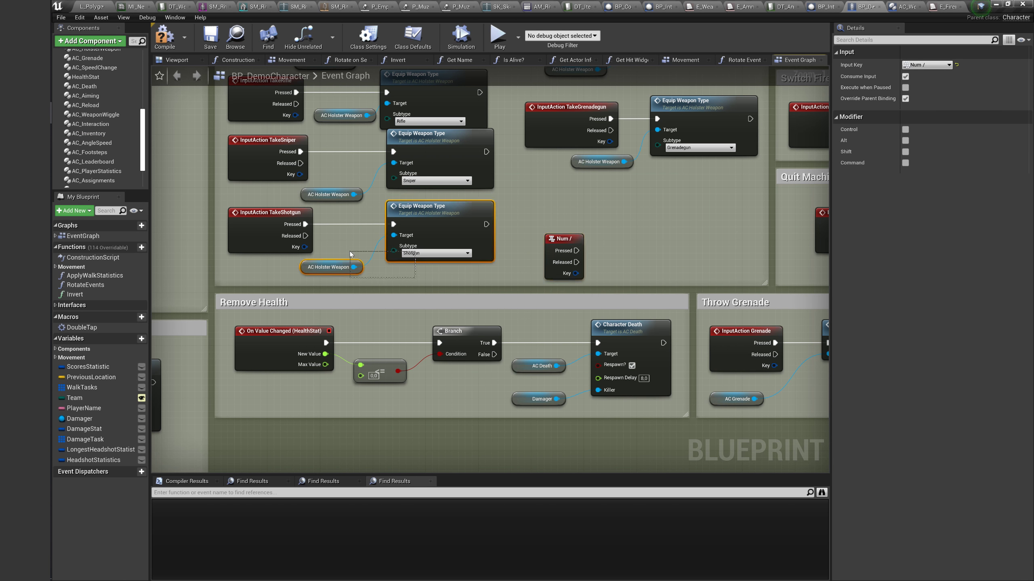
# Wire Num / Pressed into a copied Equip Weapon Type node set to NewType.
pyautogui.moveTo(351, 254); pyautogui.dragTo(349, 256)
pyautogui.moveTo(439, 206)
pyautogui.mouseDown()
pyautogui.moveTo(558, 230)
pyautogui.moveTo(616, 218)
pyautogui.mouseUp()
pyautogui.scroll(1, 561, 240)
pyautogui.click(488, 218)
pyautogui.click(660, 252)
pyautogui.click(651, 314)
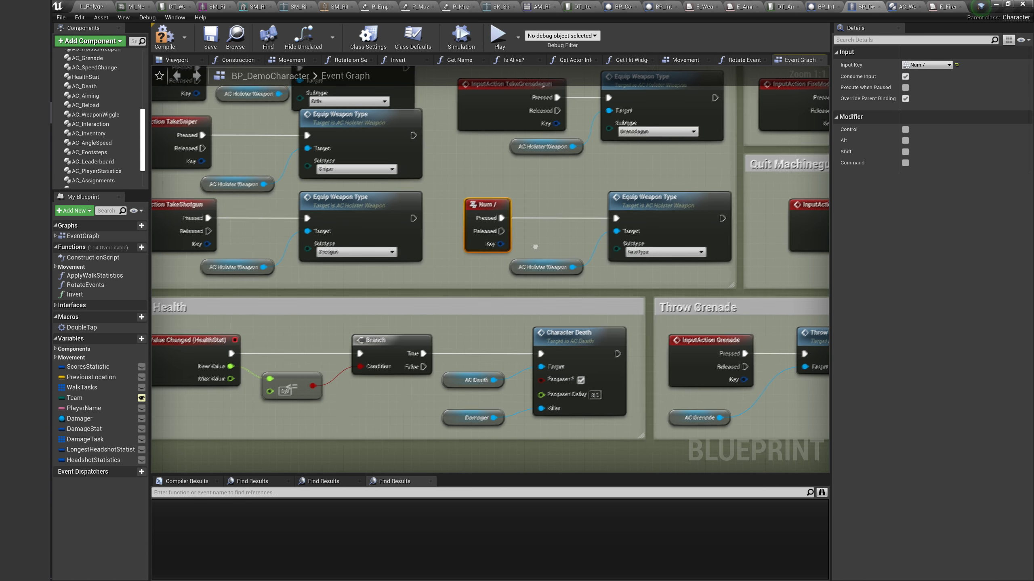
pyautogui.scroll(-3, 534, 246)
pyautogui.scroll(-1, 535, 247)
# Save all changes to the character blueprint.
pyautogui.hotkey('ctrl', 's')
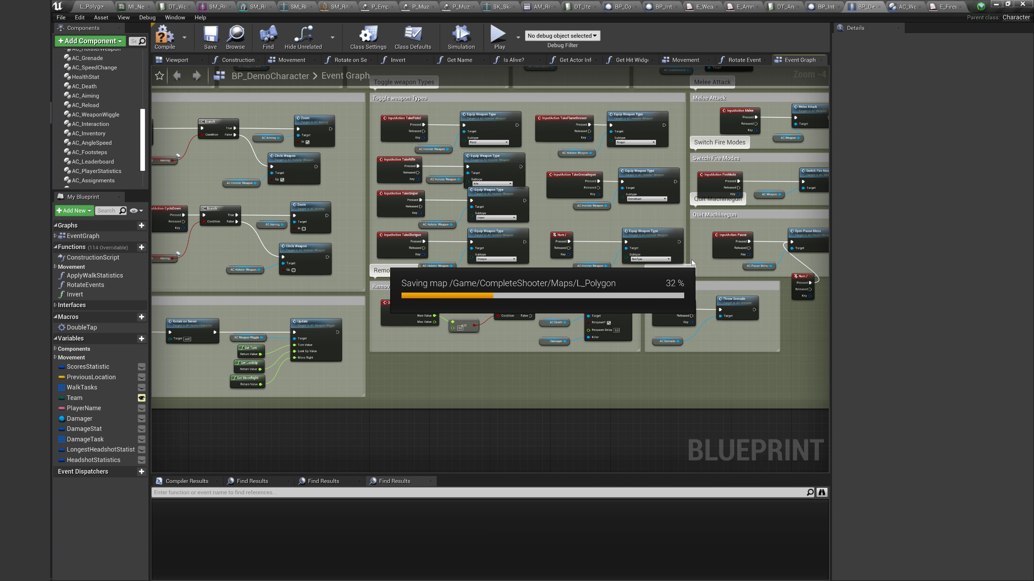
pyautogui.scroll(-3, 329, 194)
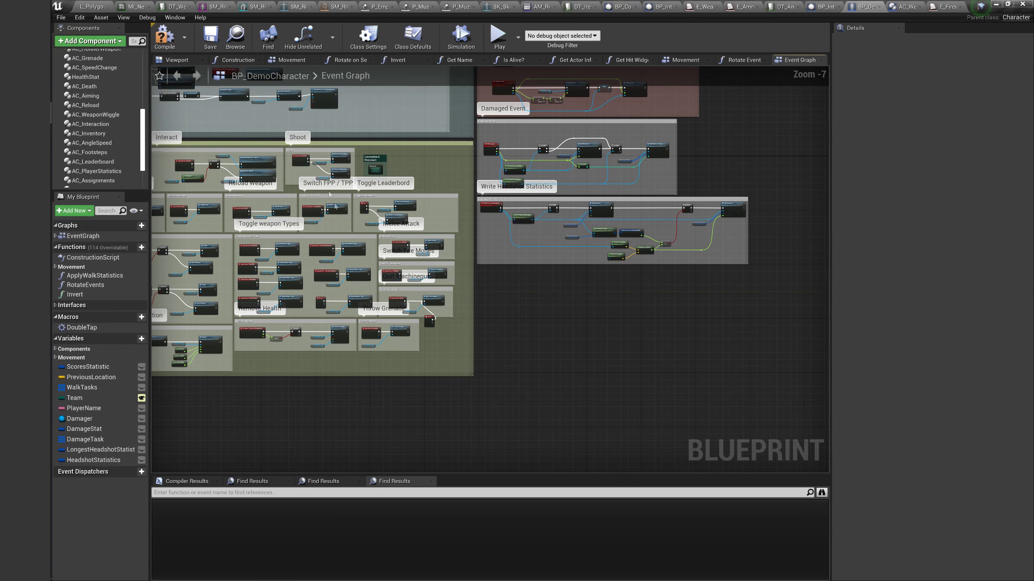
pyautogui.click(97, 6)
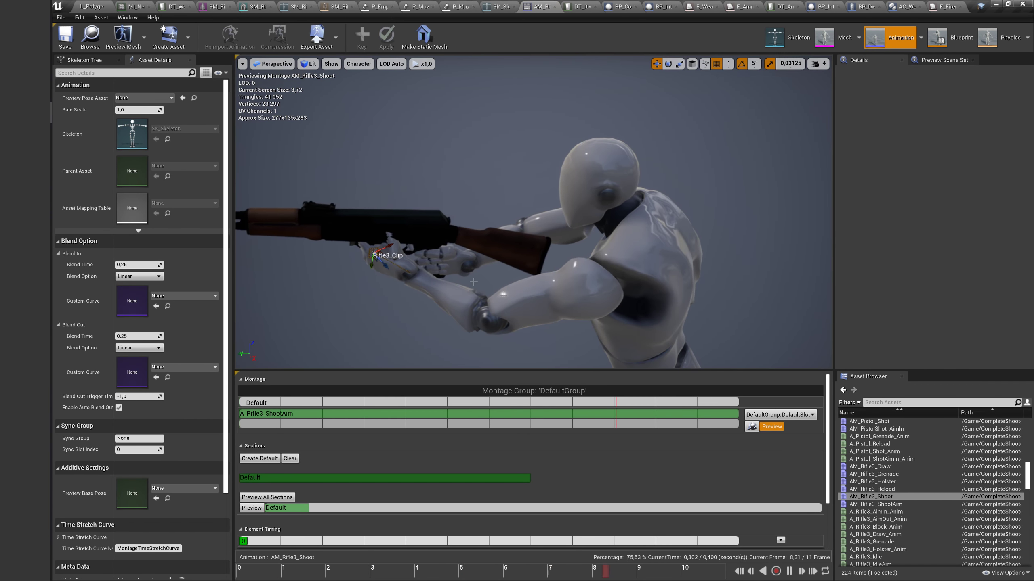
# Swap A_Rifle3_ShootAim for A_Rifle3_Shoot_Anim in AM_Rifle3_Shoot's default slot.
pyautogui.press('space')
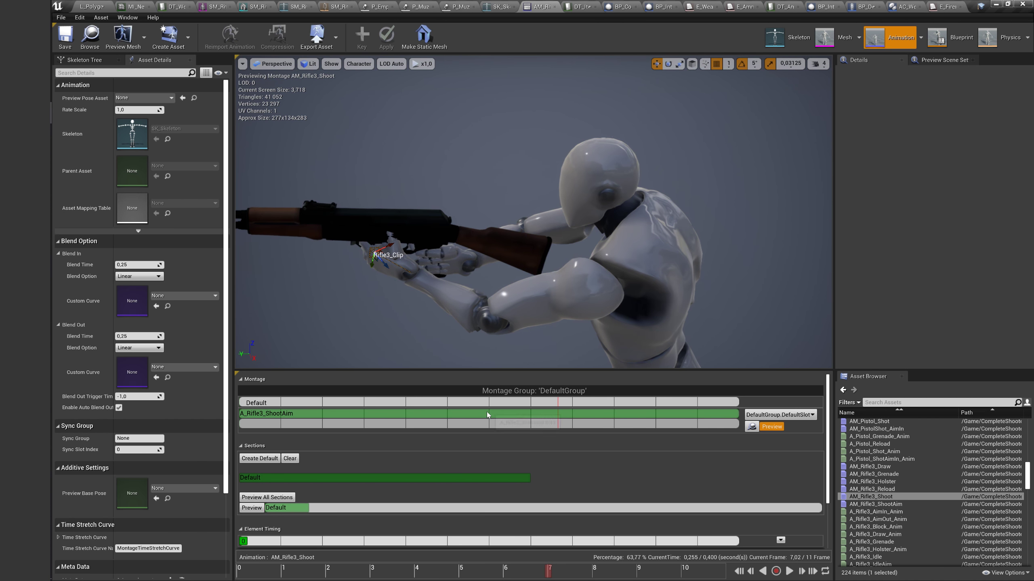
pyautogui.moveTo(488, 414); pyautogui.dragTo(634, 424)
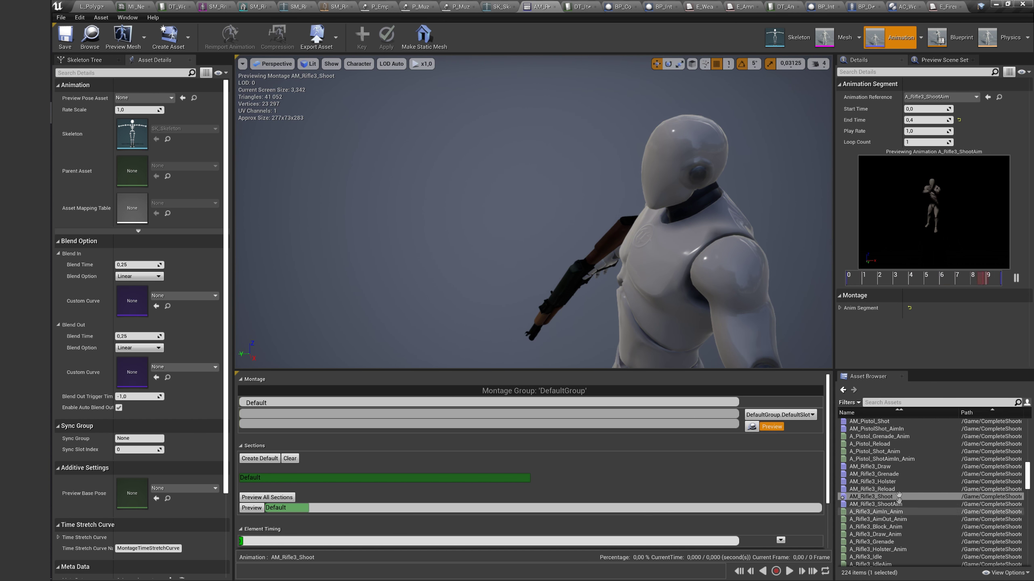
pyautogui.scroll(-3, 901, 498)
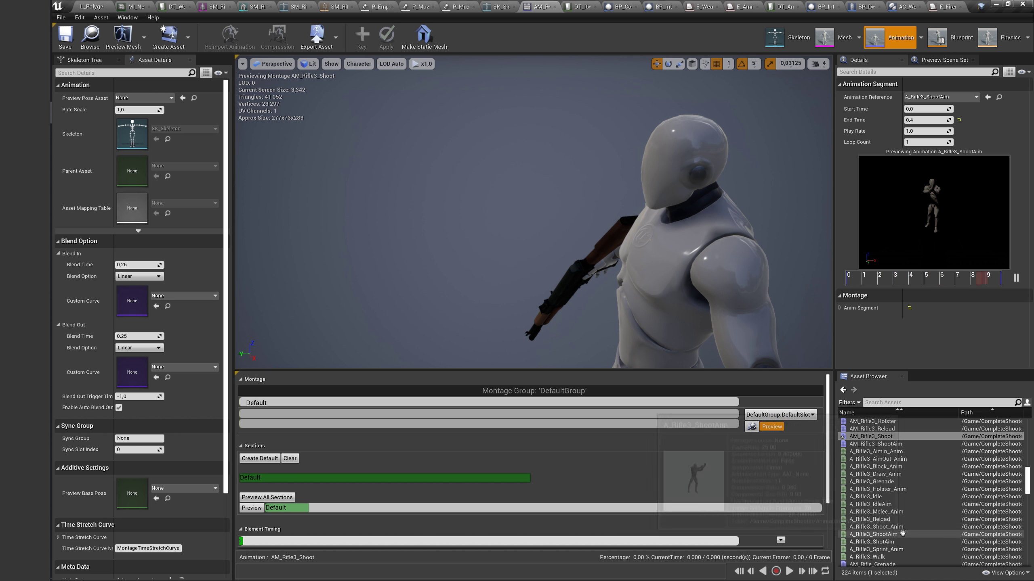
pyautogui.moveTo(896, 503)
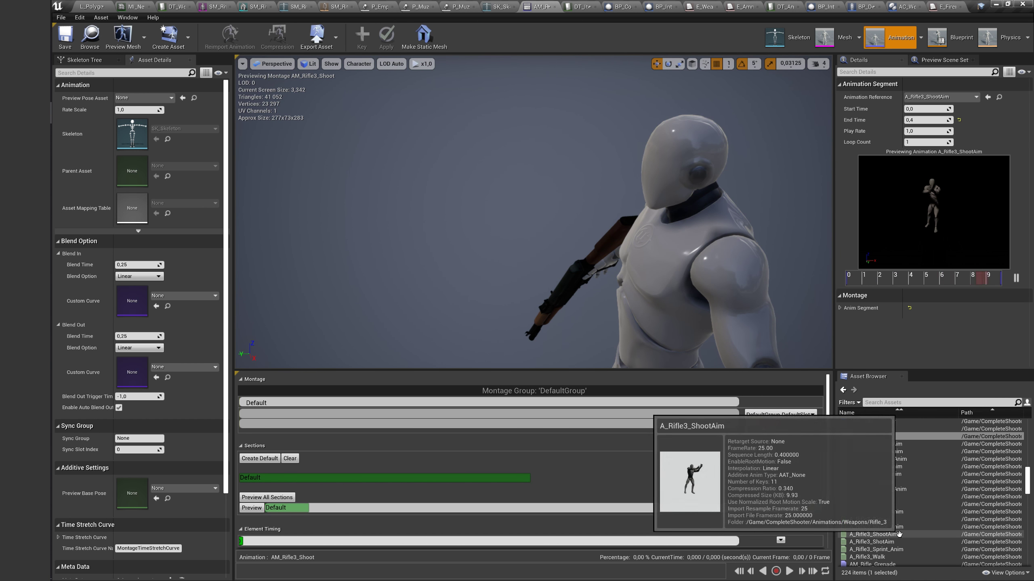
pyautogui.moveTo(879, 527)
pyautogui.mouseDown()
pyautogui.moveTo(714, 455)
pyautogui.moveTo(593, 424)
pyautogui.mouseUp()
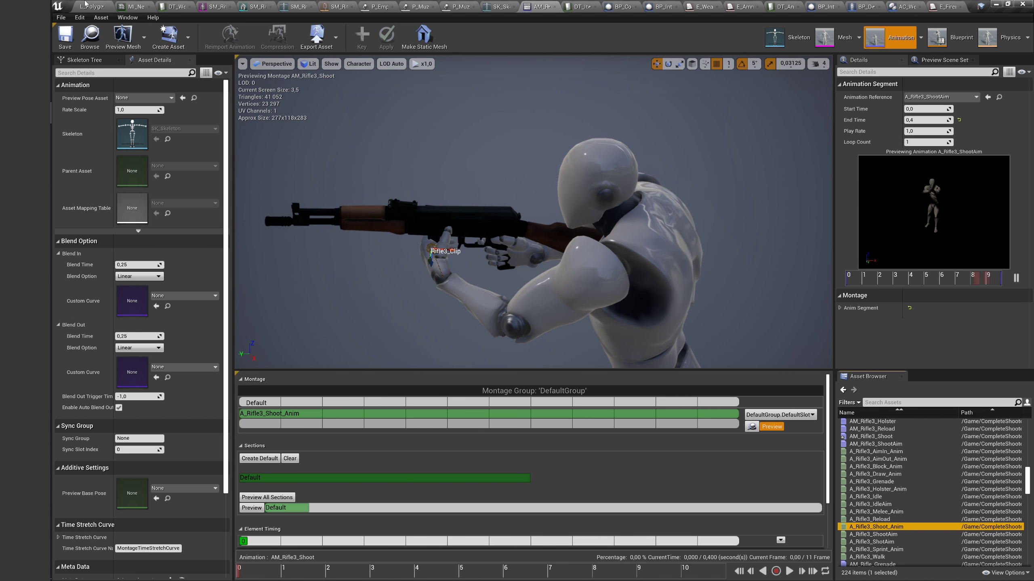
pyautogui.click(85, 3)
pyautogui.click(539, 6)
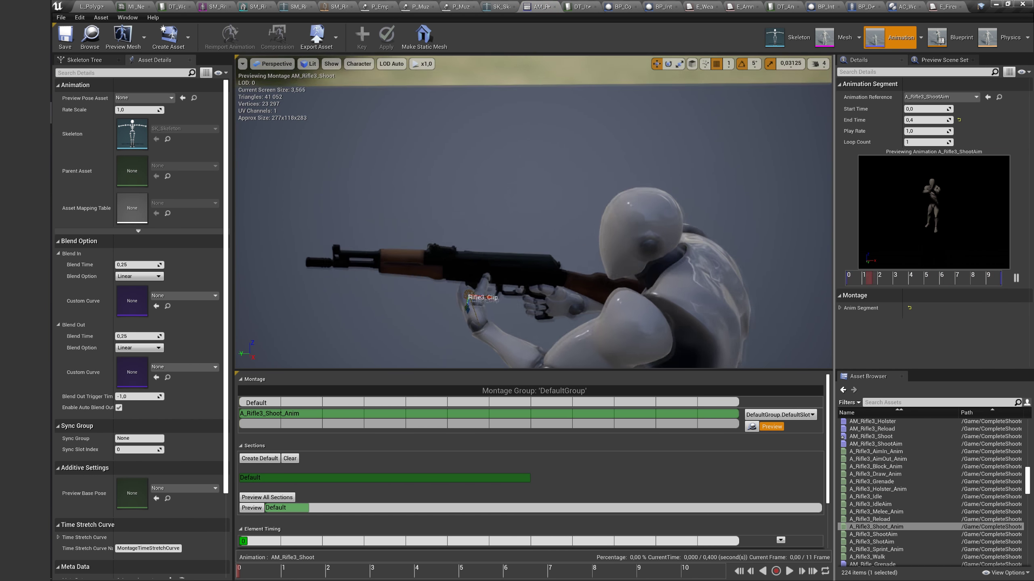
pyautogui.moveTo(533, 212)
pyautogui.mouseDown(button='right')
pyautogui.moveTo(570, 204)
pyautogui.moveTo(731, 249)
pyautogui.mouseUp(button='right')
# Select the Rifle3 socket, rotate it 5 degrees and shift the rifle's position.
pyautogui.click(77, 59)
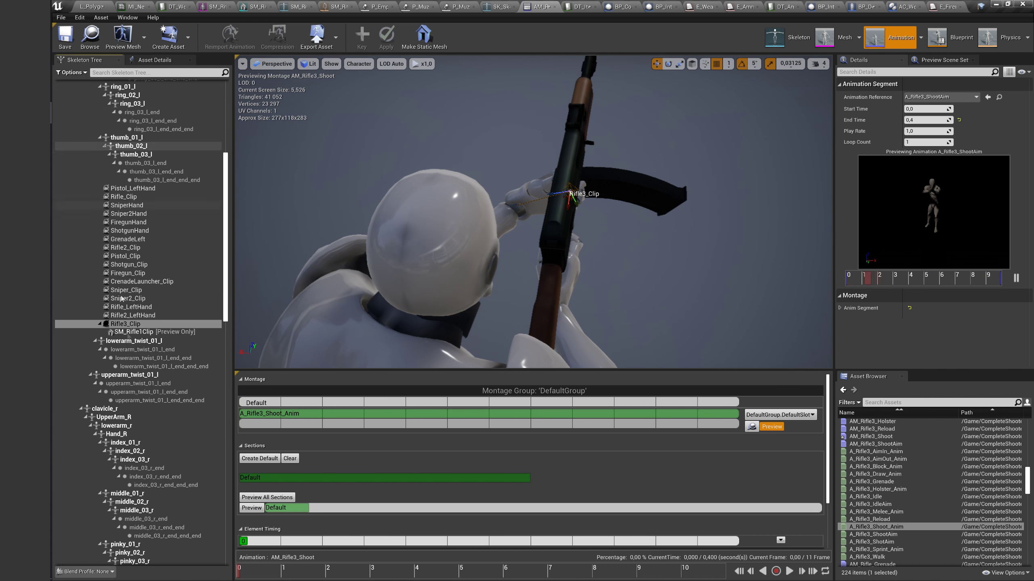
pyautogui.scroll(-5, 147, 383)
pyautogui.scroll(-5, 148, 382)
pyautogui.scroll(-5, 147, 383)
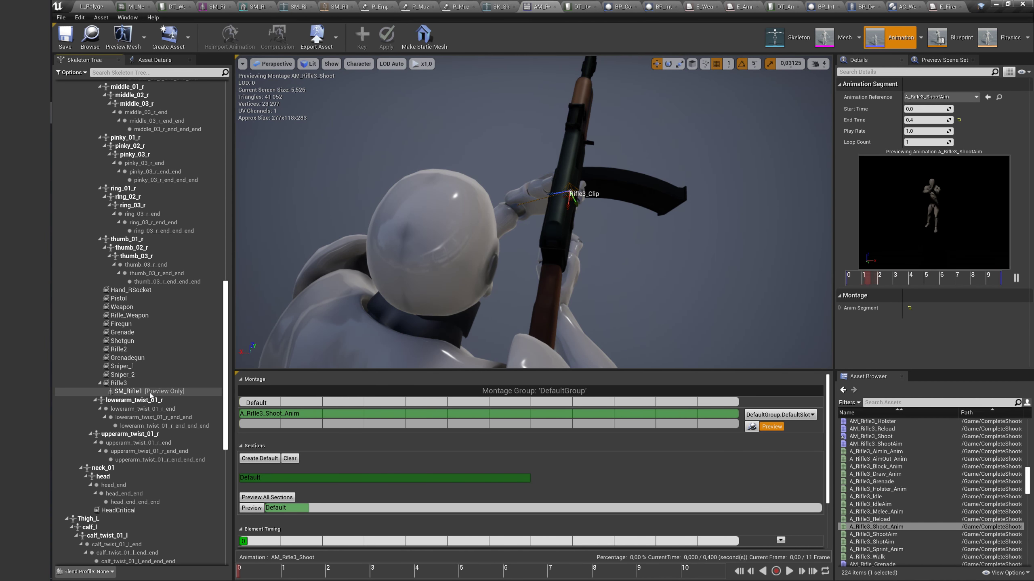
pyautogui.click(119, 383)
pyautogui.moveTo(532, 195); pyautogui.dragTo(532, 181, button='right')
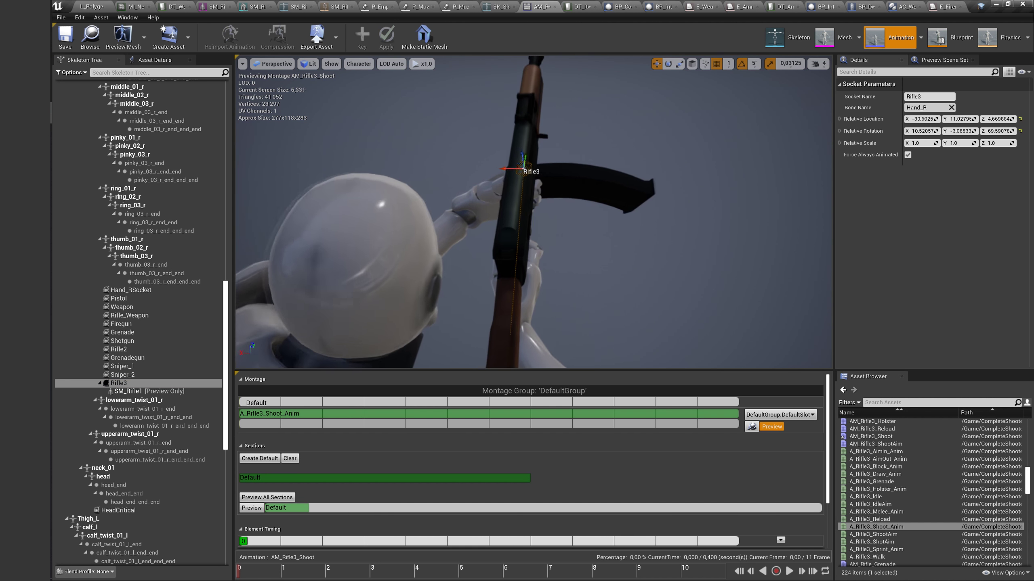
pyautogui.moveTo(495, 168); pyautogui.dragTo(495, 165)
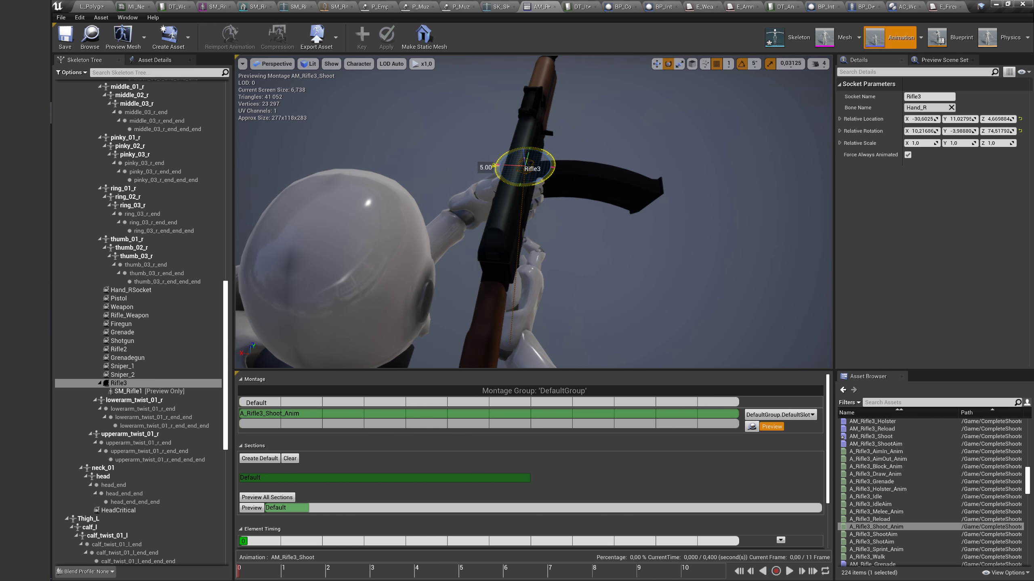
pyautogui.moveTo(523, 173)
pyautogui.mouseDown(button='right')
pyautogui.moveTo(433, 198)
pyautogui.moveTo(423, 224)
pyautogui.mouseUp(button='right')
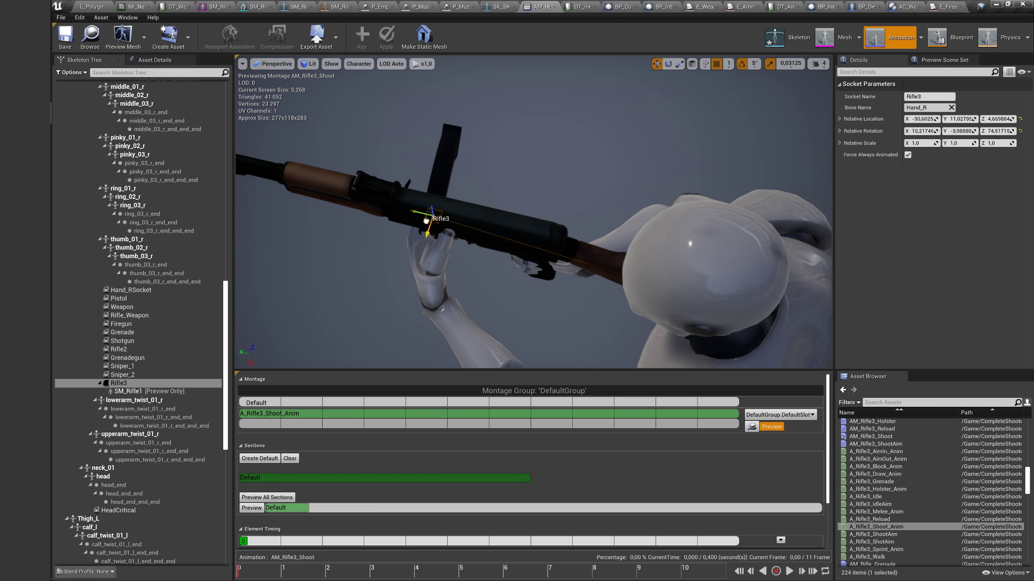
pyautogui.moveTo(425, 221); pyautogui.dragTo(418, 204)
pyautogui.moveTo(419, 199); pyautogui.dragTo(414, 201)
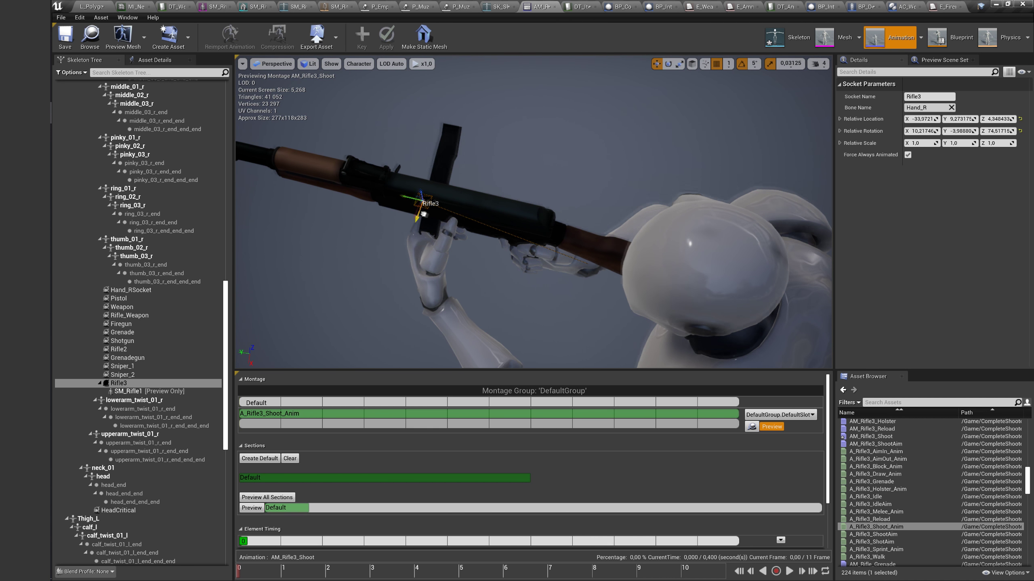
# Fine-tune the Rifle3 socket into the hand grip, ending near rotation 10.25, 5.85, 76.29.
pyautogui.moveTo(424, 213); pyautogui.dragTo(423, 213, button='right')
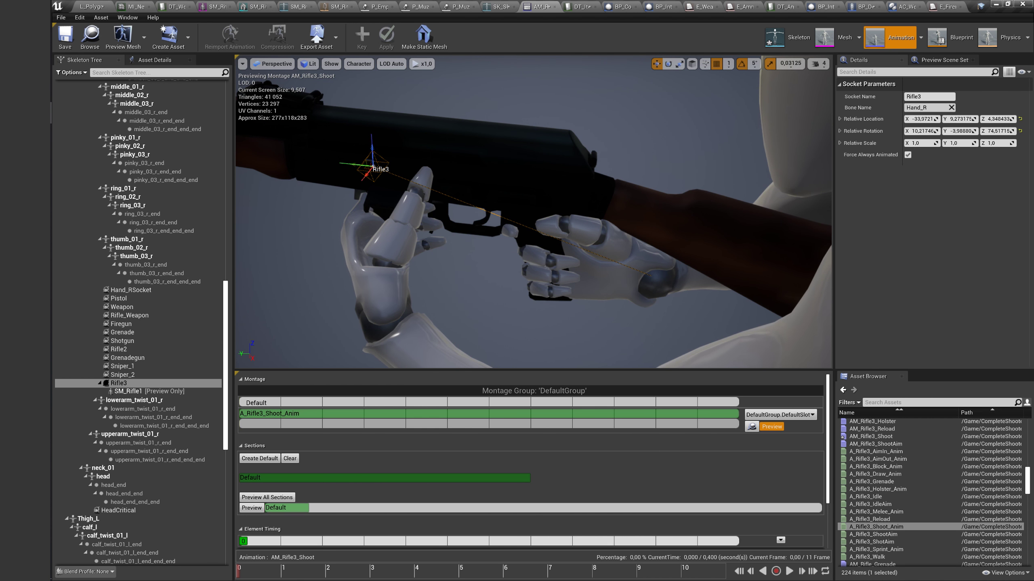
pyautogui.moveTo(362, 166); pyautogui.dragTo(383, 186)
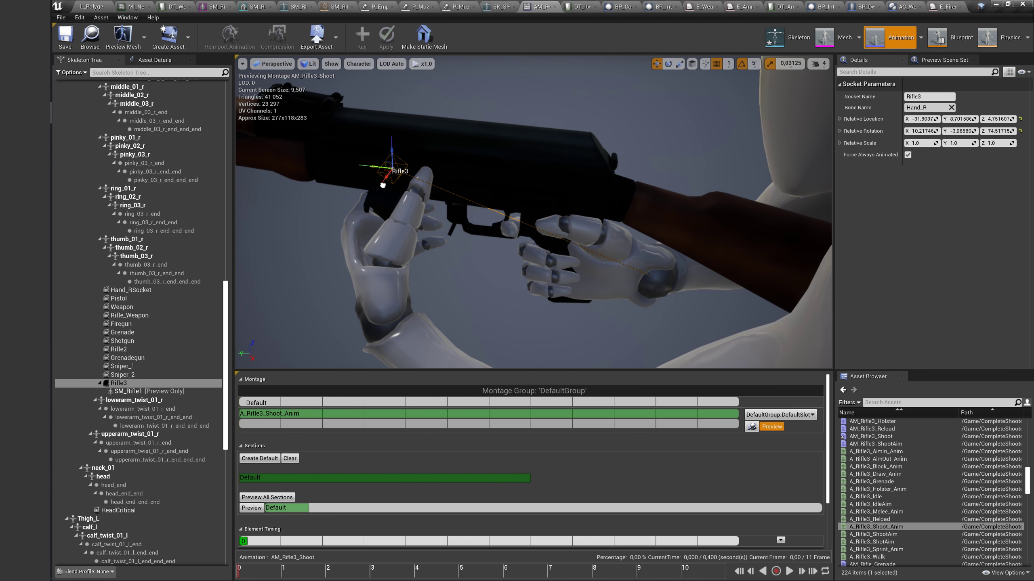
pyautogui.moveTo(380, 186); pyautogui.dragTo(437, 211, button='right')
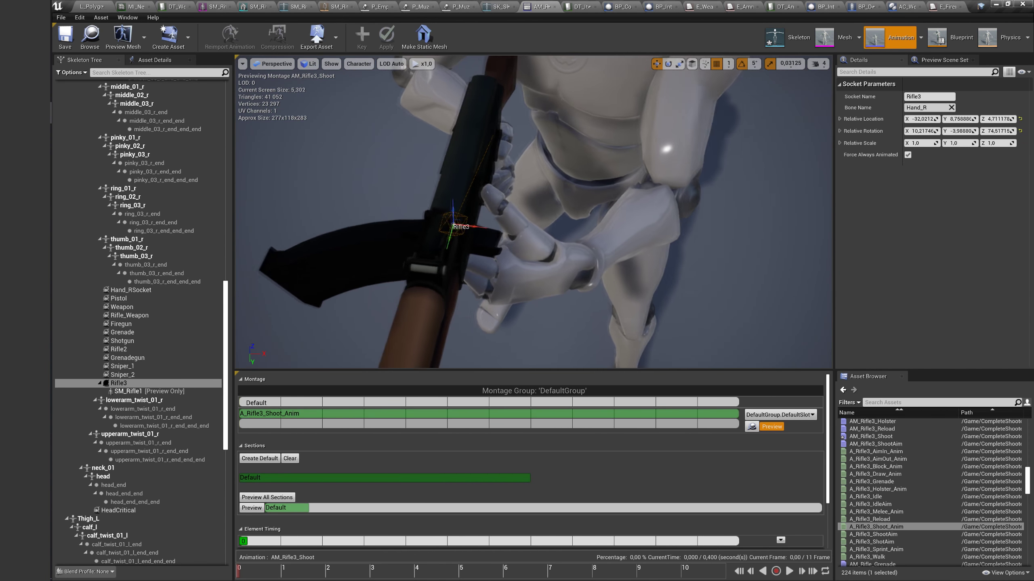
pyautogui.moveTo(468, 227); pyautogui.dragTo(482, 228)
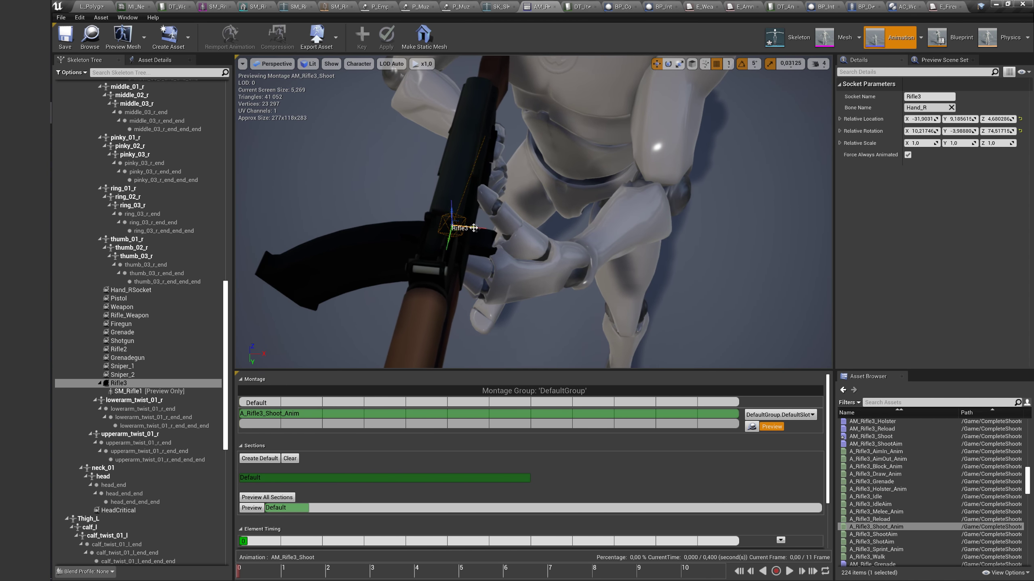
pyautogui.moveTo(482, 229)
pyautogui.mouseDown(button='right')
pyautogui.moveTo(407, 244)
pyautogui.moveTo(417, 223)
pyautogui.mouseUp(button='right')
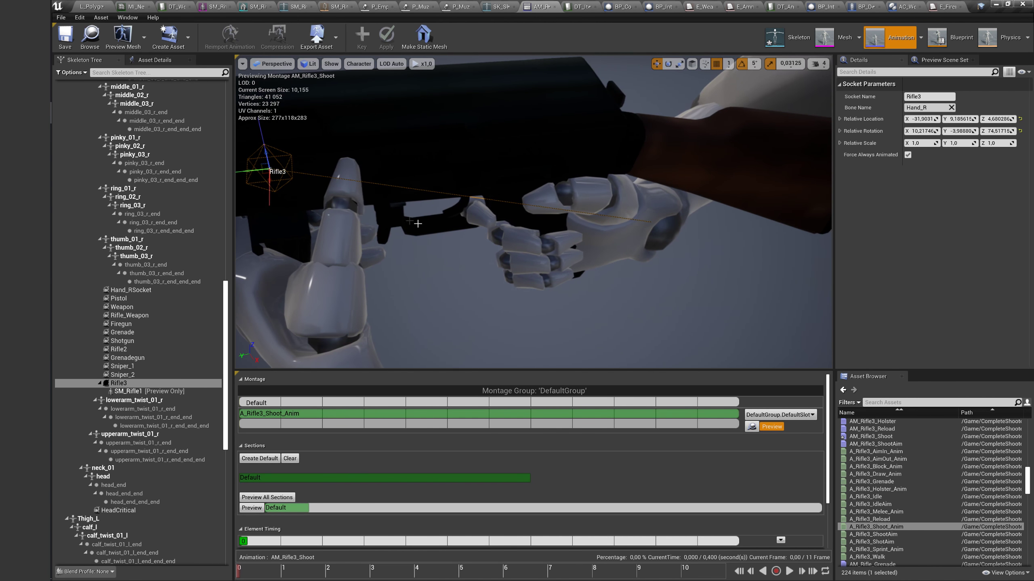
pyautogui.moveTo(252, 171); pyautogui.dragTo(247, 175)
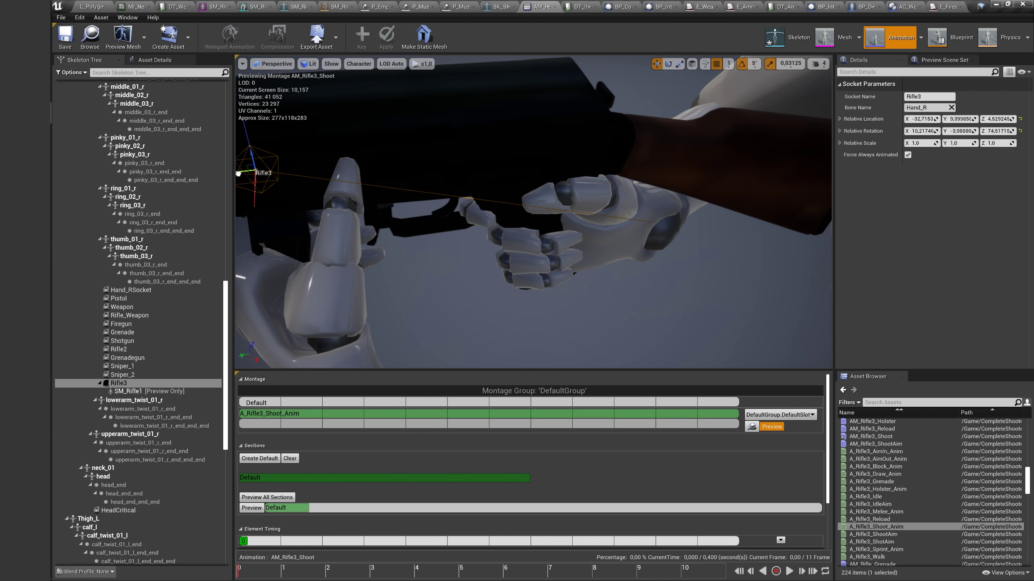
pyautogui.moveTo(529, 212)
pyautogui.mouseDown(button='right')
pyautogui.moveTo(448, 216)
pyautogui.moveTo(529, 204)
pyautogui.mouseUp(button='right')
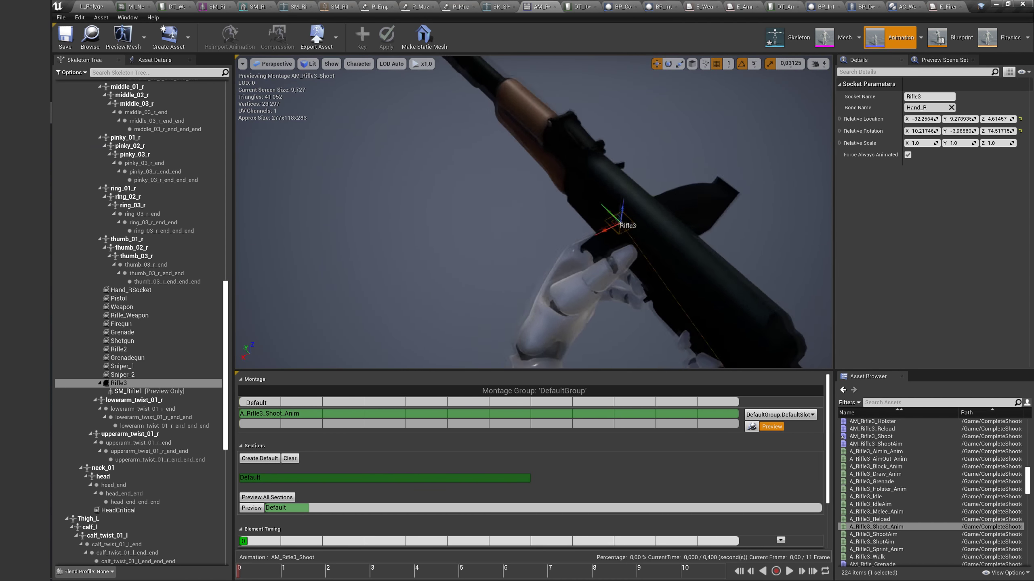
pyautogui.moveTo(244, 203); pyautogui.dragTo(261, 204, button='right')
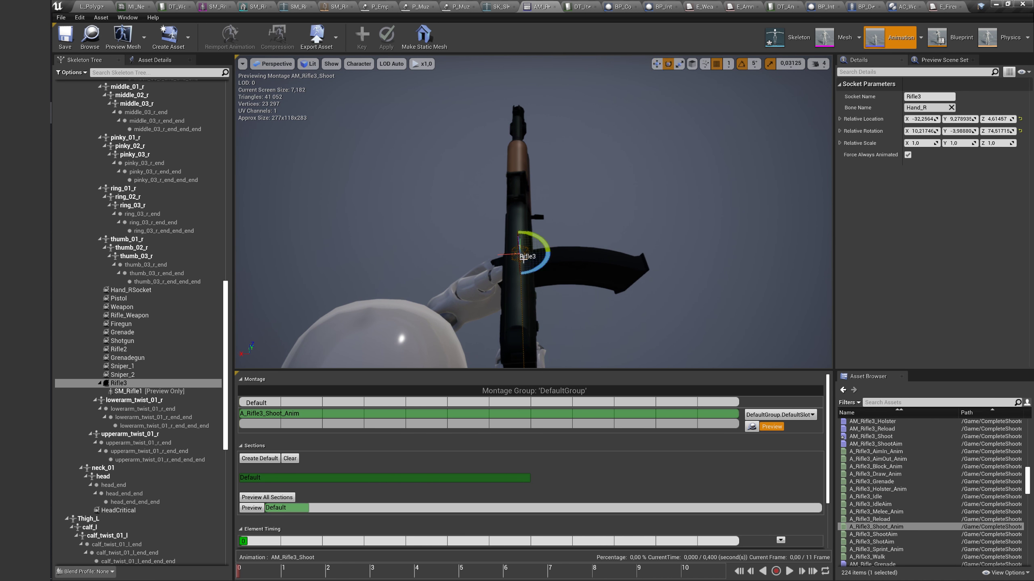
pyautogui.moveTo(527, 235); pyautogui.dragTo(519, 254)
pyautogui.moveTo(518, 254); pyautogui.dragTo(313, 77, button='right')
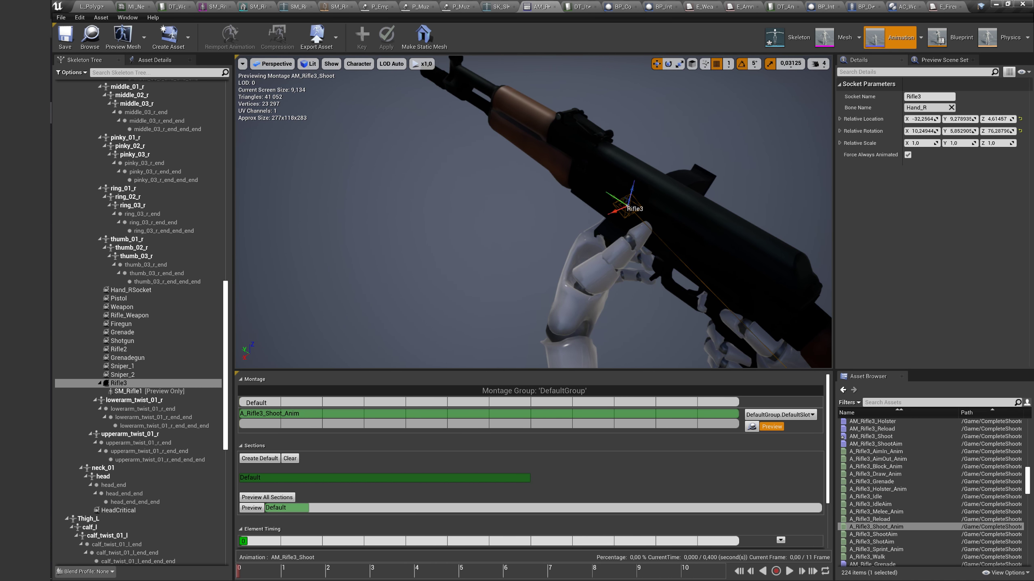
pyautogui.click(91, 6)
# Open T_Basic_AR_Base_Color and review its compression settings, leaving them at Default.
pyautogui.doubleClick(168, 100)
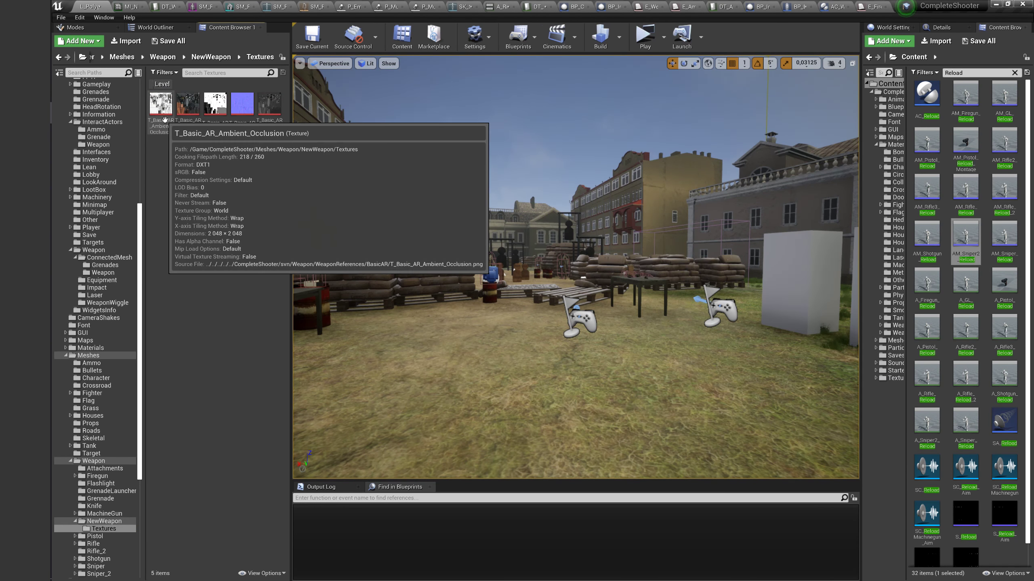
pyautogui.doubleClick(161, 102)
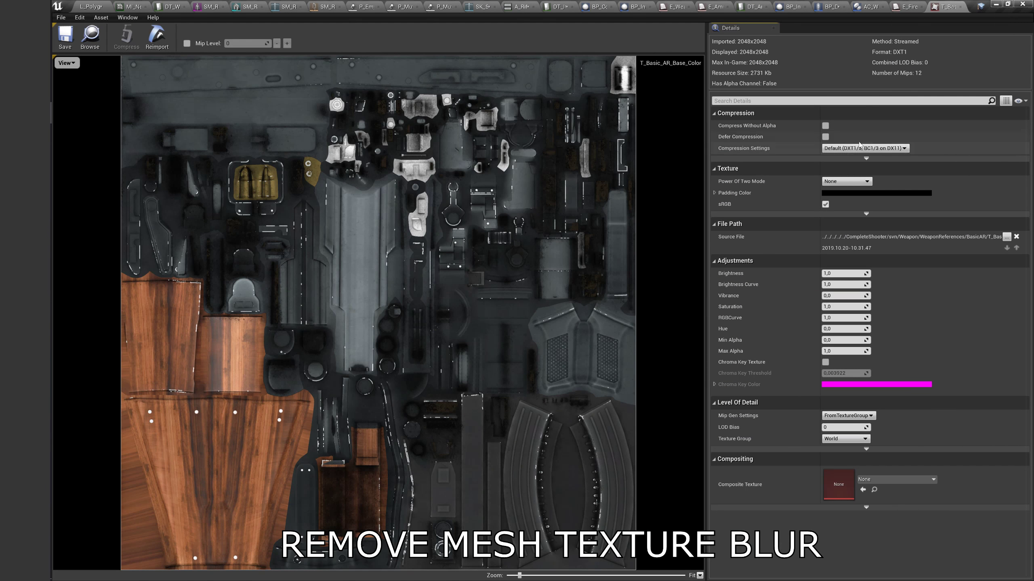
pyautogui.click(833, 181)
pyautogui.click(838, 148)
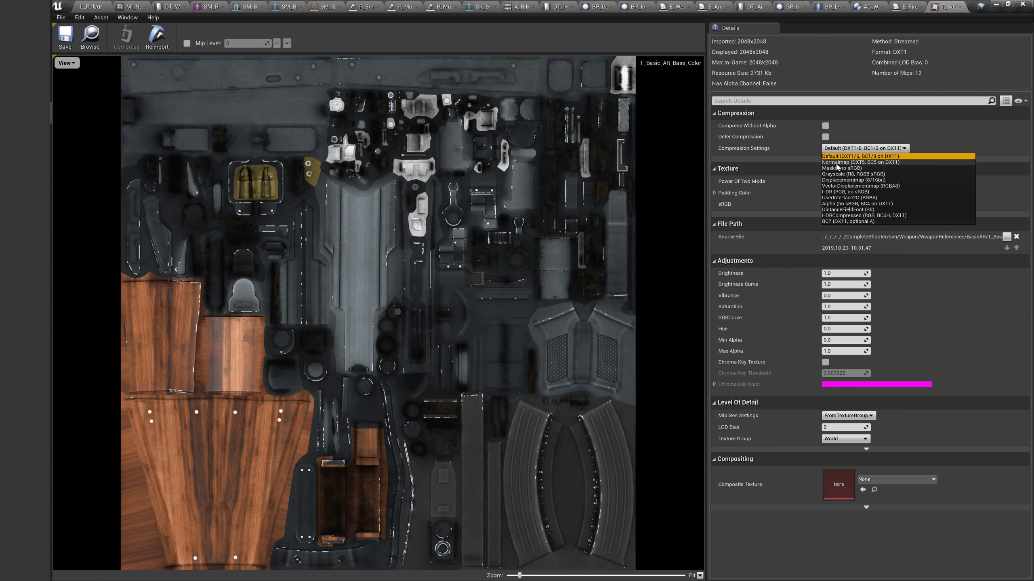
pyautogui.click(854, 148)
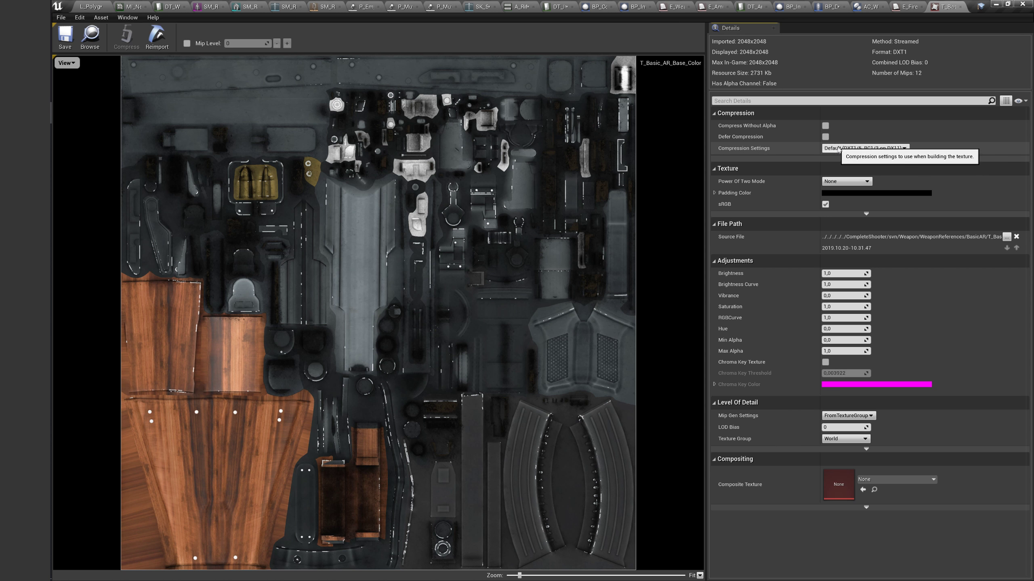
pyautogui.click(844, 181)
pyautogui.click(837, 149)
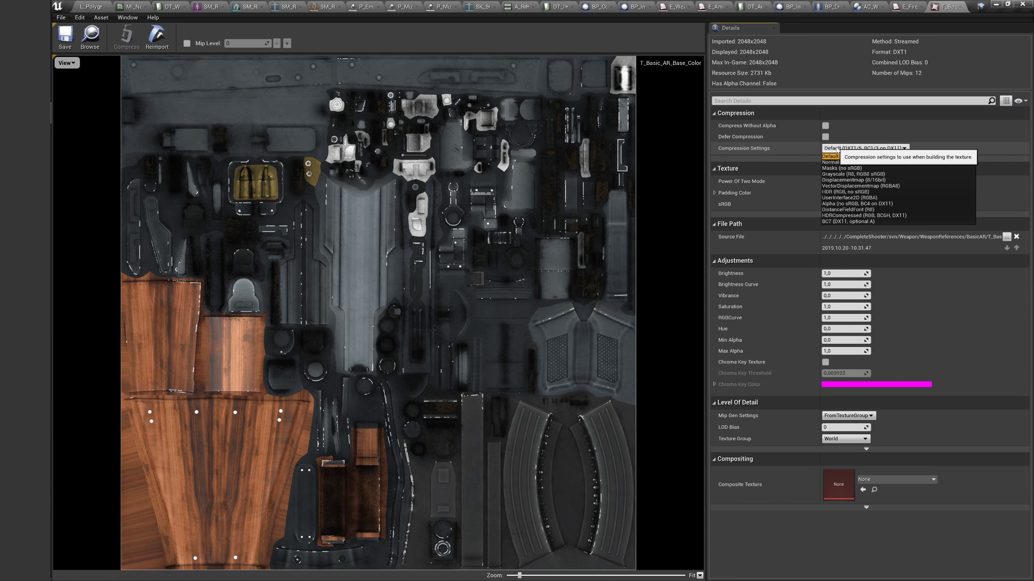
pyautogui.click(830, 157)
pyautogui.click(866, 159)
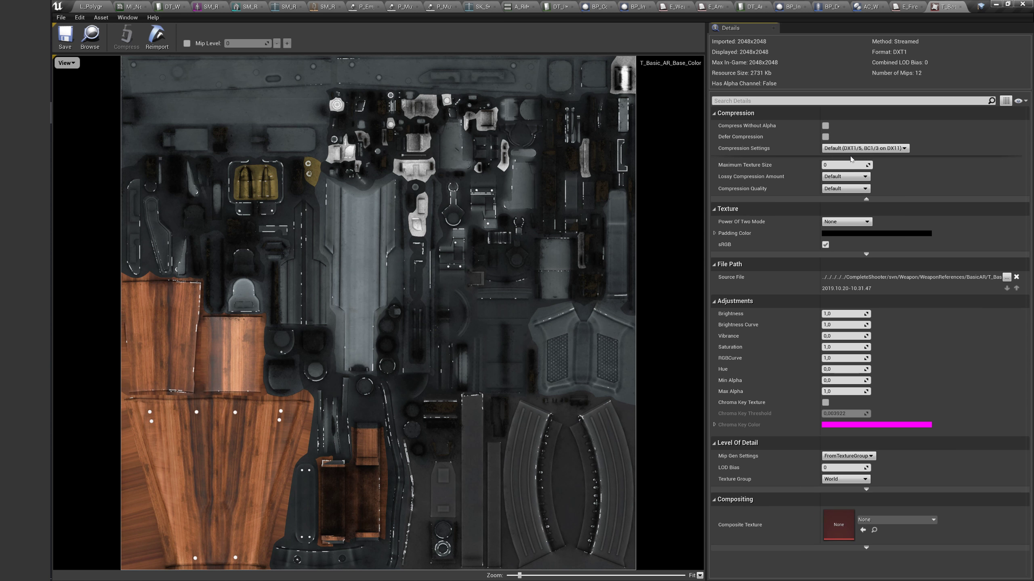
pyautogui.click(842, 177)
pyautogui.click(841, 184)
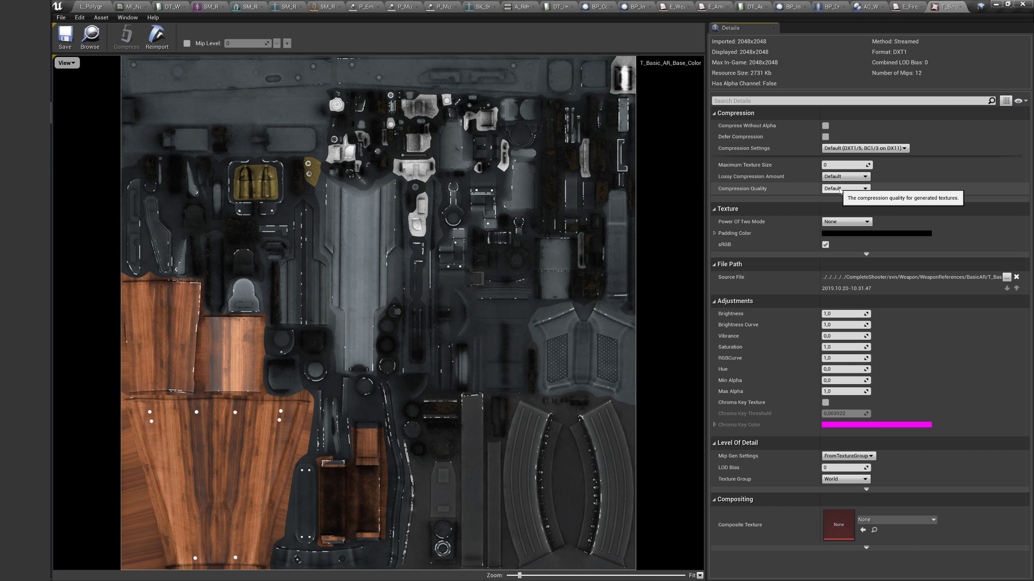
pyautogui.click(859, 148)
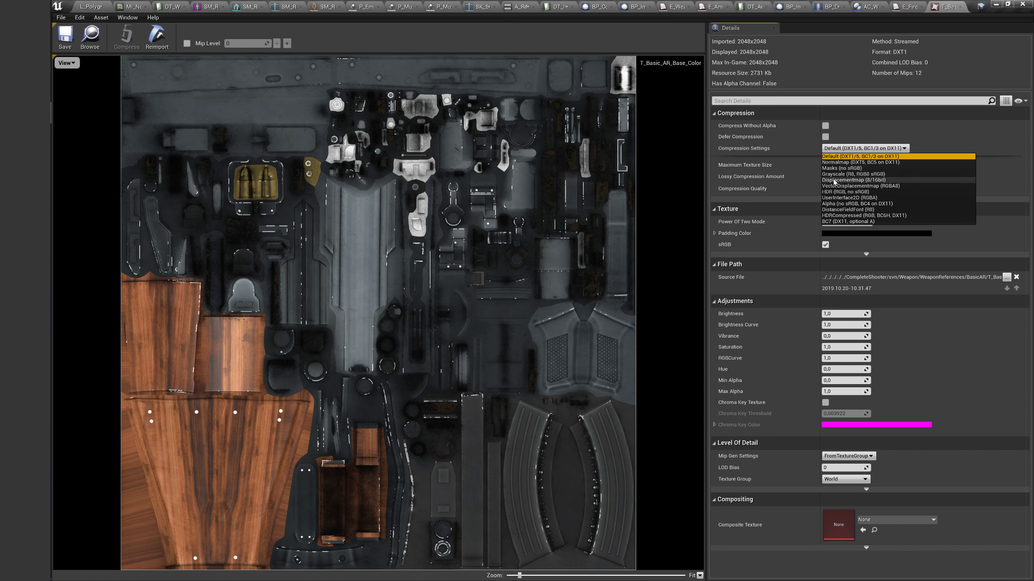
pyautogui.click(838, 157)
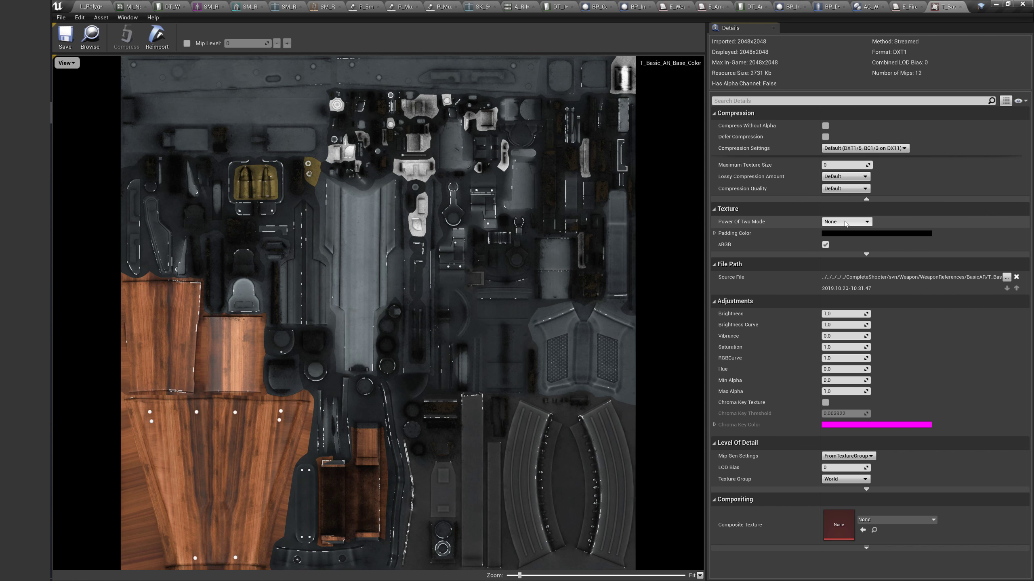
# Set T_Basic_AR_Base_Color's Mip Gen Settings to Sharpen10.
pyautogui.click(847, 456)
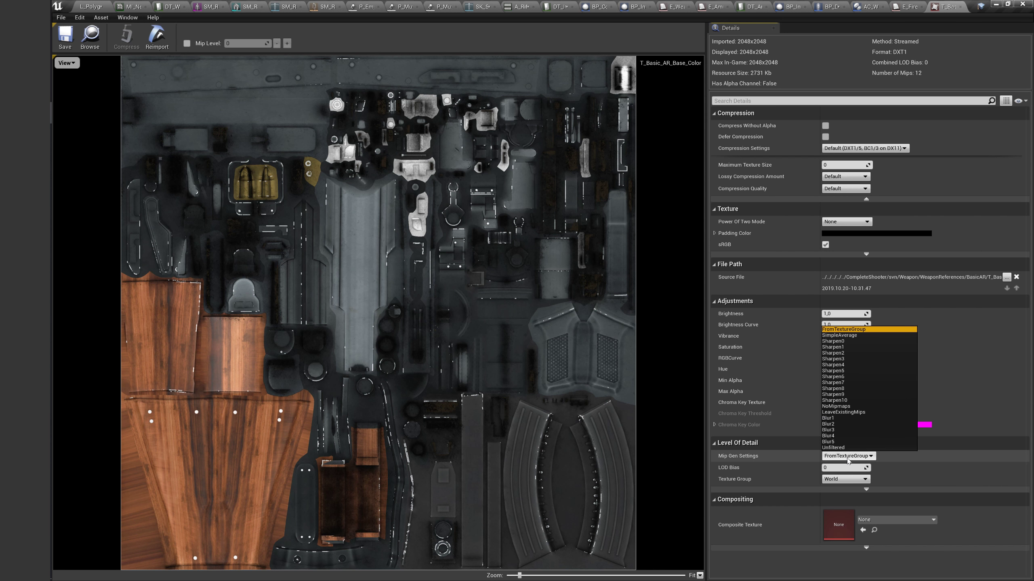
pyautogui.click(837, 400)
pyautogui.click(845, 456)
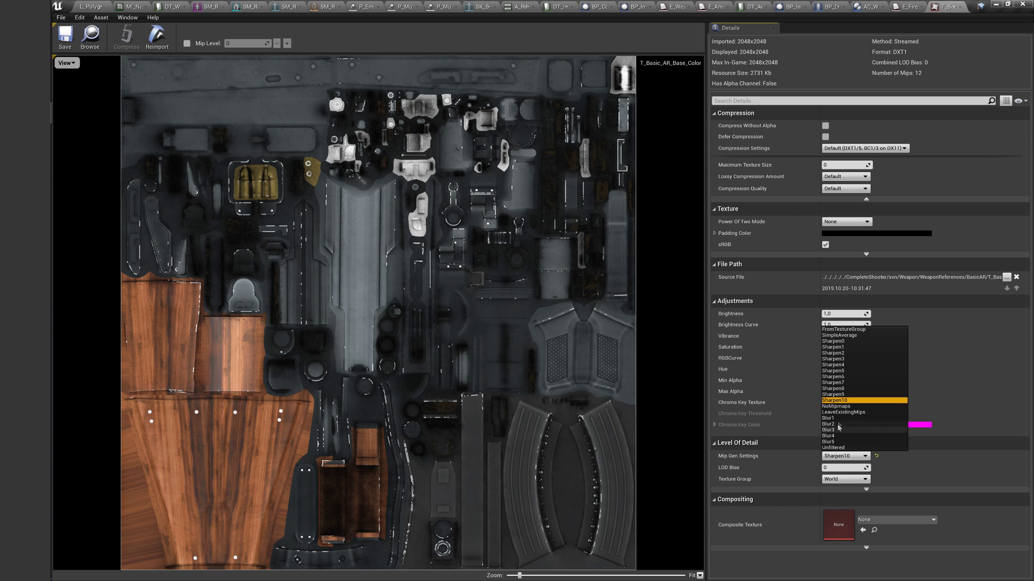
pyautogui.click(639, 325)
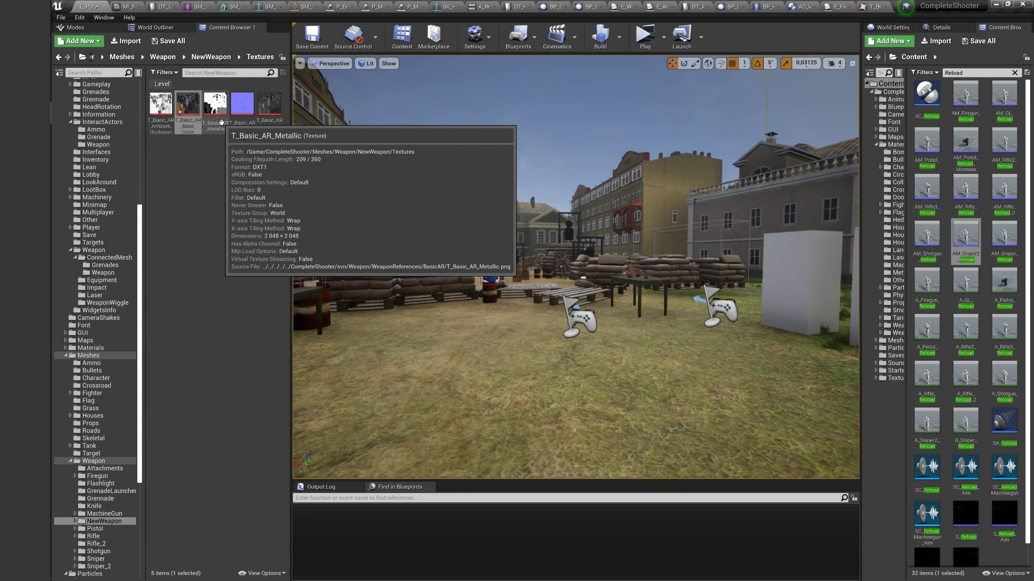
# Set T_Basic_AR_Metallic's Mip Gen Settings to NoMipmaps.
pyautogui.doubleClick(224, 124)
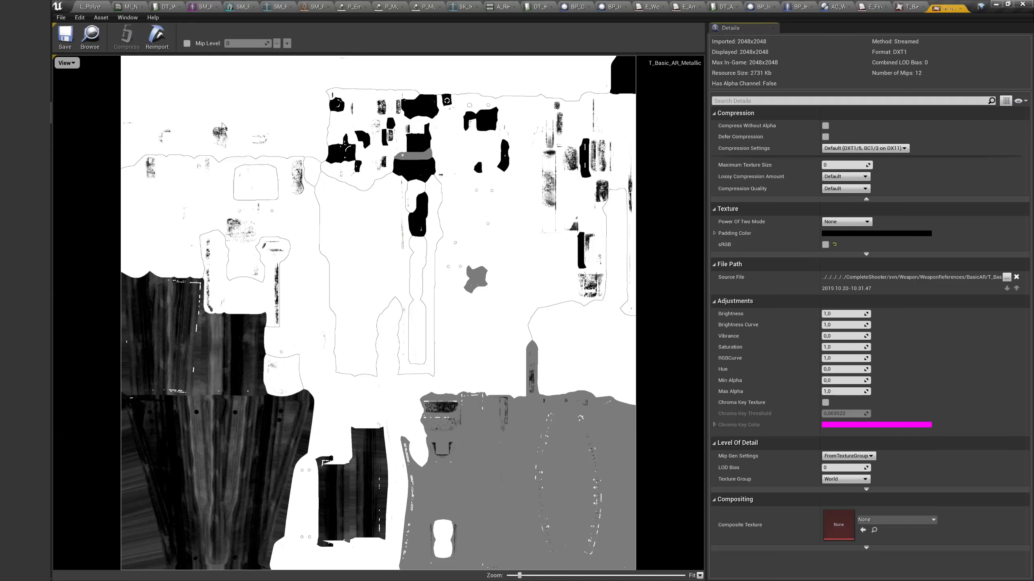
pyautogui.click(846, 456)
pyautogui.click(838, 406)
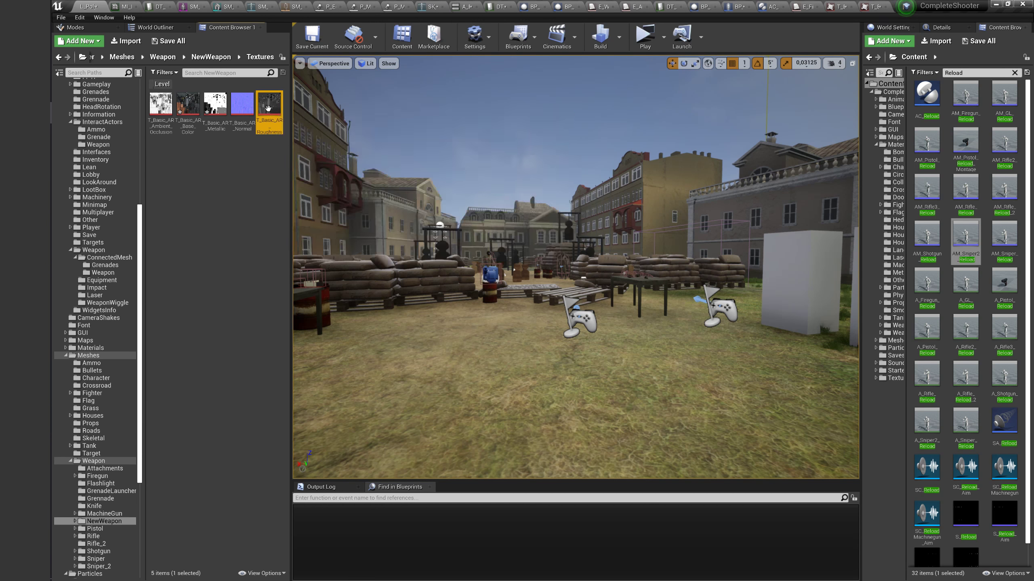
# Set T_Basic_AR_Roughness's Mip Gen Settings to NoMipmaps and save all changes.
pyautogui.doubleClick(269, 105)
pyautogui.click(841, 442)
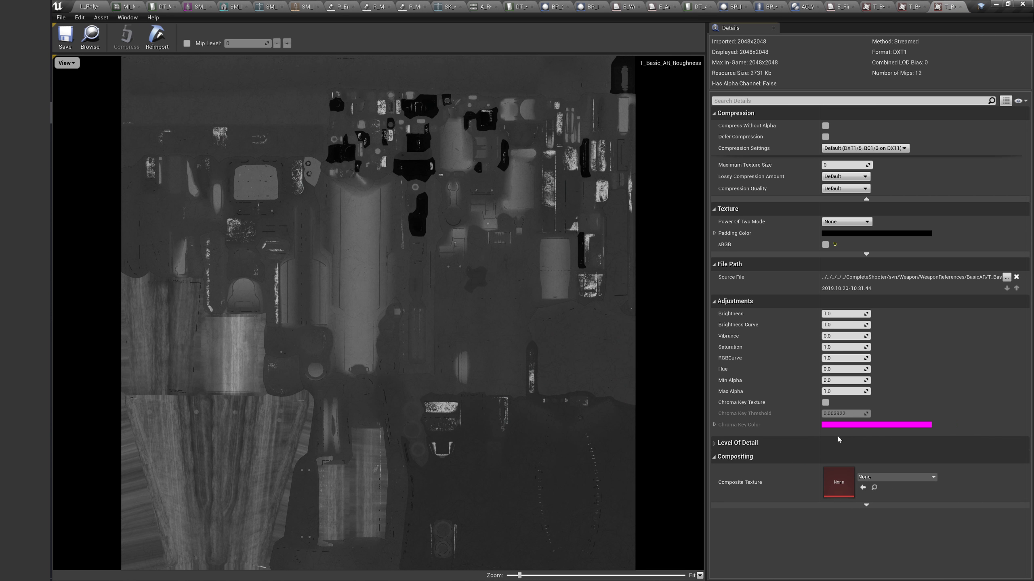
pyautogui.click(838, 440)
pyautogui.click(848, 458)
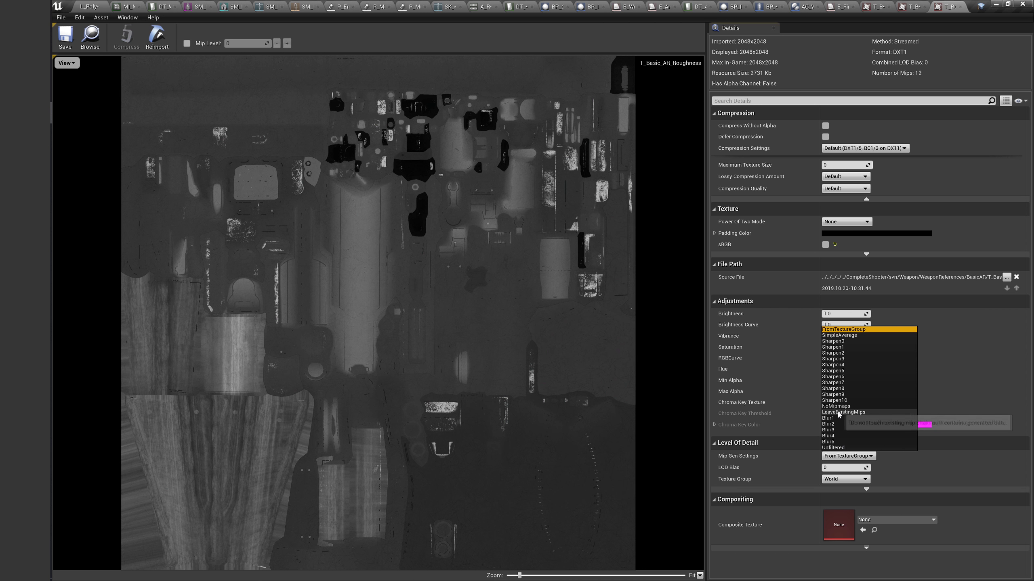
pyautogui.press('Return')
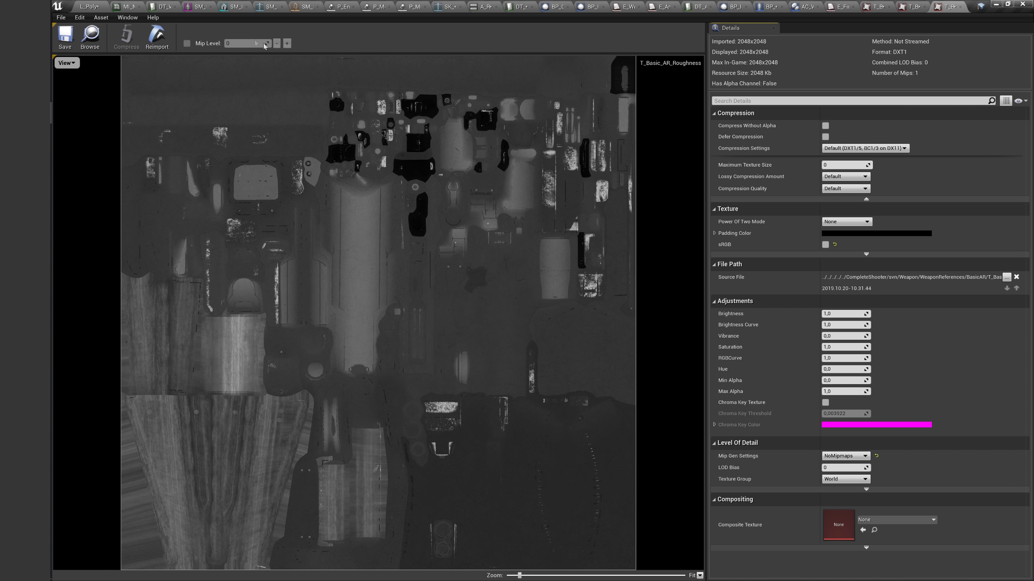
pyautogui.hotkey('ctrl', 'shift', 's')
pyautogui.click(89, 7)
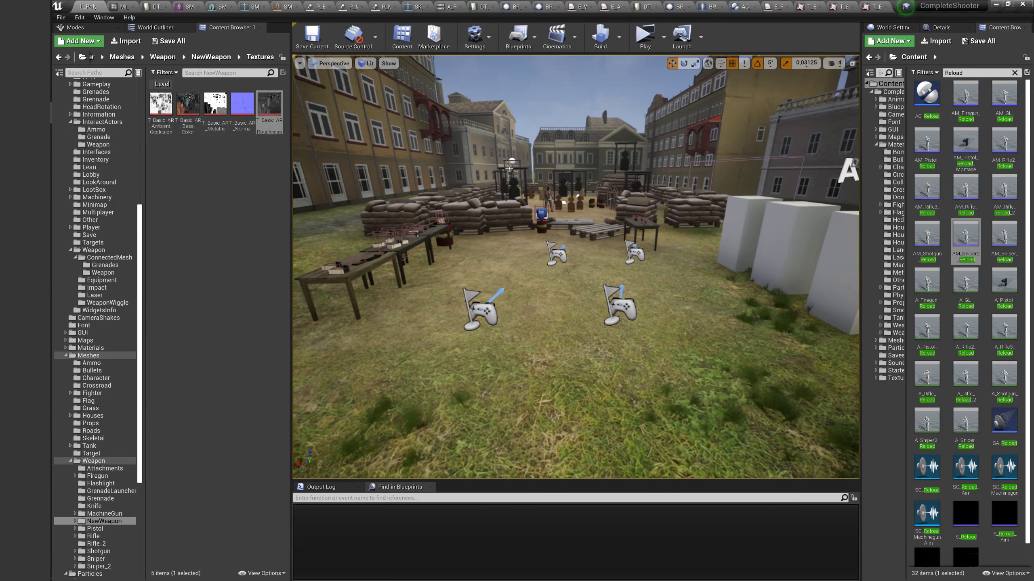
# Search the top Content folder for 'Gre' assets.
pyautogui.scroll(10, 98, 244)
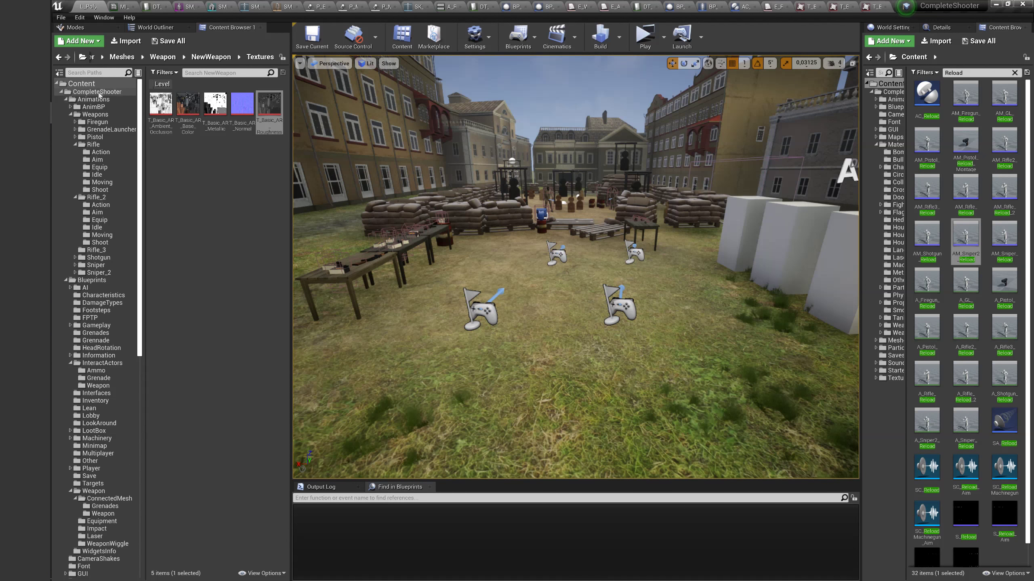
pyautogui.click(81, 83)
pyautogui.click(204, 71)
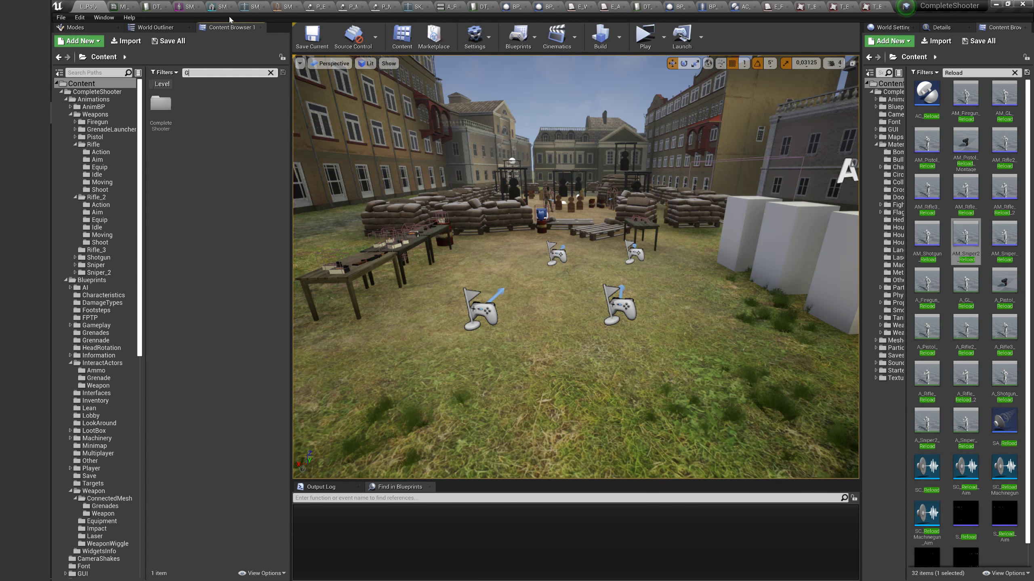
pyautogui.write('Gre')
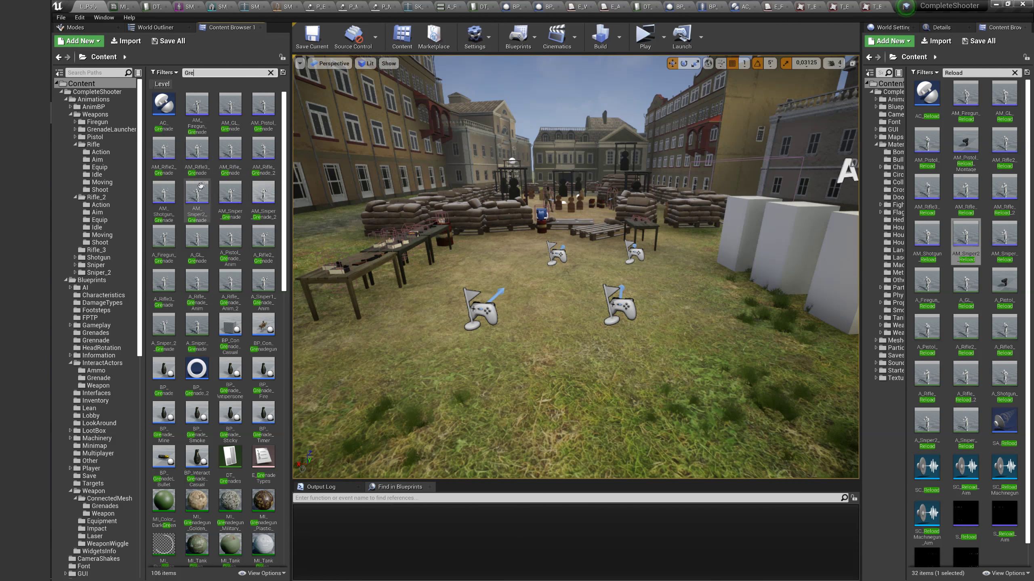
pyautogui.scroll(-1, 264, 301)
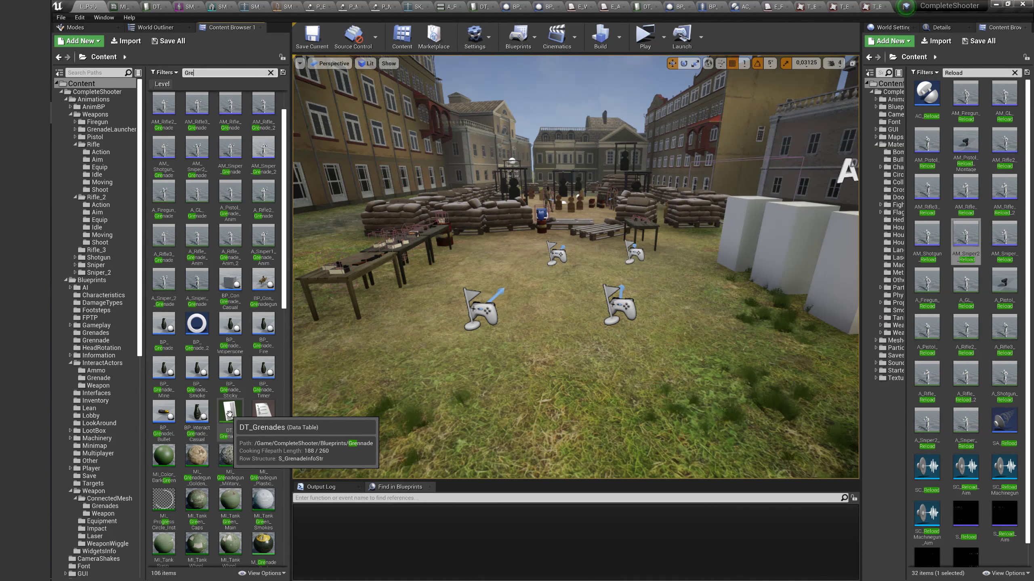
pyautogui.scroll(1, 230, 414)
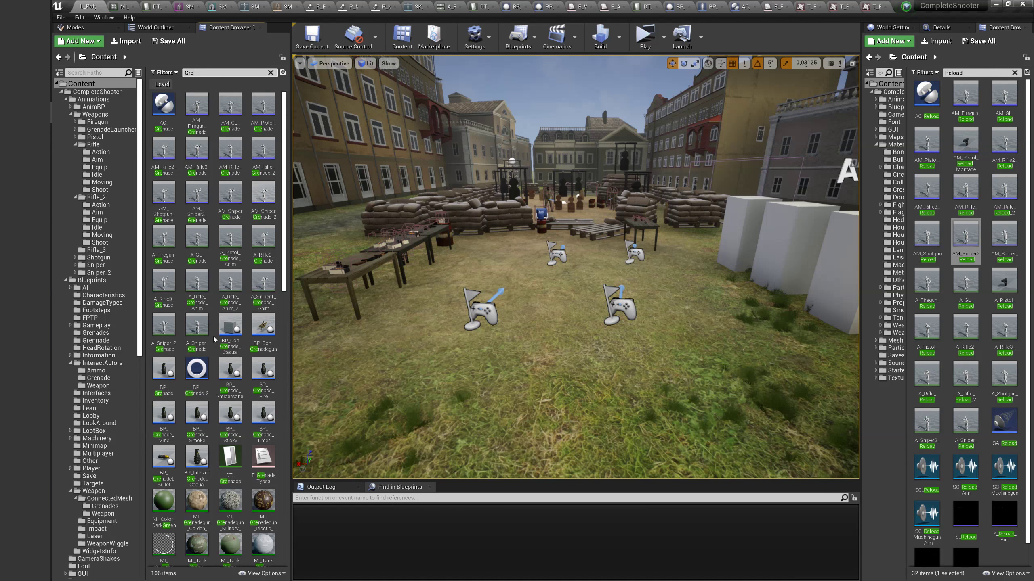
# Review W_Rifle_3's socket and hand fields in the weapon table, then view the inventory item table.
pyautogui.click(152, 7)
pyautogui.scroll(-1, 343, 421)
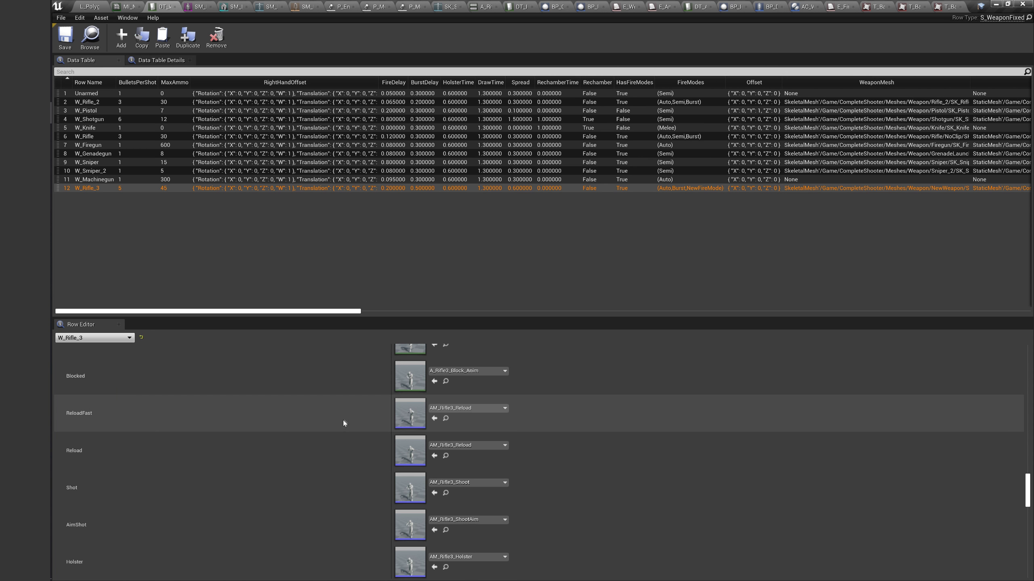
pyautogui.scroll(2, 342, 411)
pyautogui.scroll(2, 341, 404)
pyautogui.scroll(1, 341, 403)
pyautogui.scroll(2, 340, 404)
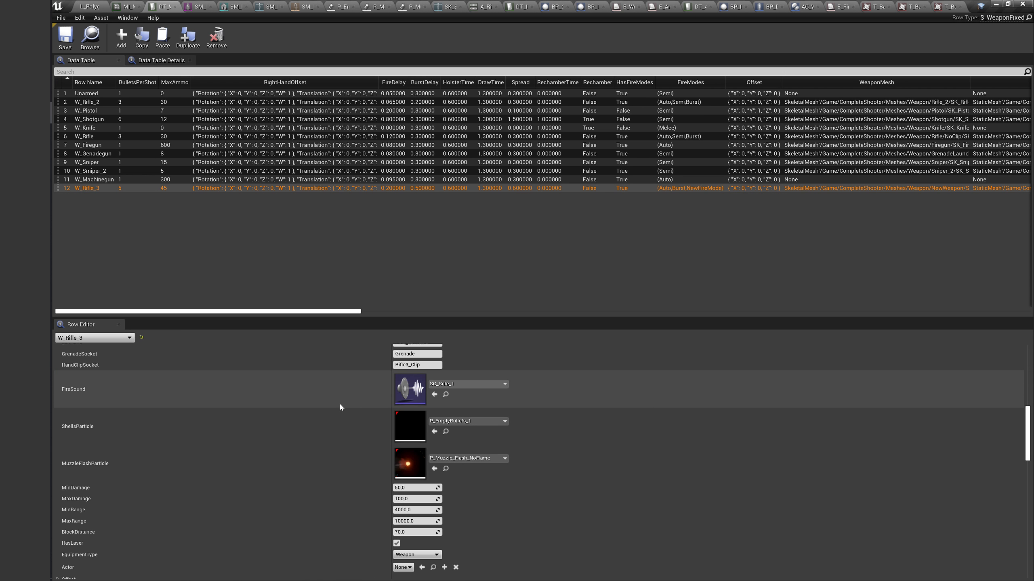
pyautogui.scroll(2, 340, 405)
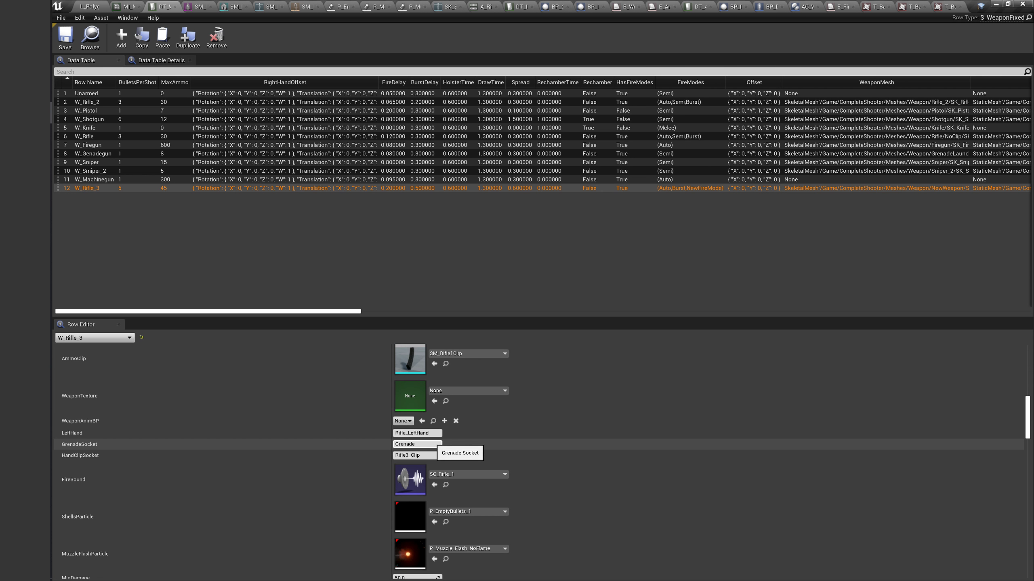
pyautogui.scroll(1, 467, 443)
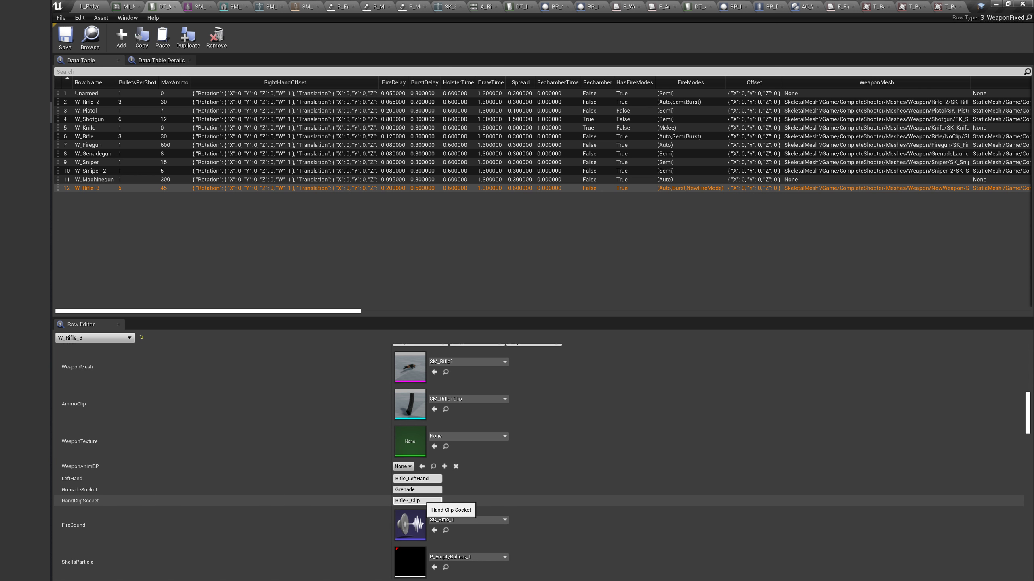
pyautogui.scroll(3, 423, 499)
pyautogui.scroll(-3, 423, 499)
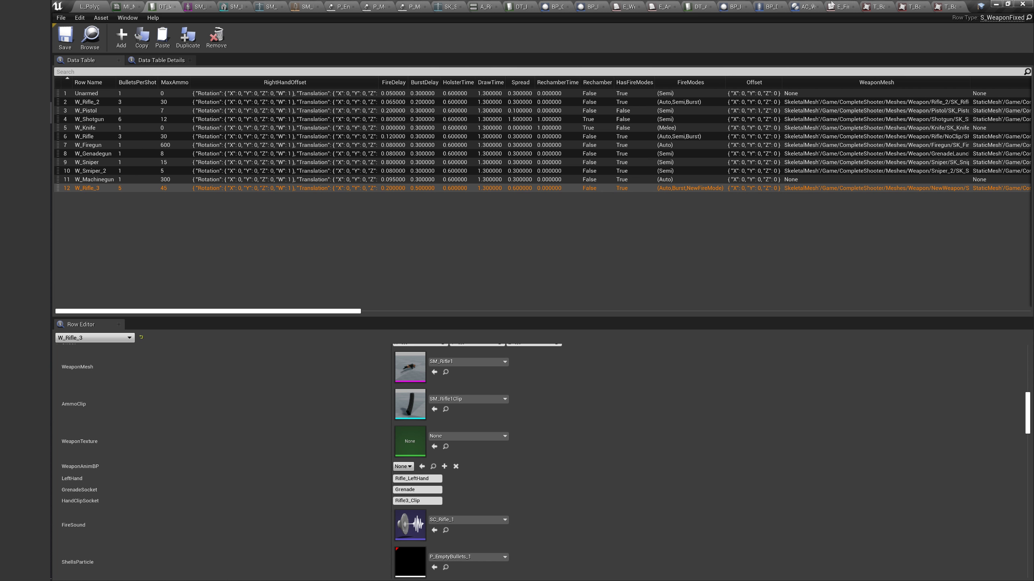
pyautogui.click(516, 6)
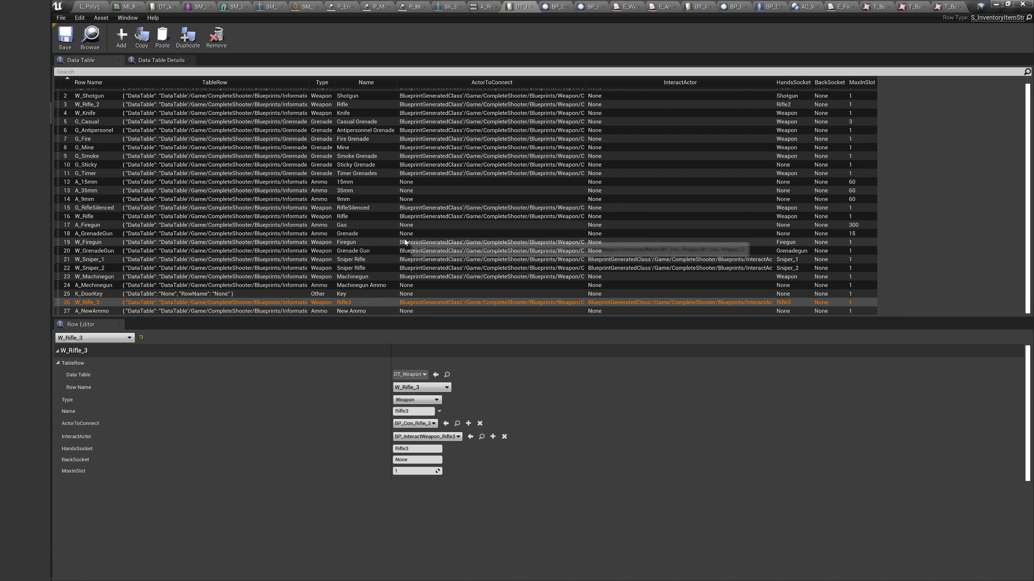
# Keep W_Rifle_3's item type set to Weapon and return to the weapon data table.
pyautogui.click(416, 400)
pyautogui.click(407, 413)
pyautogui.click(417, 401)
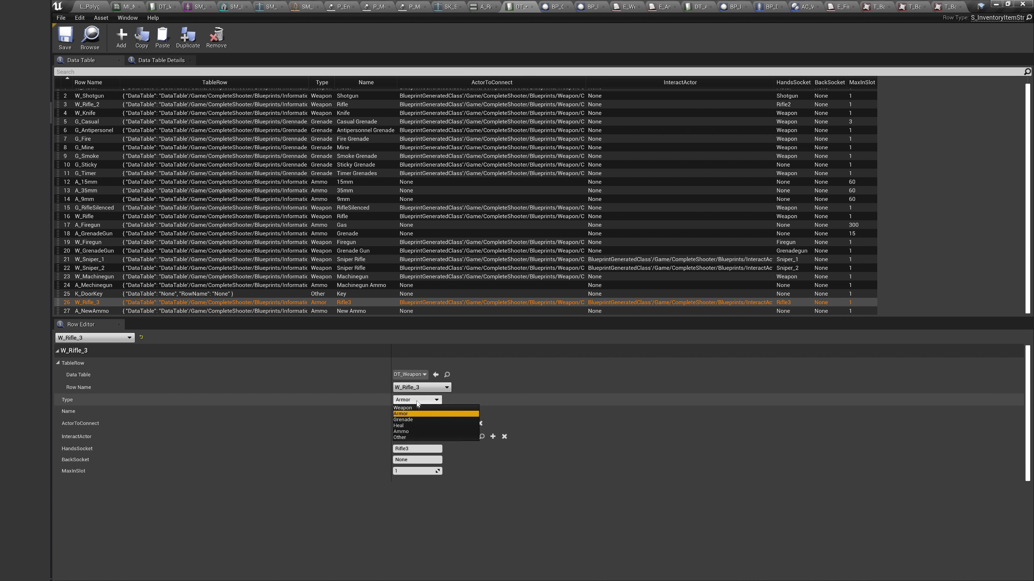
pyautogui.click(403, 408)
pyautogui.click(413, 411)
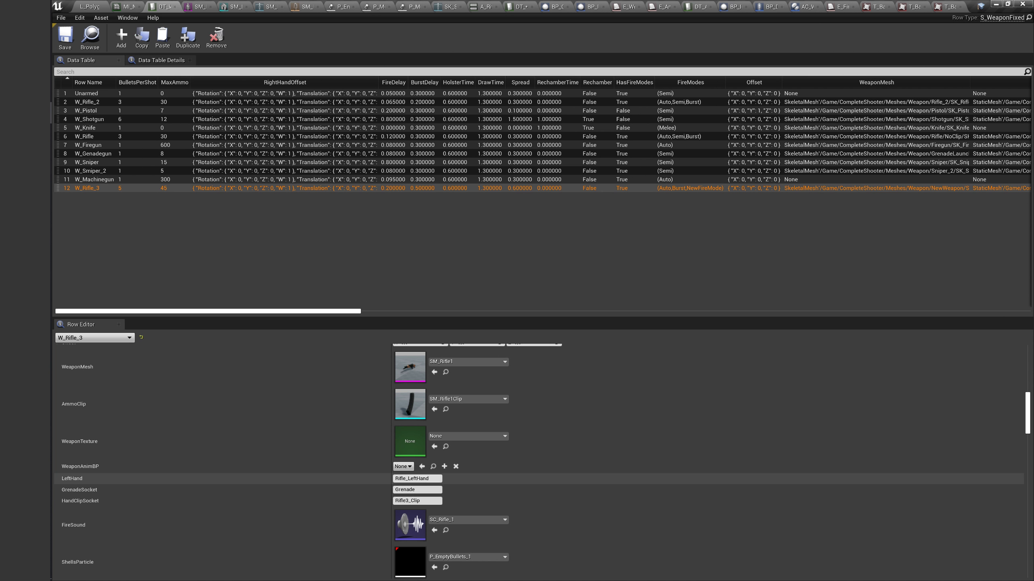
# Set W_Rifle_3's LeftHand socket to Rifle3 and GrenadeSocket to GrenadeLeft, matching W_Rifle_2.
pyautogui.click(428, 479)
pyautogui.write('Rifle3')
pyautogui.press('Return')
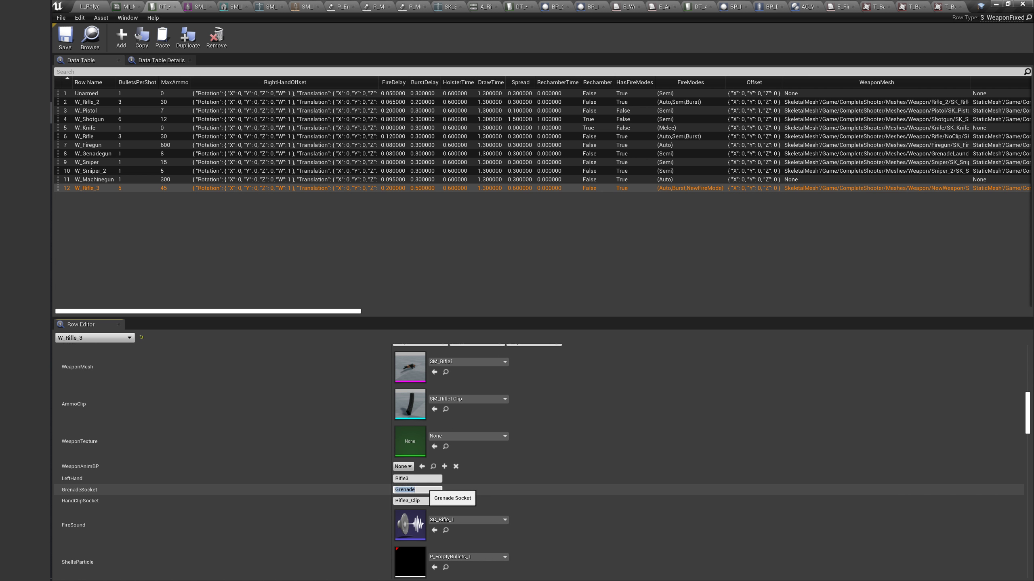
pyautogui.click(427, 490)
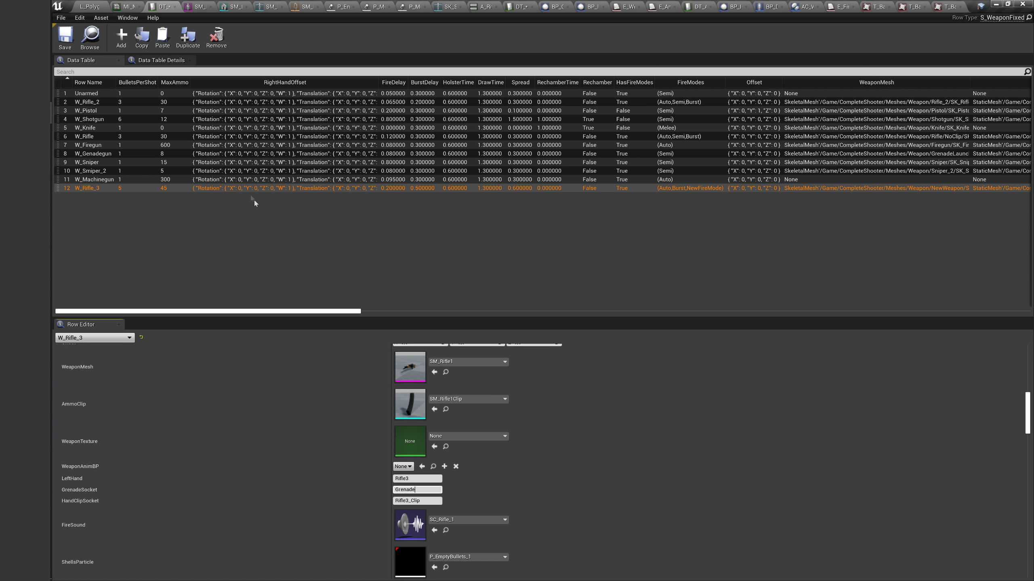
pyautogui.click(98, 102)
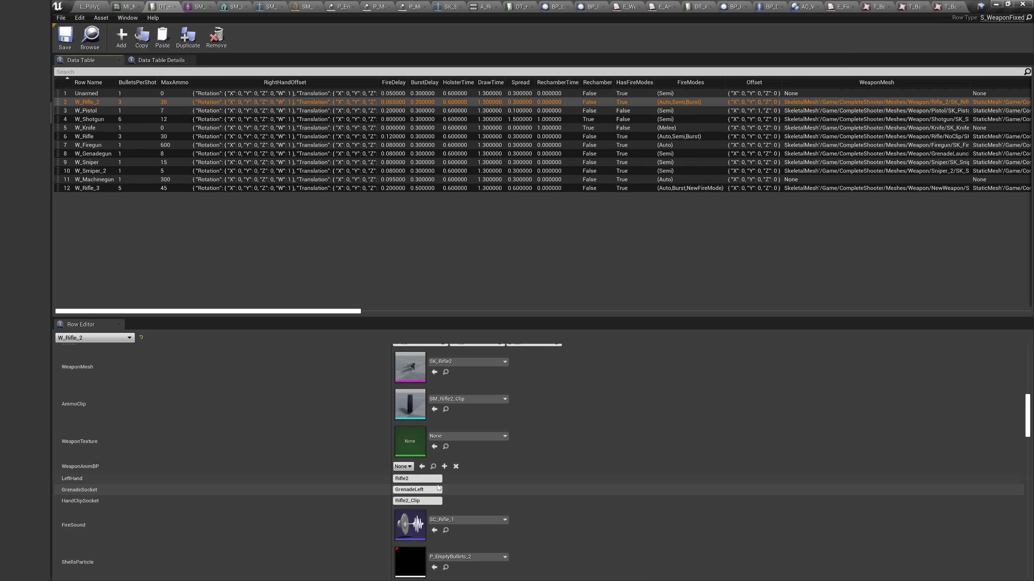
pyautogui.click(116, 188)
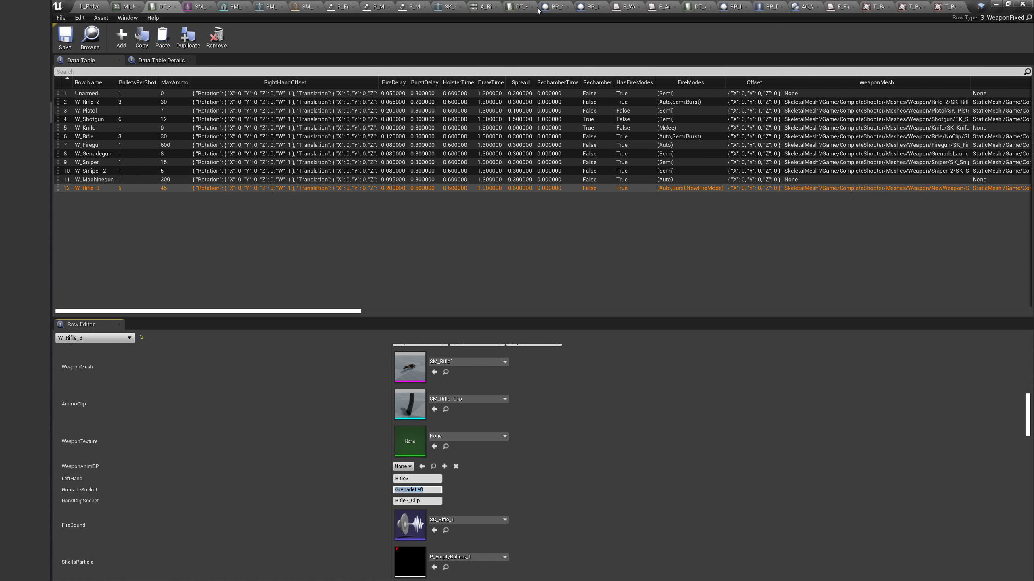
pyautogui.click(450, 8)
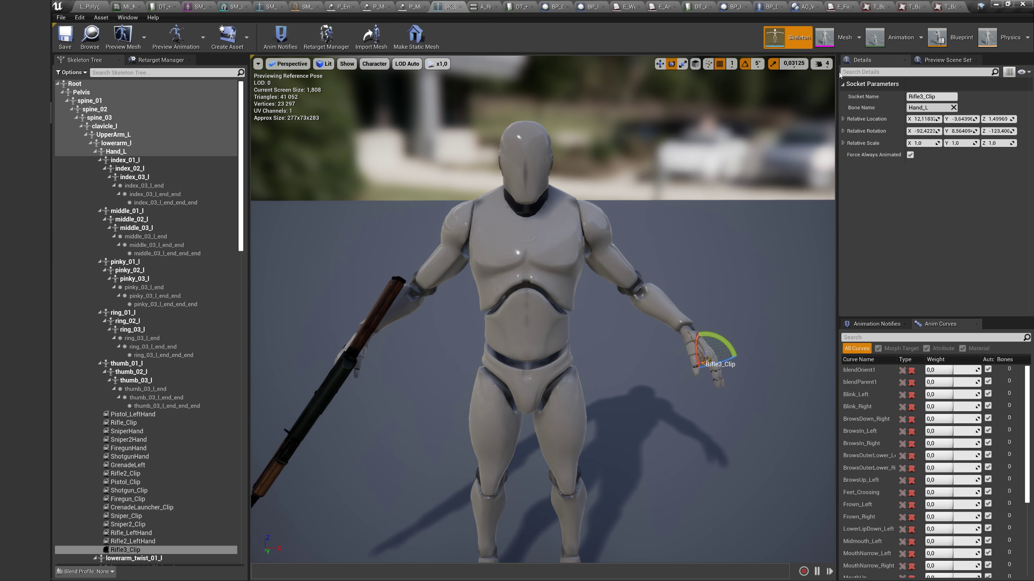
# In Animation mode, find 'nade' assets and open the AM_Rifle_Grenade montage.
pyautogui.click(899, 48)
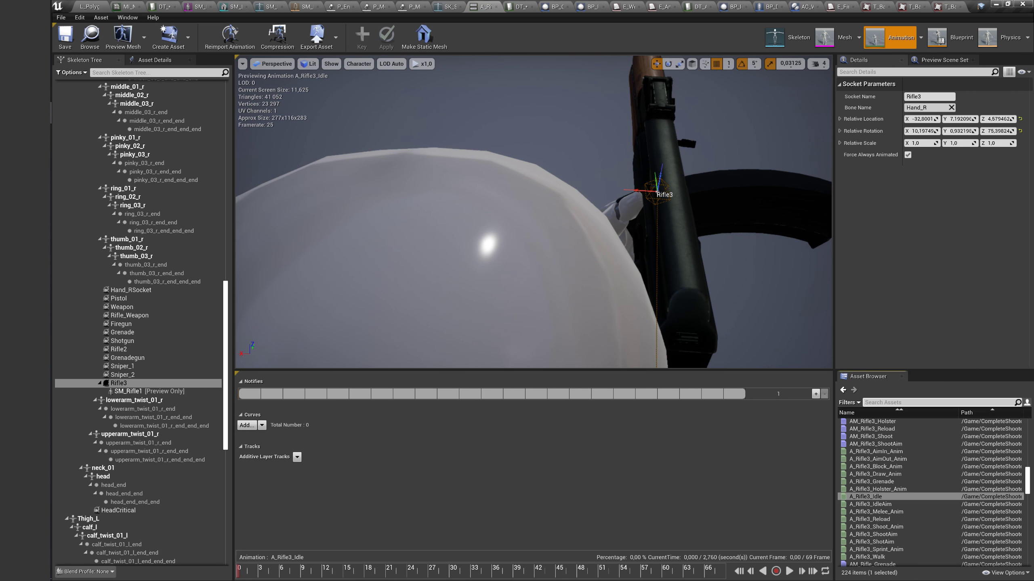
pyautogui.write('Grenade')
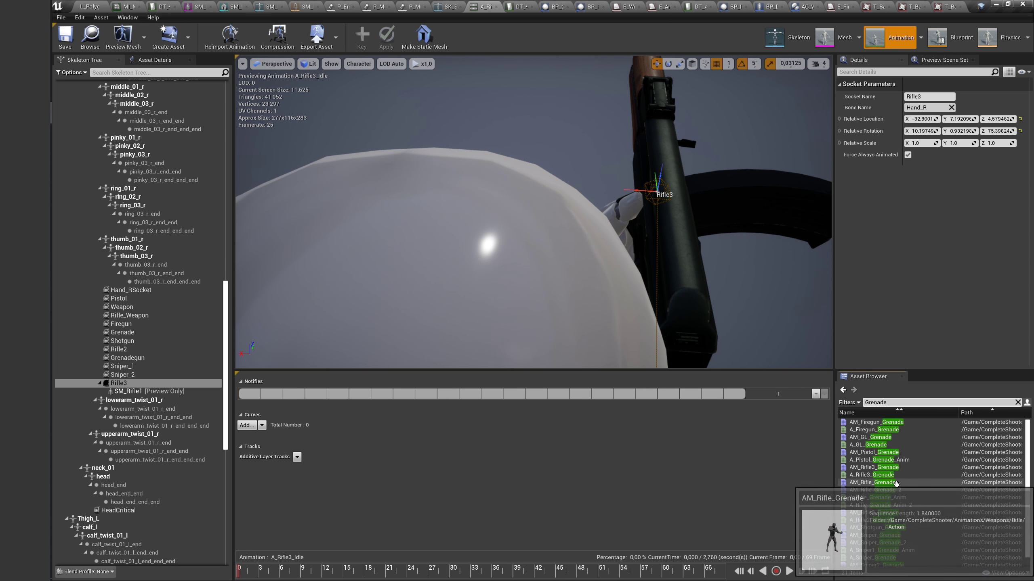
pyautogui.scroll(1, 875, 468)
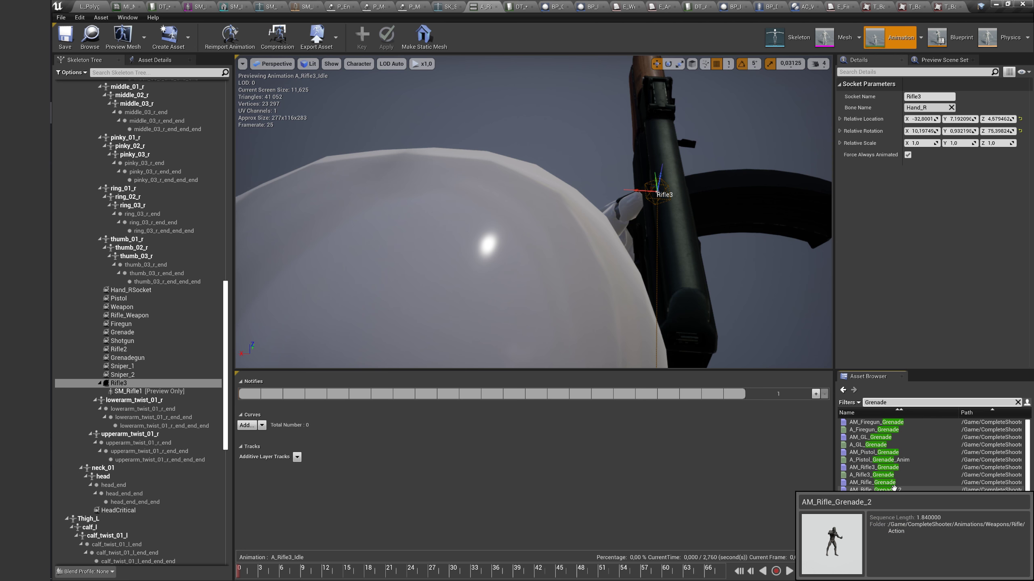
pyautogui.doubleClick(893, 484)
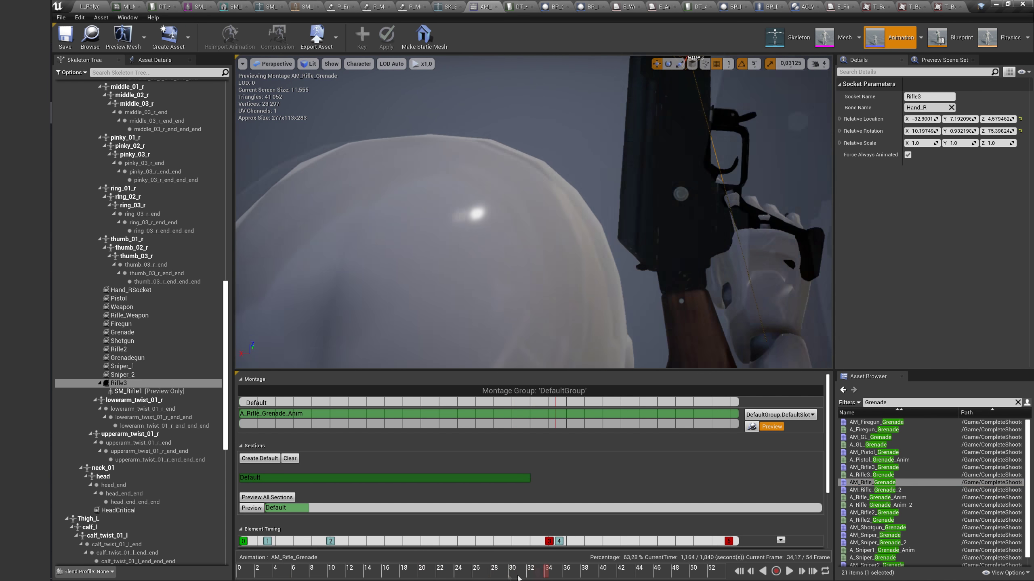
pyautogui.scroll(-5, 533, 212)
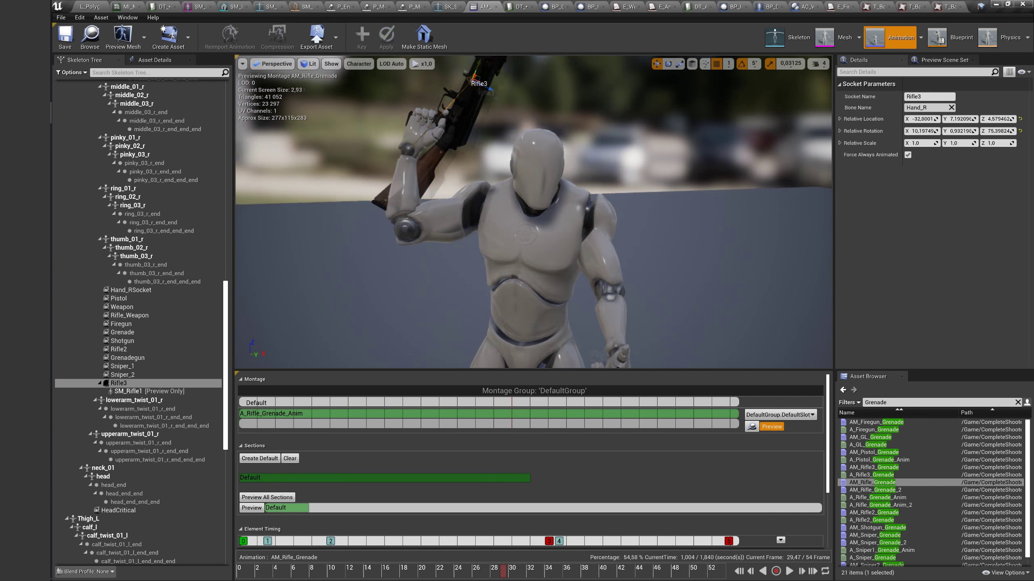
pyautogui.scroll(3, 163, 191)
pyautogui.scroll(1, 163, 190)
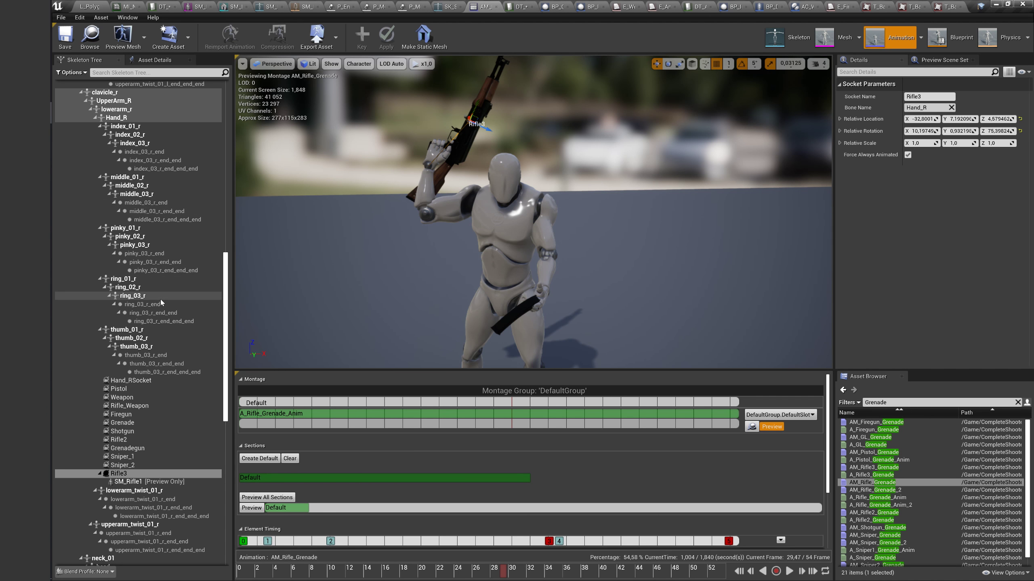
# Attach SM_Grenade as a preview mesh on the Grenade socket and rewind to frame one.
pyautogui.click(128, 423)
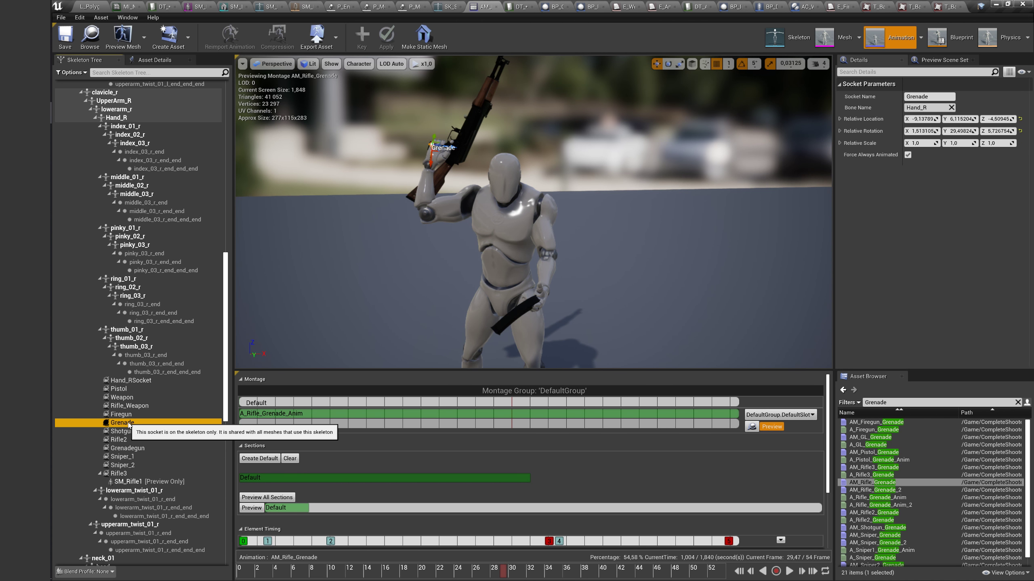
pyautogui.rightClick(128, 425)
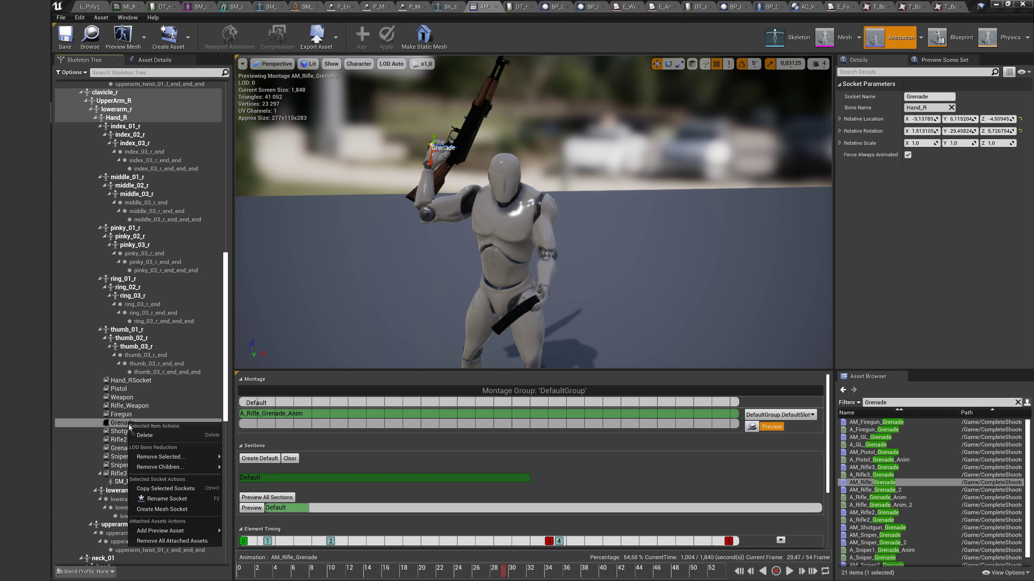
pyautogui.click(160, 531)
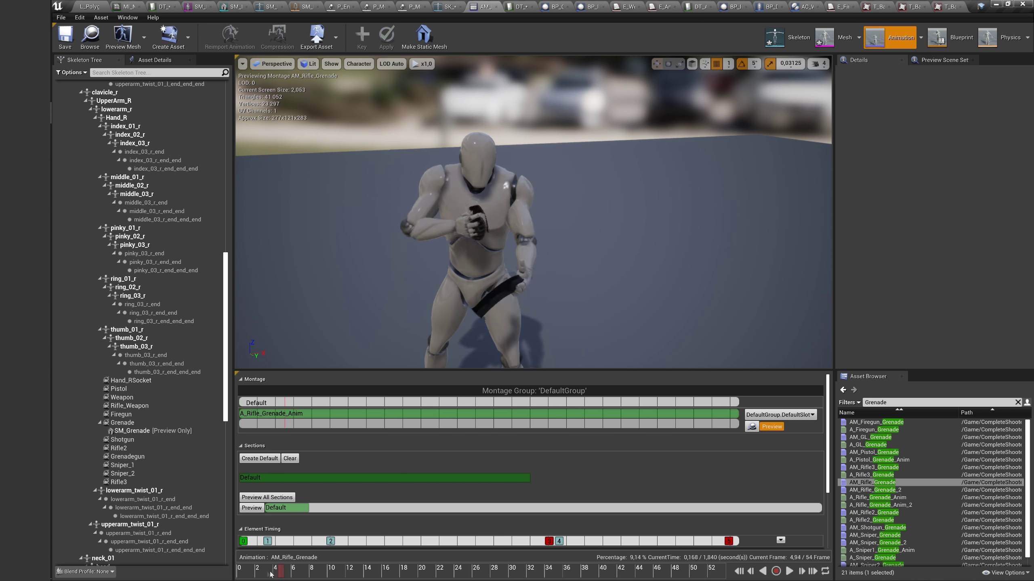
pyautogui.moveTo(270, 574); pyautogui.dragTo(197, 565)
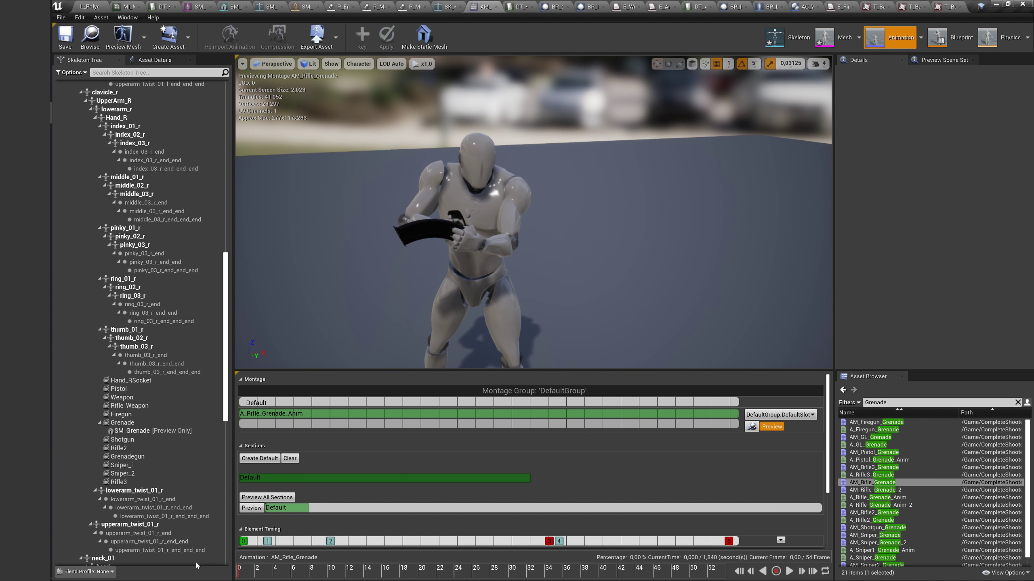
pyautogui.click(126, 406)
pyautogui.scroll(15, 139, 285)
pyautogui.click(131, 311)
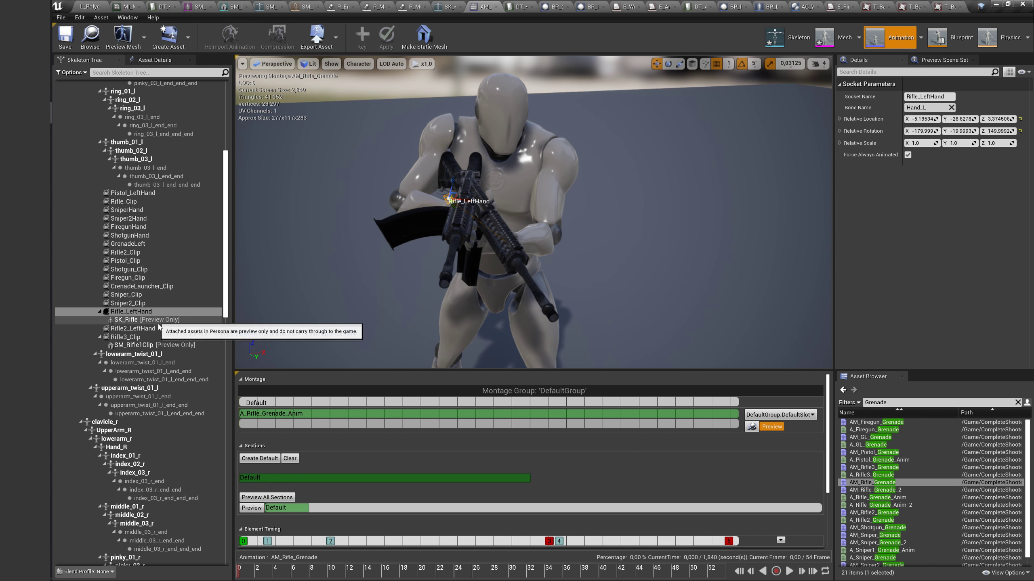
pyautogui.moveTo(258, 569)
pyautogui.mouseDown()
pyautogui.moveTo(368, 567)
pyautogui.moveTo(214, 563)
pyautogui.mouseUp()
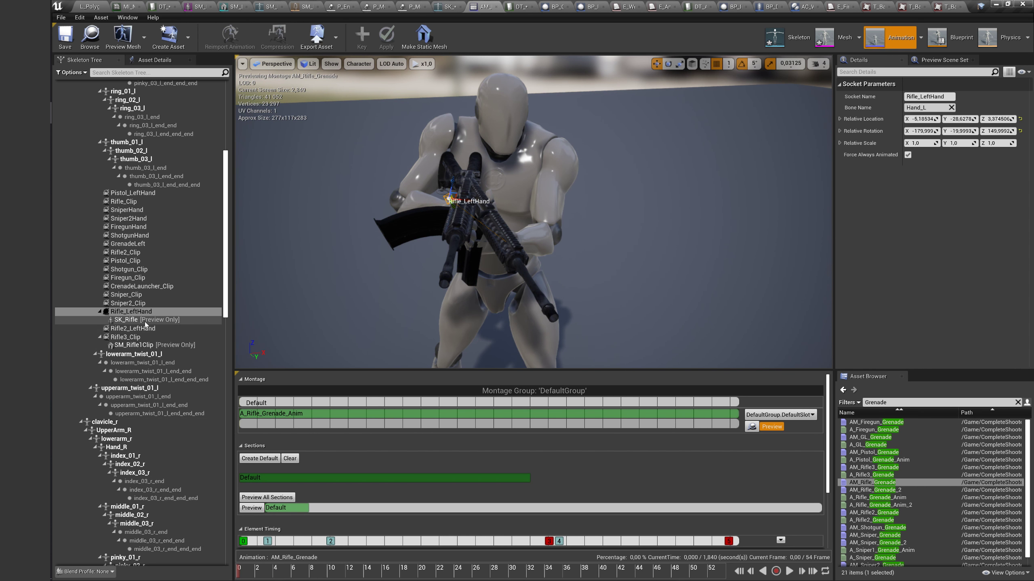
pyautogui.scroll(2, 533, 211)
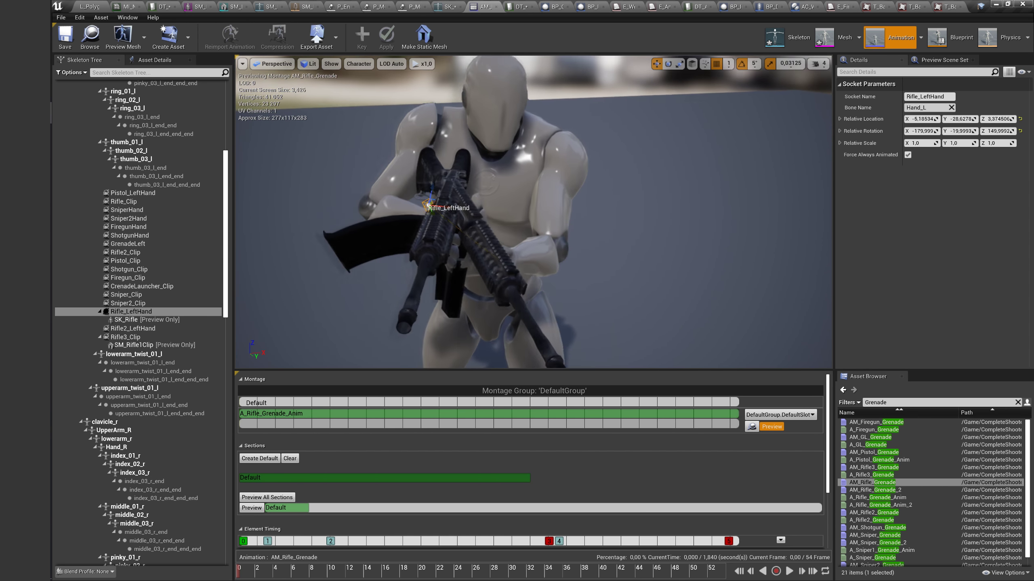
pyautogui.scroll(1, 427, 207)
pyautogui.press('e')
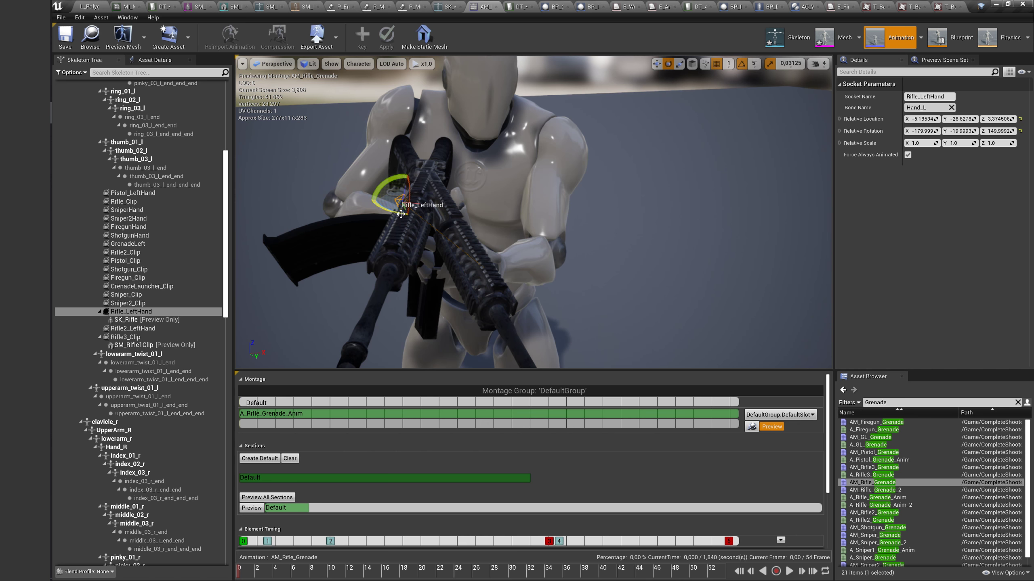
pyautogui.moveTo(373, 198)
pyautogui.mouseDown()
pyautogui.moveTo(440, 215)
pyautogui.moveTo(412, 205)
pyautogui.mouseUp()
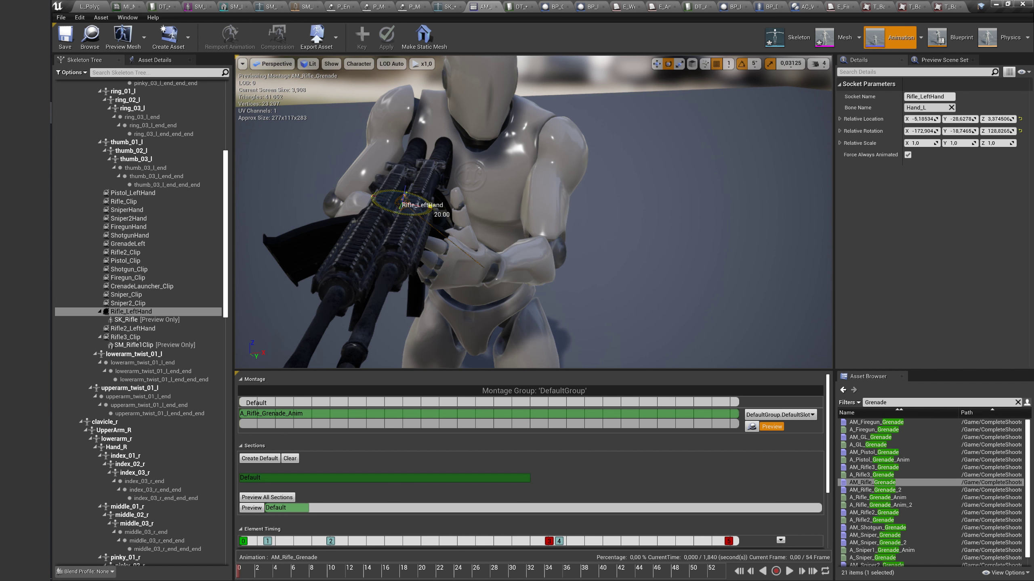
pyautogui.press('w')
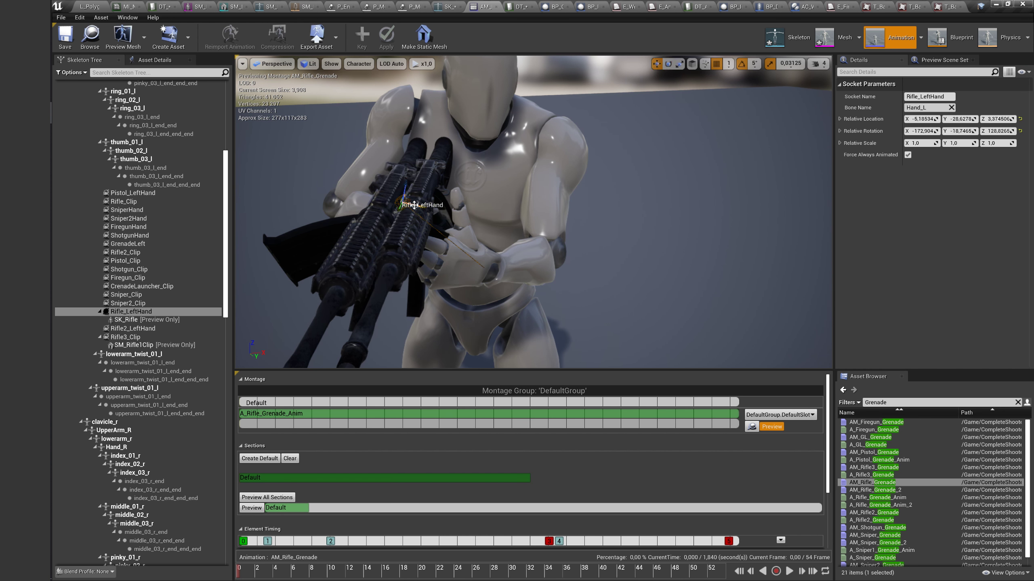
pyautogui.scroll(-5, 414, 205)
pyautogui.hotkey('ctrl', 'z')
pyautogui.hotkey('ctrl', 'z')
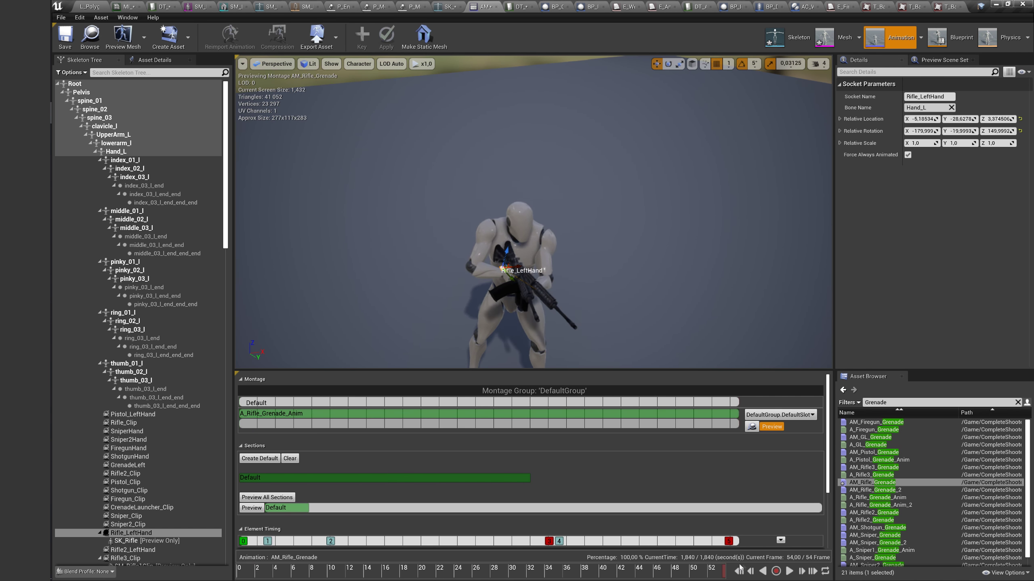
# Open the AM_Rifle3_Reload montage from the Rifle3 assets and select the Rifle3_Clip socket.
pyautogui.doubleClick(879, 402)
pyautogui.write('Rifle3')
pyautogui.doubleClick(872, 435)
pyautogui.click(125, 559)
pyautogui.scroll(10, 525, 269)
# Move the Rifle3_Clip socket into the left palm at 10.68, -2.33, 3.94 across reload frames.
pyautogui.moveTo(488, 577)
pyautogui.mouseDown()
pyautogui.moveTo(512, 577)
pyautogui.moveTo(493, 577)
pyautogui.mouseUp()
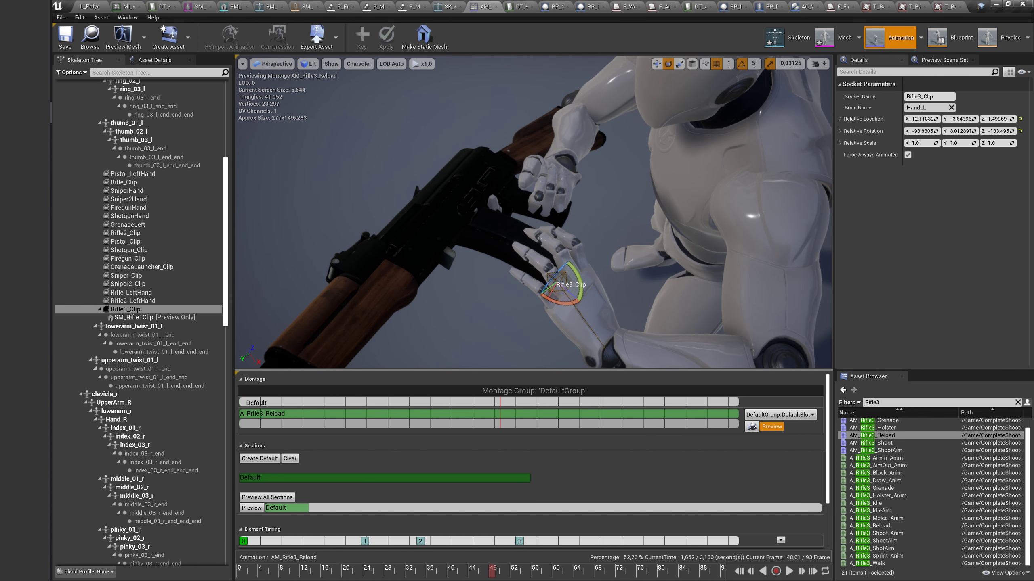
pyautogui.press('w')
pyautogui.moveTo(559, 287); pyautogui.dragTo(568, 216)
pyautogui.scroll(5, 525, 244)
pyautogui.scroll(10, 138, 285)
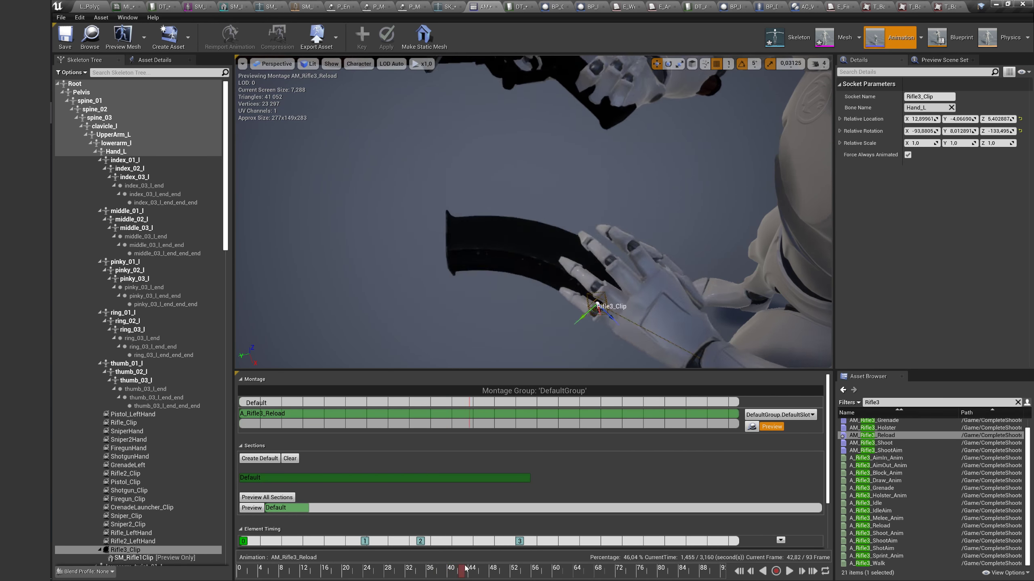
pyautogui.moveTo(492, 577); pyautogui.dragTo(501, 576)
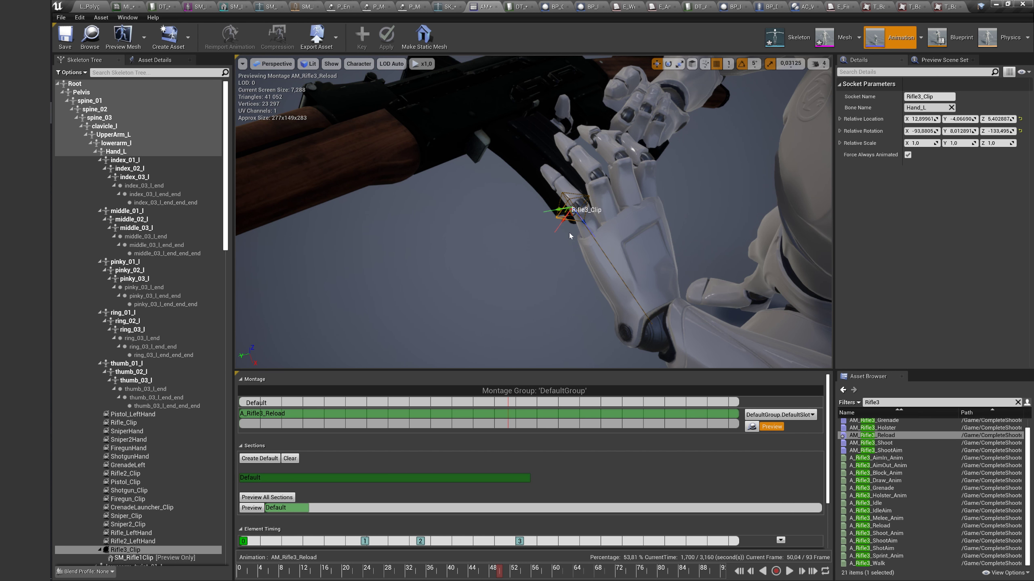
pyautogui.moveTo(583, 222)
pyautogui.mouseDown()
pyautogui.moveTo(606, 248)
pyautogui.moveTo(591, 242)
pyautogui.mouseUp()
pyautogui.moveTo(500, 572); pyautogui.dragTo(486, 572)
pyautogui.moveTo(611, 270)
pyautogui.mouseDown()
pyautogui.moveTo(627, 276)
pyautogui.moveTo(617, 263)
pyautogui.moveTo(601, 288)
pyautogui.moveTo(610, 287)
pyautogui.mouseUp()
pyautogui.moveTo(486, 572)
pyautogui.mouseDown()
pyautogui.moveTo(528, 578)
pyautogui.moveTo(494, 573)
pyautogui.mouseUp()
pyautogui.scroll(-1, 638, 493)
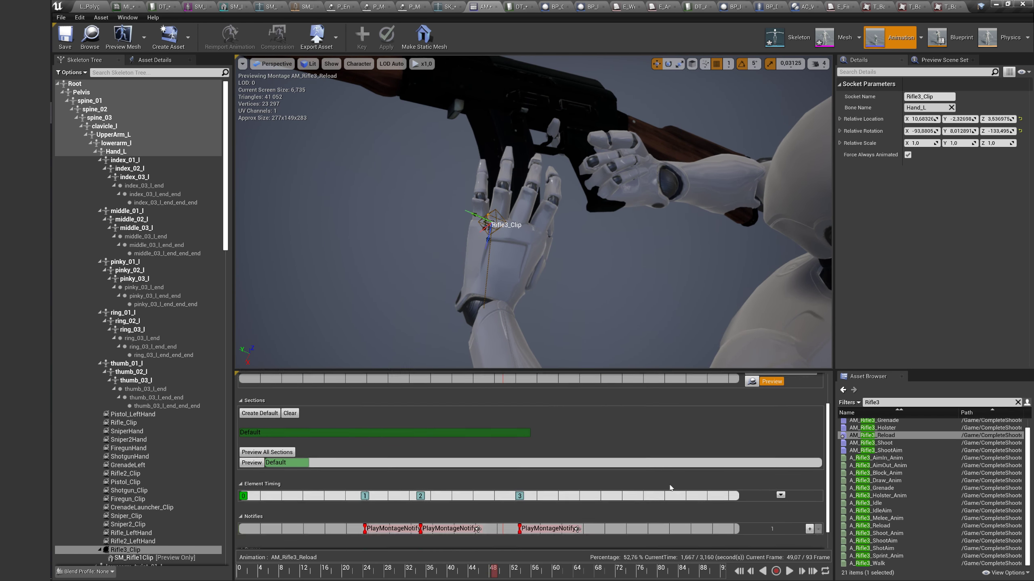